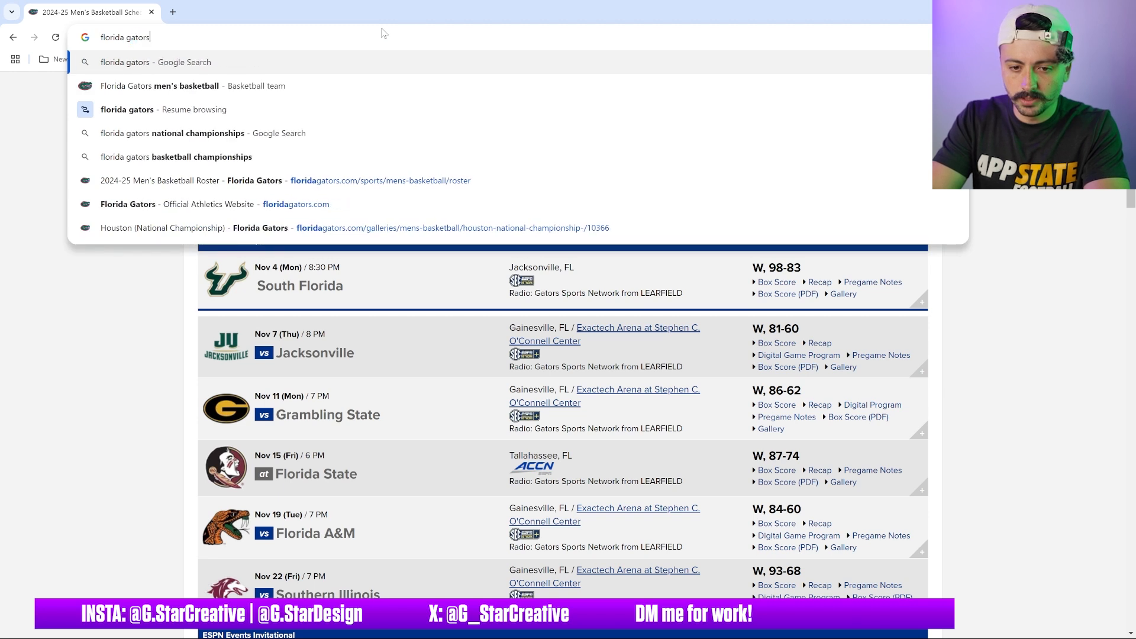
# Search for florida gators photos and open the Houston National Championship photo gallery
pyautogui.write('photos')
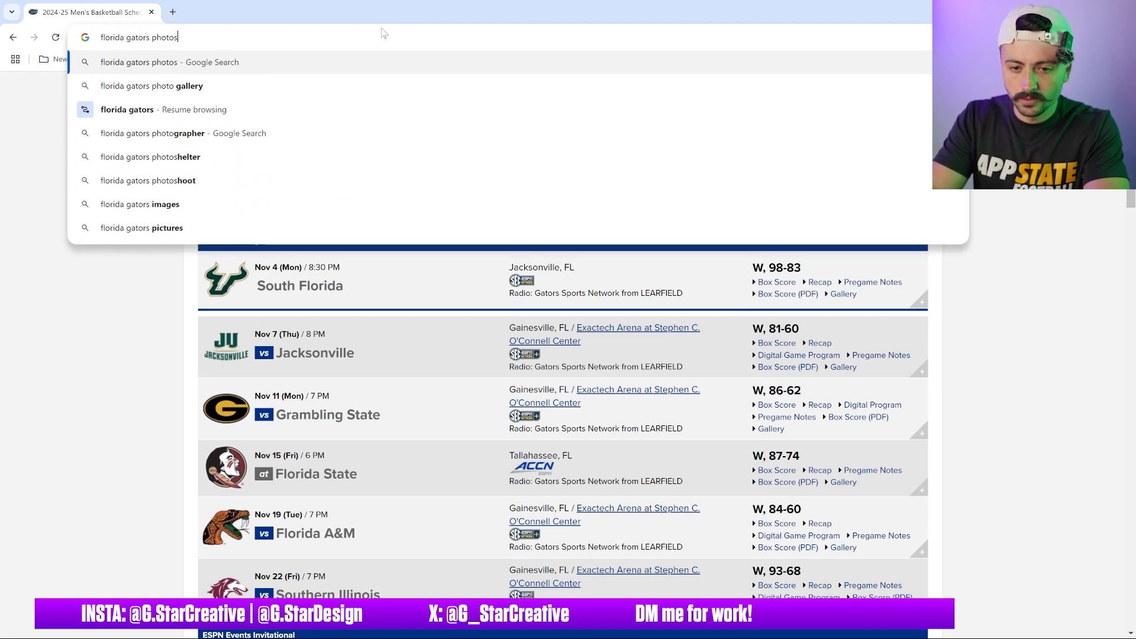
pyautogui.press('Return')
pyautogui.scroll(-4, 391, 157)
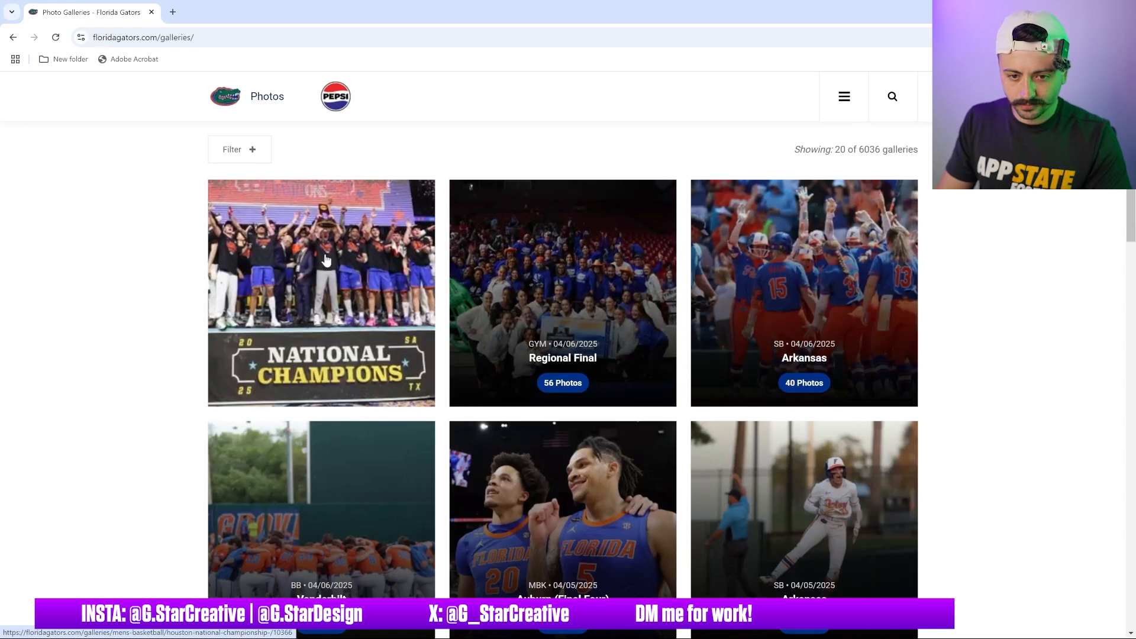
pyautogui.click(322, 259)
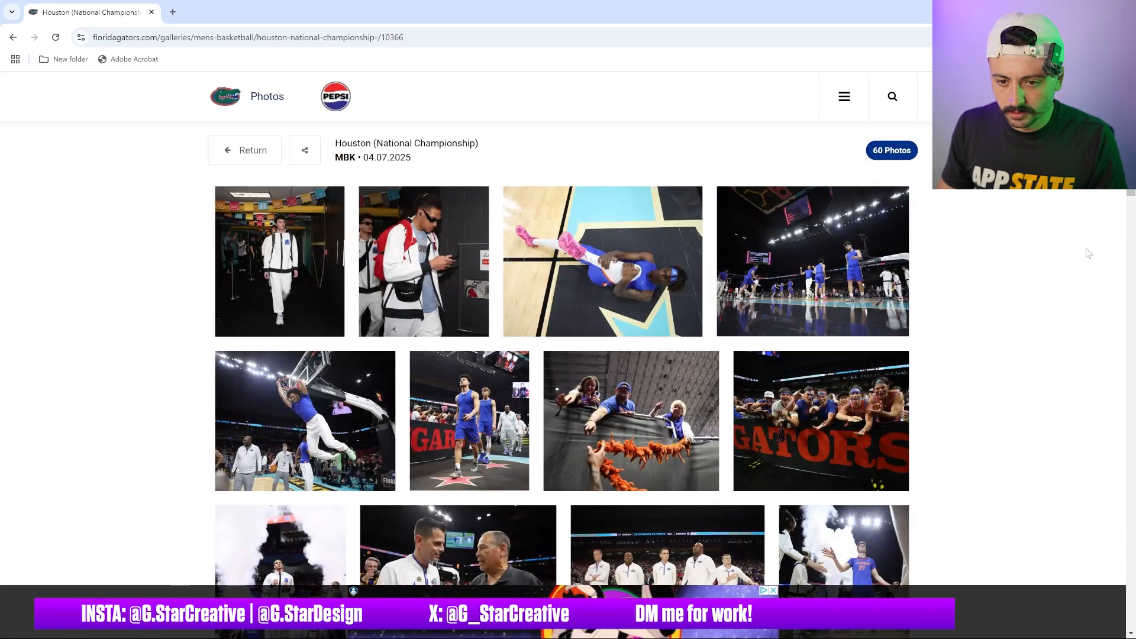
# Open the photo of fans behind the GATORS banner in its own tab and copy the image
pyautogui.scroll(-3, 1050, 258)
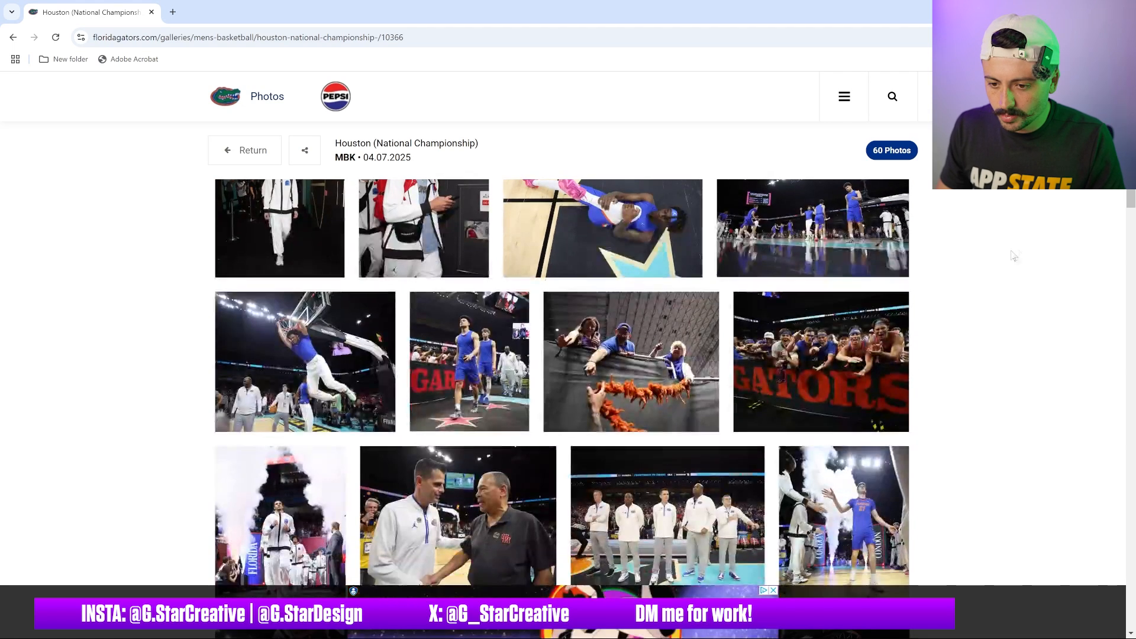
pyautogui.scroll(2, 947, 284)
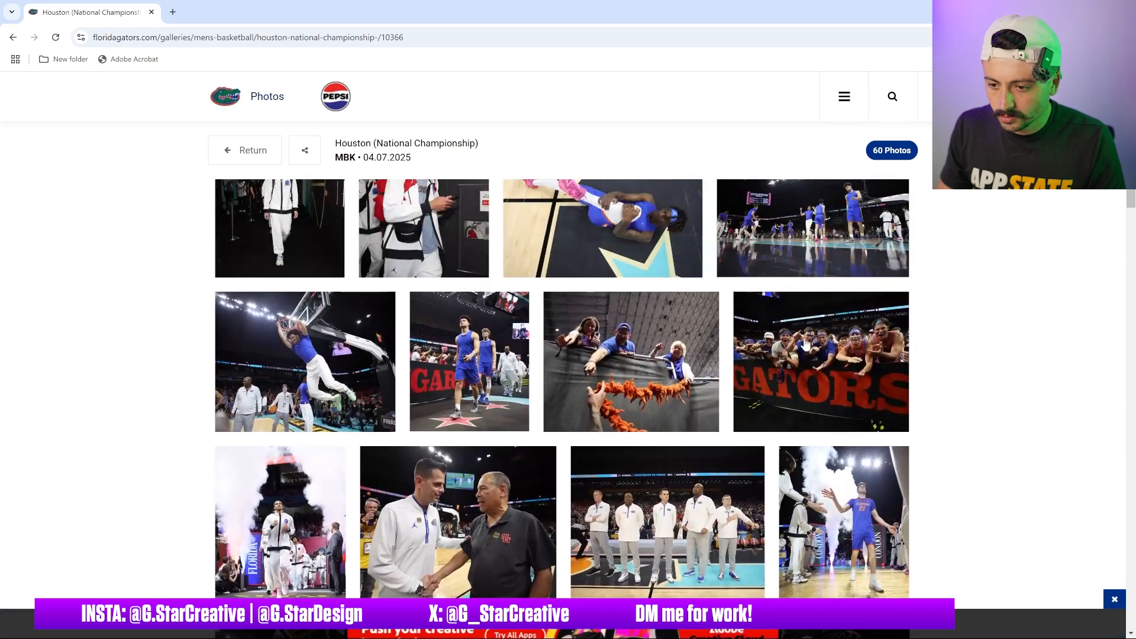
pyautogui.click(801, 363)
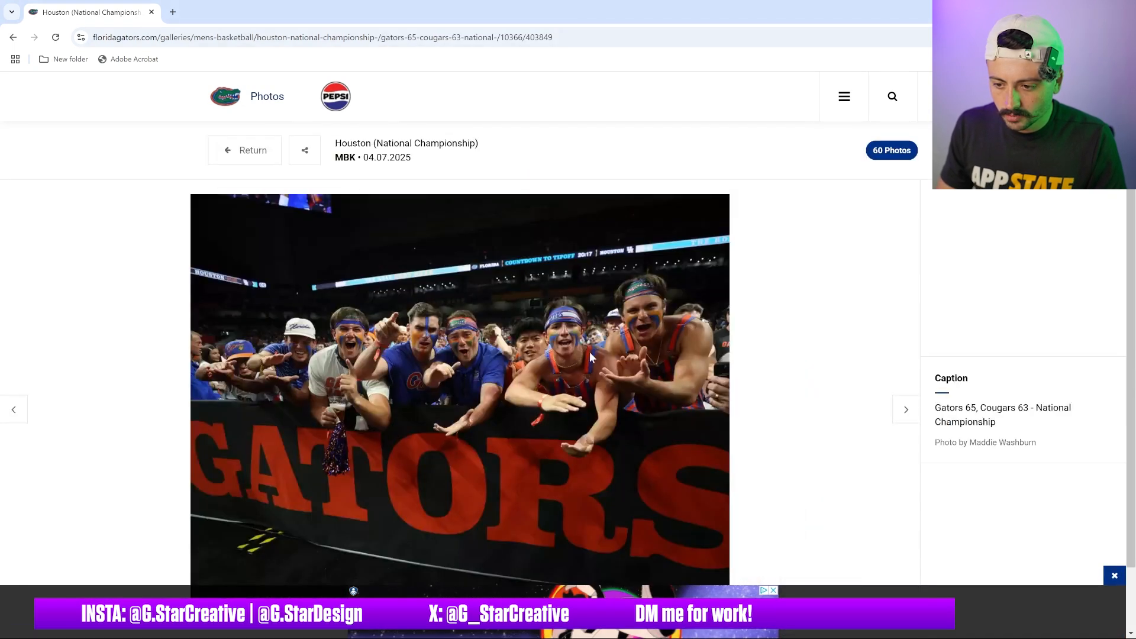
pyautogui.moveTo(502, 392); pyautogui.dragTo(181, 20)
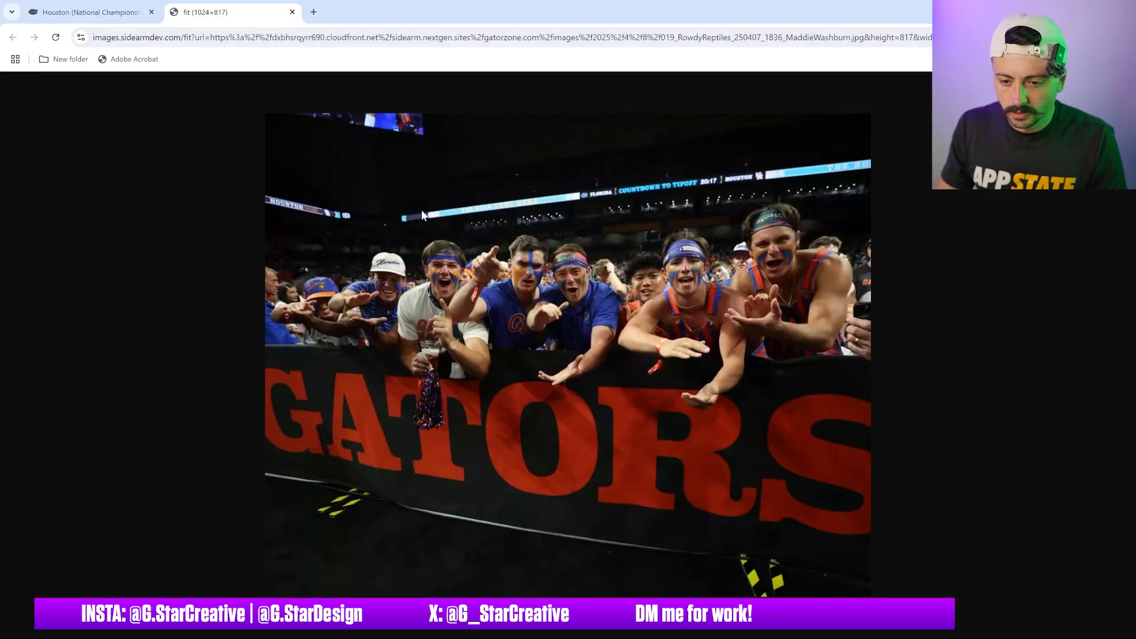
pyautogui.rightClick(518, 258)
pyautogui.click(577, 307)
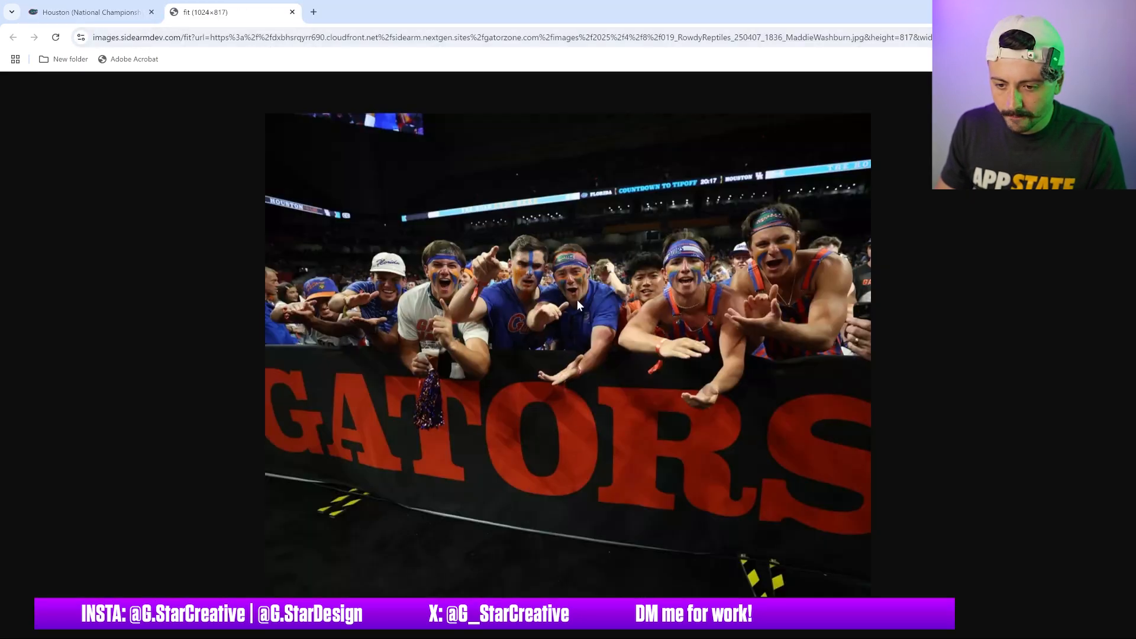
# Switch to Photoshop and paste the fans photo into the blank document
pyautogui.click(790, 631)
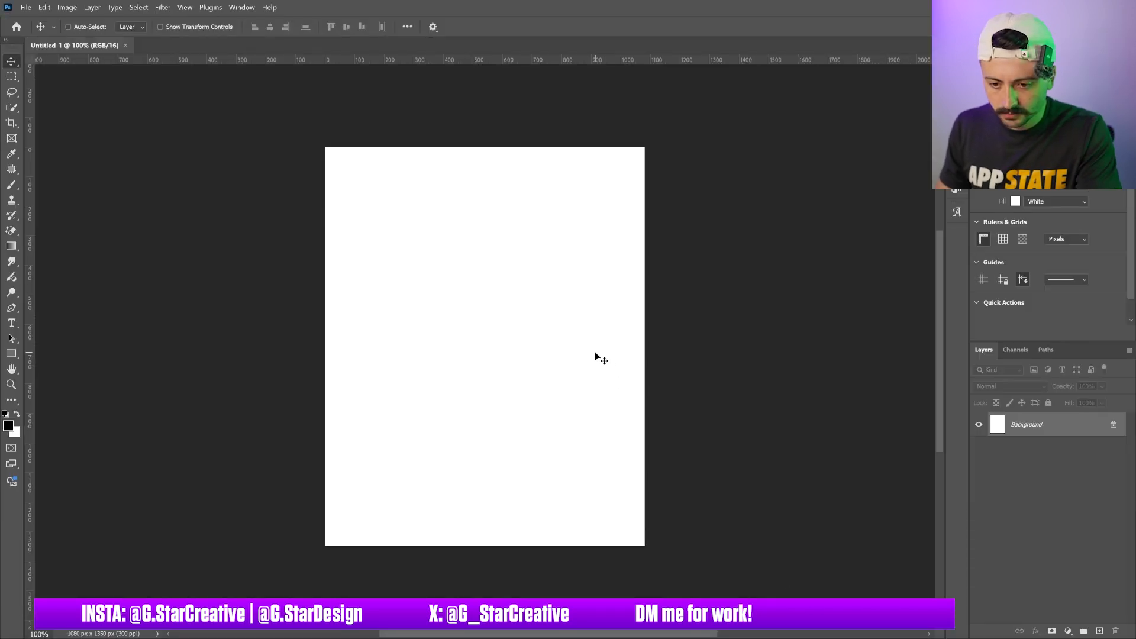
pyautogui.hotkey('ctrl', 'v')
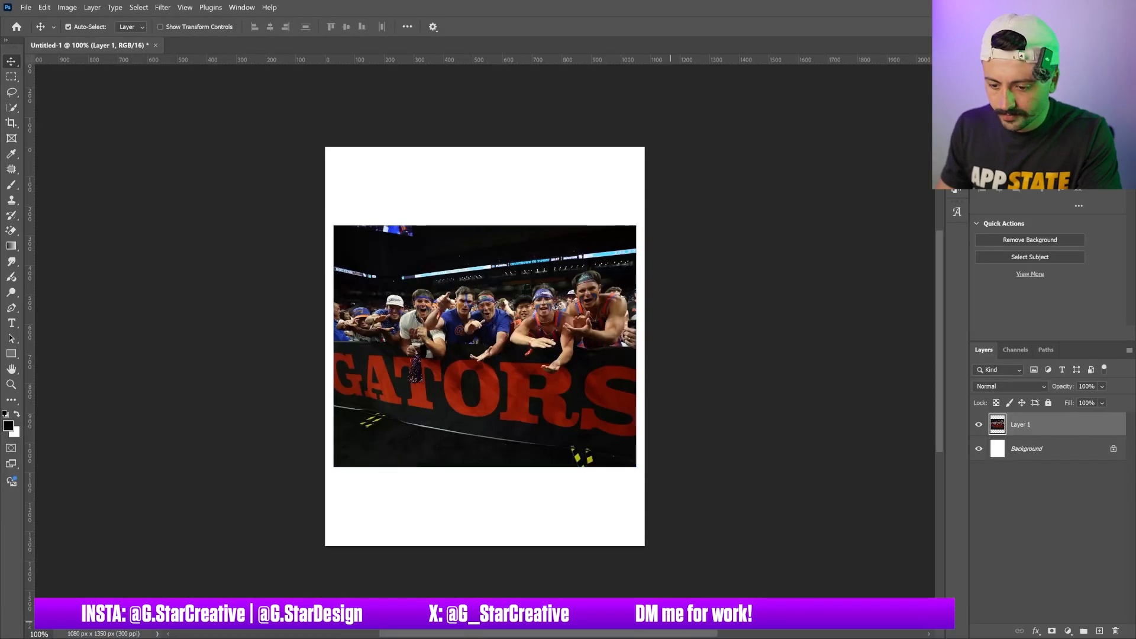
# Return to the browser, close the image tab and go back to the gallery
pyautogui.moveTo(686, 631)
pyautogui.click(705, 555)
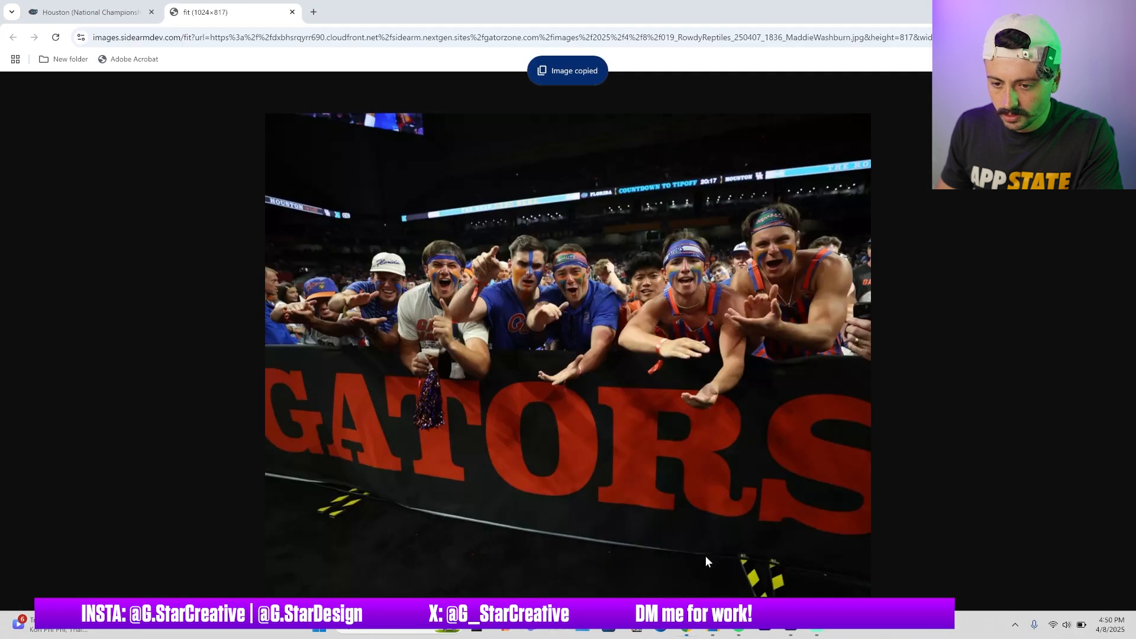
pyautogui.click(292, 12)
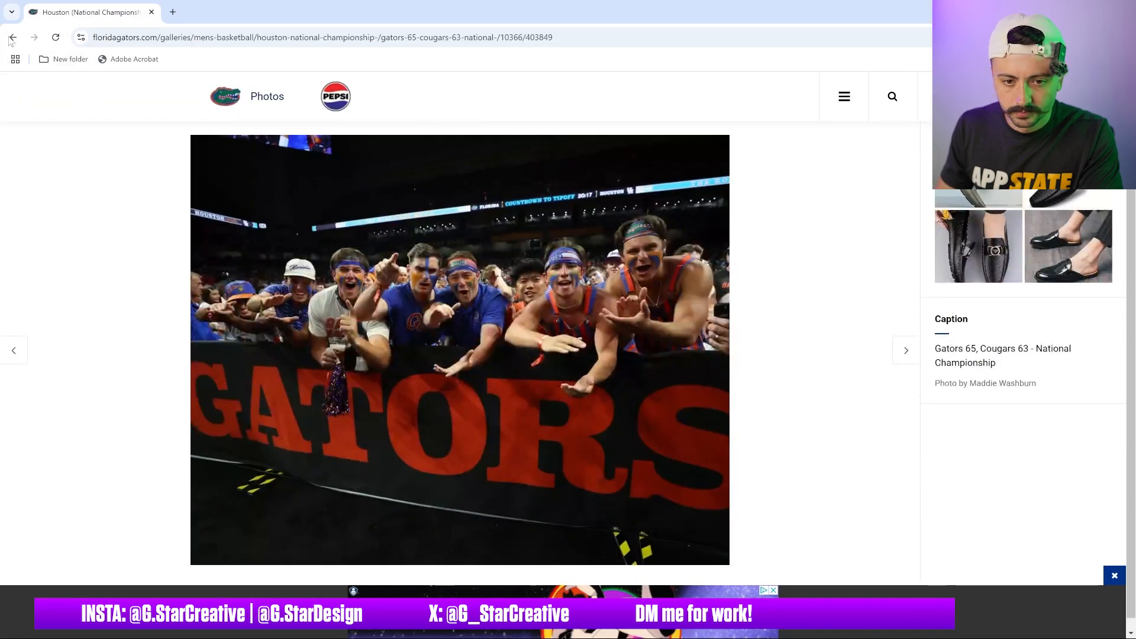
pyautogui.click(12, 37)
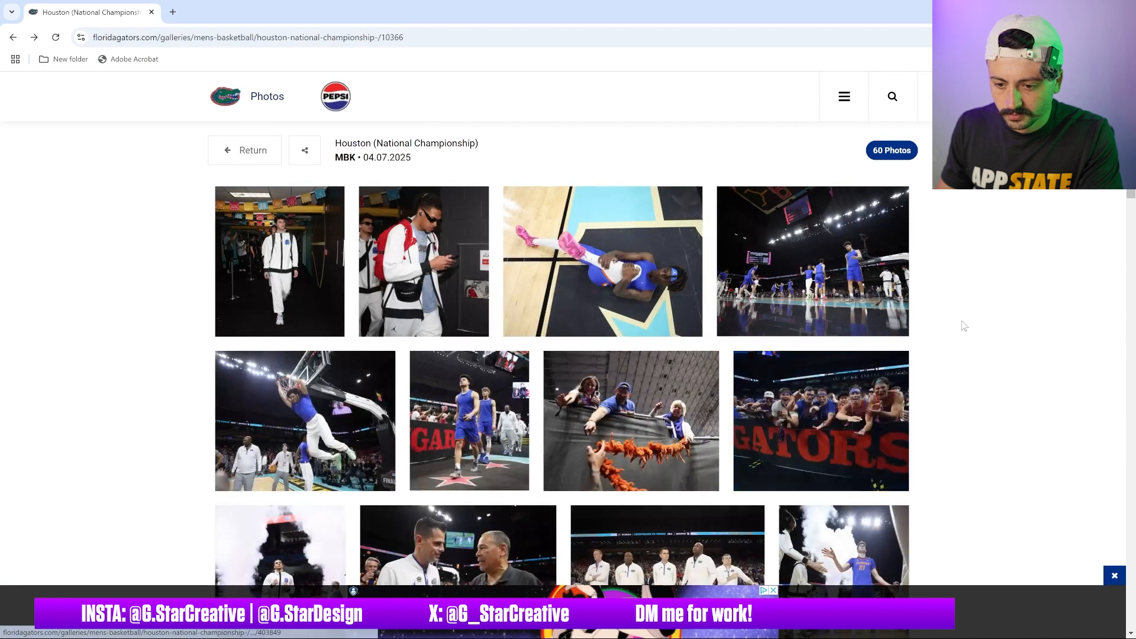
# Browse the gallery and preview the mascot photo before returning to the gallery
pyautogui.scroll(-5, 964, 325)
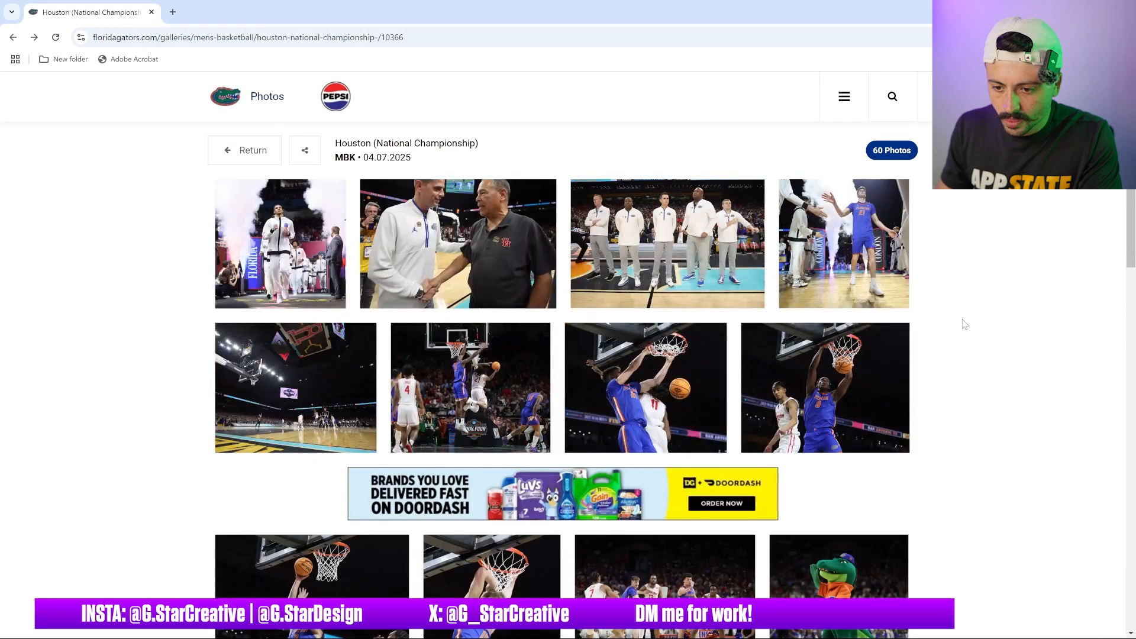
pyautogui.scroll(-1, 964, 324)
pyautogui.scroll(-3, 964, 325)
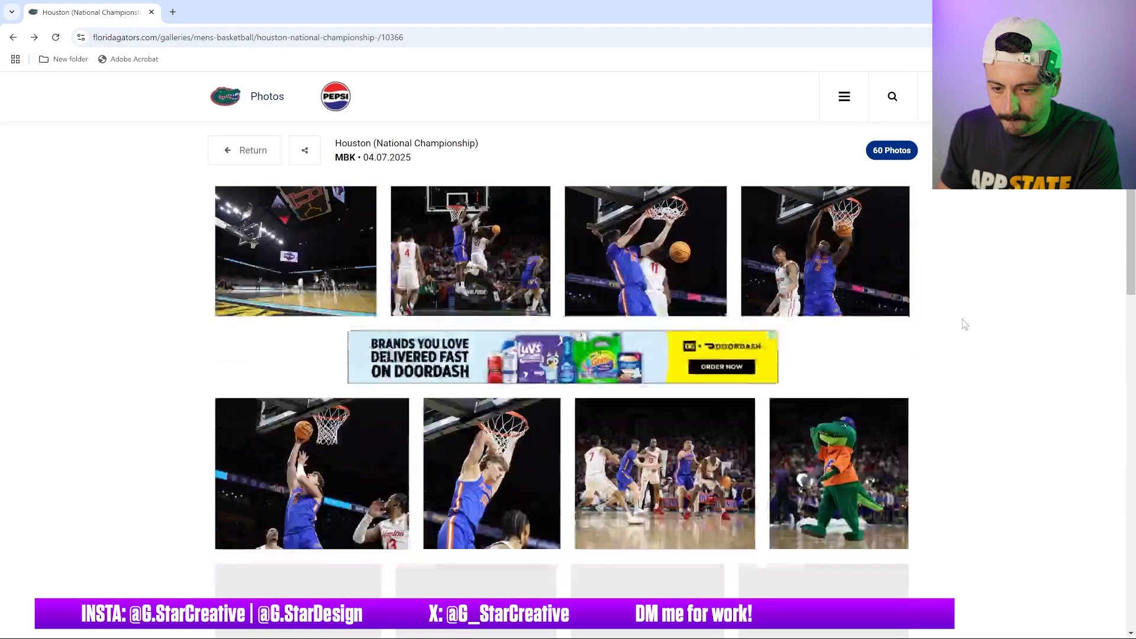
pyautogui.scroll(-1, 965, 325)
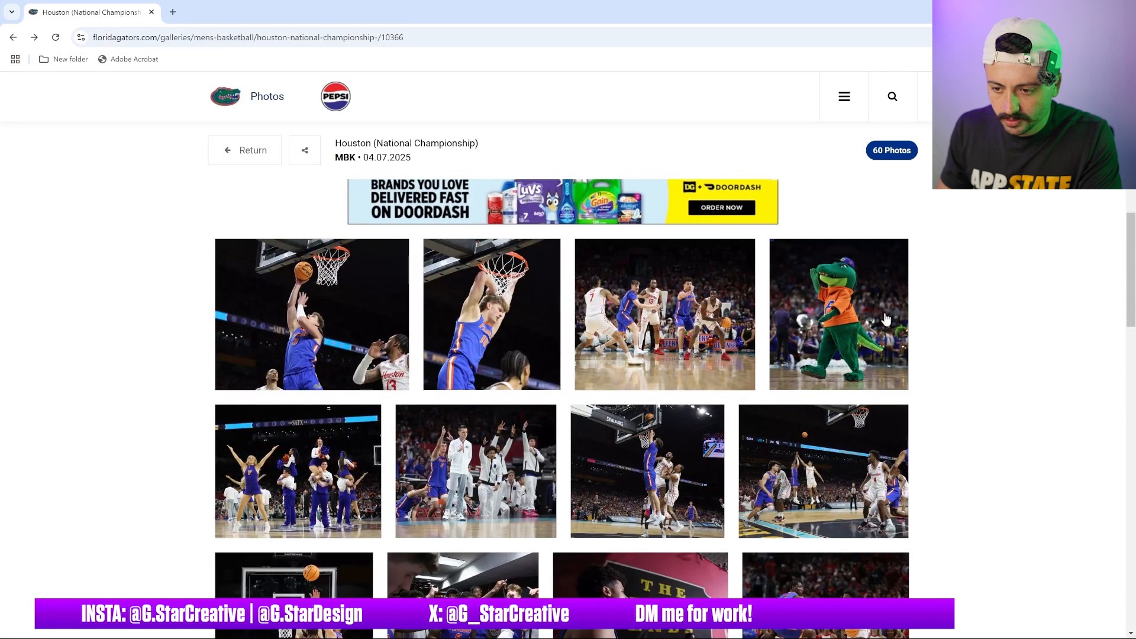
pyautogui.click(833, 329)
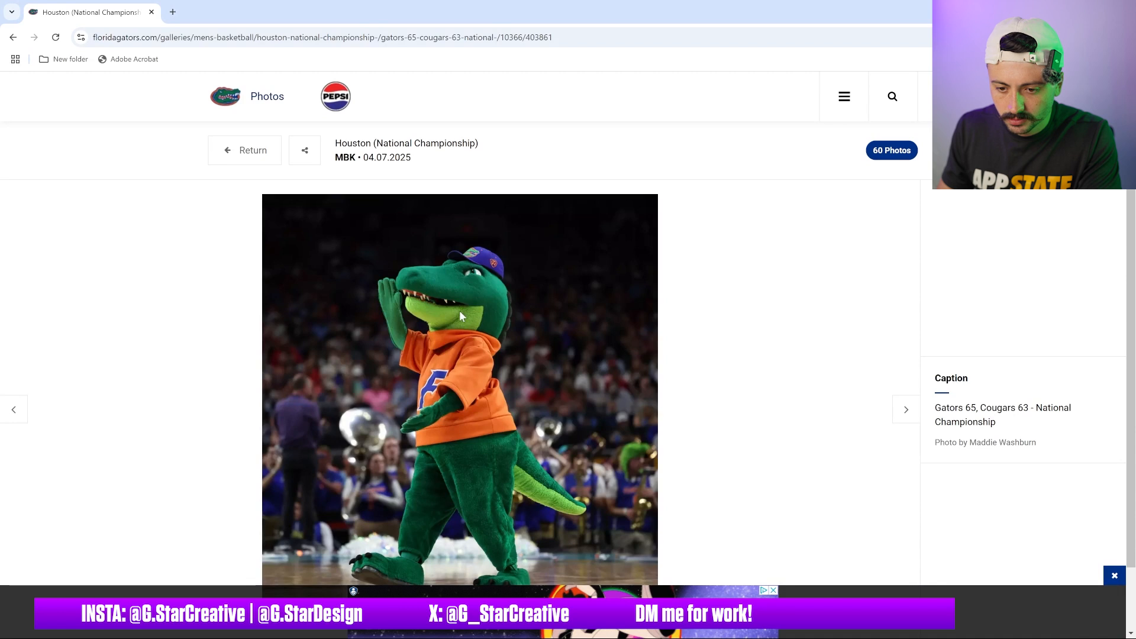
pyautogui.scroll(-1, 460, 316)
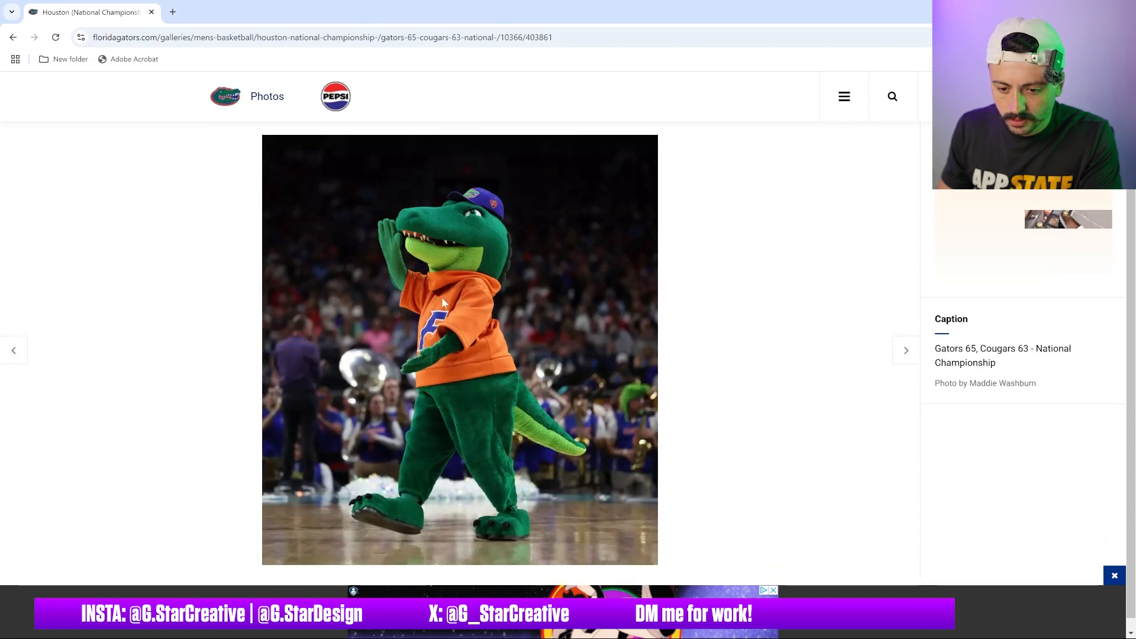
pyautogui.click(14, 39)
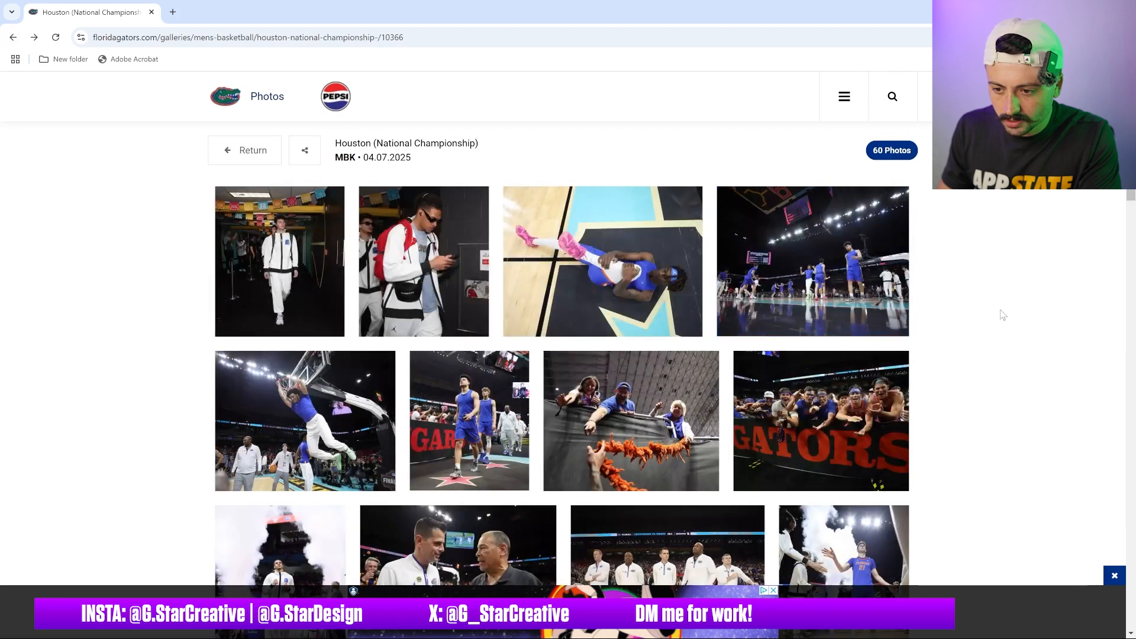
# Scroll through the gallery photos to find another shot
pyautogui.scroll(-7, 973, 310)
pyautogui.scroll(-1, 969, 317)
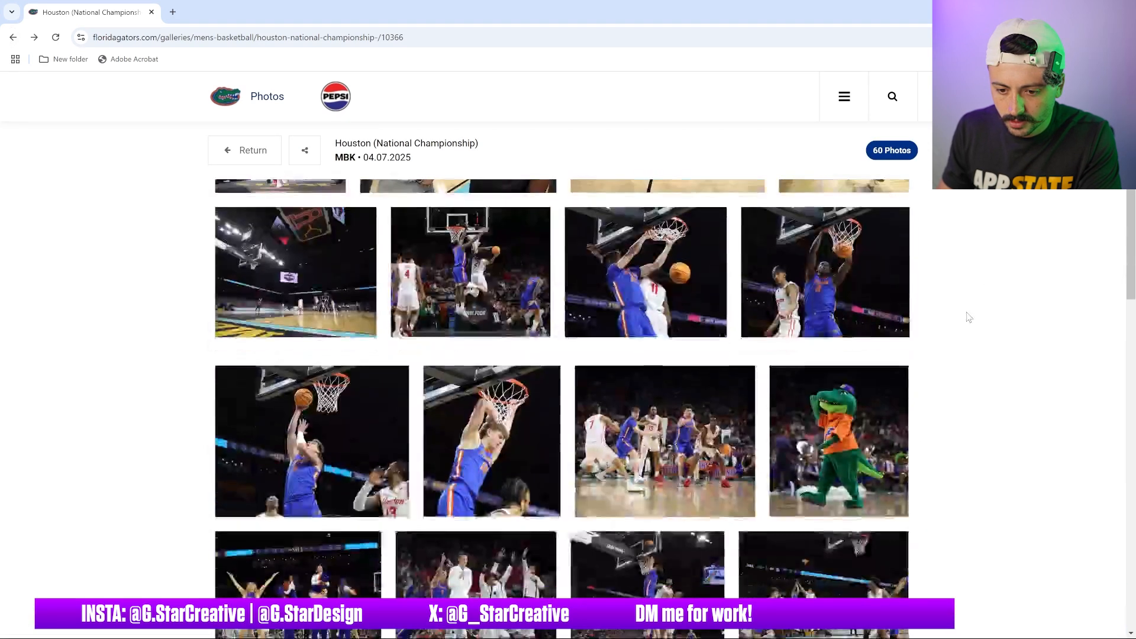
pyautogui.scroll(-2, 966, 312)
pyautogui.scroll(-1, 965, 310)
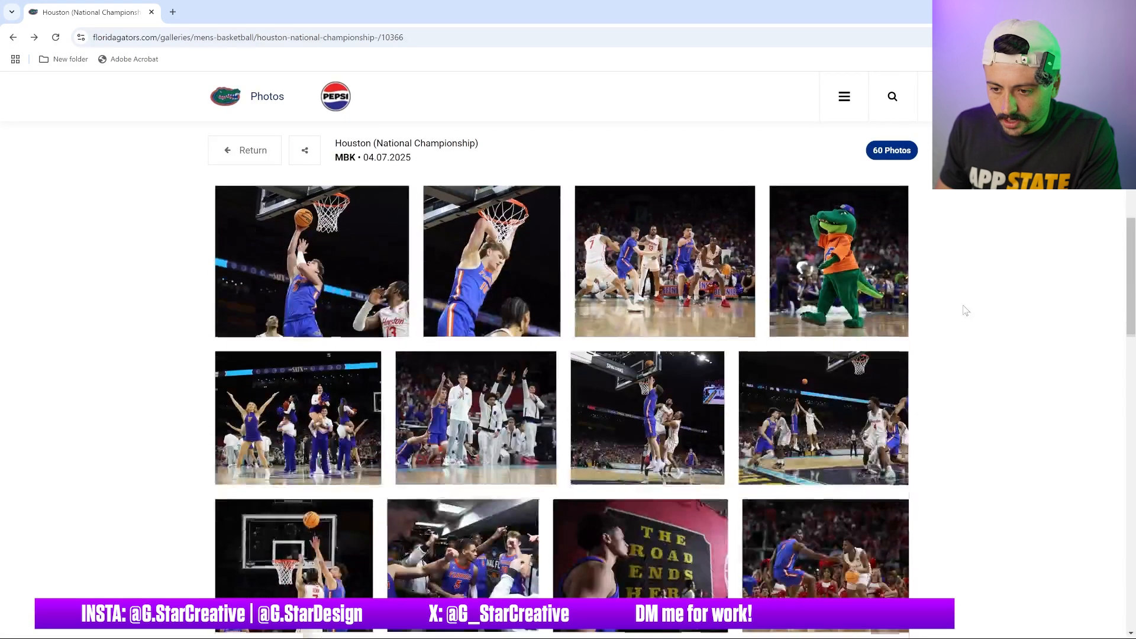
pyautogui.scroll(-1, 953, 323)
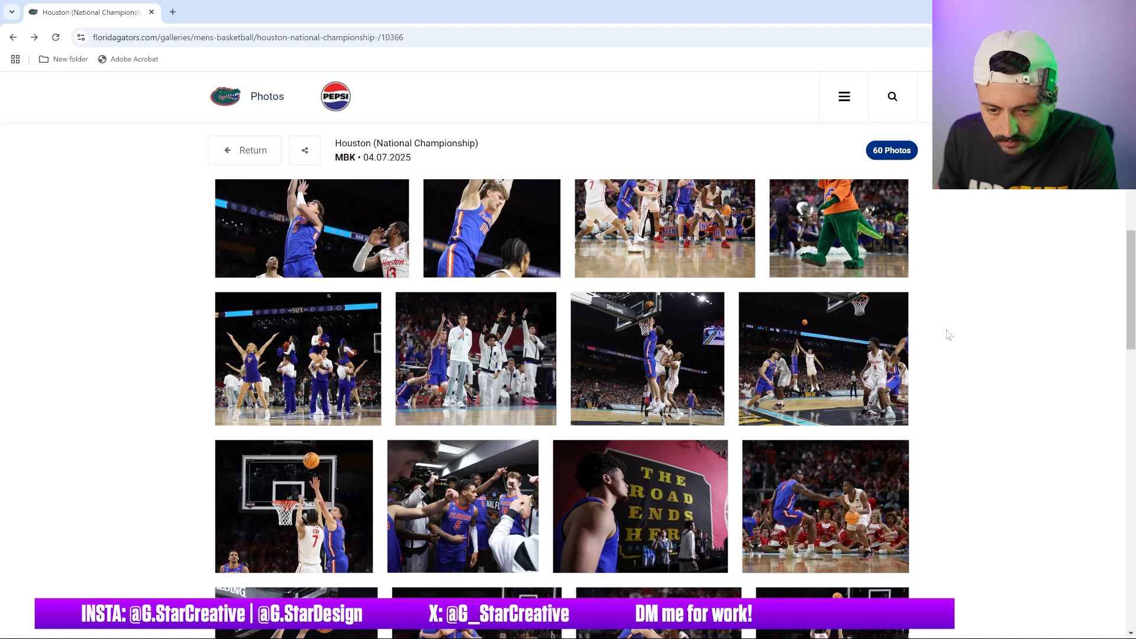
pyautogui.scroll(-1, 948, 335)
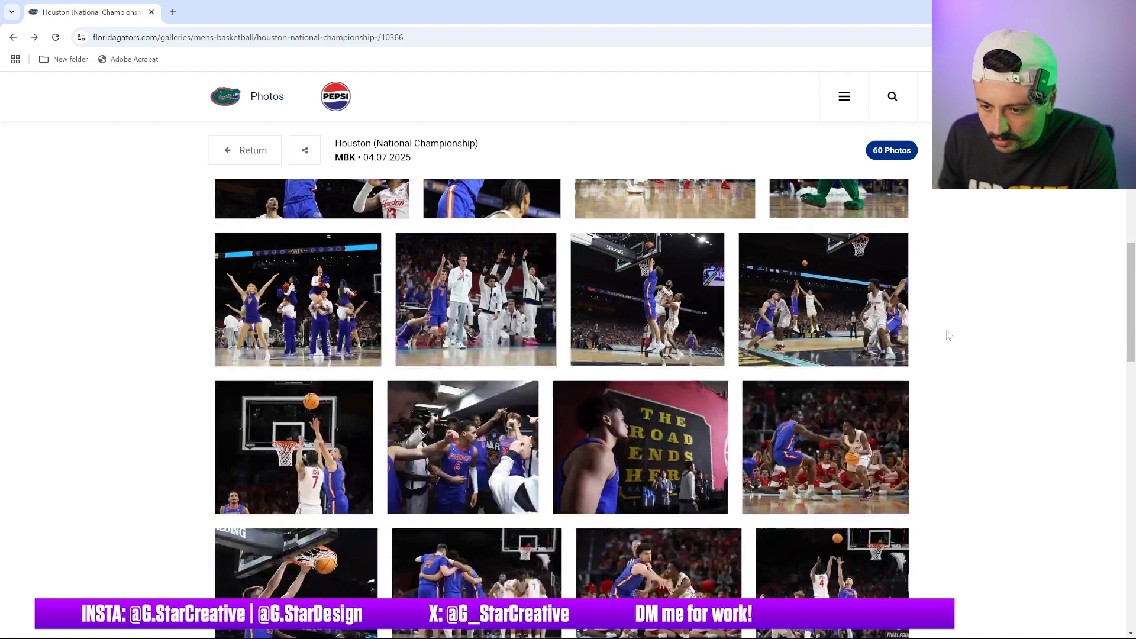
pyautogui.scroll(-4, 949, 335)
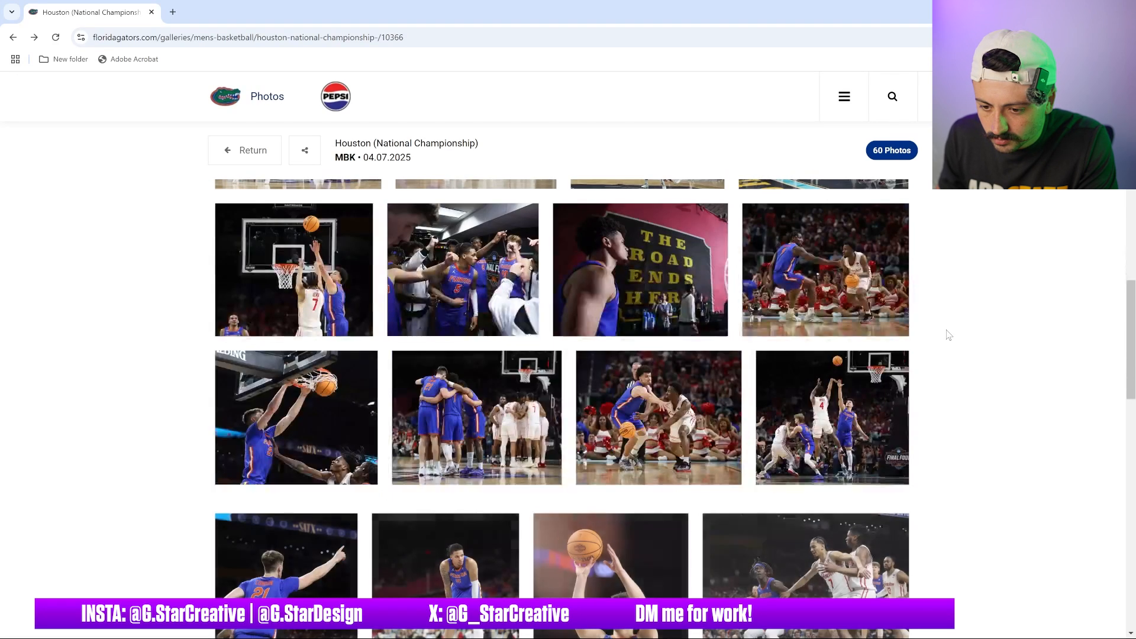
pyautogui.scroll(-1, 948, 334)
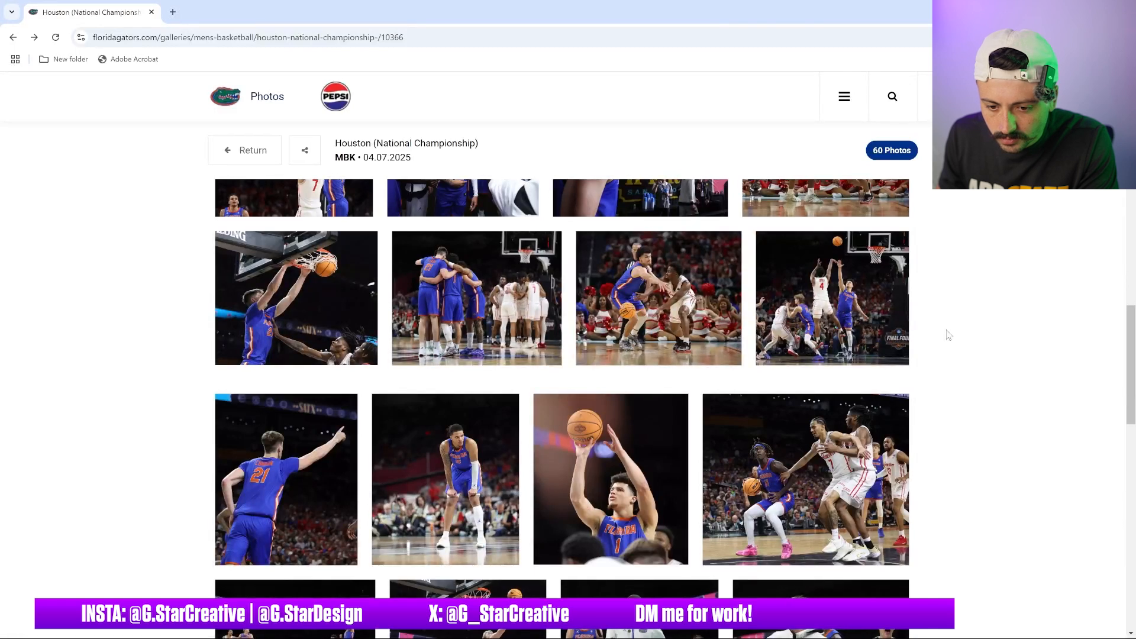
pyautogui.scroll(-1, 948, 335)
pyautogui.scroll(-1, 948, 334)
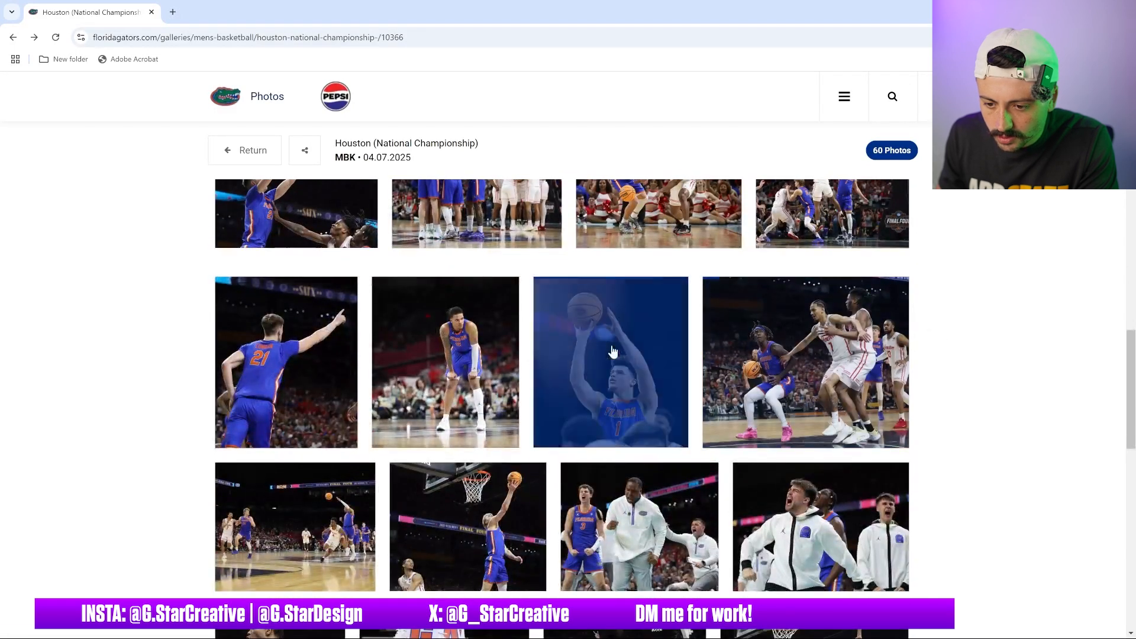
# Open the free-throw shooter photo in its own tab and copy the image
pyautogui.click(613, 351)
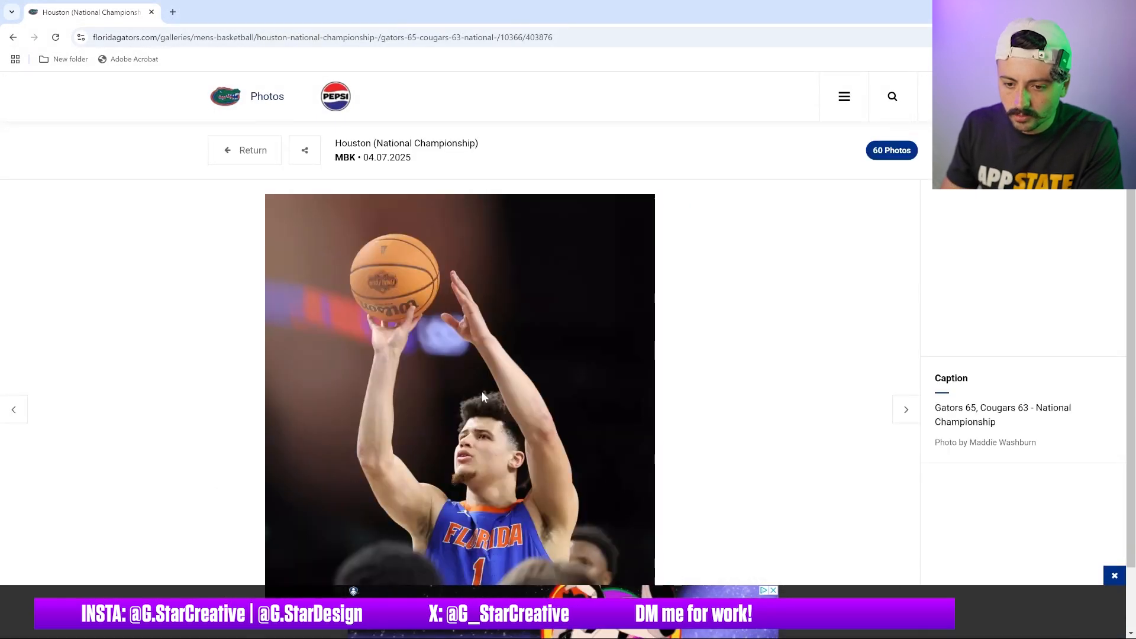
pyautogui.moveTo(449, 422); pyautogui.dragTo(213, 16)
pyautogui.rightClick(518, 246)
pyautogui.click(567, 294)
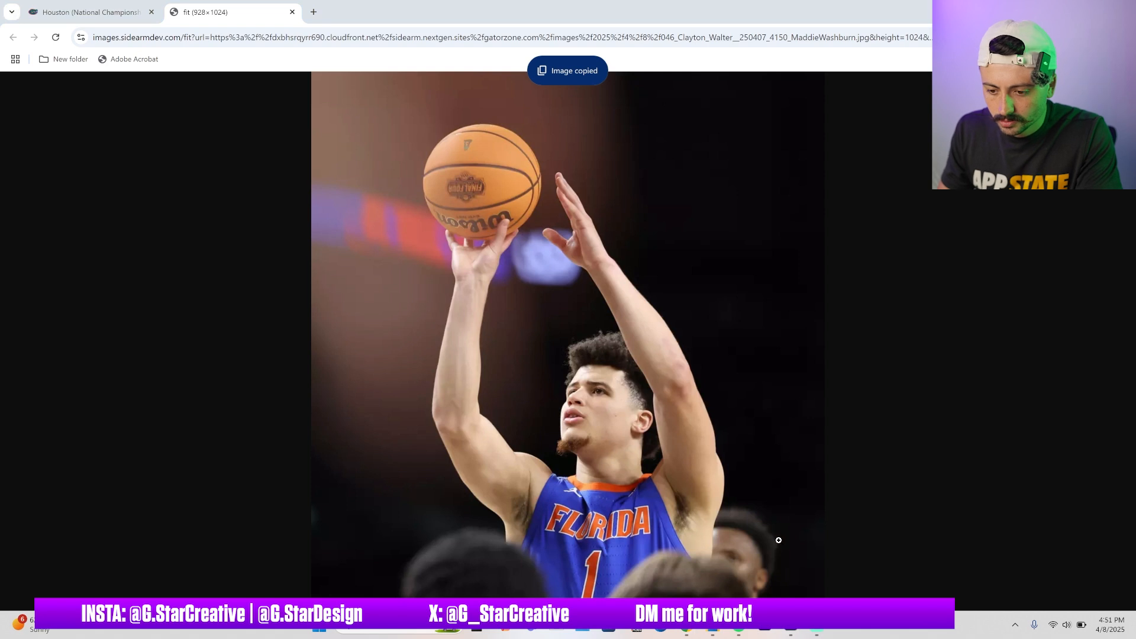
# Switch to Photoshop and paste the free-throw photo as a new layer
pyautogui.click(788, 632)
pyautogui.hotkey('ctrl', 'v')
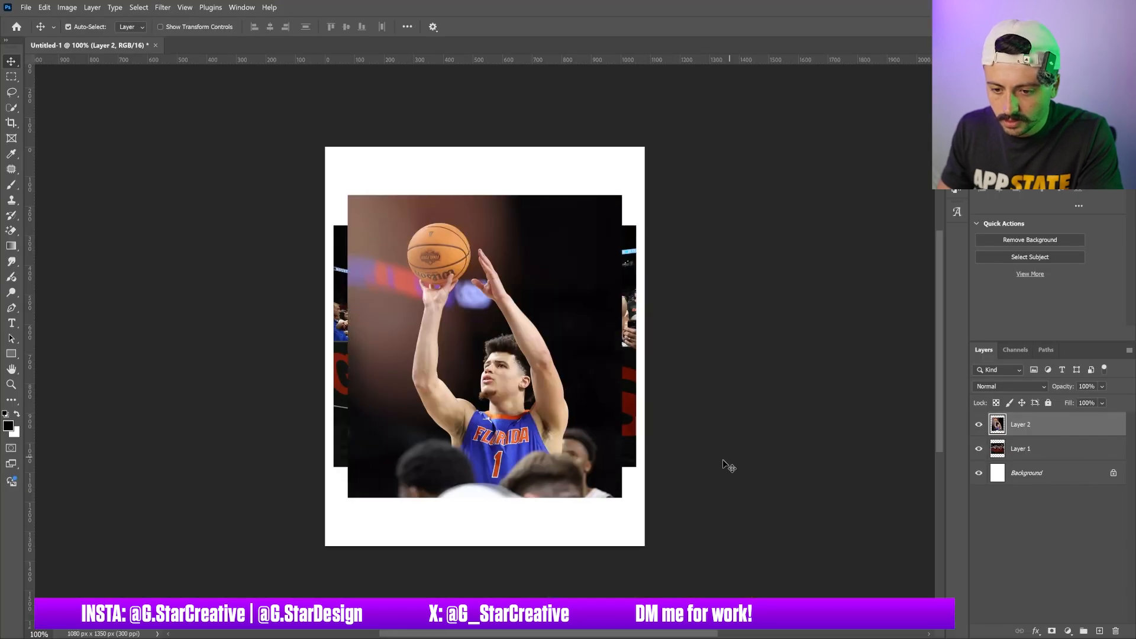
# Switch back to the browser, close the image tab and return to the gallery grid
pyautogui.moveTo(686, 634)
pyautogui.moveTo(711, 580)
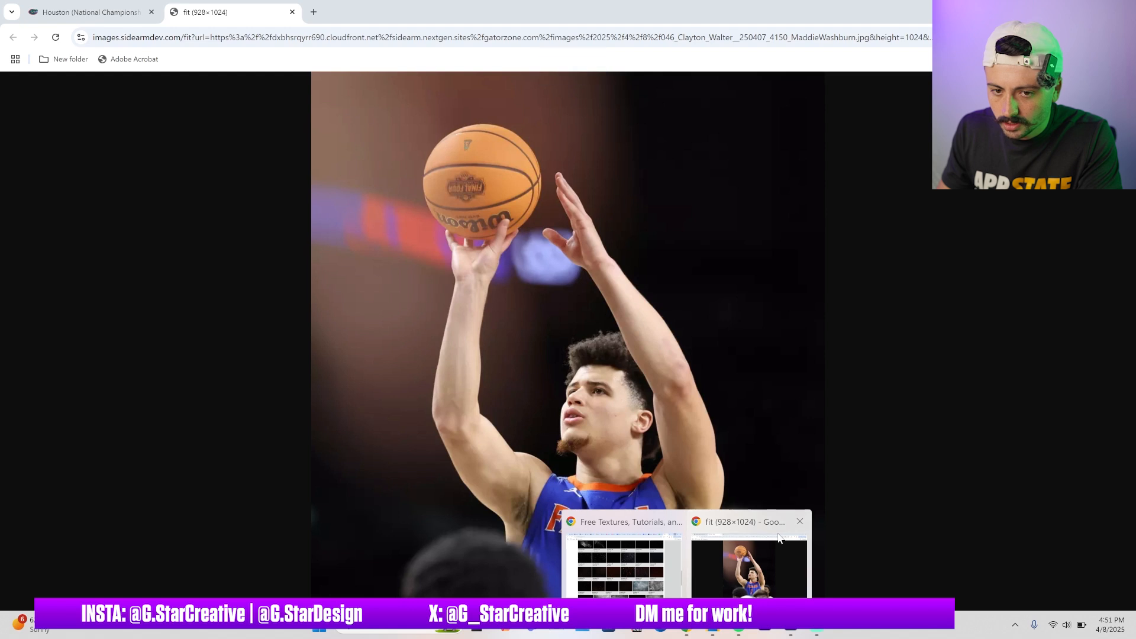
pyautogui.click(778, 537)
pyautogui.click(292, 12)
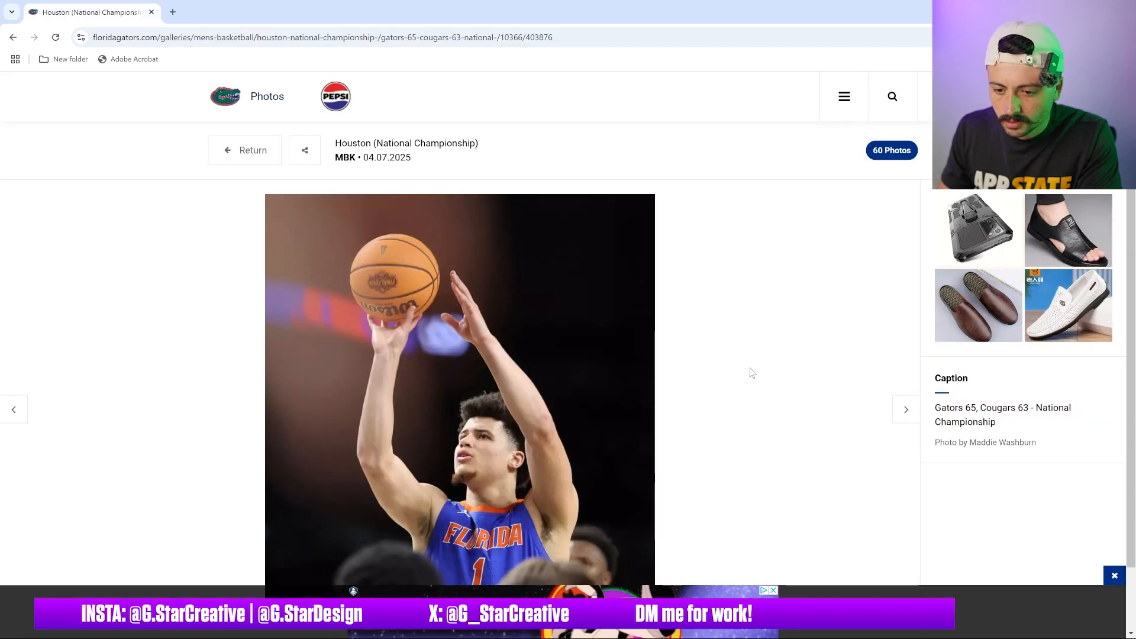
pyautogui.click(266, 153)
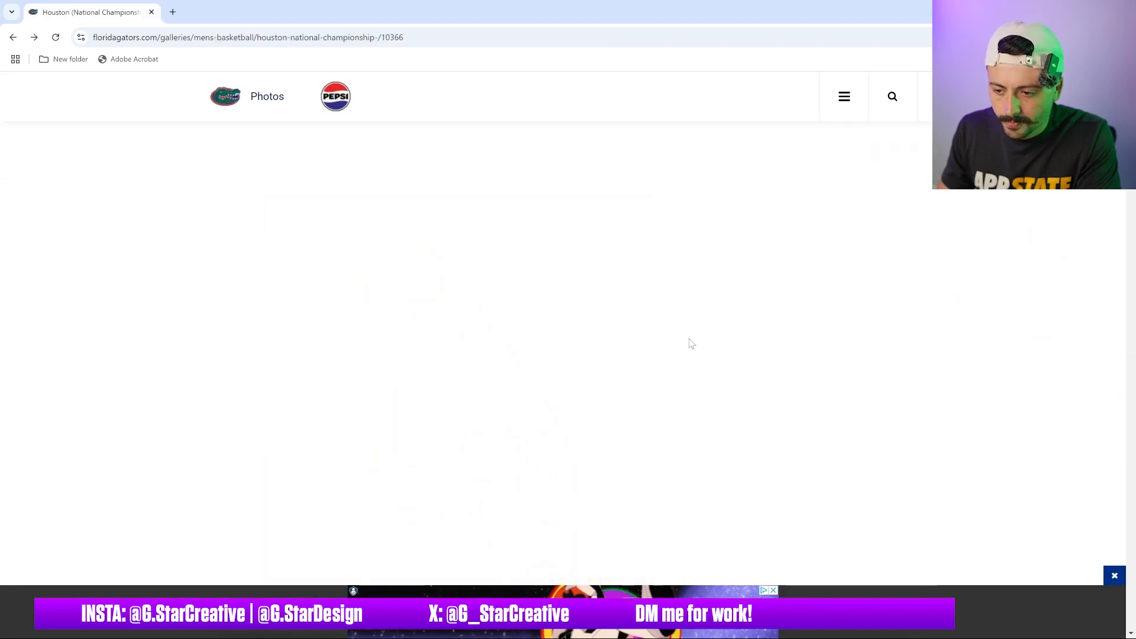
# Scroll the gallery, open the side-profile shouting player photo in its own tab and copy the image
pyautogui.scroll(-5, 651, 342)
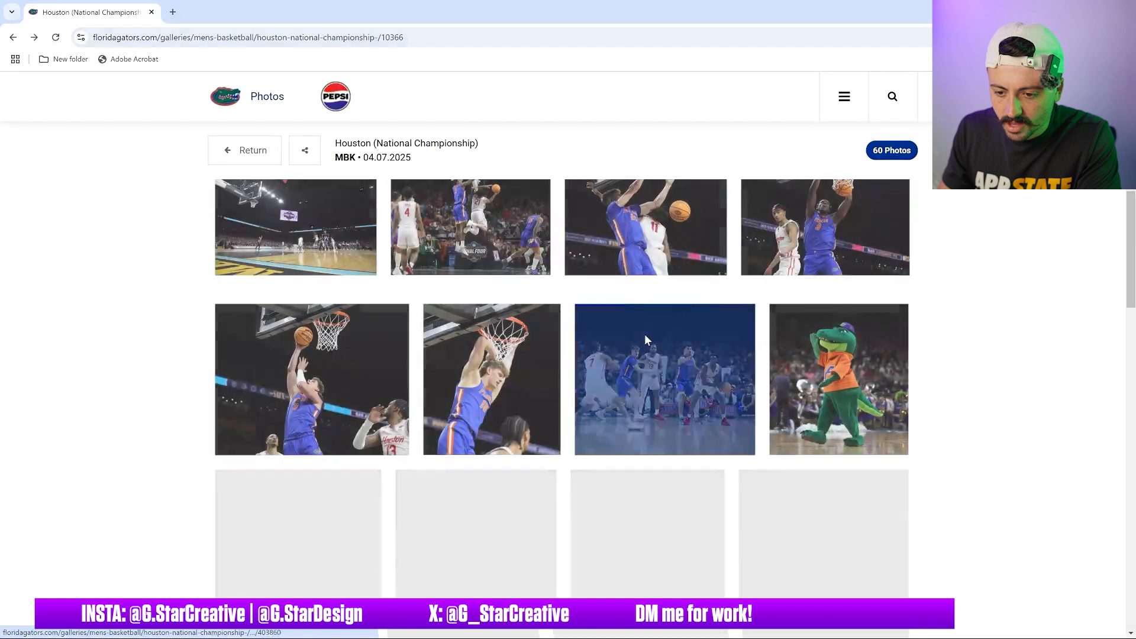
pyautogui.scroll(-4, 645, 337)
pyautogui.scroll(-6, 643, 338)
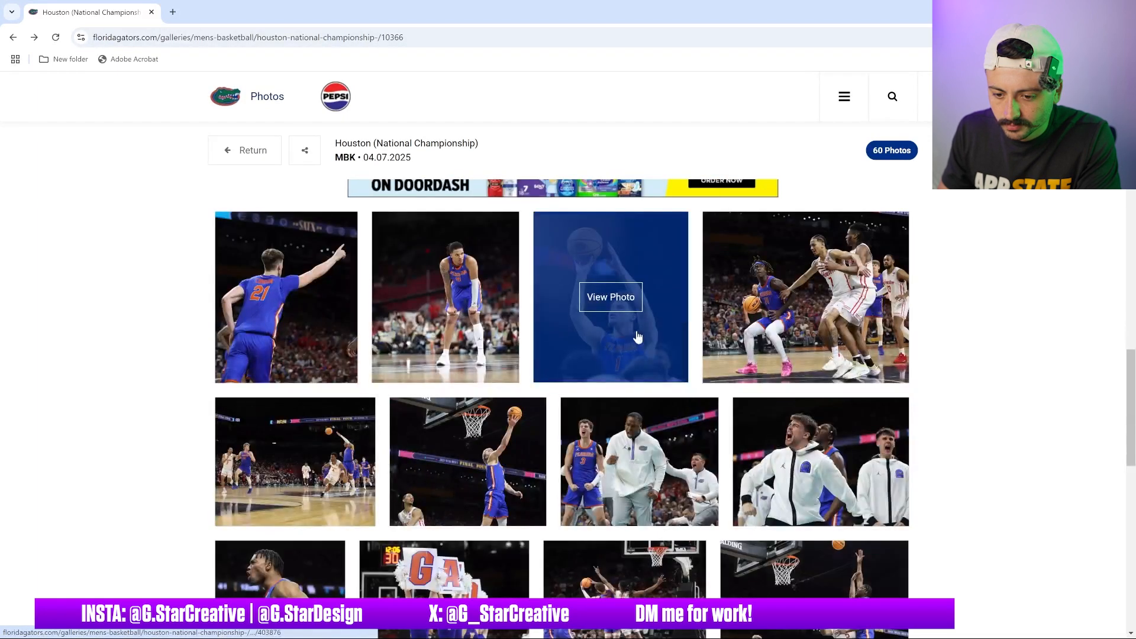
pyautogui.scroll(-1, 633, 338)
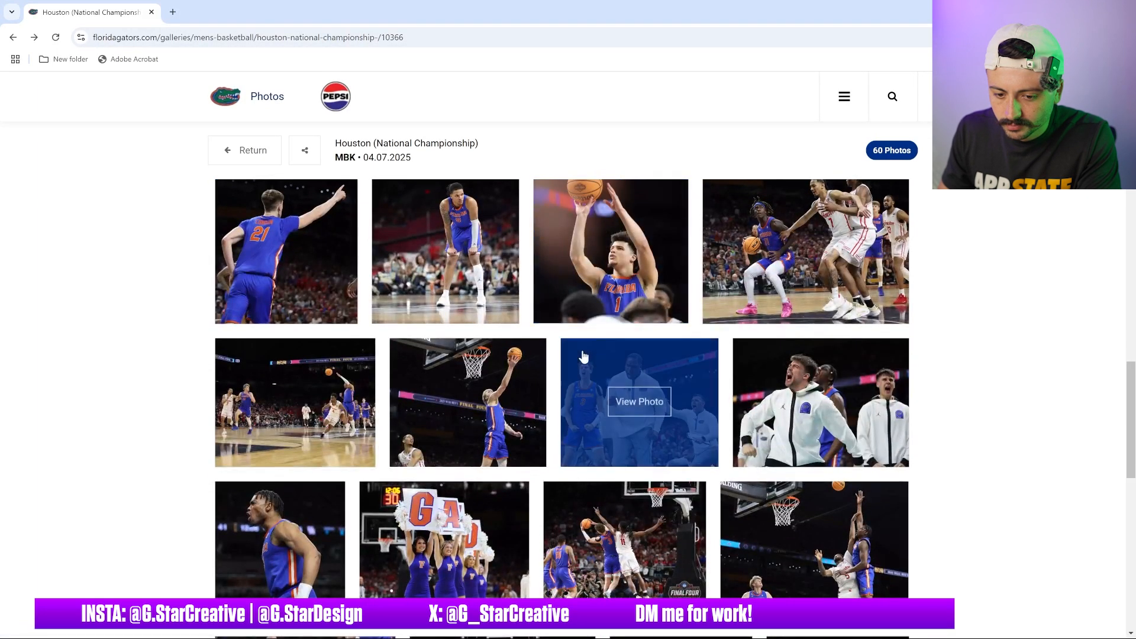
pyautogui.scroll(-2, 603, 349)
pyautogui.click(270, 430)
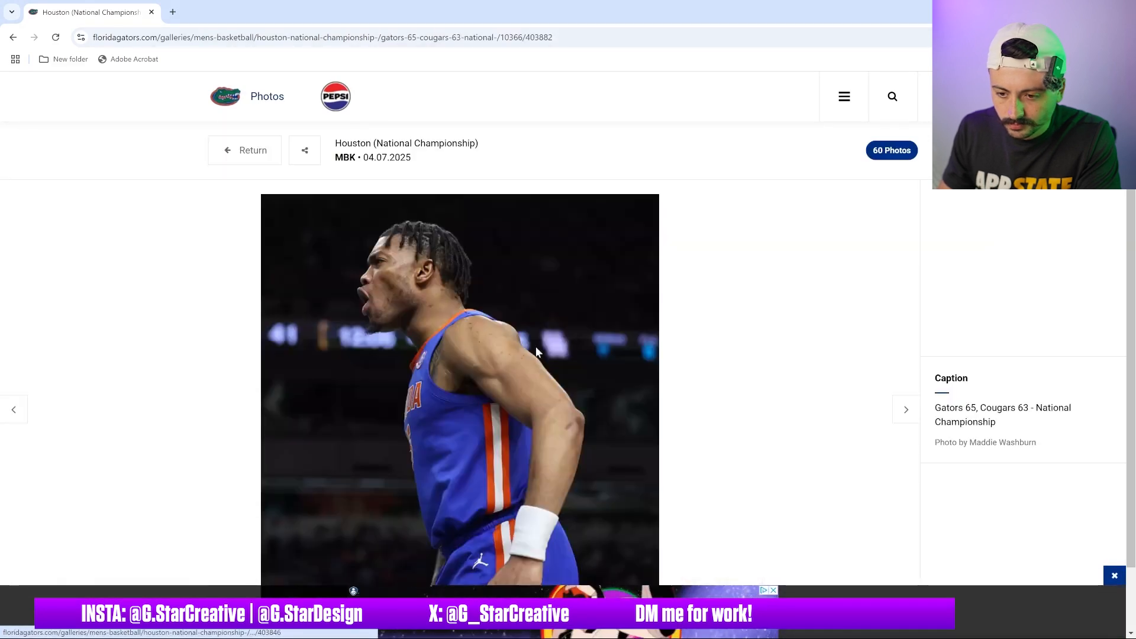
pyautogui.moveTo(430, 313); pyautogui.dragTo(188, 13)
pyautogui.rightClick(582, 269)
pyautogui.click(640, 317)
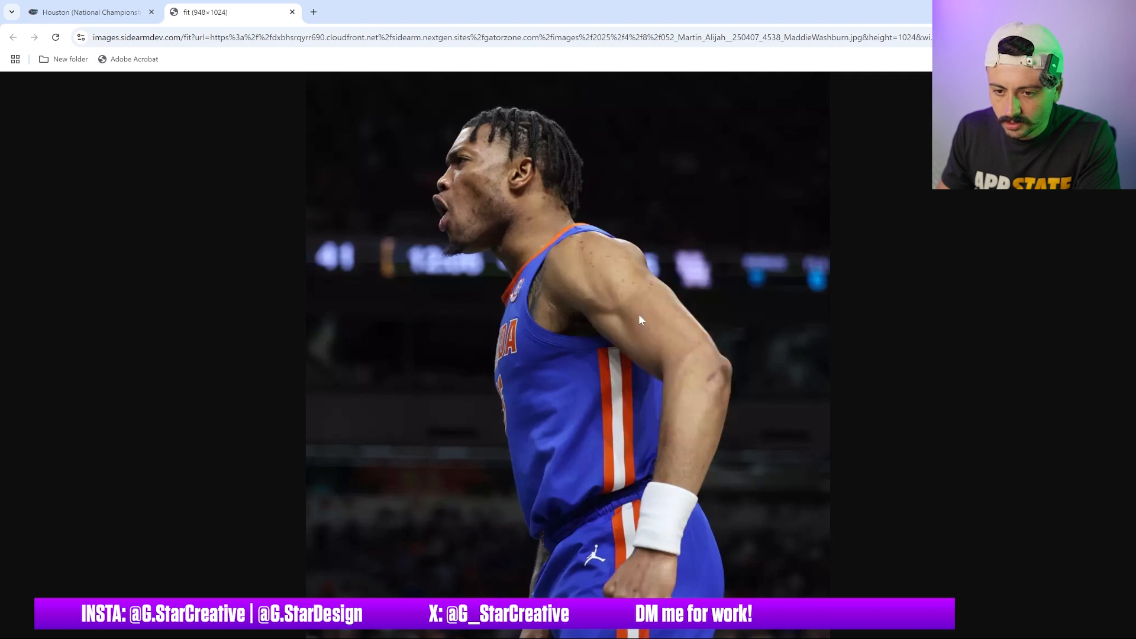
# Switch to Photoshop and paste the shouting player photo as a new layer
pyautogui.click(790, 630)
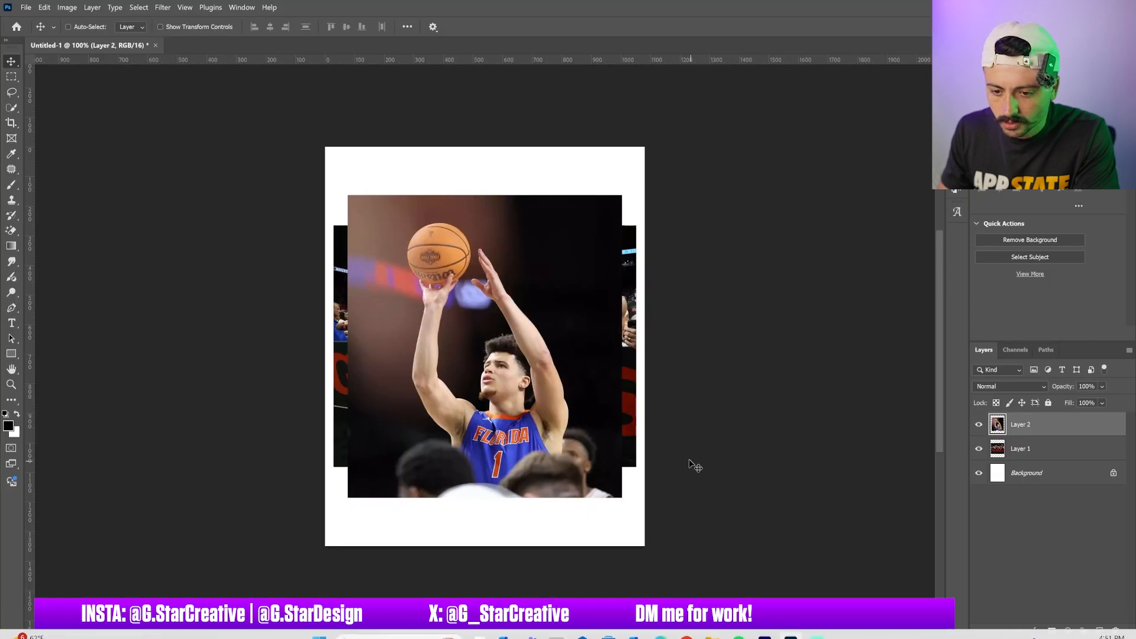
pyautogui.hotkey('ctrl', 'v')
# Switch back to the browser, close the image tab and return to the gallery grid
pyautogui.moveTo(682, 632)
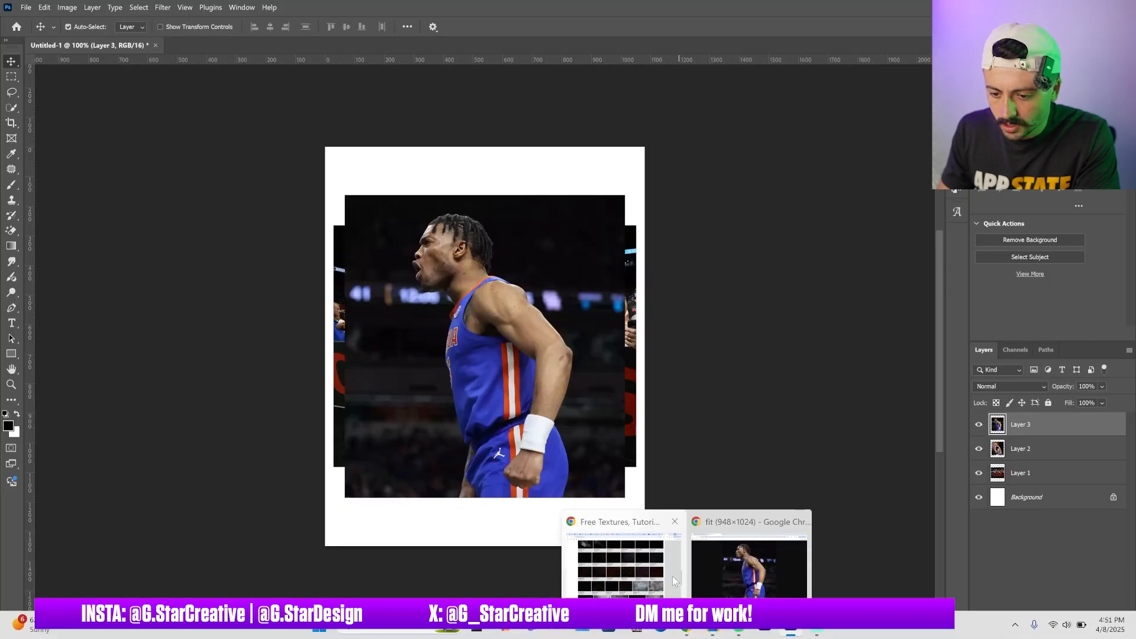
pyautogui.click(740, 566)
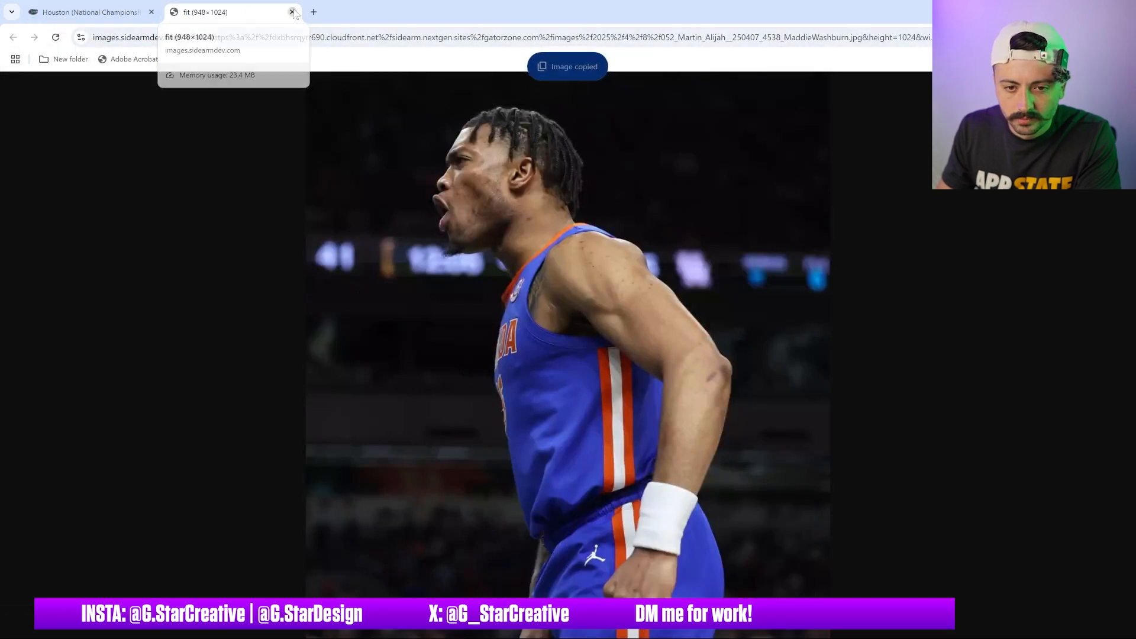
pyautogui.click(292, 12)
pyautogui.click(253, 151)
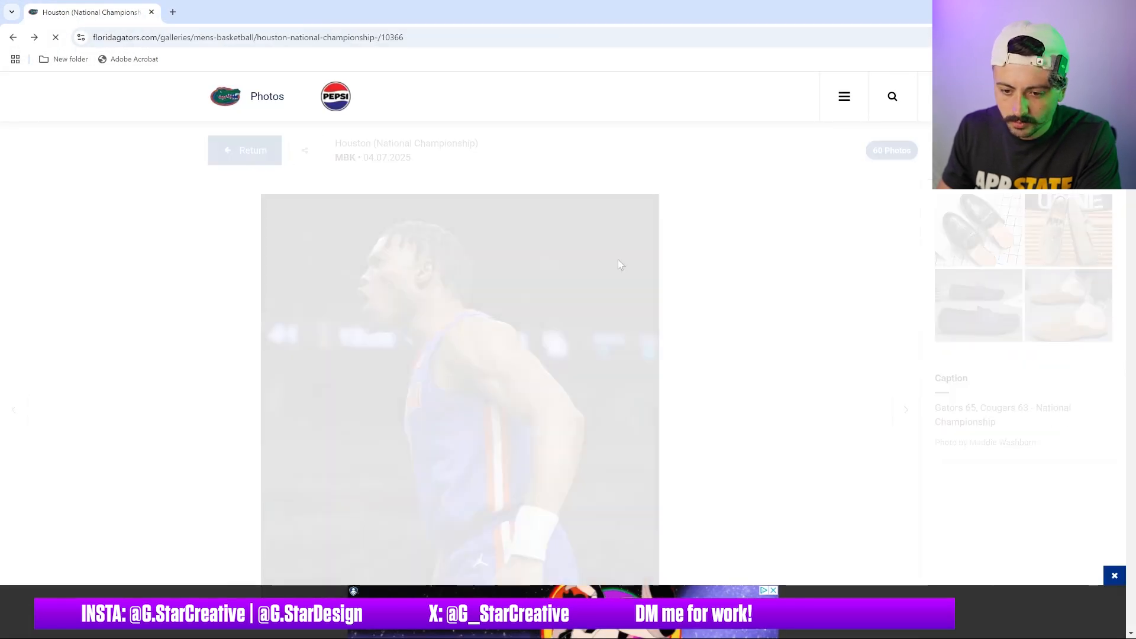
# Scroll through the gallery photos to find another shot
pyautogui.scroll(-3, 620, 307)
pyautogui.scroll(-10, 620, 307)
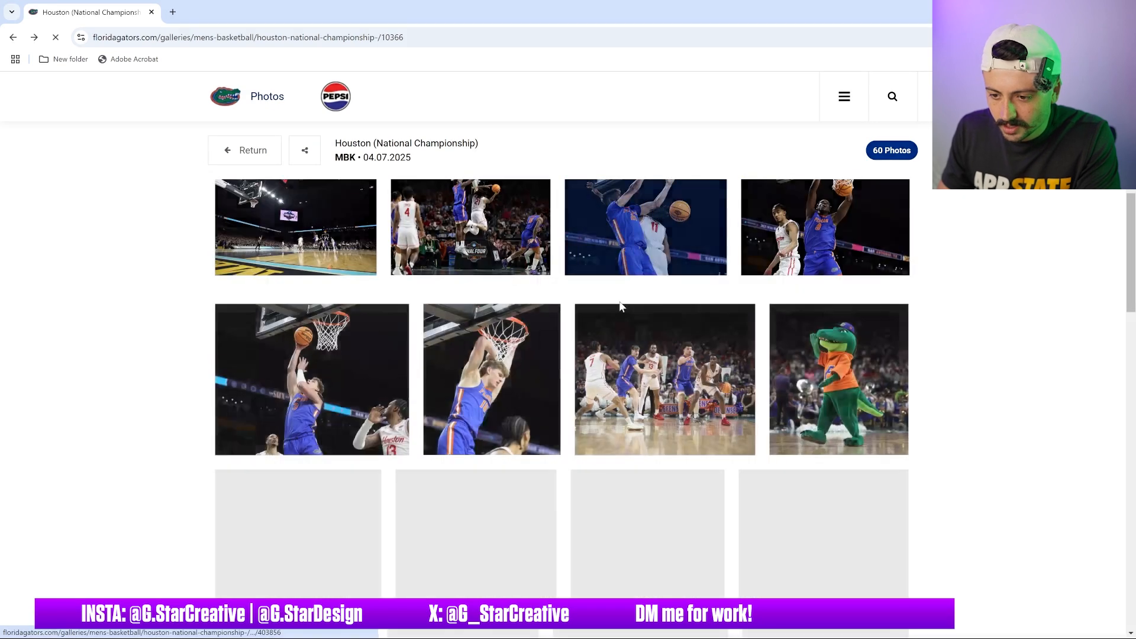
pyautogui.scroll(-5, 620, 306)
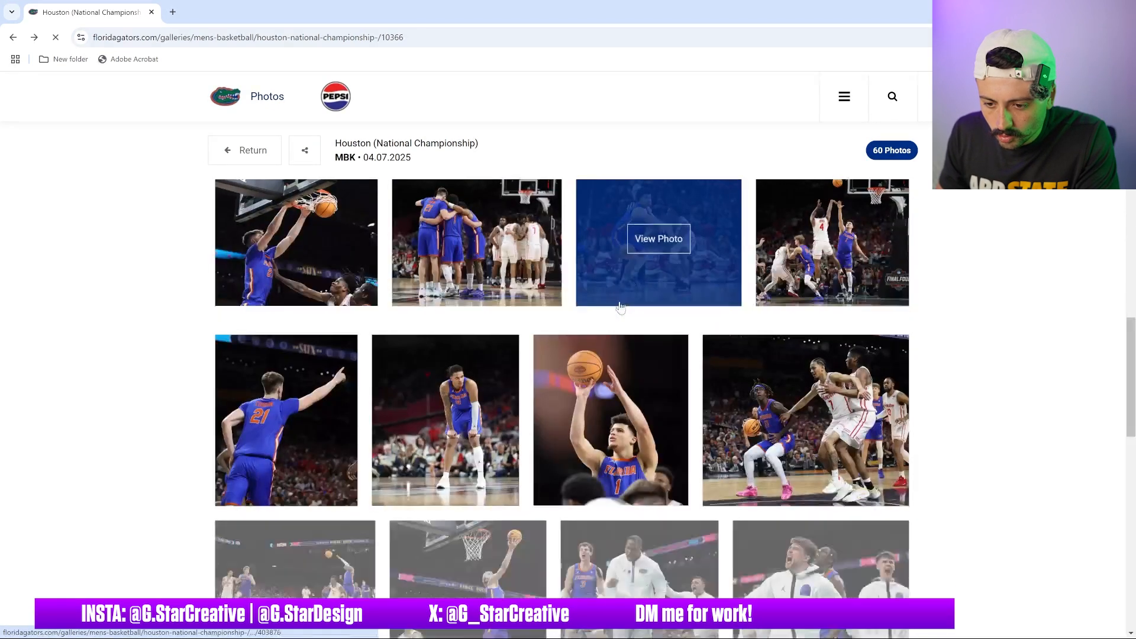
pyautogui.scroll(-4, 620, 306)
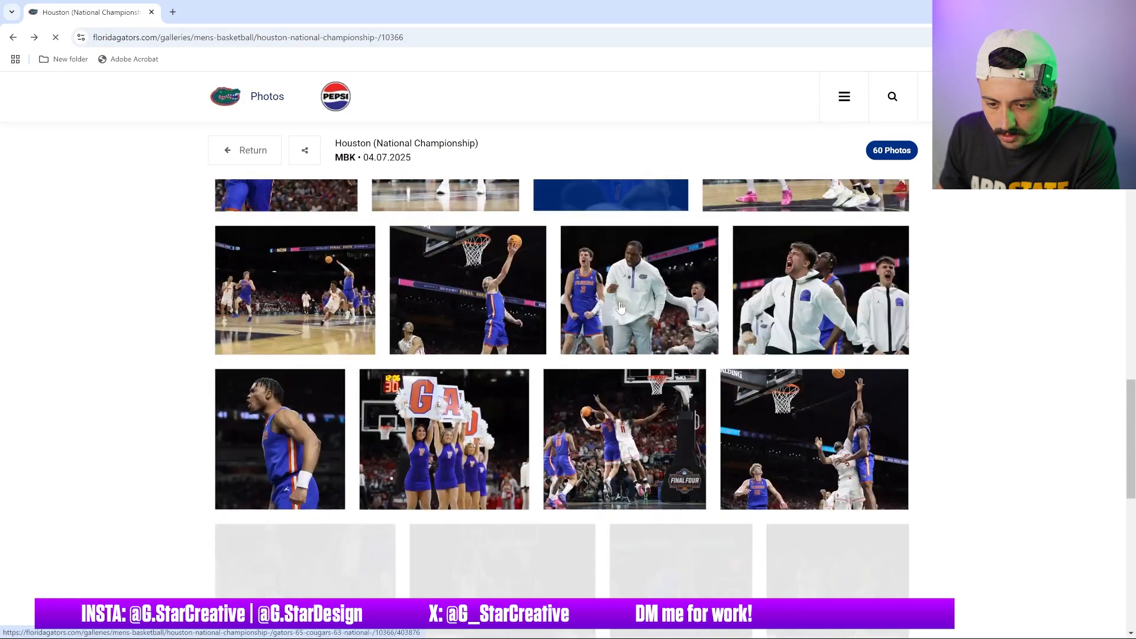
pyautogui.scroll(-3, 620, 306)
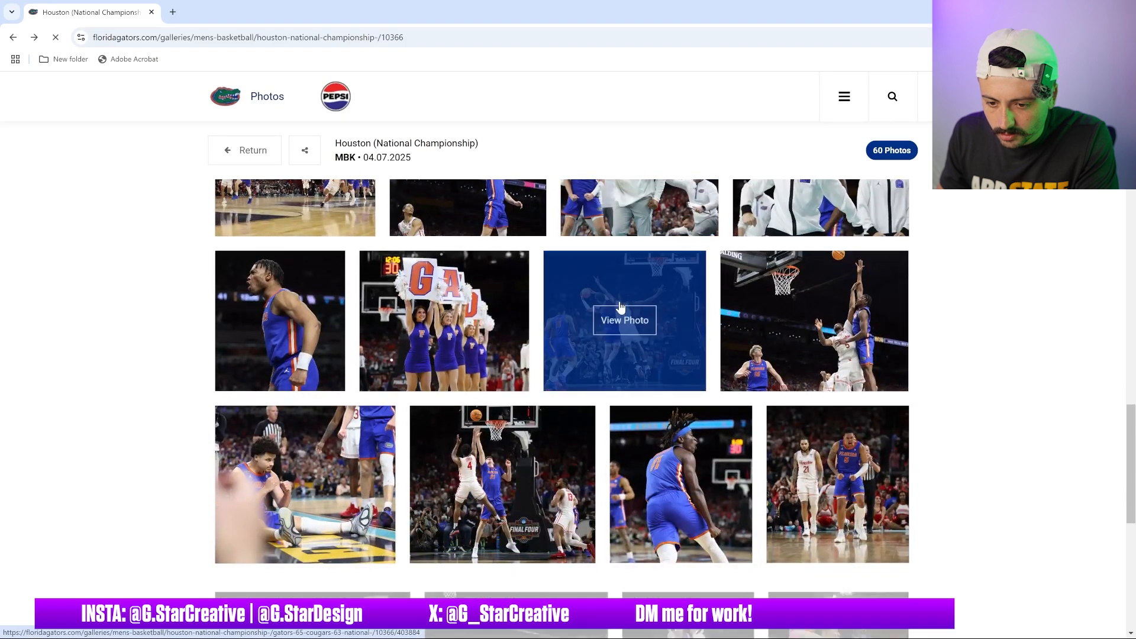
pyautogui.scroll(-2, 620, 307)
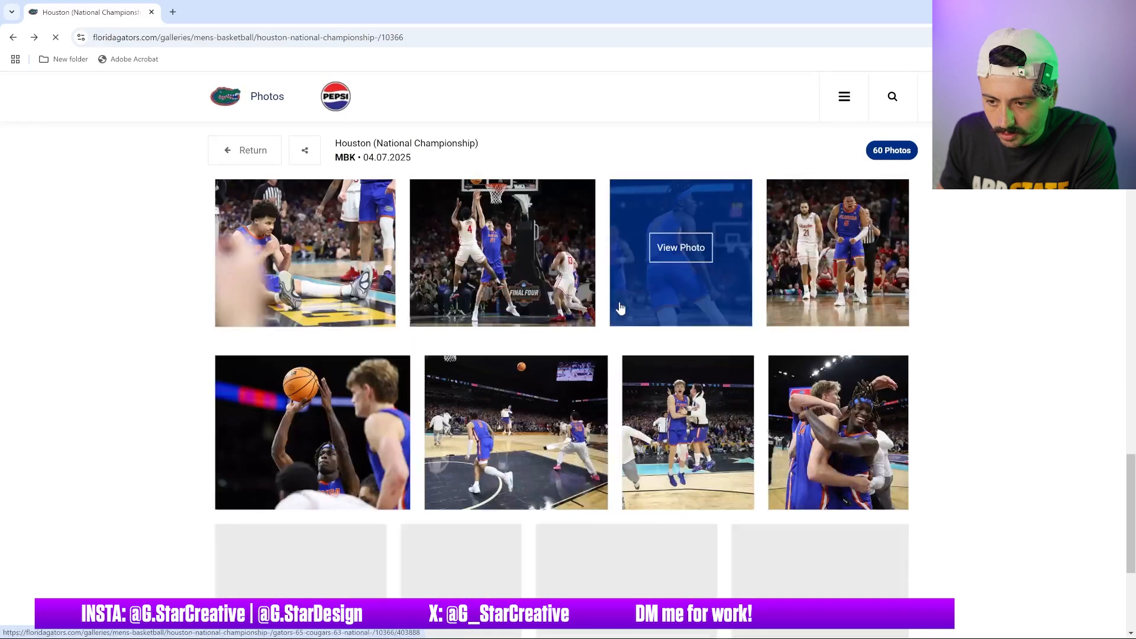
pyautogui.scroll(-1, 619, 307)
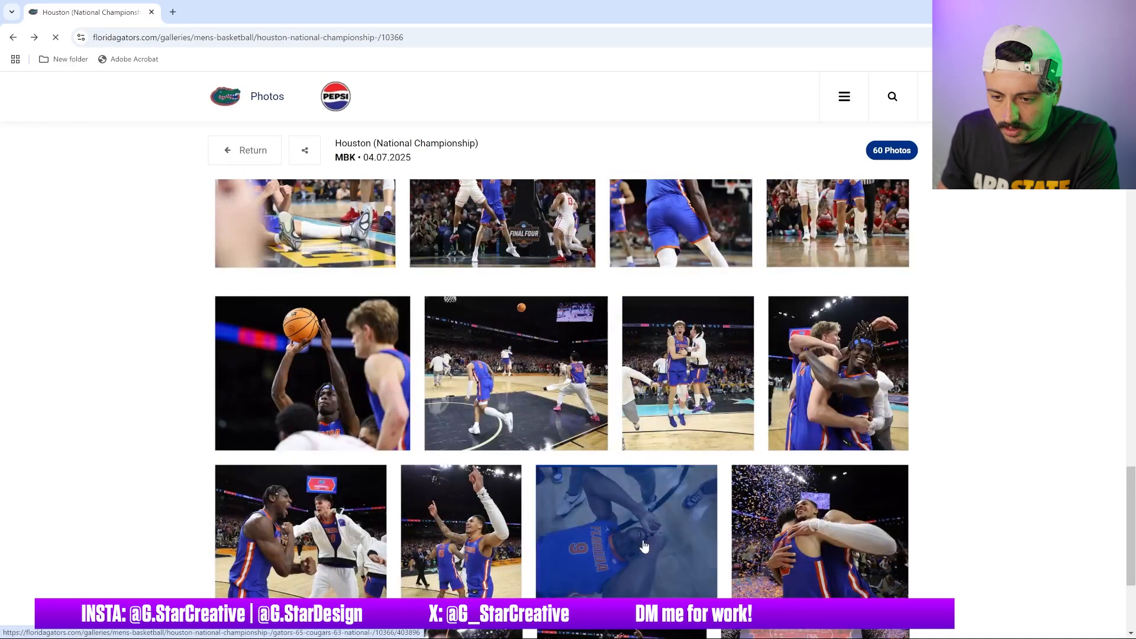
pyautogui.scroll(4, 648, 465)
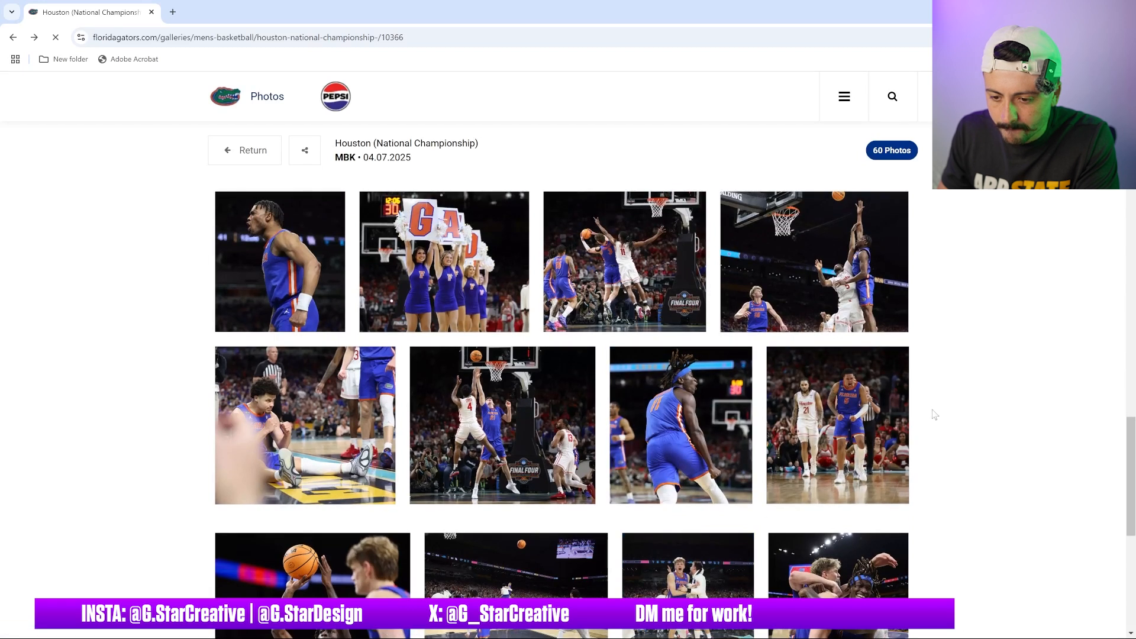
# Open the number 11 celebrating player photo in its own tab and copy the image
pyautogui.click(682, 430)
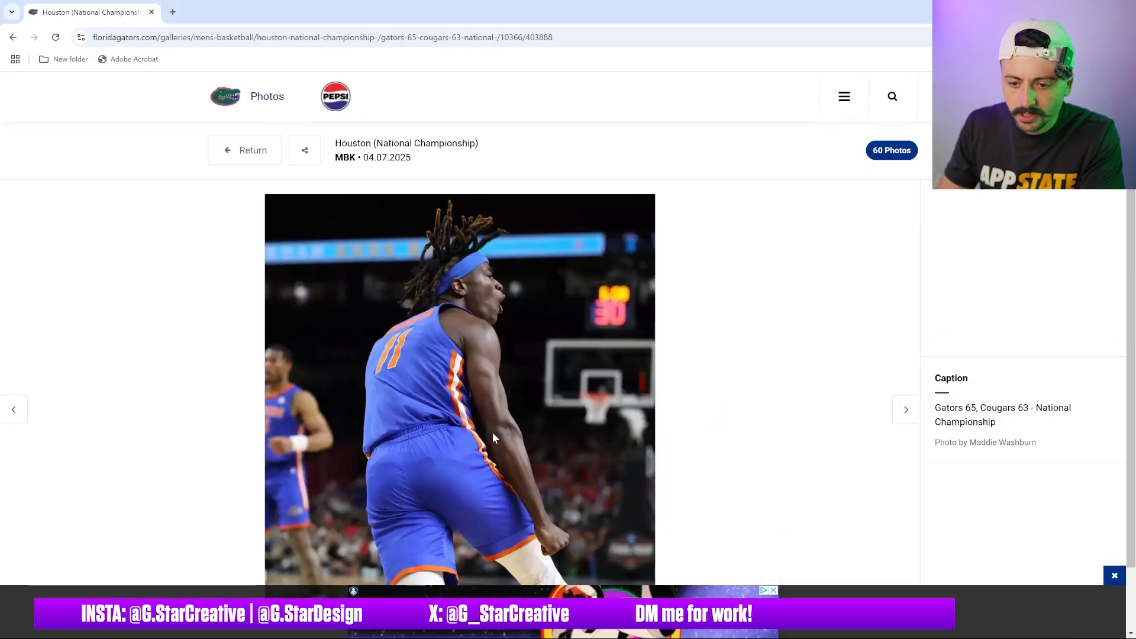
pyautogui.moveTo(493, 435); pyautogui.dragTo(175, 18)
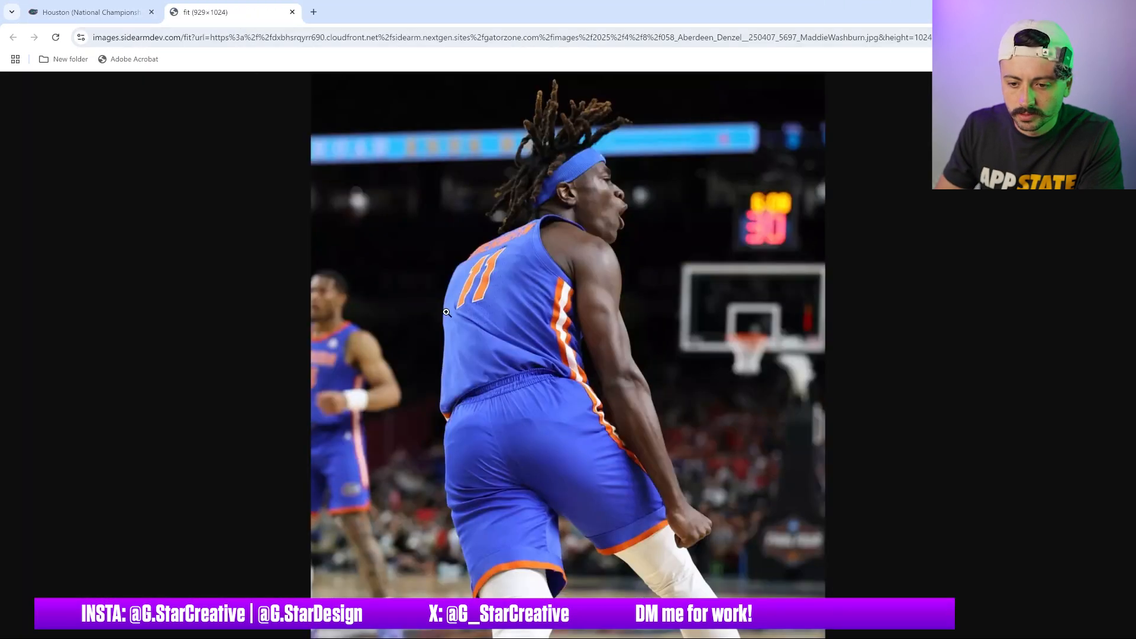
pyautogui.rightClick(454, 318)
pyautogui.click(503, 364)
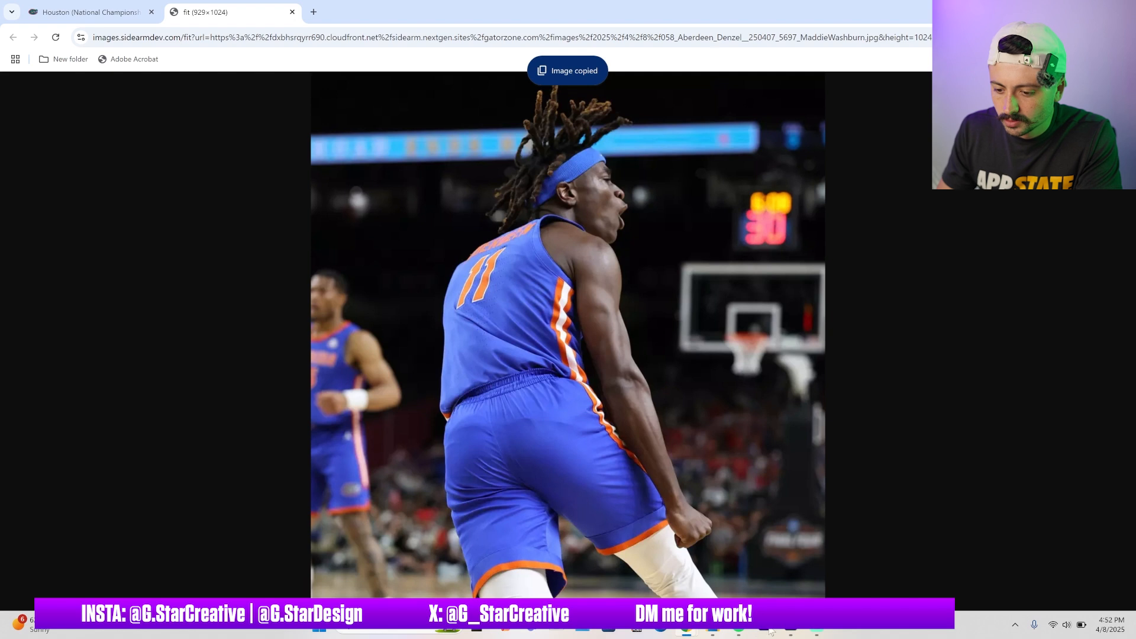
# Switch to Photoshop and paste the number 11 photo as a new layer
pyautogui.click(789, 632)
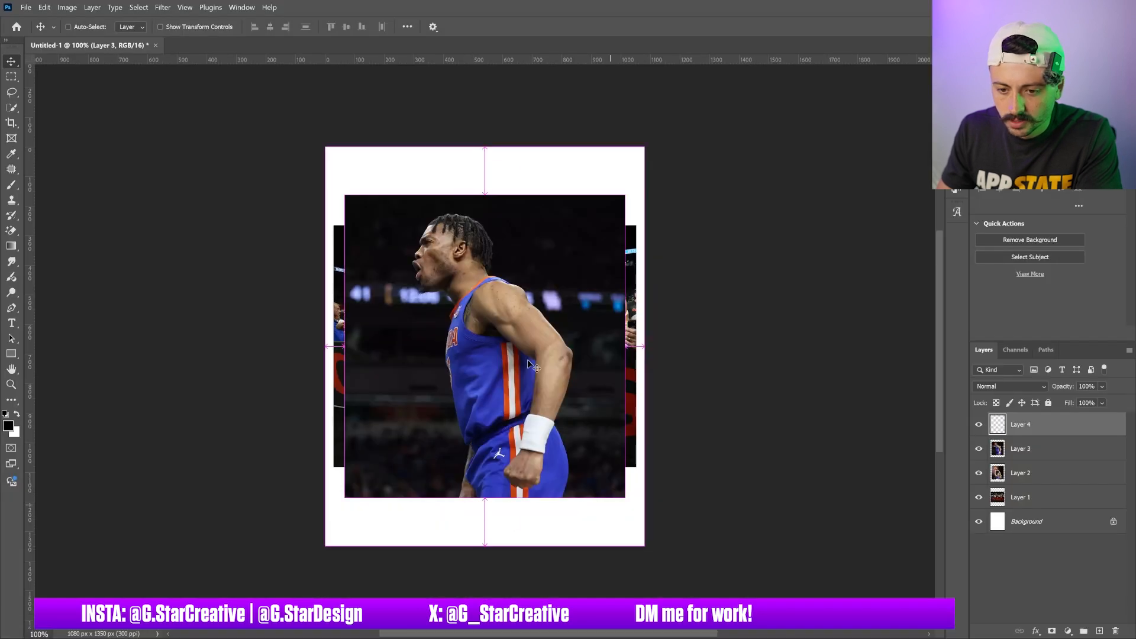
pyautogui.hotkey('ctrl', 'v')
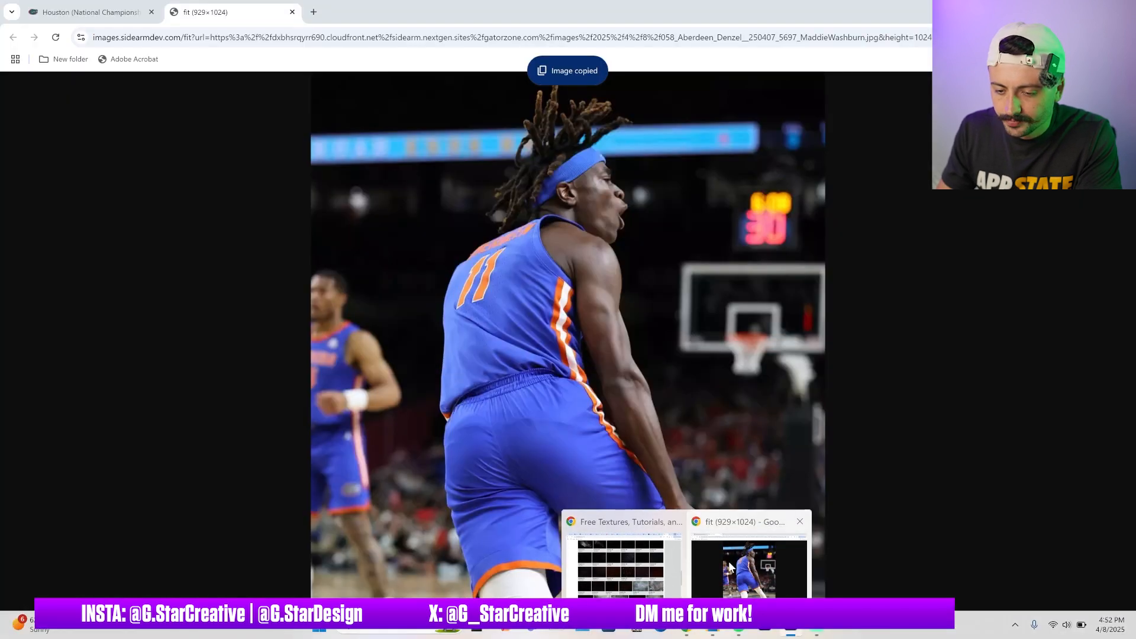
# Switch back to the browser, close the image tab and return to the gallery grid
pyautogui.click(751, 568)
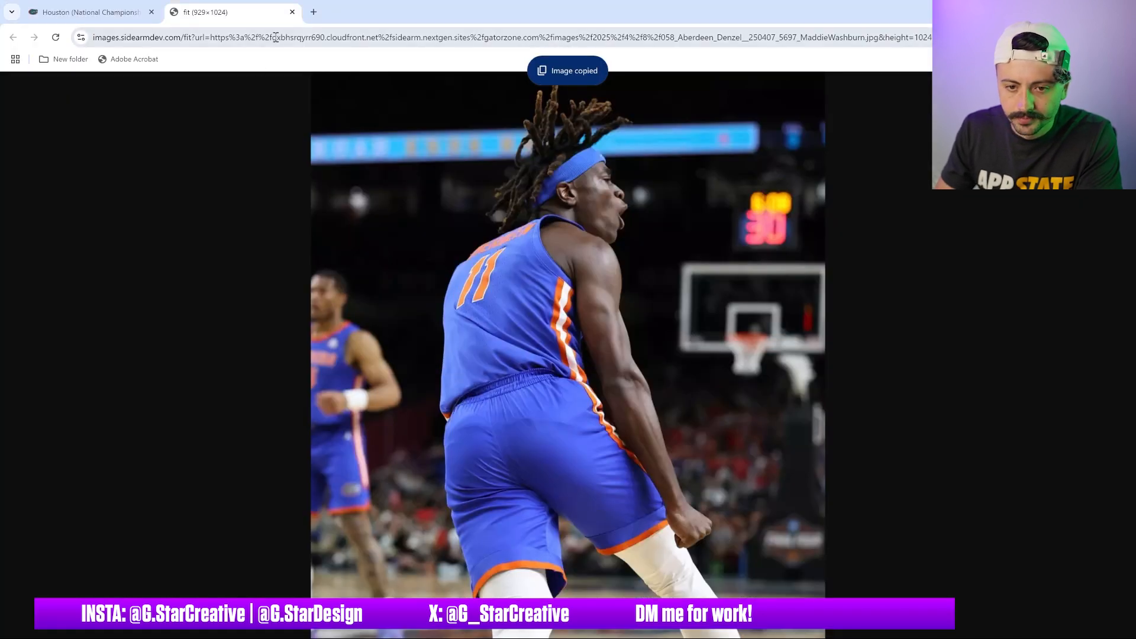
pyautogui.click(292, 12)
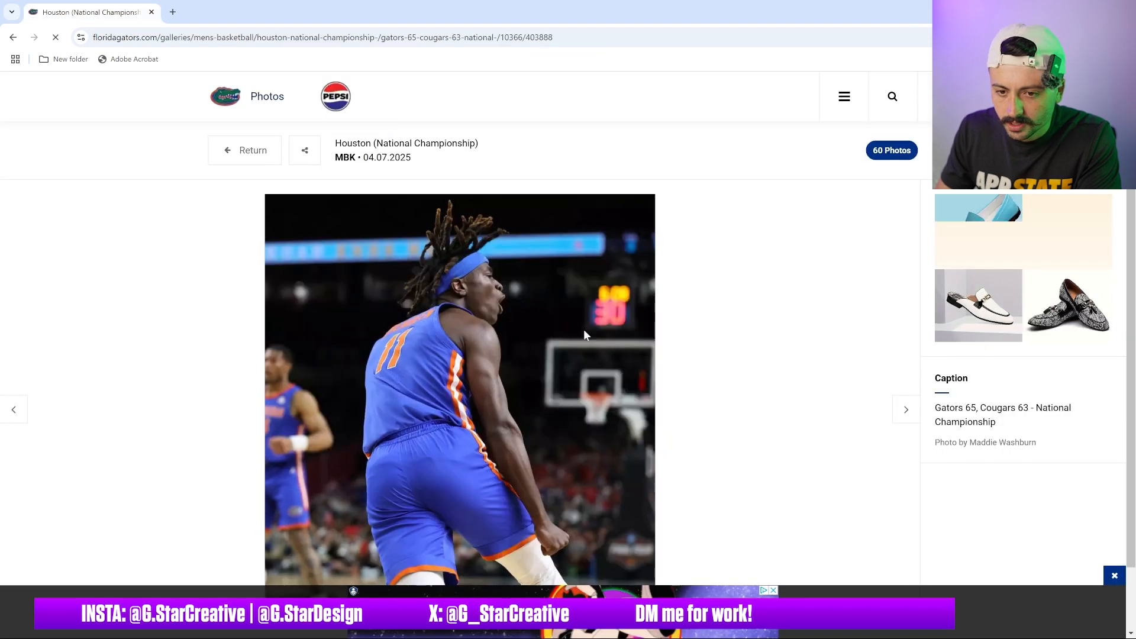
pyautogui.click(259, 155)
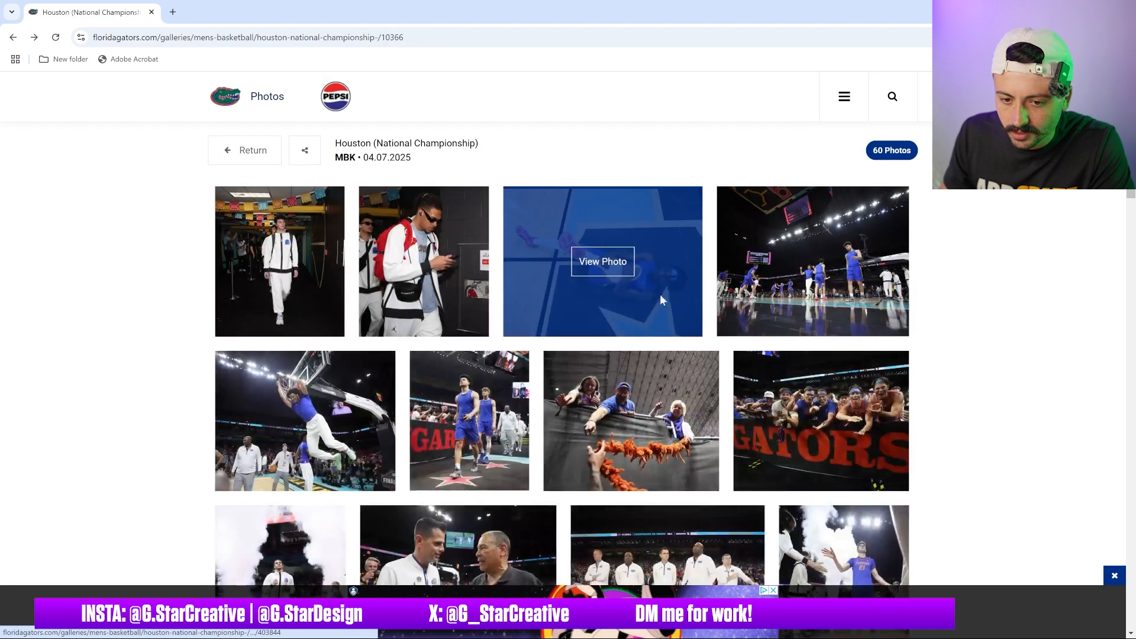
# Scroll the gallery, open the number 5 player photo in its own tab and copy the image
pyautogui.scroll(-15, 659, 296)
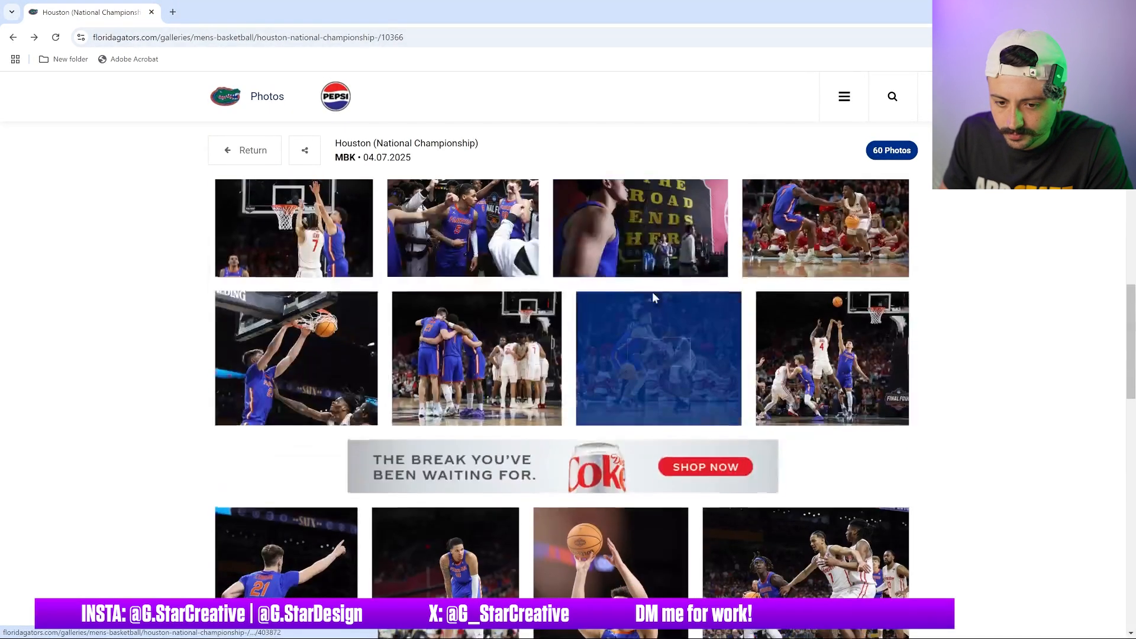
pyautogui.scroll(-10, 652, 292)
pyautogui.scroll(-3, 650, 305)
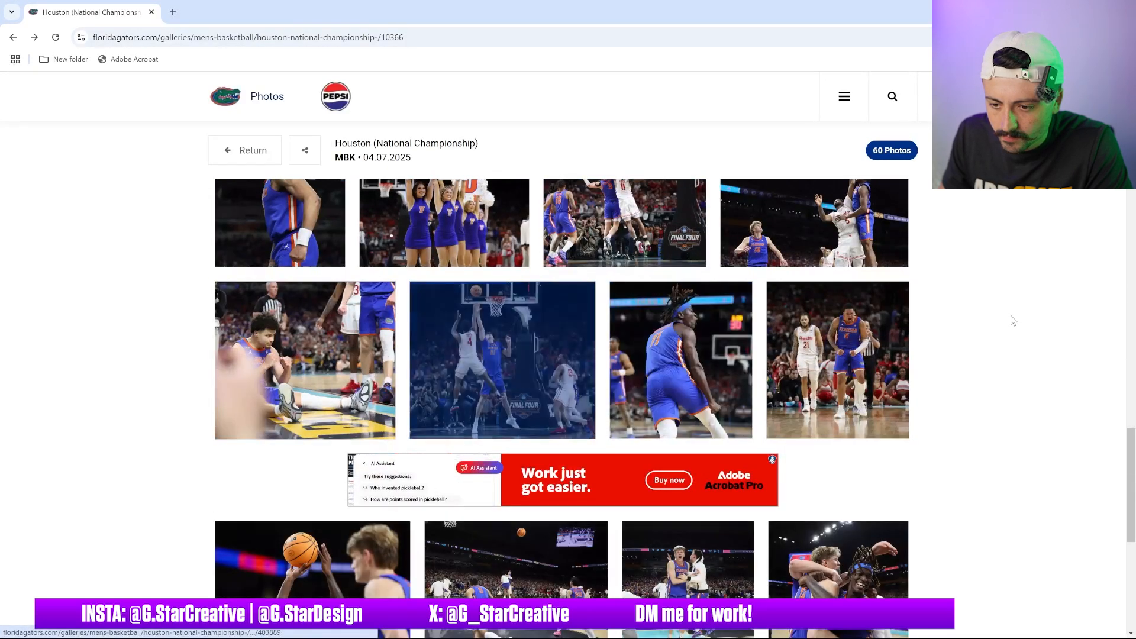
pyautogui.scroll(-1, 1013, 320)
pyautogui.moveTo(848, 301)
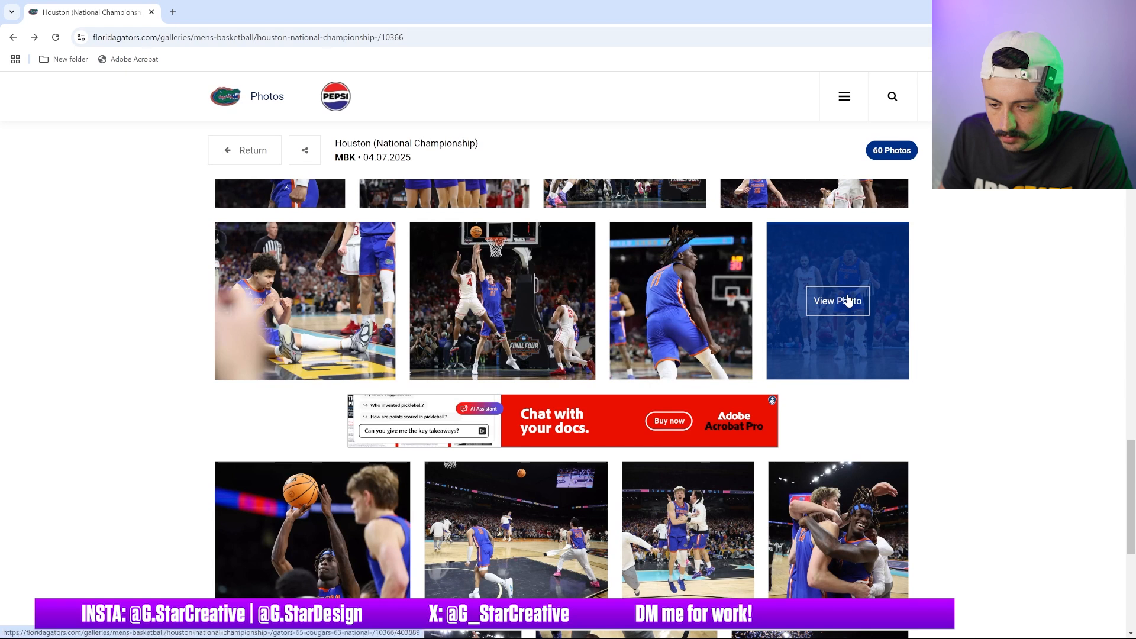
pyautogui.click(848, 300)
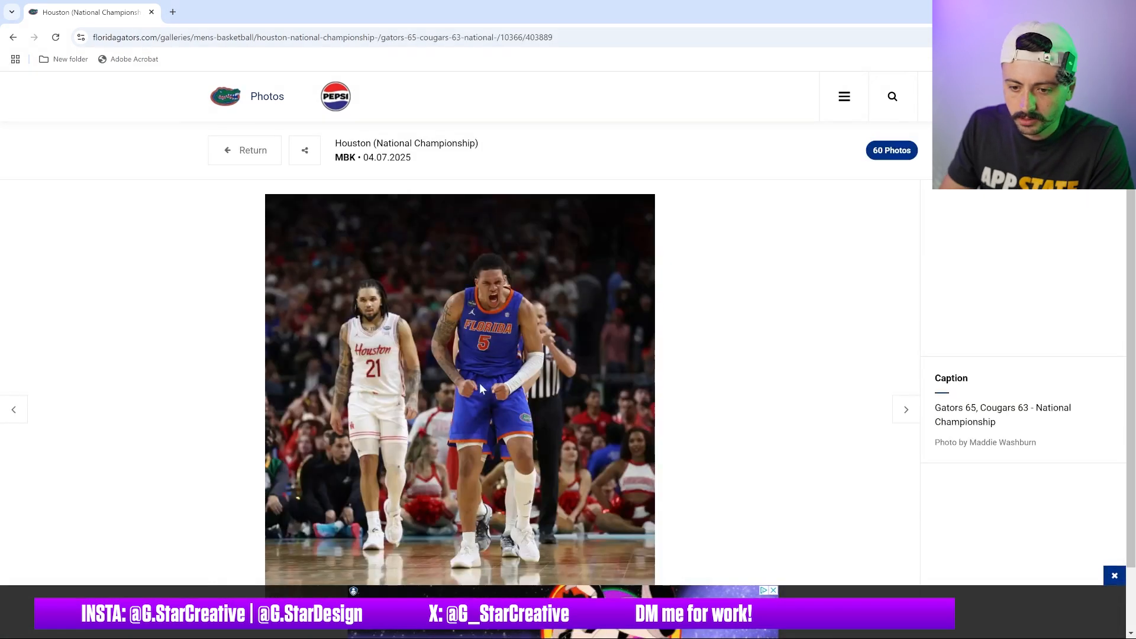
pyautogui.moveTo(407, 276); pyautogui.dragTo(175, 15)
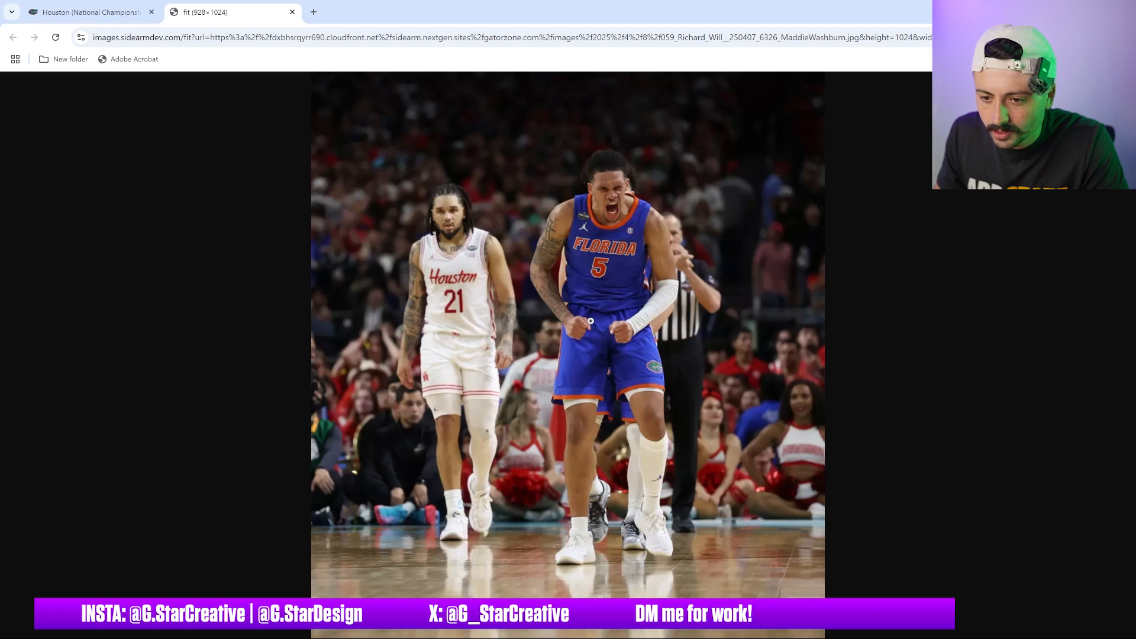
pyautogui.rightClick(590, 321)
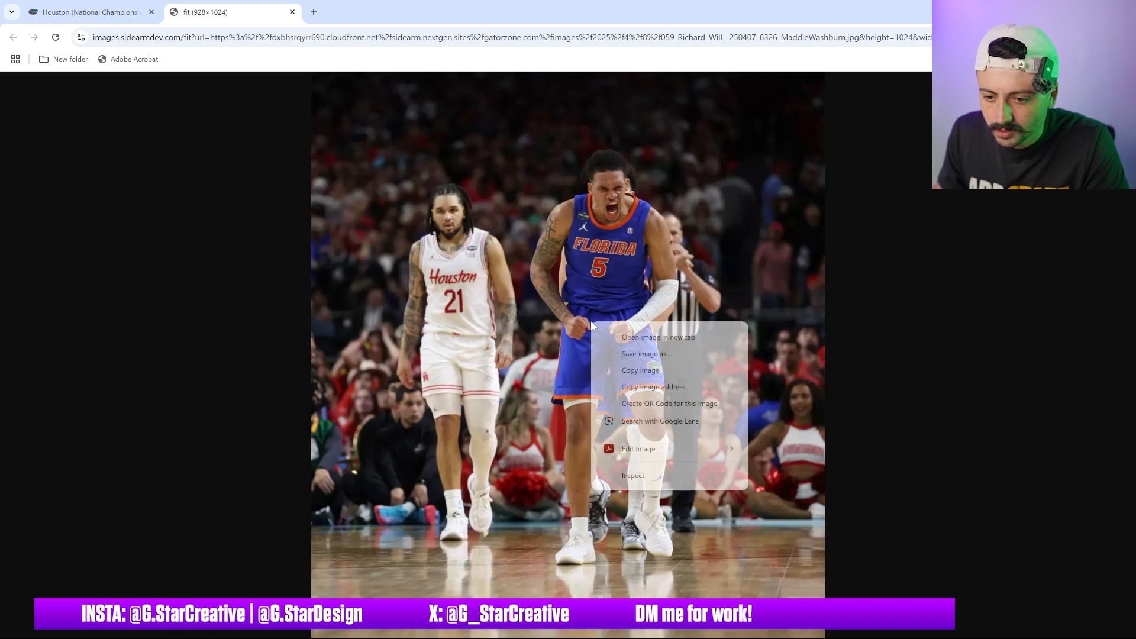
pyautogui.click(651, 371)
# Switch to Photoshop and paste the number 5 photo as a new layer
pyautogui.click(791, 630)
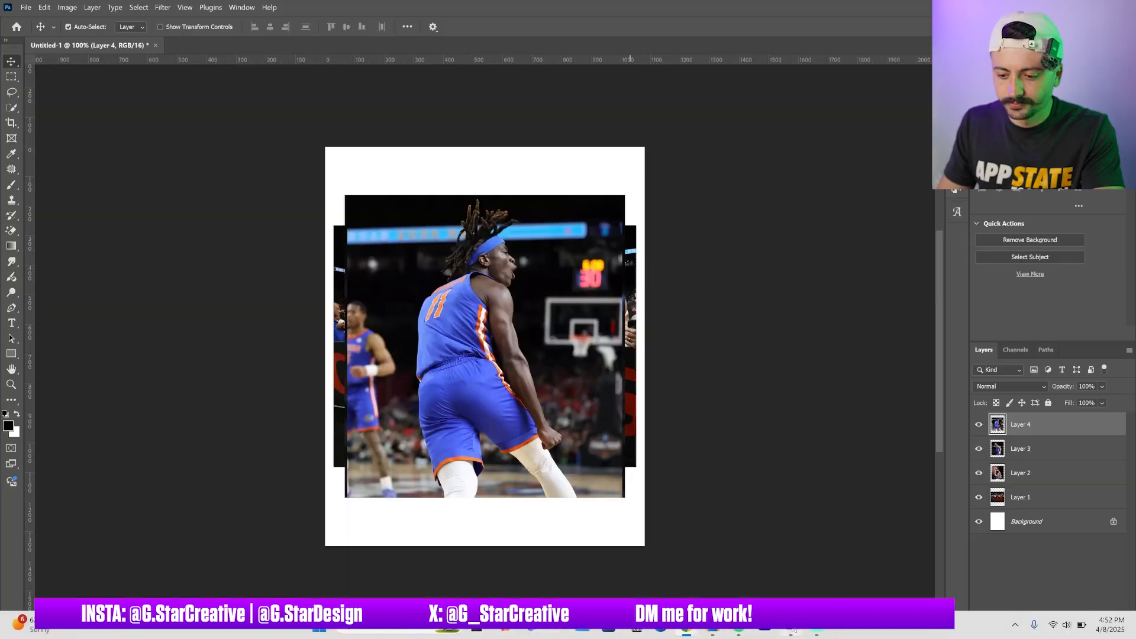
pyautogui.hotkey('ctrl', 'v')
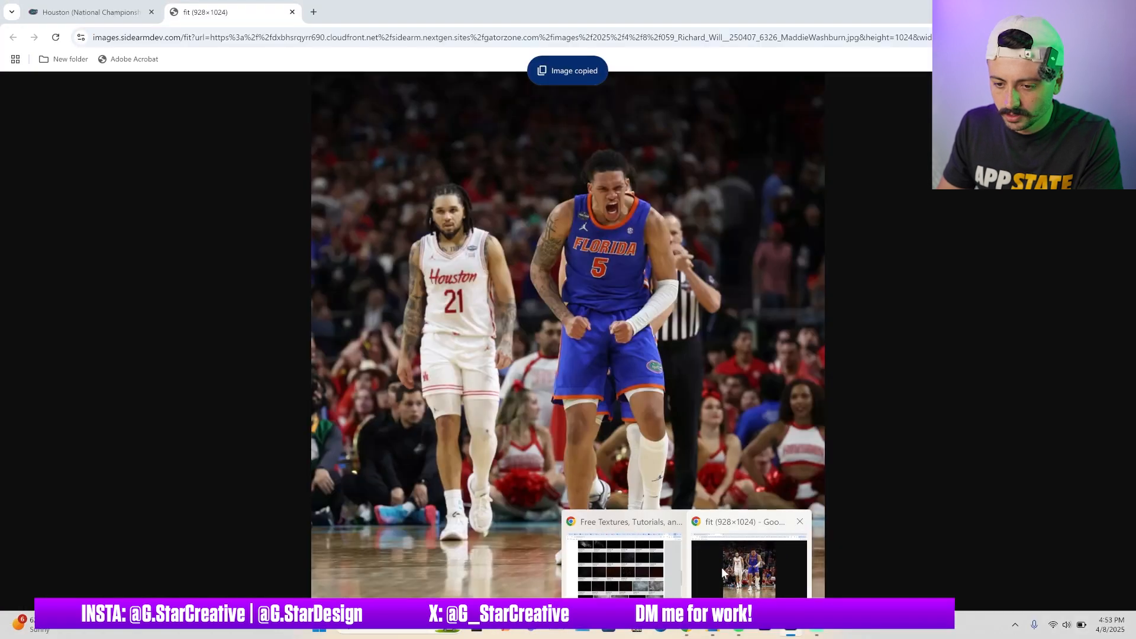
# Switch back to the browser, close the image tab and return to the gallery grid
pyautogui.click(721, 567)
pyautogui.click(292, 12)
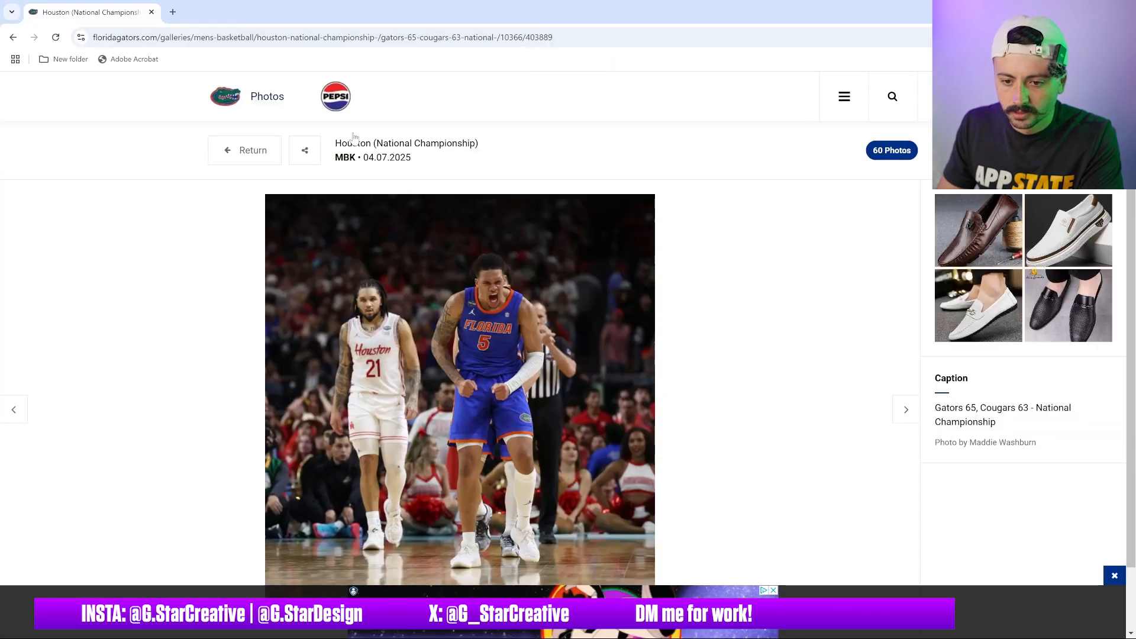
pyautogui.click(262, 156)
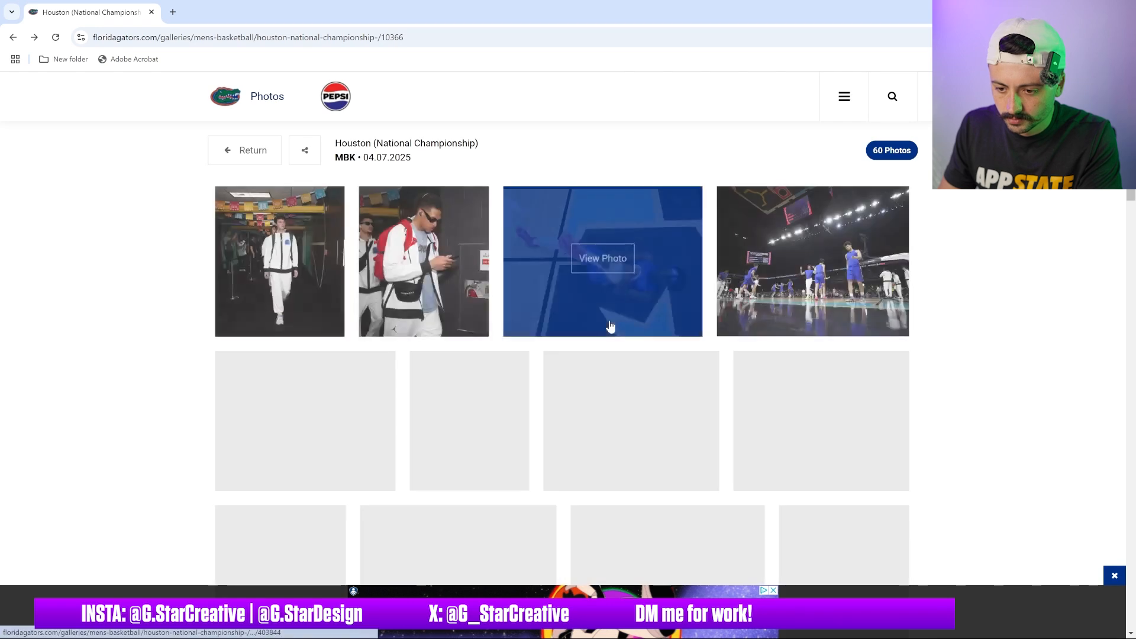
# Scroll through the championship gallery and open the photo of two players celebrating to view it
pyautogui.scroll(-15, 589, 320)
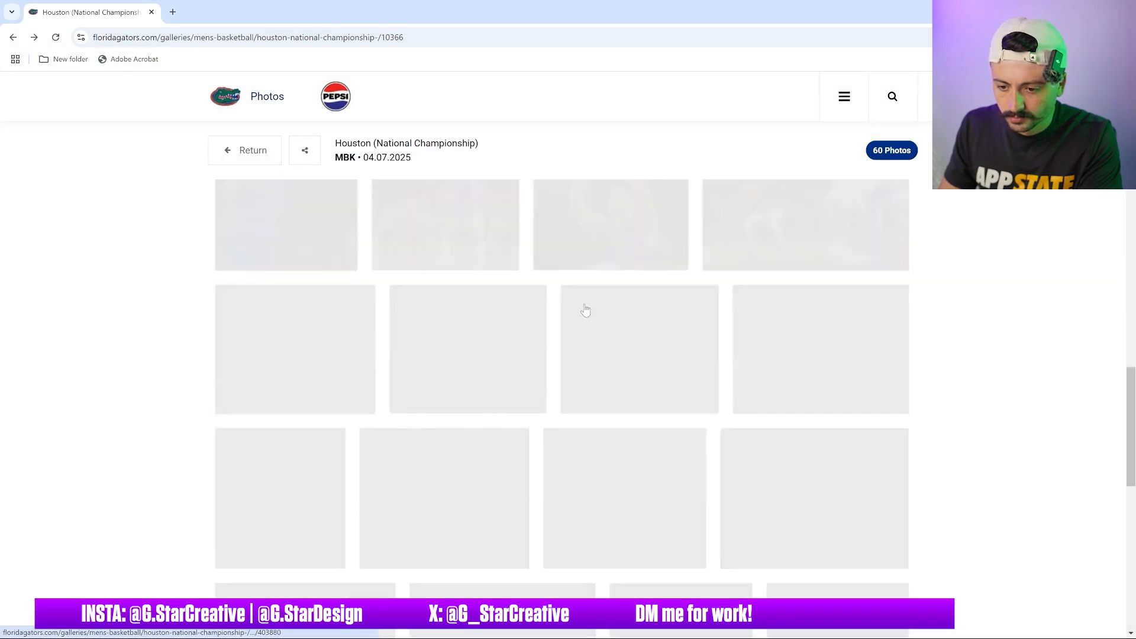
pyautogui.scroll(-4, 678, 309)
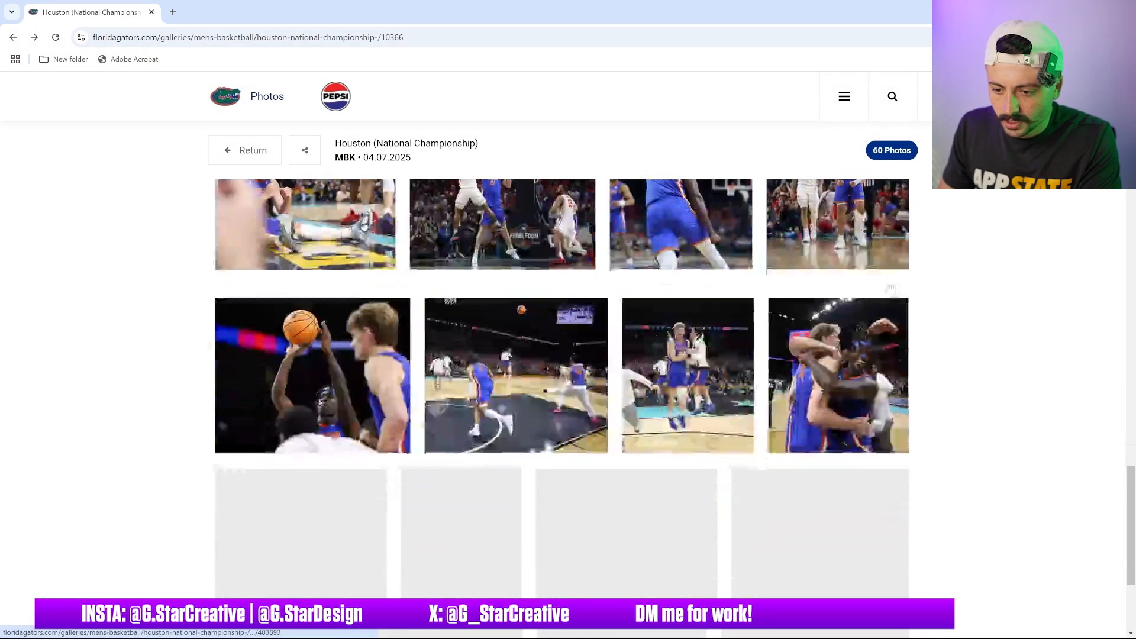
pyautogui.scroll(-1, 959, 306)
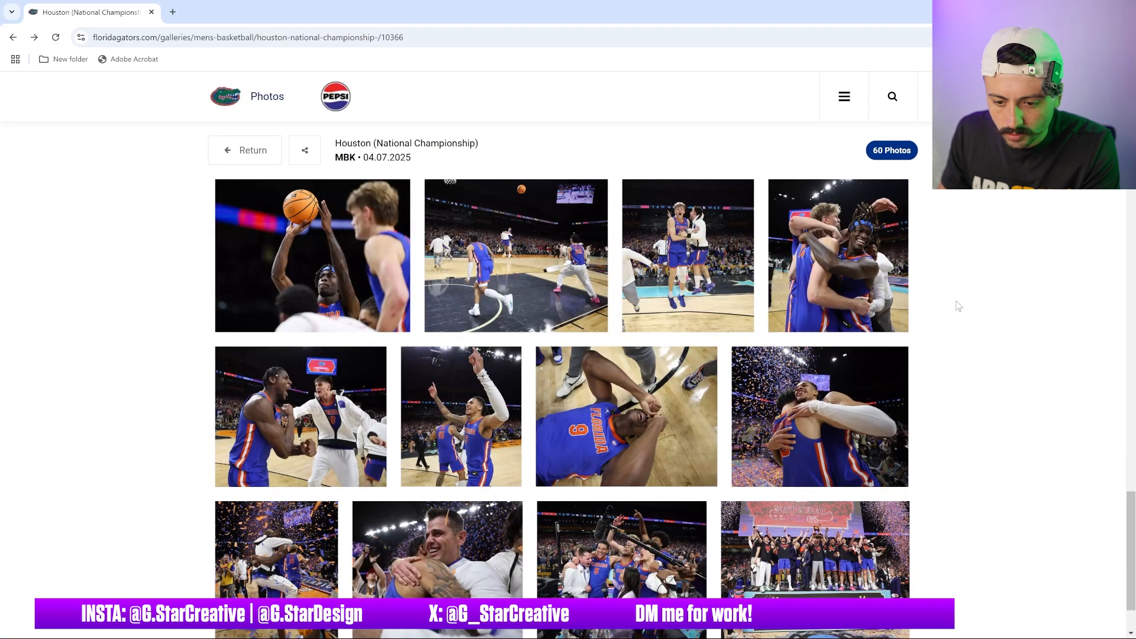
pyautogui.scroll(-3, 958, 306)
pyautogui.scroll(5, 954, 305)
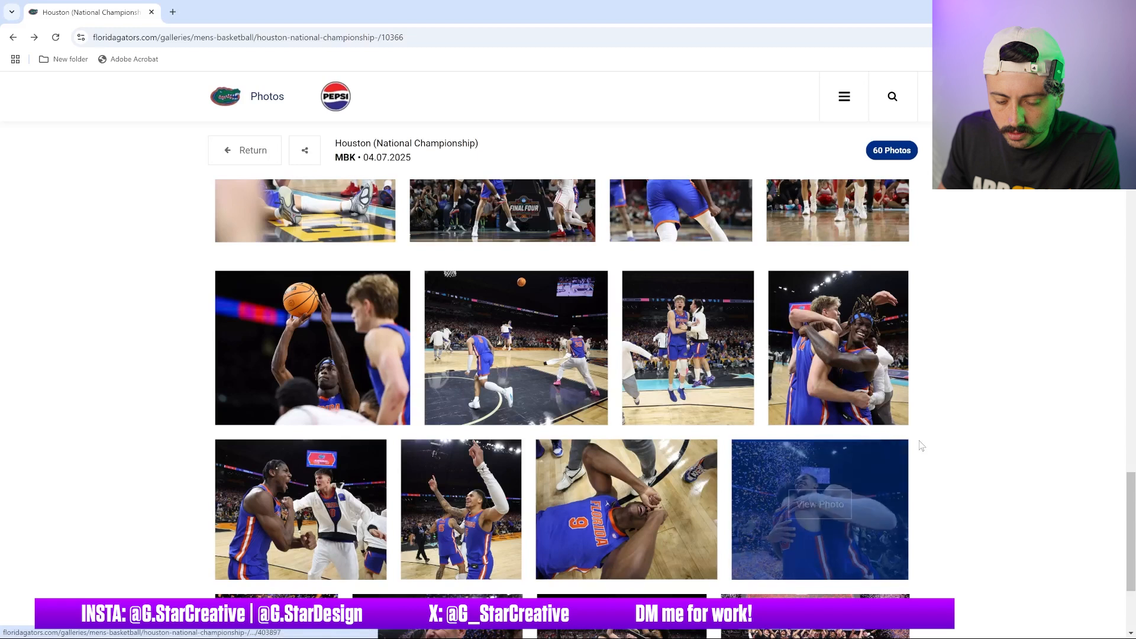
pyautogui.click(333, 493)
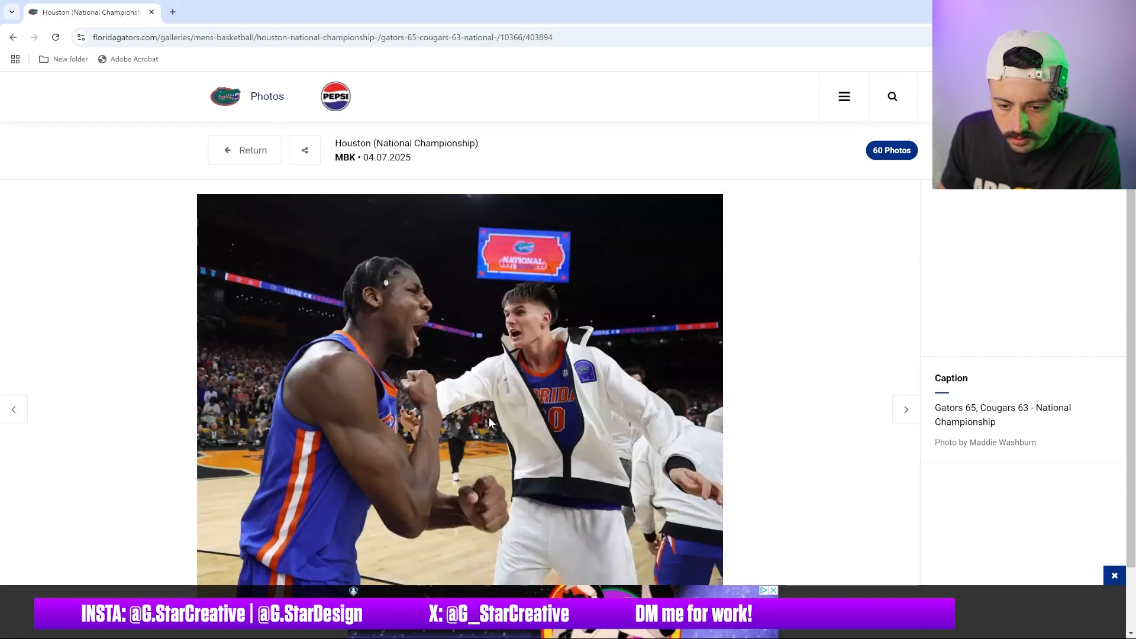
pyautogui.scroll(-1, 495, 414)
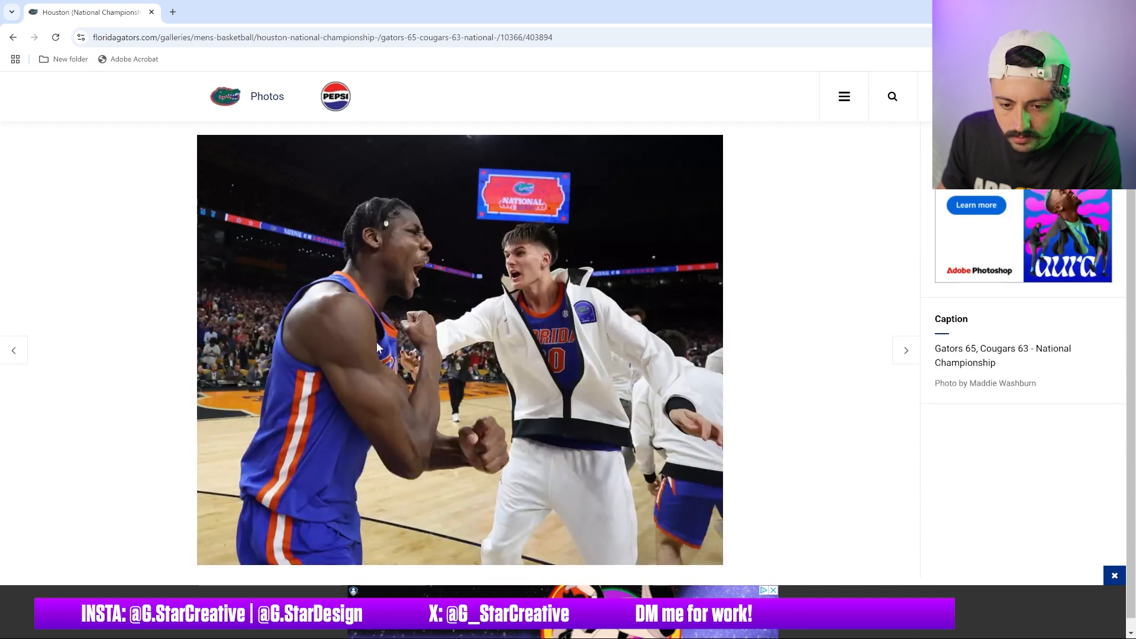
# Search Google Images for florida gators basketball in a new tab, browse the results and close the tab
pyautogui.click(172, 12)
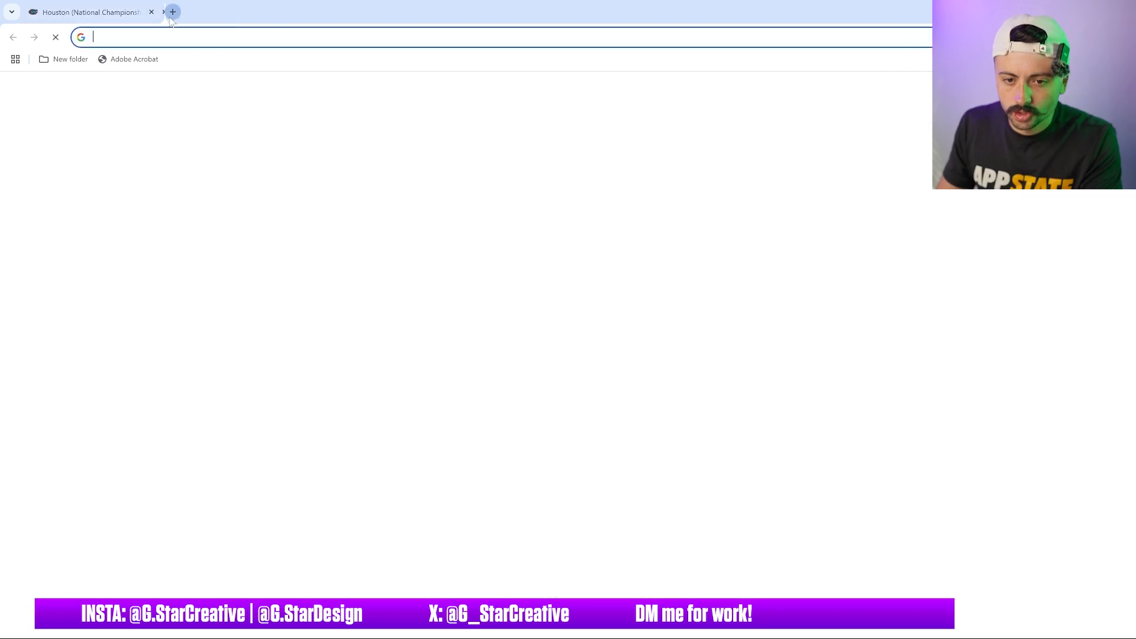
pyautogui.write('florida gators')
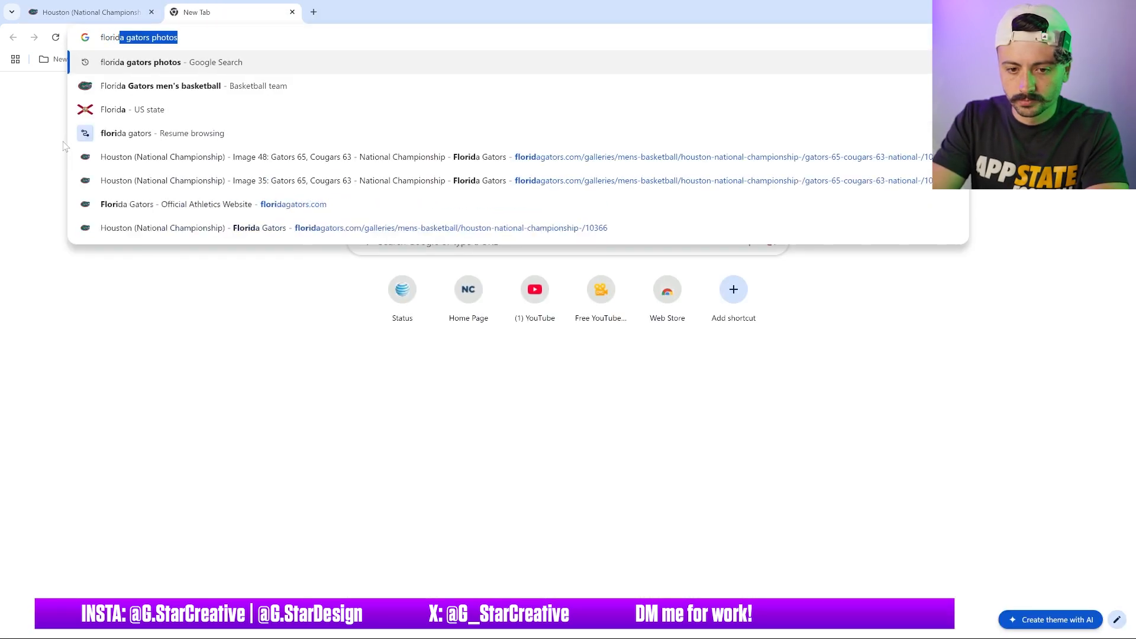
pyautogui.write(' b')
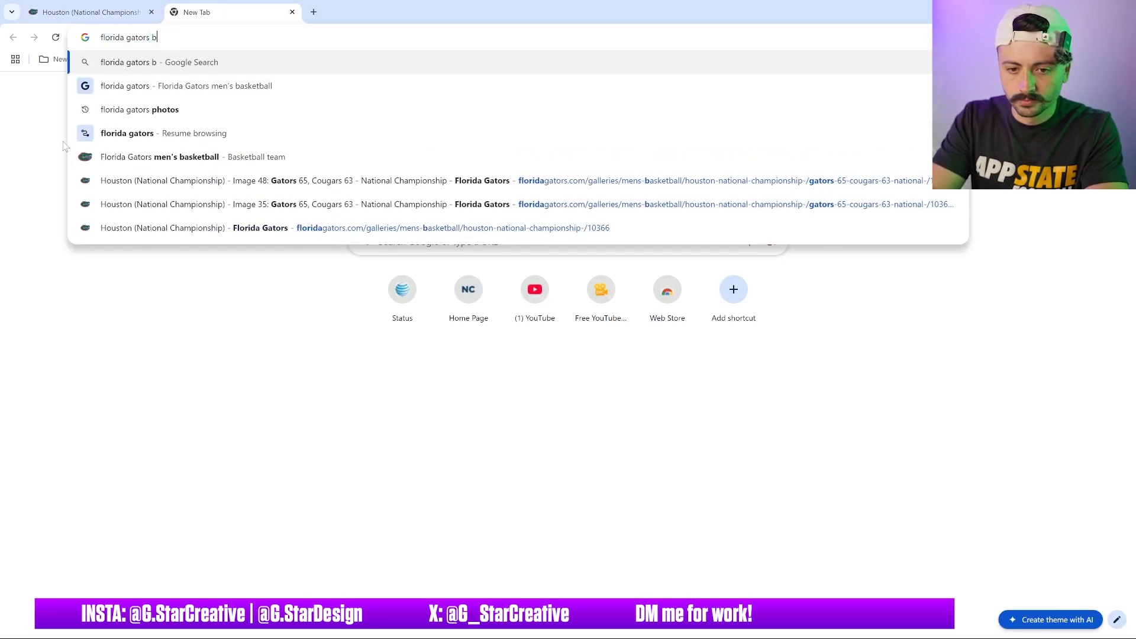
pyautogui.write('asketball')
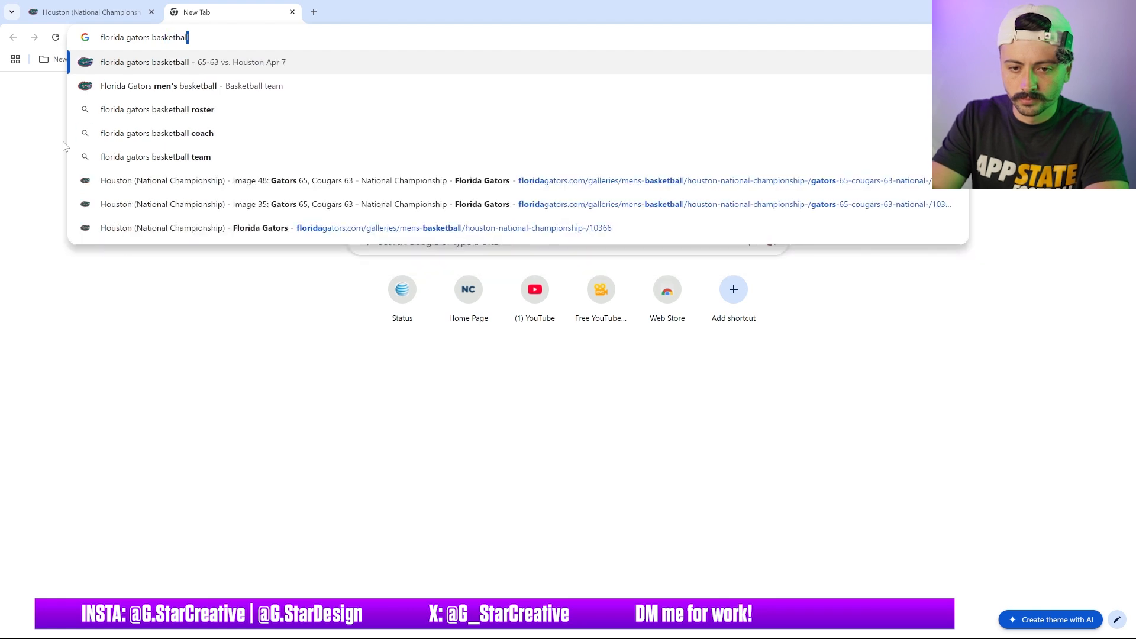
pyautogui.press('Return')
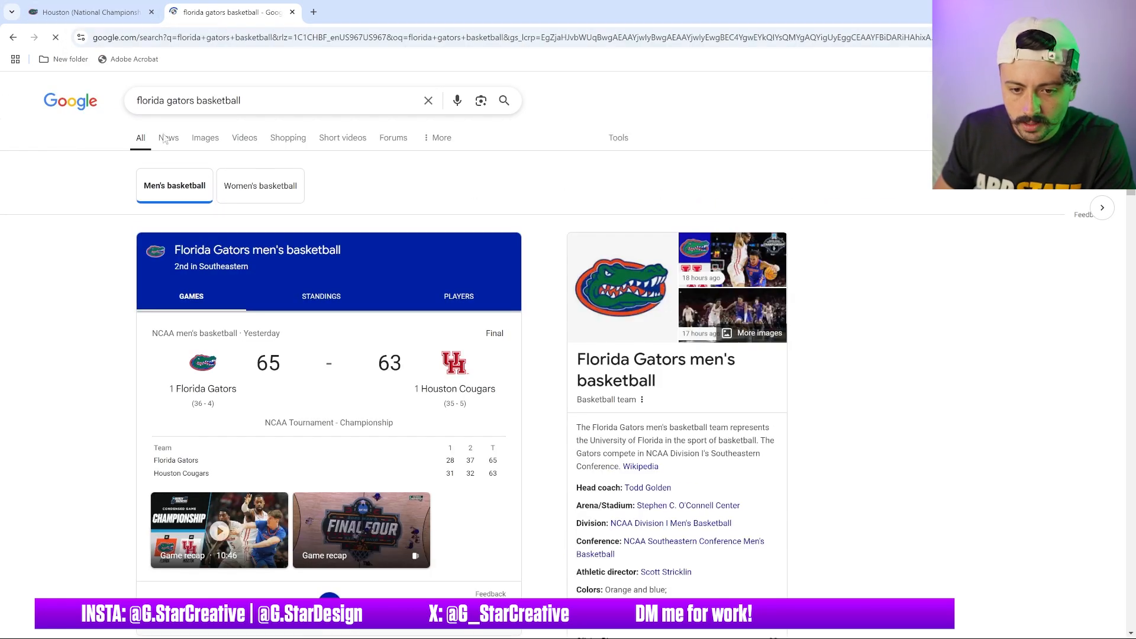
pyautogui.click(205, 138)
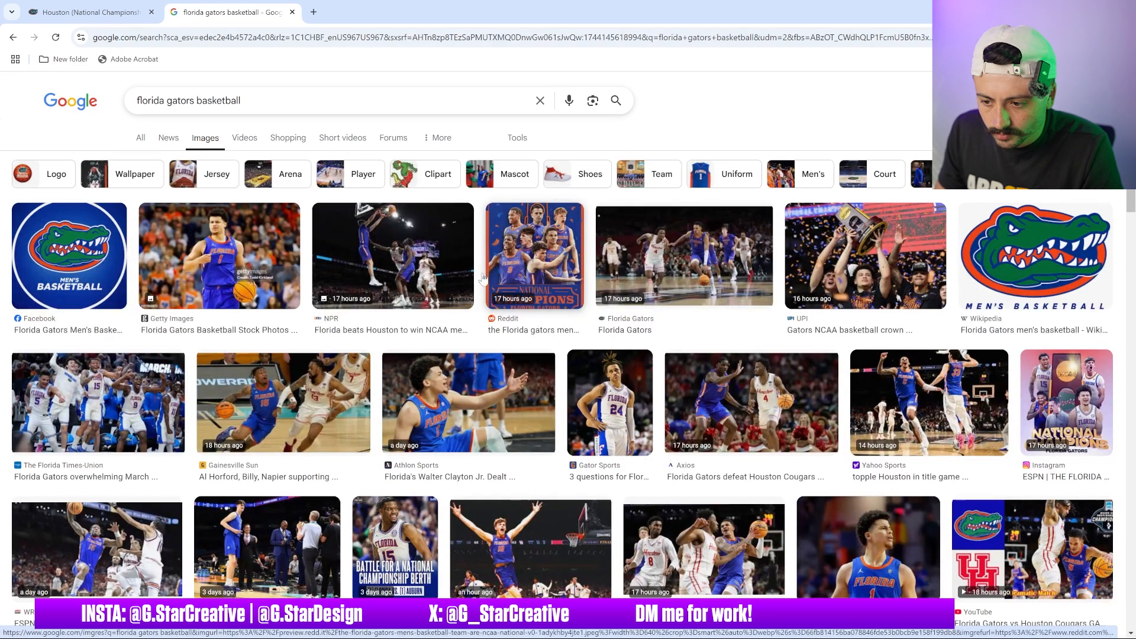
pyautogui.scroll(-3, 483, 277)
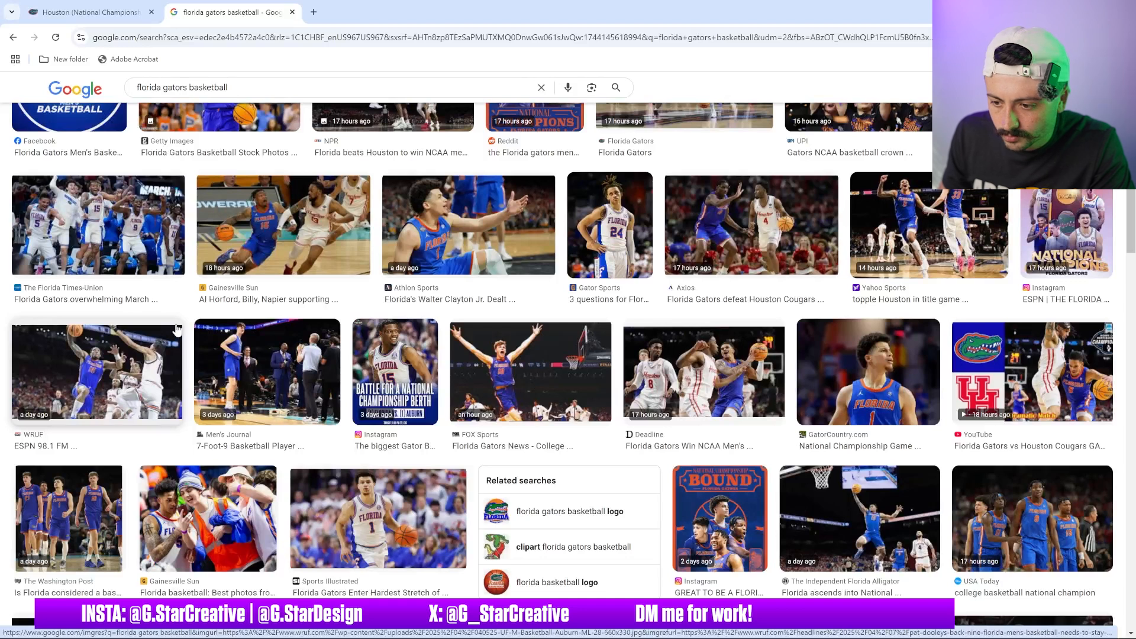
pyautogui.scroll(3, 179, 329)
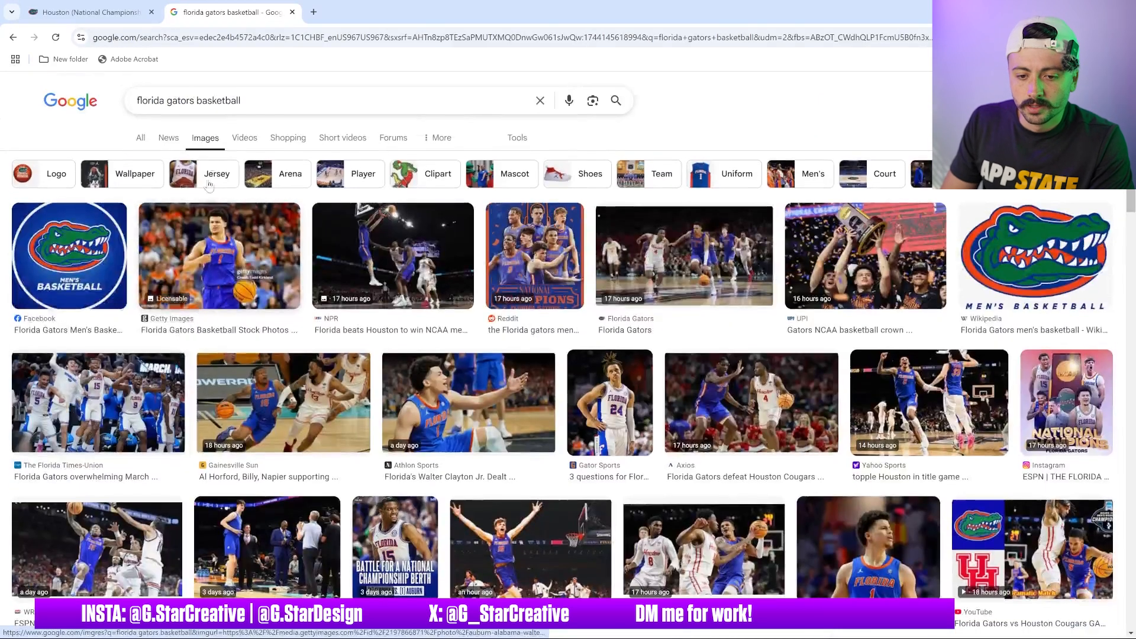
pyautogui.click(292, 12)
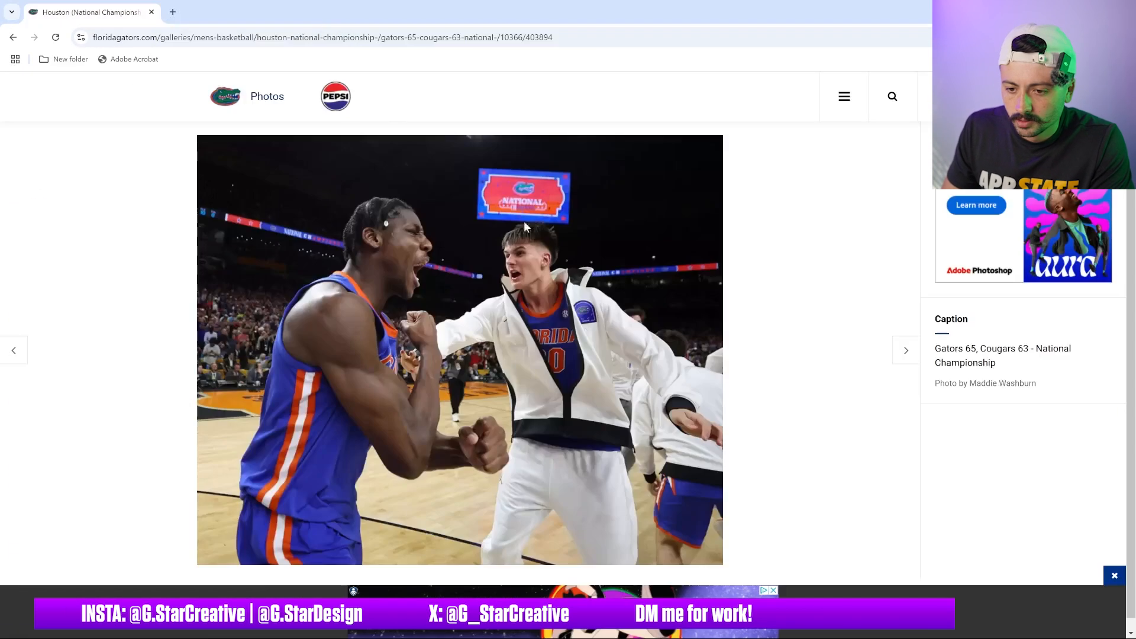
# Return from the photo page to the gallery grid and scroll through it
pyautogui.scroll(1, 256, 152)
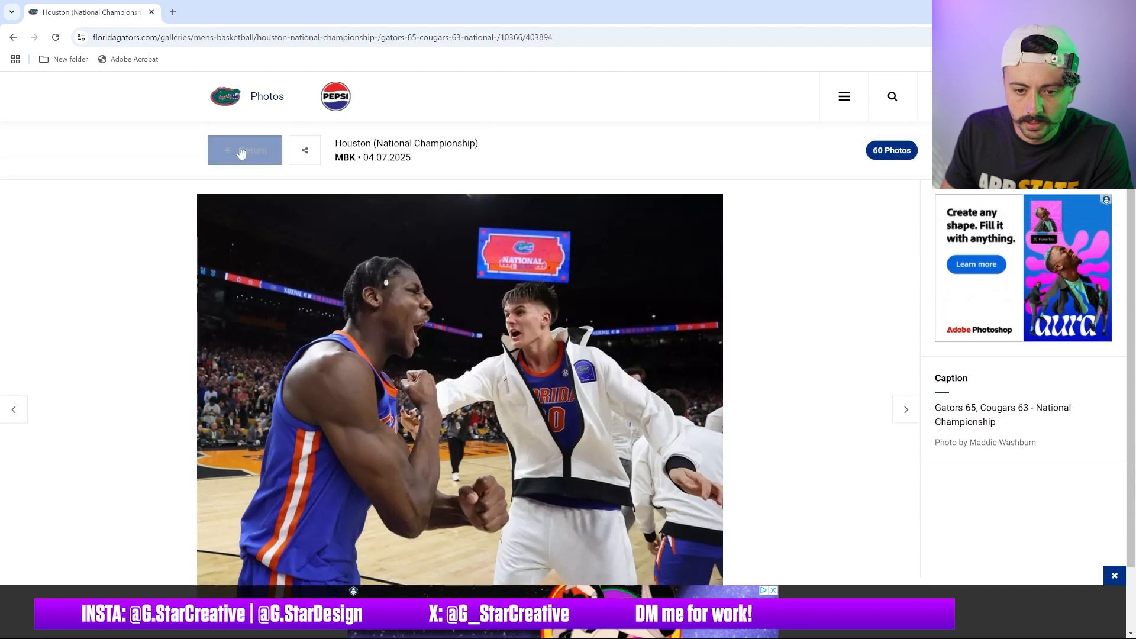
pyautogui.click(234, 152)
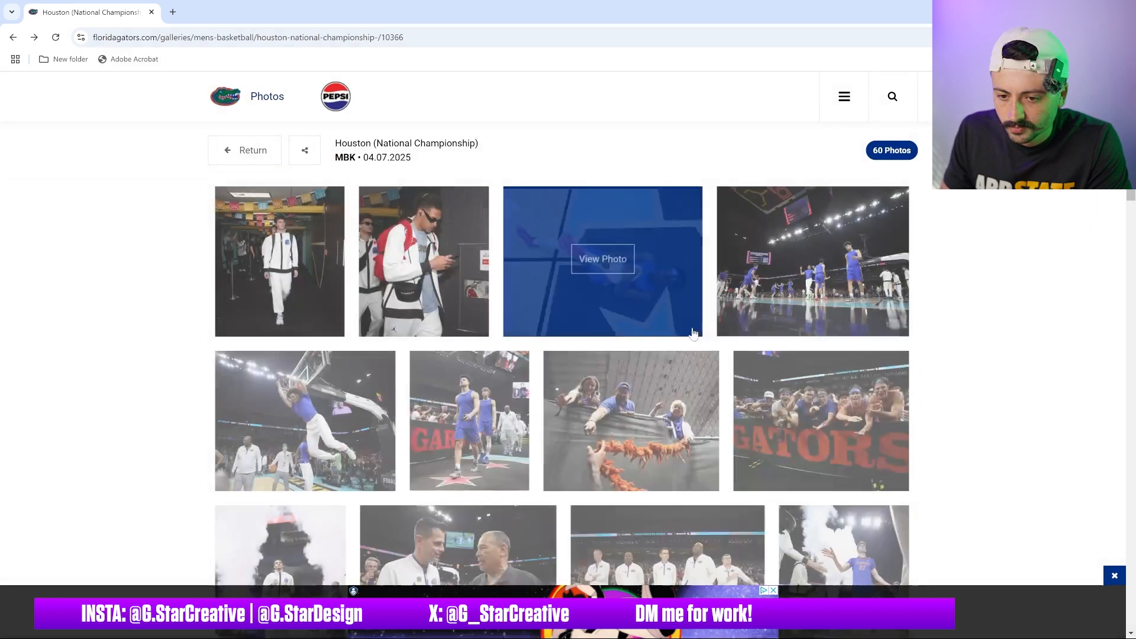
pyautogui.scroll(-10, 970, 296)
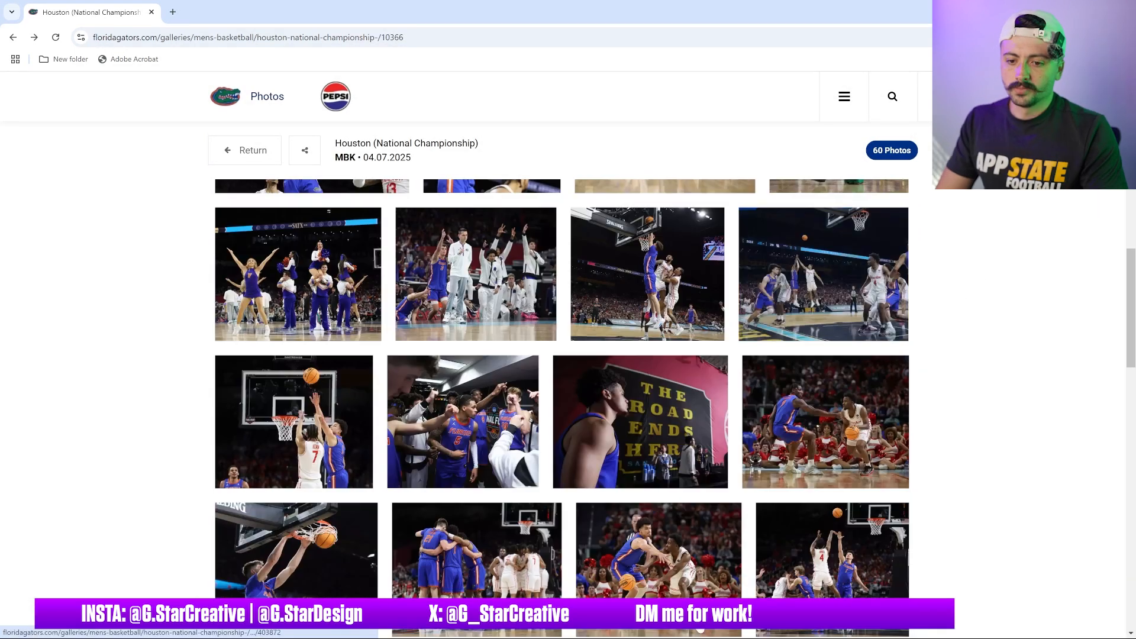
# Switch to Photoshop and save the document as Gator Graphic on the computer
pyautogui.moveTo(699, 637)
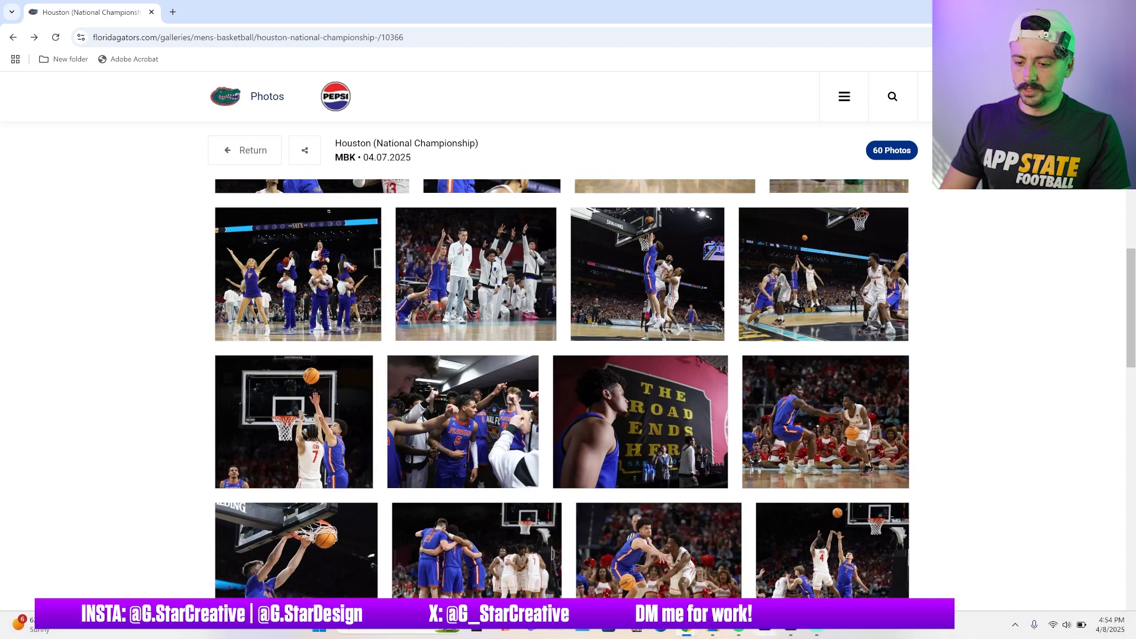
pyautogui.click(786, 632)
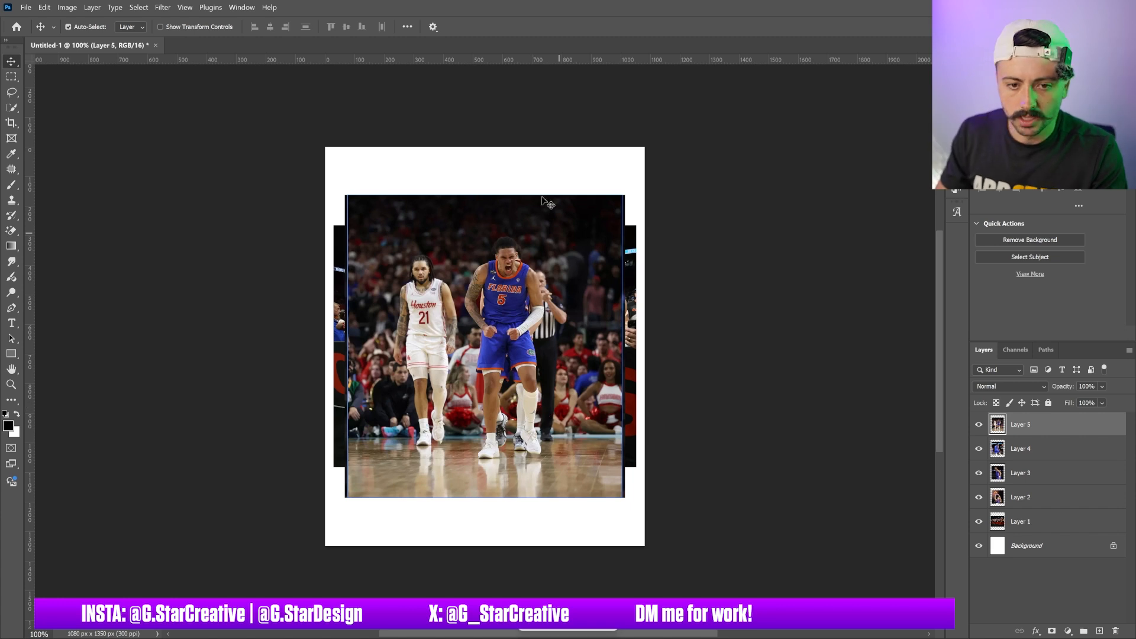
pyautogui.click(26, 7)
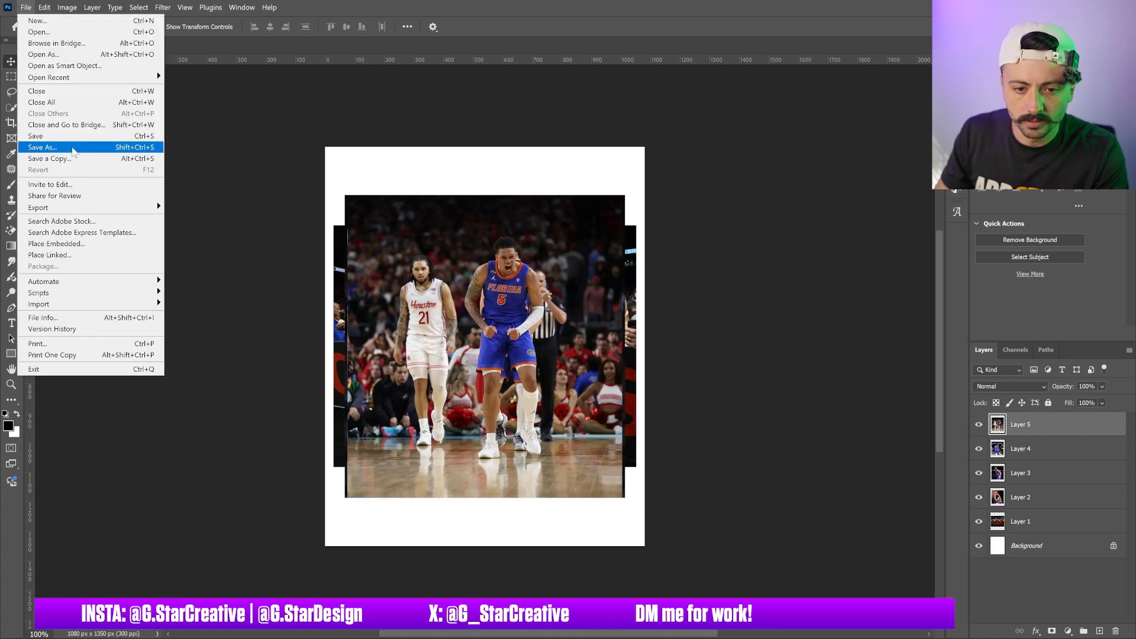
pyautogui.click(71, 147)
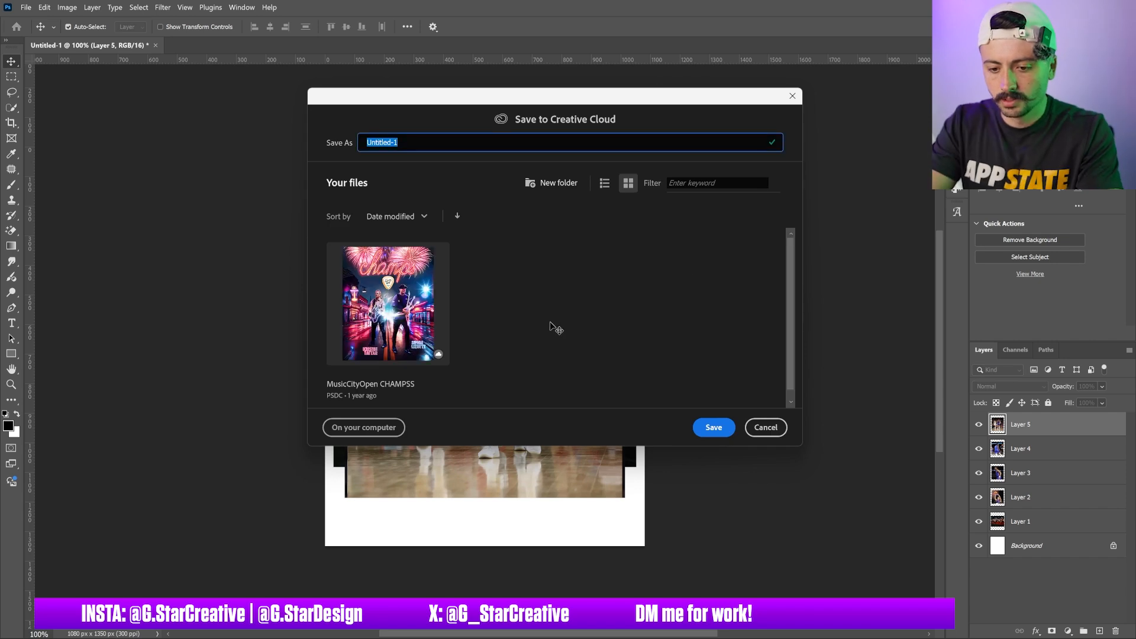
pyautogui.write('Gator Graphic')
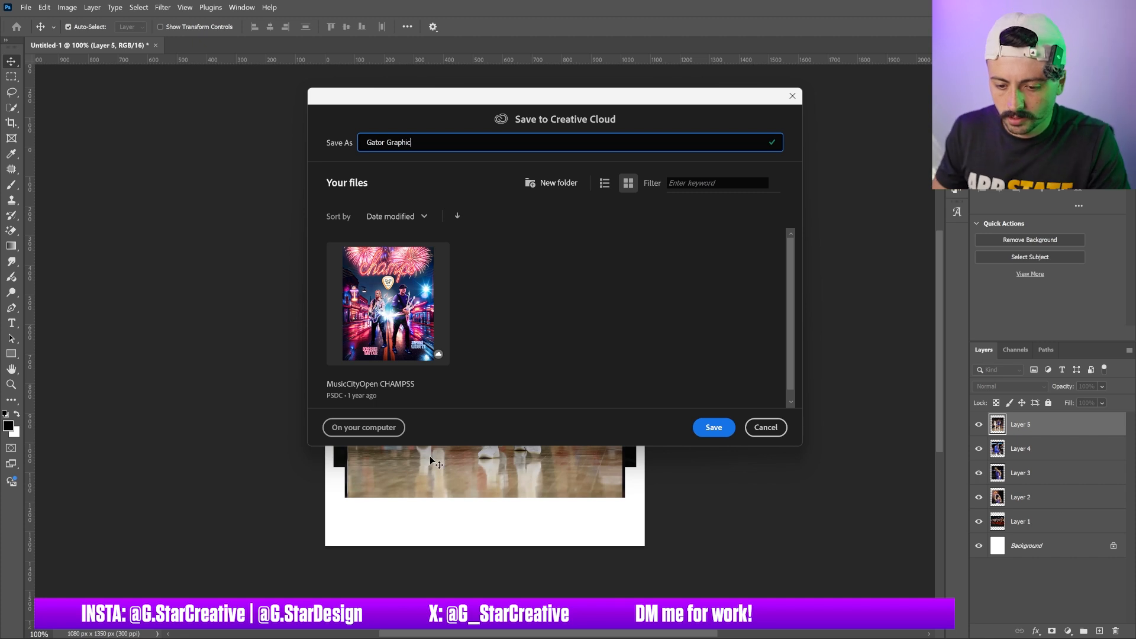
pyautogui.click(363, 429)
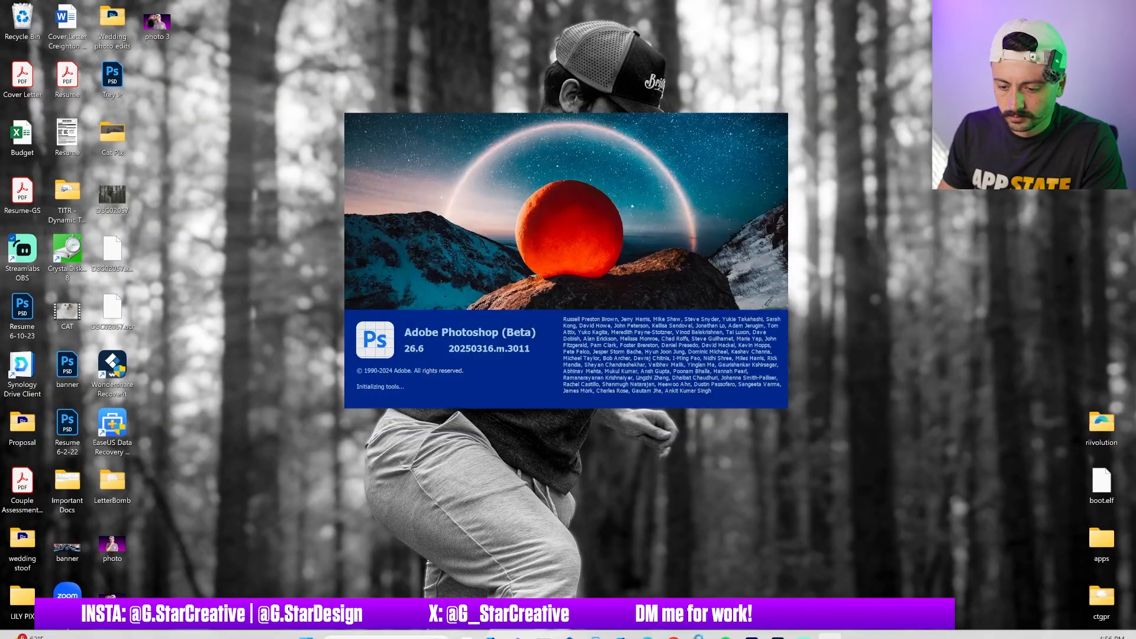
# Switch to the browser's Discord tab and start the Midjourney /imagine command
pyautogui.moveTo(673, 631)
pyautogui.click(658, 575)
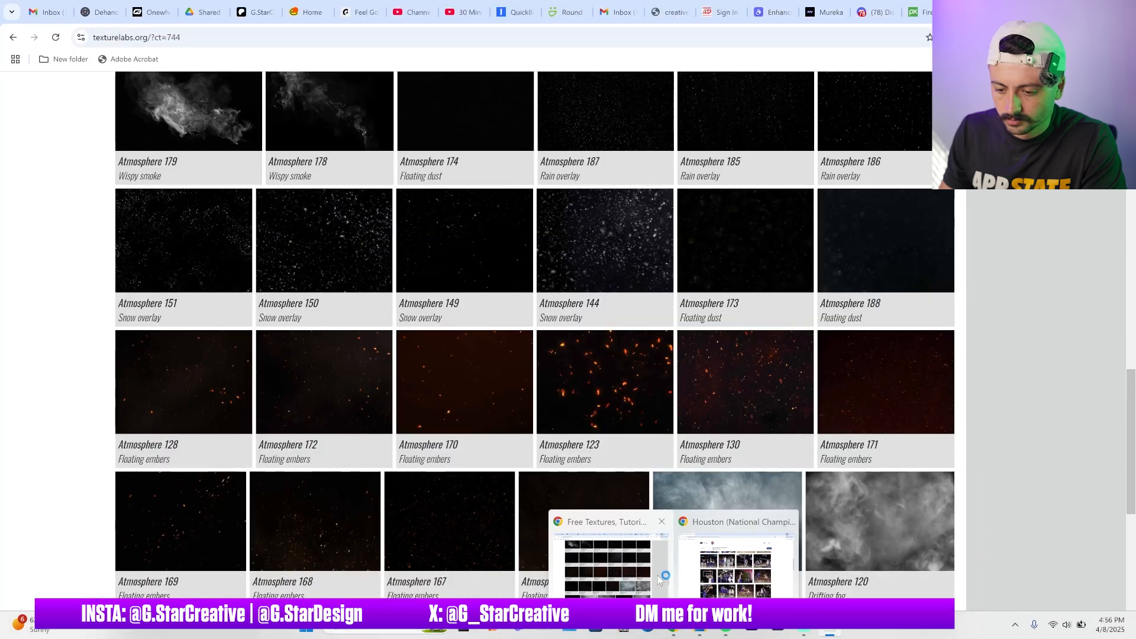
pyautogui.click(869, 11)
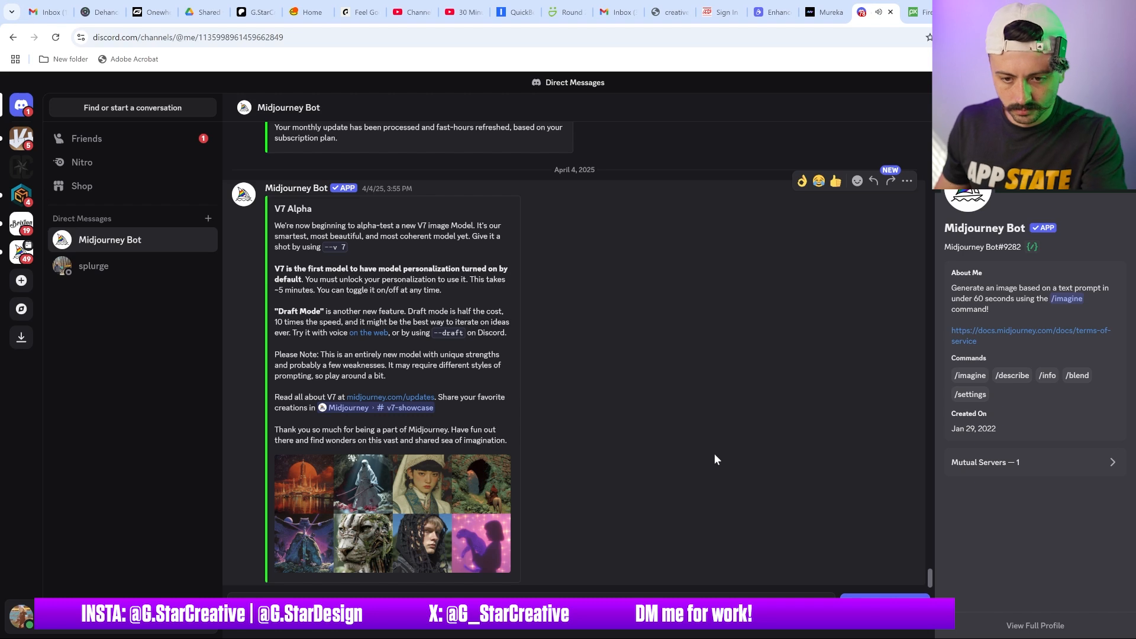
pyautogui.write('/ima')
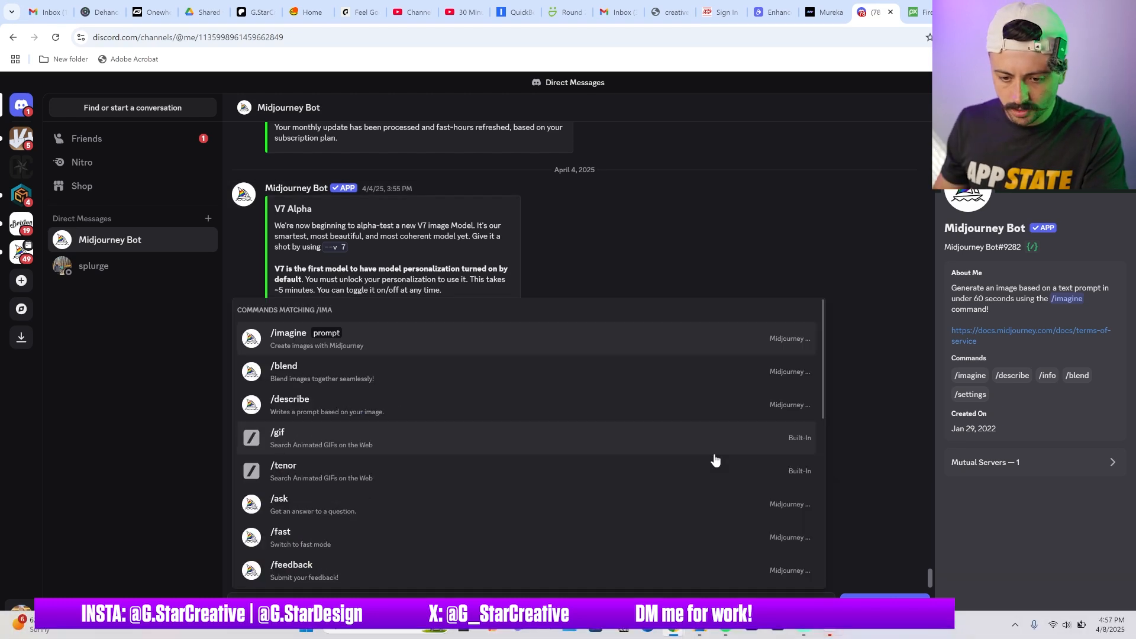
pyautogui.click(578, 343)
pyautogui.click(842, 630)
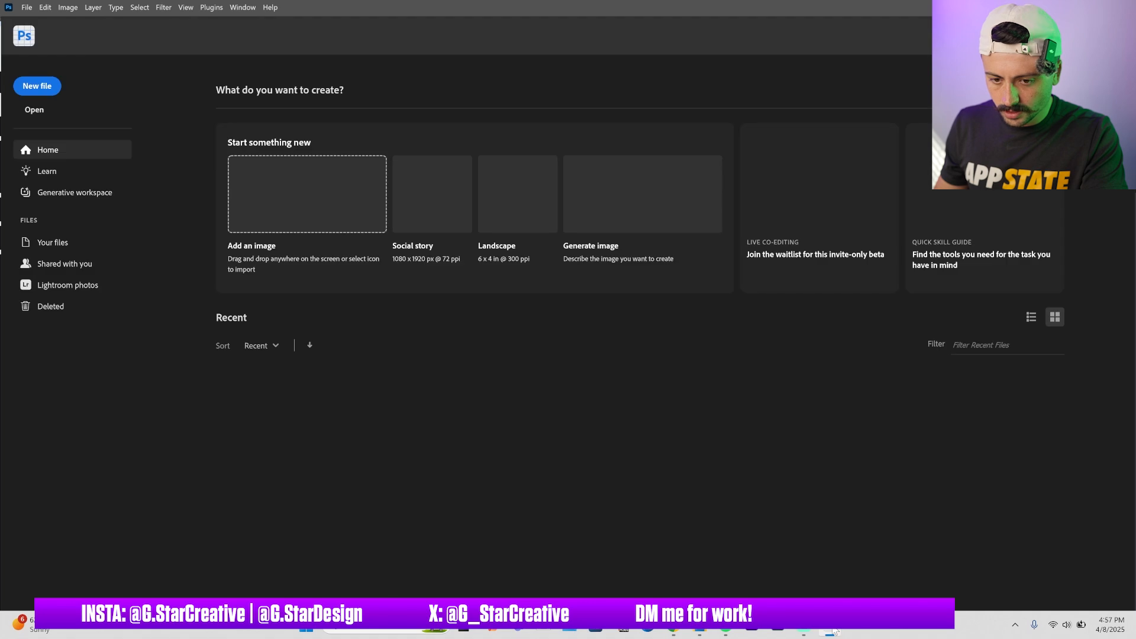
pyautogui.hotkey('alt', 'Tab')
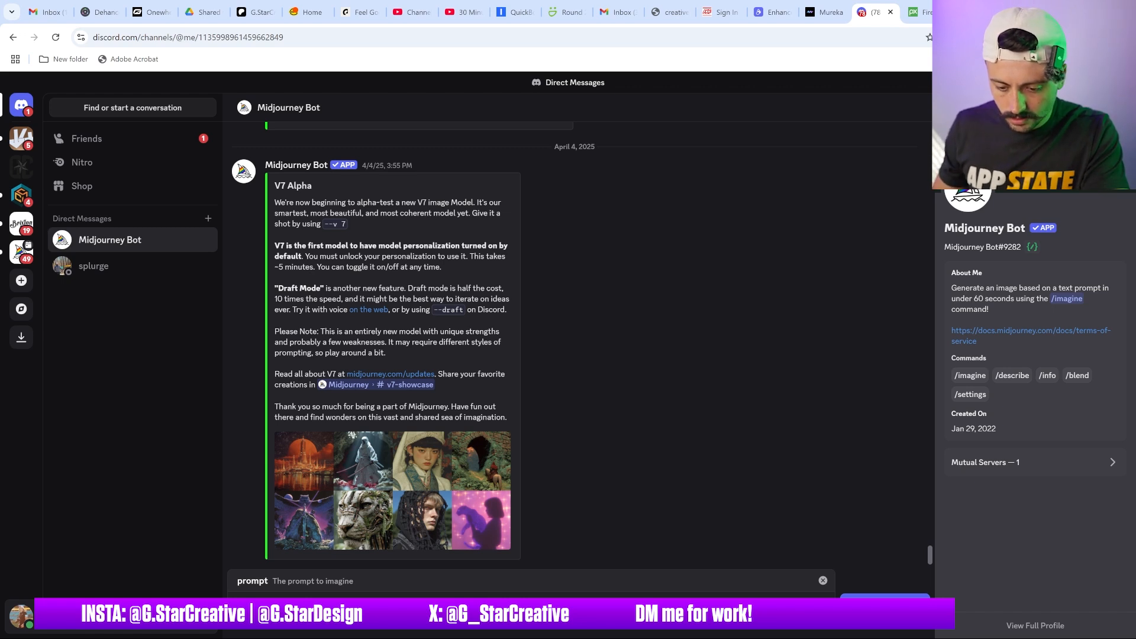
pyautogui.moveTo(560, 635)
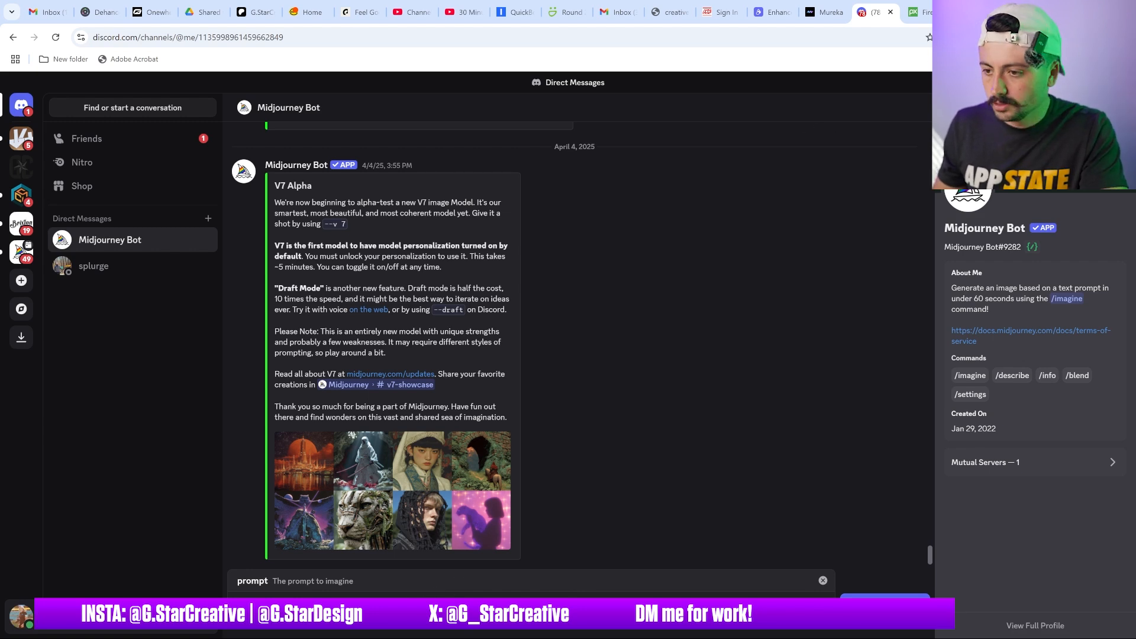
pyautogui.hotkey('ctrl', 't')
pyautogui.write('ali')
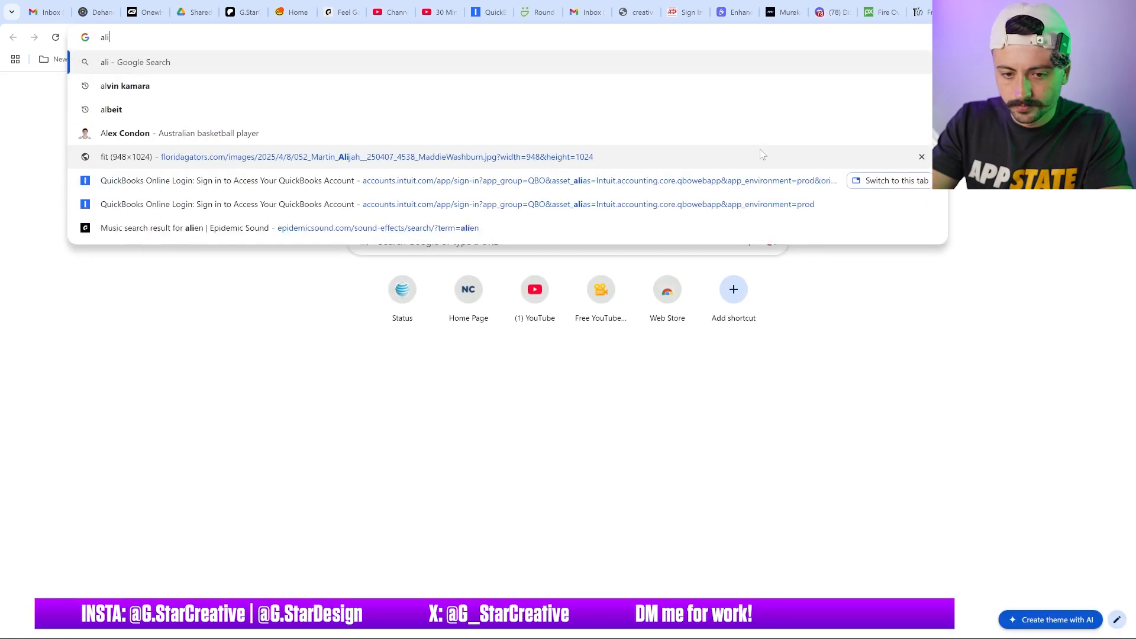
pyautogui.write('gat')
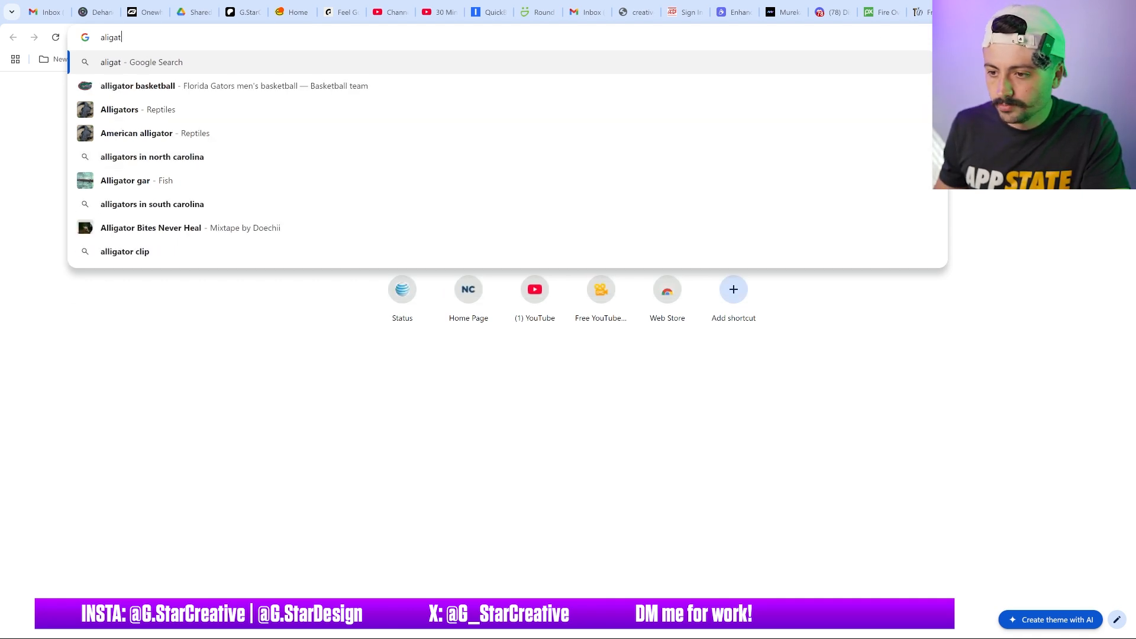
pyautogui.hotkey('ctrl', 'w')
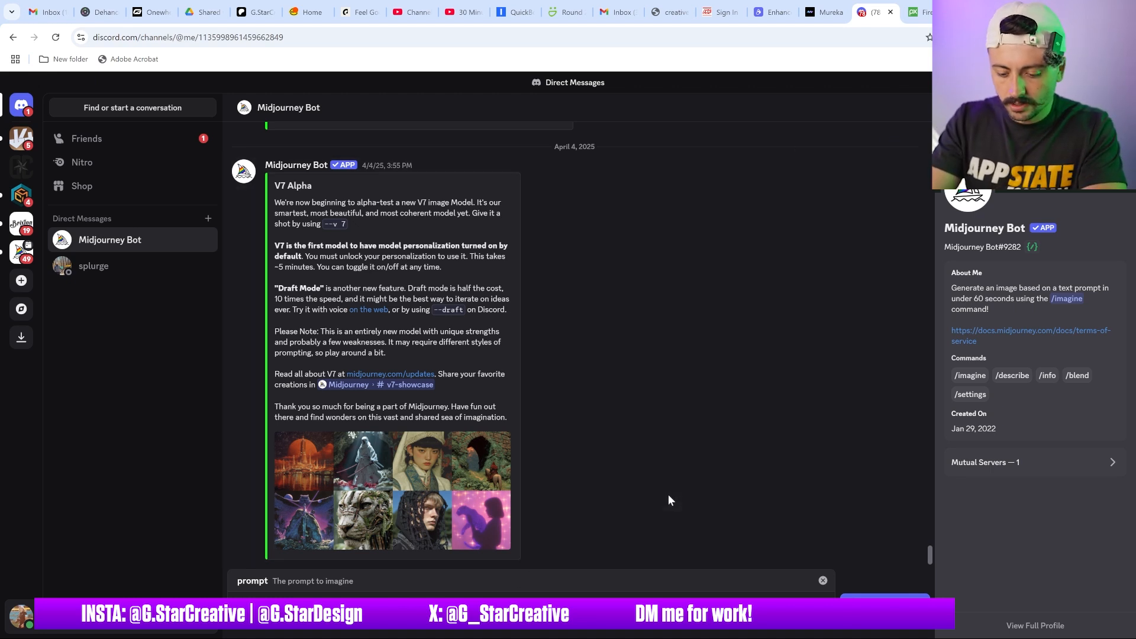
# Submit the Midjourney prompt "Giant alligator scary mouth open, hyper realistic, full body, white blank background"
pyautogui.write('a')
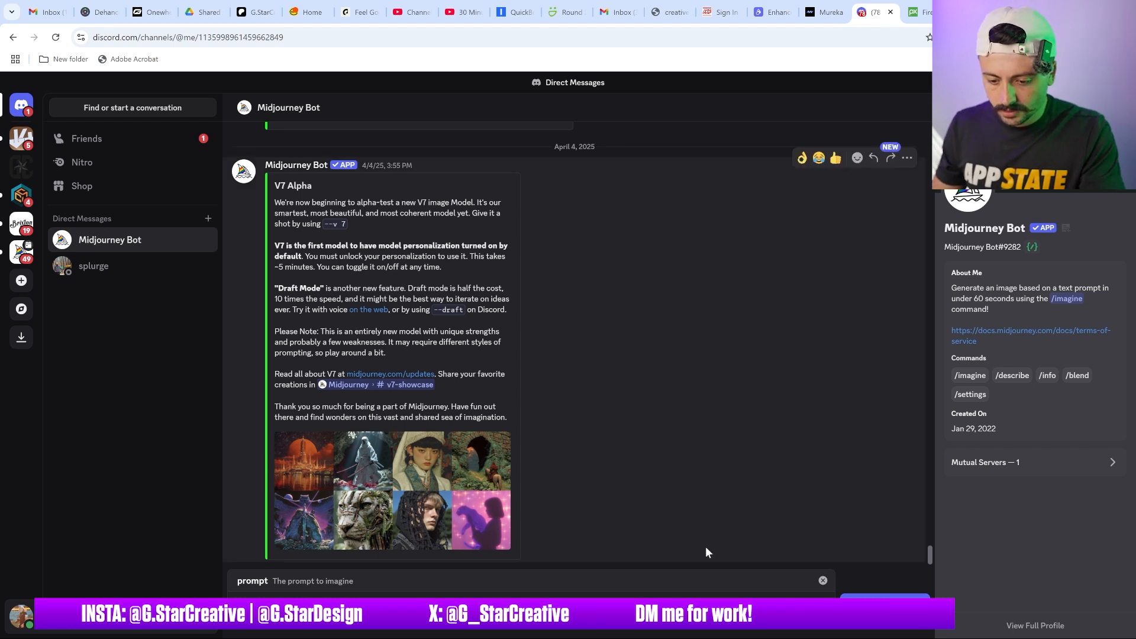
pyautogui.hotkey('ctrl', 'a')
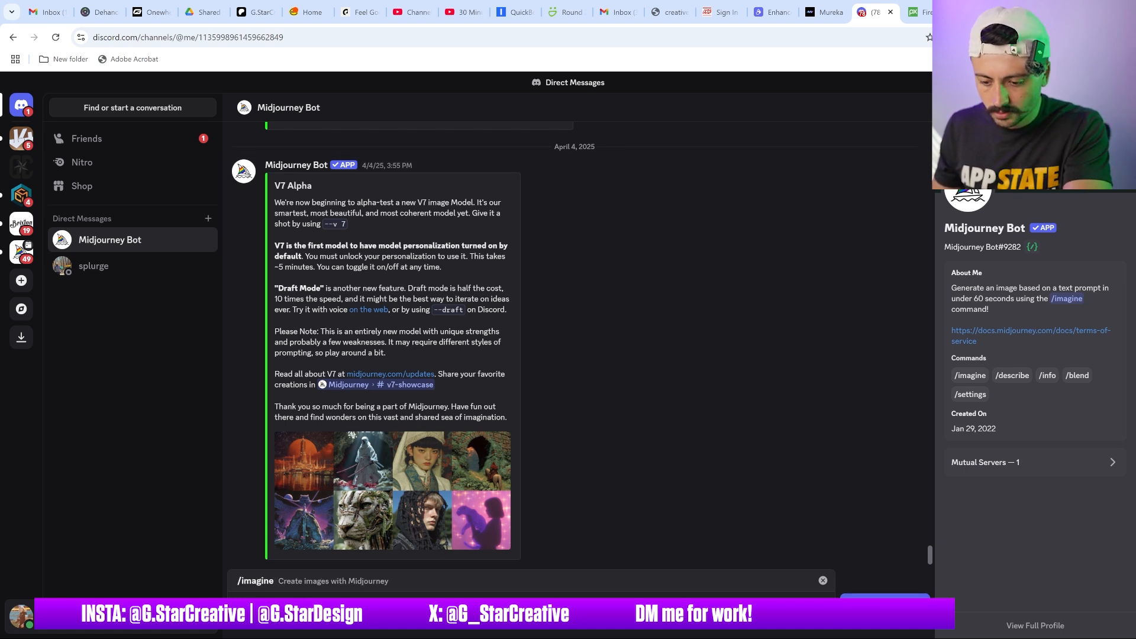
pyautogui.press('Return')
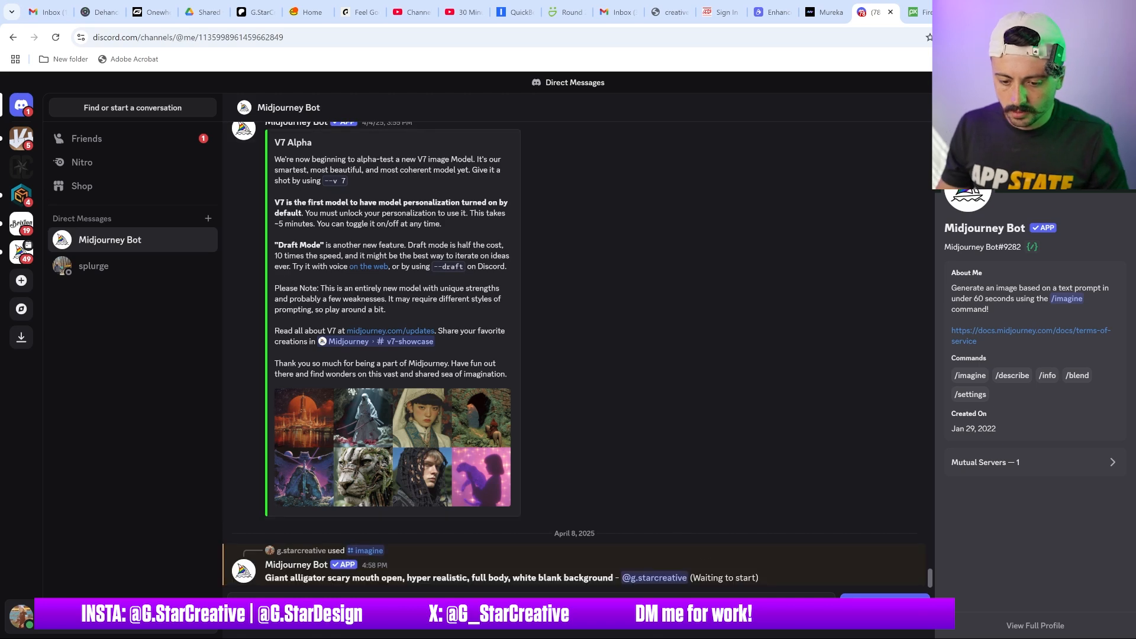
# Switch to Photoshop and hide Layers 4 and 3 to reveal Layer 2, dismissing the update notice
pyautogui.moveTo(726, 633)
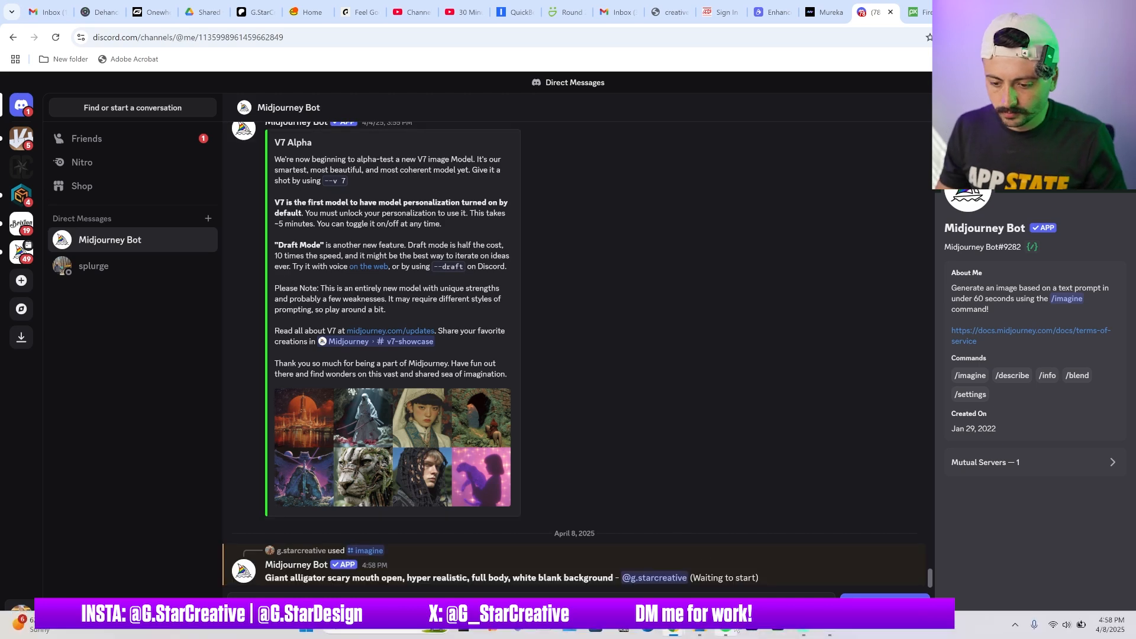
pyautogui.click(825, 630)
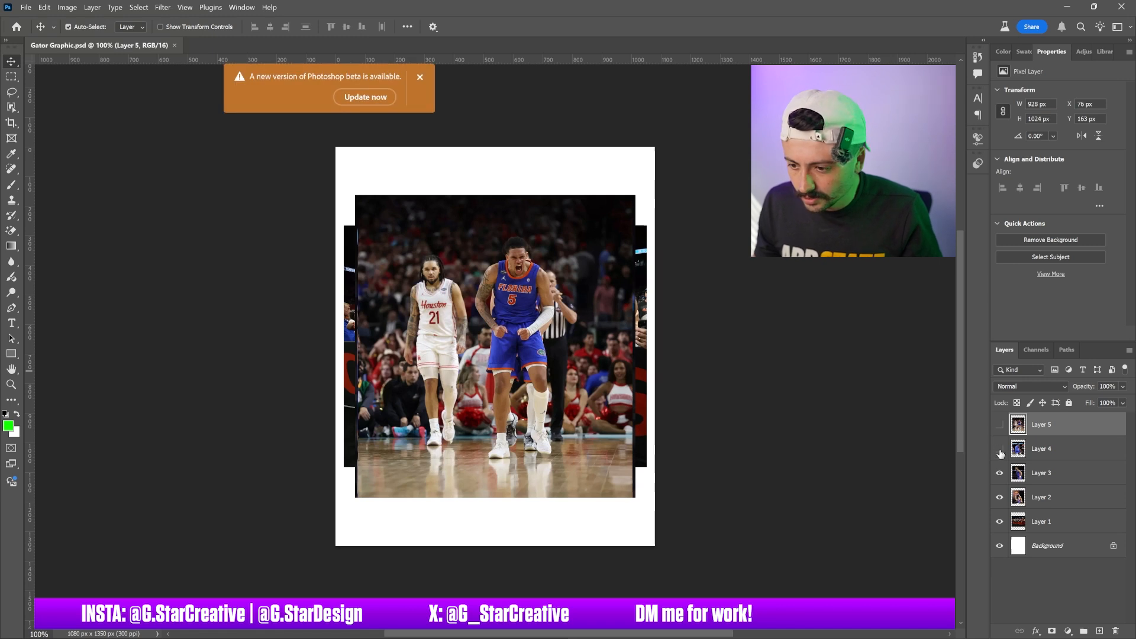
pyautogui.click(999, 449)
pyautogui.click(999, 473)
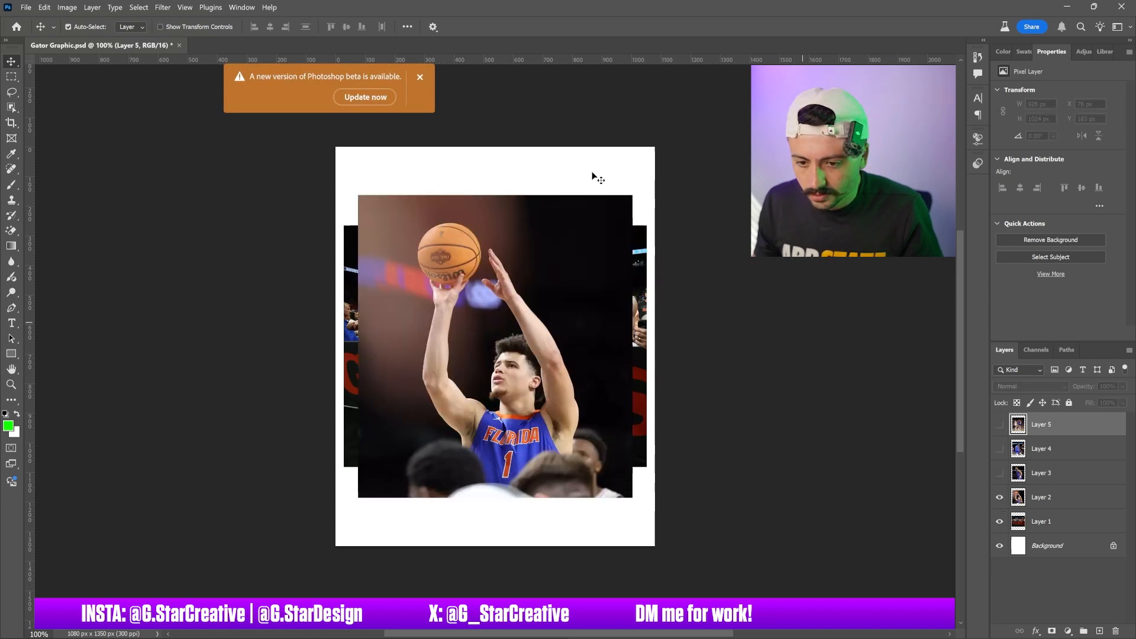
pyautogui.click(420, 77)
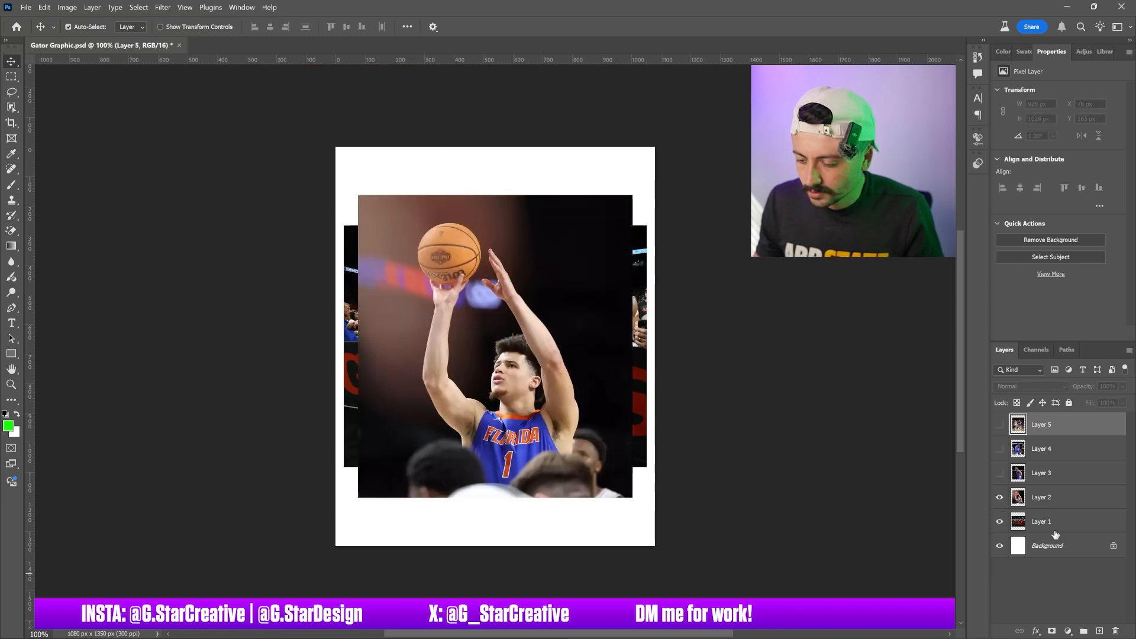
# Add a solid color fill layer in green 12ff00 above Layer 1
pyautogui.click(1056, 501)
pyautogui.click(1062, 525)
pyautogui.click(1068, 631)
pyautogui.click(1052, 424)
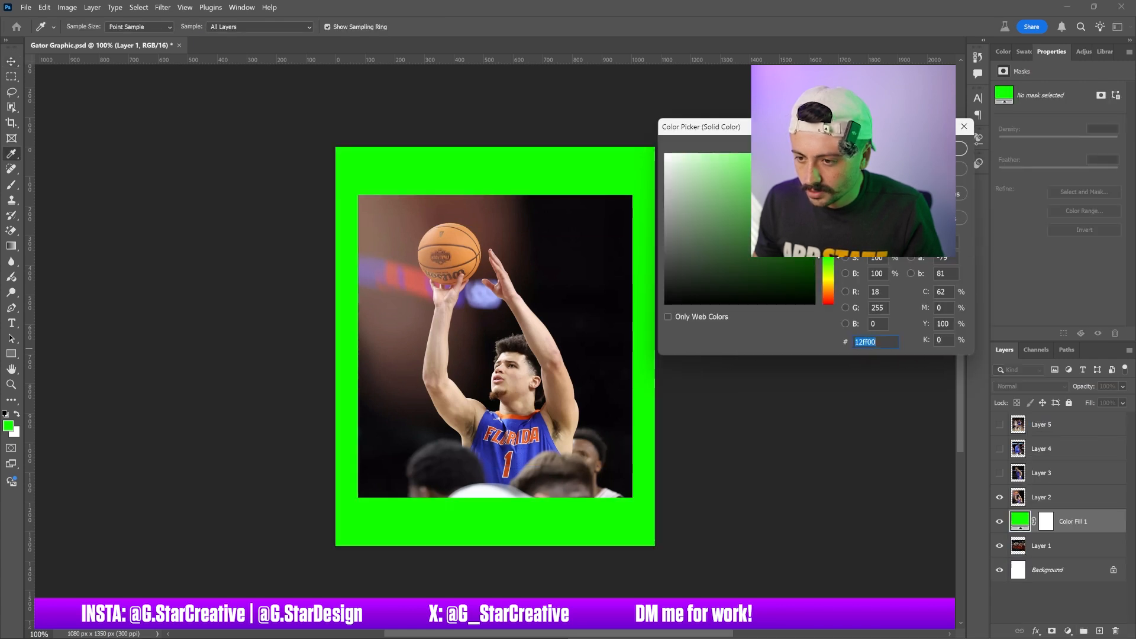
pyautogui.press('Return')
# Remove the background from Layer 2's player photo and zoom in to inspect the cutout
pyautogui.click(1064, 496)
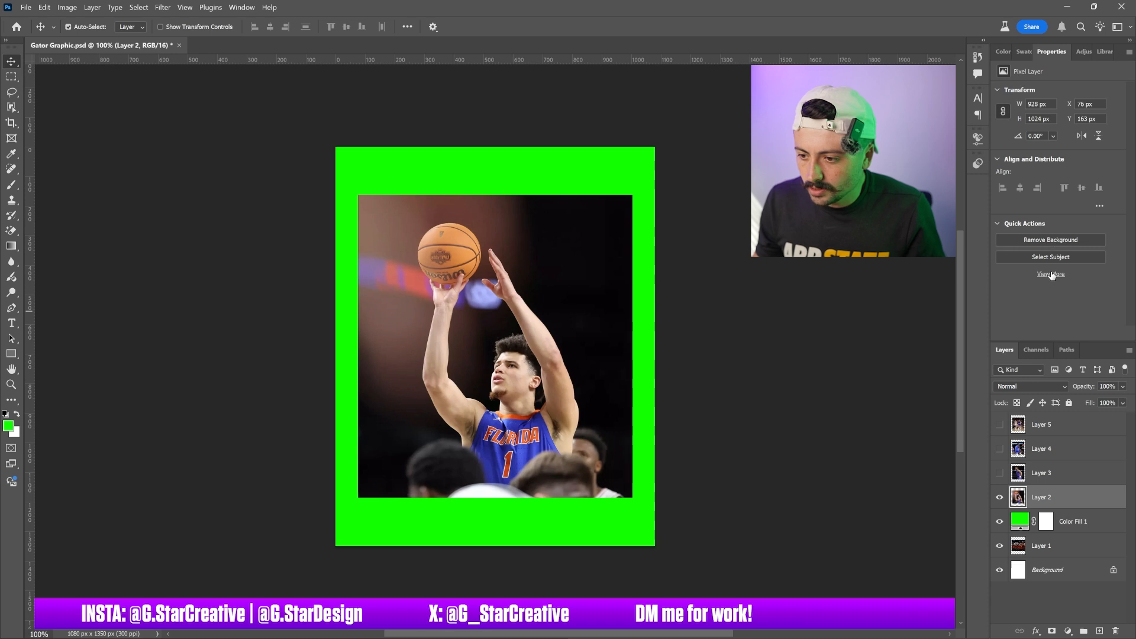
pyautogui.click(1044, 240)
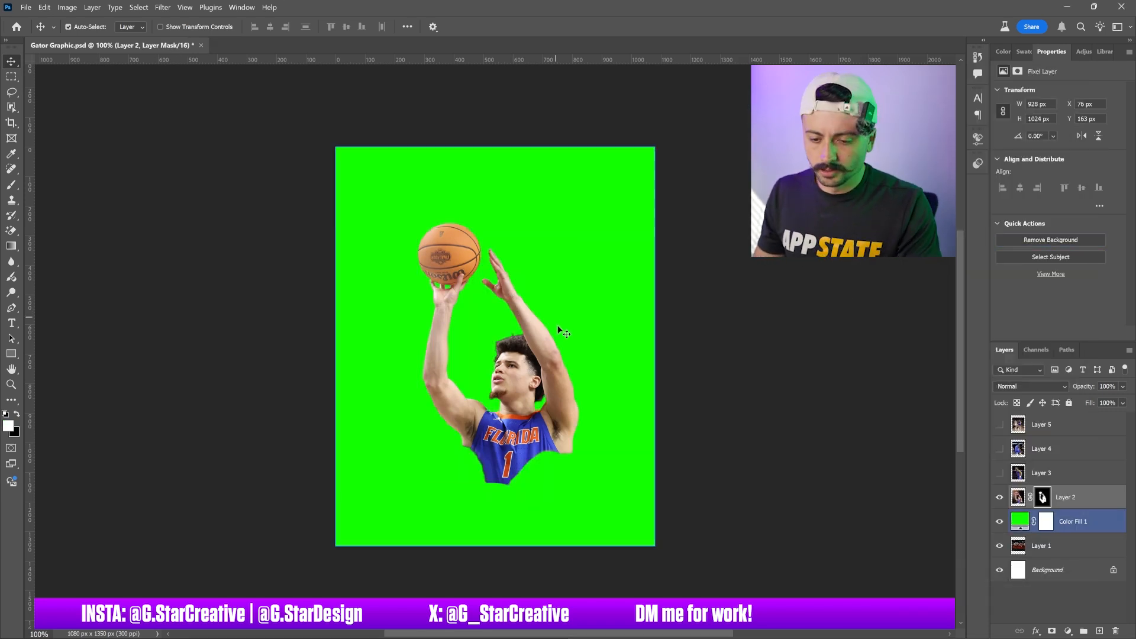
pyautogui.hotkey('ctrl', '+')
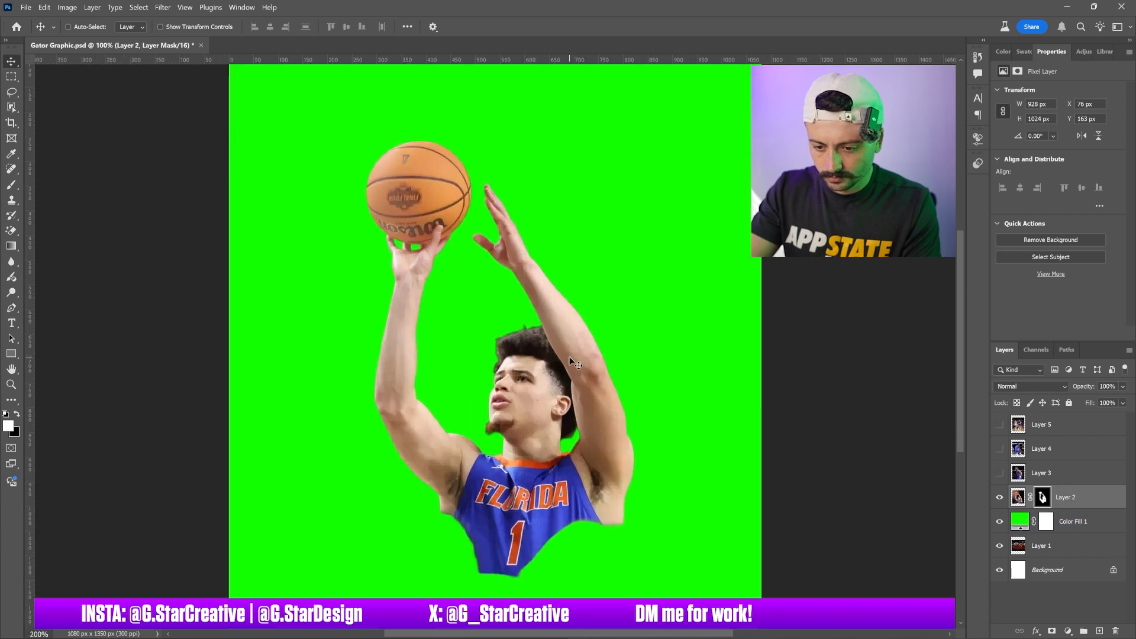
pyautogui.press('ctrl')
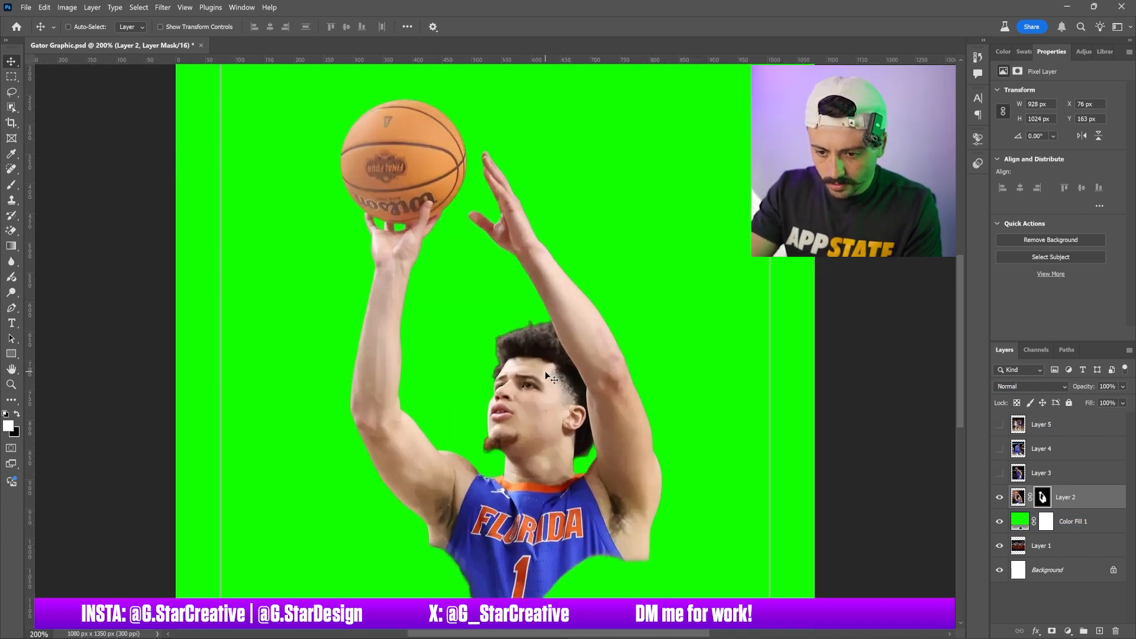
pyautogui.hotkey('ctrl', '-')
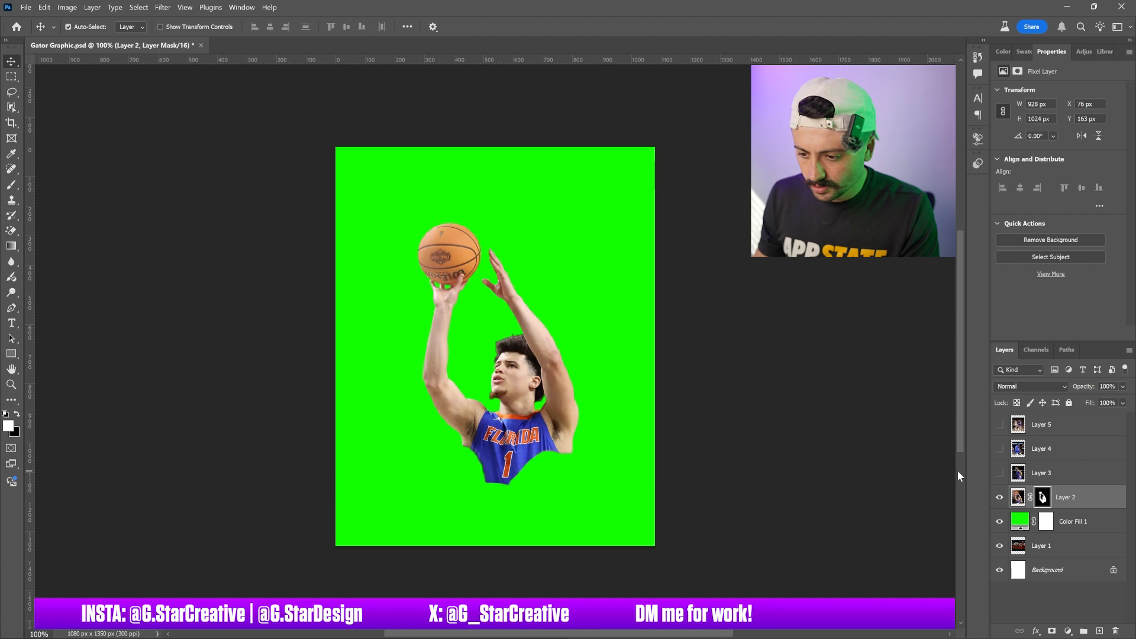
# Show Layer 3, hide Layer 2, and remove the background from Layer 3's player photo
pyautogui.click(1050, 475)
pyautogui.click(999, 474)
pyautogui.click(999, 497)
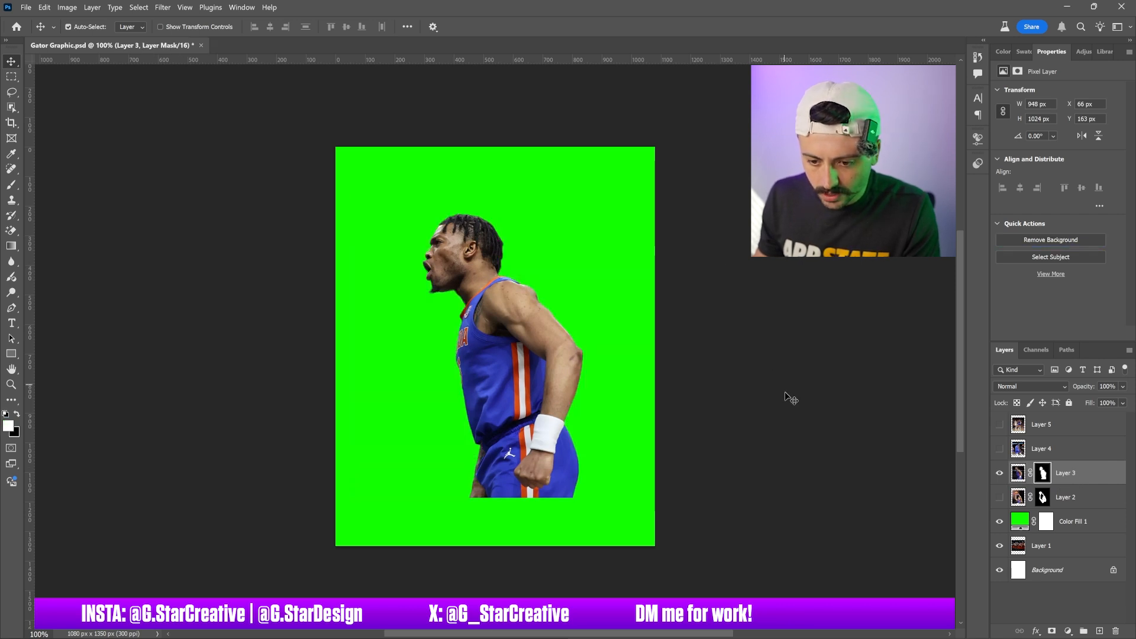
# Hide Layer 3, show and select Layer 4, and remove the background from its player photo
pyautogui.click(999, 473)
pyautogui.click(999, 448)
pyautogui.click(1065, 449)
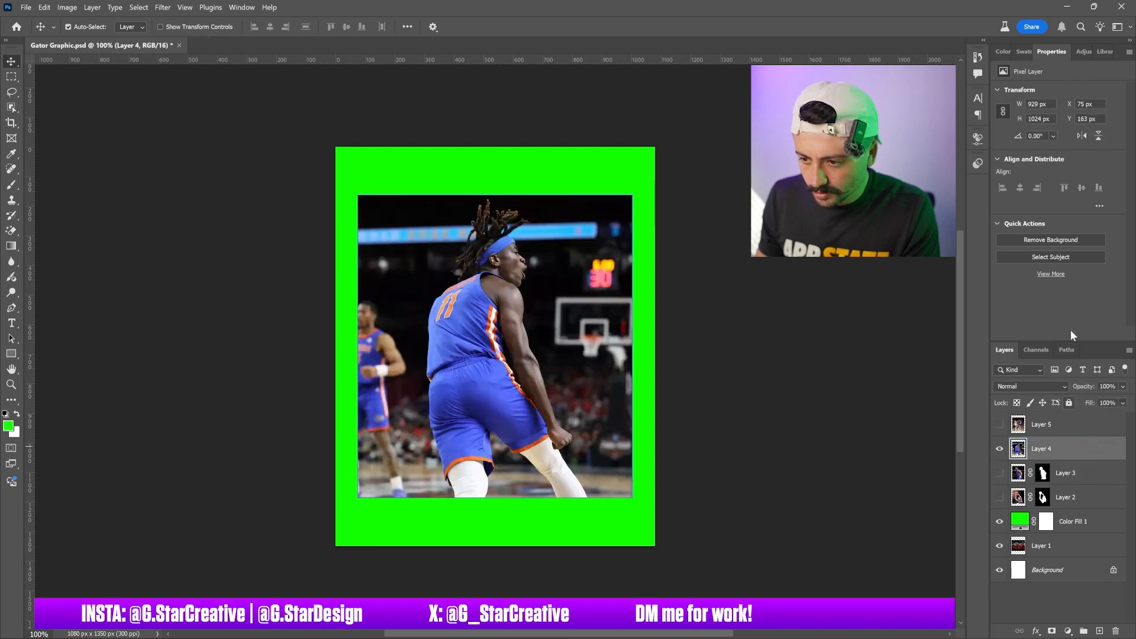
pyautogui.click(1056, 239)
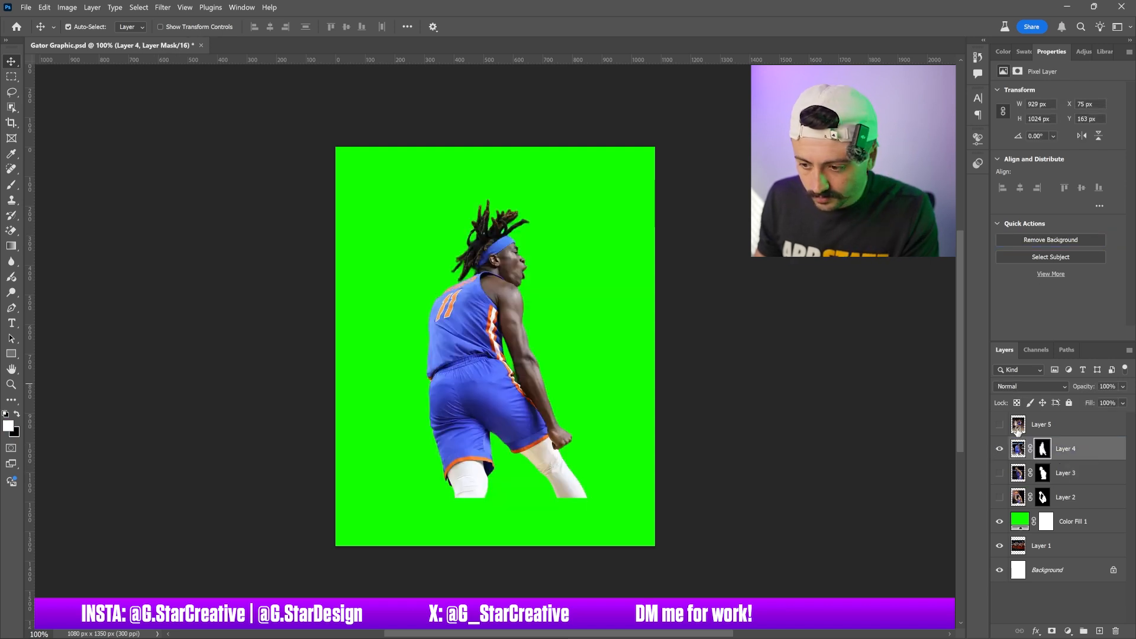
# Hide Layer 4, show and select Layer 5, and remove the background from its player photo
pyautogui.click(999, 448)
pyautogui.click(999, 424)
pyautogui.click(1064, 424)
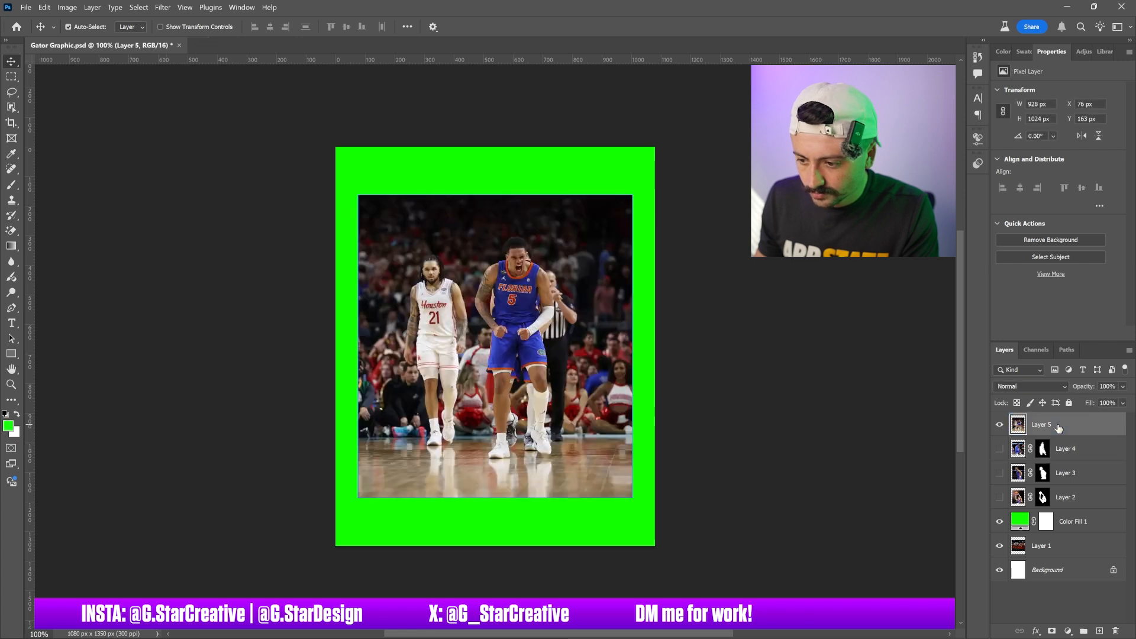
pyautogui.click(1056, 235)
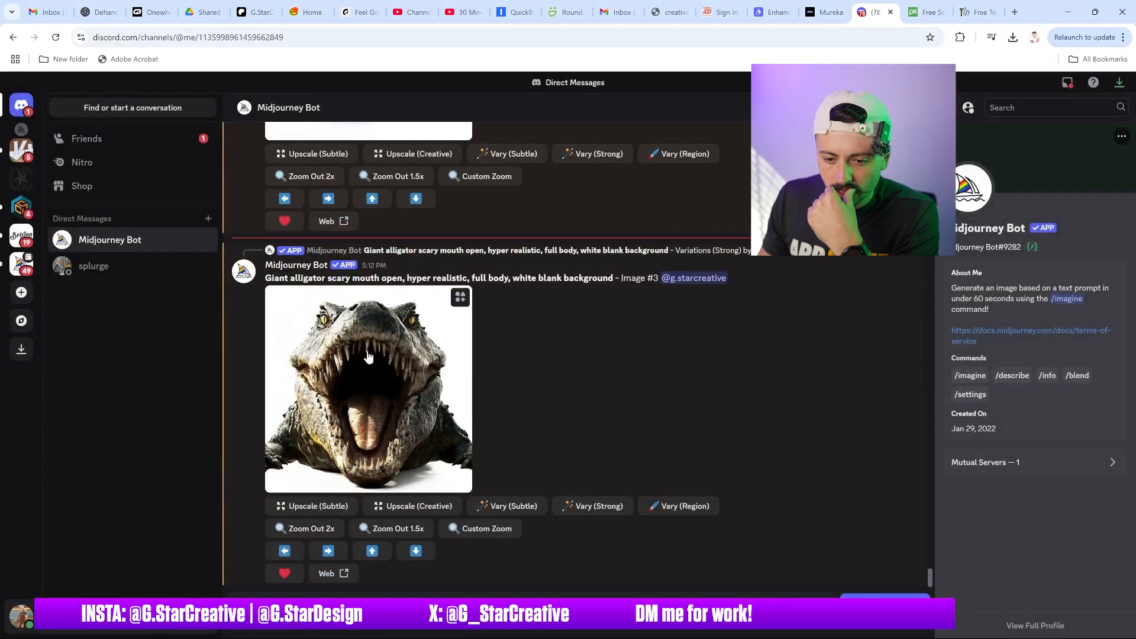
# Open the generated alligator image in Discord and copy it
pyautogui.click(414, 331)
pyautogui.rightClick(554, 315)
pyautogui.click(602, 360)
# Switch to Photoshop and paste the alligator image into the Gator Graphic document
pyautogui.moveTo(740, 637)
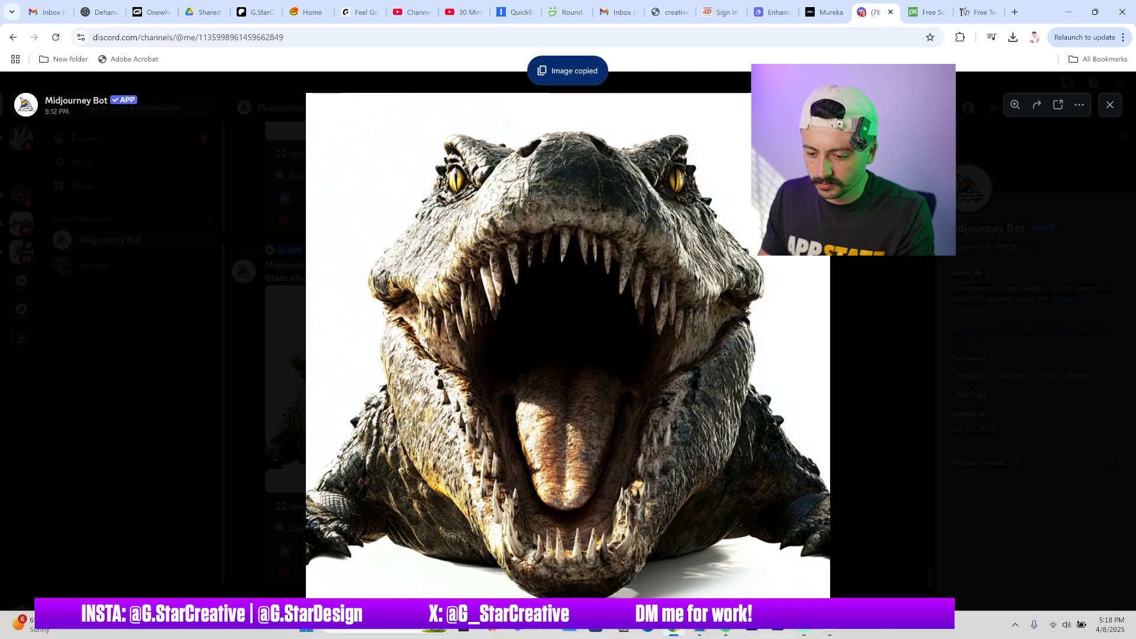
pyautogui.moveTo(802, 632)
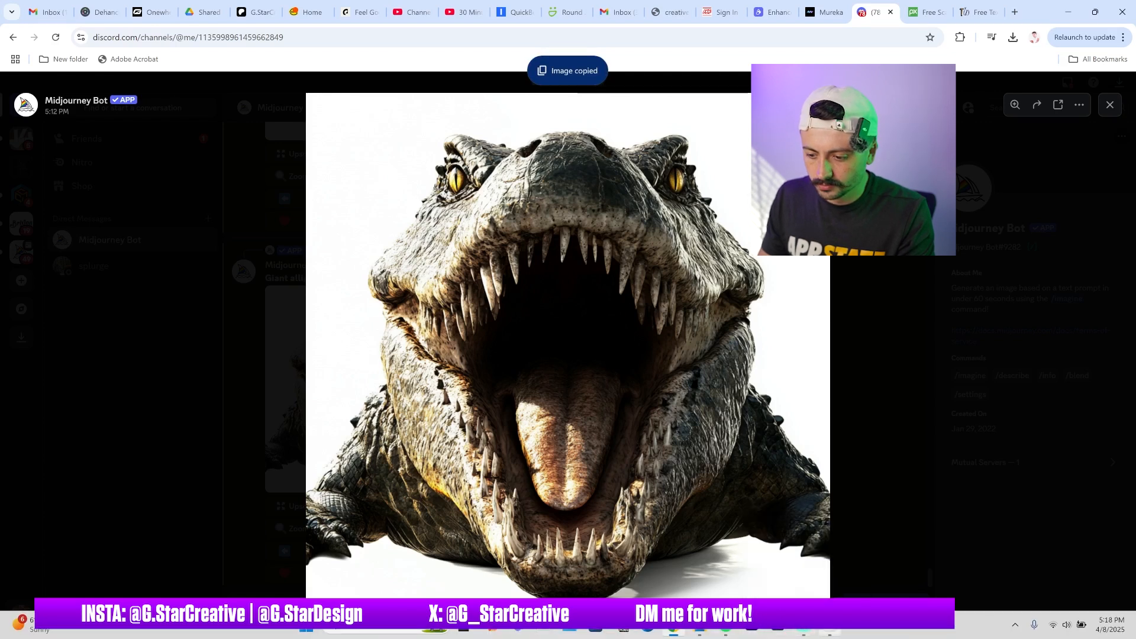
pyautogui.click(829, 632)
pyautogui.hotkey('ctrl', 'v')
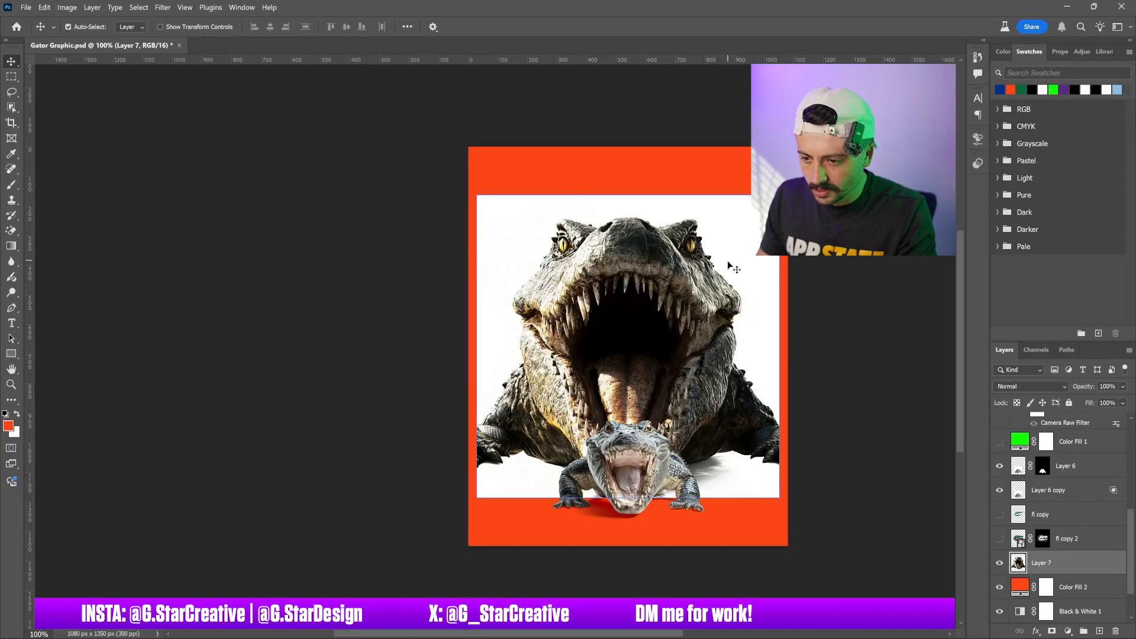
# Try erasing the alligator's white background with the Magic Eraser, then undo it
pyautogui.press('e')
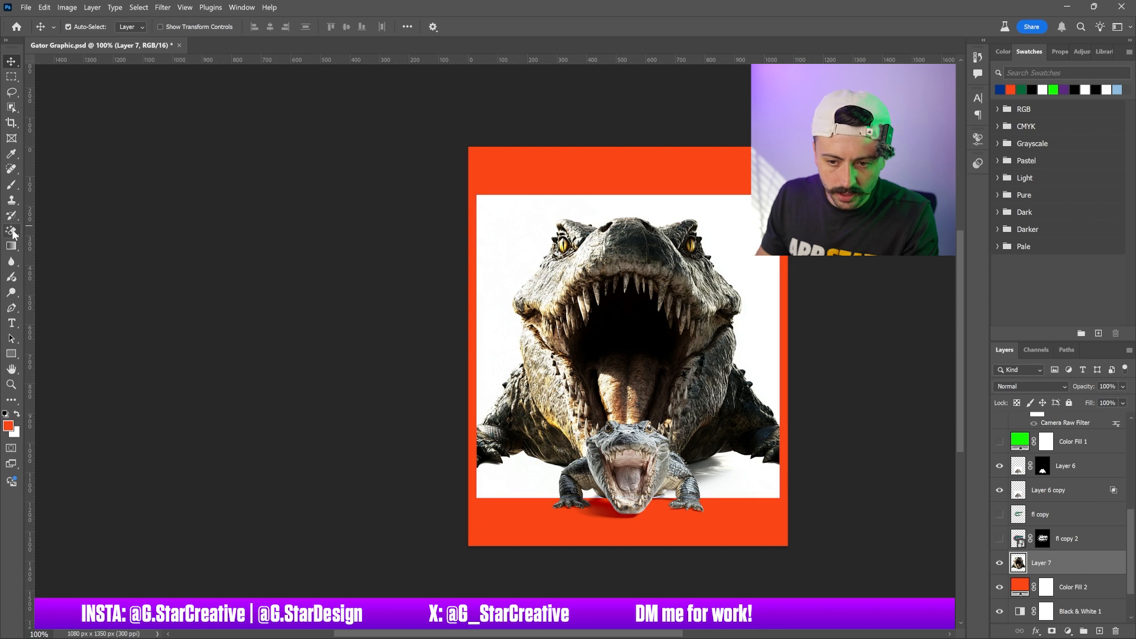
pyautogui.click(494, 229)
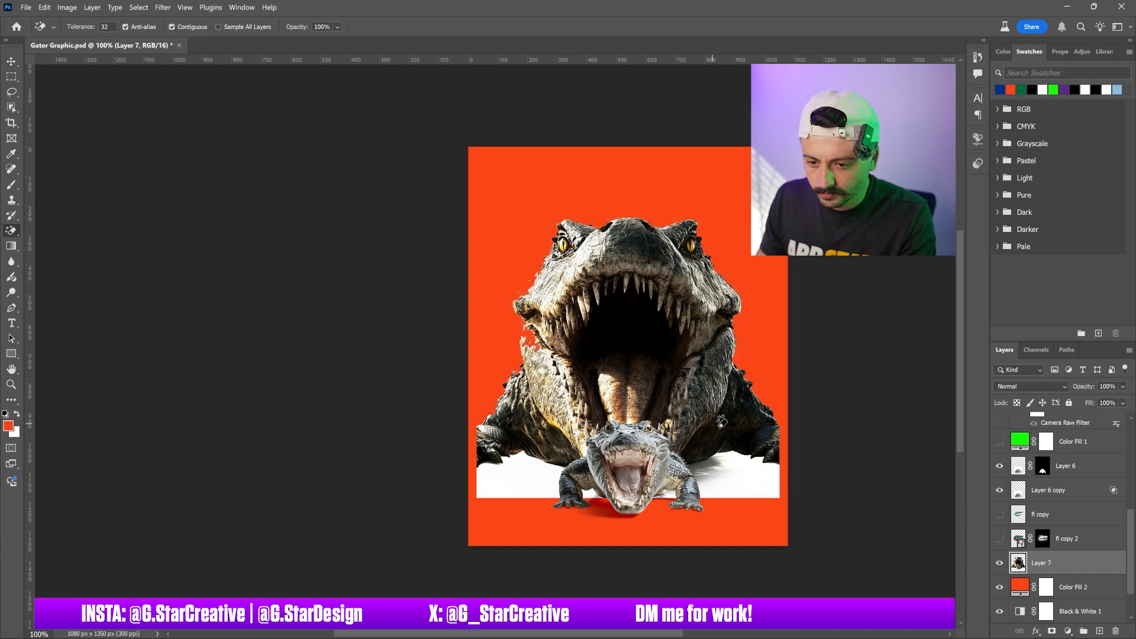
pyautogui.hotkey('ctrl', 'z')
pyautogui.click(12, 63)
# Convert Layer 6 to a smart object and hide it together with Layer 6 copy
pyautogui.click(1018, 466)
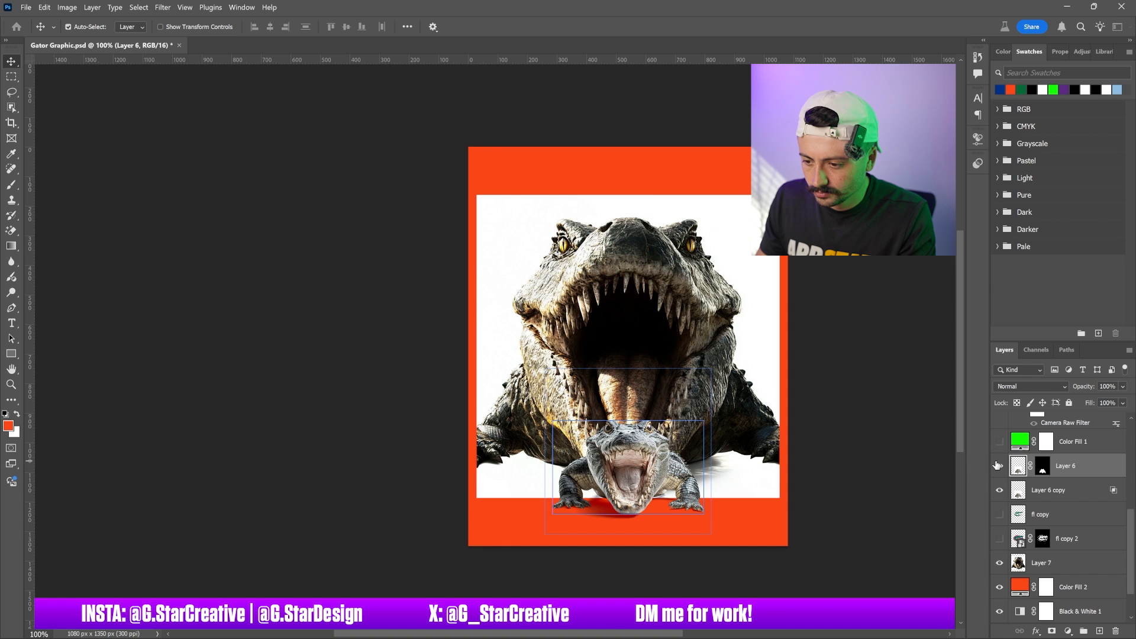
pyautogui.rightClick(1071, 462)
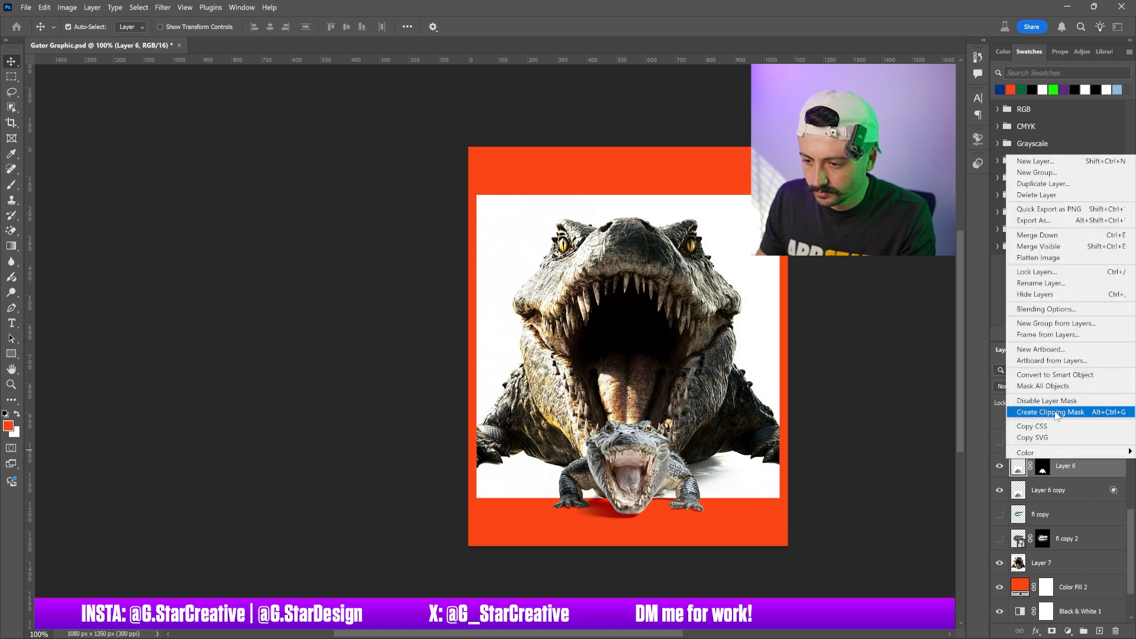
pyautogui.click(1047, 375)
pyautogui.click(1000, 462)
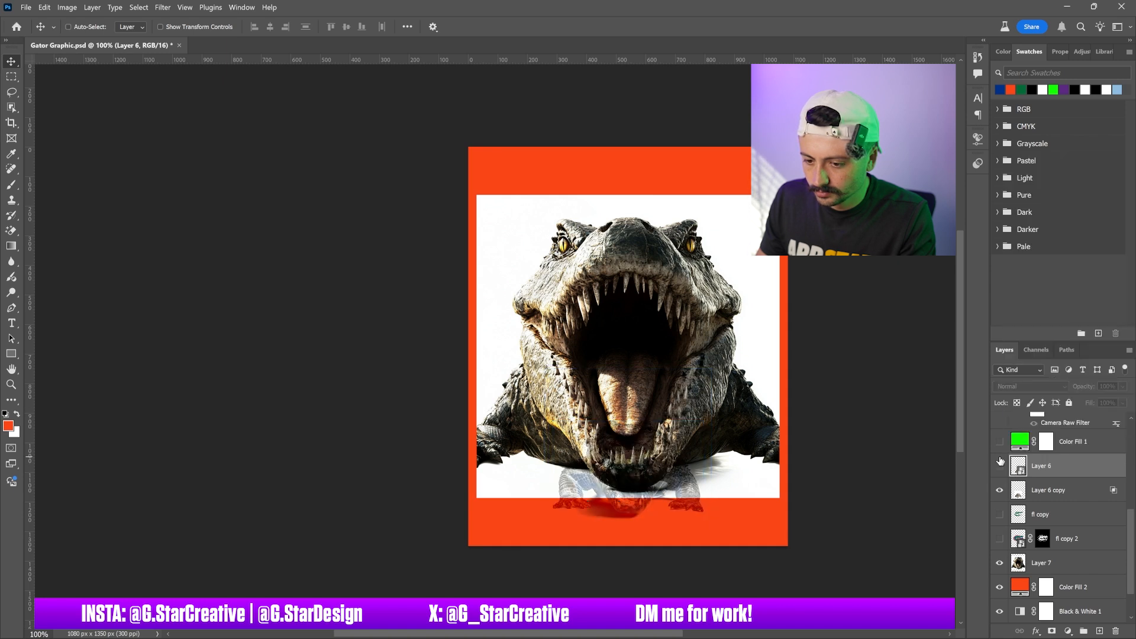
pyautogui.click(1000, 490)
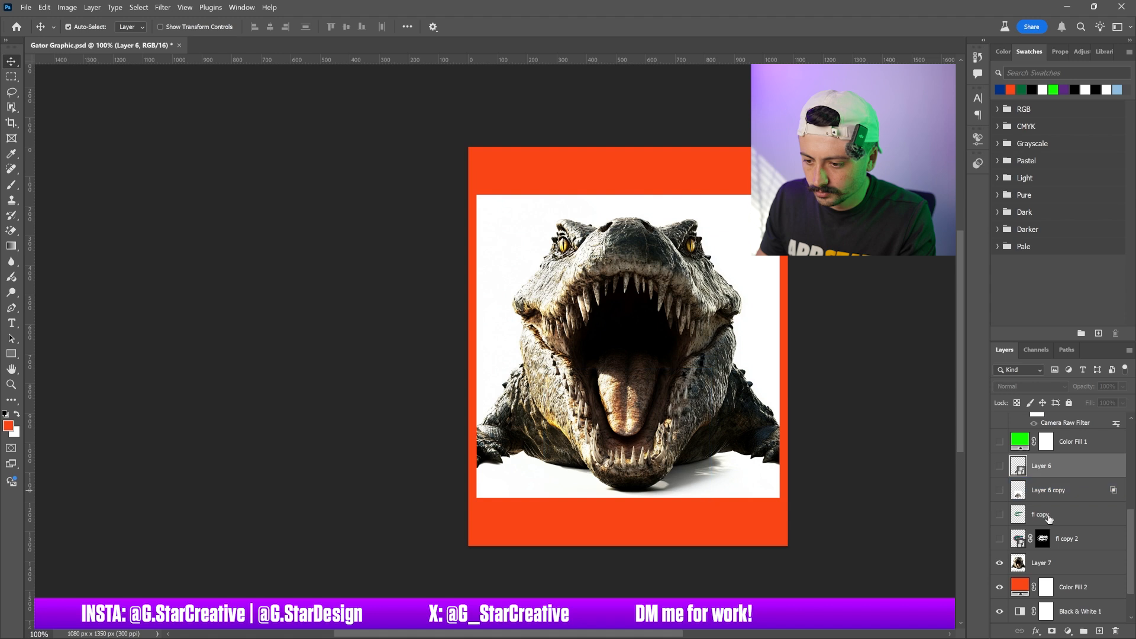
# Select the pasted alligator layer, Layer 7, and remove its white background
pyautogui.click(1044, 562)
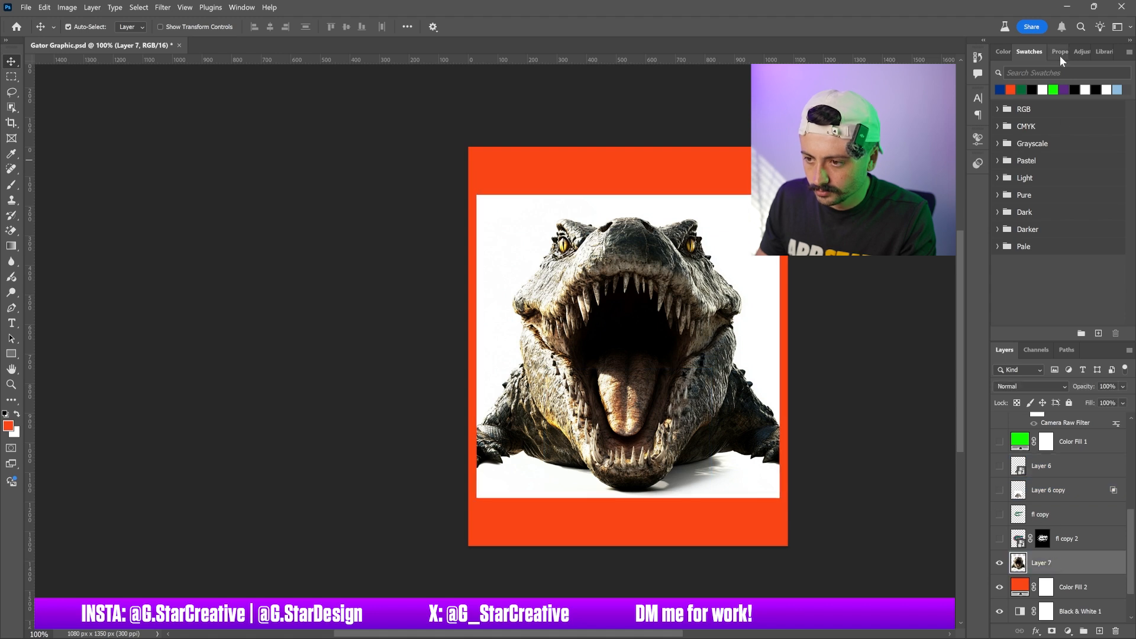
pyautogui.click(1060, 53)
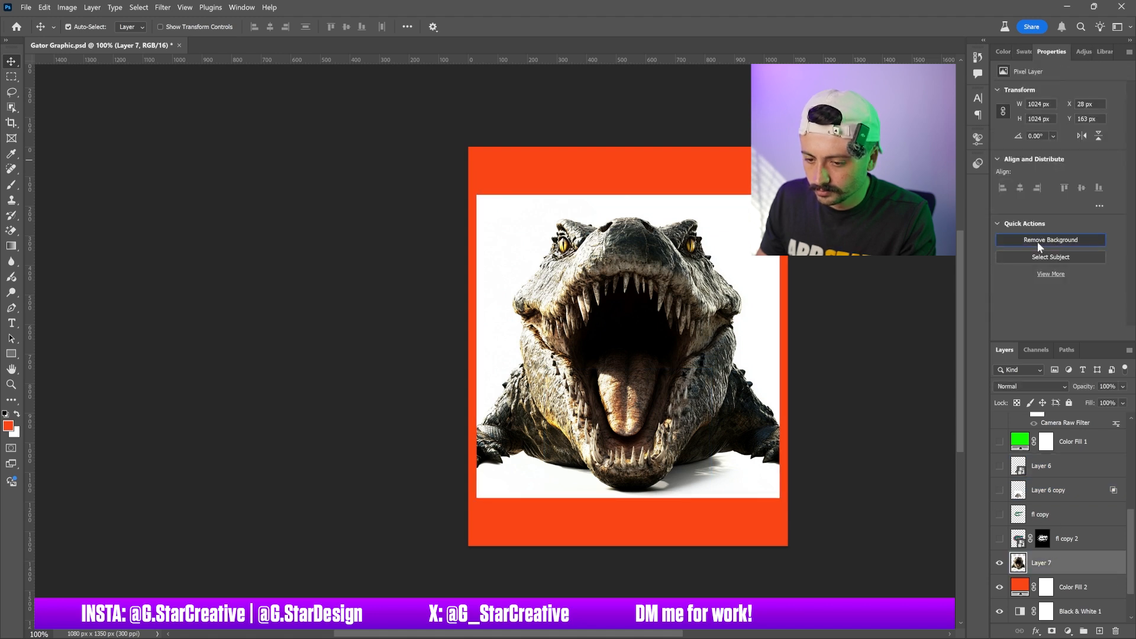
pyautogui.hotkey('ctrl', '0')
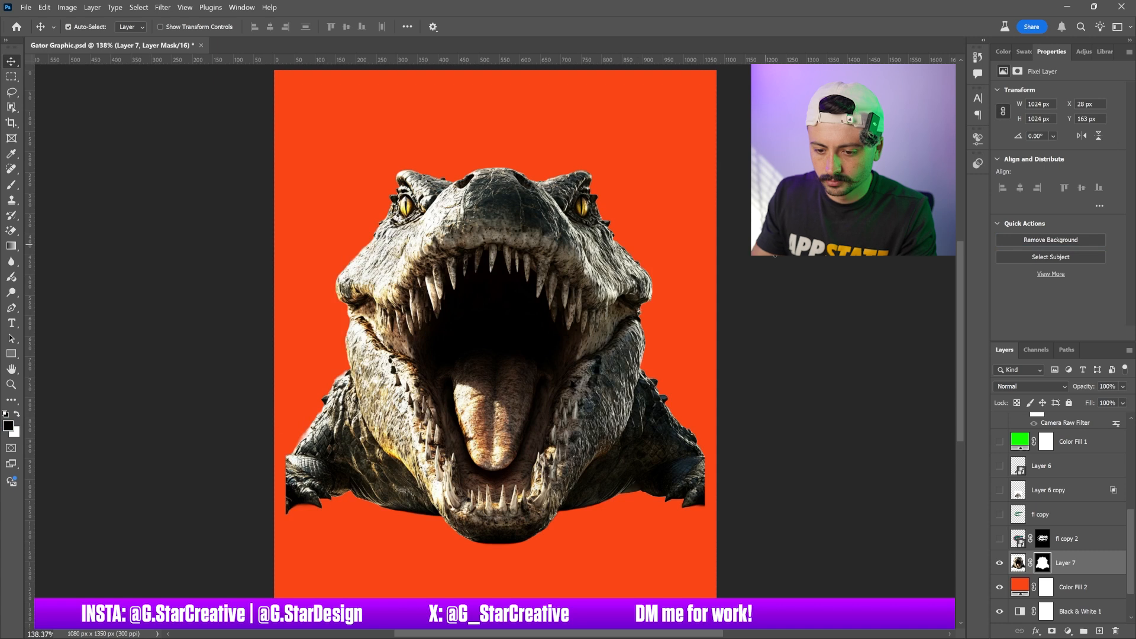
pyautogui.hotkey('ctrl', '1')
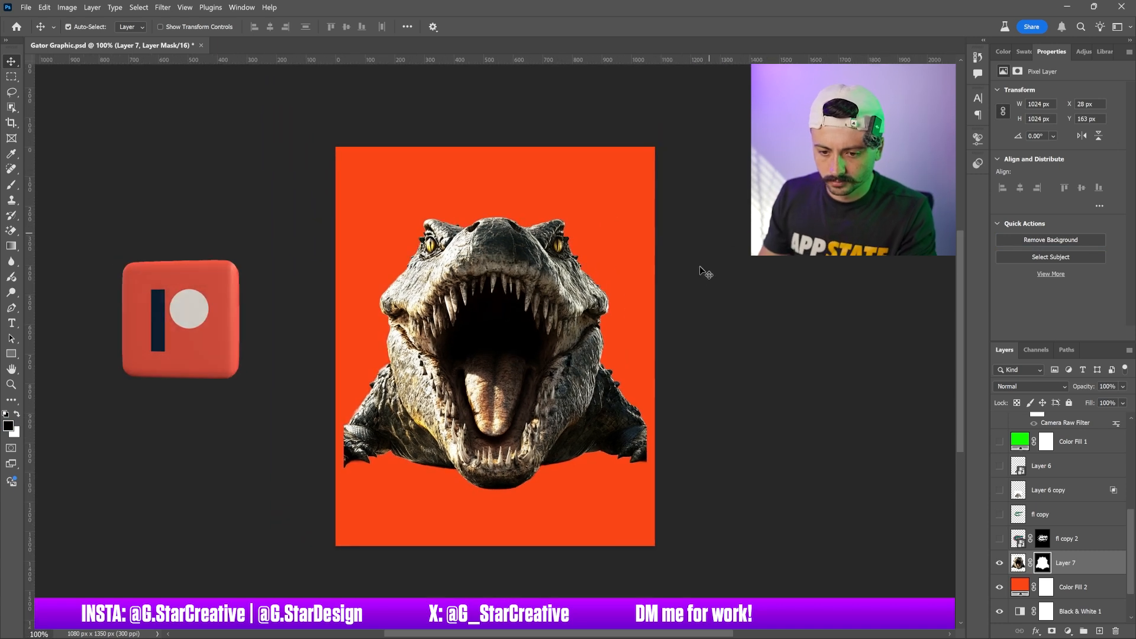
# Convert the alligator layer to a smart object, then scale it to about 105% and centre it horizontally near the top
pyautogui.rightClick(1079, 570)
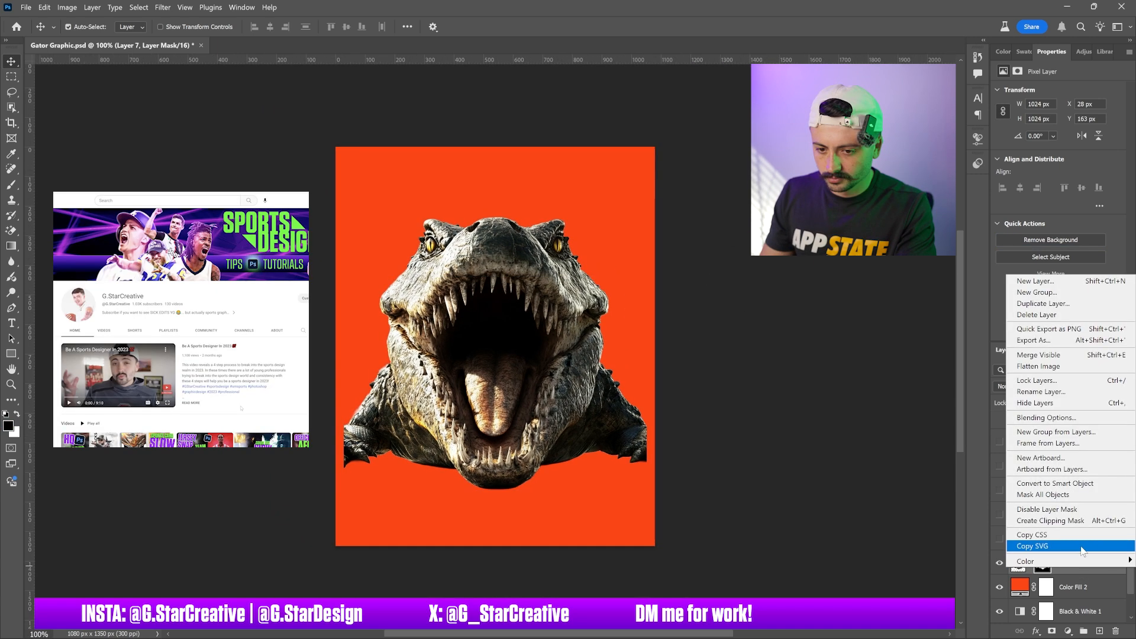
pyautogui.click(1060, 485)
pyautogui.hotkey('ctrl', 't')
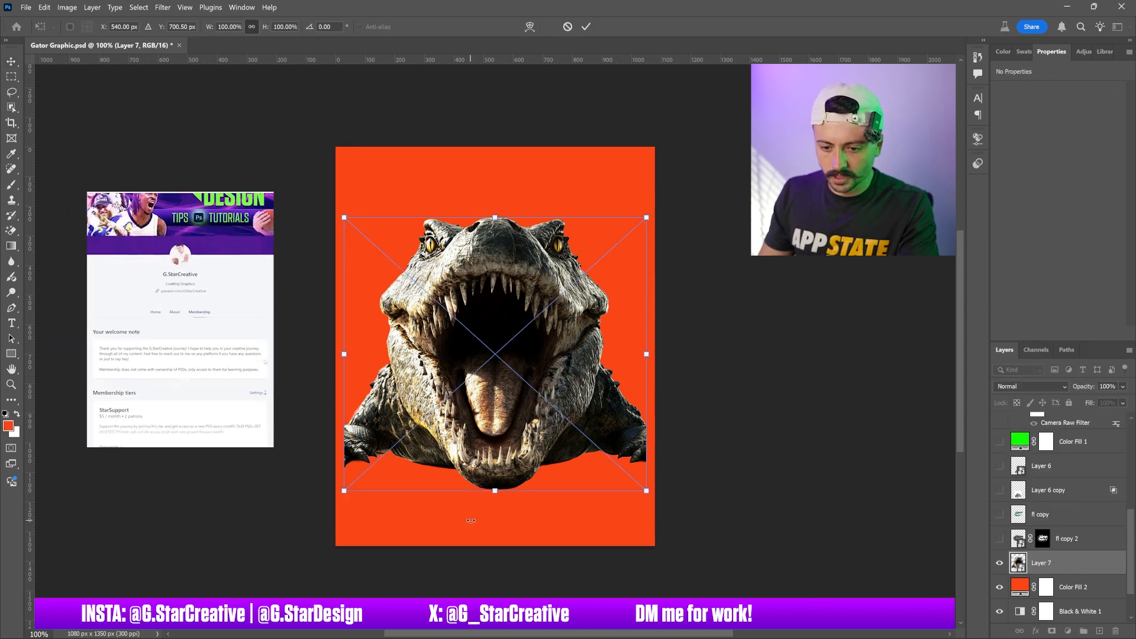
pyautogui.moveTo(646, 353); pyautogui.dragTo(578, 380)
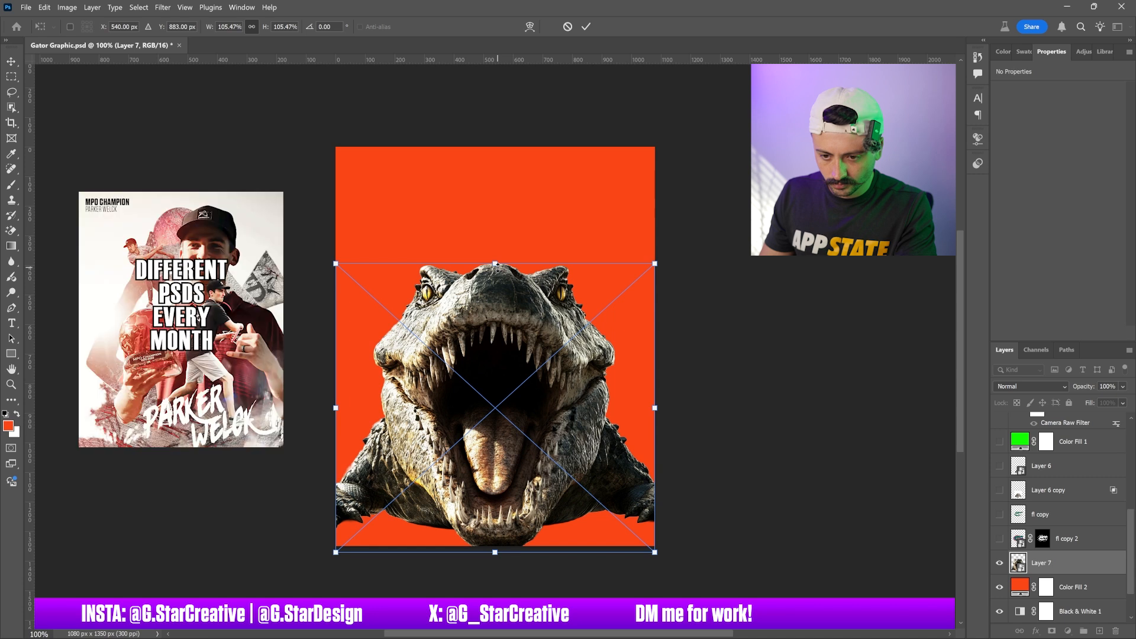
pyautogui.moveTo(494, 308); pyautogui.dragTo(509, 254)
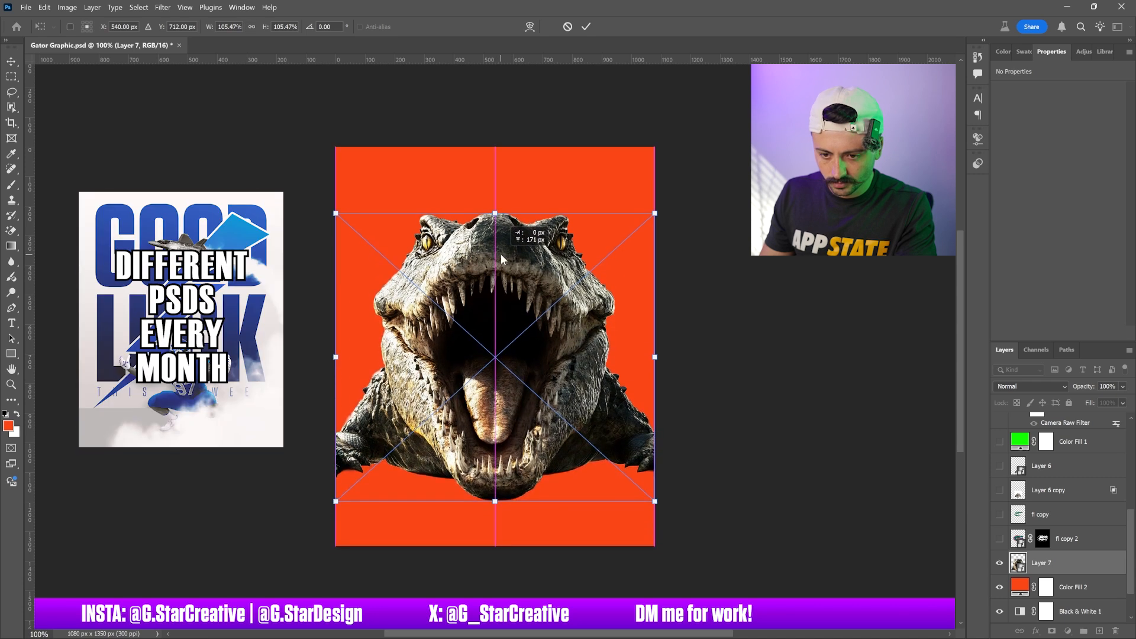
pyautogui.press('Return')
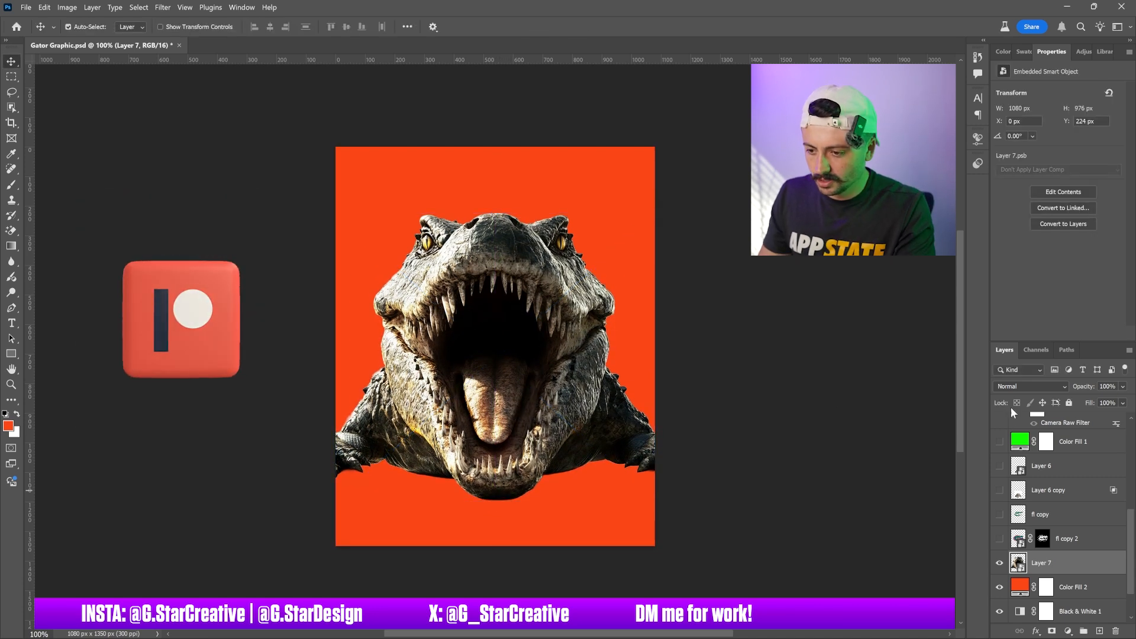
# Set the alligator layer's blend mode to Subtract after trying several other modes
pyautogui.click(1020, 386)
pyautogui.click(1033, 314)
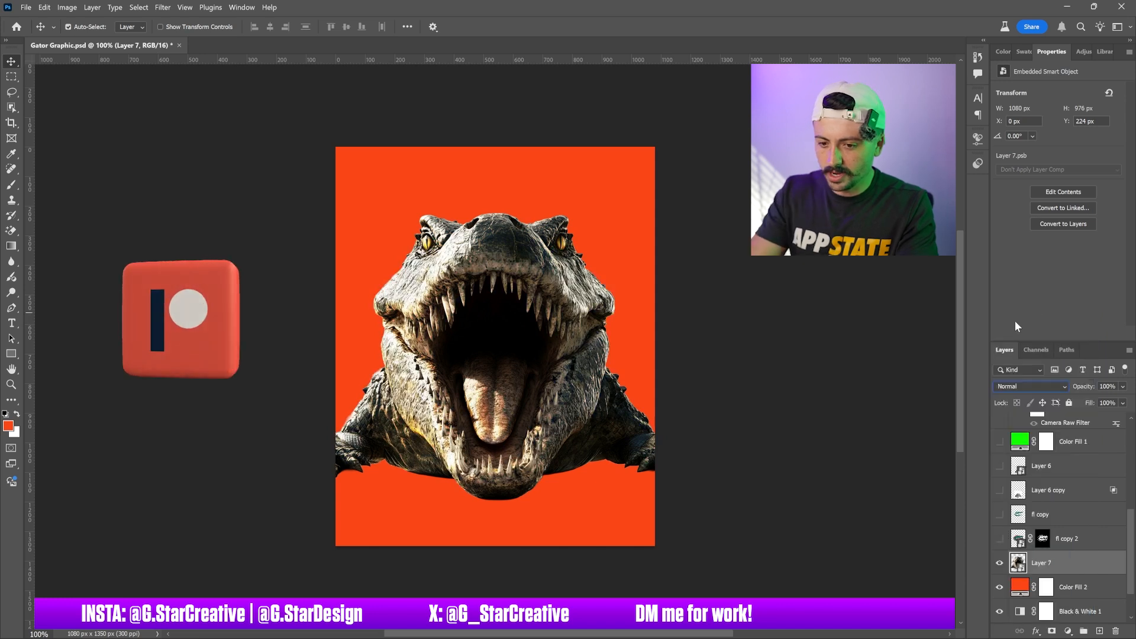
pyautogui.press('Down')
pyautogui.press('Down')
pyautogui.press('Down')
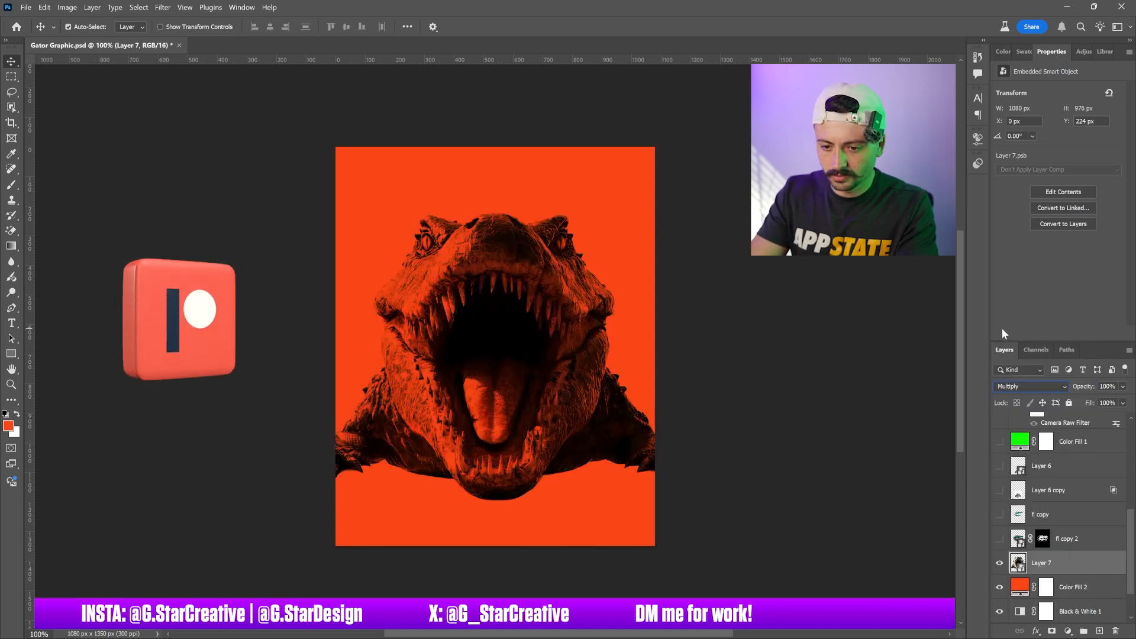
pyautogui.press('Down')
pyautogui.press('Down')
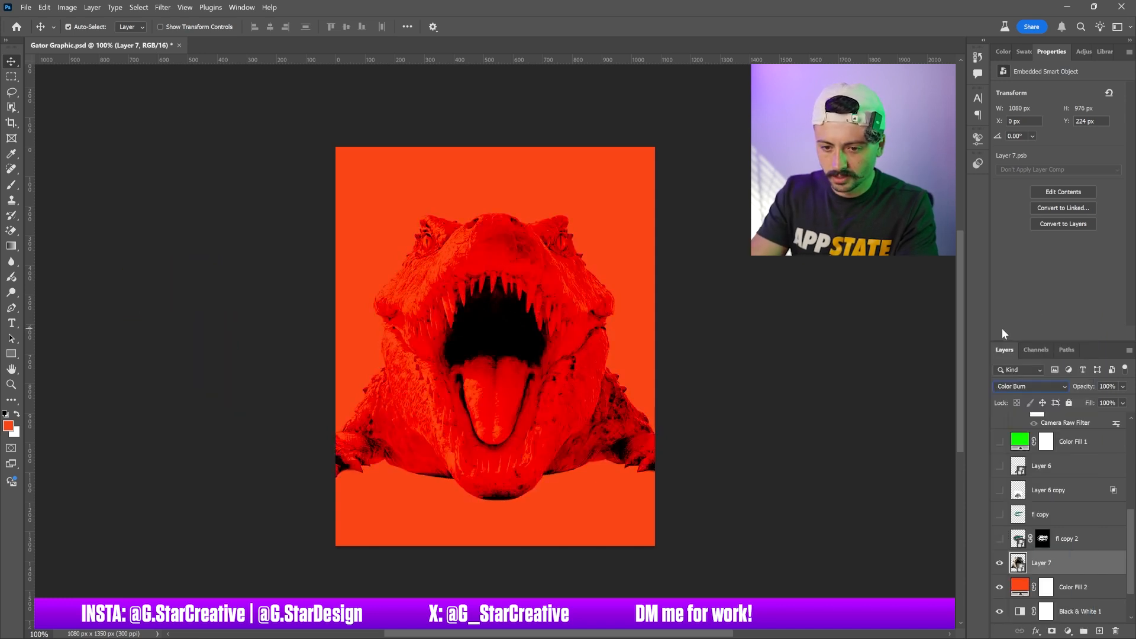
pyautogui.press('Down')
pyautogui.press('Down')
pyautogui.press('Down')
pyautogui.press('Down')
pyautogui.press('Down')
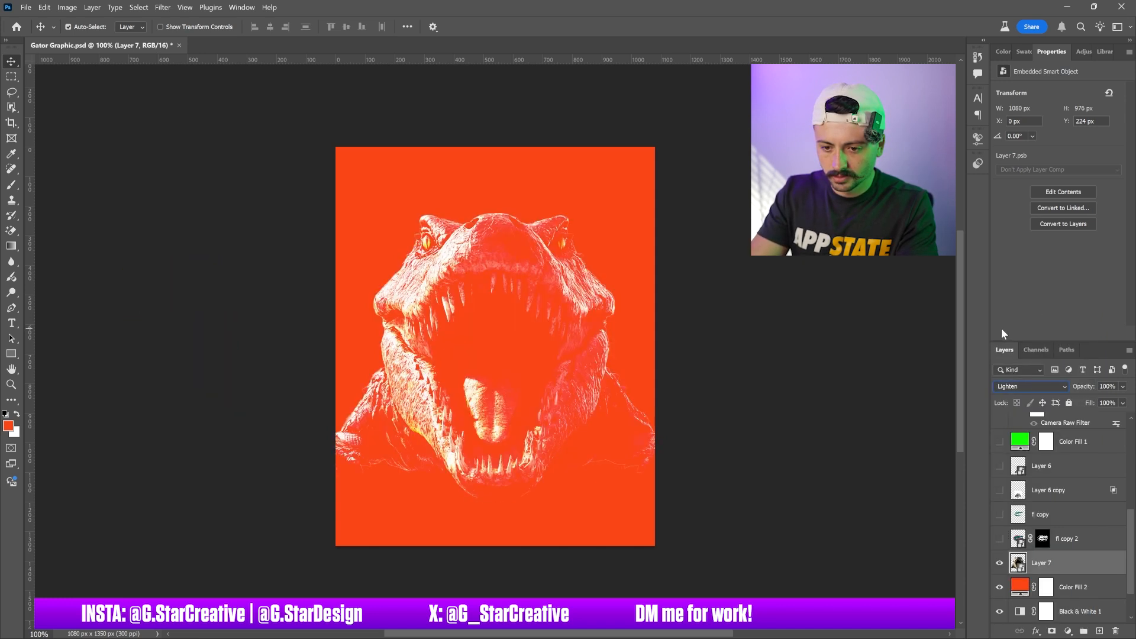
pyautogui.press('Down')
pyautogui.press('Down')
pyautogui.press('Down')
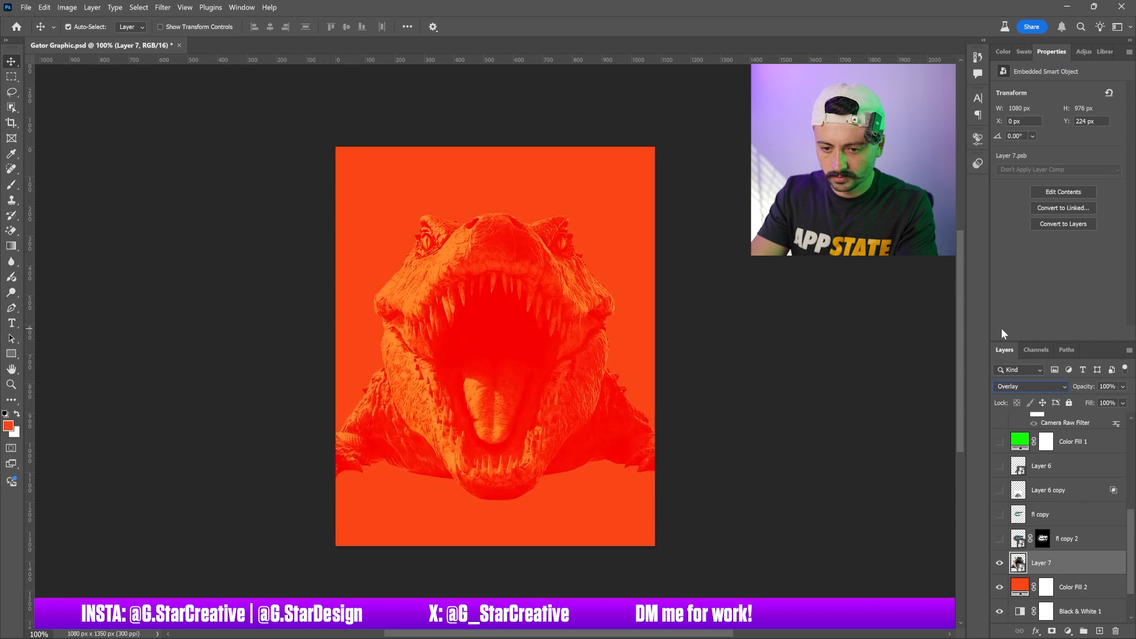
pyautogui.press('Down')
pyautogui.press('Down')
pyautogui.press('Down')
pyautogui.press('Down')
pyautogui.press('Down')
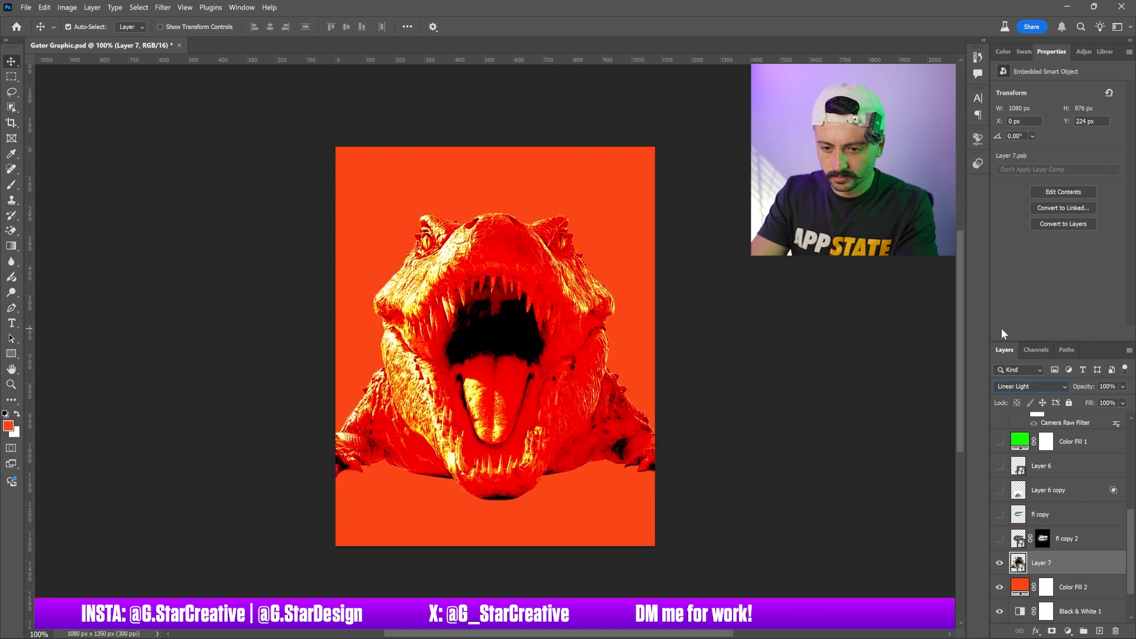
pyautogui.press('Down')
pyautogui.press('Down')
pyautogui.press('Down')
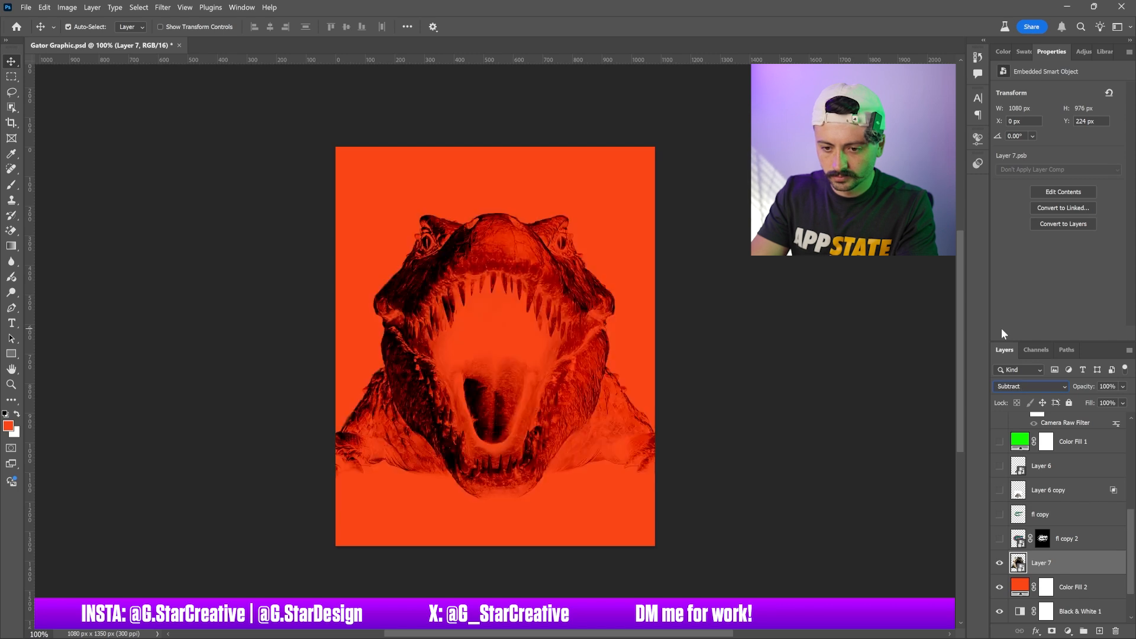
pyautogui.press('Up')
pyautogui.press('Down')
pyautogui.press('Down')
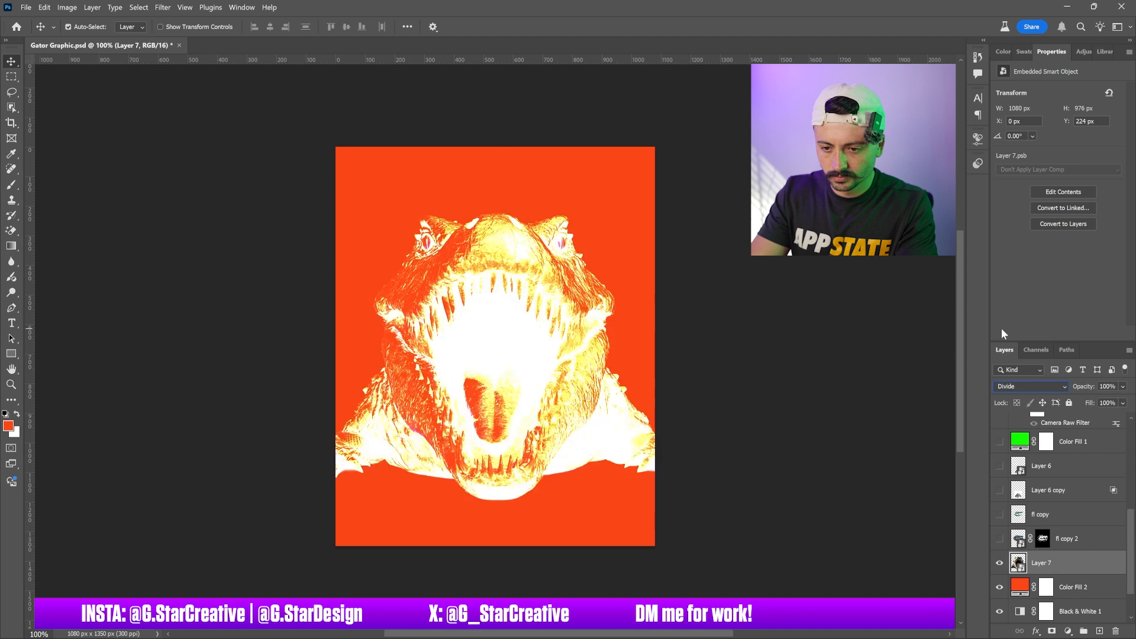
pyautogui.press('Up')
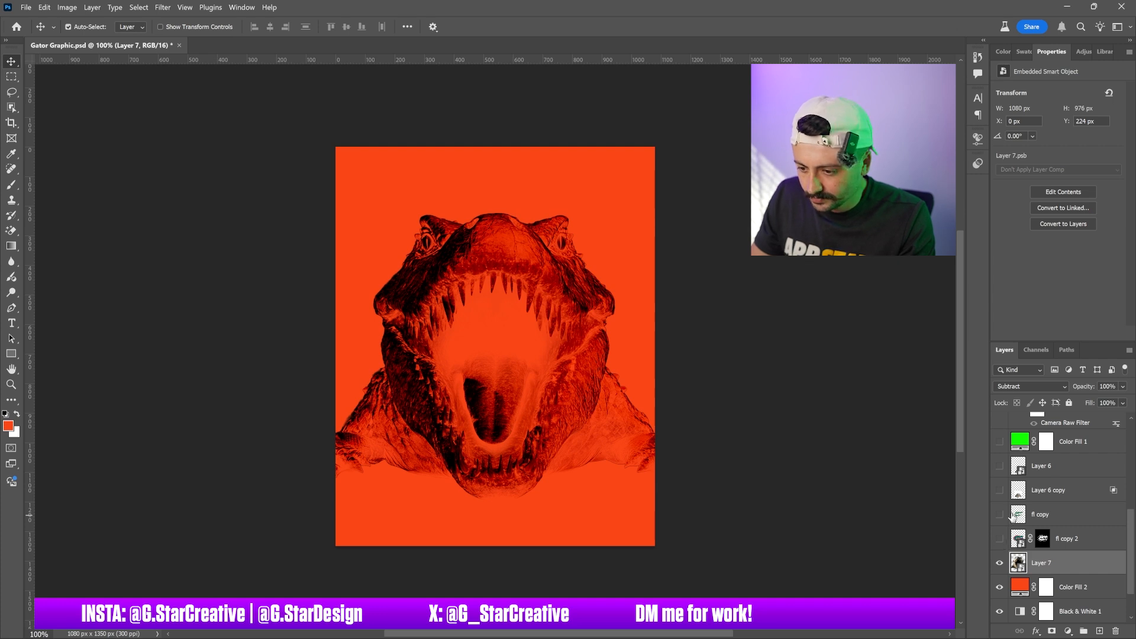
# Collapse the smart filter lists of Layers 5, 4, 3 and 2 in the layer stack
pyautogui.scroll(5, 1013, 516)
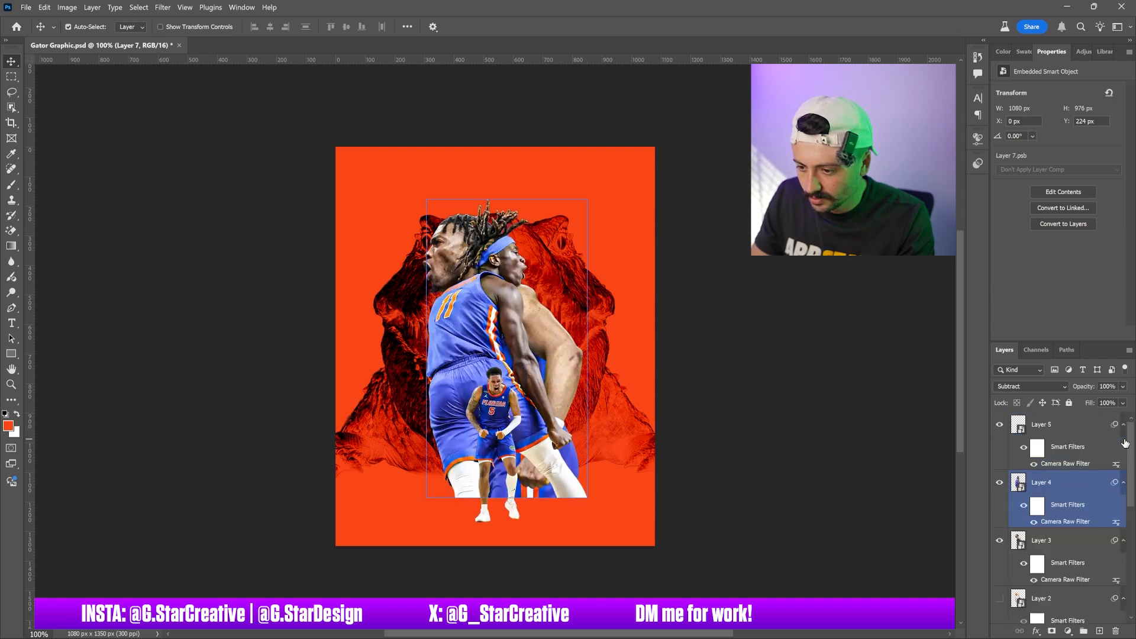
pyautogui.click(1124, 483)
pyautogui.click(1123, 425)
pyautogui.click(1124, 474)
pyautogui.click(1123, 498)
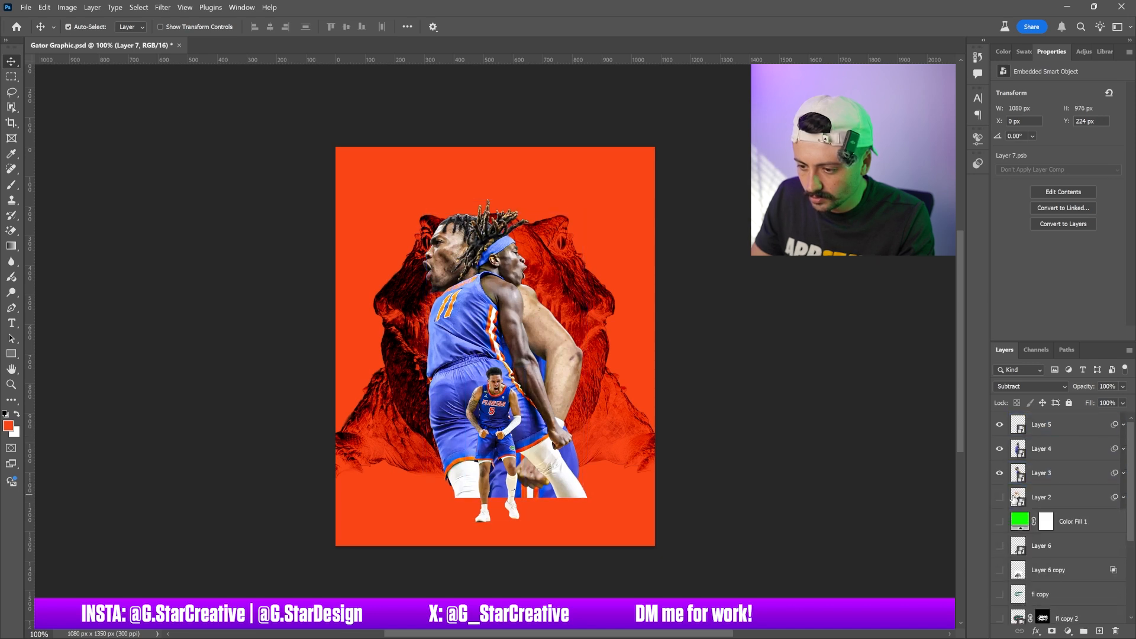
# Select the small front player on Layer 5 and scale him down to about 45%
pyautogui.click(499, 416)
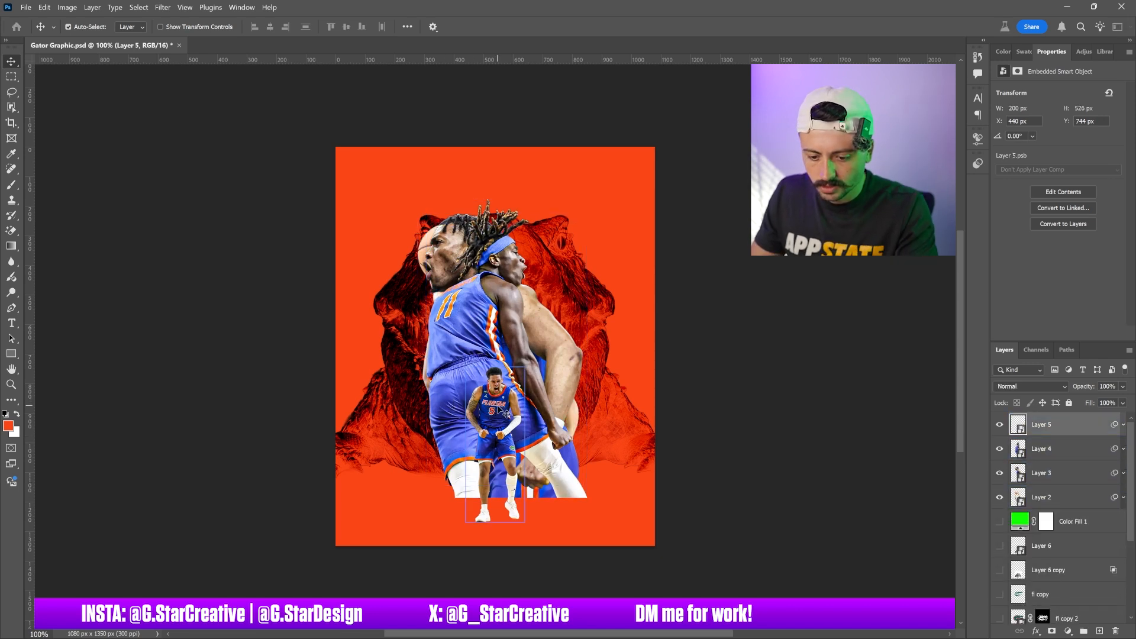
pyautogui.hotkey('ctrl', 't')
pyautogui.press('Return')
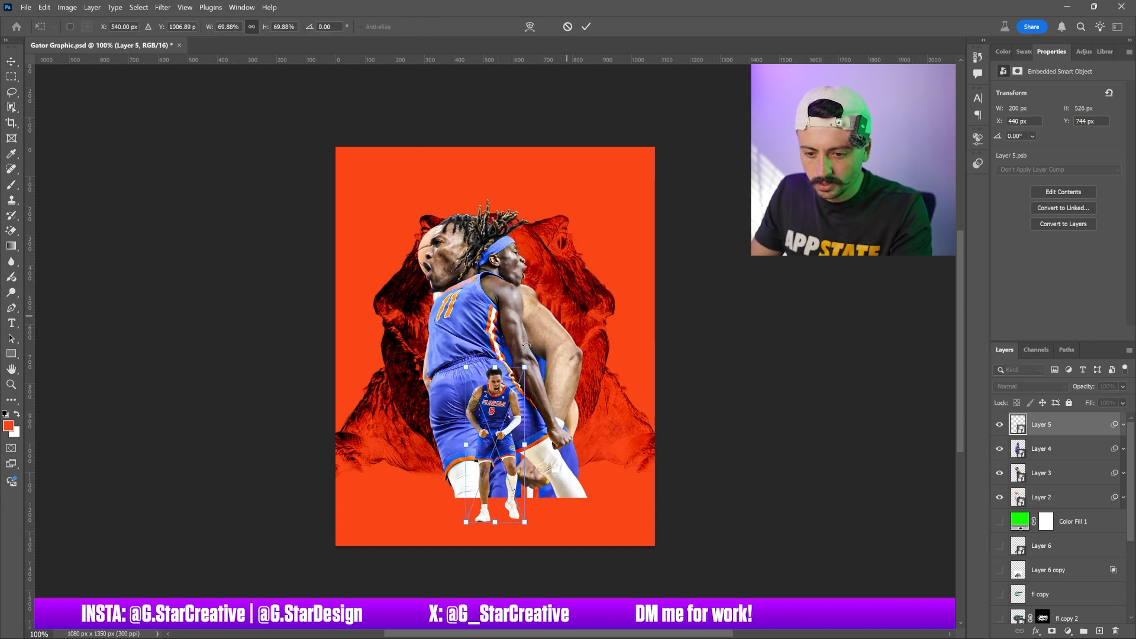
pyautogui.moveTo(490, 366); pyautogui.dragTo(497, 421)
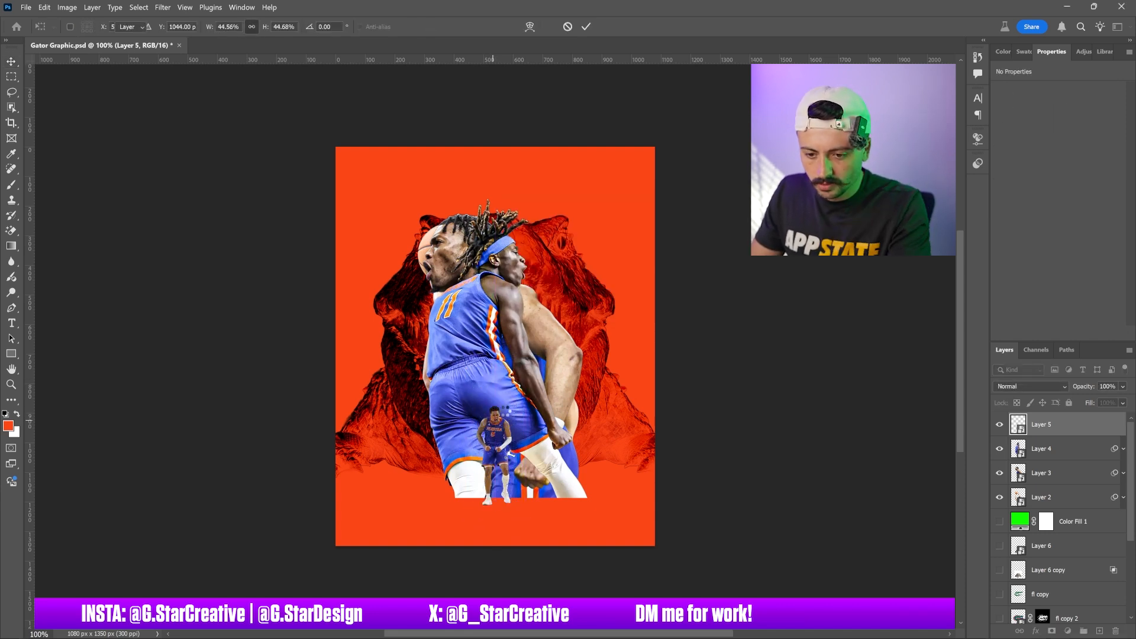
pyautogui.press('Return')
# Move the Layer 4 player to the right, resize him and rotate about 8.5 degrees beside the lead player
pyautogui.moveTo(465, 346); pyautogui.dragTo(532, 357)
pyautogui.hotkey('ctrl', 't')
pyautogui.click(648, 264)
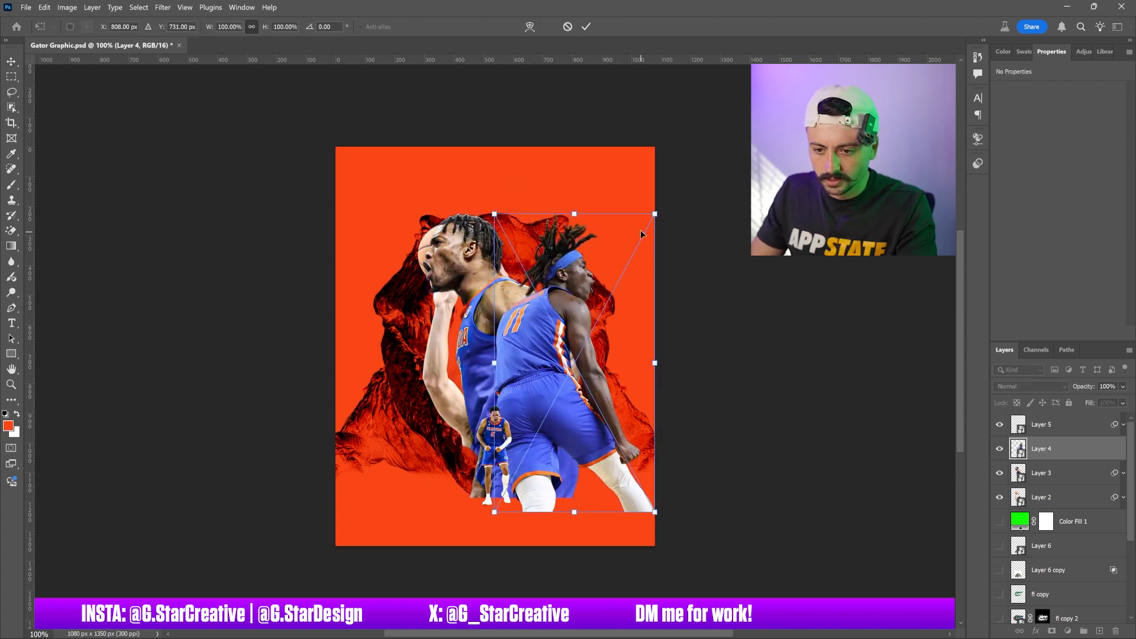
pyautogui.moveTo(657, 214); pyautogui.dragTo(696, 136)
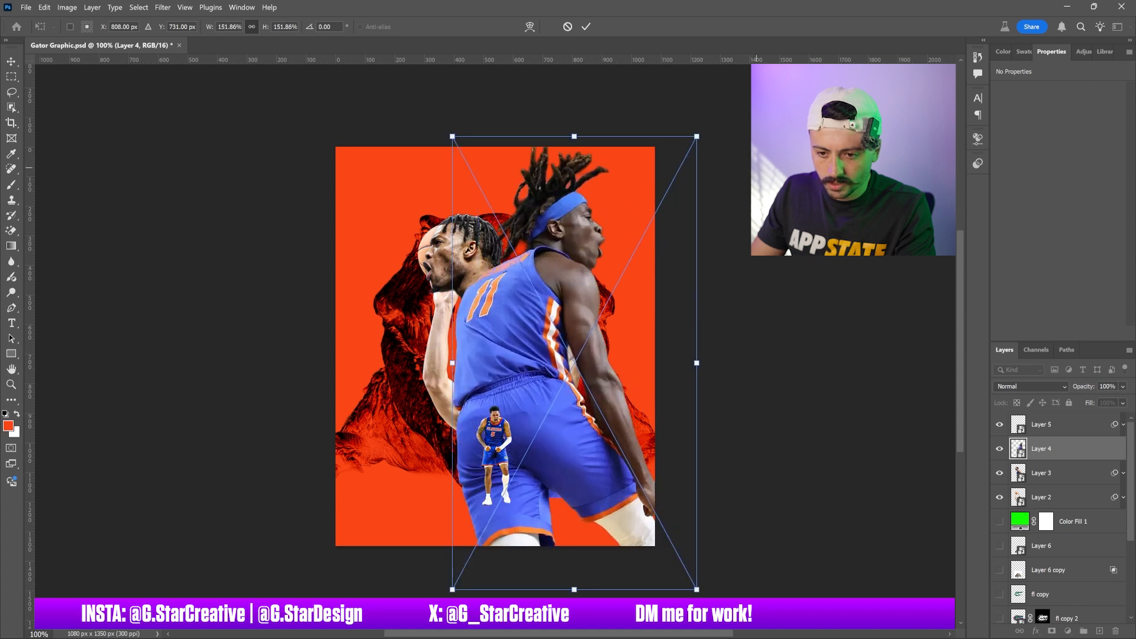
pyautogui.moveTo(696, 136); pyautogui.dragTo(621, 278)
pyautogui.moveTo(581, 357)
pyautogui.mouseDown()
pyautogui.moveTo(545, 384)
pyautogui.moveTo(561, 366)
pyautogui.mouseUp()
pyautogui.moveTo(624, 323)
pyautogui.mouseDown()
pyautogui.moveTo(646, 320)
pyautogui.moveTo(617, 336)
pyautogui.moveTo(628, 300)
pyautogui.mouseUp()
pyautogui.moveTo(558, 357); pyautogui.dragTo(571, 349)
pyautogui.press('Return')
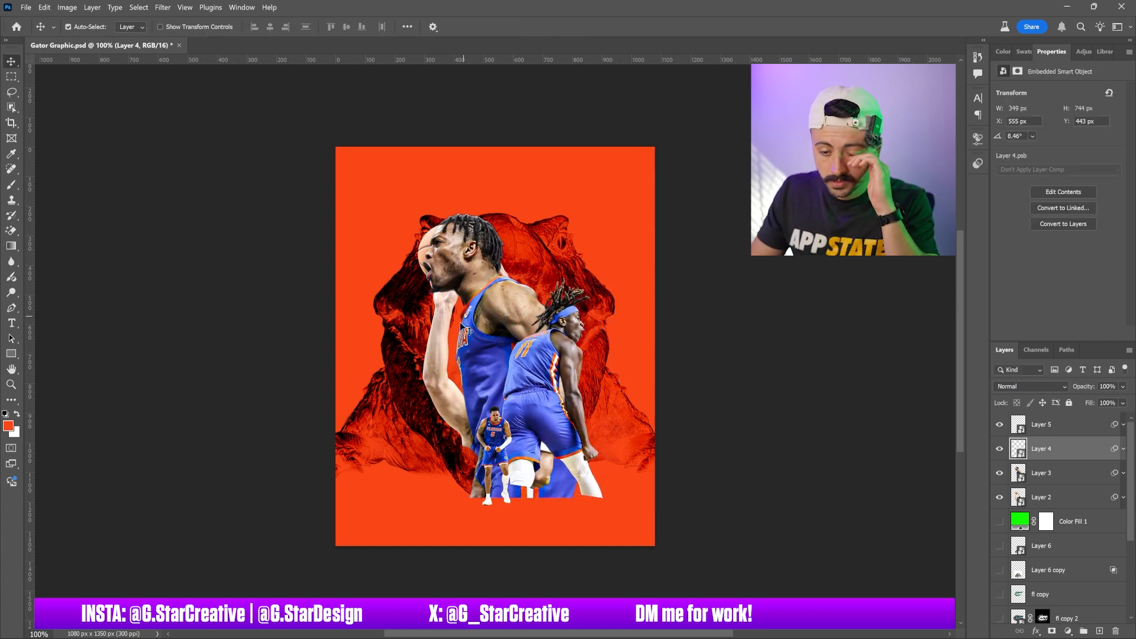
# Enlarge the Layer 3 player, rotate him about -2.3 degrees and place him at the front left
pyautogui.moveTo(441, 371); pyautogui.dragTo(466, 305)
pyautogui.click(471, 310)
pyautogui.hotkey('ctrl', 't')
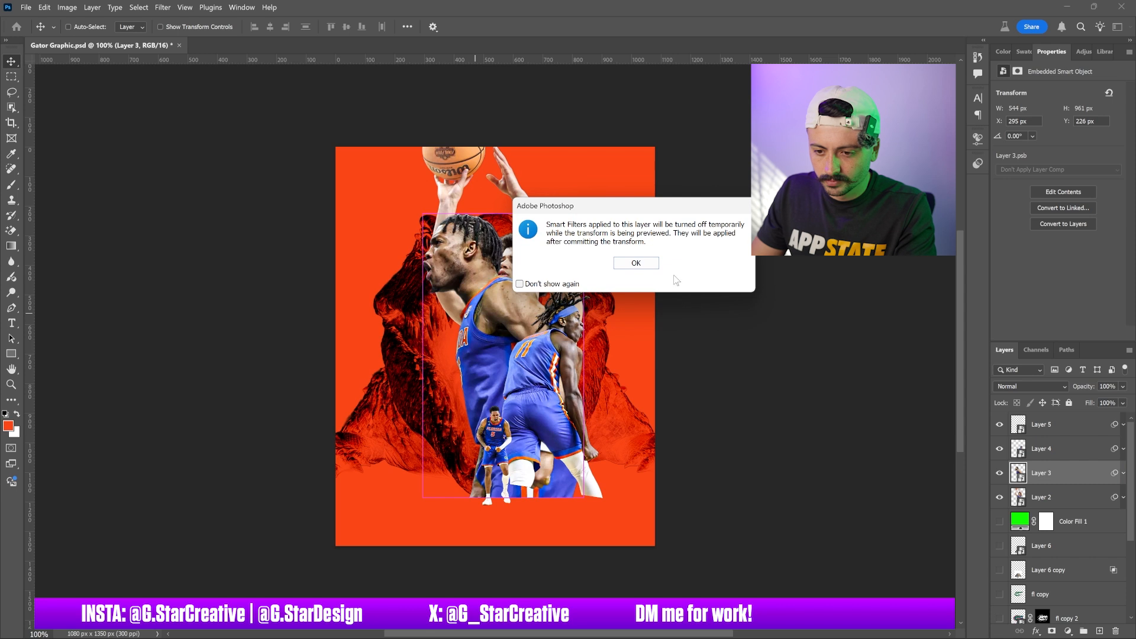
pyautogui.click(654, 264)
pyautogui.moveTo(584, 215); pyautogui.dragTo(568, 242)
pyautogui.moveTo(537, 300); pyautogui.dragTo(501, 300)
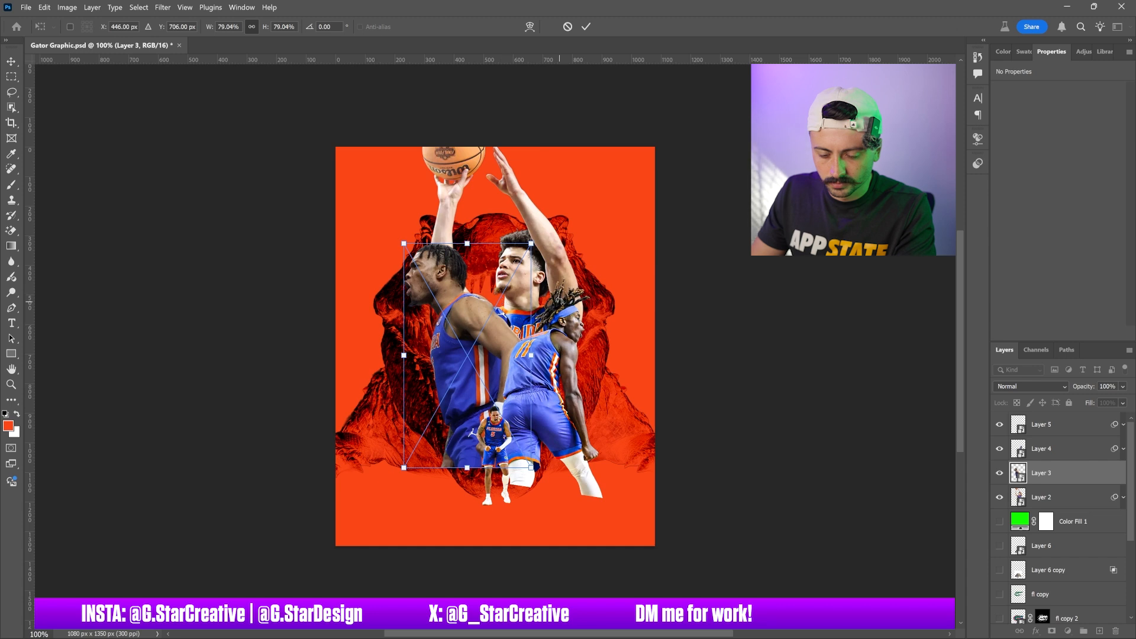
pyautogui.moveTo(561, 258); pyautogui.dragTo(559, 269)
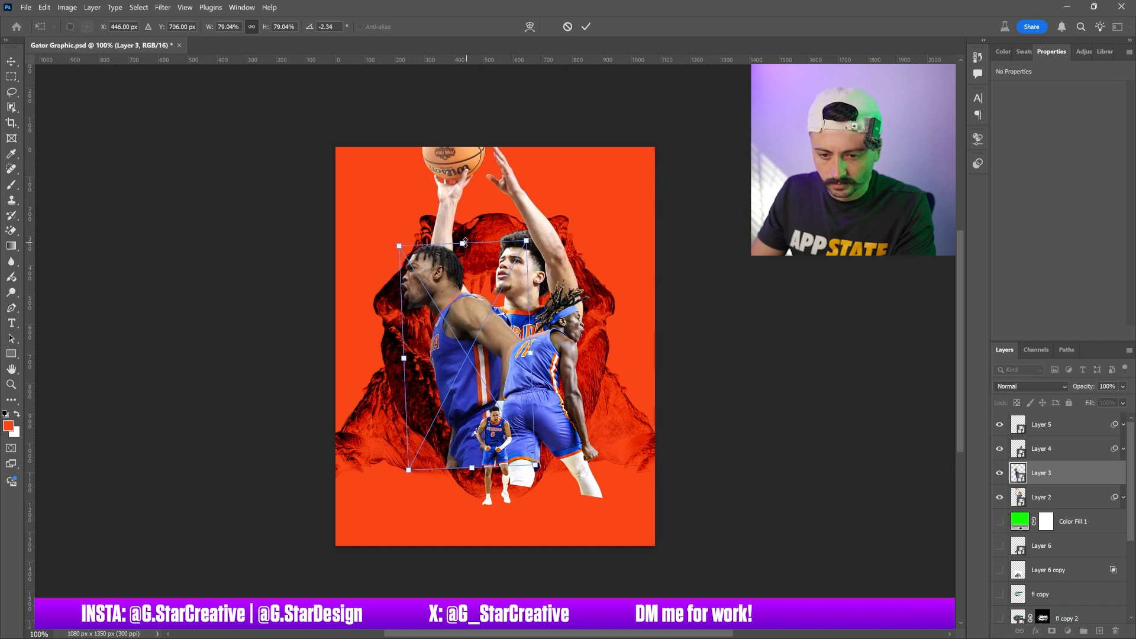
pyautogui.moveTo(400, 244); pyautogui.dragTo(375, 207)
pyautogui.moveTo(462, 297); pyautogui.dragTo(468, 304)
pyautogui.press('Return')
# Scale the Layer 2 shooting player and move him up behind the others near the top
pyautogui.keyDown('ctrl'); pyautogui.click(530, 278); pyautogui.keyUp('ctrl')
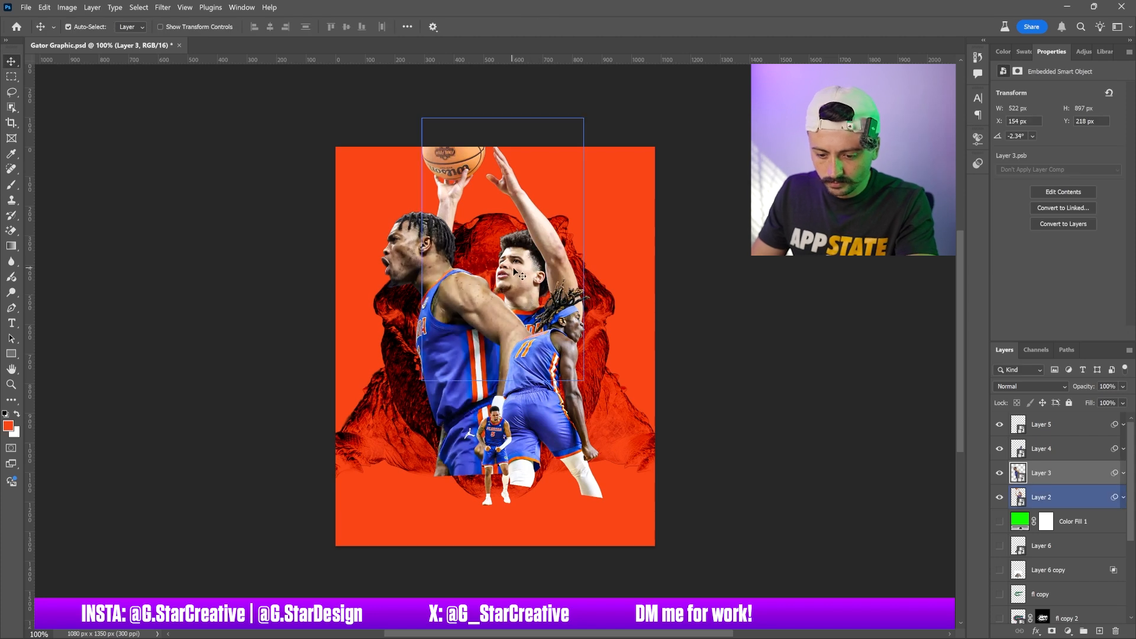
pyautogui.hotkey('ctrl', 't')
pyautogui.press('Return')
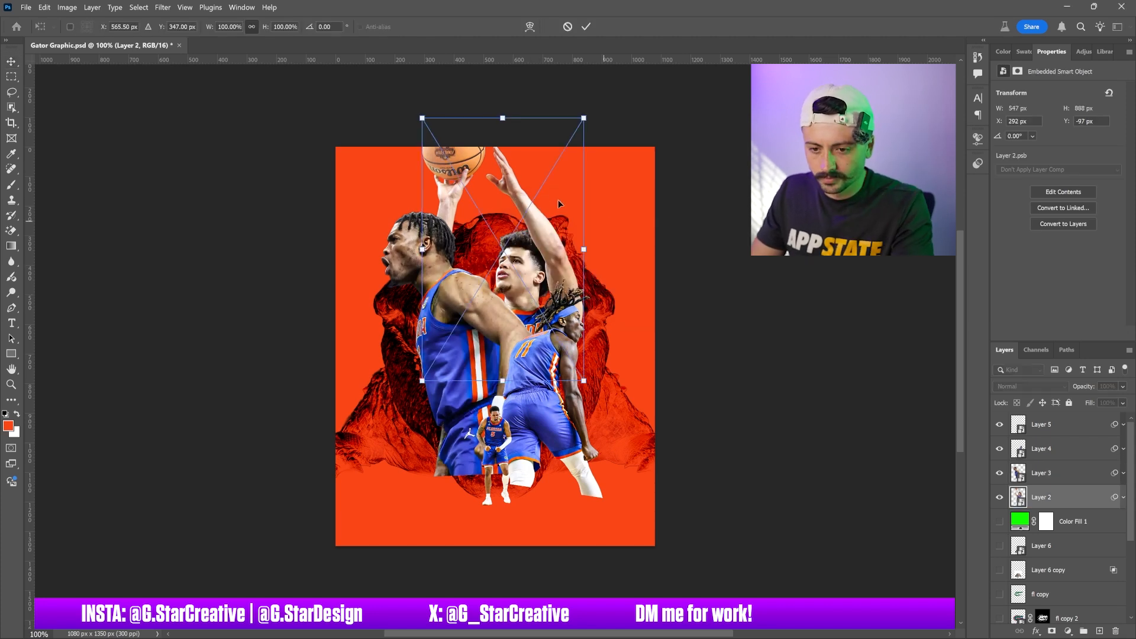
pyautogui.moveTo(576, 117); pyautogui.dragTo(557, 159)
pyautogui.moveTo(538, 252); pyautogui.dragTo(558, 260)
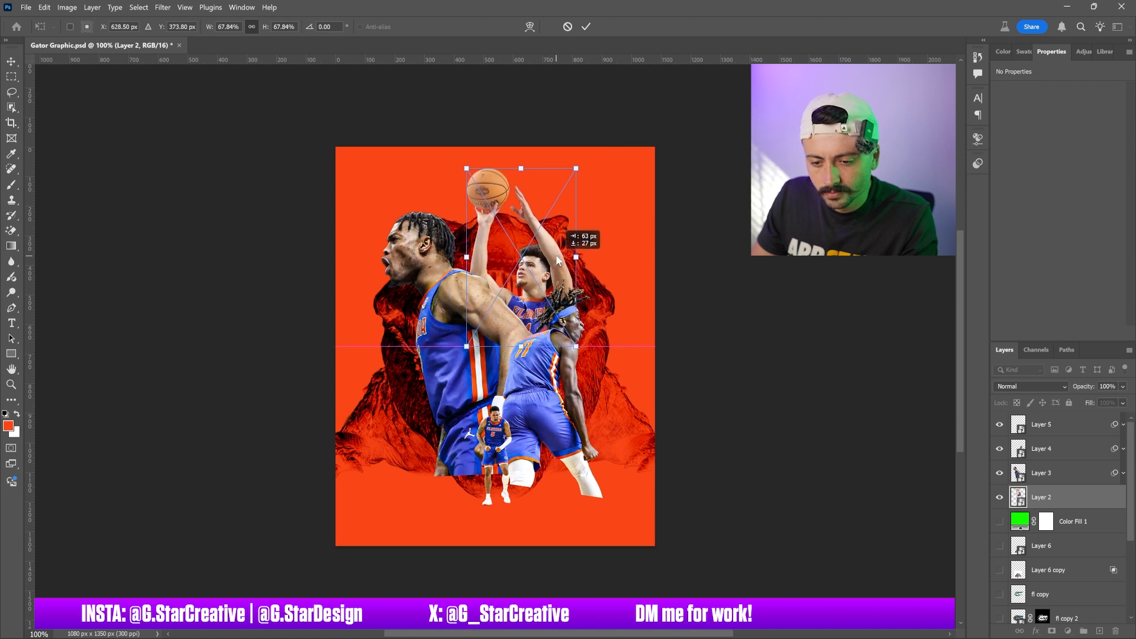
pyautogui.moveTo(557, 258); pyautogui.dragTo(557, 259)
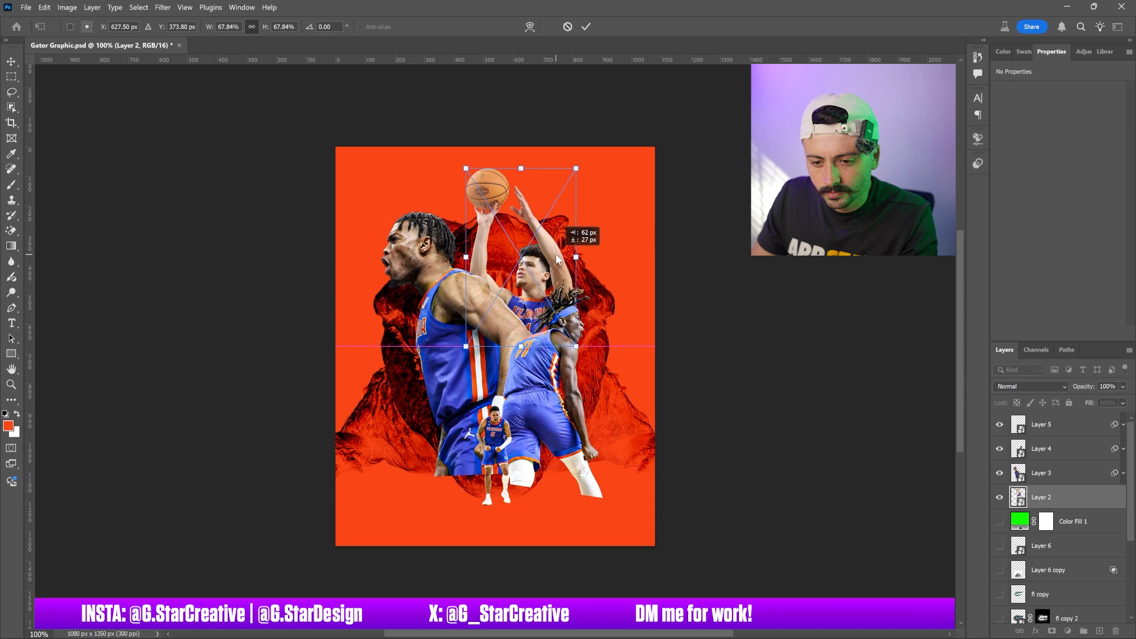
pyautogui.moveTo(556, 259); pyautogui.dragTo(556, 258)
pyautogui.moveTo(575, 169); pyautogui.dragTo(592, 140)
pyautogui.moveTo(537, 244); pyautogui.dragTo(532, 217)
pyautogui.press('Return')
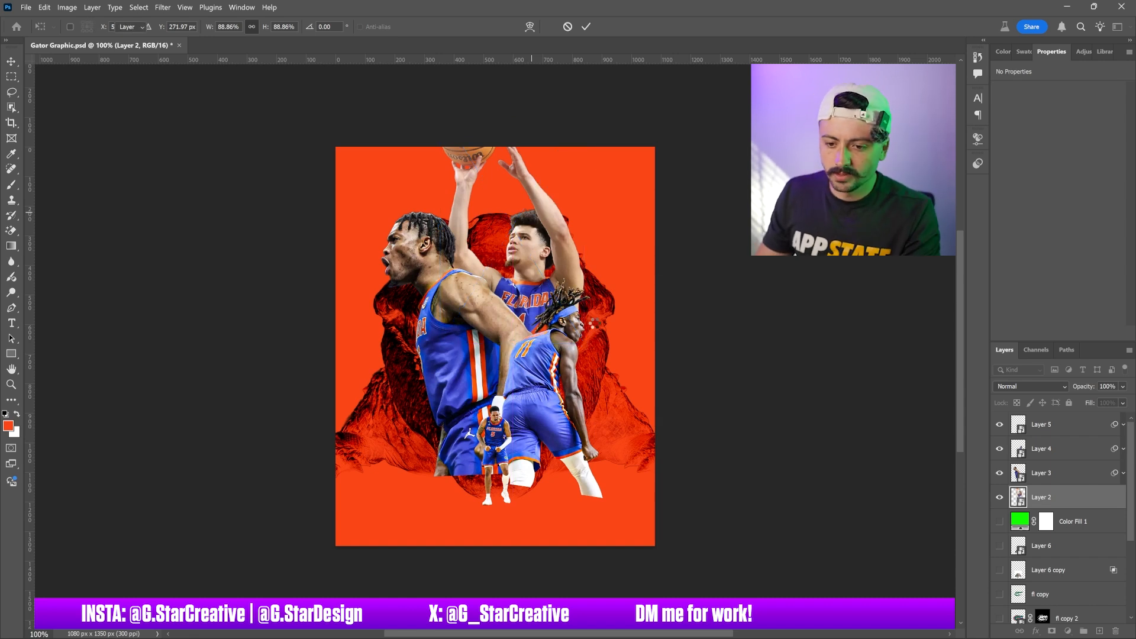
# Shrink the Layer 3 player to about 70% and reposition him left of centre
pyautogui.click(447, 310)
pyautogui.hotkey('ctrl', 't')
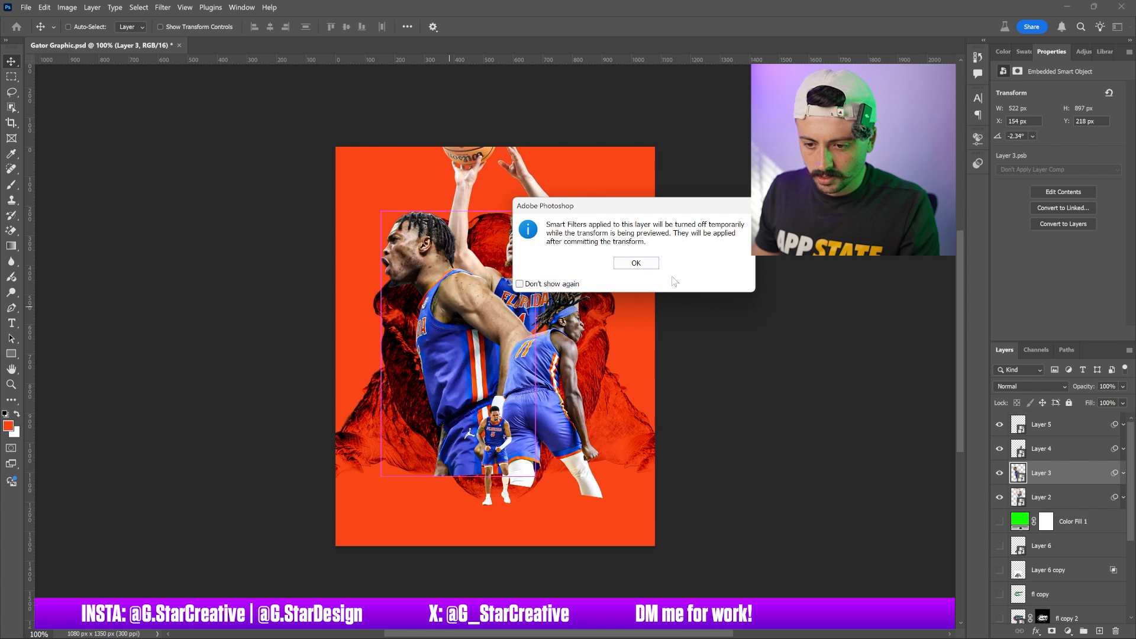
pyautogui.click(636, 263)
pyautogui.moveTo(379, 210); pyautogui.dragTo(416, 272)
pyautogui.moveTo(497, 301); pyautogui.dragTo(507, 304)
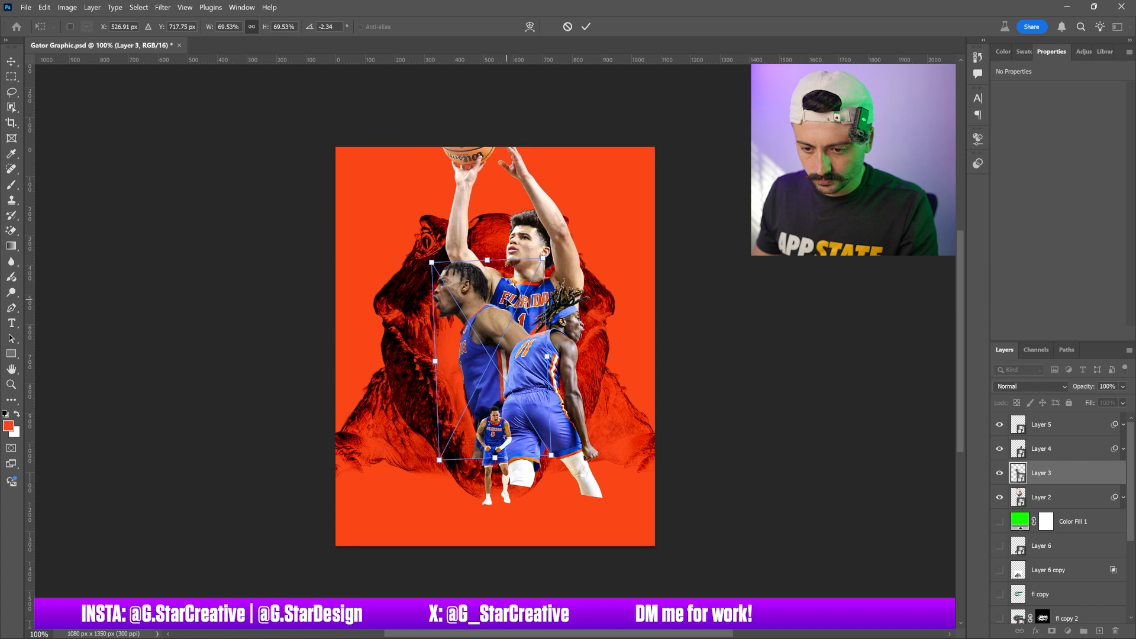
pyautogui.press('Return')
# Shrink the Layer 4 player to about 58% and nudge him into place on the right
pyautogui.moveTo(525, 368); pyautogui.dragTo(534, 341)
pyautogui.hotkey('ctrl', 't')
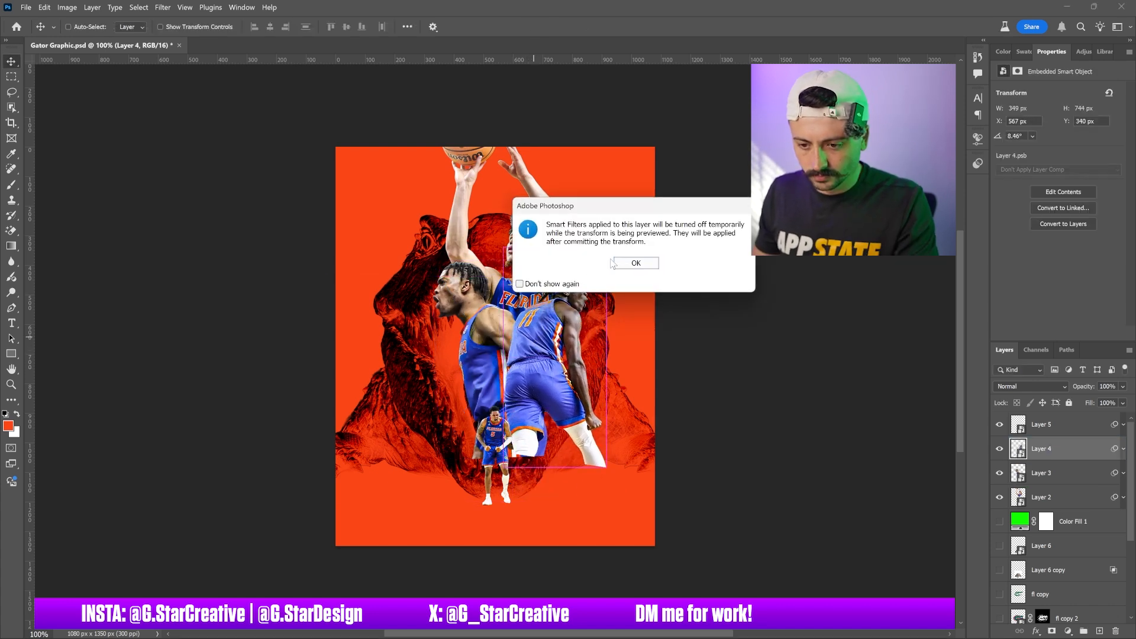
pyautogui.click(641, 261)
pyautogui.moveTo(636, 257); pyautogui.dragTo(619, 282)
pyautogui.moveTo(580, 322); pyautogui.dragTo(573, 315)
pyautogui.hotkey('shift', 'Right')
pyautogui.moveTo(601, 351); pyautogui.dragTo(597, 356)
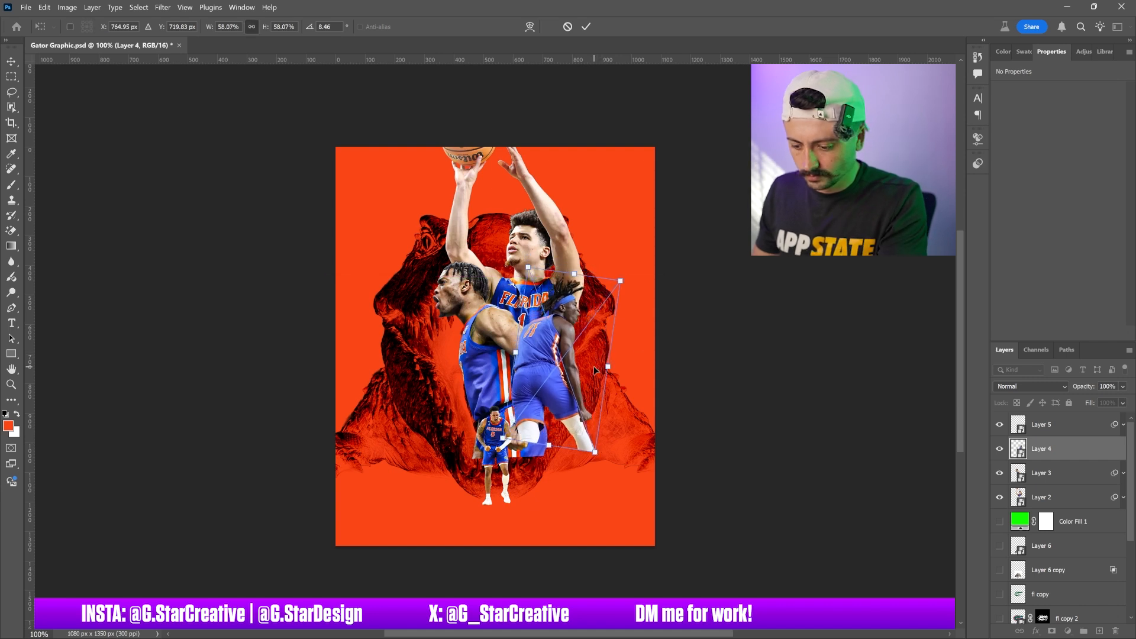
pyautogui.press('Return')
# Nudge the Layer 4 player slightly upward and open Free Transform on the small Layer 5 player
pyautogui.moveTo(506, 443); pyautogui.dragTo(536, 425)
pyautogui.hotkey('ctrl', 't')
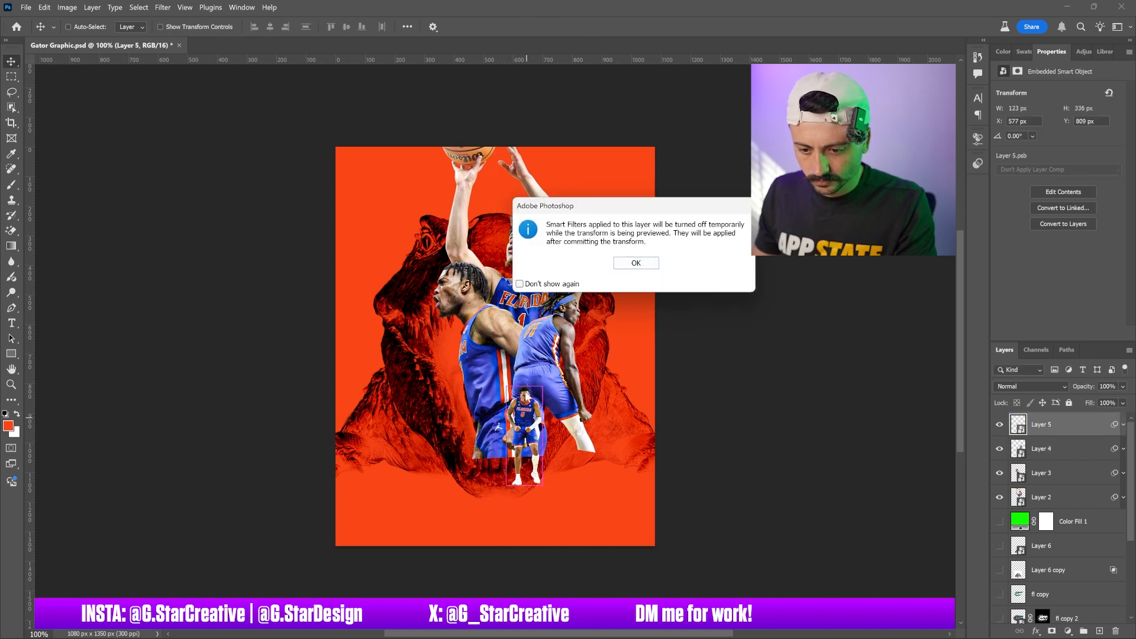
pyautogui.press('Return')
pyautogui.moveTo(524, 385); pyautogui.dragTo(525, 387)
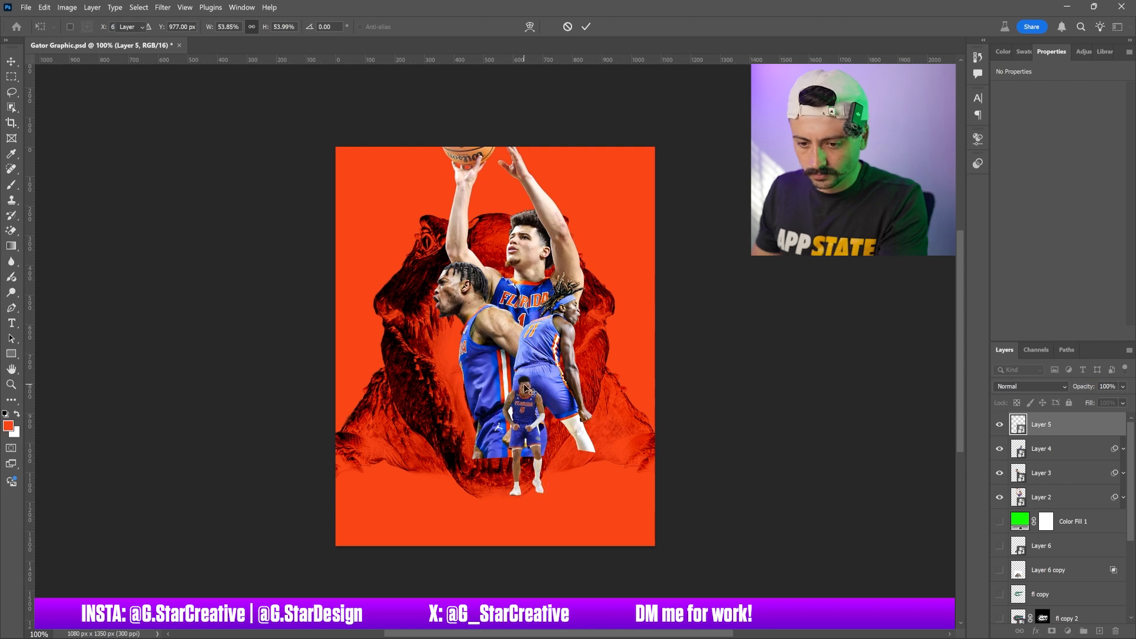
# Select Layers 2 through 5, move the player group down together and scale it up to about 104%
pyautogui.keyDown('shift'); pyautogui.click(1042, 498); pyautogui.keyUp('shift')
pyautogui.moveTo(506, 269)
pyautogui.mouseDown()
pyautogui.moveTo(497, 283)
pyautogui.moveTo(504, 270)
pyautogui.mouseUp()
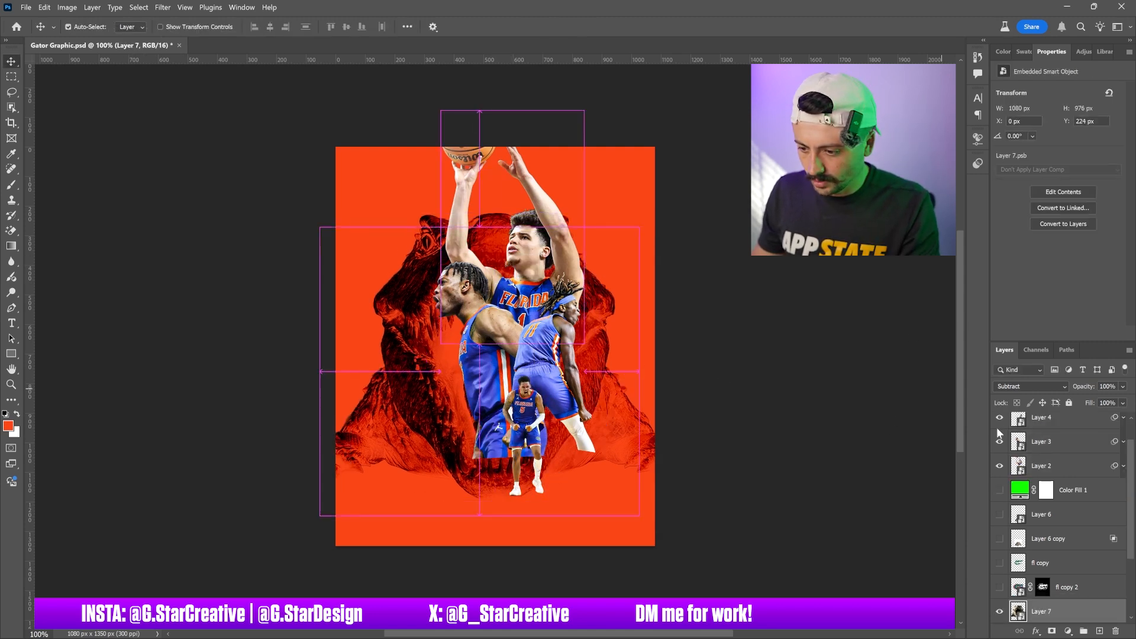
pyautogui.click(1063, 465)
pyautogui.scroll(1, 1063, 461)
pyautogui.keyDown('shift'); pyautogui.click(1047, 424); pyautogui.keyUp('shift')
pyautogui.moveTo(553, 324); pyautogui.dragTo(554, 355)
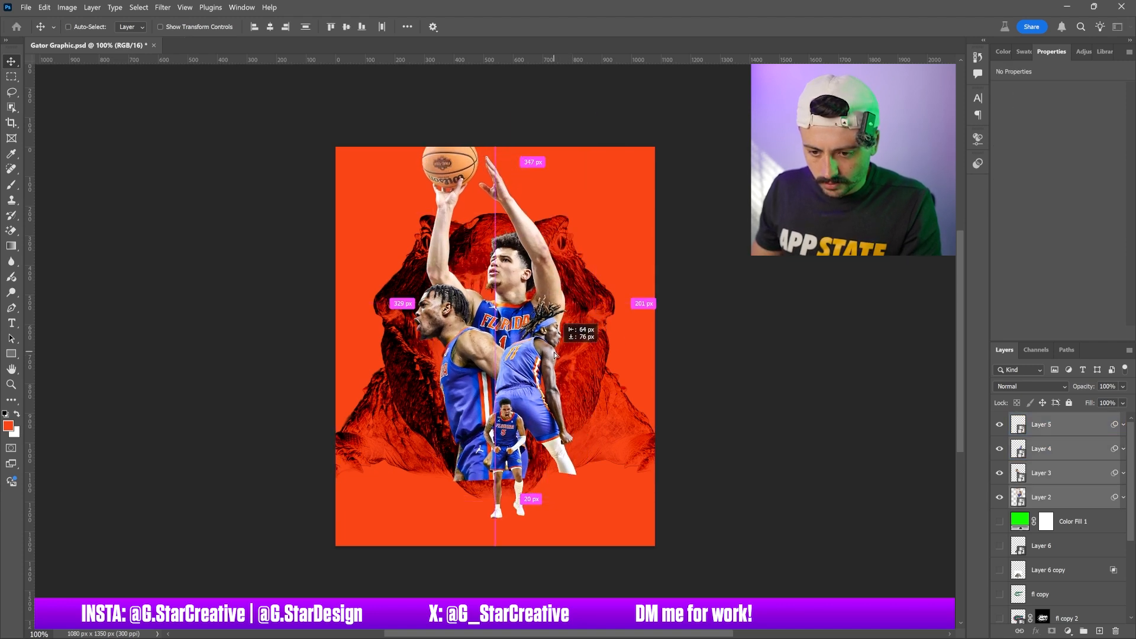
pyautogui.moveTo(554, 355); pyautogui.dragTo(555, 355)
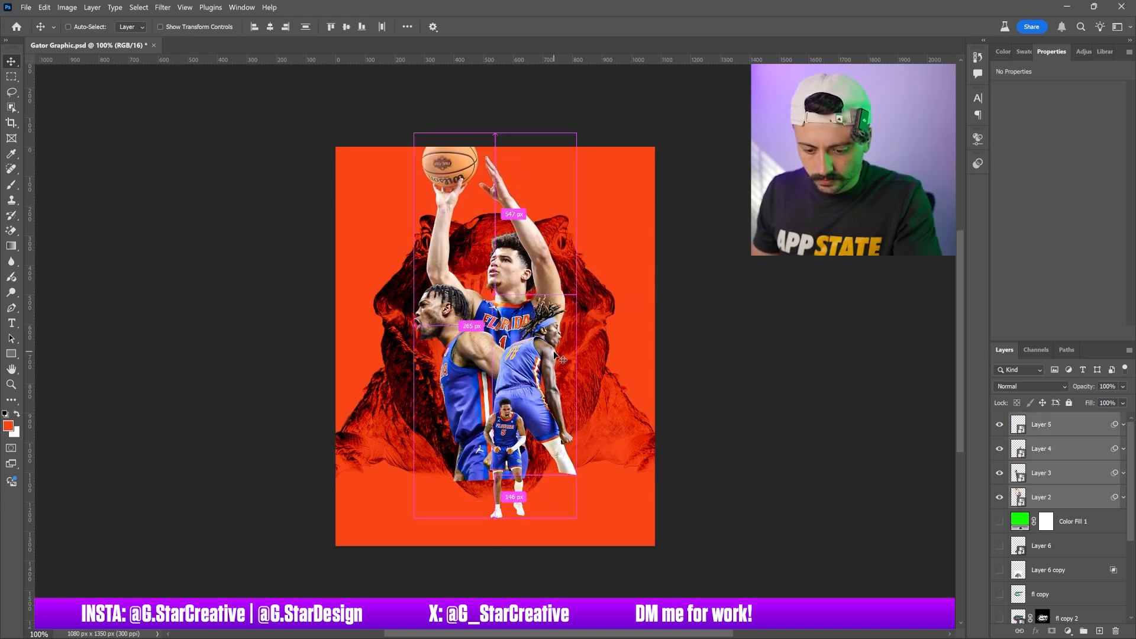
pyautogui.hotkey('ctrl', 't')
pyautogui.click(629, 261)
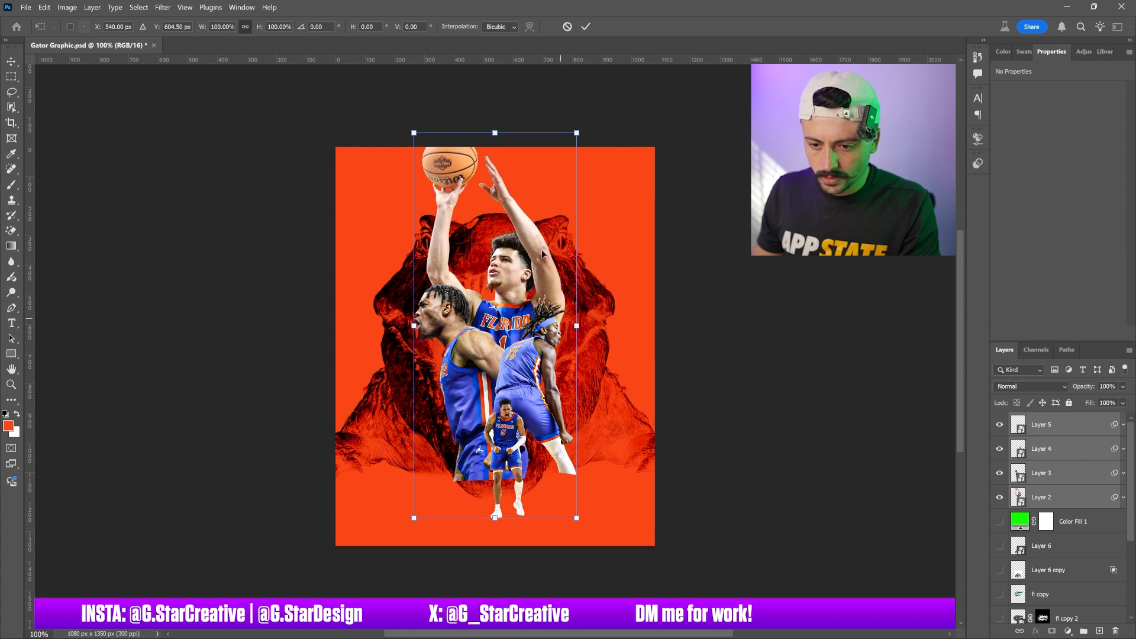
pyautogui.moveTo(576, 130); pyautogui.dragTo(590, 127)
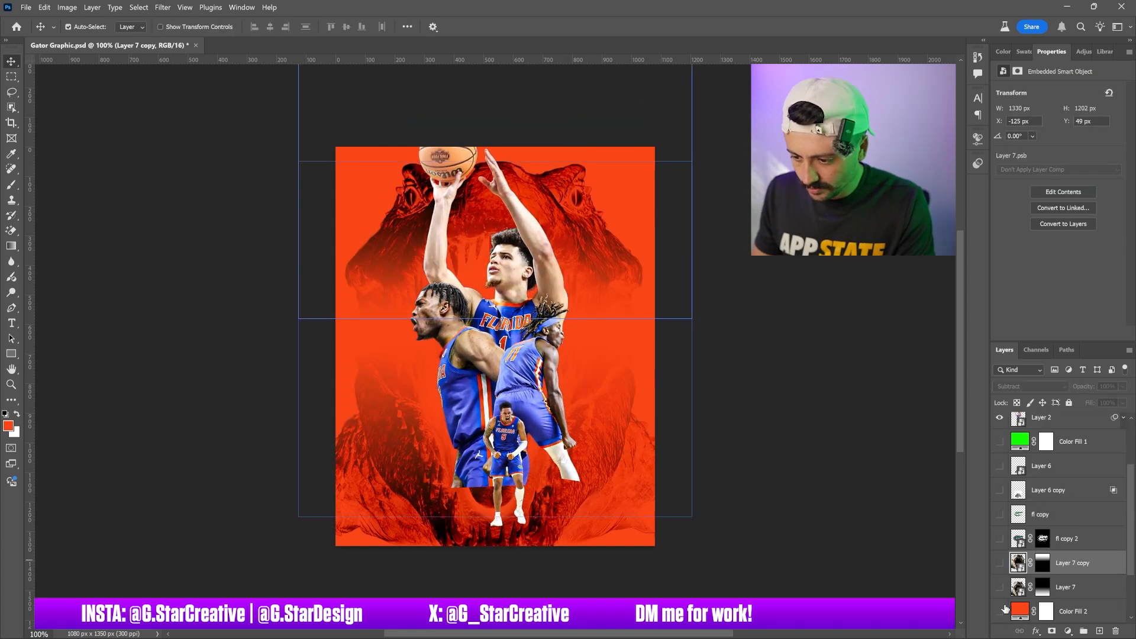
# Toggle background layer visibility to show the orange fill and the small Layer 6 alligator
pyautogui.click(1000, 610)
pyautogui.click(999, 490)
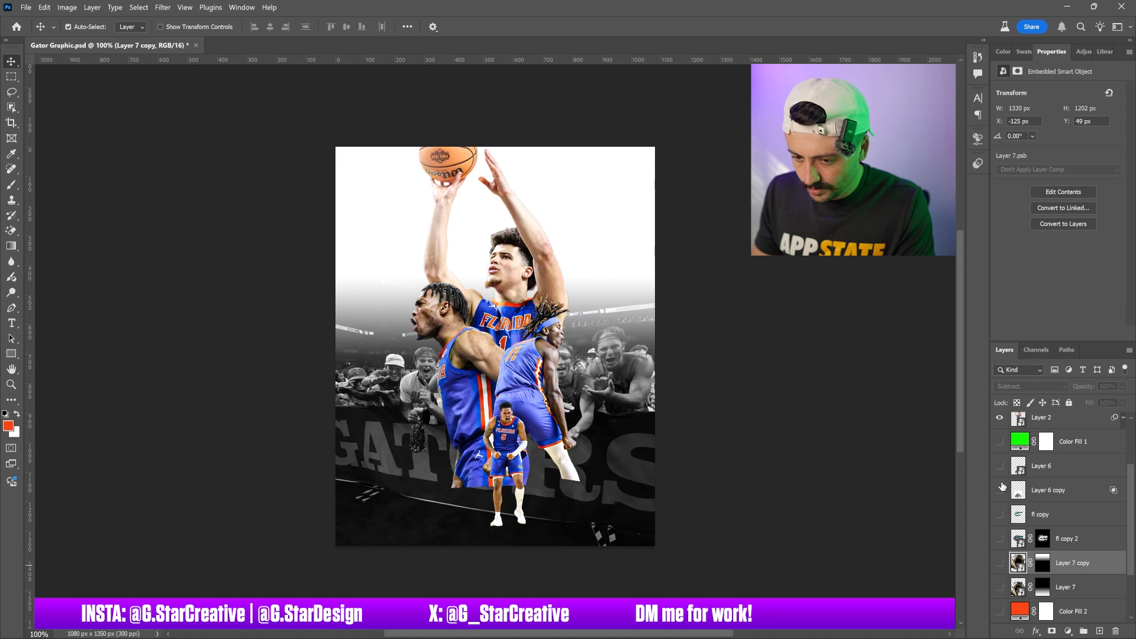
pyautogui.click(999, 610)
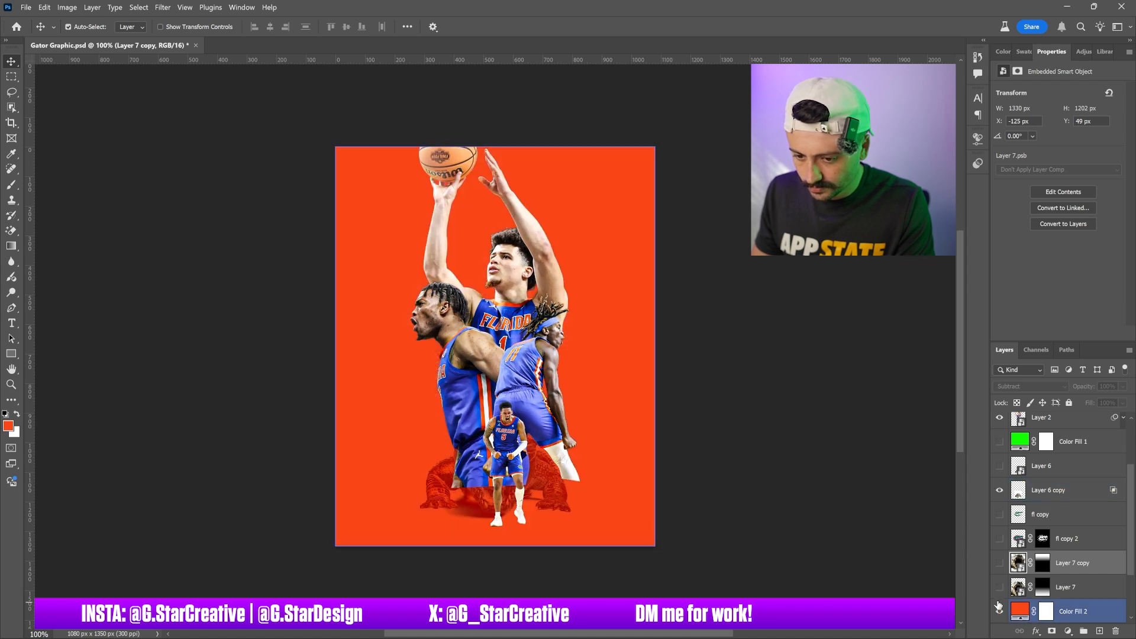
pyautogui.click(999, 490)
pyautogui.click(999, 466)
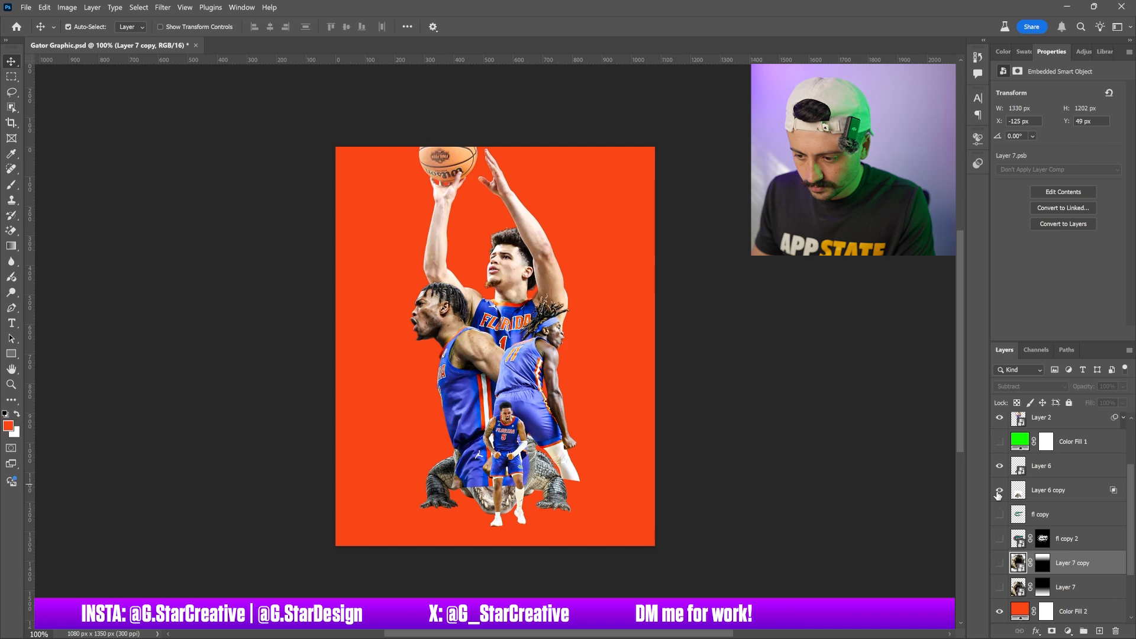
# Scale the Layer 6 alligator to about 65% and place it at the bottom left beside the small player
pyautogui.click(1052, 473)
pyautogui.moveTo(699, 491); pyautogui.dragTo(647, 497)
pyautogui.hotkey('ctrl', 't')
pyautogui.moveTo(514, 368); pyautogui.dragTo(485, 396)
pyautogui.moveTo(467, 447); pyautogui.dragTo(471, 480)
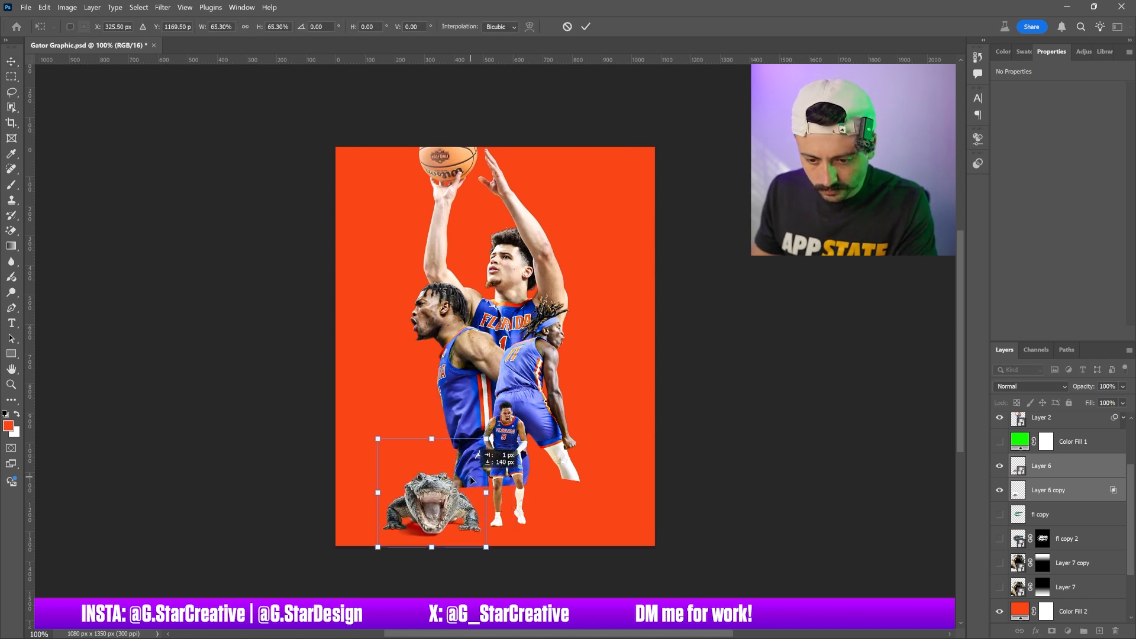
pyautogui.moveTo(470, 476); pyautogui.dragTo(471, 474)
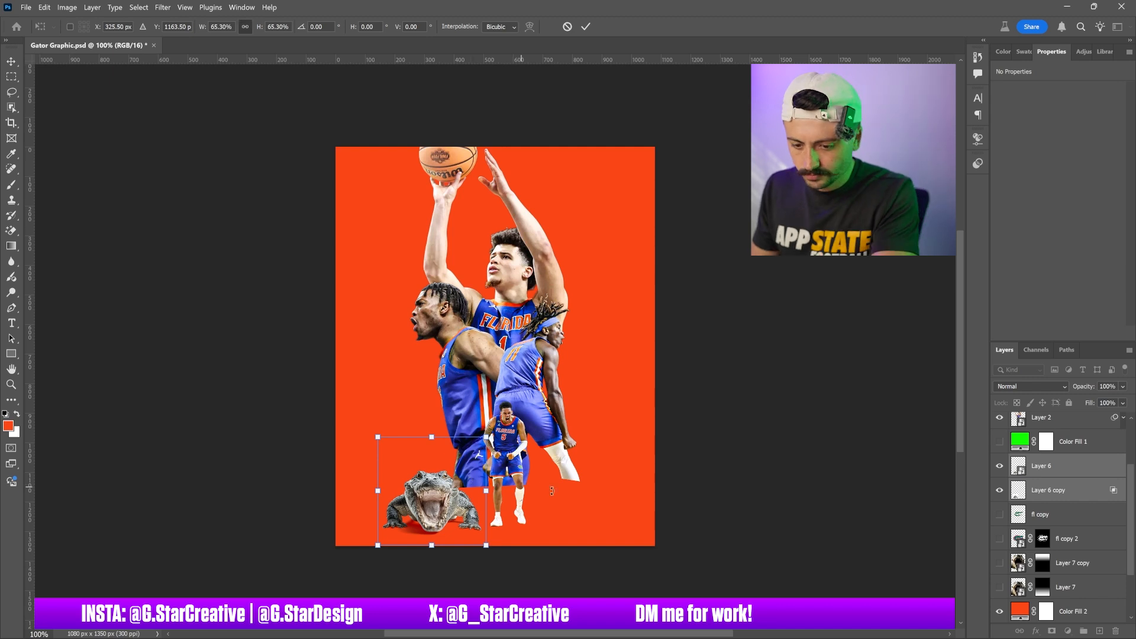
pyautogui.press('Return')
# Switch to Discord, review the Midjourney alligator variations and upscale the third one
pyautogui.click(673, 631)
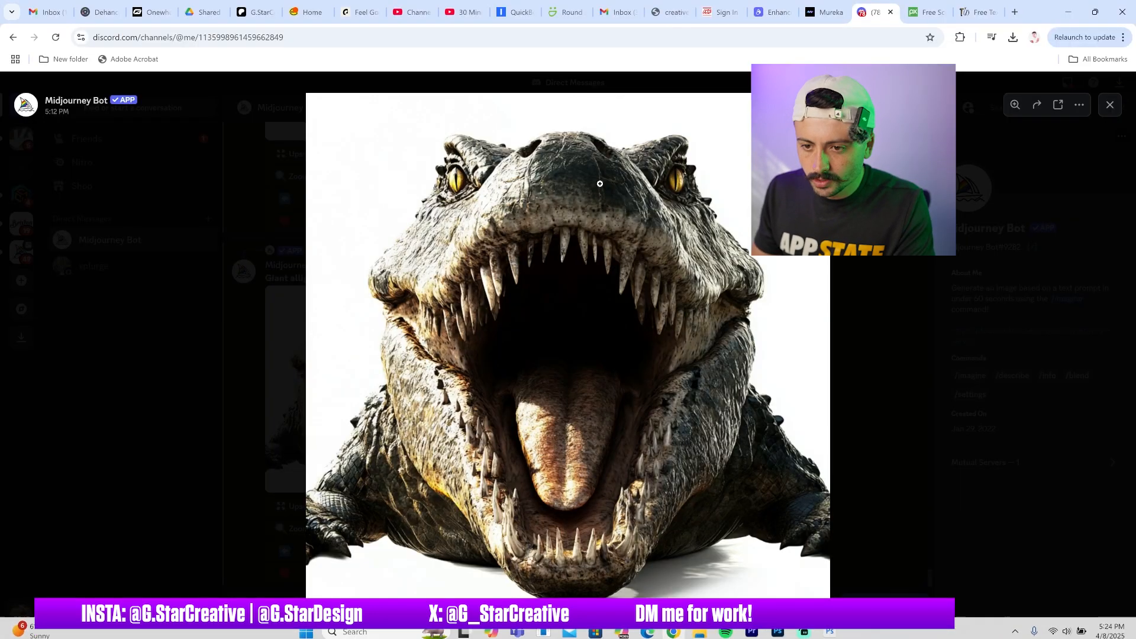
pyautogui.press('Escape')
pyautogui.scroll(6, 565, 372)
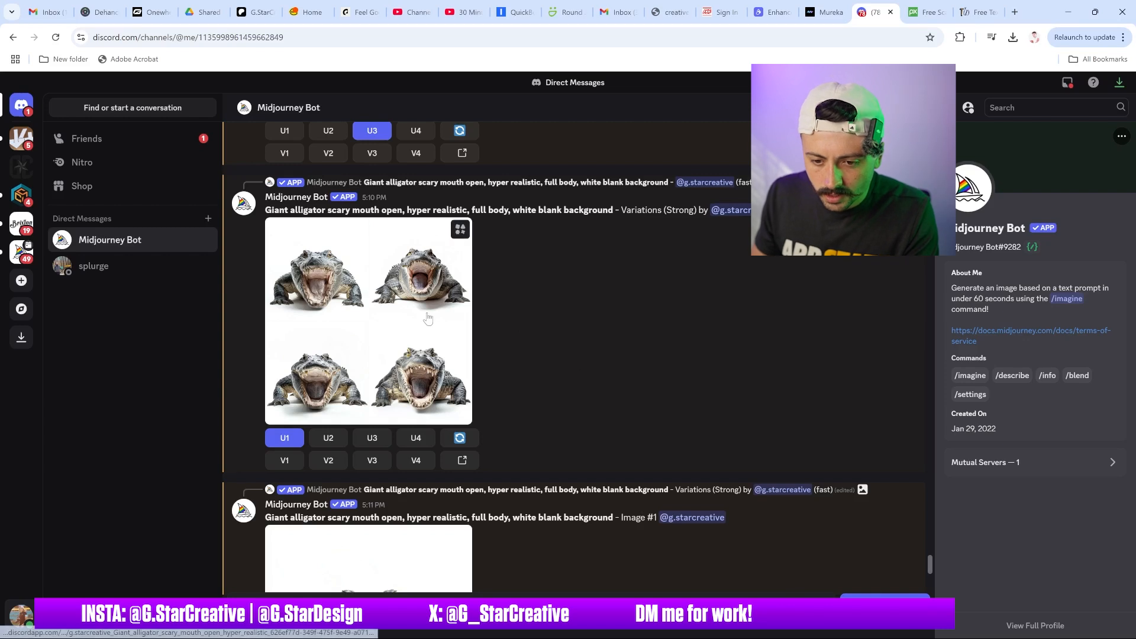
pyautogui.click(427, 318)
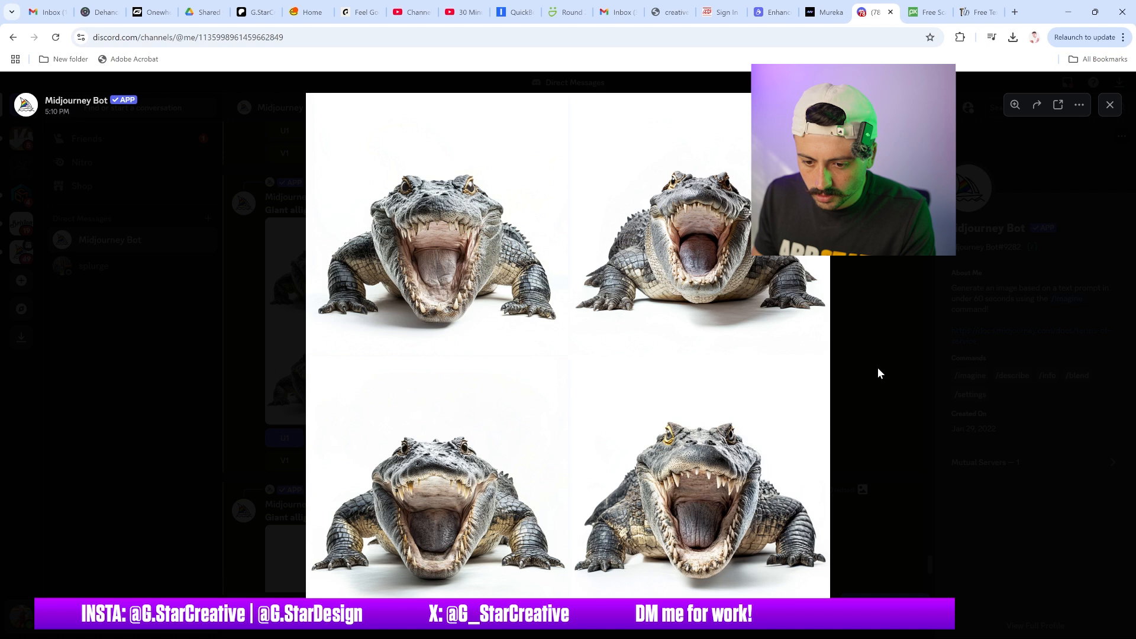
pyautogui.click(877, 366)
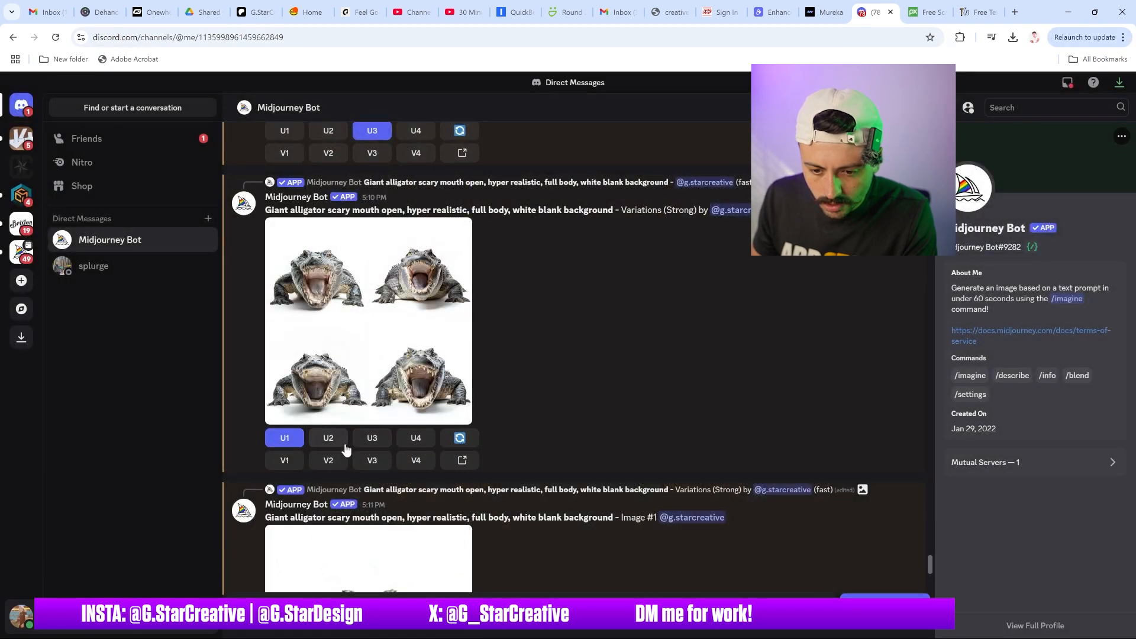
pyautogui.click(370, 442)
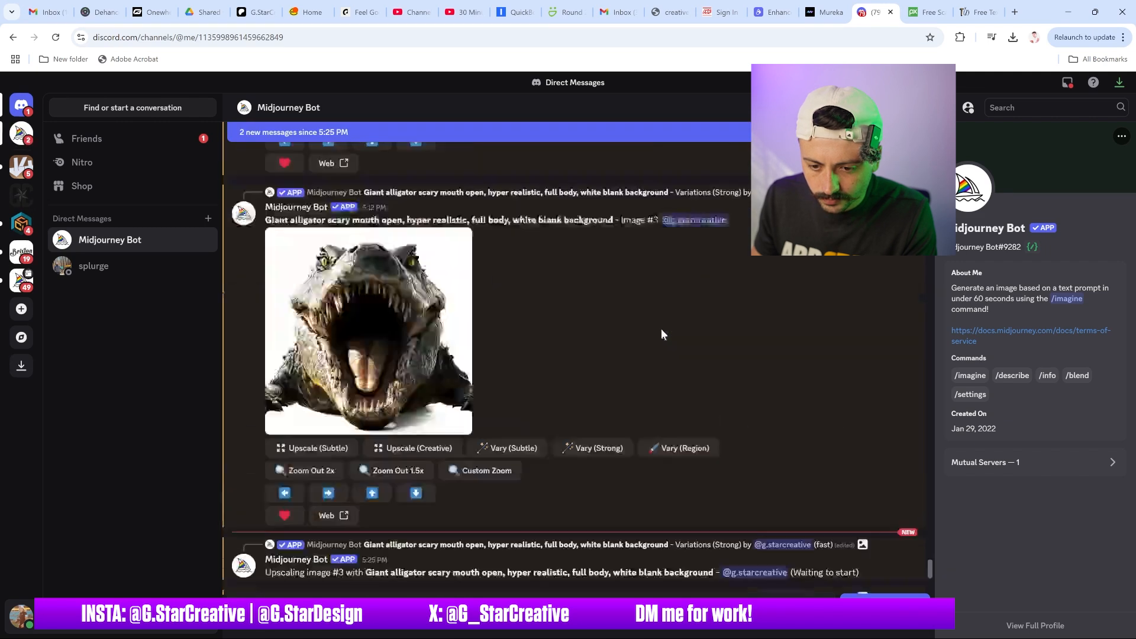
# Copy the upscaled alligator image and paste it into the Gator Graphic document in Photoshop
pyautogui.rightClick(406, 384)
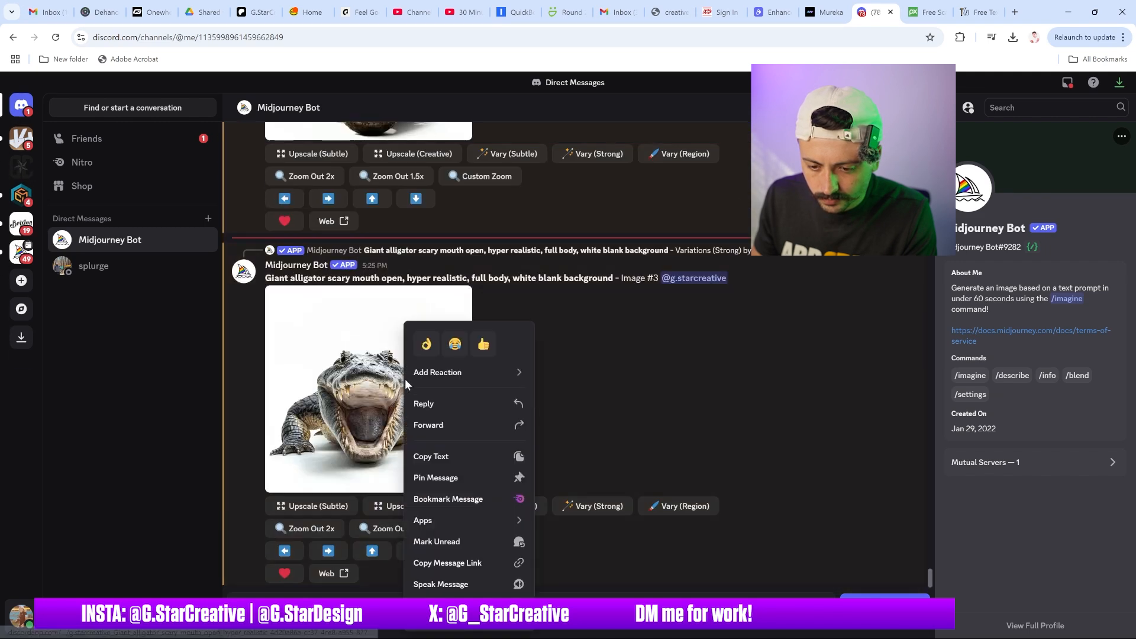
pyautogui.click(401, 430)
pyautogui.click(349, 420)
pyautogui.rightClick(605, 337)
pyautogui.click(621, 386)
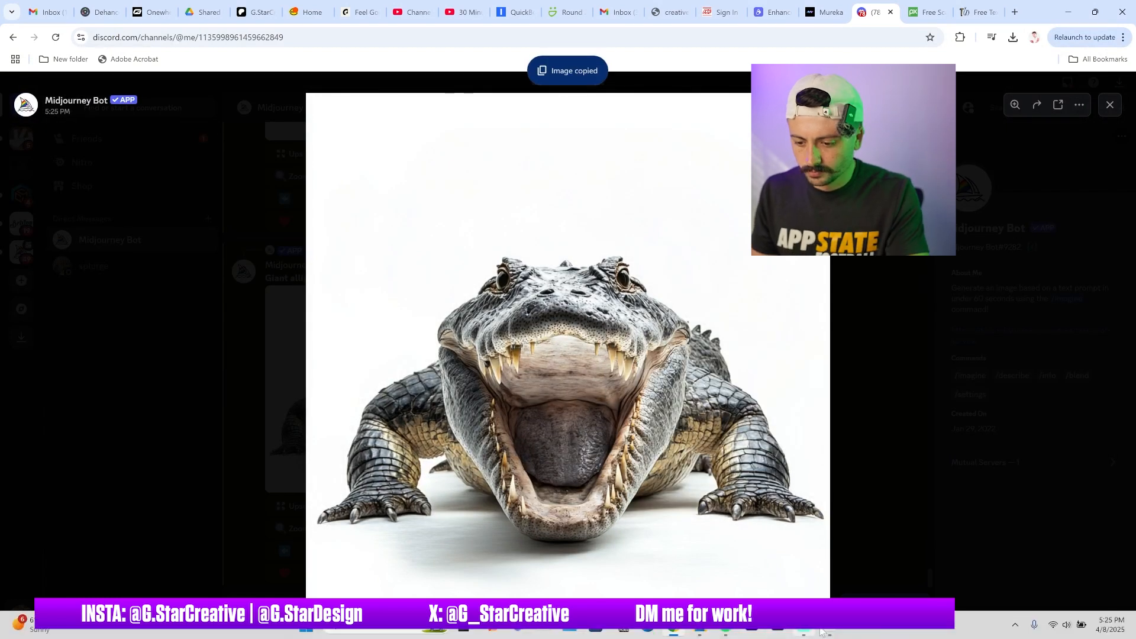
pyautogui.click(821, 632)
pyautogui.hotkey('ctrl', 'v')
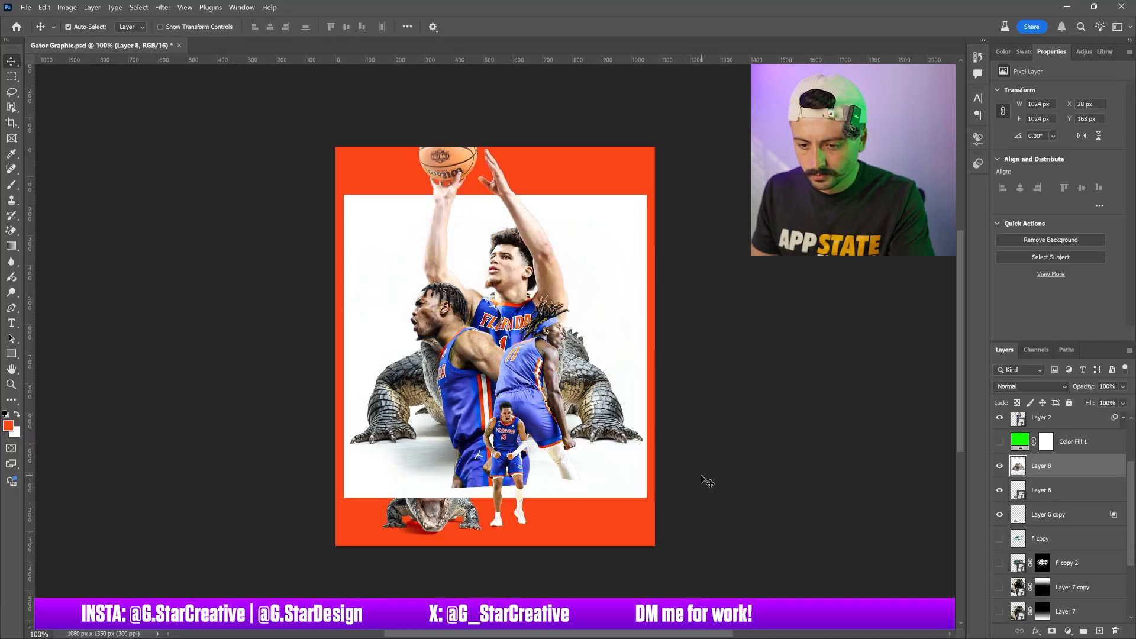
# Remove the background from the pasted alligator layer and convert it to a smart object
pyautogui.click(1050, 240)
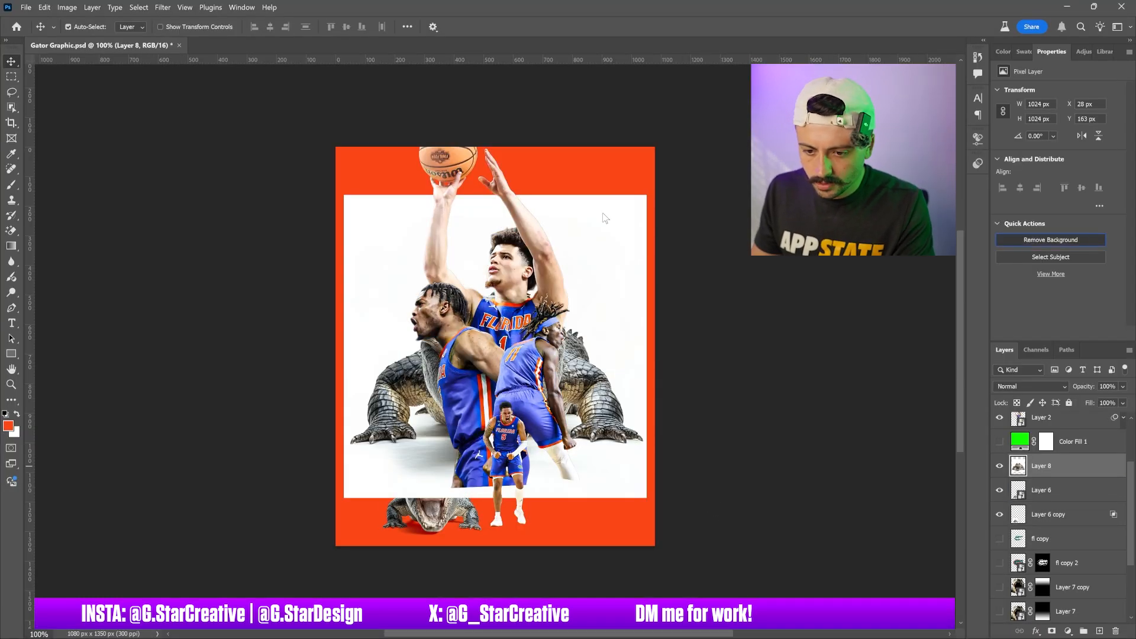
pyautogui.rightClick(1065, 465)
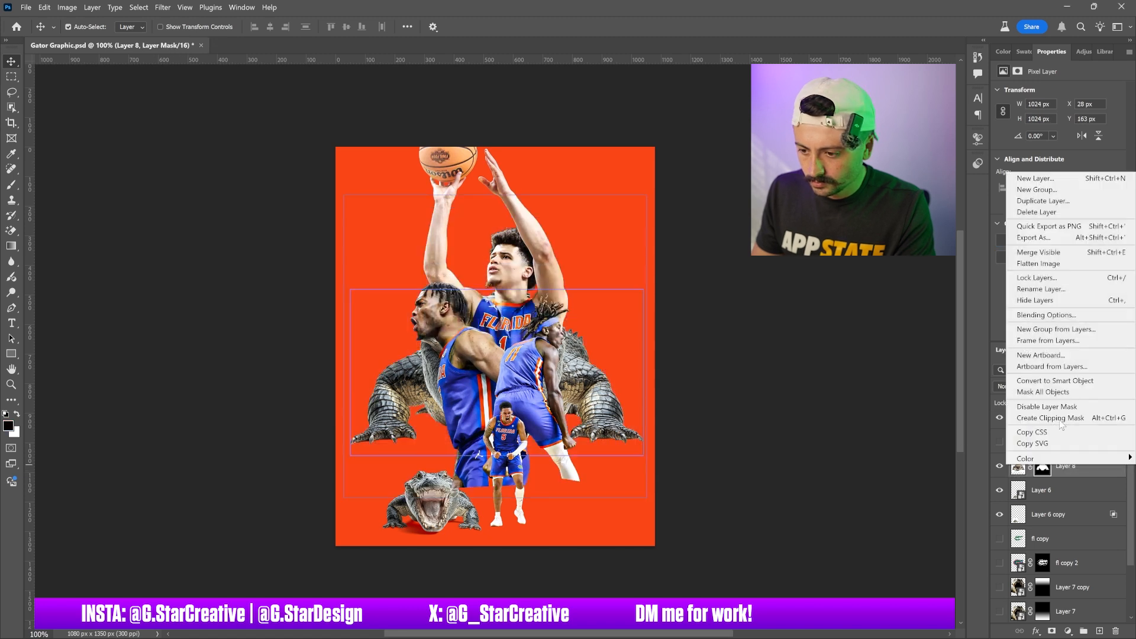
pyautogui.click(1073, 381)
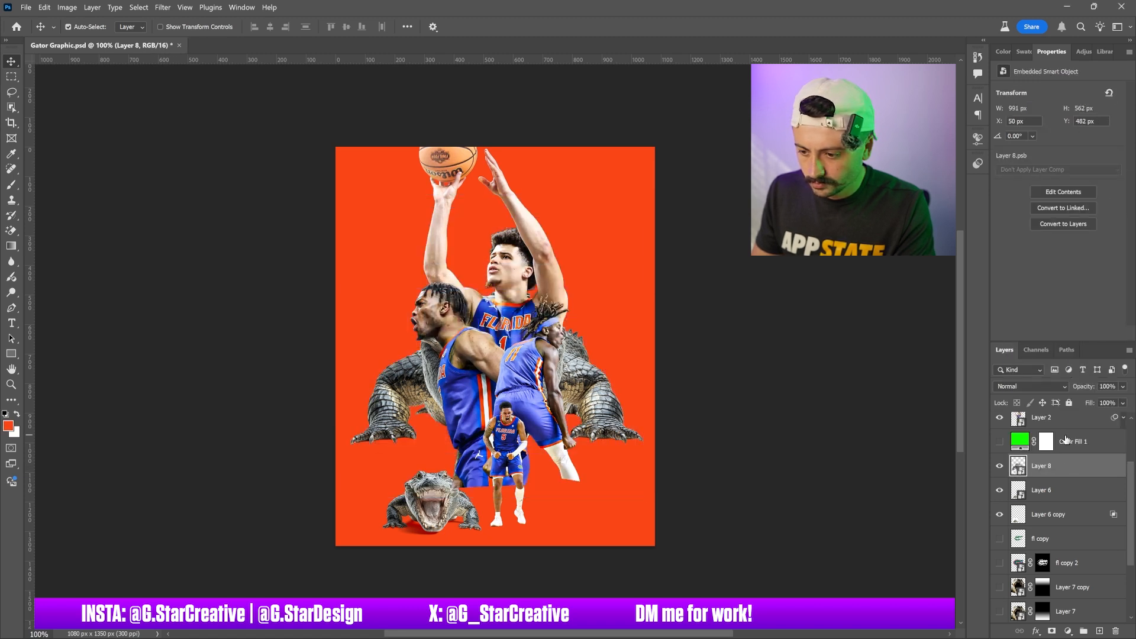
# Scale the alligator to about 38% and move it to the bottom right corner
pyautogui.hotkey('ctrl', 't')
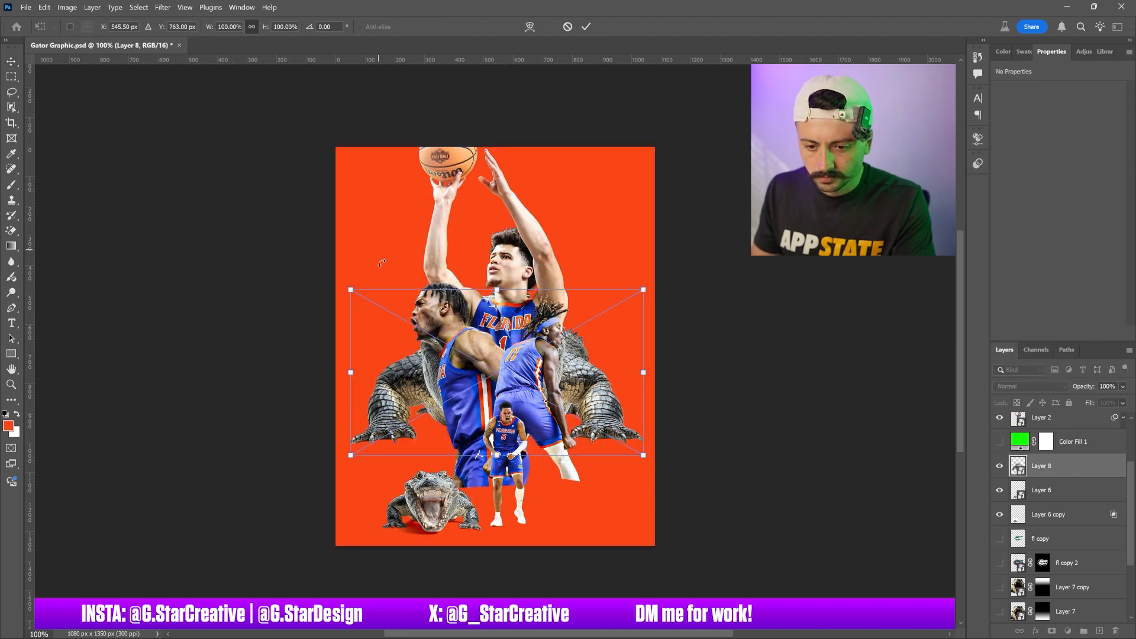
pyautogui.moveTo(350, 289); pyautogui.dragTo(529, 408)
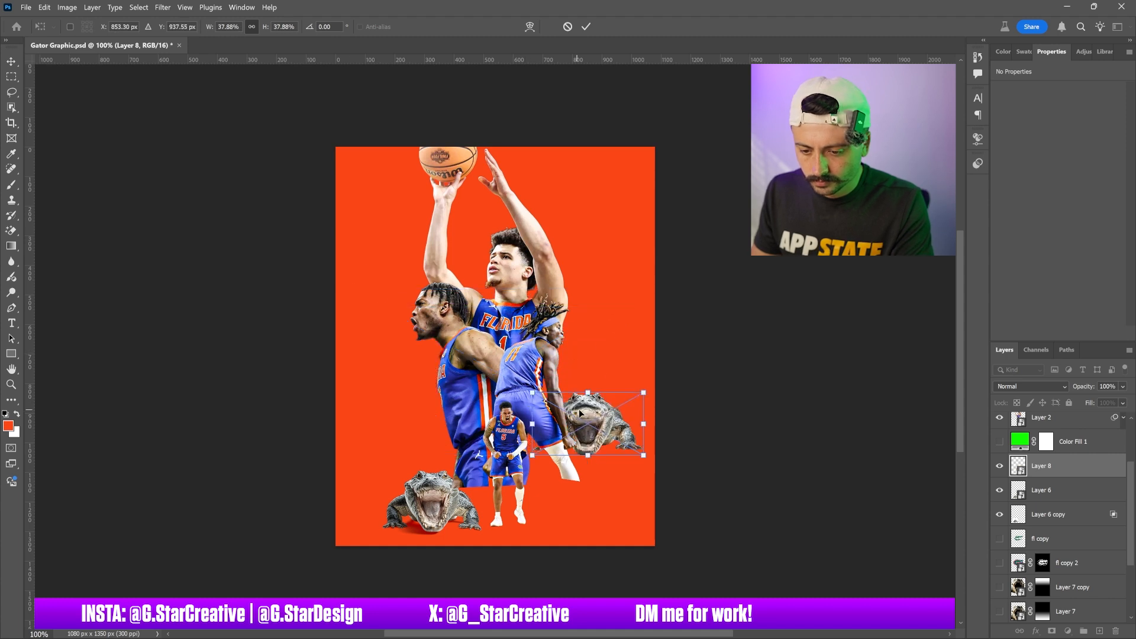
pyautogui.moveTo(601, 419); pyautogui.dragTo(595, 495)
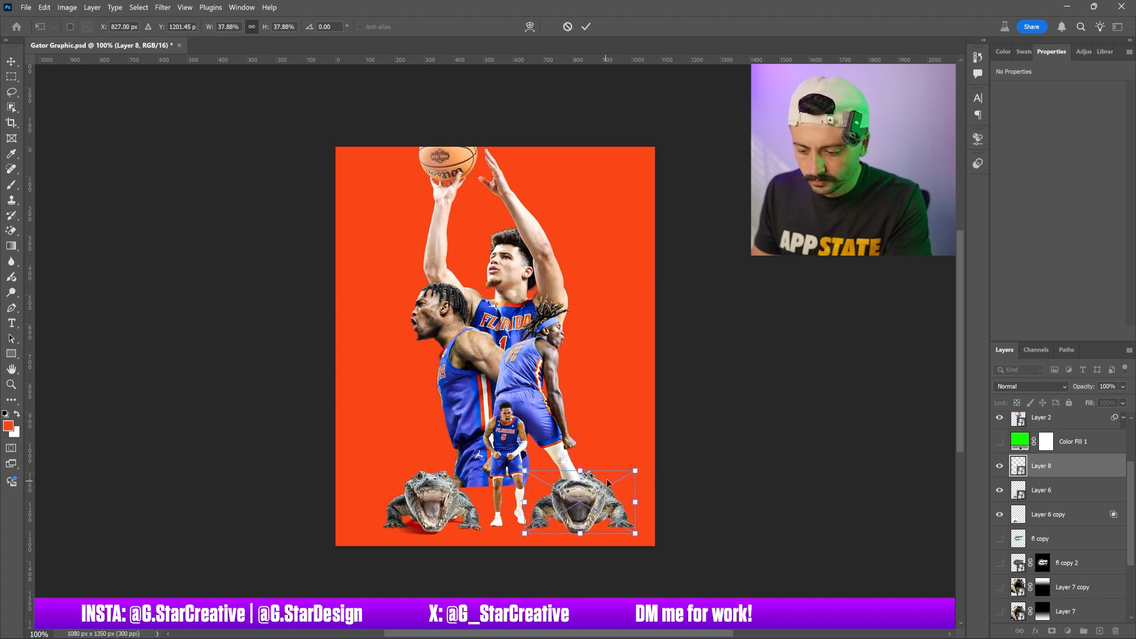
pyautogui.press('Return')
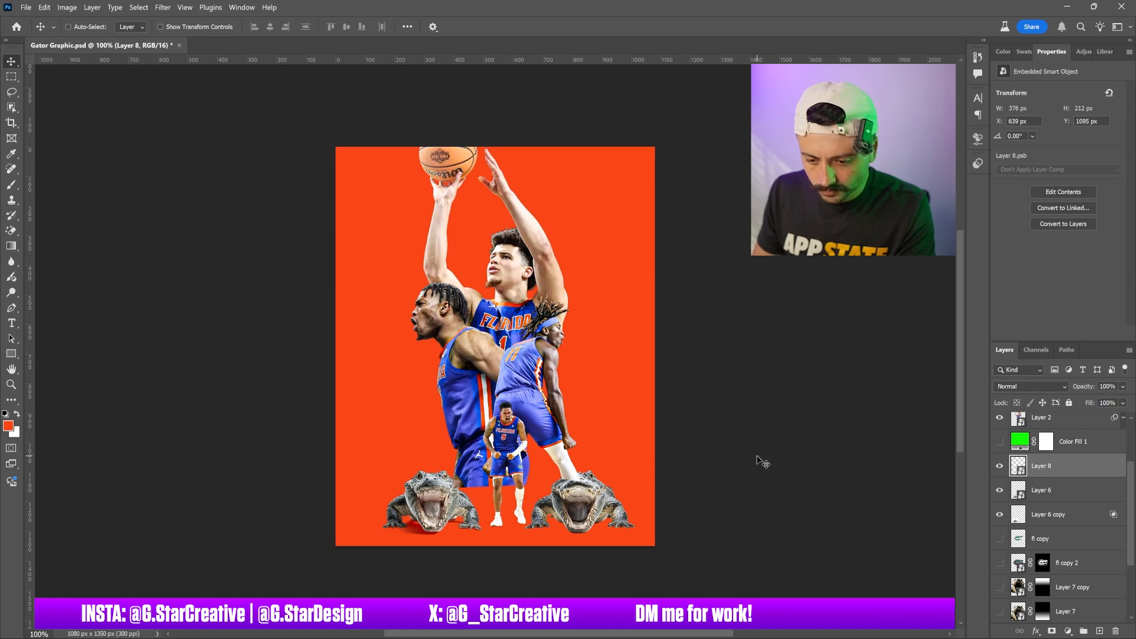
# Undo the alligator's transform, smart object conversion and background removal
pyautogui.hotkey('ctrl', 'z')
pyautogui.hotkey('ctrl', 'z')
pyautogui.hotkey('ctrl', 'z')
pyautogui.hotkey('ctrl', 'z')
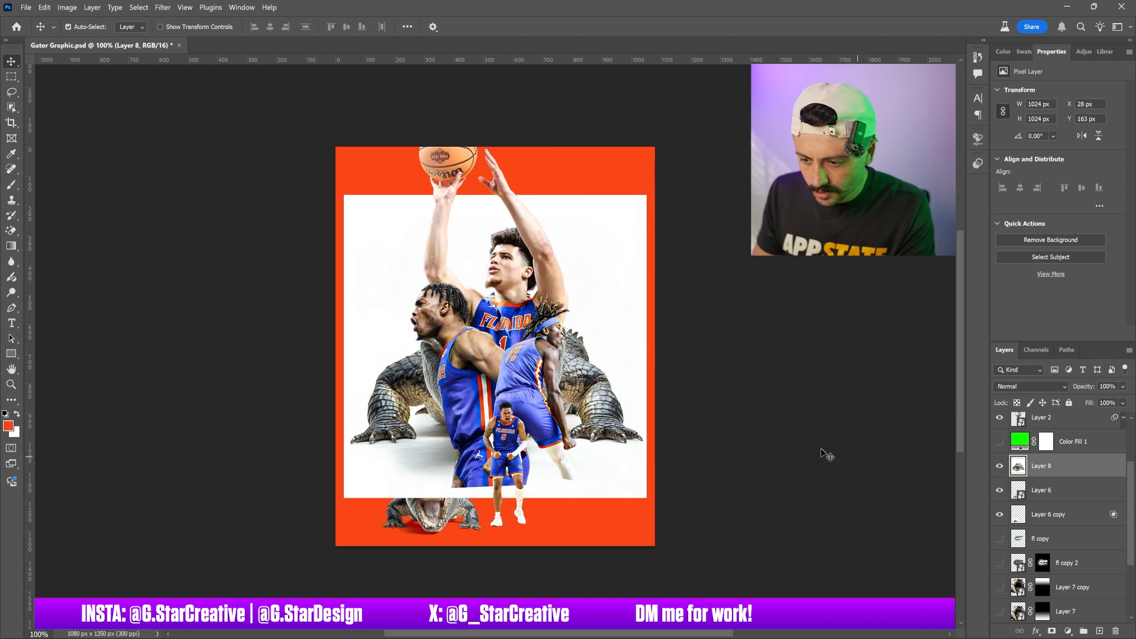
# Turn on the green Color Fill 1 layer and restack it with the alligator Layer 8 above the player layers
pyautogui.click(1020, 448)
pyautogui.moveTo(1045, 466); pyautogui.dragTo(1046, 434)
pyautogui.click(998, 466)
pyautogui.keyDown('shift'); pyautogui.click(1059, 467); pyautogui.keyUp('shift')
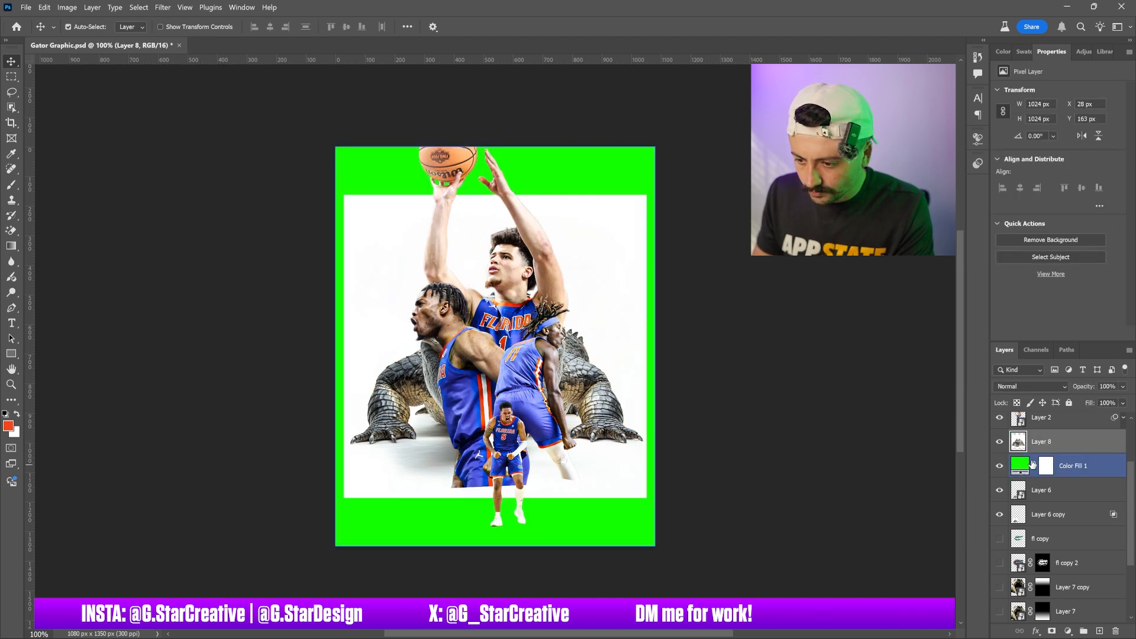
pyautogui.moveTo(1059, 466); pyautogui.dragTo(1065, 417)
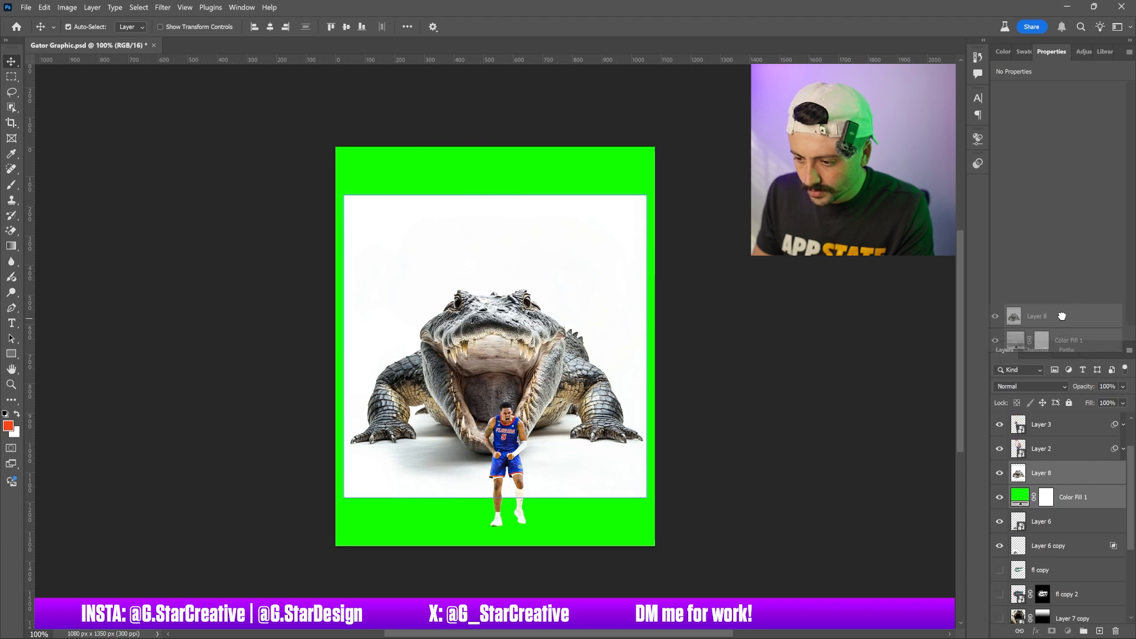
pyautogui.moveTo(1042, 570); pyautogui.dragTo(1044, 453)
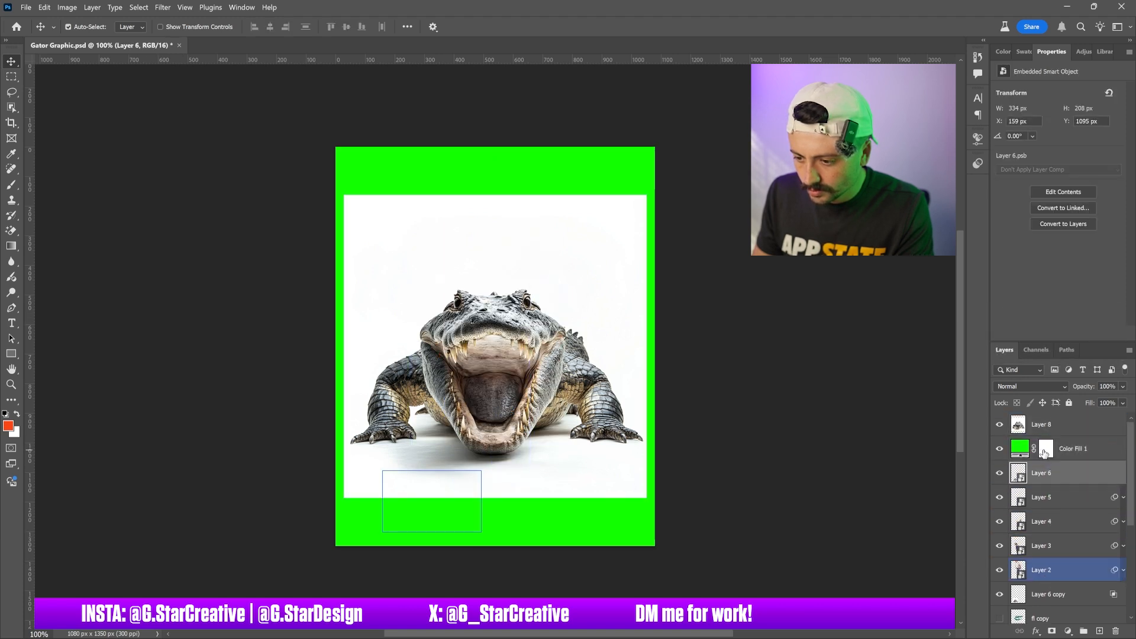
# Duplicate the alligator layer, remove the copy's background and convert it to a smart object
pyautogui.click(1110, 441)
pyautogui.hotkey('ctrl', 'j')
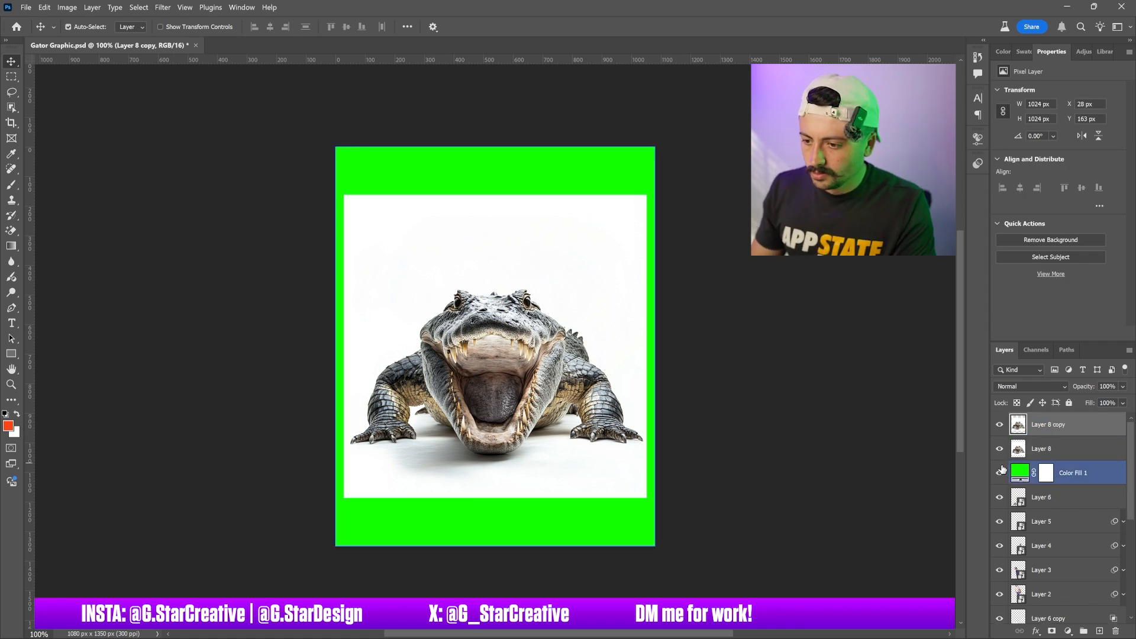
pyautogui.click(1040, 239)
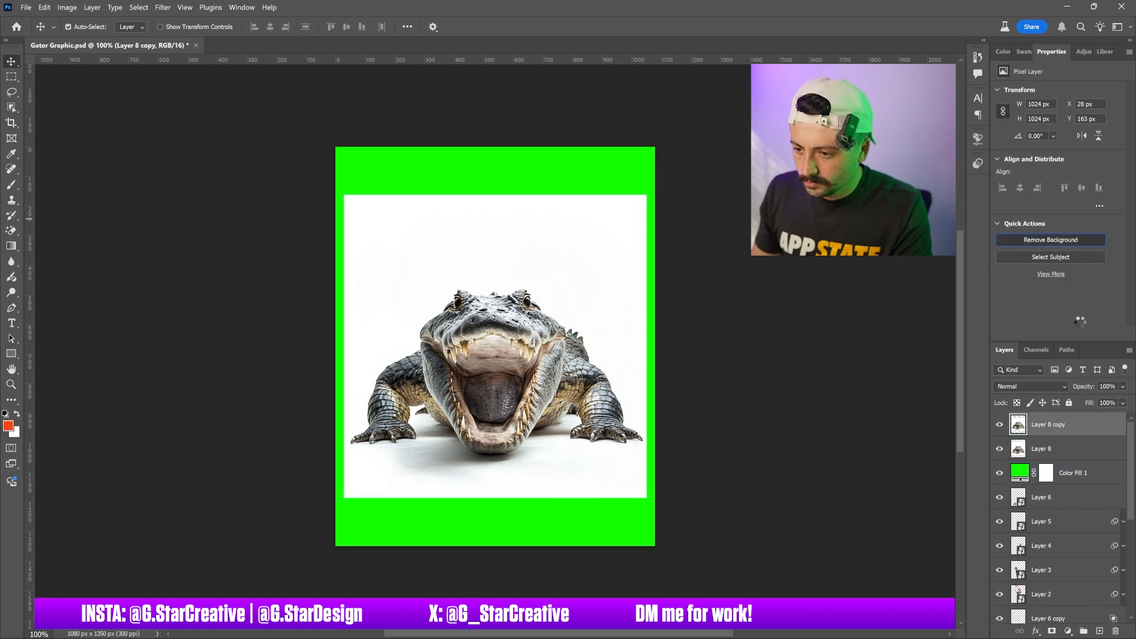
pyautogui.rightClick(1065, 425)
pyautogui.click(1075, 344)
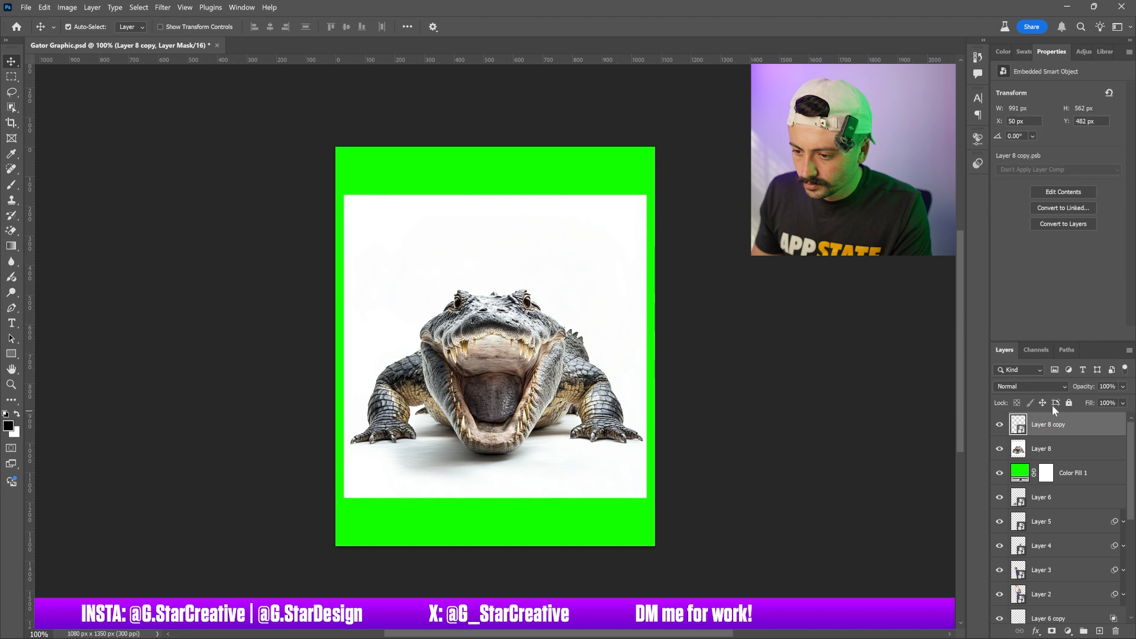
# Hide Layer 8 copy and select the original Layer 8
pyautogui.click(999, 424)
pyautogui.click(1071, 456)
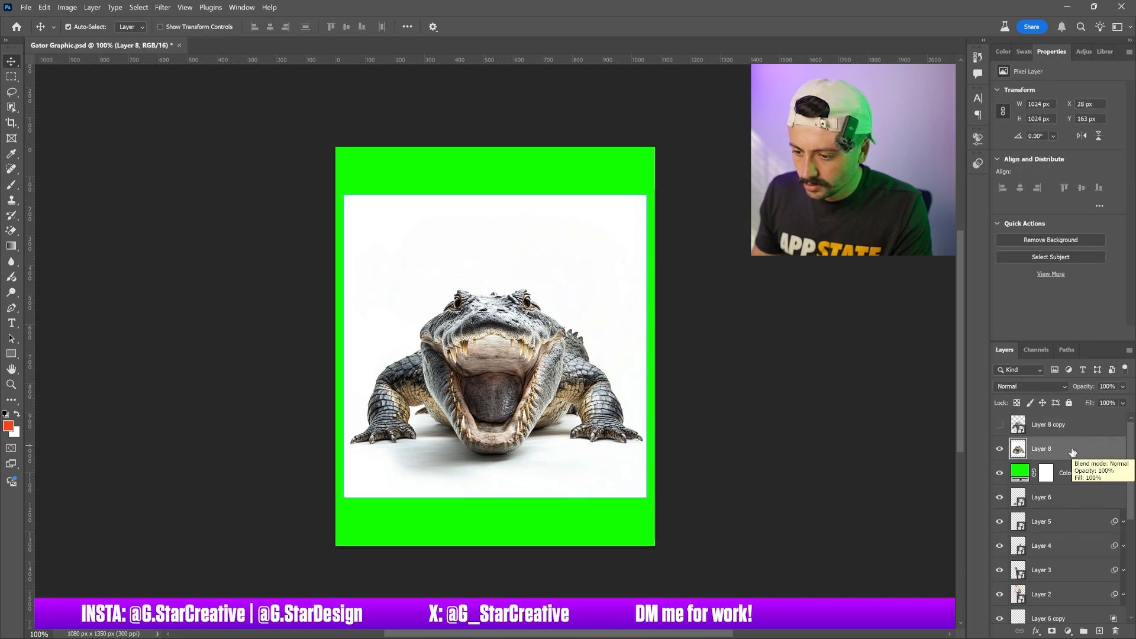
# In Layer 8's blending options, split the Current Layer white Blend If slider to 121/249 to hide the light background
pyautogui.doubleClick(1072, 452)
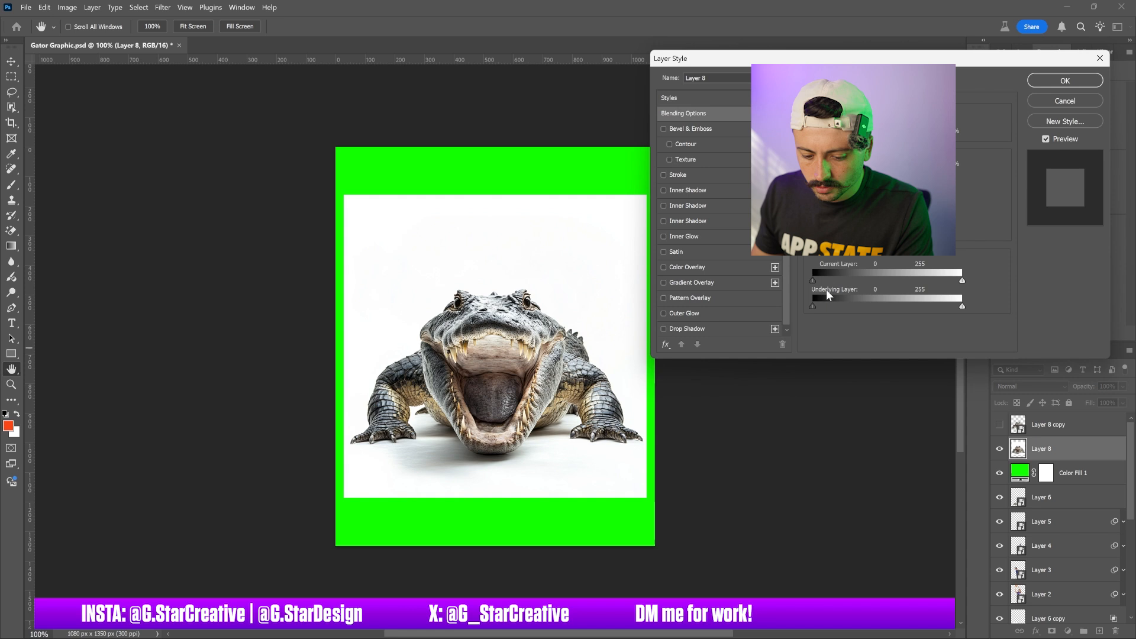
pyautogui.moveTo(960, 282); pyautogui.dragTo(897, 288)
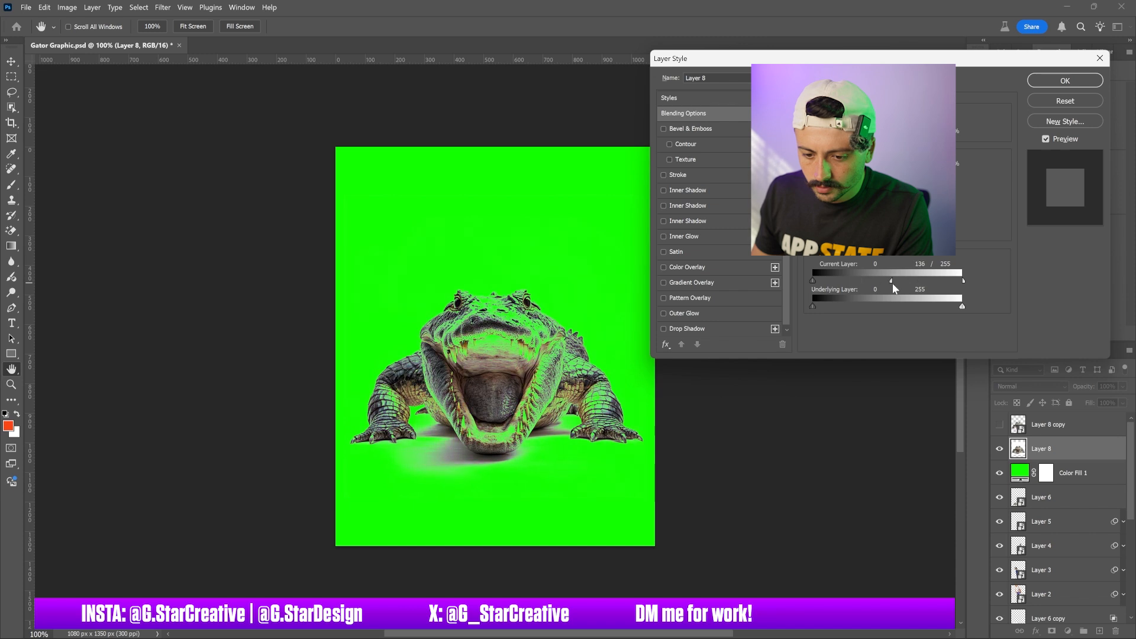
pyautogui.moveTo(950, 285); pyautogui.dragTo(909, 287)
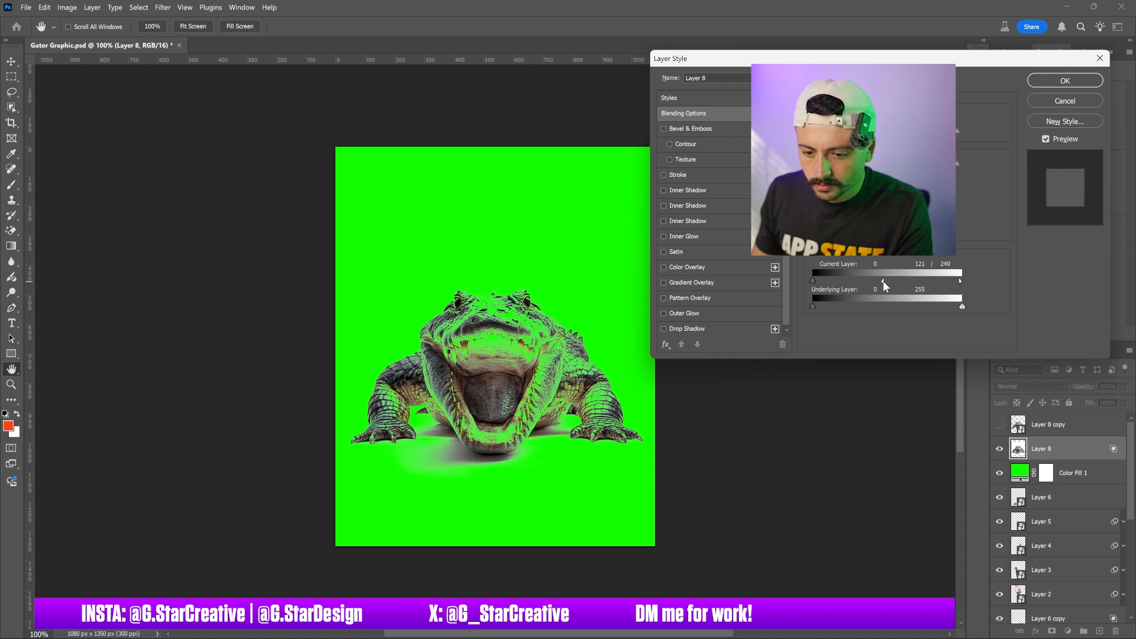
pyautogui.click(1065, 81)
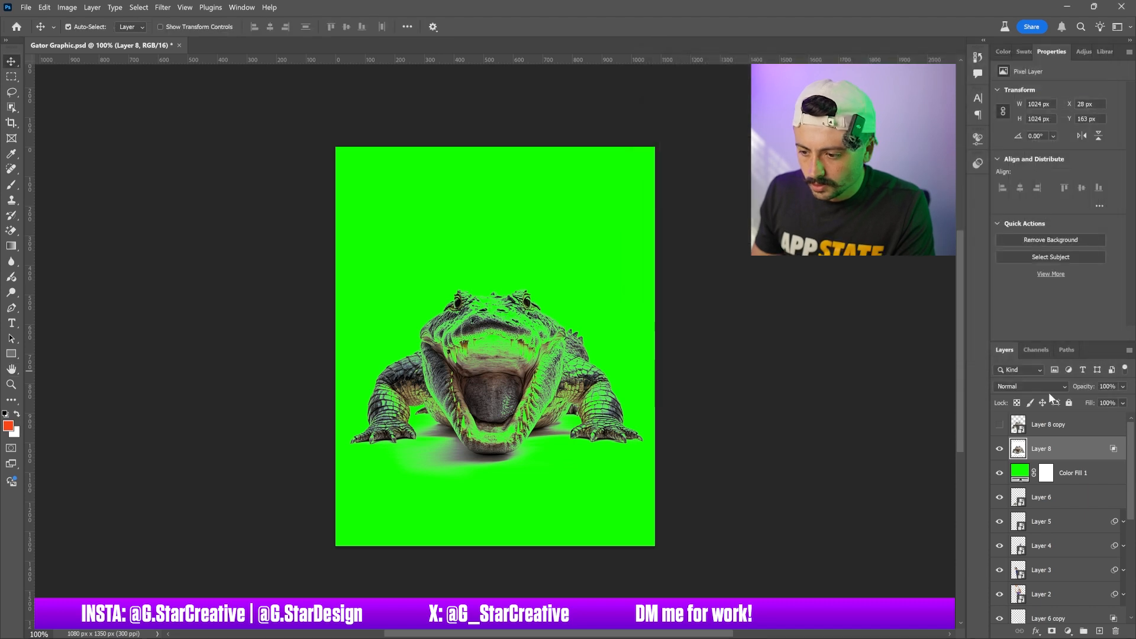
# Move Layer 8 below the Color Fill 1 layer and hide the green fill
pyautogui.moveTo(1068, 455); pyautogui.dragTo(1046, 483)
pyautogui.click(999, 450)
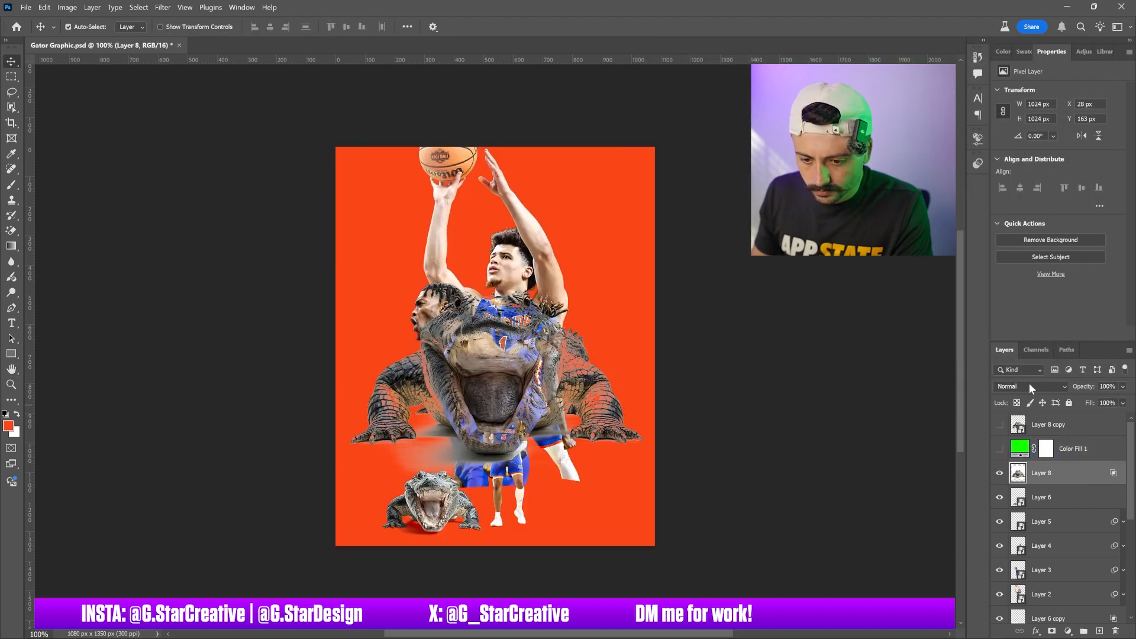
# Show Layer 8 copy and move it below the Color Fill 1 layer as well
pyautogui.click(999, 424)
pyautogui.click(1036, 430)
pyautogui.moveTo(1059, 427); pyautogui.dragTo(1052, 461)
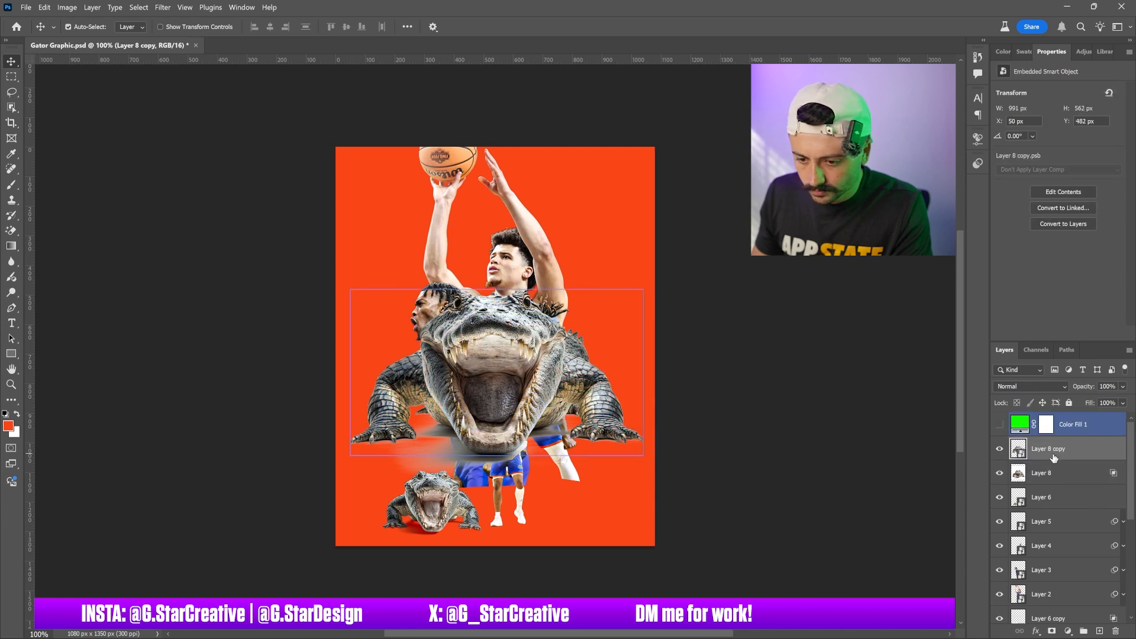
# Set Layer 8's blend mode to Subtract
pyautogui.click(1050, 475)
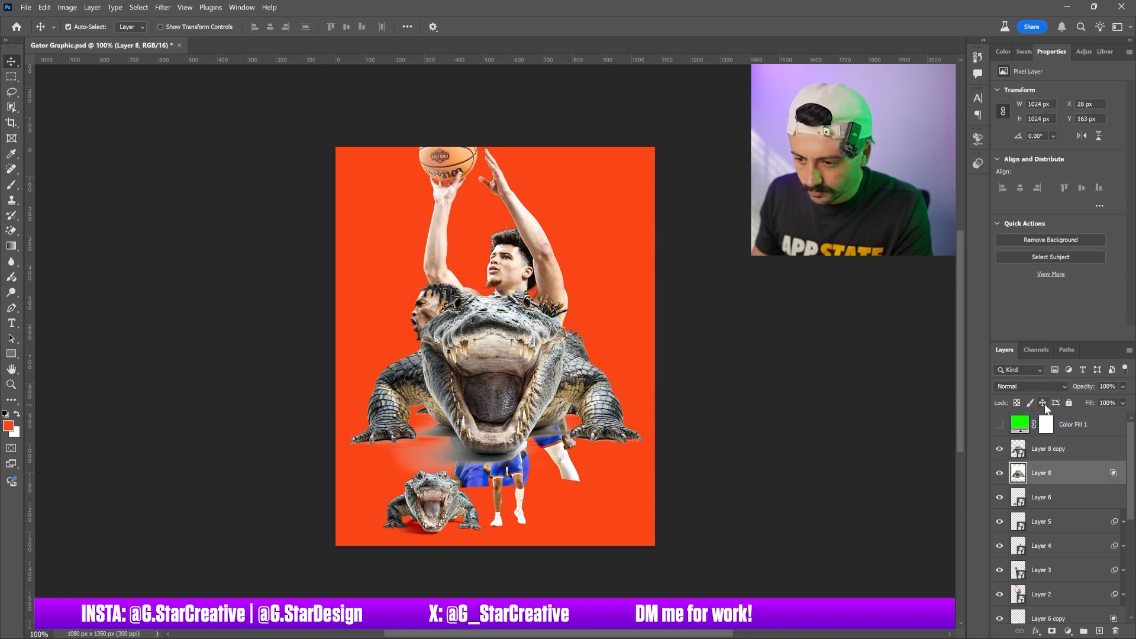
pyautogui.click(1032, 386)
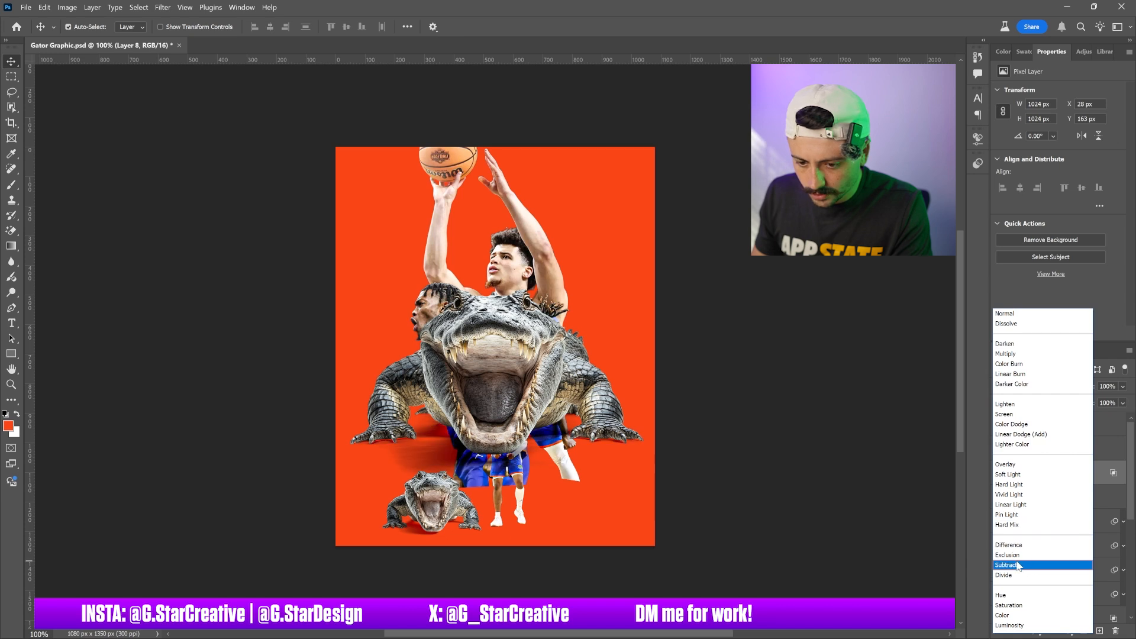
pyautogui.click(1018, 565)
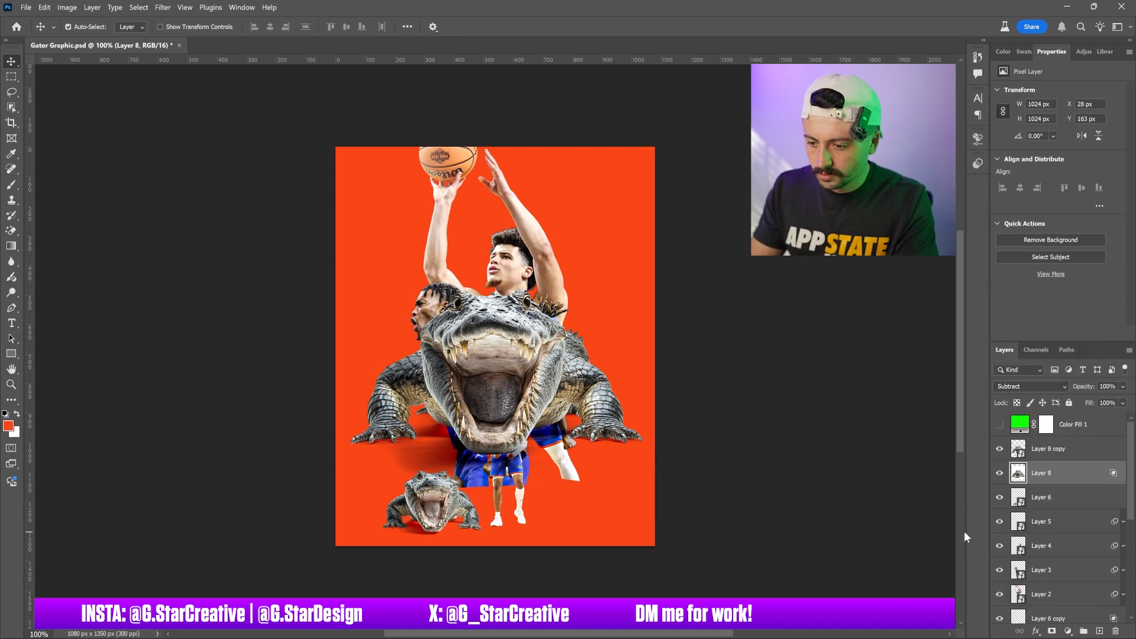
# Scale both Layer 8 alligator layers down to about 37% and place them at the lower right beside the small player
pyautogui.keyDown('ctrl'); pyautogui.click(1047, 448); pyautogui.keyUp('ctrl')
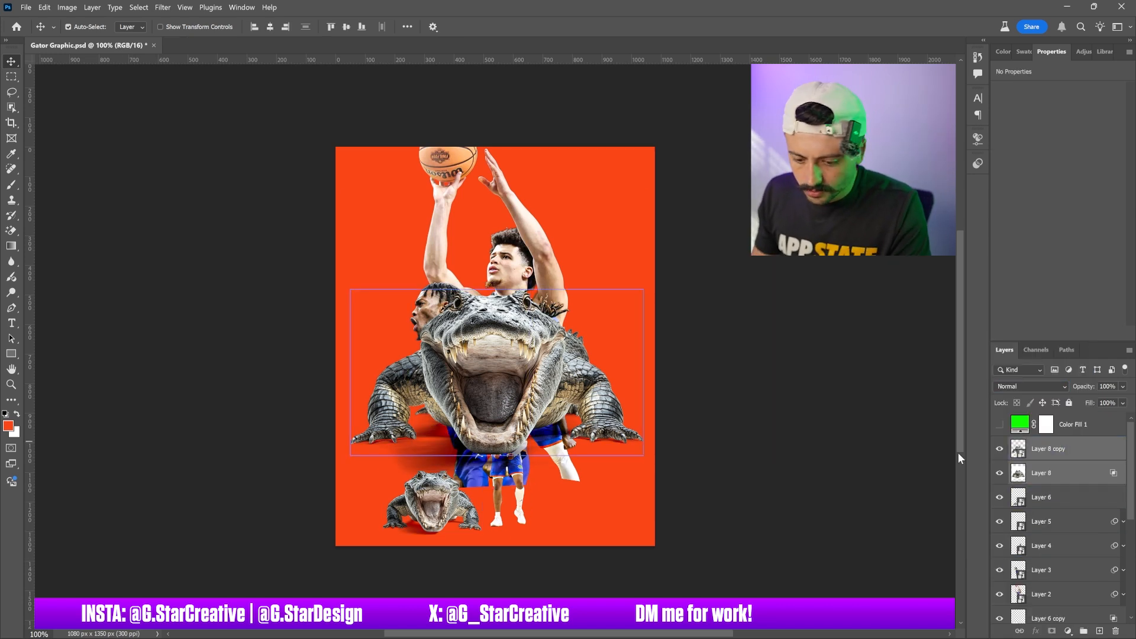
pyautogui.hotkey('ctrl', 't')
pyautogui.moveTo(344, 195); pyautogui.dragTo(536, 387)
pyautogui.moveTo(577, 421); pyautogui.dragTo(575, 462)
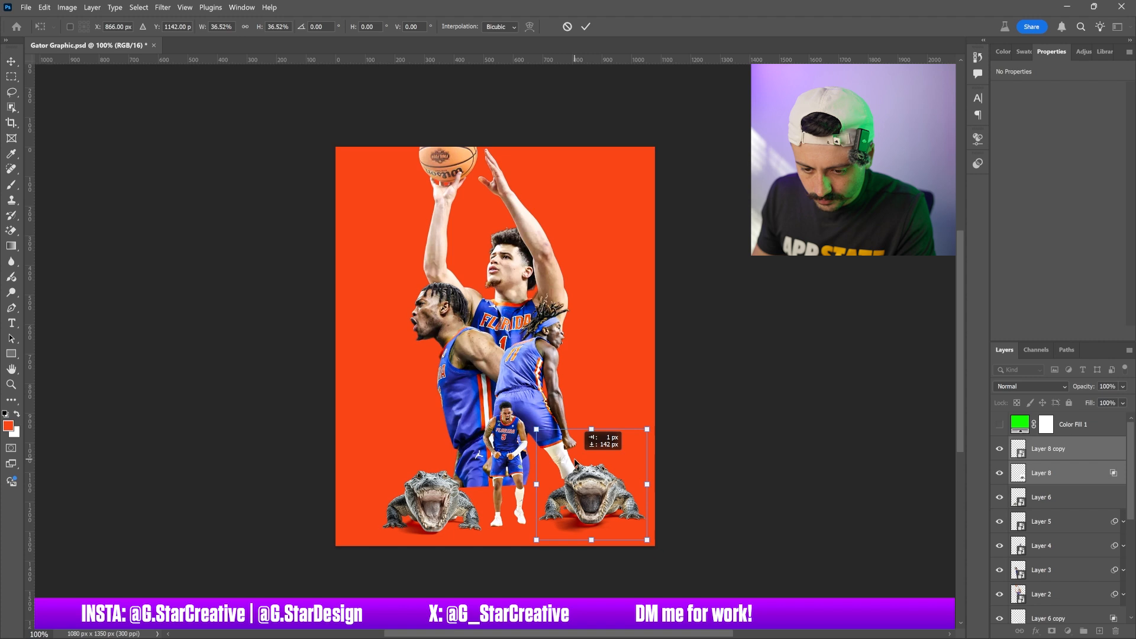
pyautogui.moveTo(575, 462); pyautogui.dragTo(551, 453)
pyautogui.moveTo(621, 429); pyautogui.dragTo(578, 460)
pyautogui.moveTo(614, 431); pyautogui.dragTo(573, 459)
pyautogui.press('Return')
# Inspect the left alligator's layers by selecting it and toggling the visibility of Layer 5 and Layer 6
pyautogui.keyDown('ctrl'); pyautogui.click(427, 503); pyautogui.keyUp('ctrl')
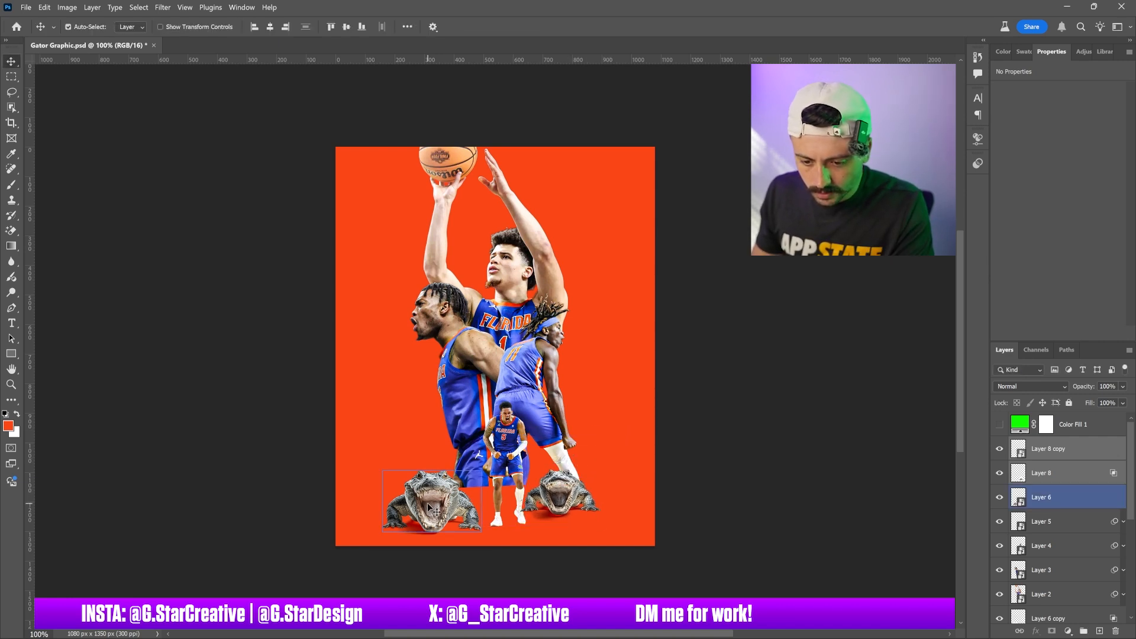
pyautogui.click(1055, 526)
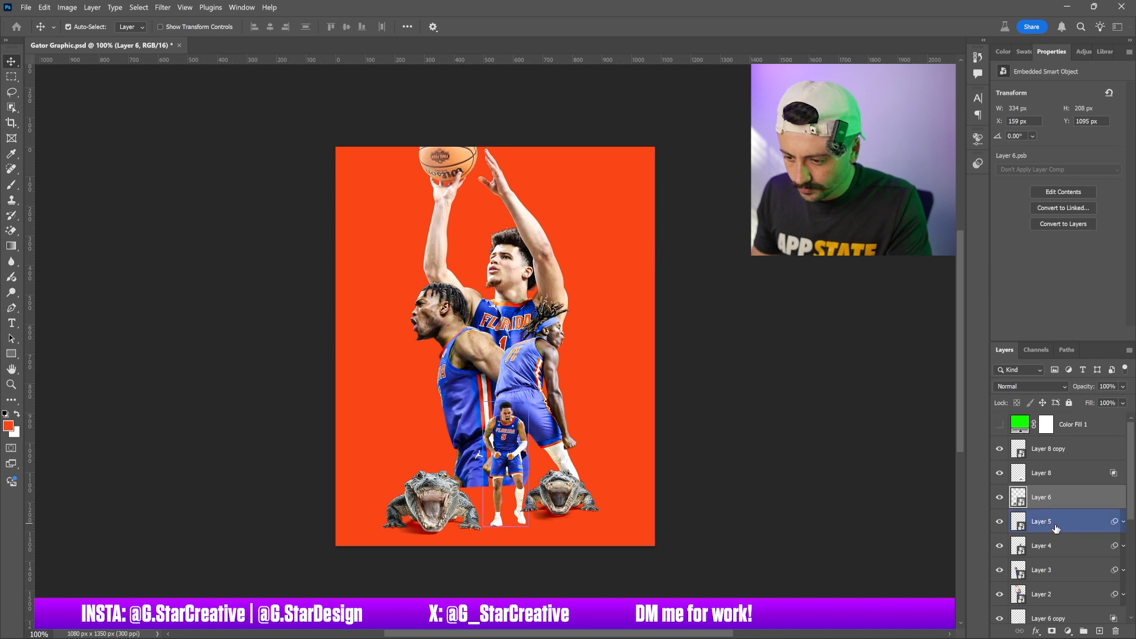
pyautogui.click(999, 521)
pyautogui.click(999, 521)
pyautogui.click(999, 497)
pyautogui.click(999, 497)
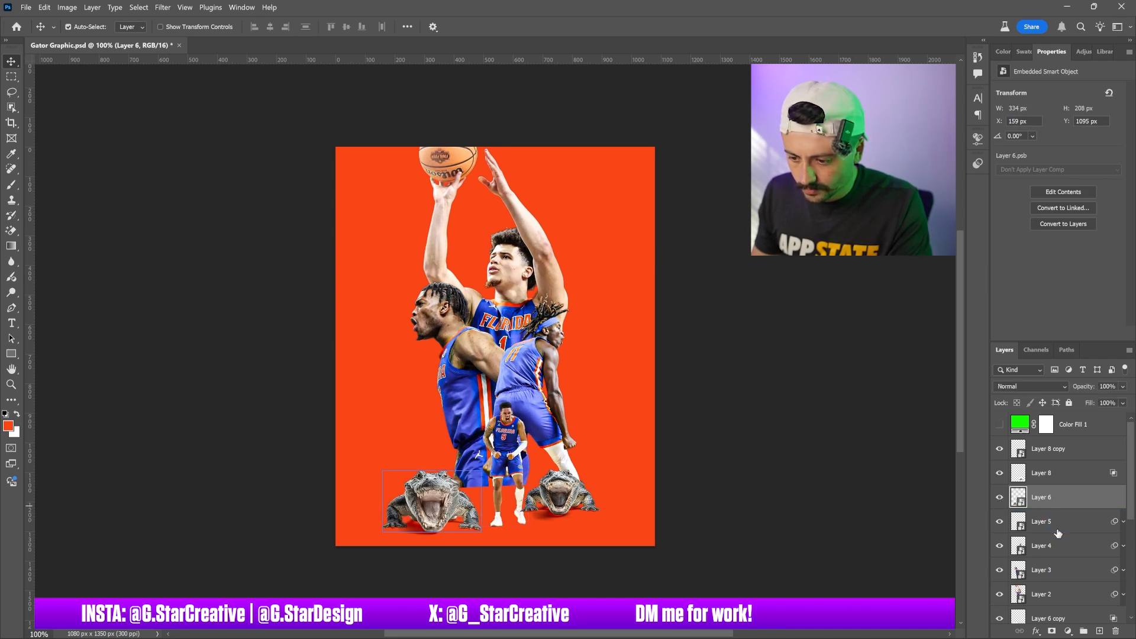
# Restack the alligator layers so Layer 8 sits above Layer 8 copy and Layer 6 copy sits above Layer 6
pyautogui.scroll(-4, 1058, 522)
pyautogui.moveTo(1058, 498); pyautogui.dragTo(1059, 467)
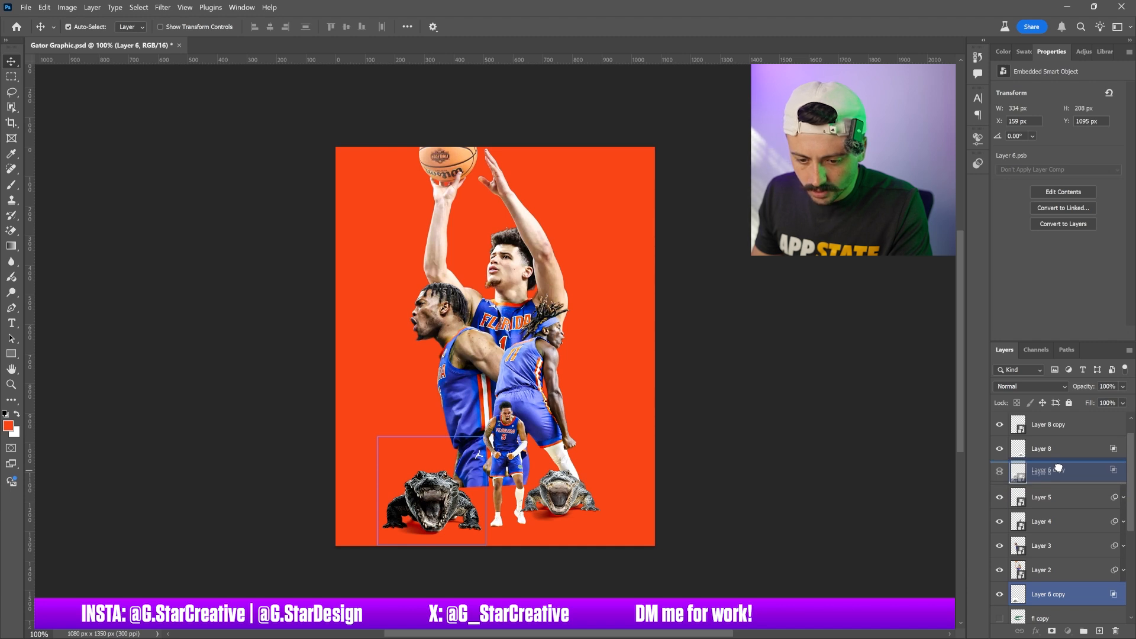
pyautogui.moveTo(1059, 467); pyautogui.dragTo(1057, 450)
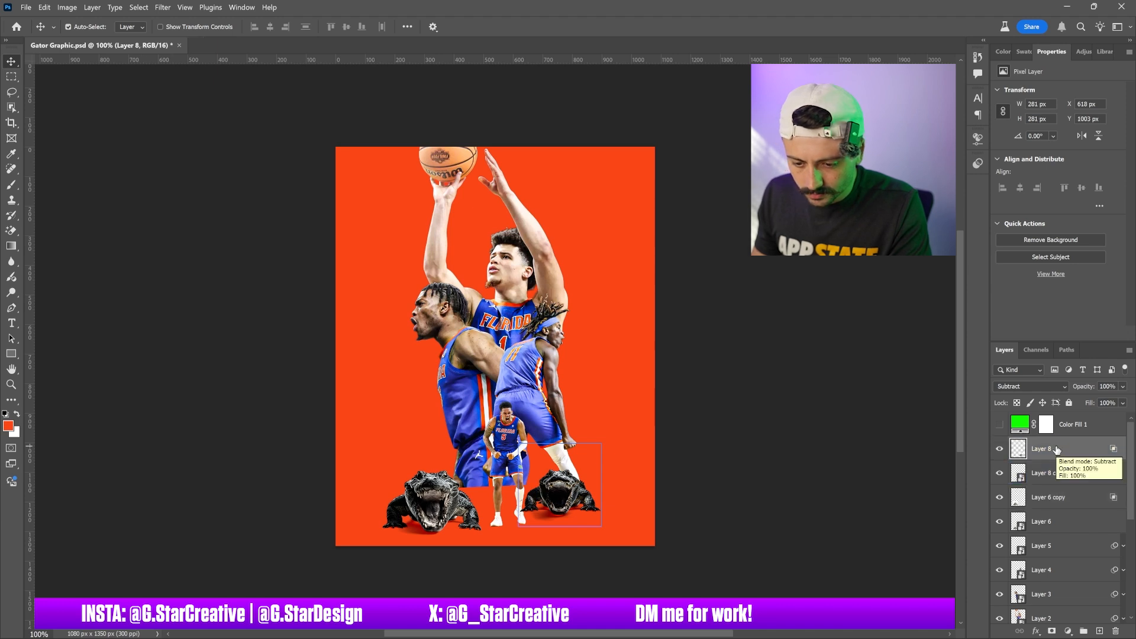
# Enlarge the left alligator's two layers to about 112% and shift them slightly right
pyautogui.click(1056, 473)
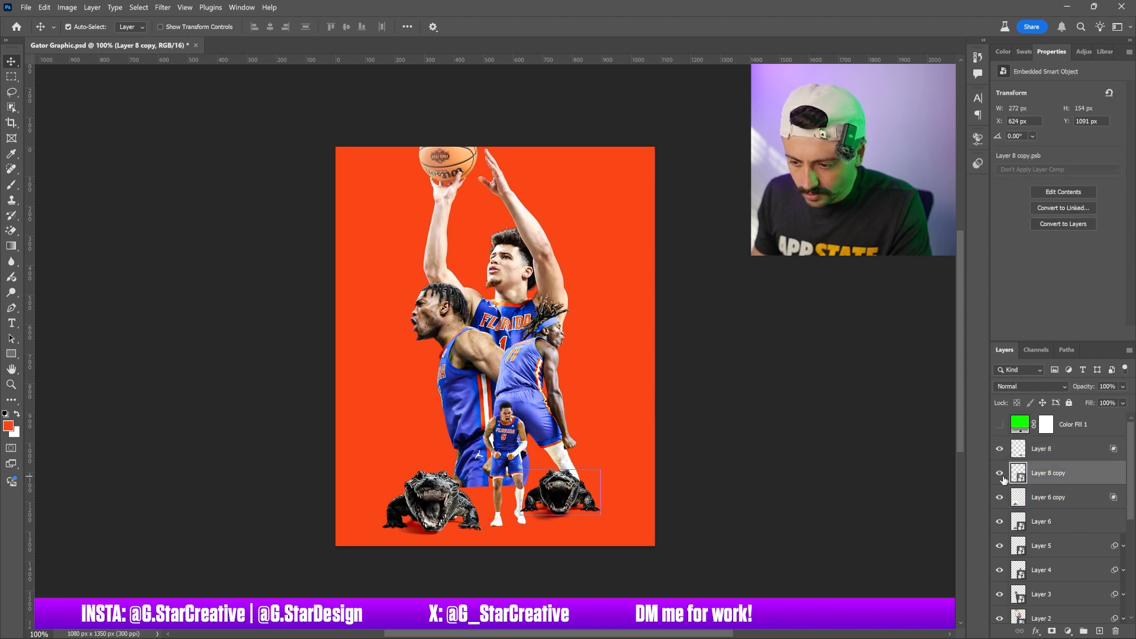
pyautogui.click(1039, 500)
pyautogui.click(1044, 522)
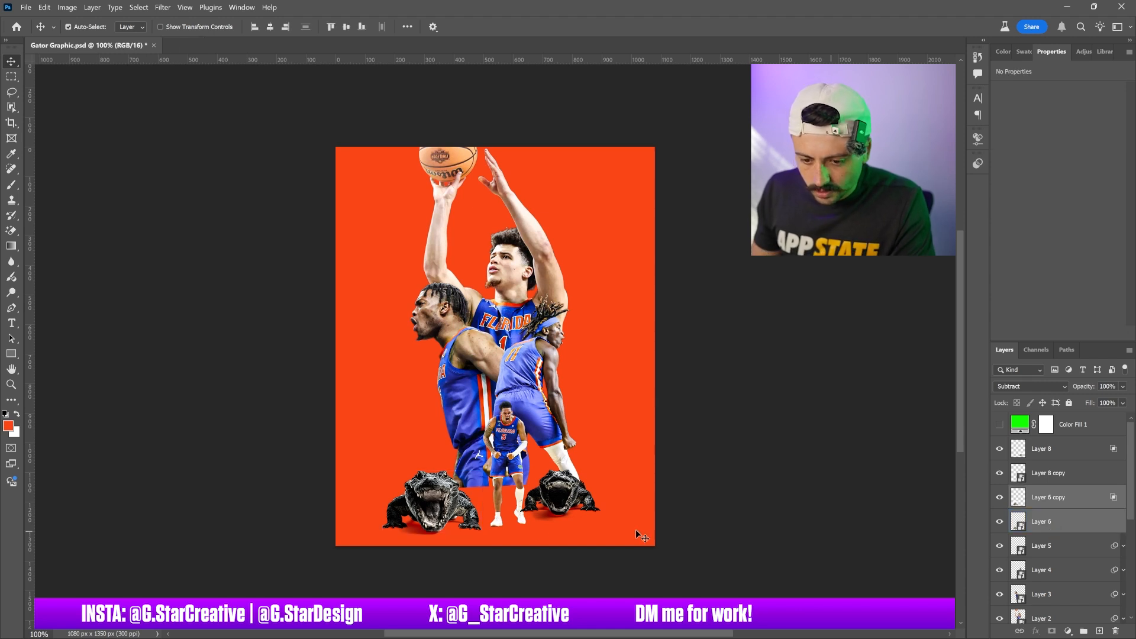
pyautogui.hotkey('ctrl', 't')
pyautogui.moveTo(486, 437); pyautogui.dragTo(492, 430)
pyautogui.moveTo(478, 472); pyautogui.dragTo(487, 472)
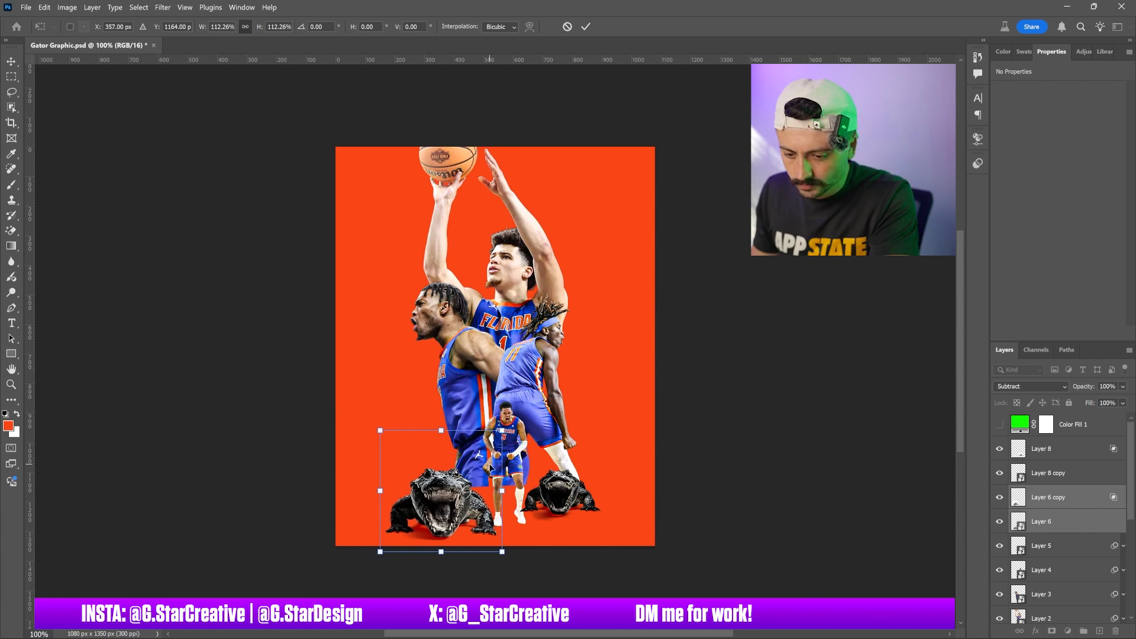
pyautogui.press('Return')
# Group the right alligator's two layers together, then group the left alligator's two layers into a second group
pyautogui.click(596, 484)
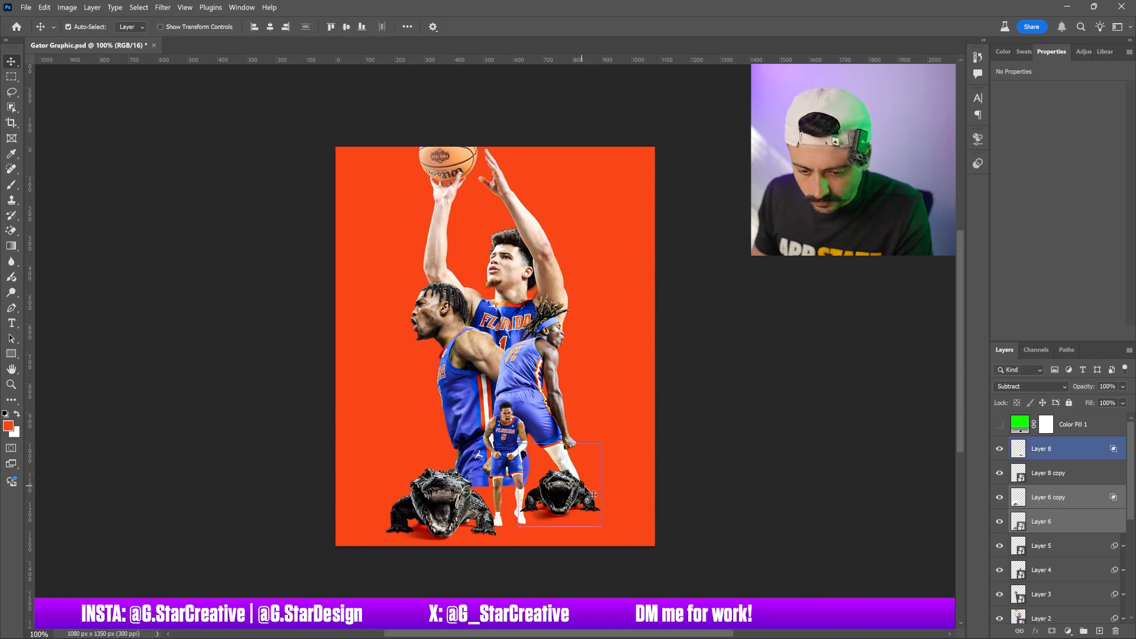
pyautogui.click(622, 493)
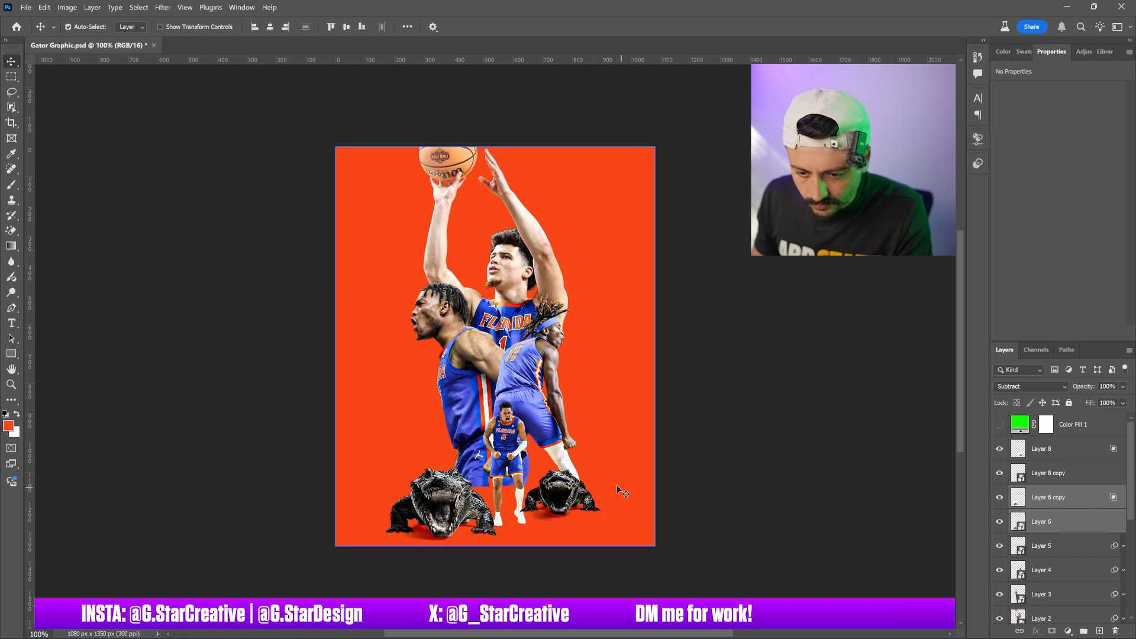
pyautogui.click(512, 468)
pyautogui.moveTo(1062, 547)
pyautogui.mouseDown()
pyautogui.moveTo(1054, 489)
pyautogui.moveTo(1055, 547)
pyautogui.mouseUp()
pyautogui.click(1050, 473)
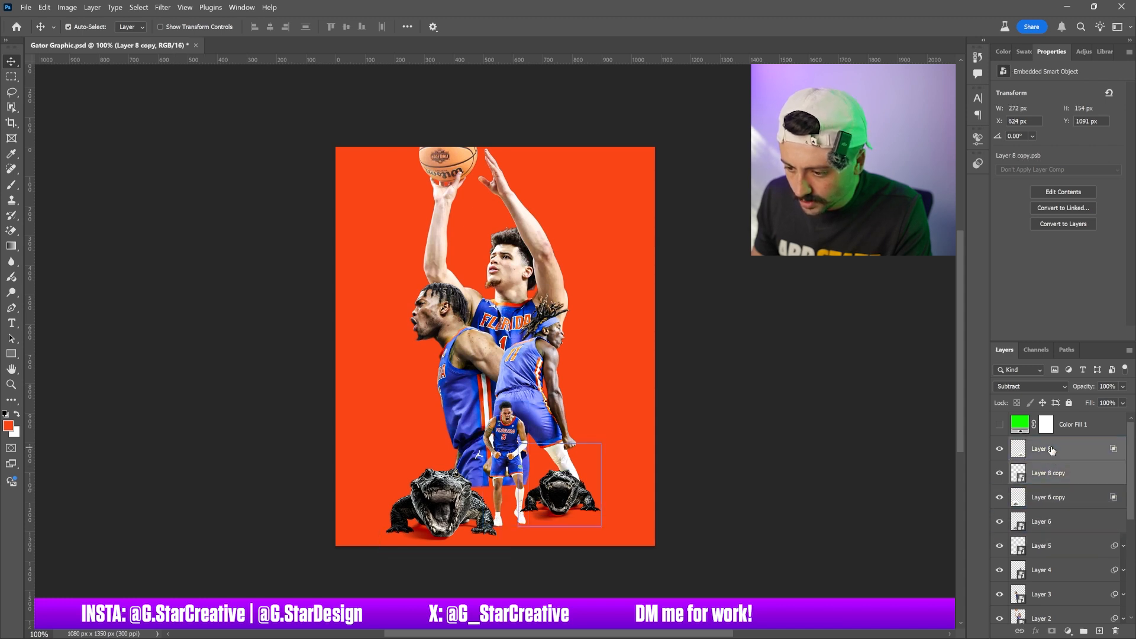
pyautogui.keyDown('shift'); pyautogui.click(1050, 450); pyautogui.keyUp('shift')
pyautogui.hotkey('ctrl', 'g')
pyautogui.click(1044, 467)
pyautogui.keyDown('shift'); pyautogui.click(1044, 487); pyautogui.keyUp('shift')
pyautogui.click(1085, 631)
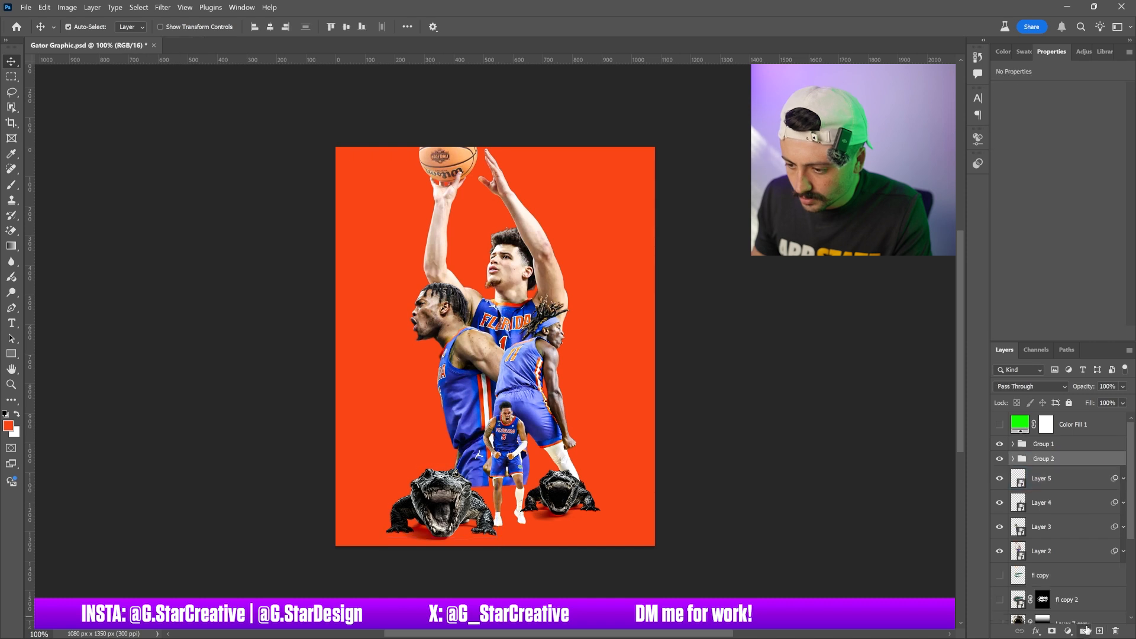
# Move the right alligator group beneath the small player layer and scale that player up to about 60%
pyautogui.moveTo(1053, 446); pyautogui.dragTo(1055, 490)
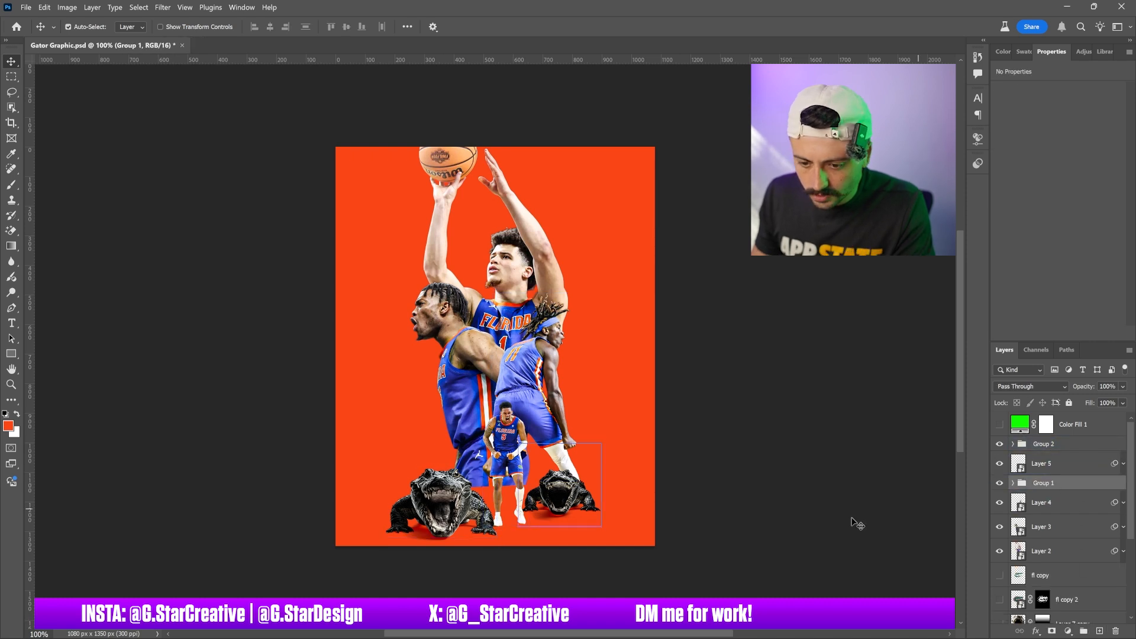
pyautogui.click(510, 454)
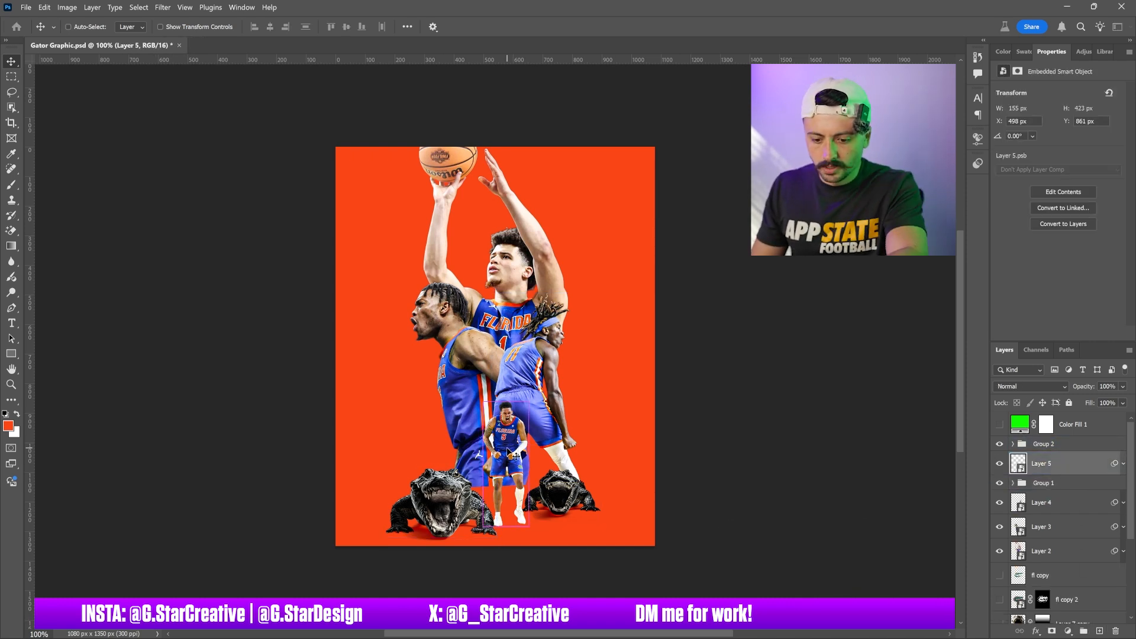
pyautogui.hotkey('ctrl', 't')
pyautogui.press('Return')
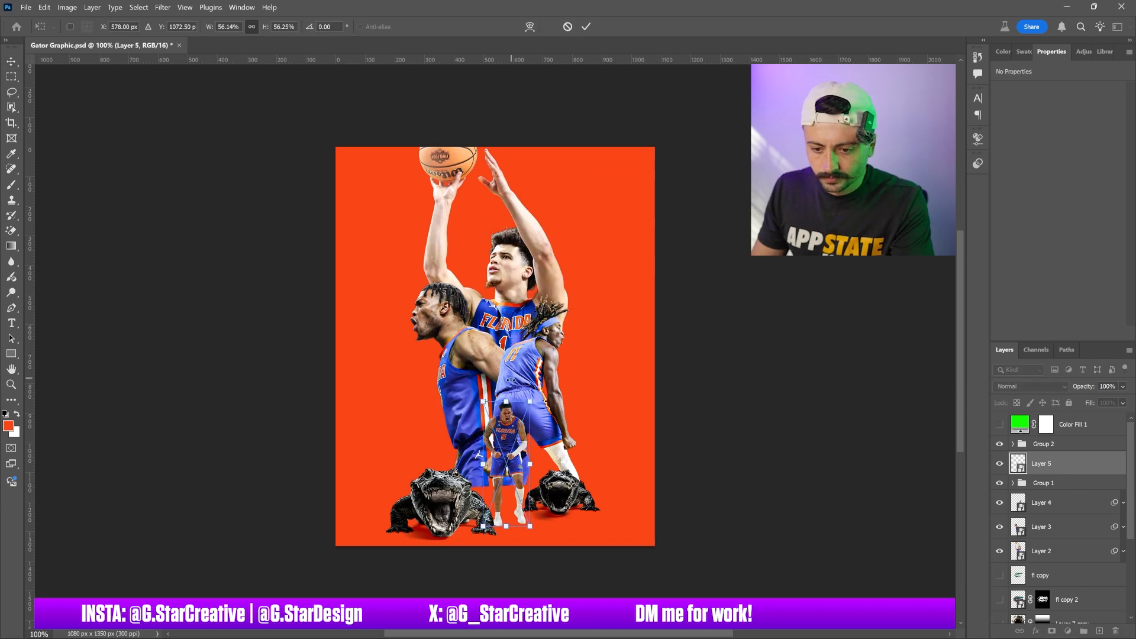
pyautogui.moveTo(508, 401); pyautogui.dragTo(507, 392)
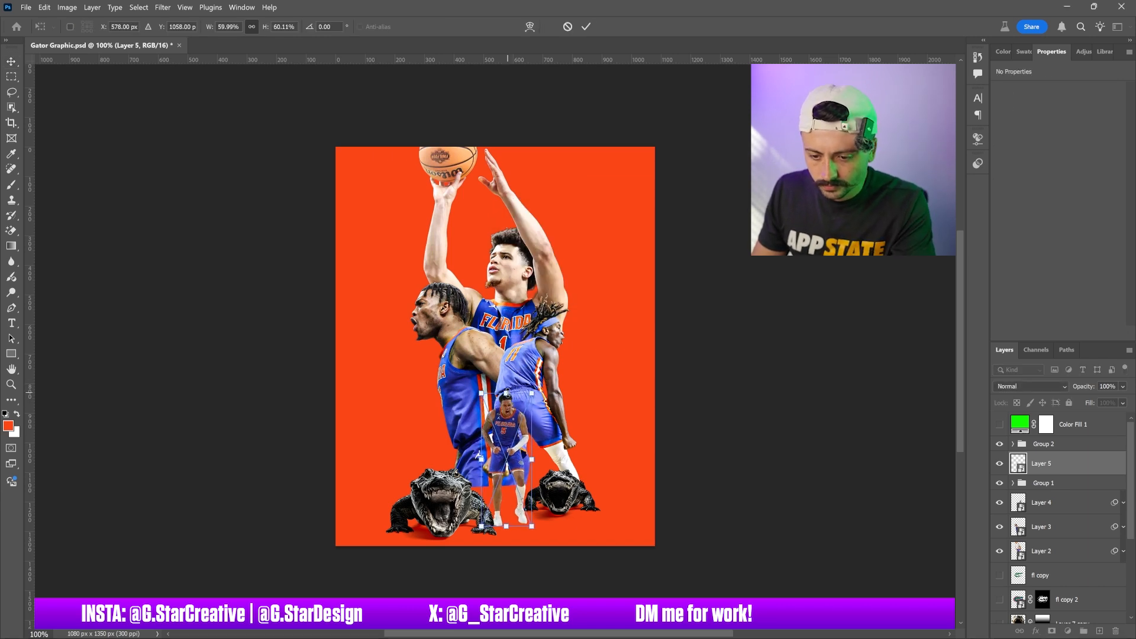
pyautogui.press('Return')
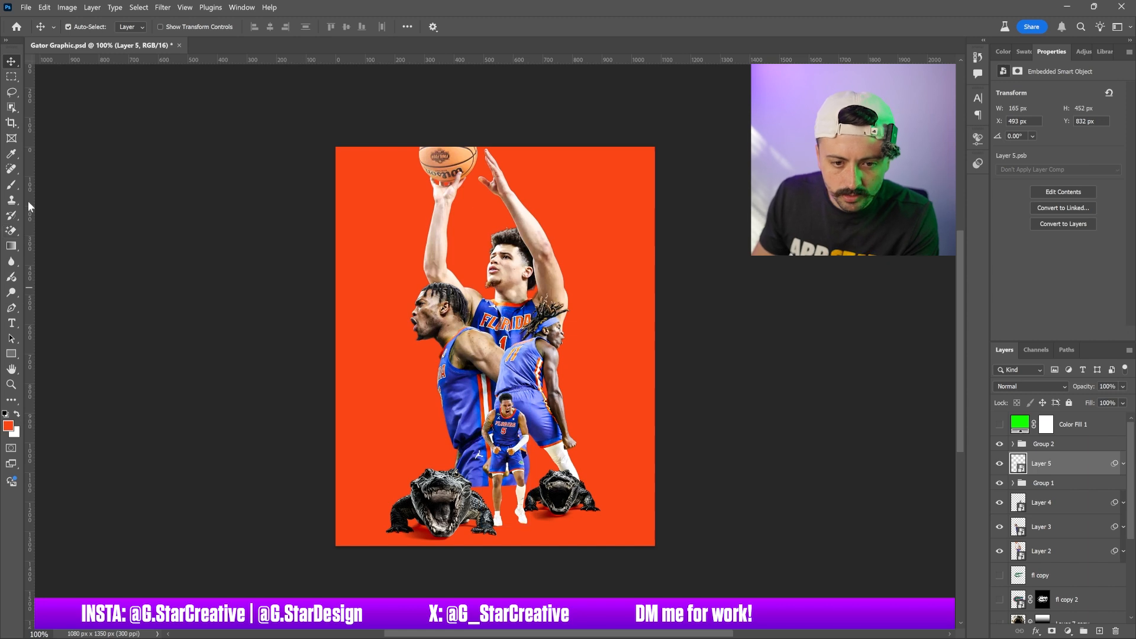
# Add a new empty layer with the Brush tool active and flatten the brush tip into an oval about 75 px wide
pyautogui.click(11, 184)
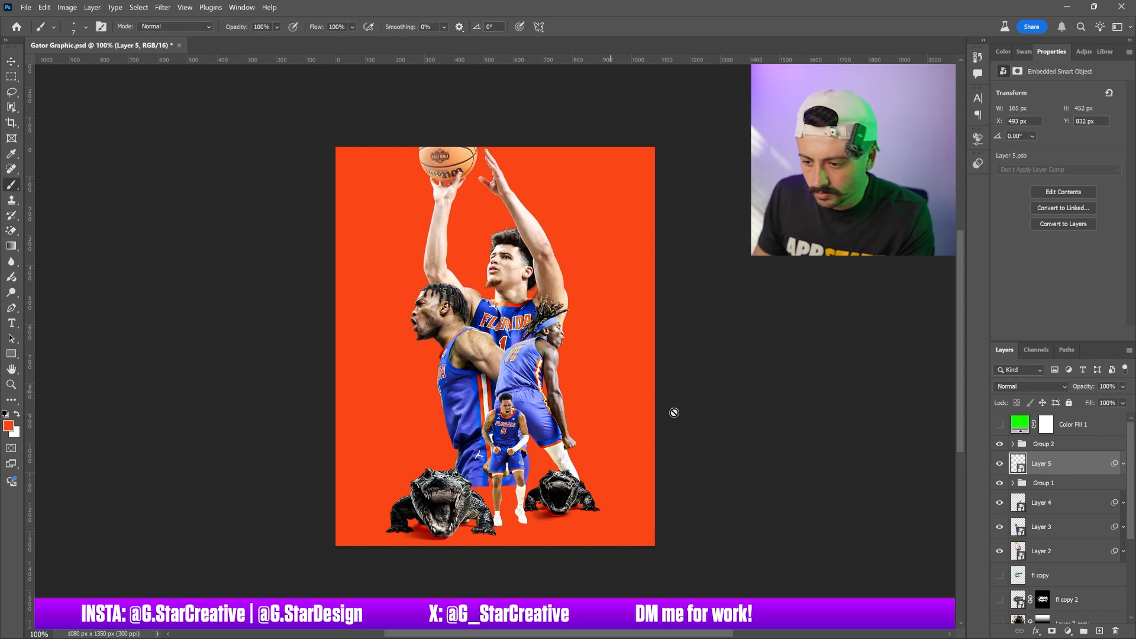
pyautogui.click(1097, 631)
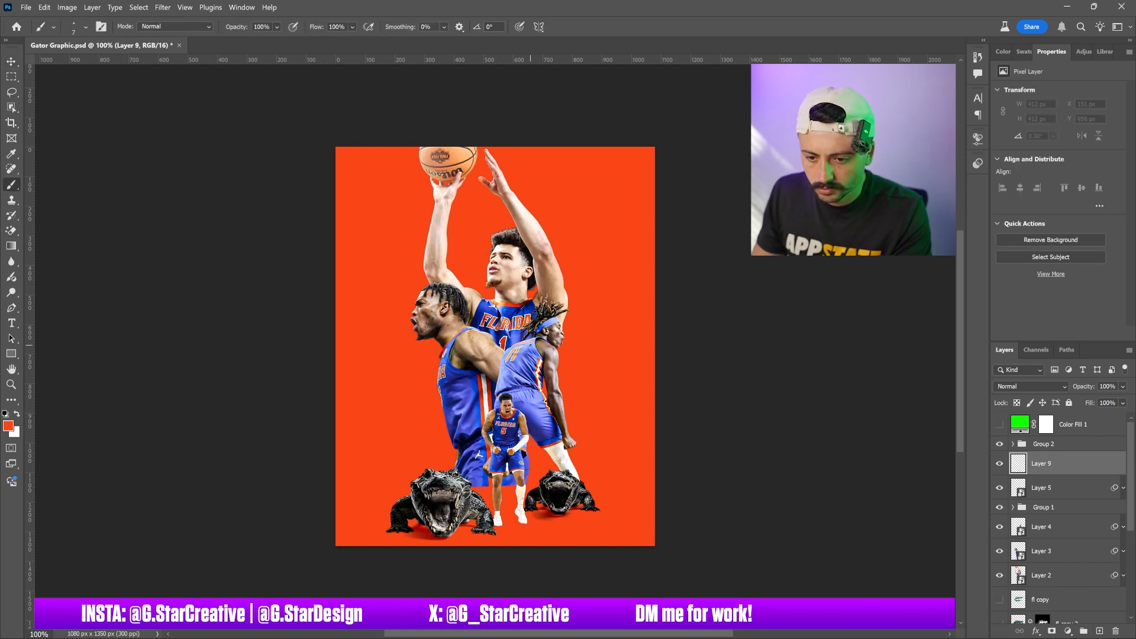
pyautogui.press(']')
pyautogui.press(']')
pyautogui.press(']')
pyautogui.press(']')
pyautogui.press(']')
pyautogui.press(']')
pyautogui.press(']')
pyautogui.press(']')
pyautogui.press(']')
pyautogui.press(']')
pyautogui.press(']')
pyautogui.press(']')
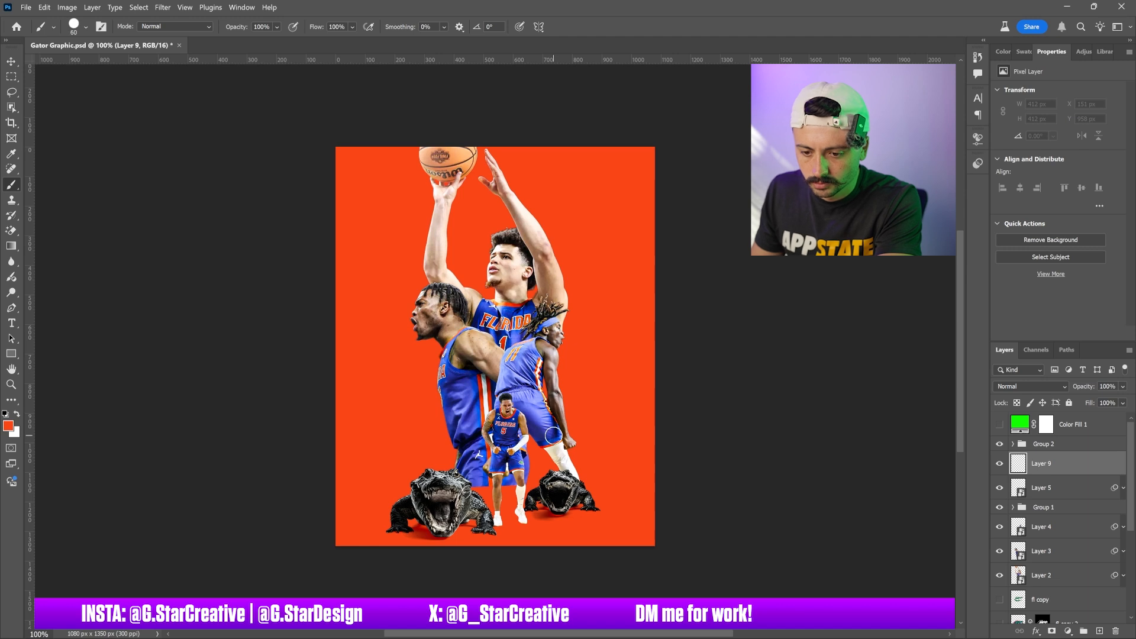
pyautogui.click(81, 27)
pyautogui.moveTo(40, 58); pyautogui.dragTo(36, 69)
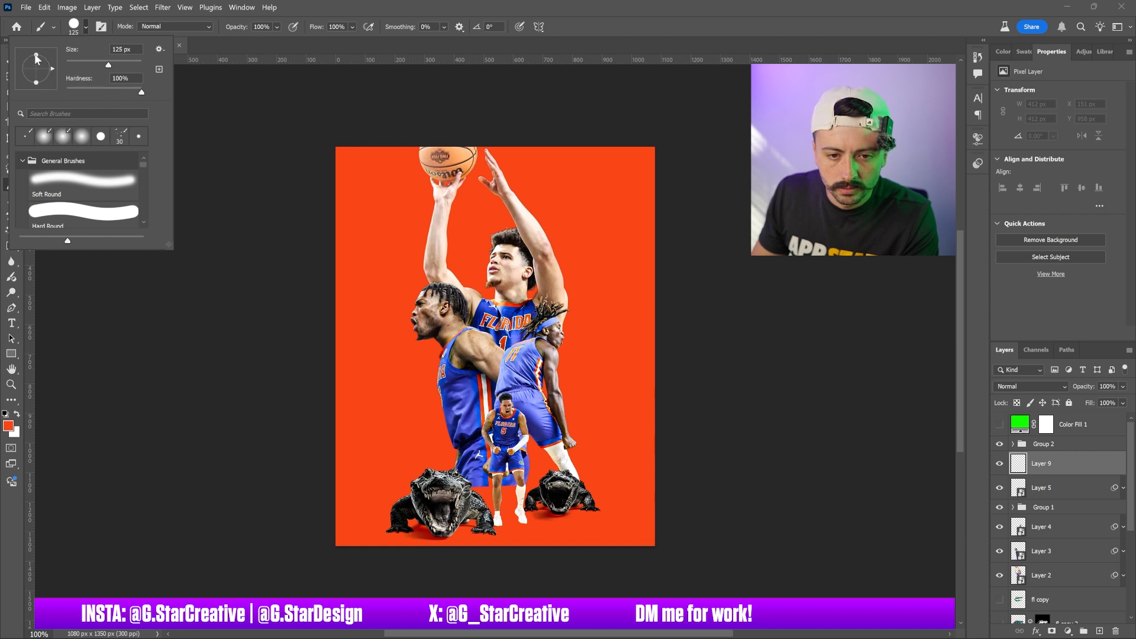
pyautogui.moveTo(35, 55); pyautogui.dragTo(37, 68)
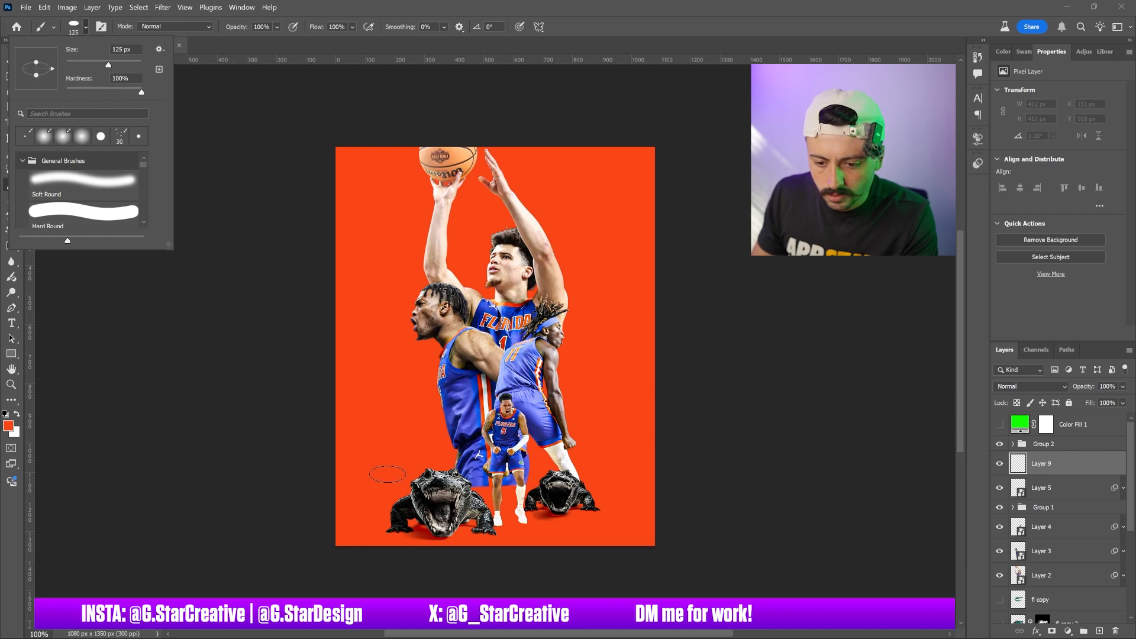
pyautogui.click(93, 63)
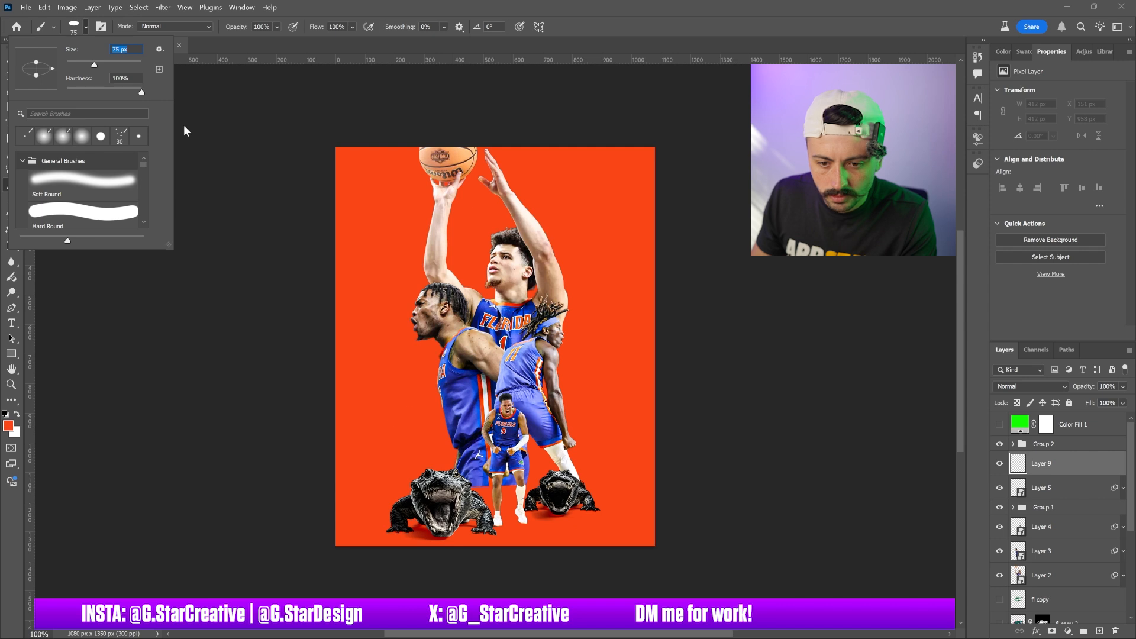
pyautogui.click(553, 515)
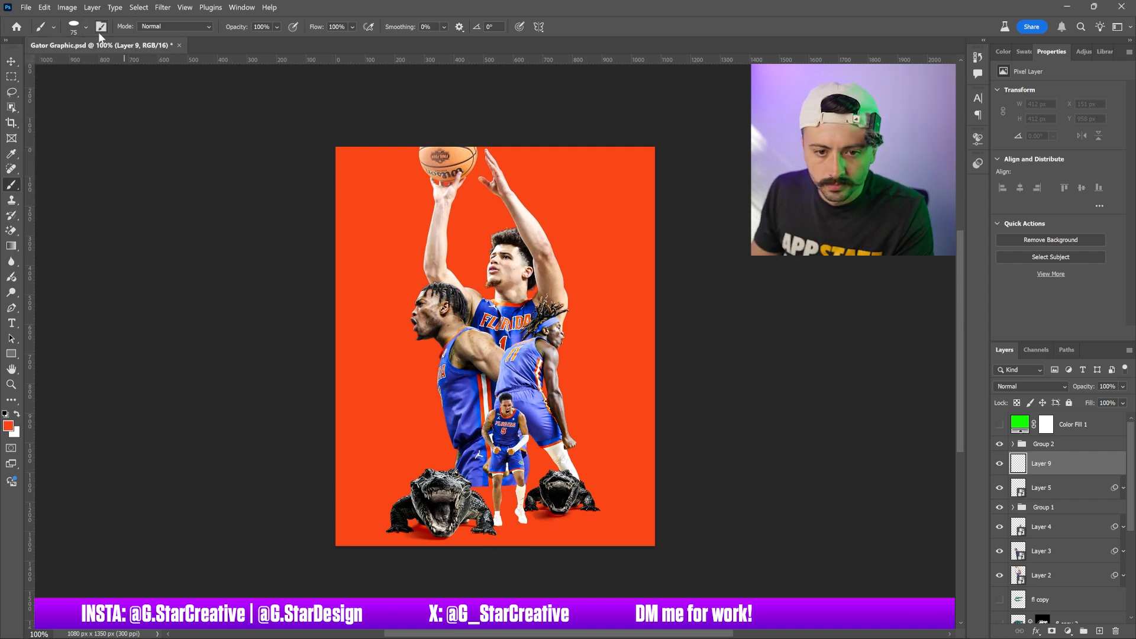
# Set the brush to 0% hardness, 81 px size and 8% flow, trying and undoing one test stroke
pyautogui.click(78, 26)
pyautogui.moveTo(88, 87); pyautogui.dragTo(40, 86)
pyautogui.click(76, 64)
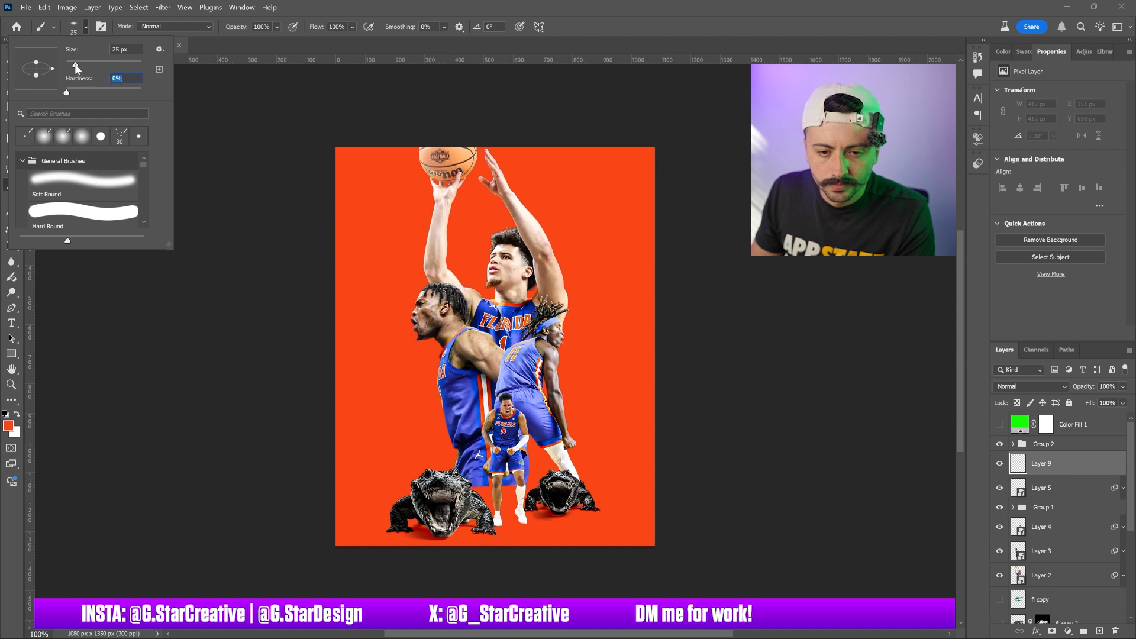
pyautogui.click(97, 64)
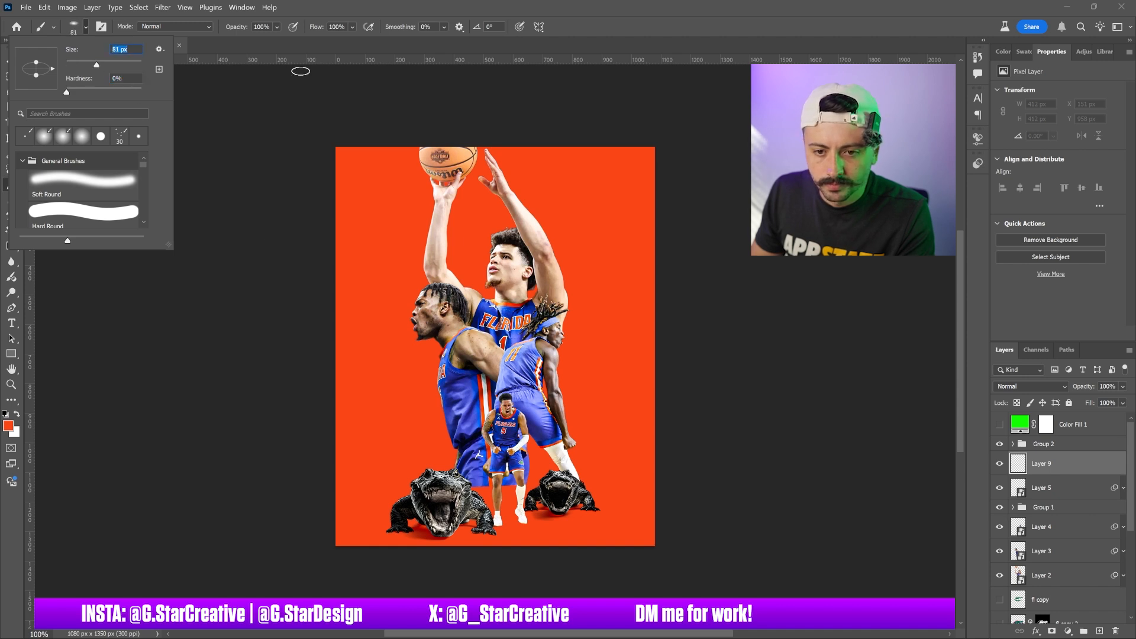
pyautogui.moveTo(320, 29); pyautogui.dragTo(260, 28)
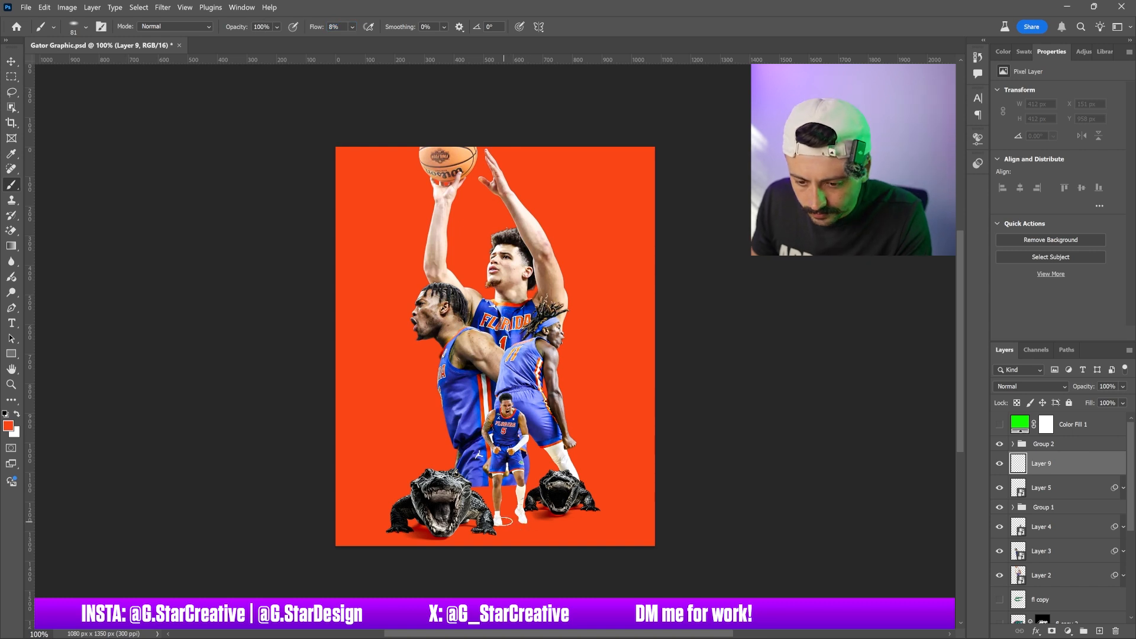
pyautogui.moveTo(472, 523); pyautogui.dragTo(468, 523)
pyautogui.hotkey('ctrl', 'z')
# Pick black as the foreground colour and move the new layer beneath Layer 5
pyautogui.click(1024, 52)
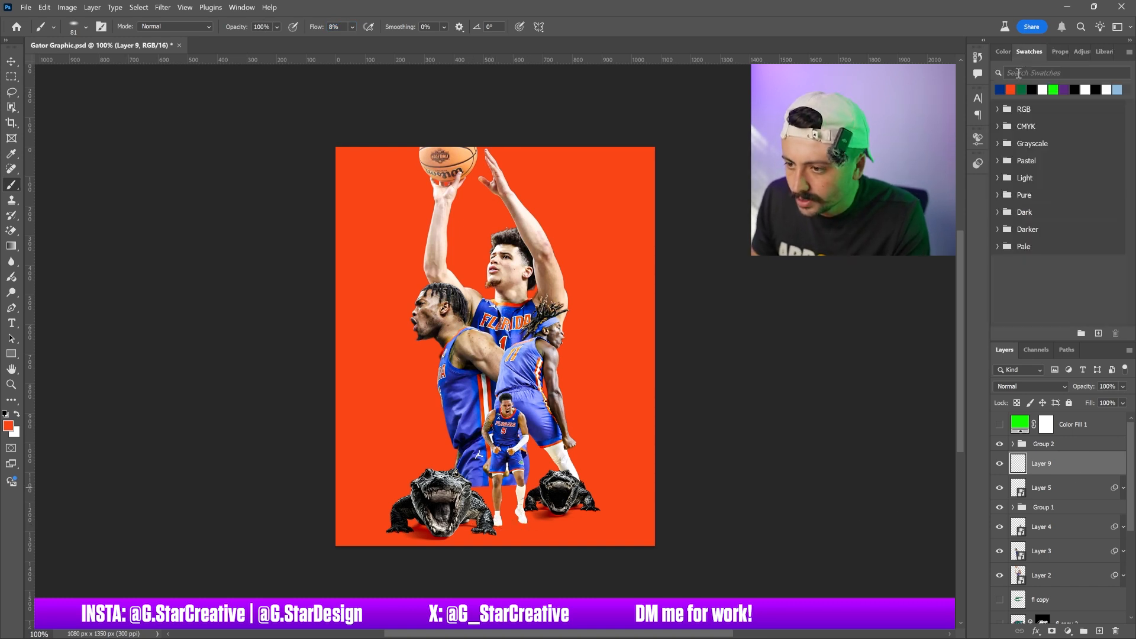
pyautogui.click(1096, 88)
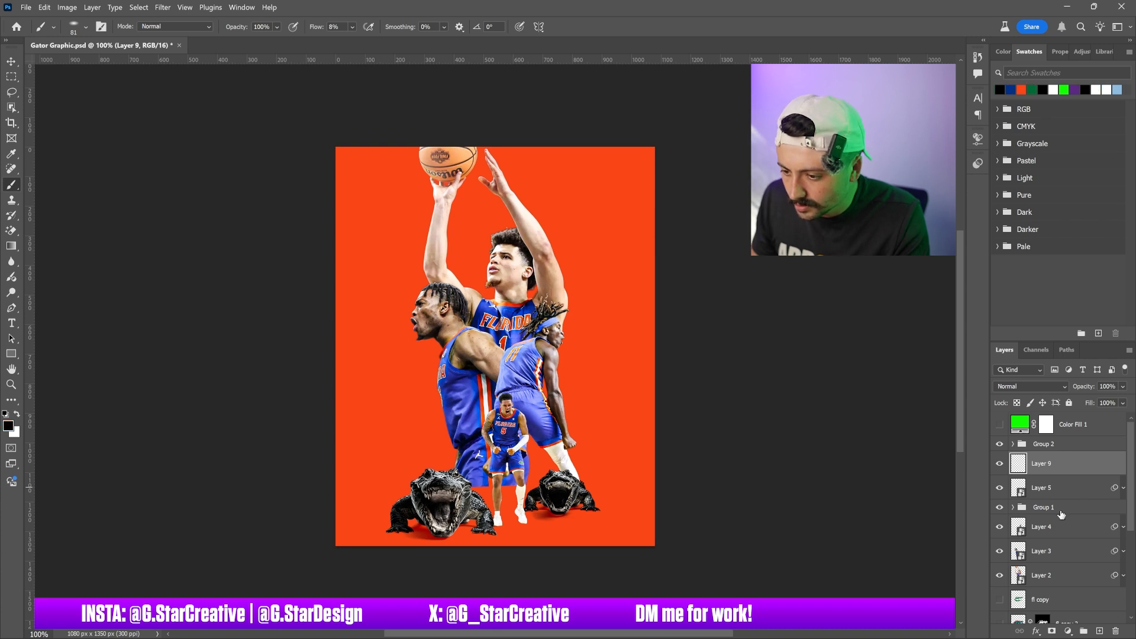
pyautogui.moveTo(1048, 463); pyautogui.dragTo(1049, 498)
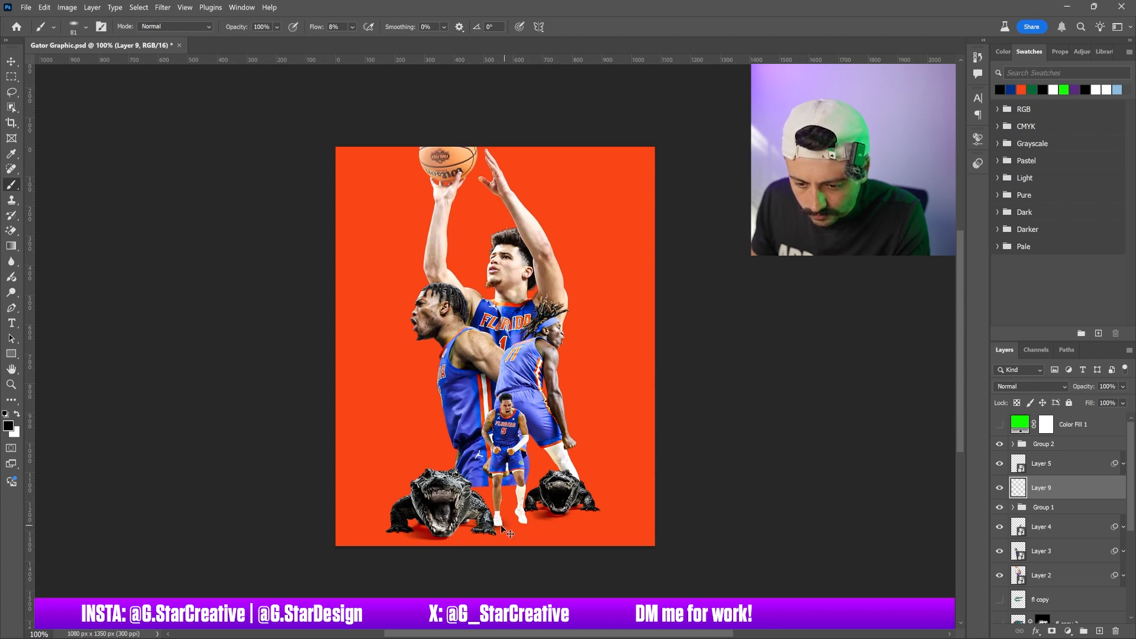
# Paint a soft black shadow under the small player's feet with an 80 px brush
pyautogui.press('[')
pyautogui.press('[')
pyautogui.press('[')
pyautogui.press('[')
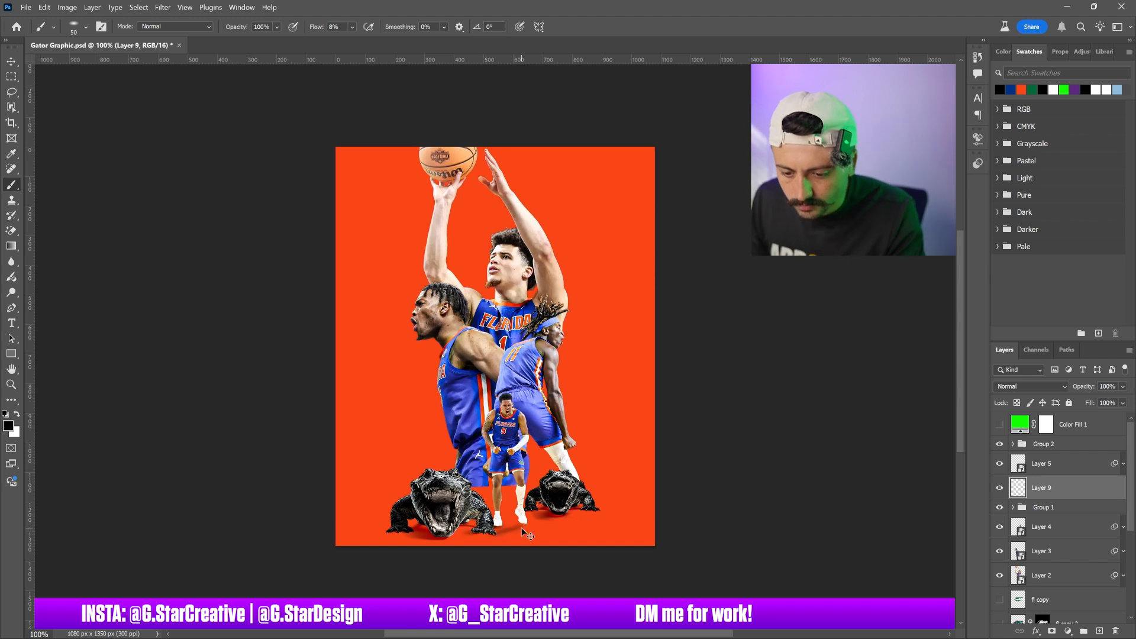
pyautogui.press(']')
pyautogui.press(']')
pyautogui.press(']')
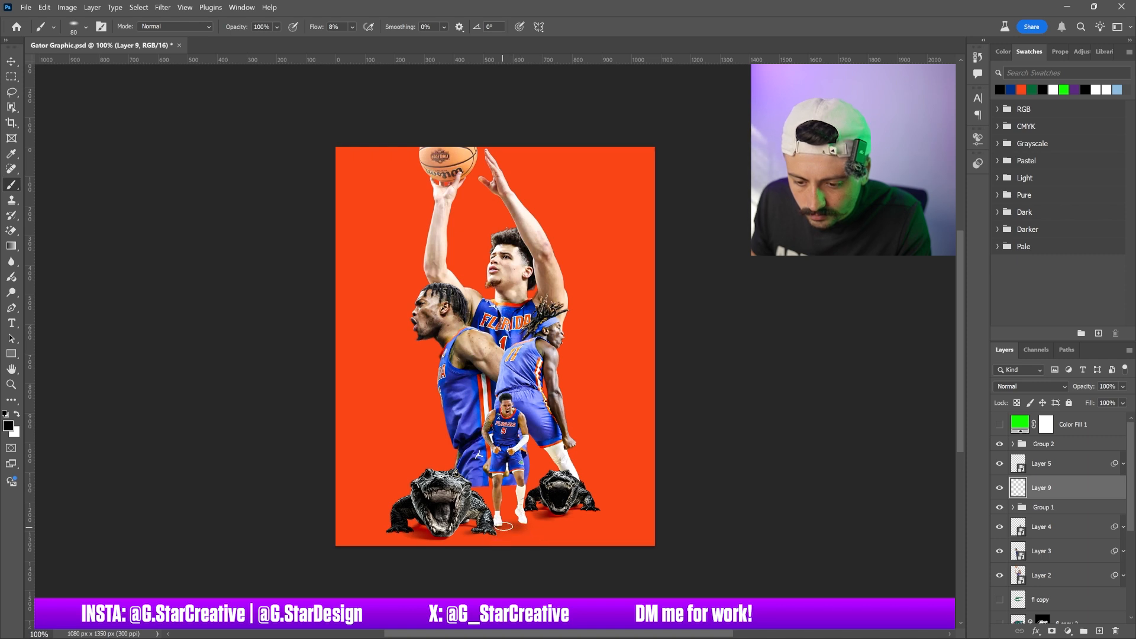
pyautogui.moveTo(507, 521); pyautogui.dragTo(505, 523)
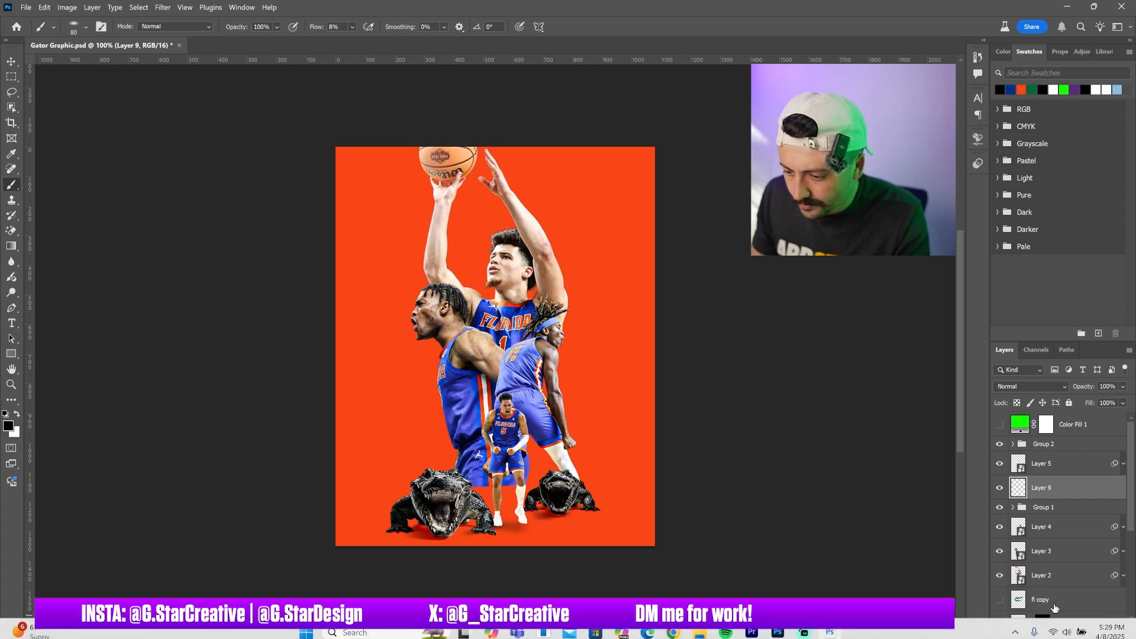
# Add a layer mask to the shadow layer and enlarge the brush to 125 px
pyautogui.click(1051, 630)
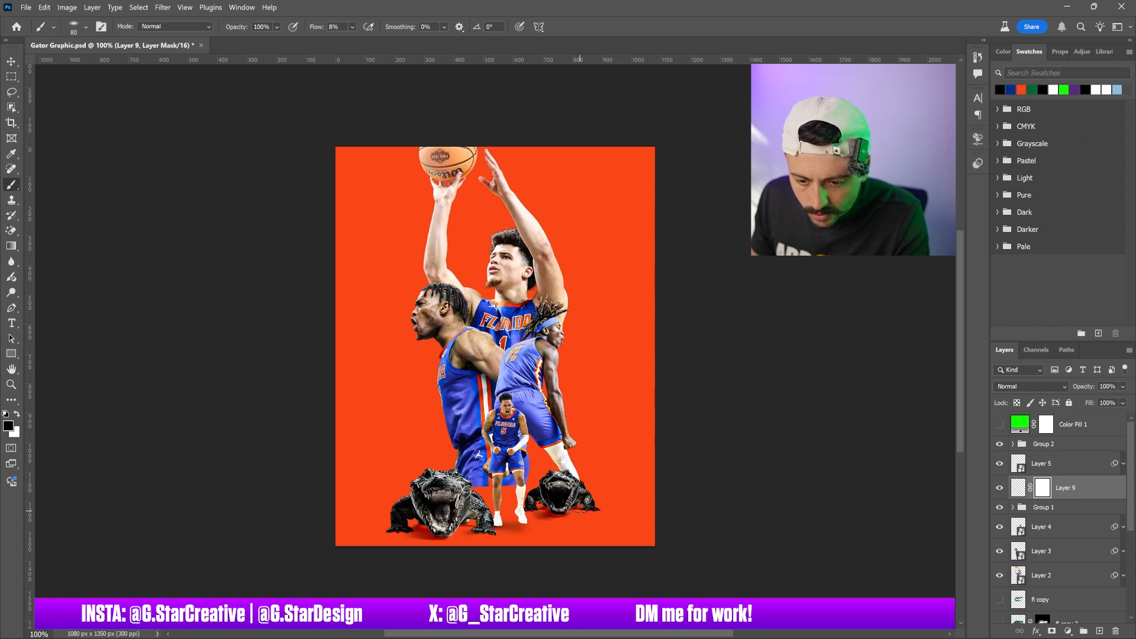
pyautogui.press('x')
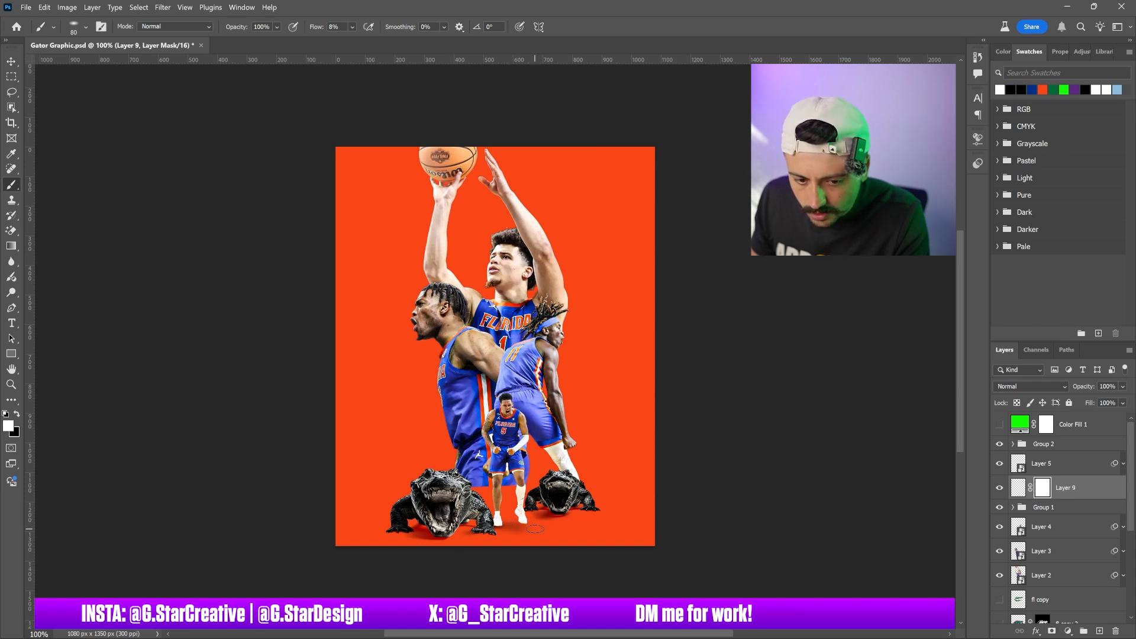
pyautogui.press('x')
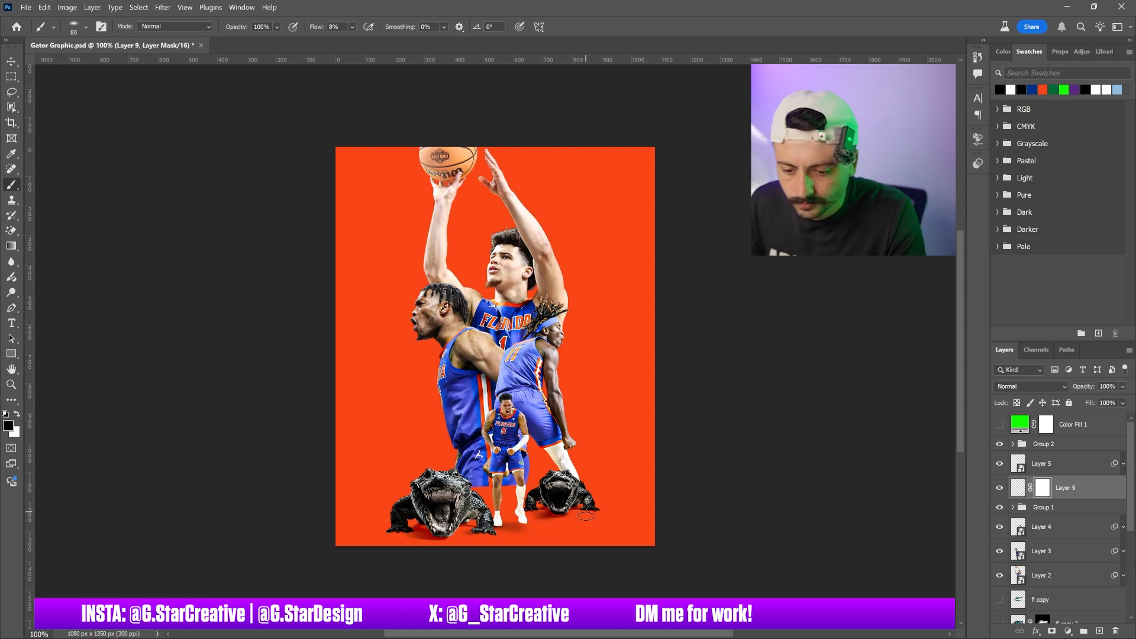
pyautogui.press(']')
pyautogui.press(']')
pyautogui.press(']')
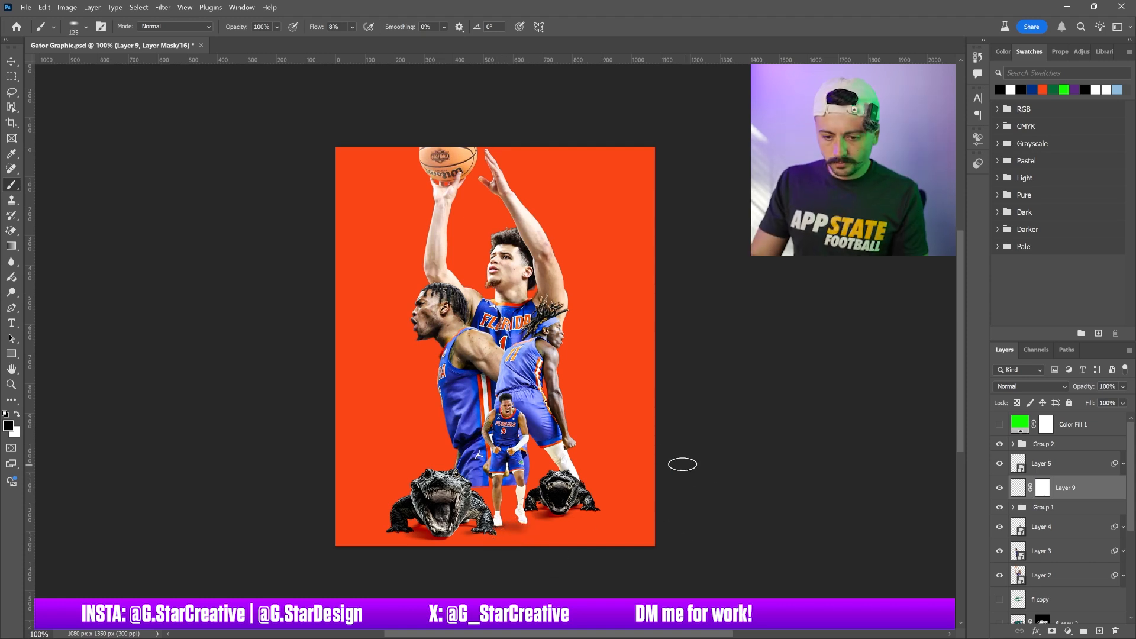
# Add a layer mask to Layer 4 and fade its lower part with an upward gradient
pyautogui.click(11, 60)
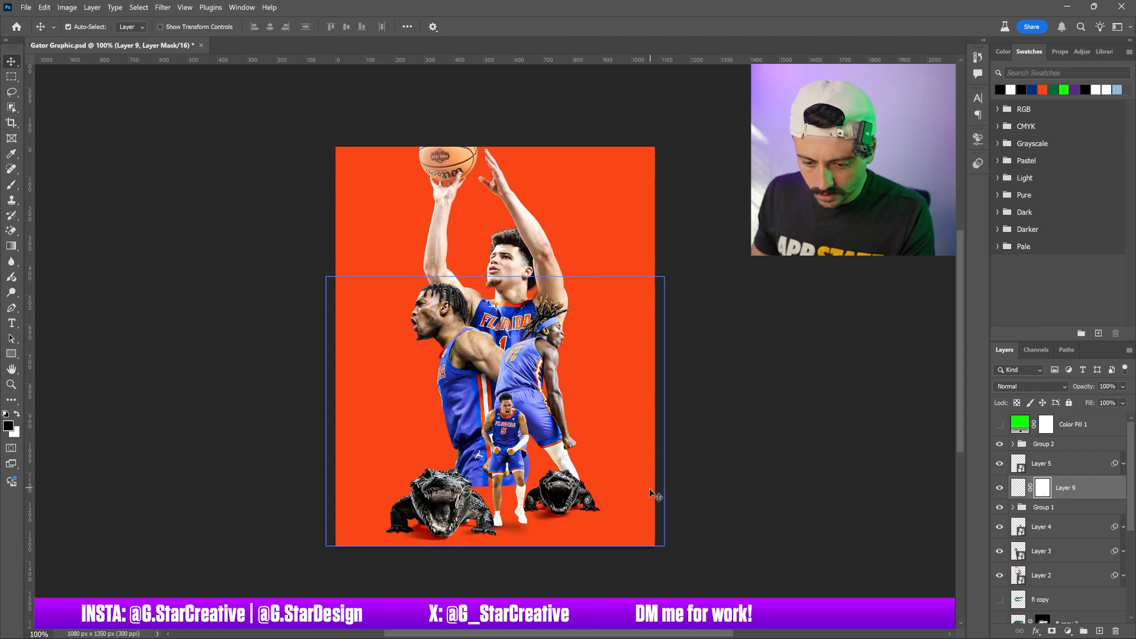
pyautogui.click(552, 412)
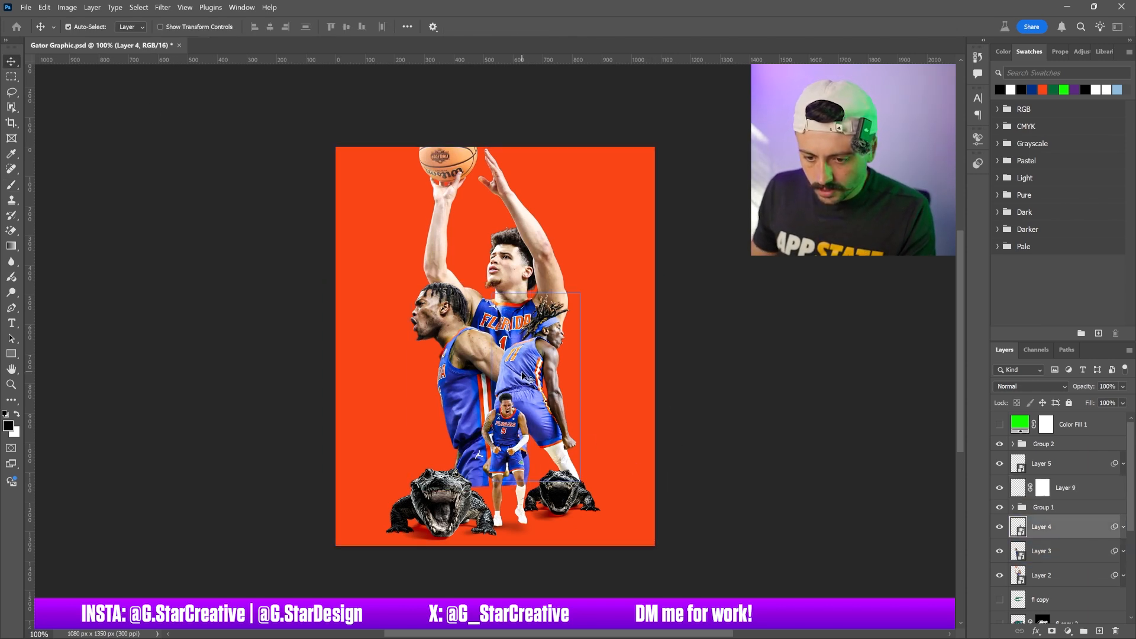
pyautogui.click(13, 246)
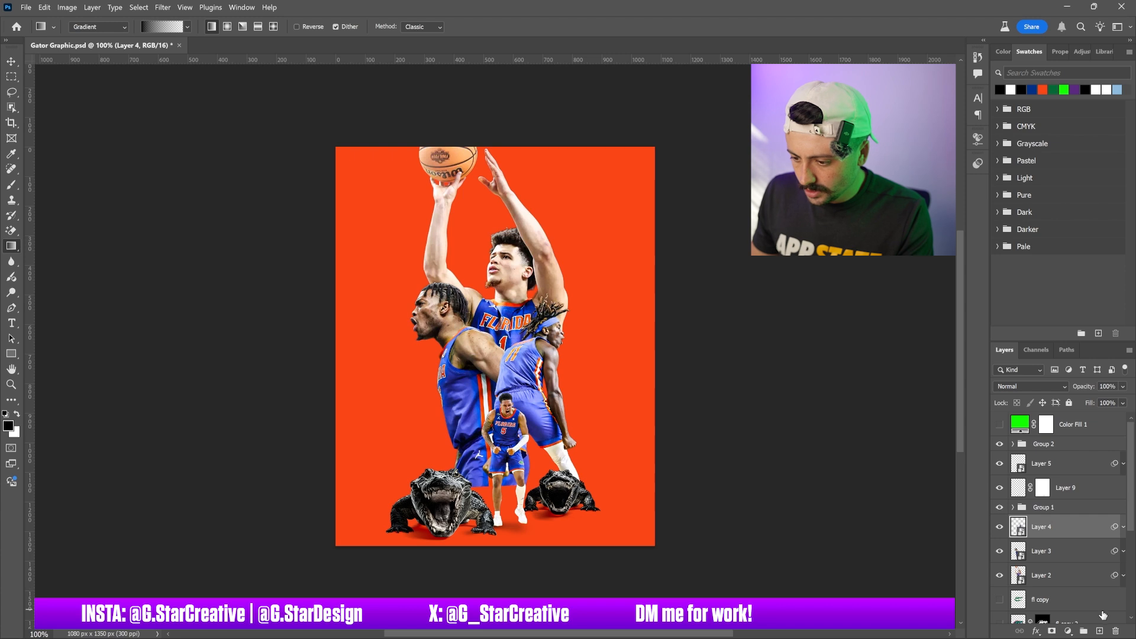
pyautogui.click(1052, 630)
pyautogui.moveTo(537, 439)
pyautogui.mouseDown()
pyautogui.moveTo(534, 371)
pyautogui.moveTo(534, 384)
pyautogui.mouseUp()
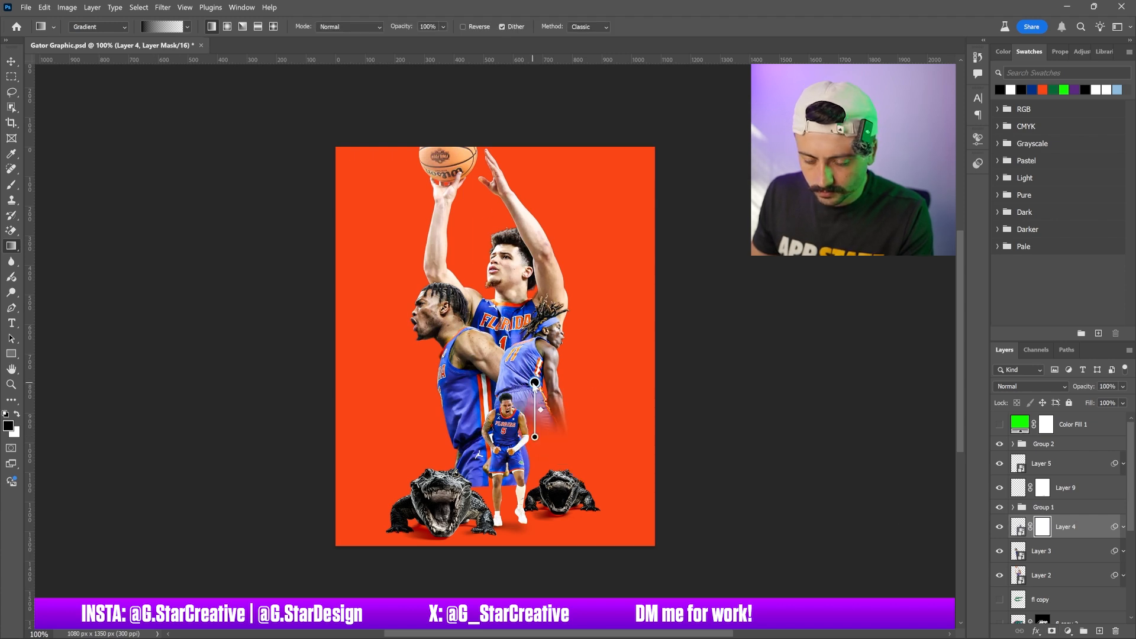
# Add a layer mask to Layer 3 and fade its lower part with an upward gradient
pyautogui.click(1073, 552)
pyautogui.click(1052, 631)
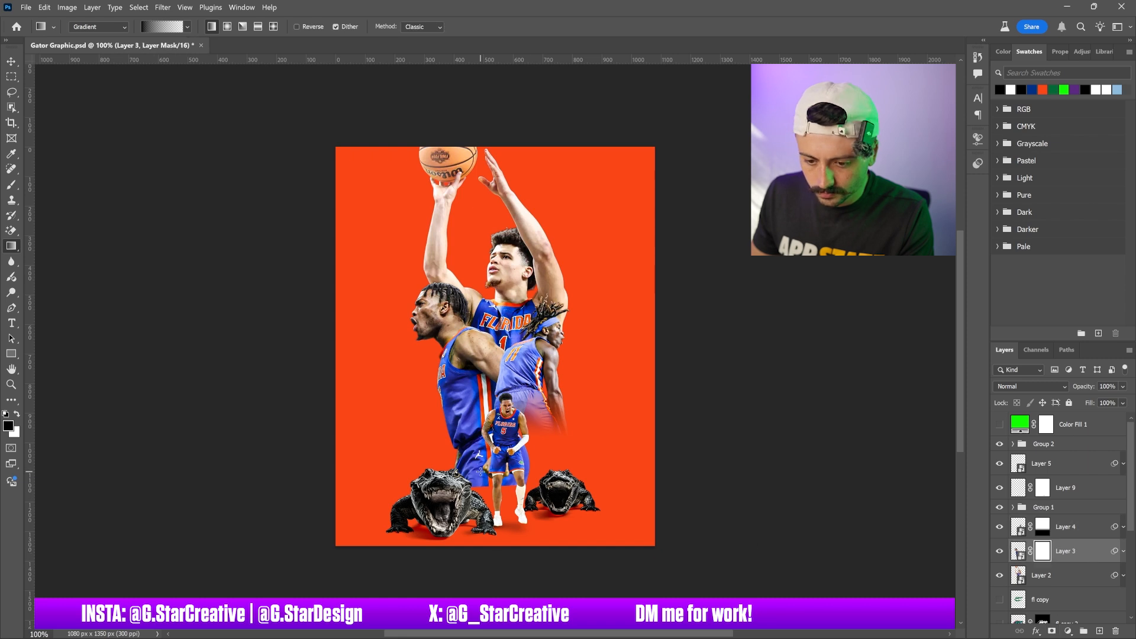
pyautogui.moveTo(478, 465); pyautogui.dragTo(478, 393)
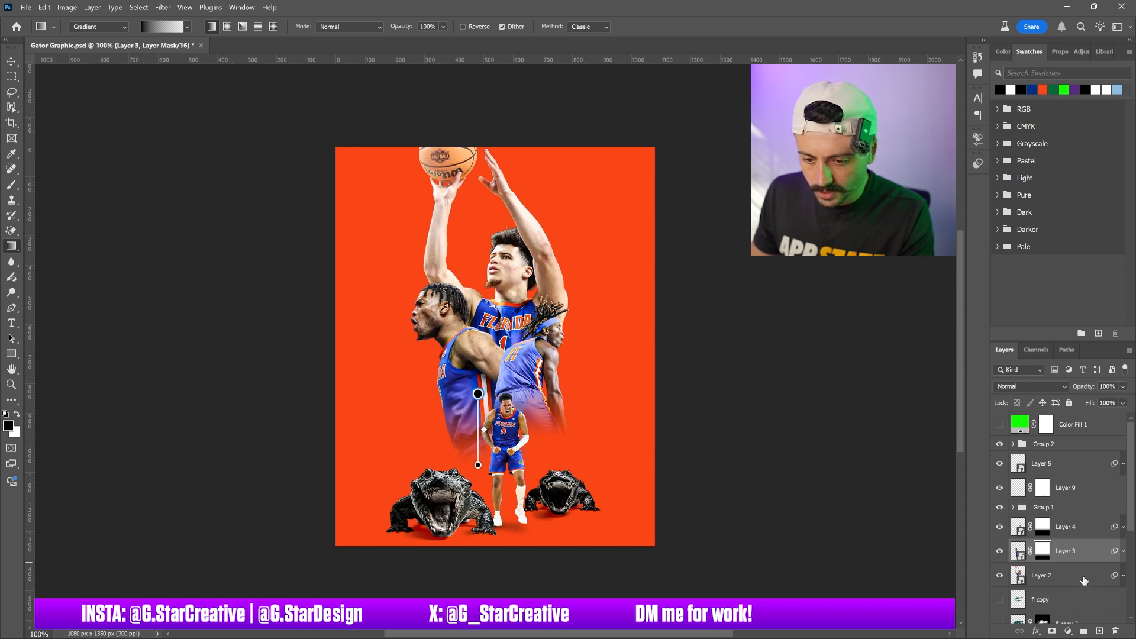
# Add a text layer reading CHAMPS above Layer 5 and set its size to 50 pt
pyautogui.click(12, 62)
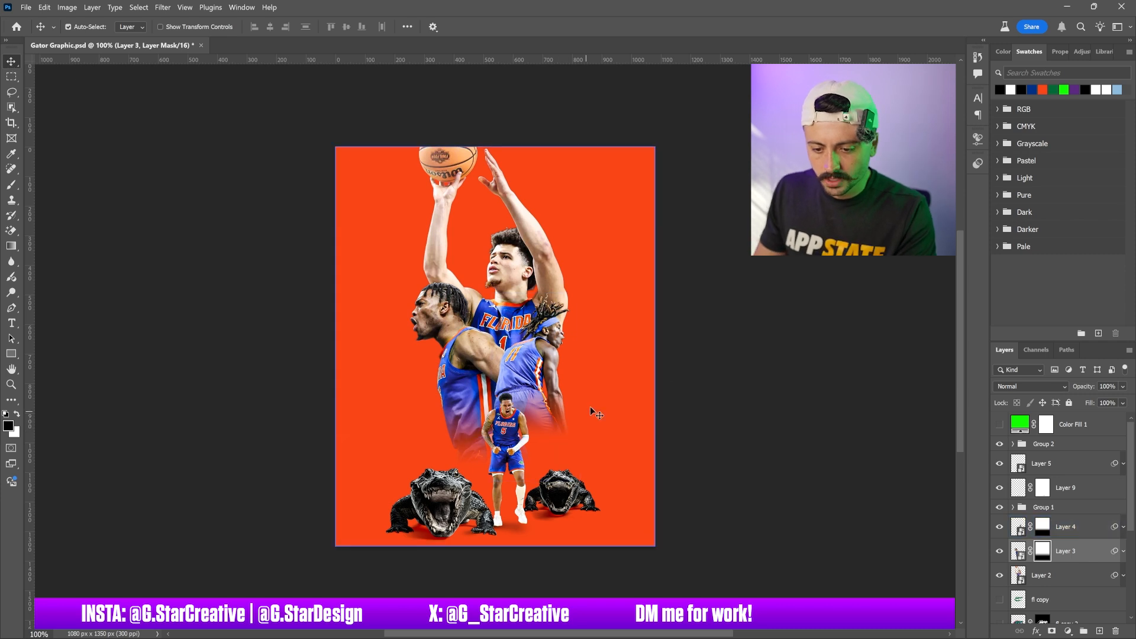
pyautogui.click(12, 323)
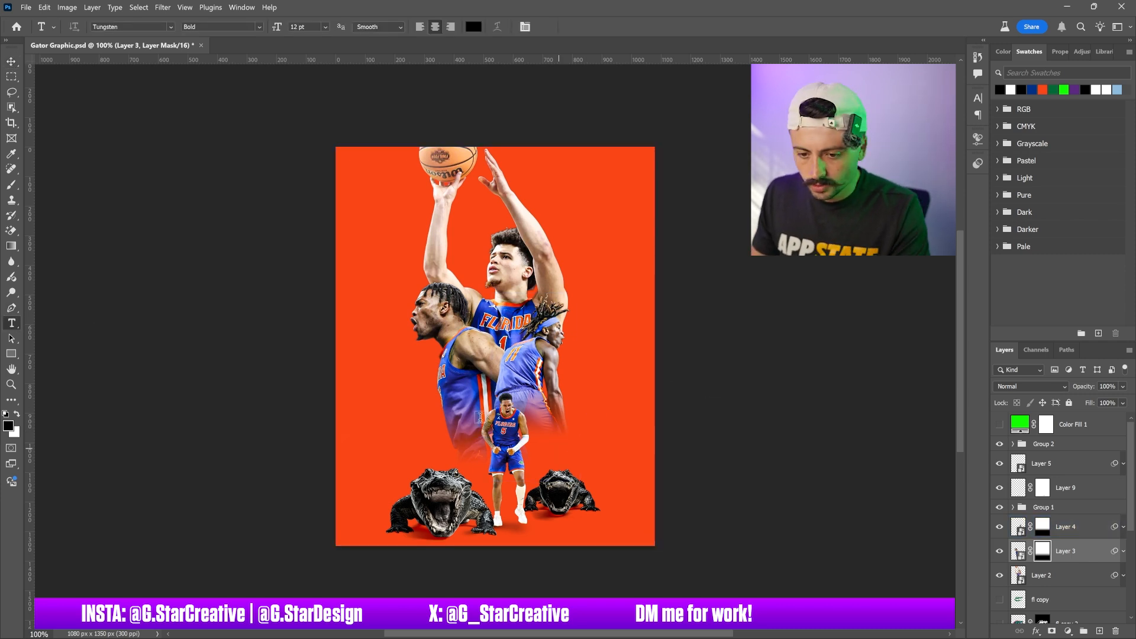
pyautogui.click(1062, 467)
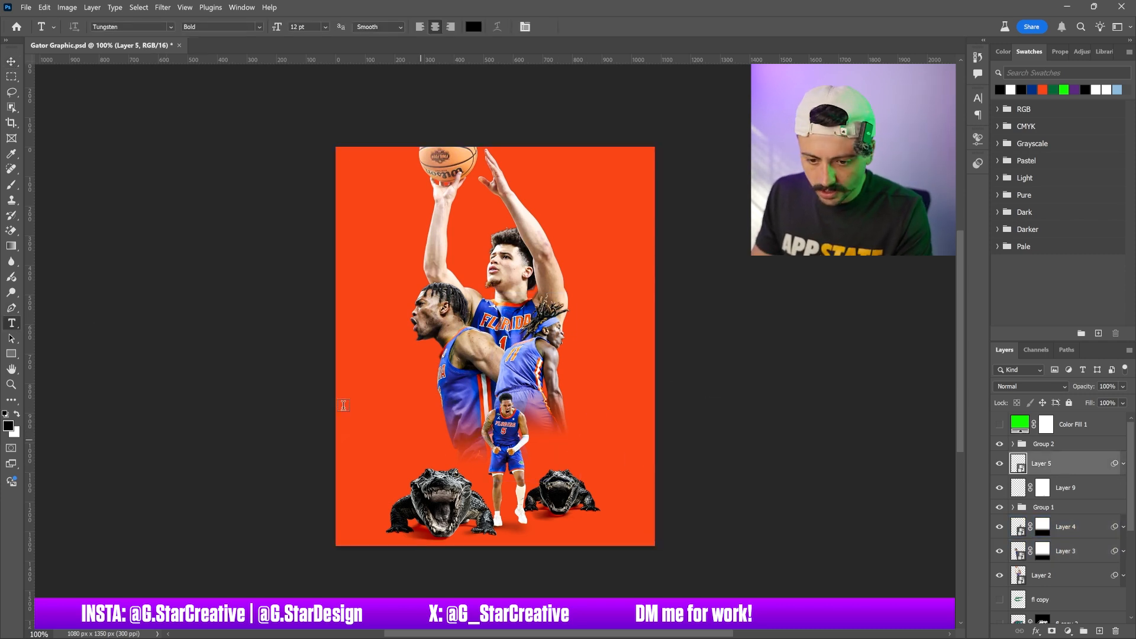
pyautogui.click(412, 424)
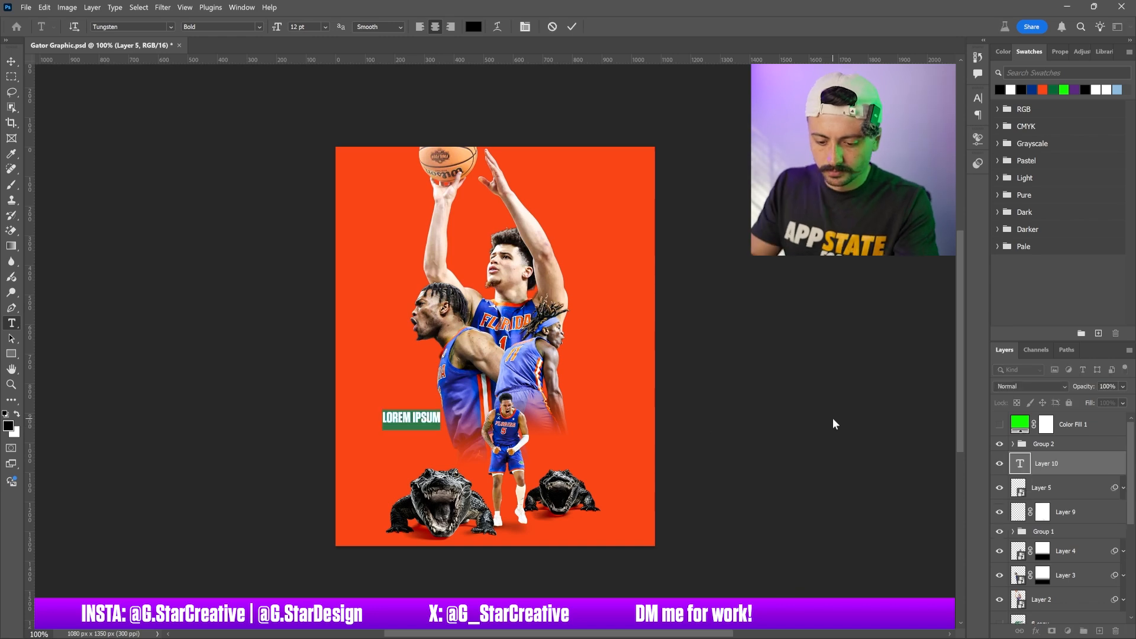
pyautogui.write('CHAMPS')
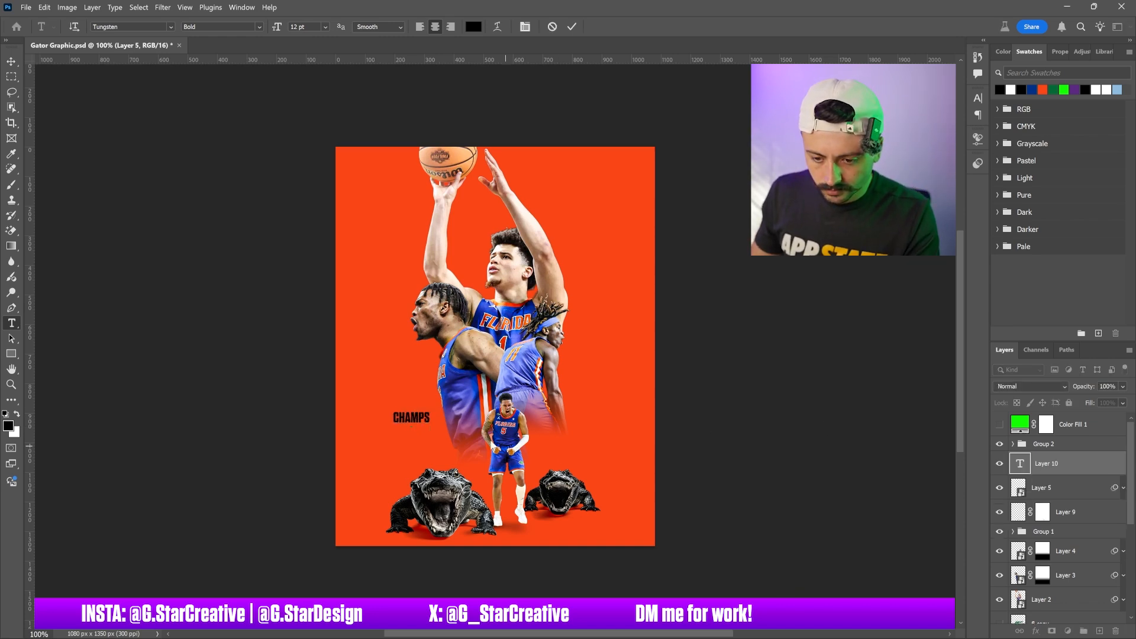
pyautogui.hotkey('ctrl', 'a')
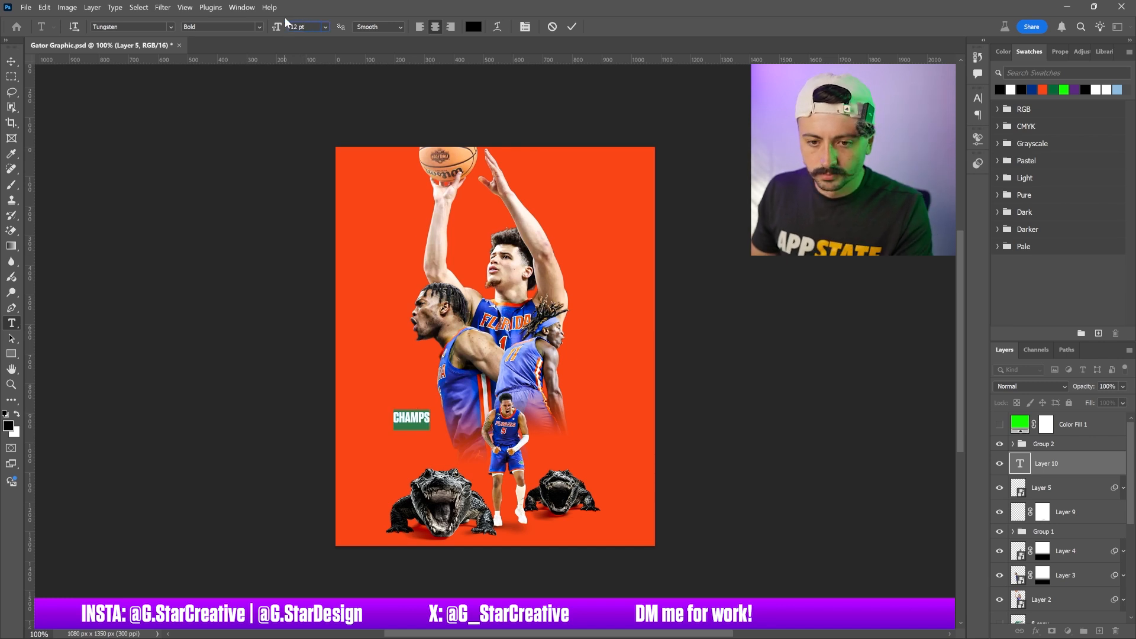
pyautogui.moveTo(278, 29); pyautogui.dragTo(296, 34)
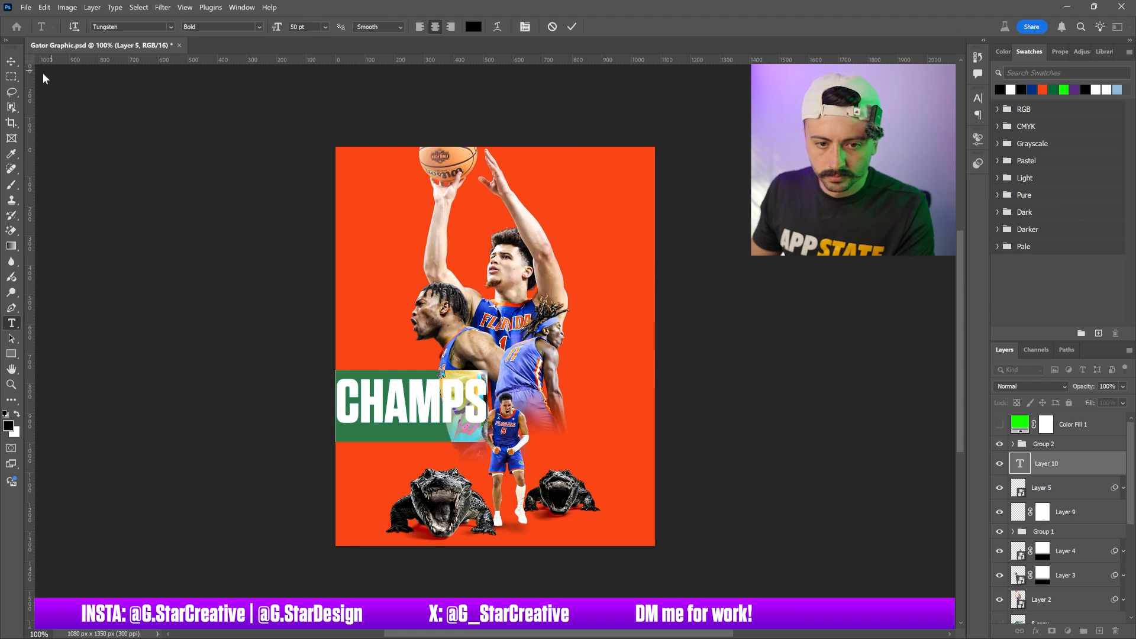
pyautogui.click(11, 61)
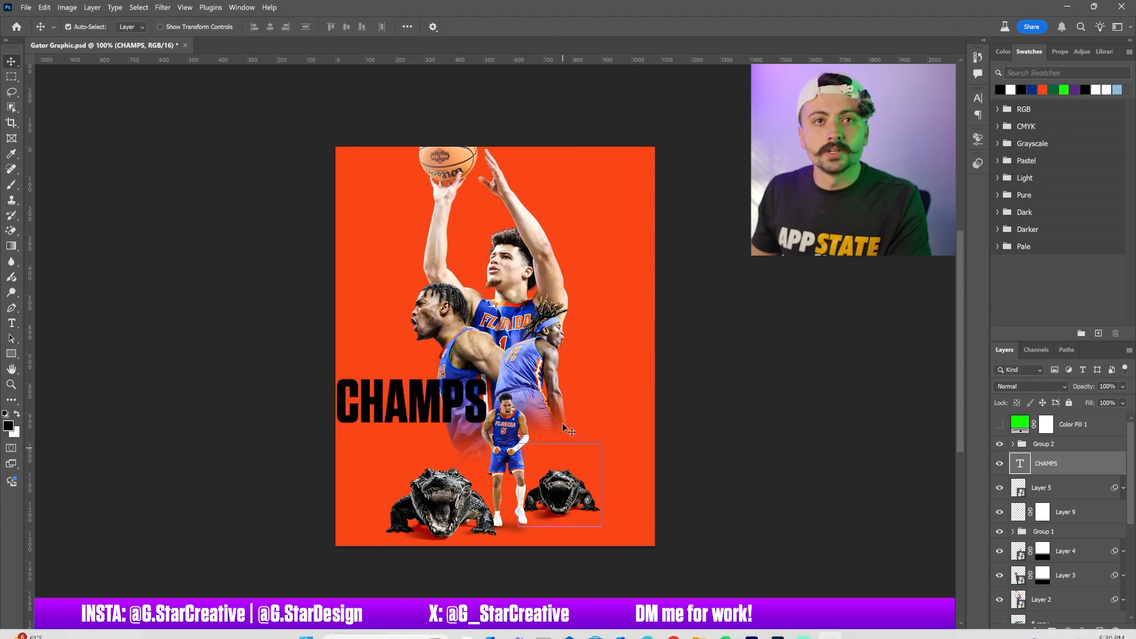
pyautogui.click(538, 417)
pyautogui.moveTo(556, 406); pyautogui.dragTo(648, 410)
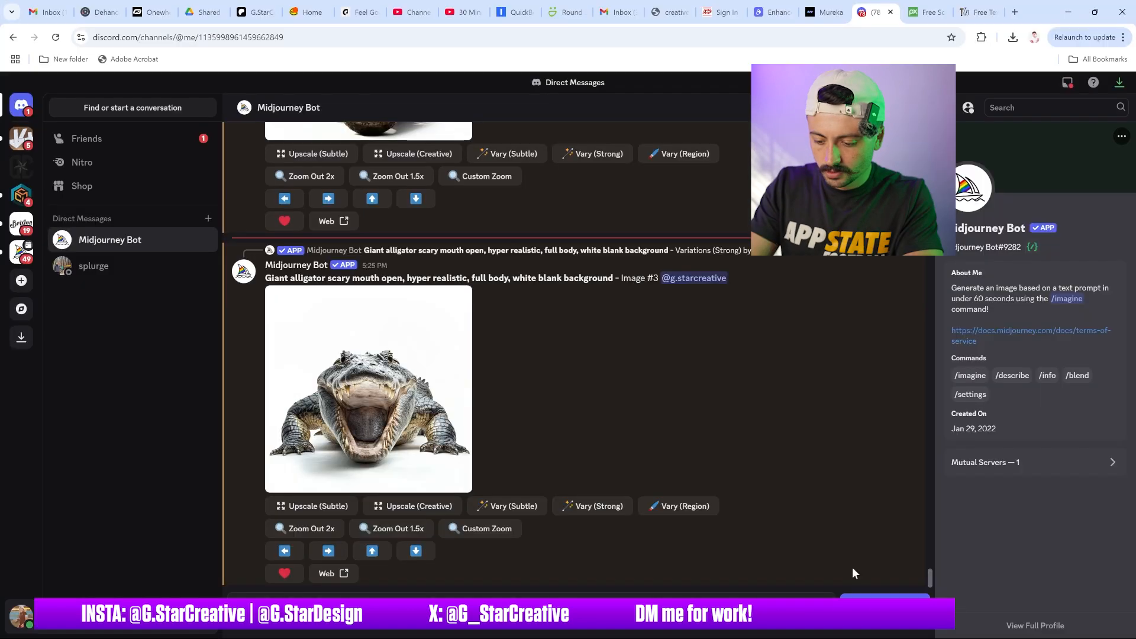
# Switch to Discord and start a new Midjourney /imagine prompt
pyautogui.write('/imag')
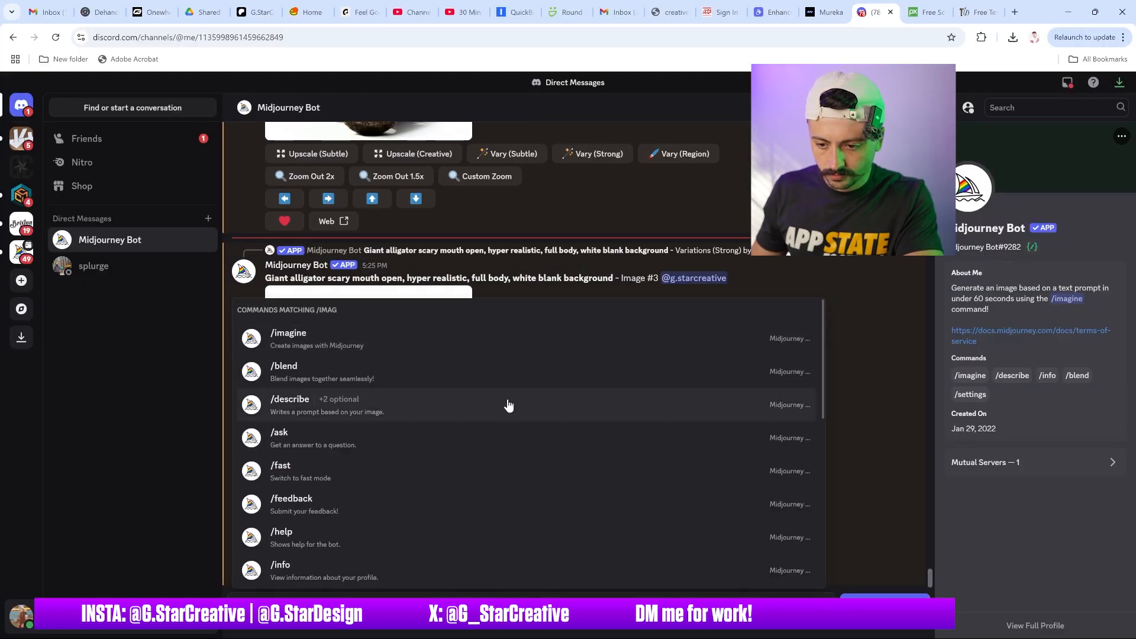
pyautogui.click(507, 346)
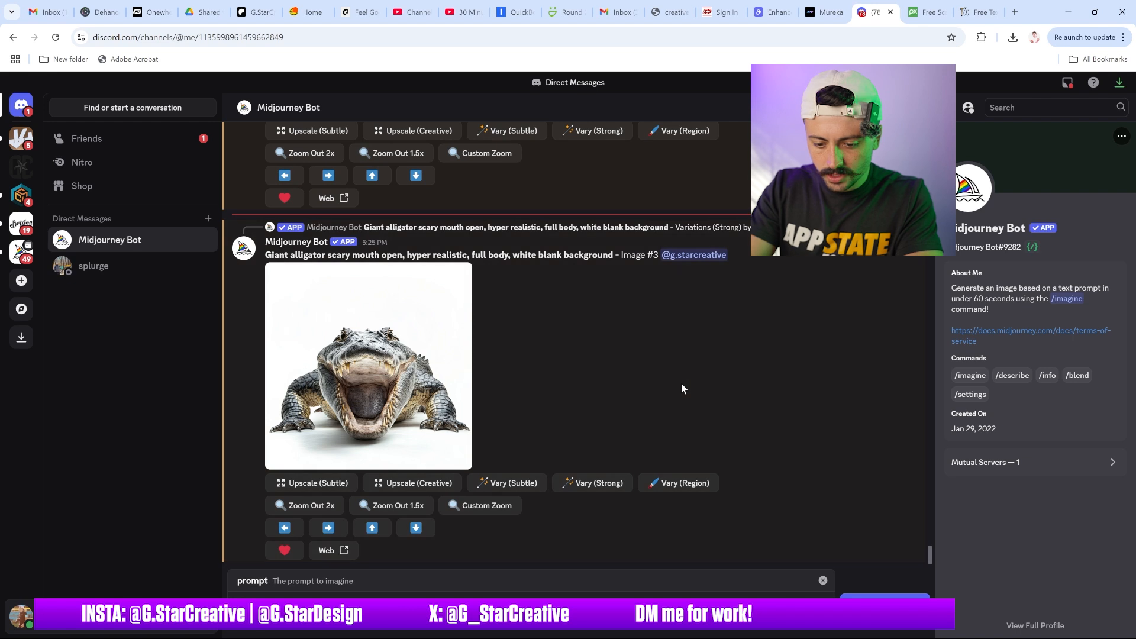
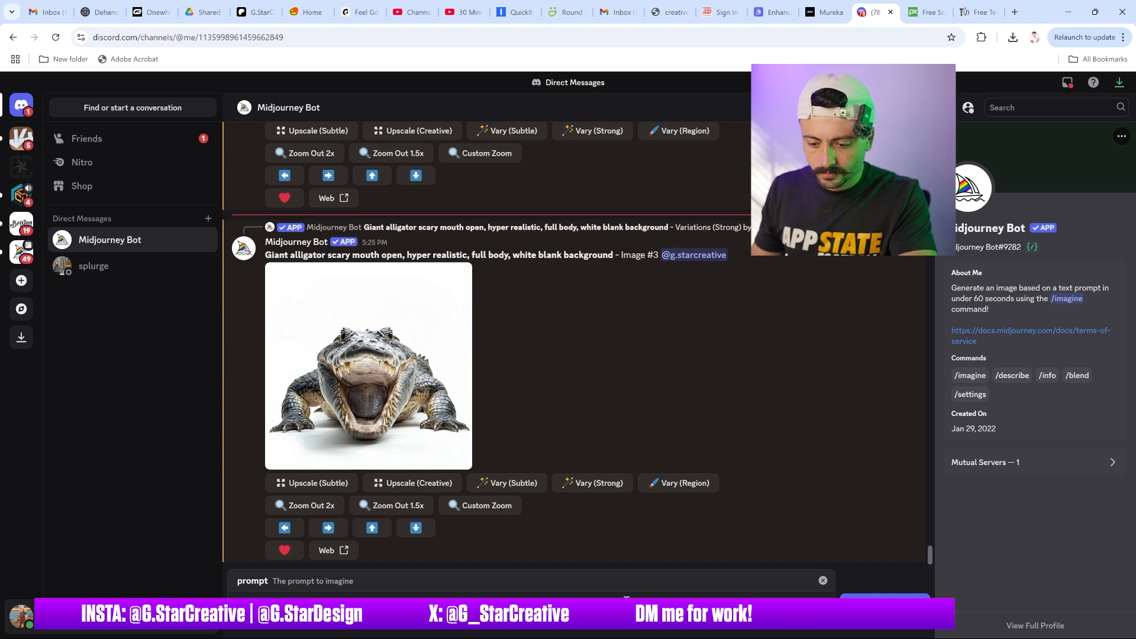
# Submit the Midjourney /imagine prompt "3d text (CHAMPS), made out of alligator skin, hyper realistic, white background"
pyautogui.click(626, 602)
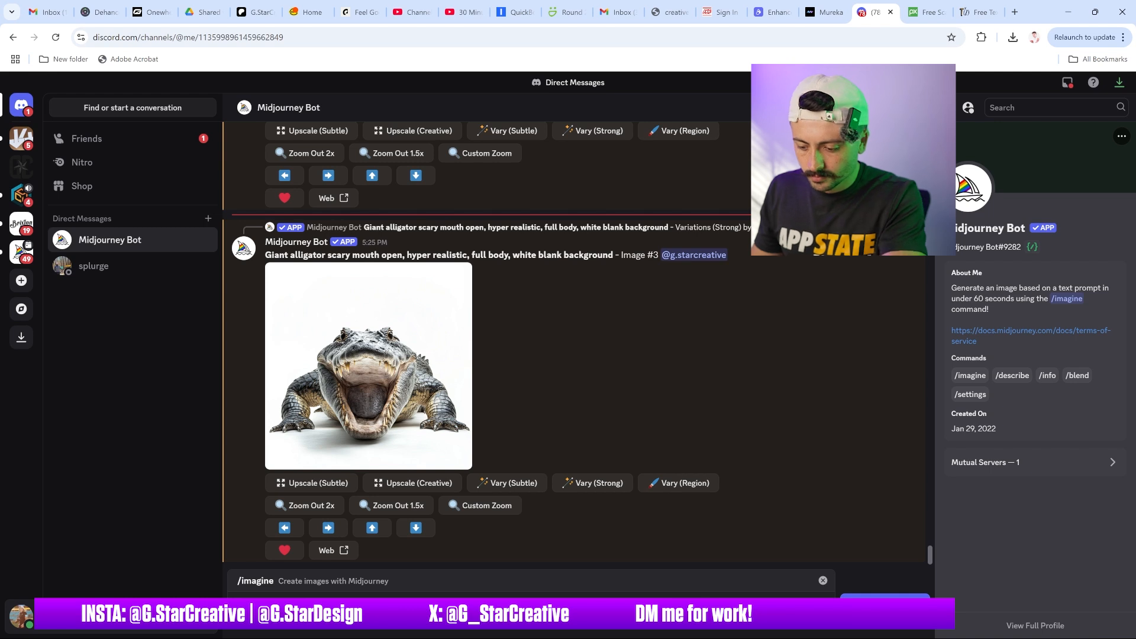
pyautogui.press('Return')
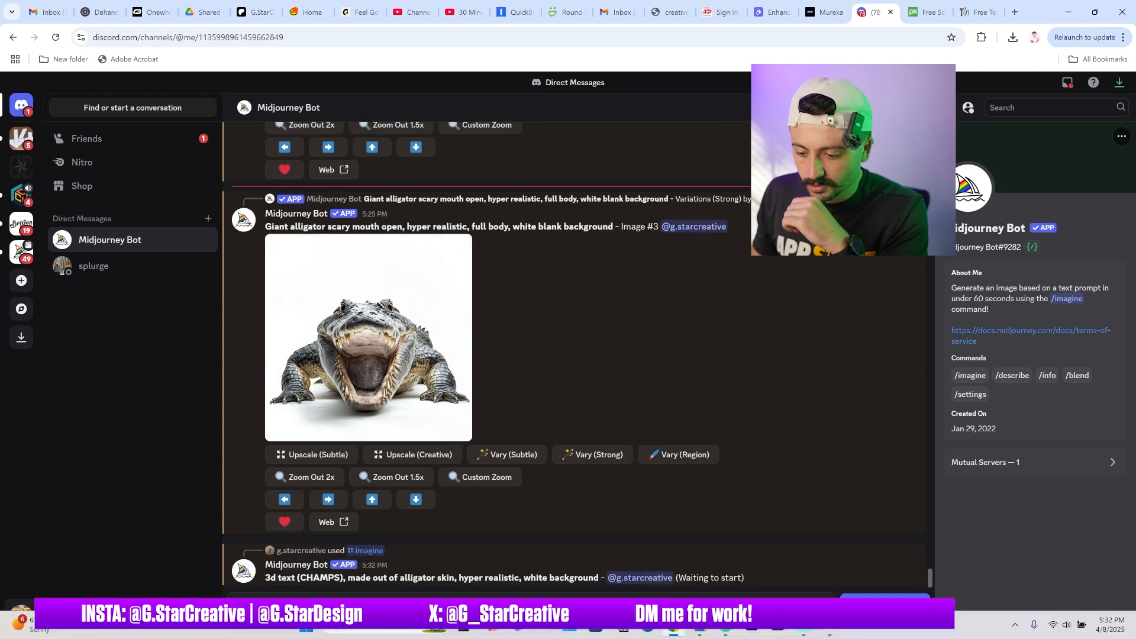
# Return to Photoshop and color the CHAMPS text navy blue from the swatches
pyautogui.click(830, 629)
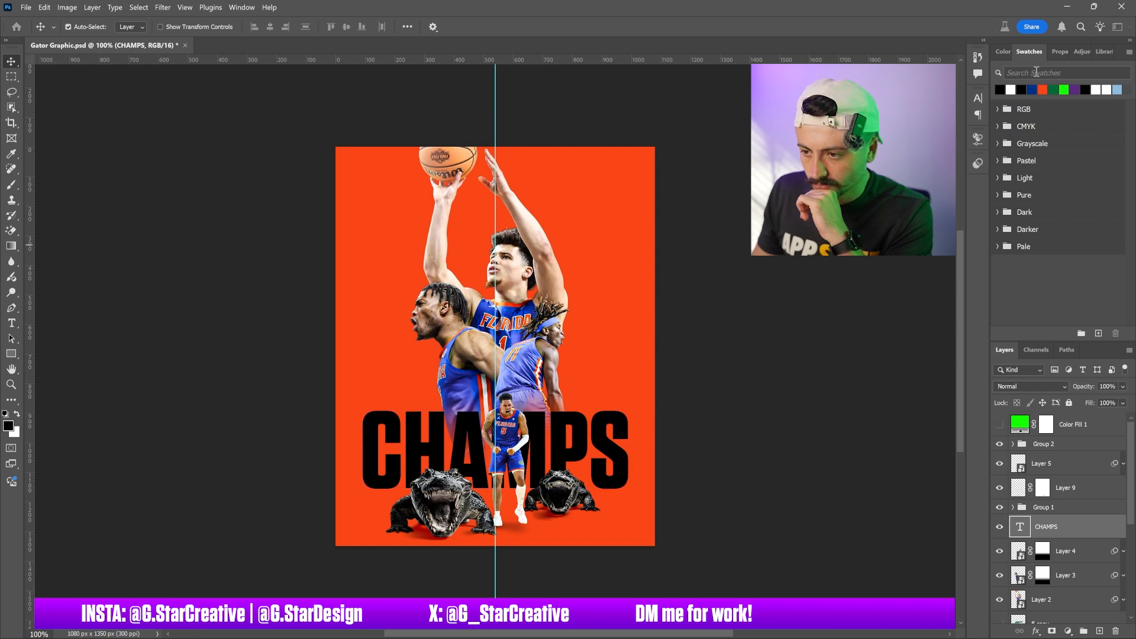
pyautogui.click(1032, 89)
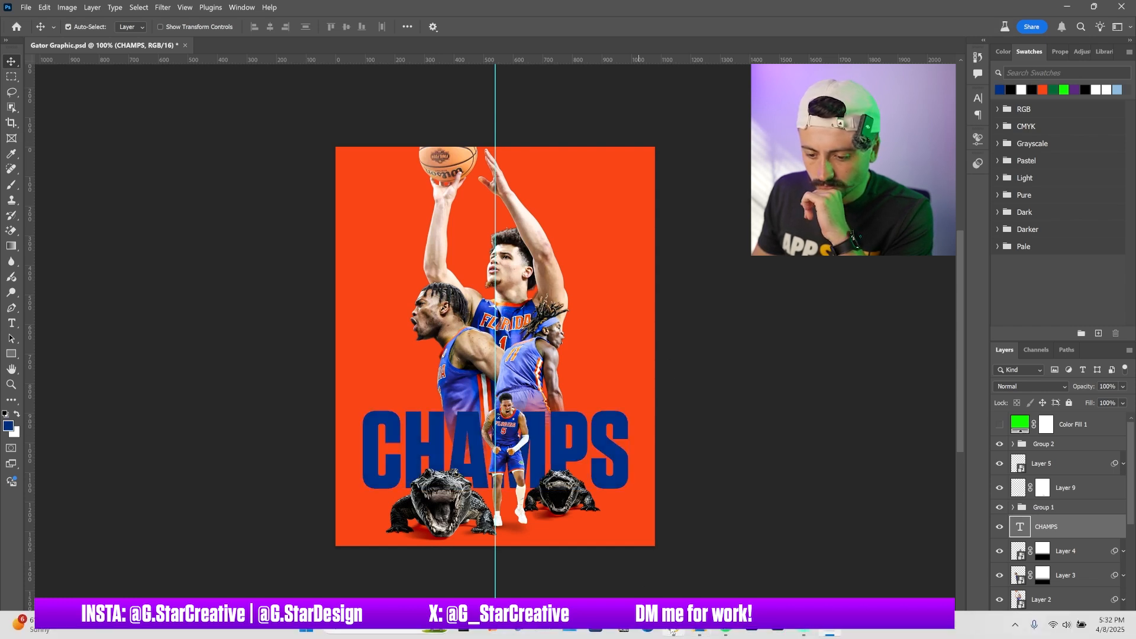
# Switch to the Pixabay tab and search its vectors for teeth
pyautogui.moveTo(673, 629)
pyautogui.click(665, 571)
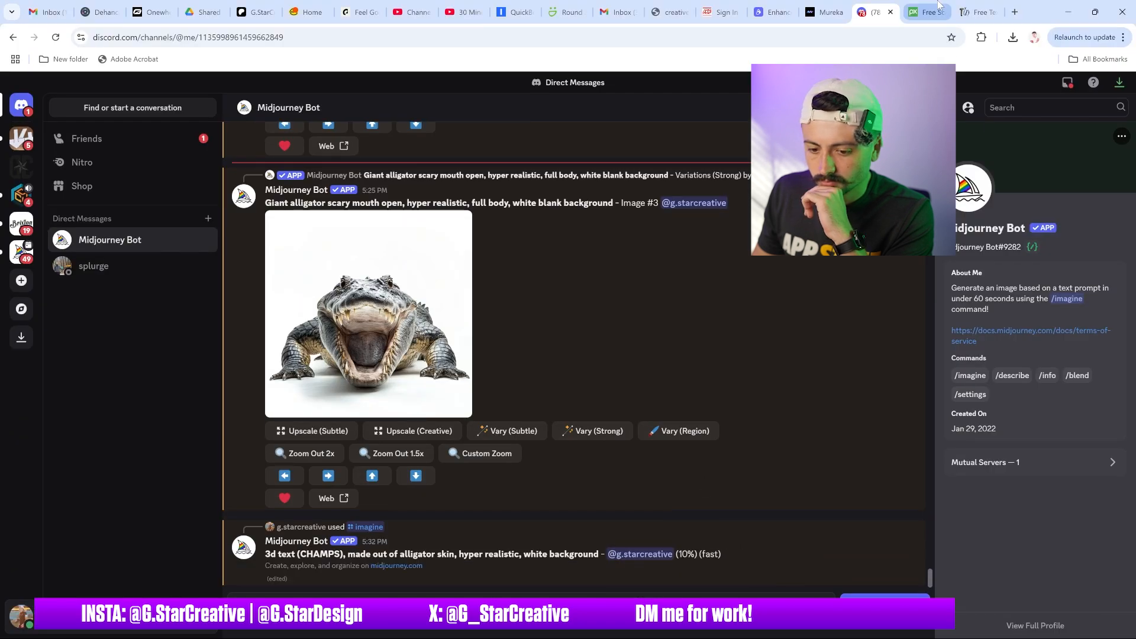
pyautogui.hotkey('ctrl', 'Tab')
pyautogui.scroll(10, 627, 280)
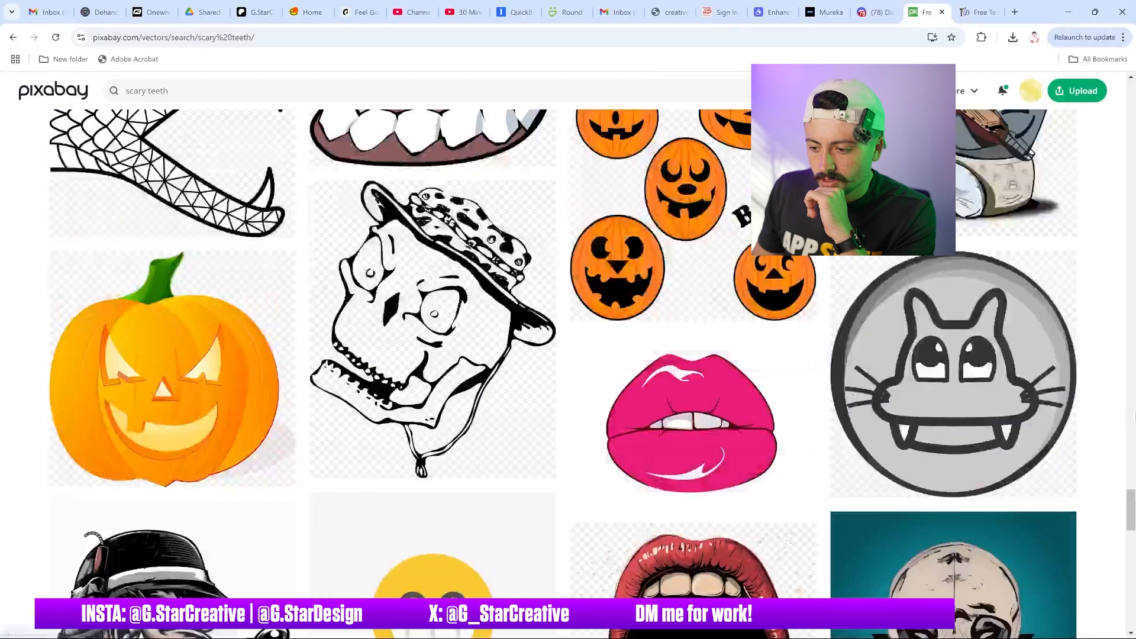
pyautogui.moveTo(1132, 512); pyautogui.dragTo(1131, 98)
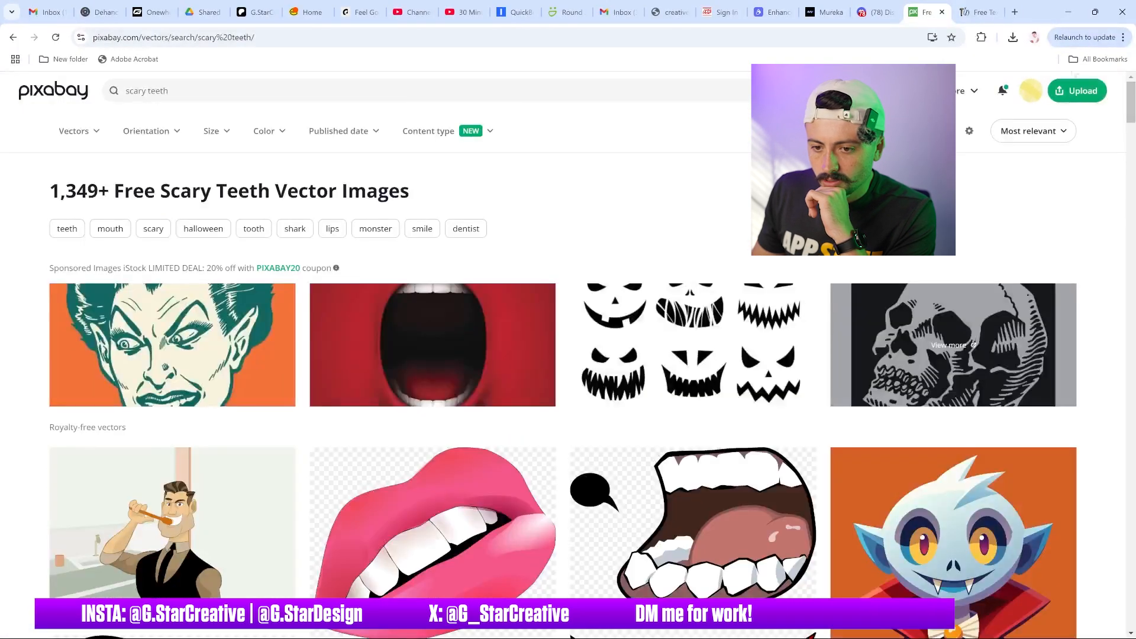
pyautogui.doubleClick(408, 90)
pyautogui.hotkey('ctrl', 'a')
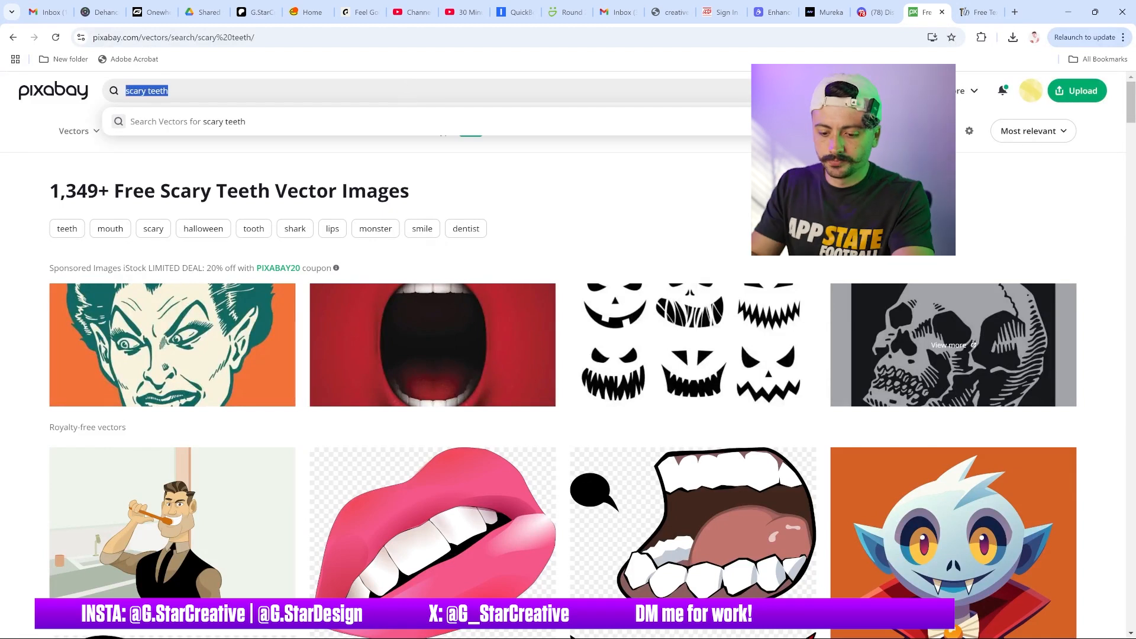
pyautogui.write('teeth')
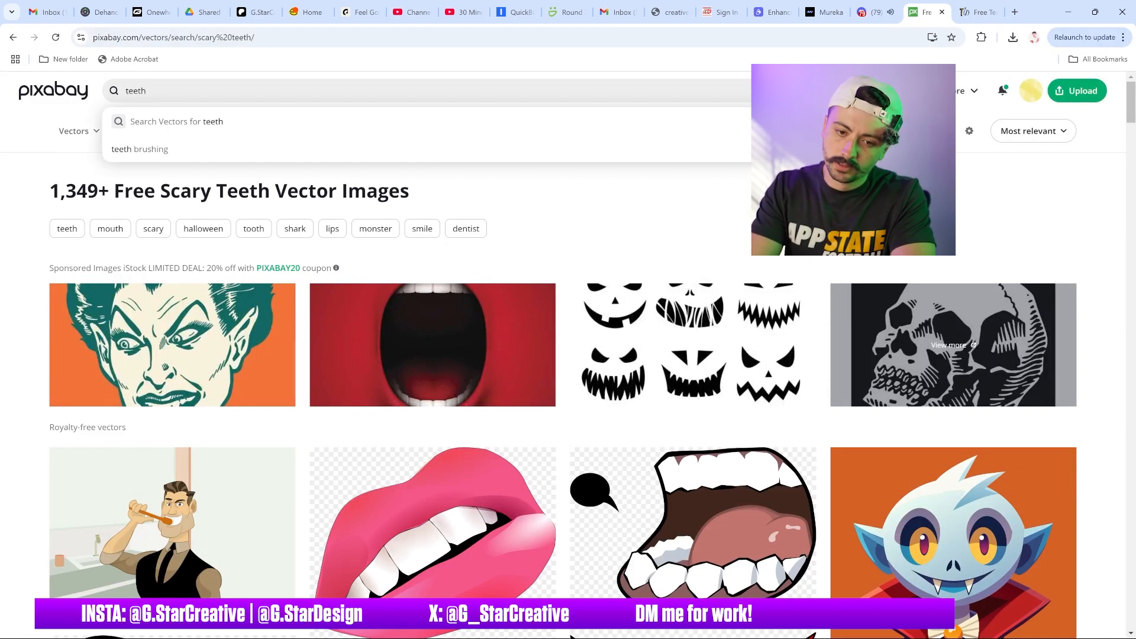
pyautogui.press('Return')
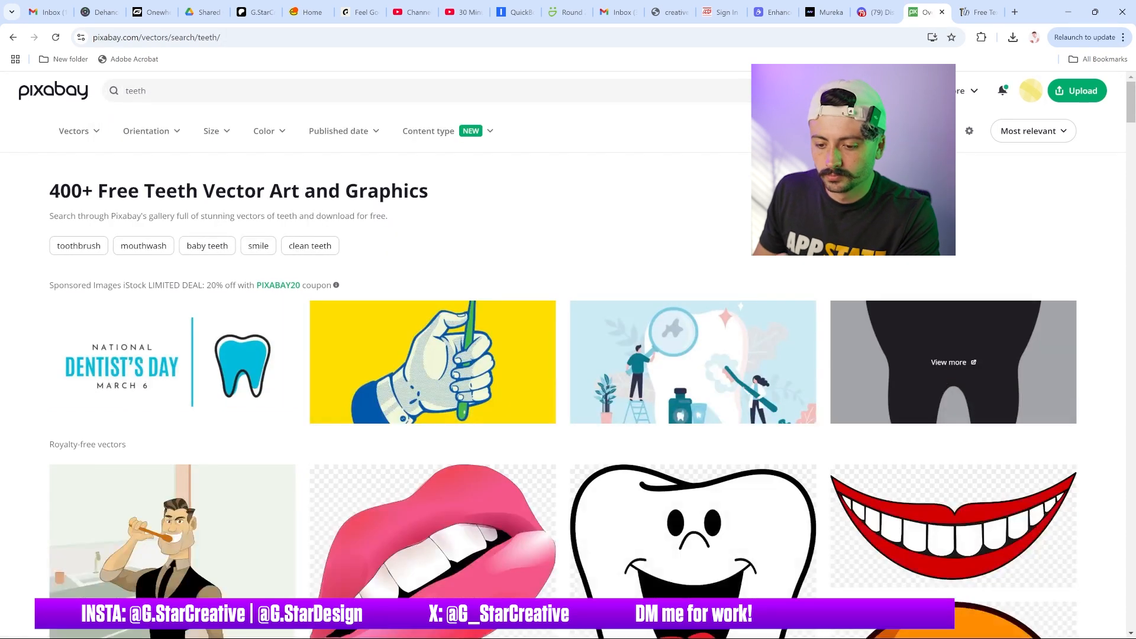
# Open and compare the generated Midjourney CHAMPS alligator-skin text images
pyautogui.click(873, 12)
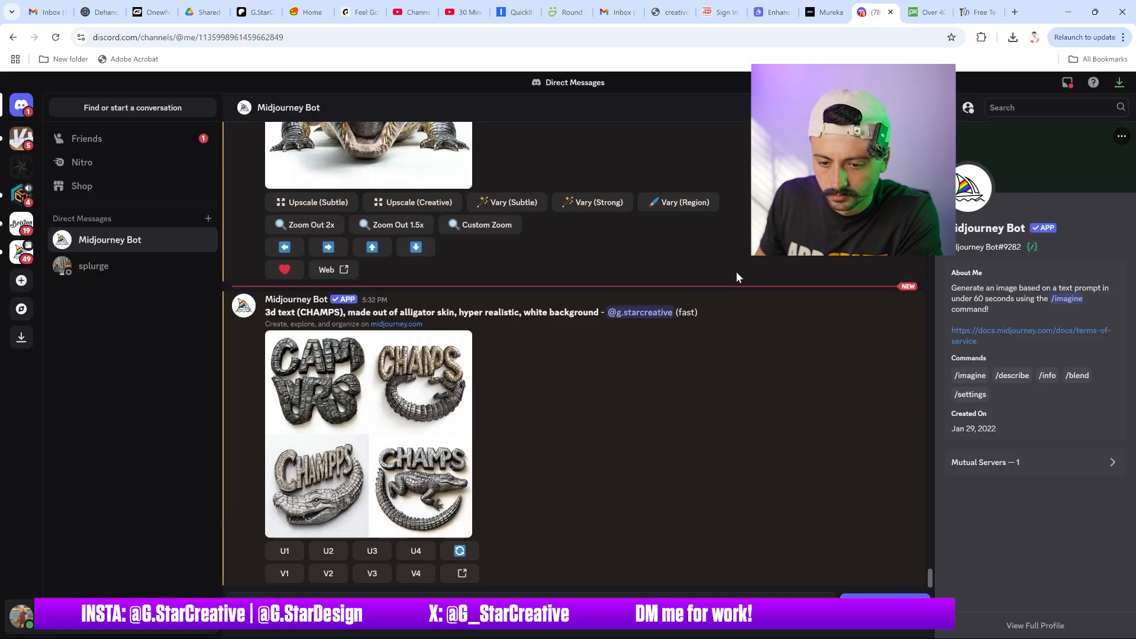
pyautogui.click(376, 408)
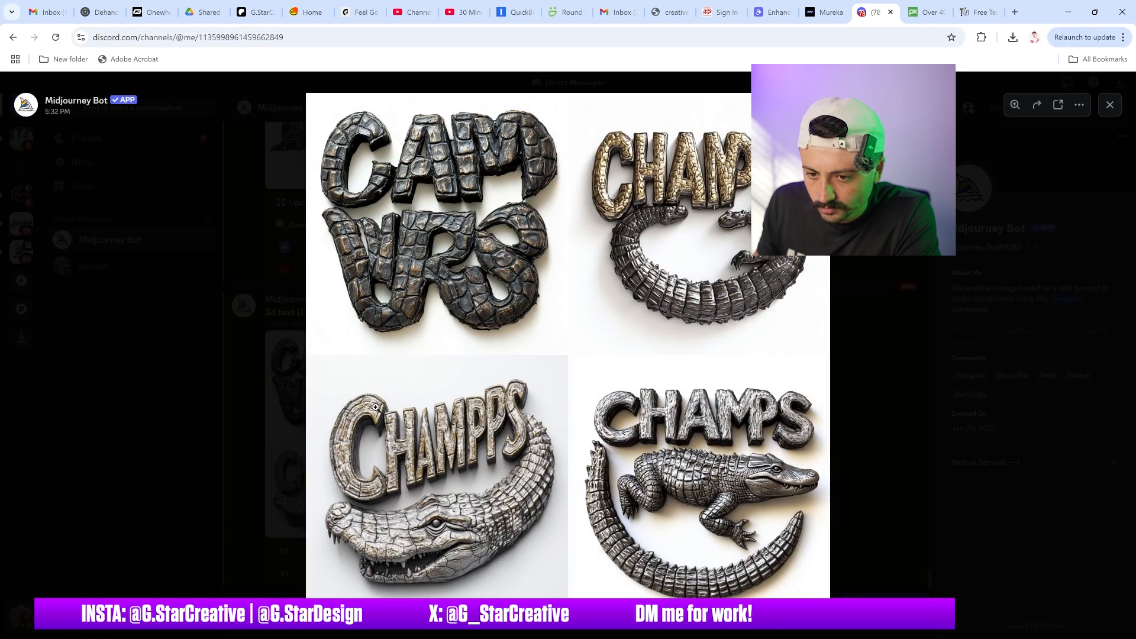
pyautogui.click(891, 317)
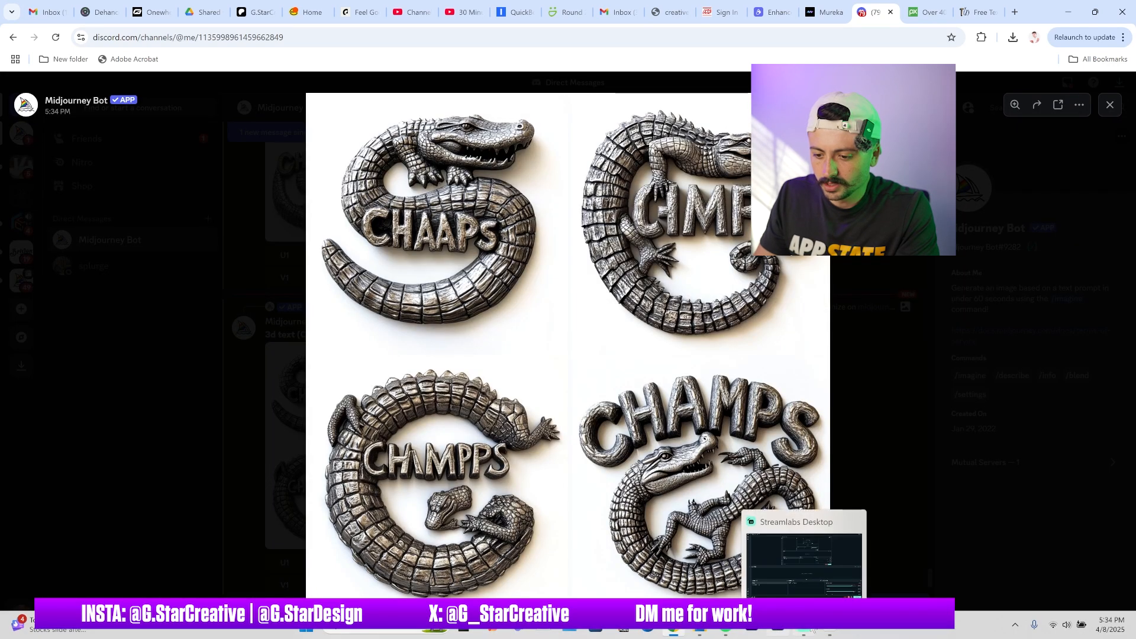
pyautogui.click(834, 630)
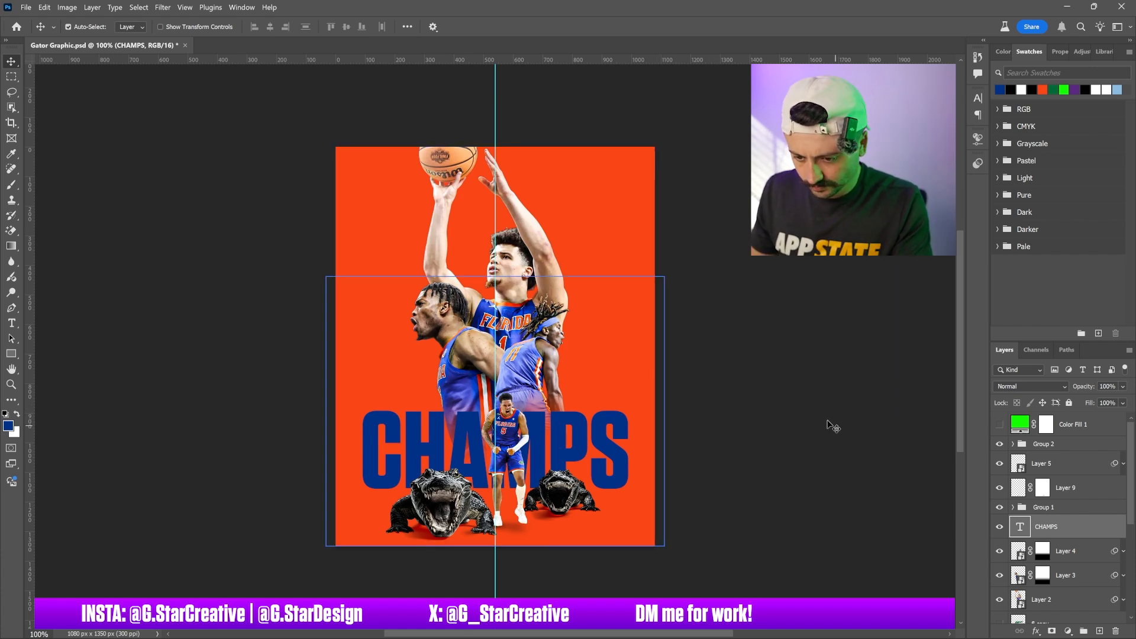
pyautogui.click(1005, 485)
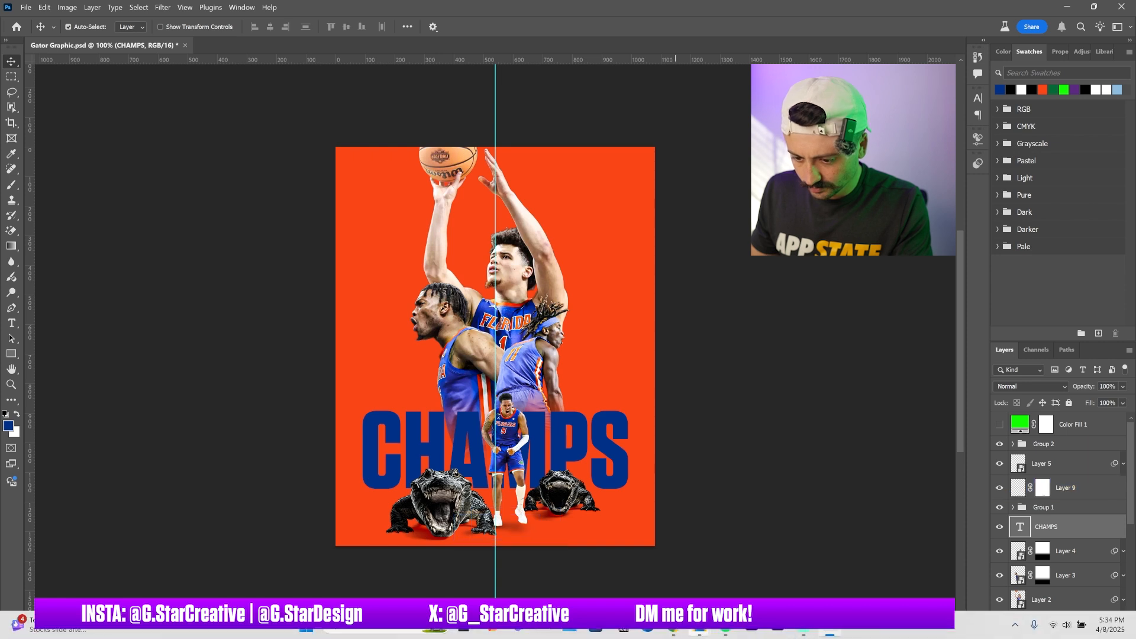
pyautogui.moveTo(675, 633)
pyautogui.click(678, 569)
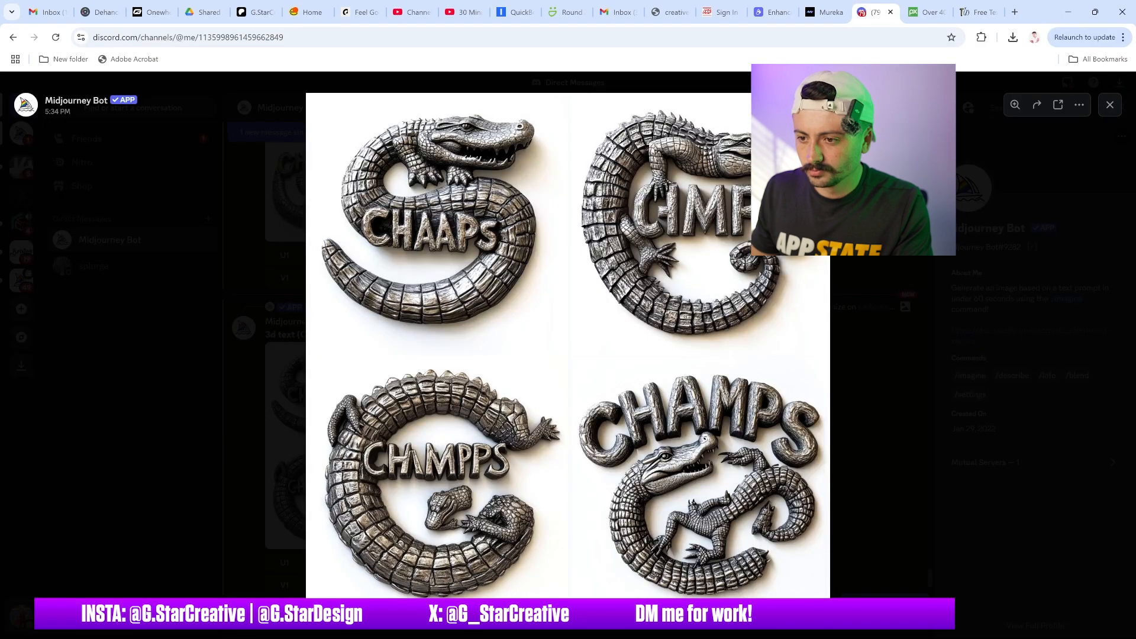
# Search Pixabay vectors for florida
pyautogui.click(922, 12)
pyautogui.click(404, 95)
pyautogui.hotkey('ctrl', 'a')
pyautogui.write('florida')
pyautogui.press('Return')
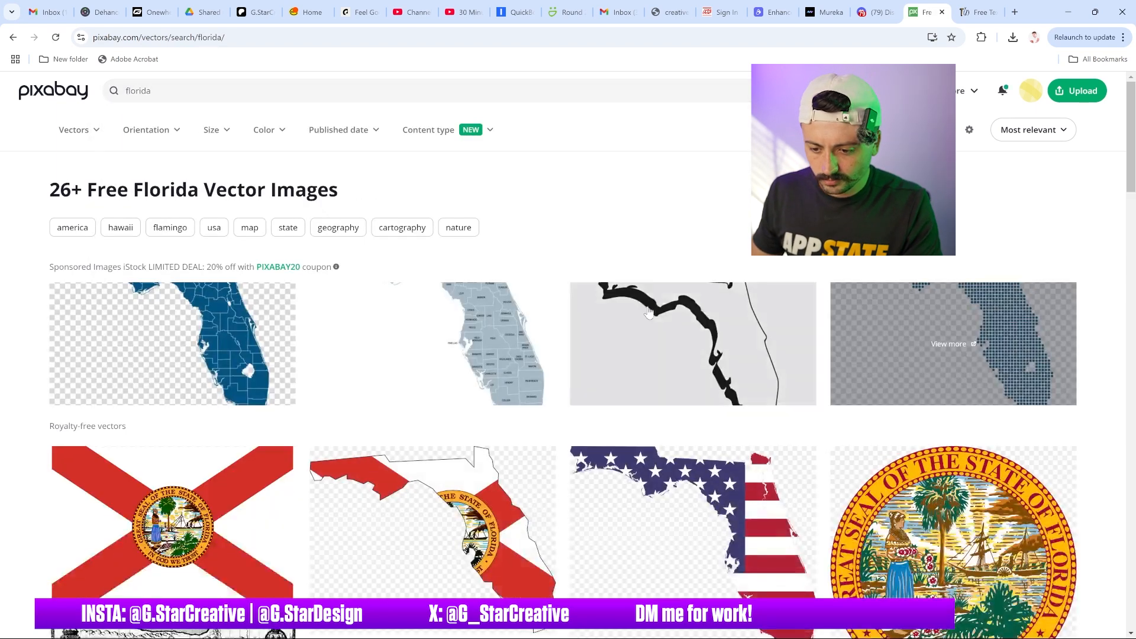
# Browse the Florida results, open the America flag Florida art vector and download it
pyautogui.scroll(-5, 667, 207)
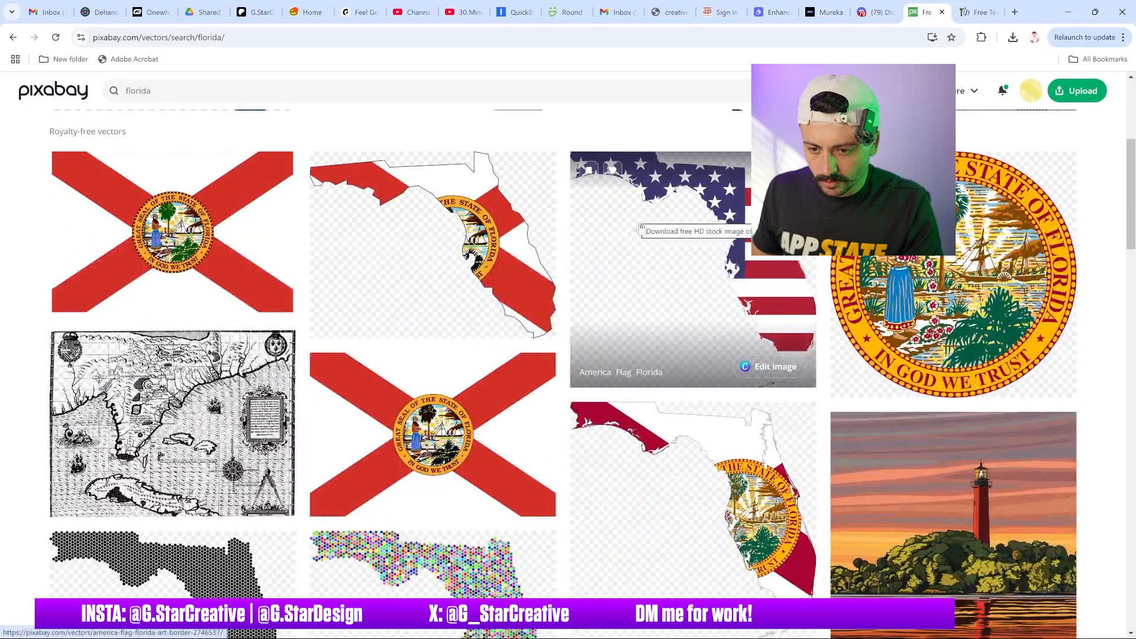
pyautogui.scroll(-2, 665, 251)
pyautogui.scroll(-2, 665, 251)
pyautogui.scroll(4, 664, 237)
pyautogui.scroll(-7, 663, 235)
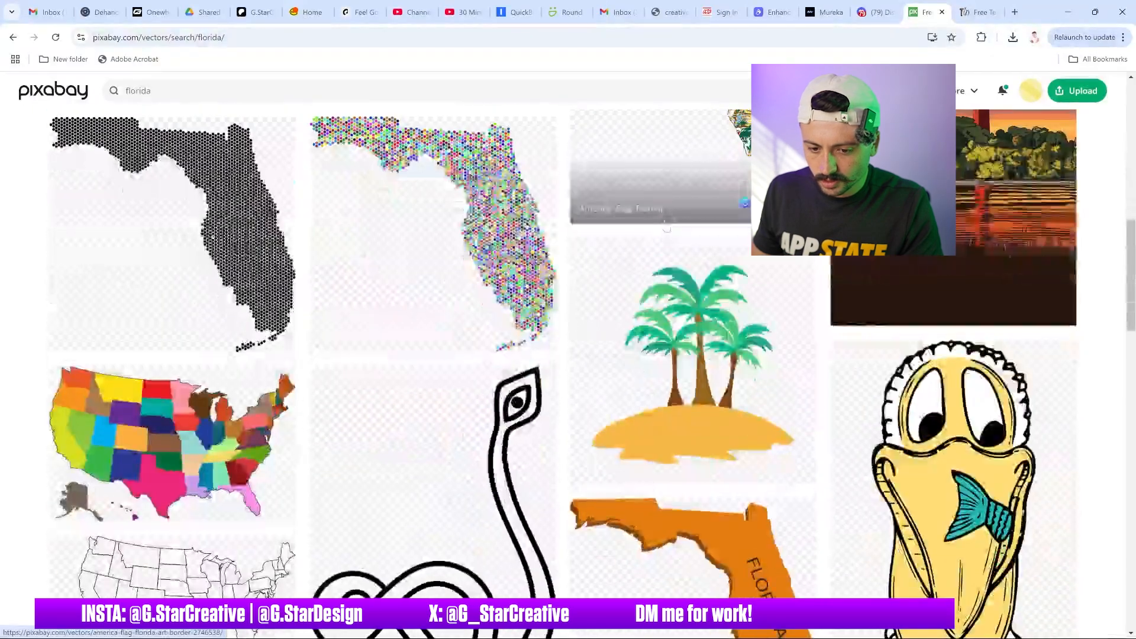
pyautogui.scroll(-3, 663, 228)
pyautogui.scroll(10, 662, 228)
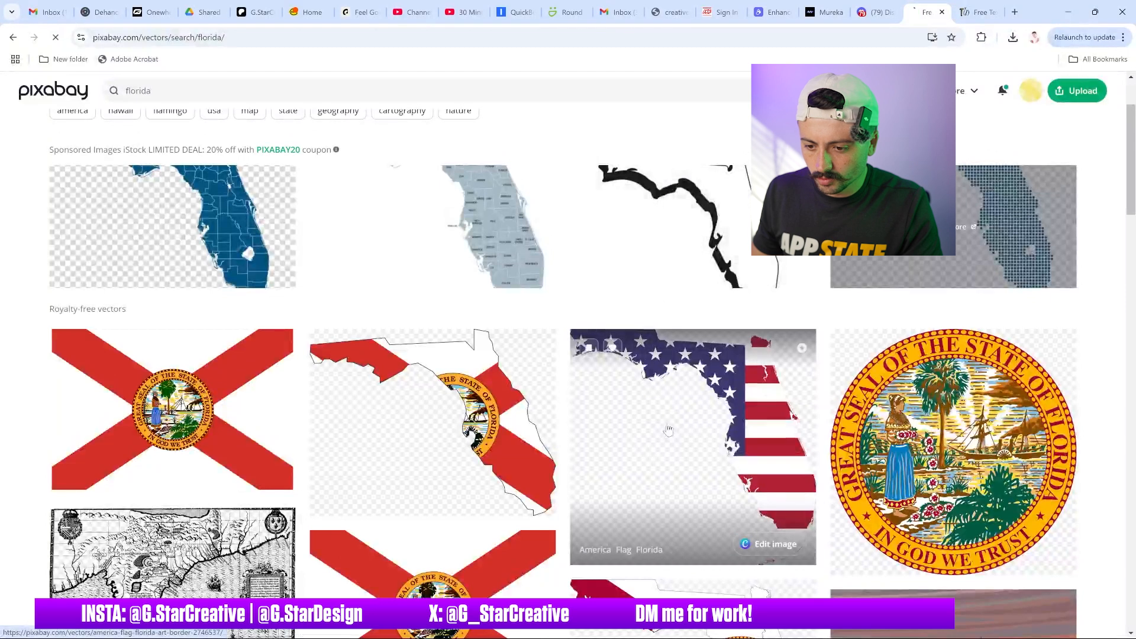
pyautogui.click(667, 430)
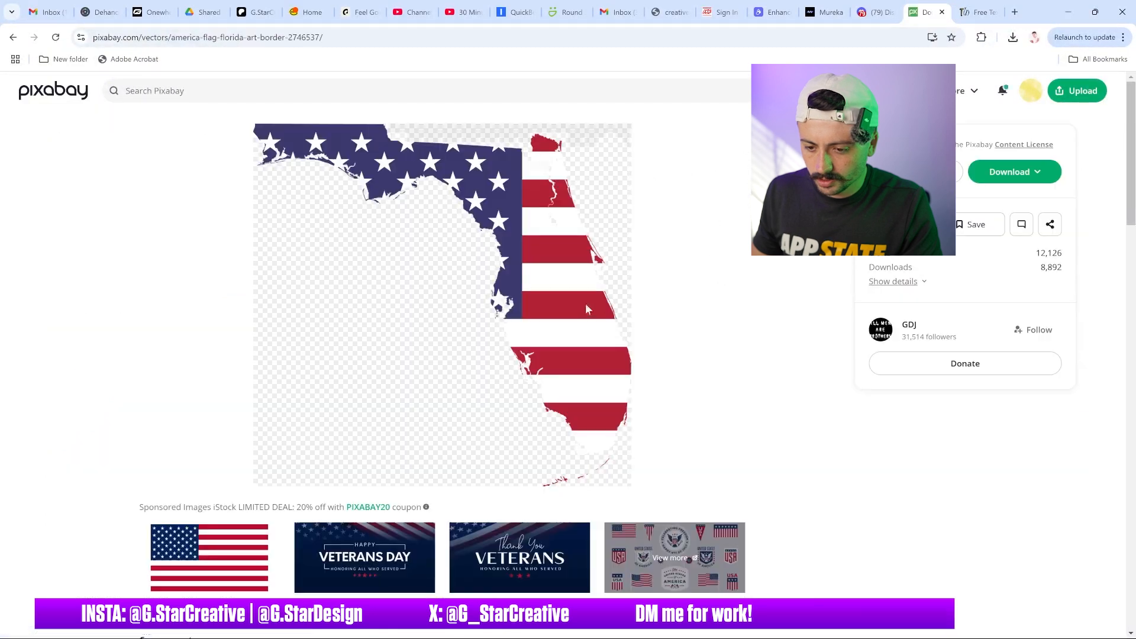
pyautogui.click(1016, 176)
pyautogui.click(911, 288)
pyautogui.click(919, 320)
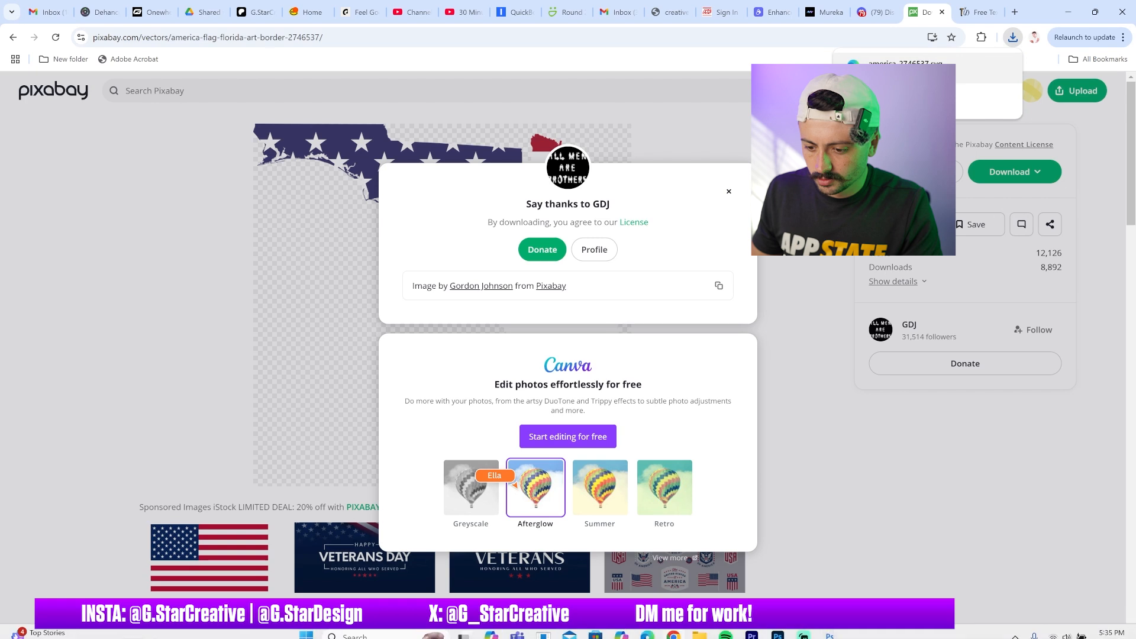
# Place the downloaded Florida map into the Photoshop document above the CHAMPS layer
pyautogui.click(829, 634)
pyautogui.moveTo(530, 426); pyautogui.dragTo(531, 426)
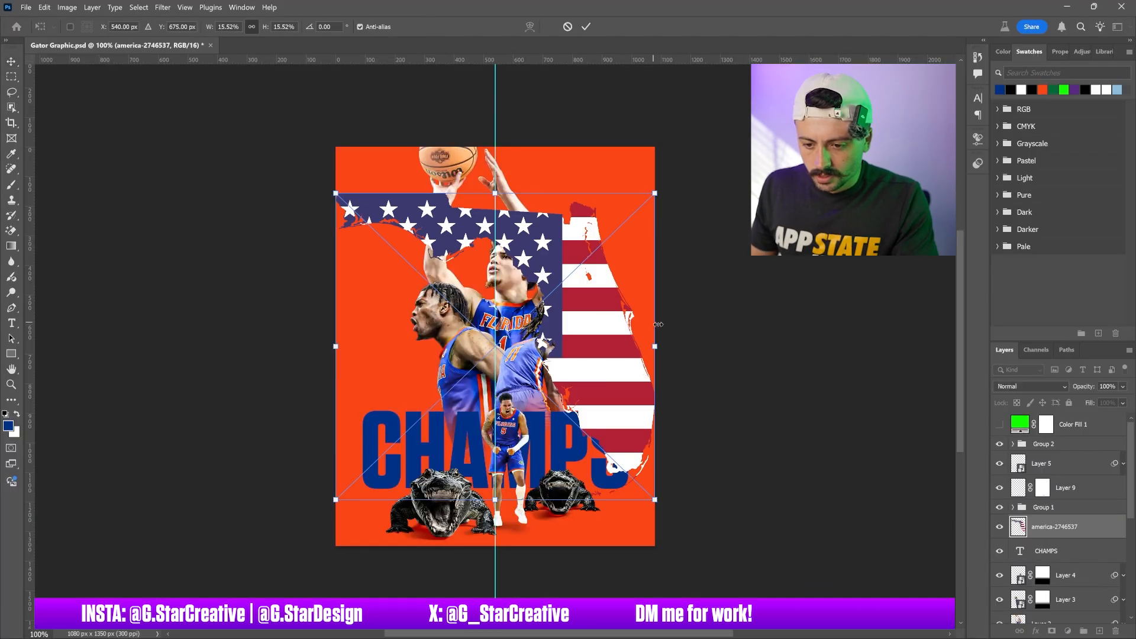
pyautogui.press('Return')
# Add a Color Overlay of navy #003087 with Normal blend mode to the Florida map layer
pyautogui.doubleClick(1093, 529)
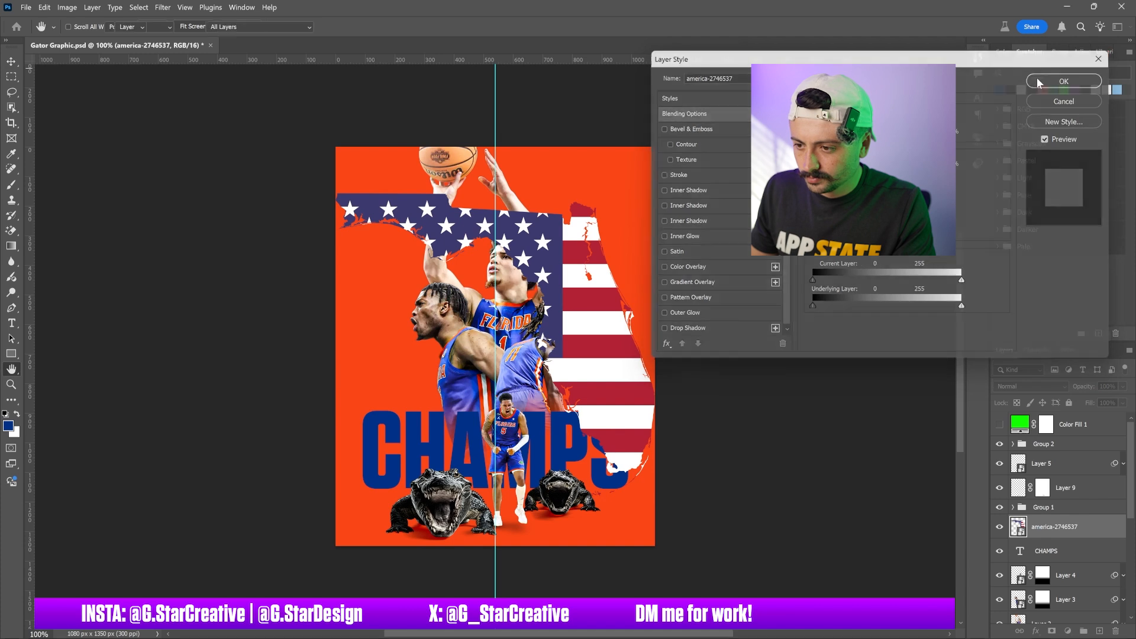
pyautogui.click(1099, 57)
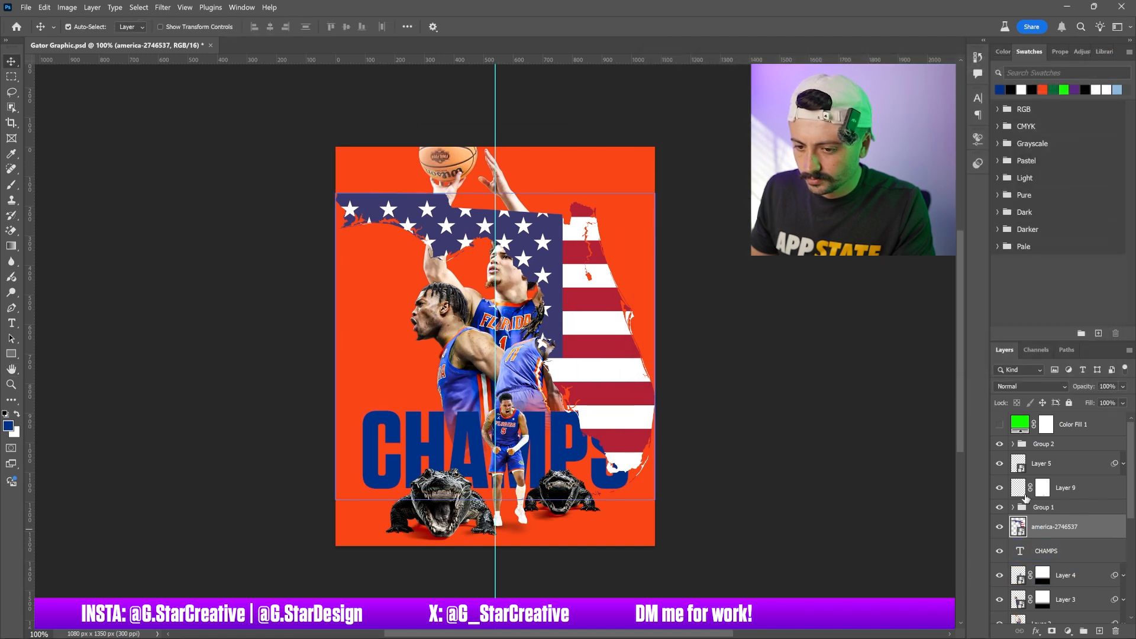
pyautogui.doubleClick(1093, 527)
pyautogui.click(696, 268)
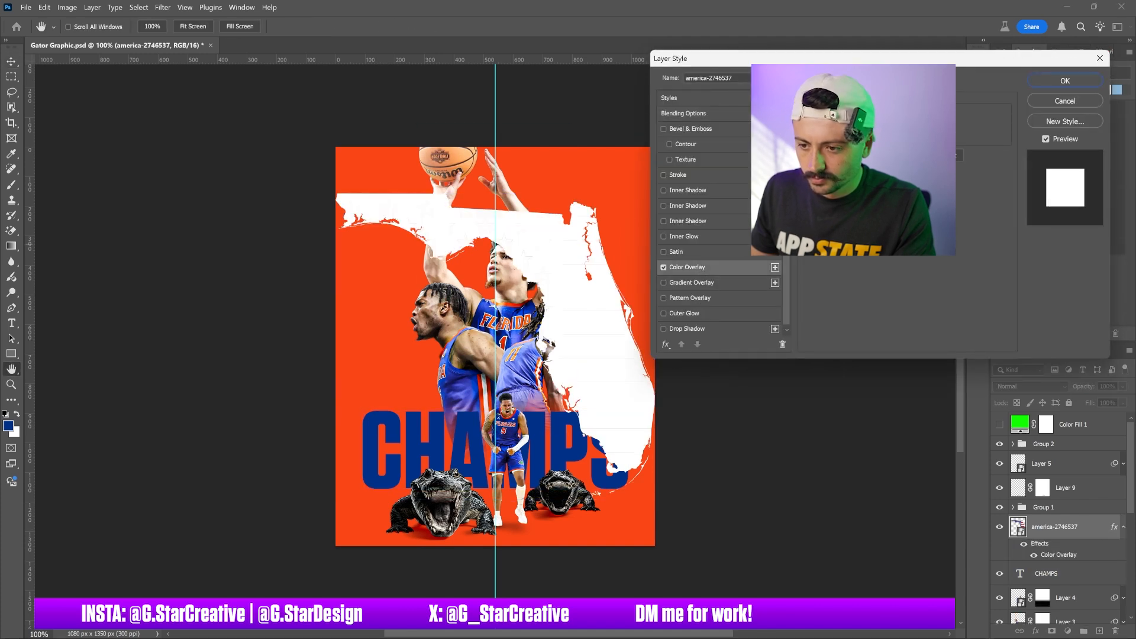
pyautogui.moveTo(973, 61); pyautogui.dragTo(902, 267)
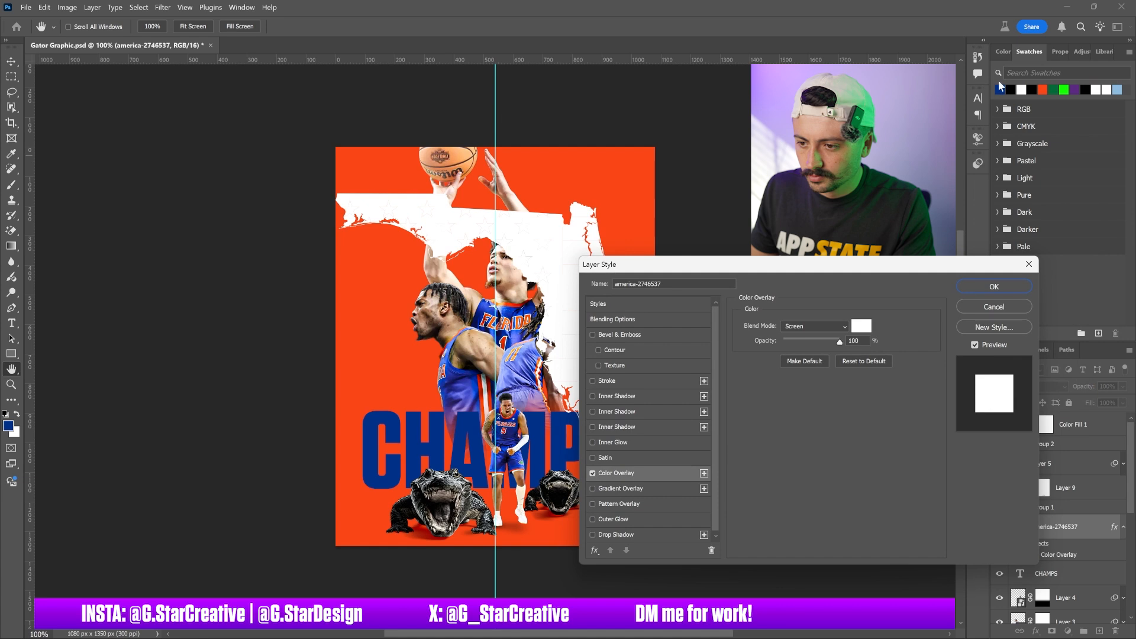
pyautogui.click(861, 326)
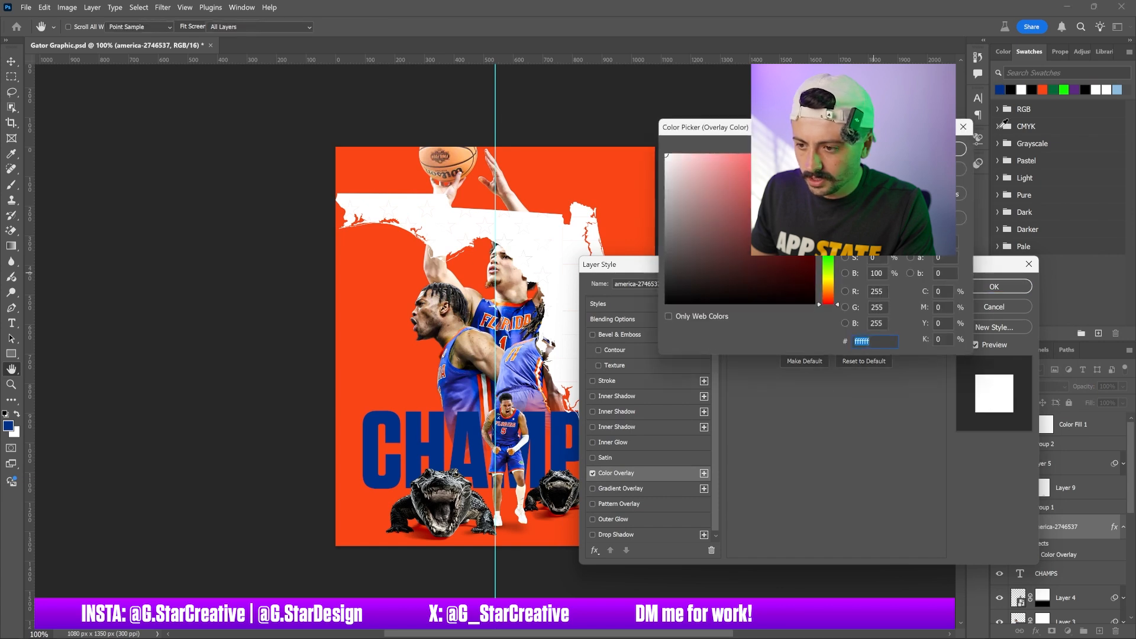
pyautogui.click(1000, 89)
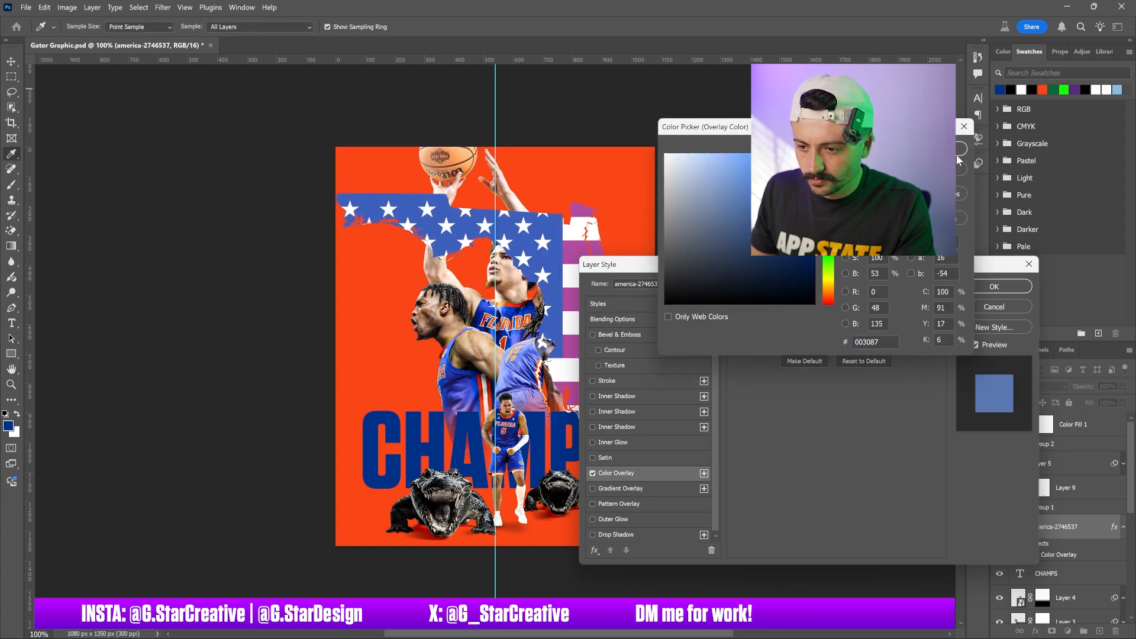
pyautogui.click(926, 149)
pyautogui.click(838, 324)
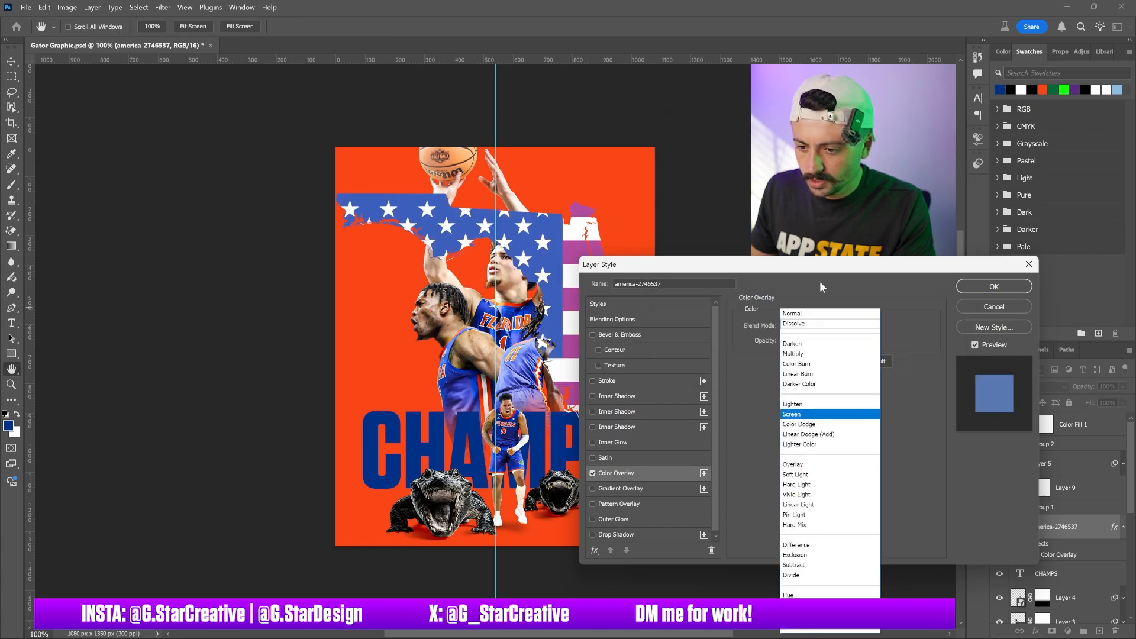
pyautogui.click(796, 315)
pyautogui.click(994, 287)
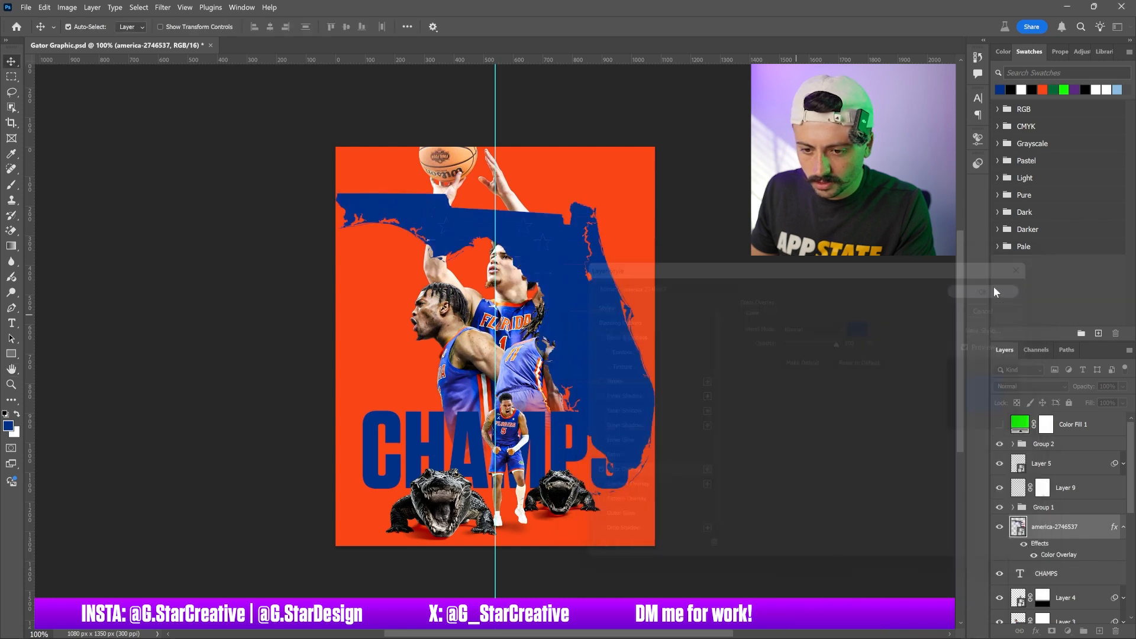
# Move the Florida map into the canvas's upper-right corner
pyautogui.moveTo(662, 336); pyautogui.dragTo(675, 255)
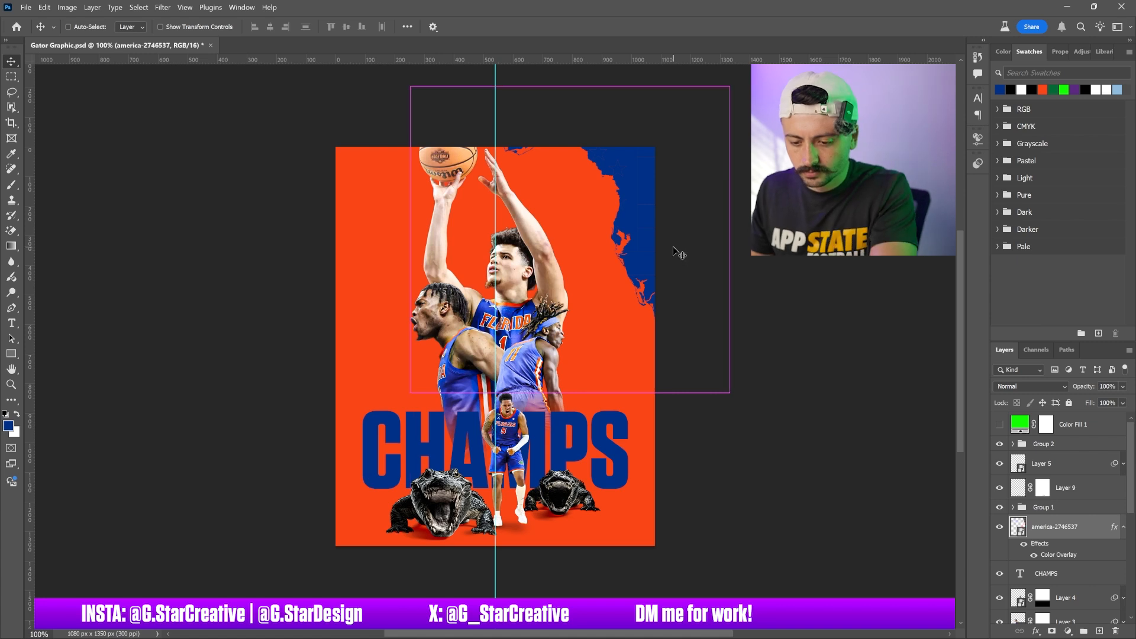
pyautogui.keyDown('alt'); pyautogui.moveTo(674, 256); pyautogui.dragTo(359, 261); pyautogui.keyUp('alt')
# Duplicate the map into the lower-left corner and try another copy in the middle, undoing it
pyautogui.moveTo(325, 234); pyautogui.dragTo(398, 2)
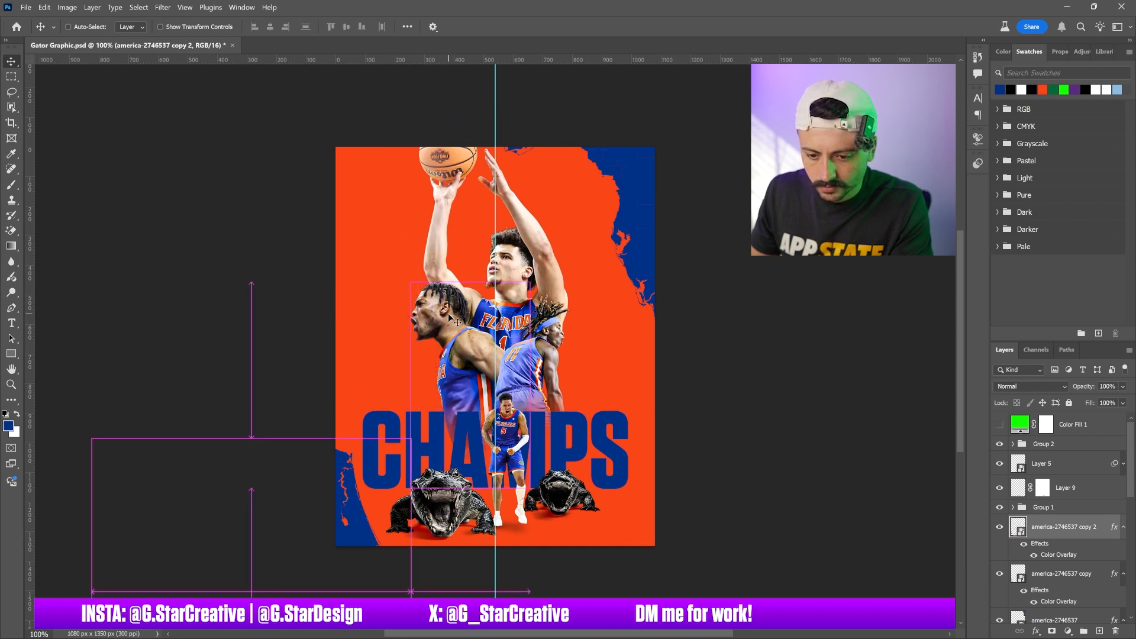
pyautogui.moveTo(448, 418); pyautogui.dragTo(757, 539)
pyautogui.moveTo(680, 320); pyautogui.dragTo(736, 379)
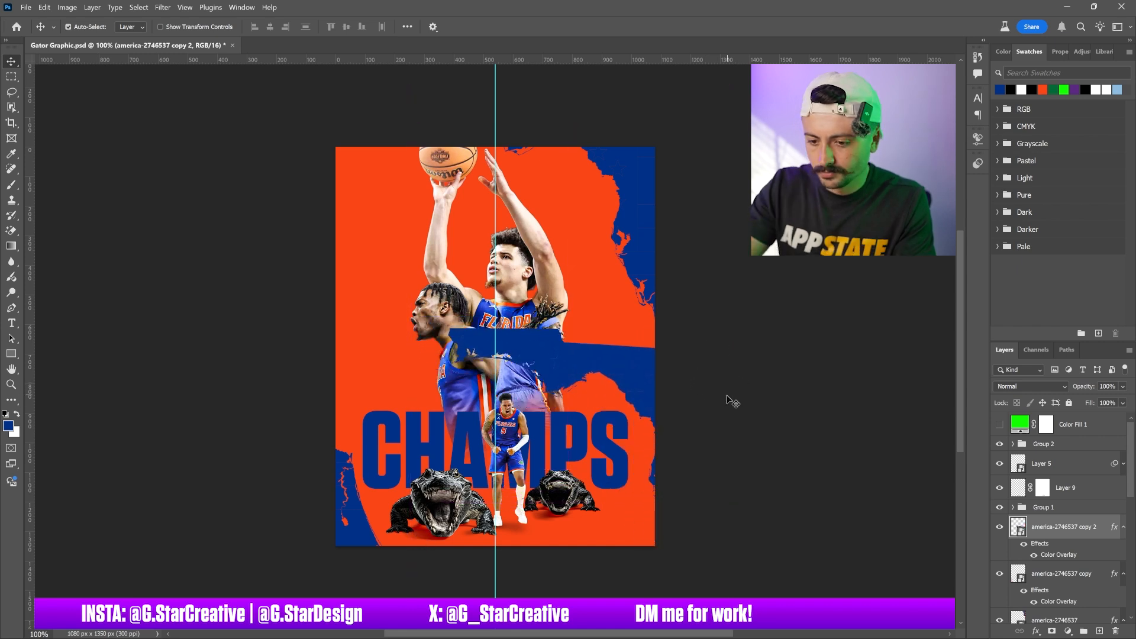
pyautogui.hotkey('ctrl', 'z')
# Enlarge and rotate the upper-right Florida map, then move both map layers down the stack just above the orange fill
pyautogui.moveTo(644, 162); pyautogui.dragTo(669, 241)
pyautogui.hotkey('ctrl', 't')
pyautogui.moveTo(777, 287)
pyautogui.mouseDown()
pyautogui.moveTo(779, 240)
pyautogui.moveTo(792, 282)
pyautogui.moveTo(777, 277)
pyautogui.mouseUp()
pyautogui.moveTo(731, 113); pyautogui.dragTo(746, 109)
pyautogui.moveTo(708, 195); pyautogui.dragTo(685, 189)
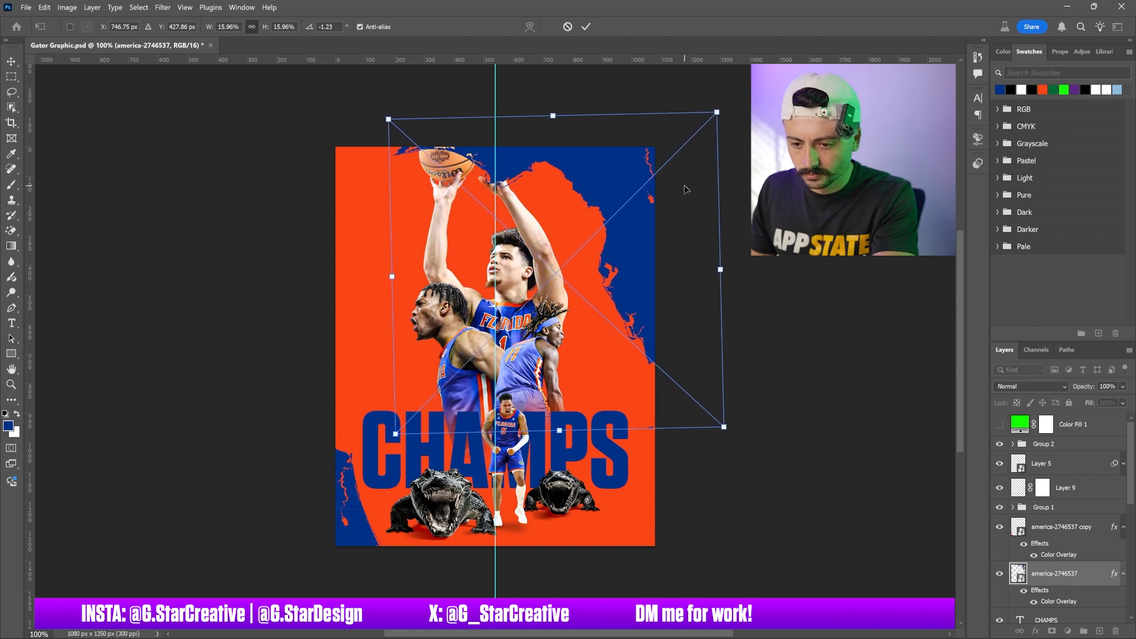
pyautogui.press('Return')
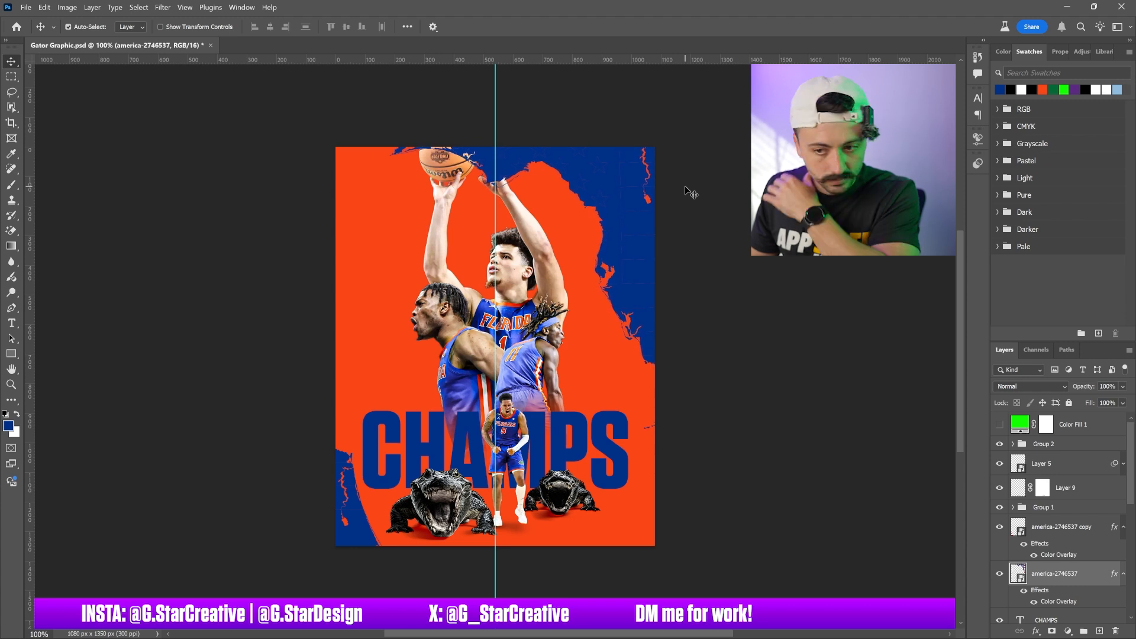
pyautogui.click(1059, 507)
pyautogui.moveTo(1052, 581); pyautogui.dragTo(1053, 526)
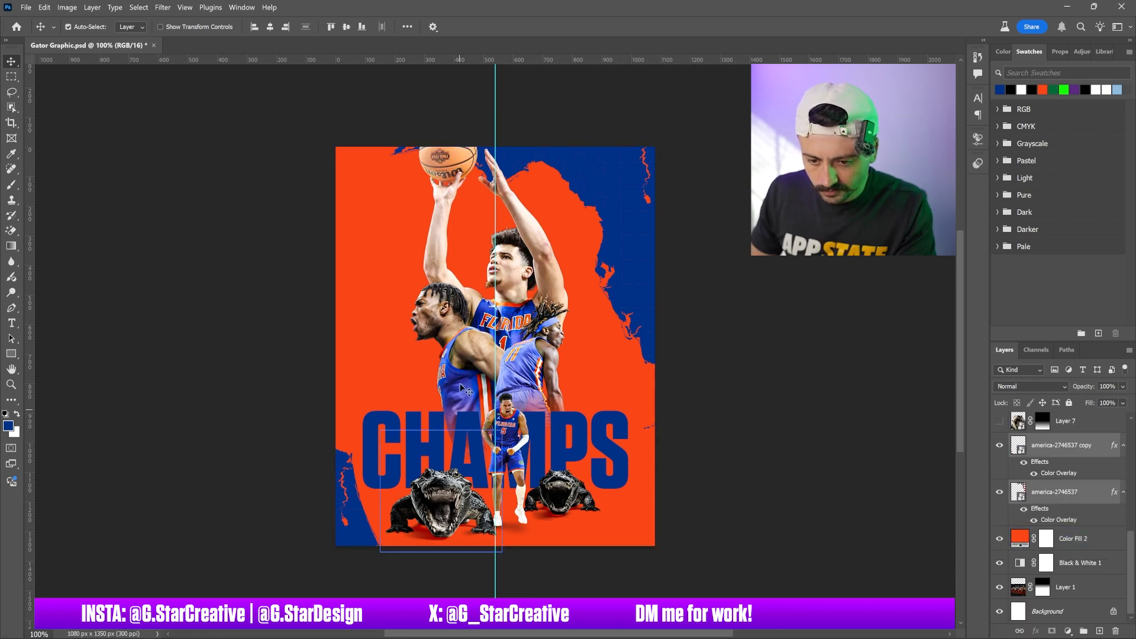
# Recolour the CHAMPS text white and switch its font to a graffiti-style script by browsing the font list
pyautogui.click(443, 427)
pyautogui.click(1022, 89)
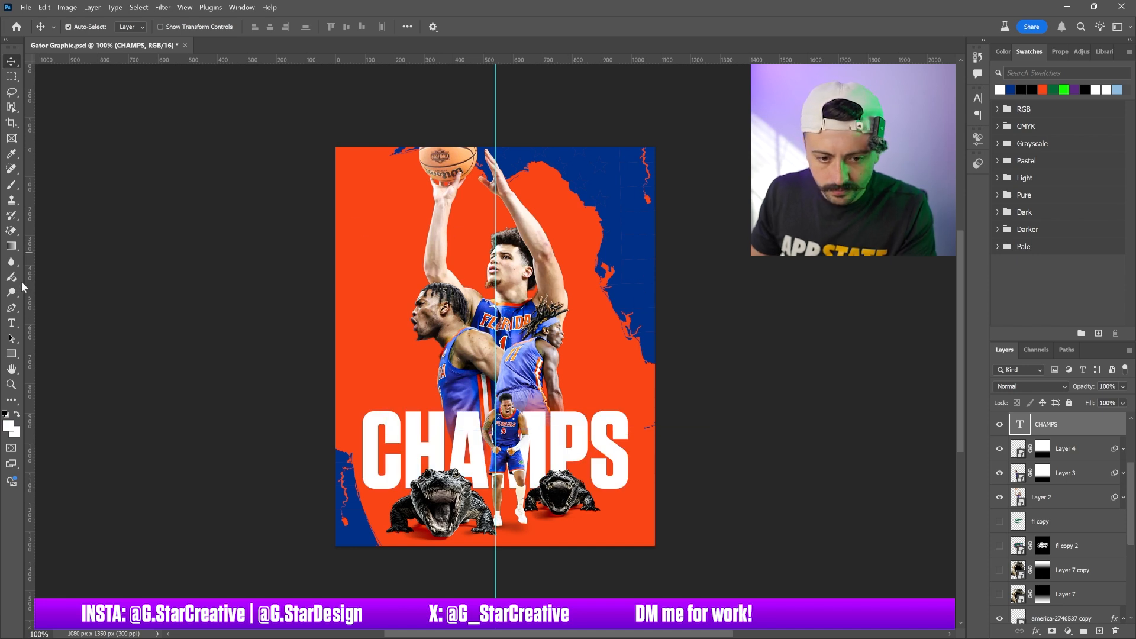
pyautogui.click(10, 325)
pyautogui.press('Return')
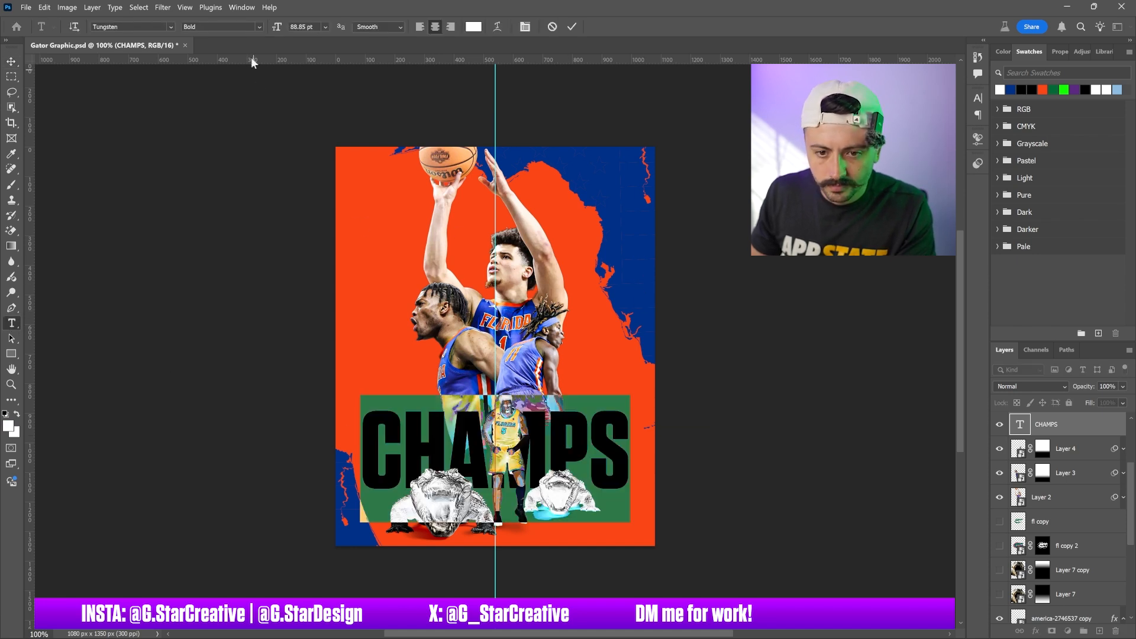
pyautogui.click(171, 26)
pyautogui.click(171, 16)
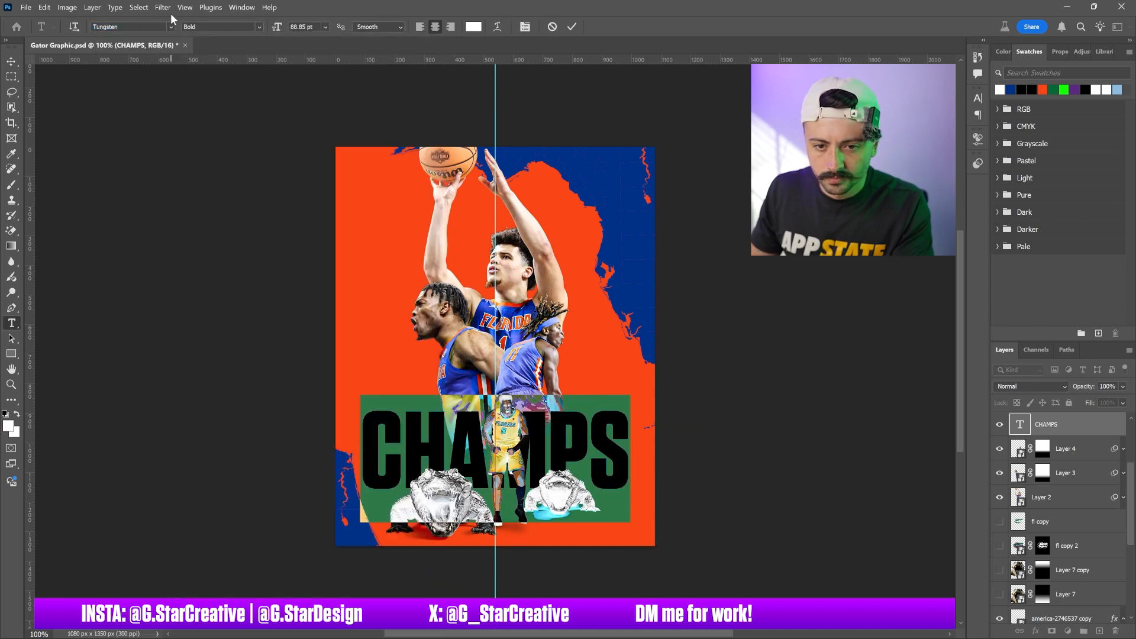
pyautogui.click(11, 61)
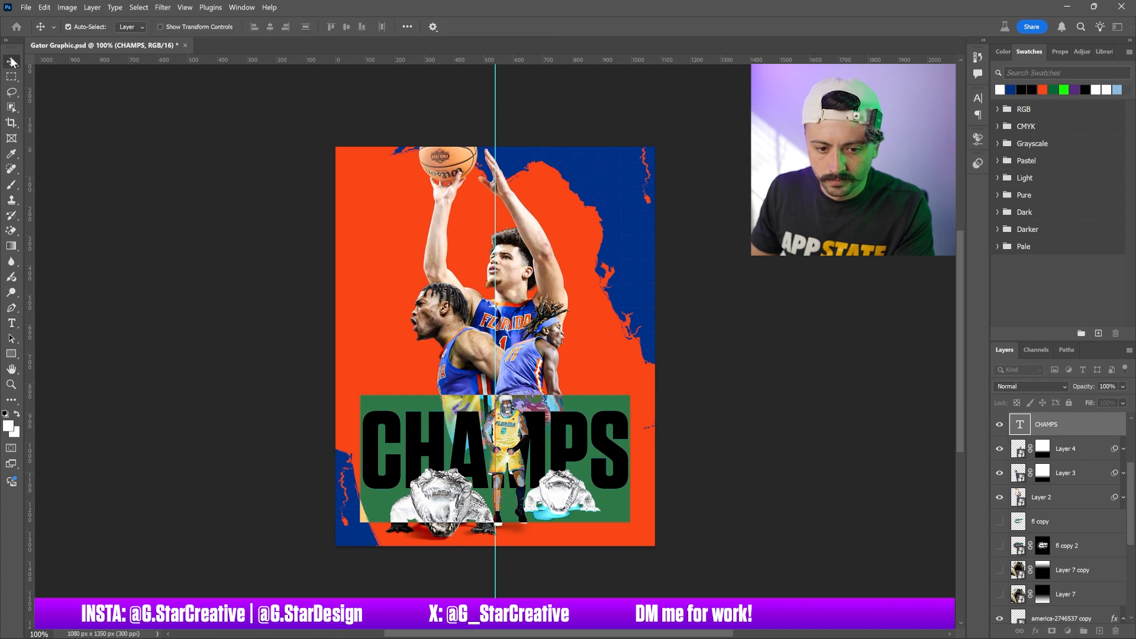
pyautogui.click(10, 324)
pyautogui.click(151, 26)
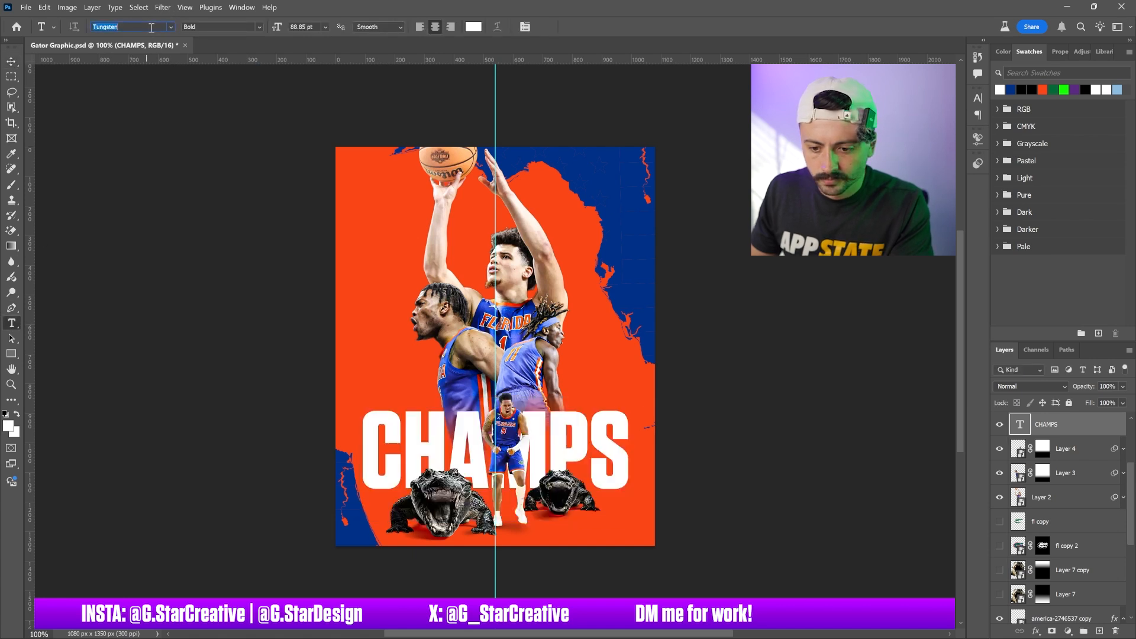
pyautogui.press('Down')
pyautogui.press('Down')
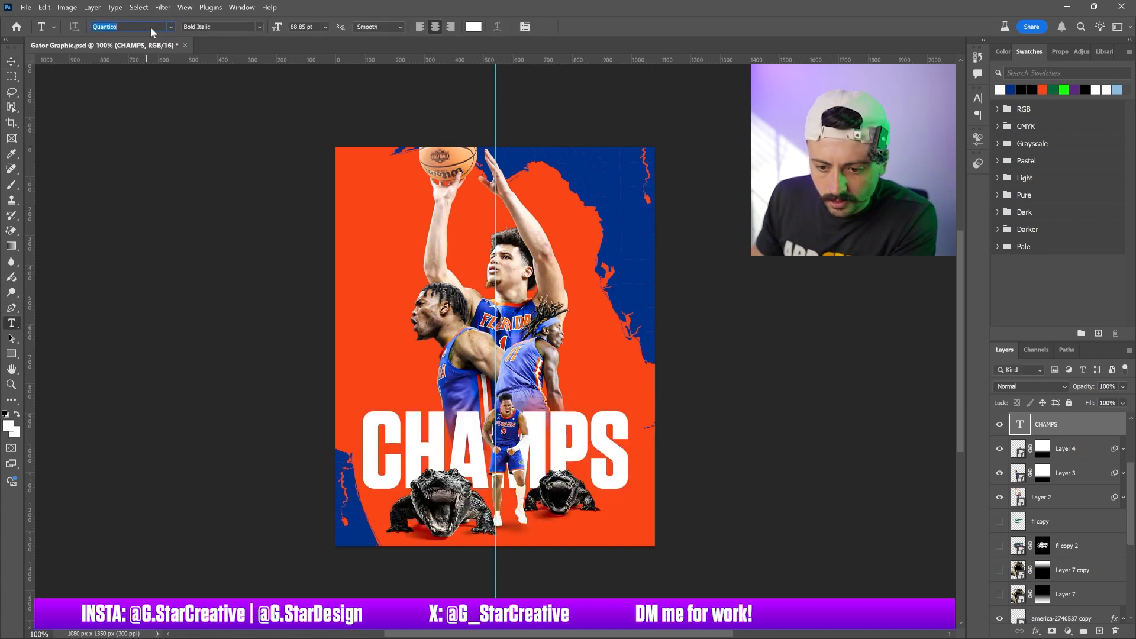
pyautogui.press('Down')
pyautogui.press('Down')
pyautogui.press('Down')
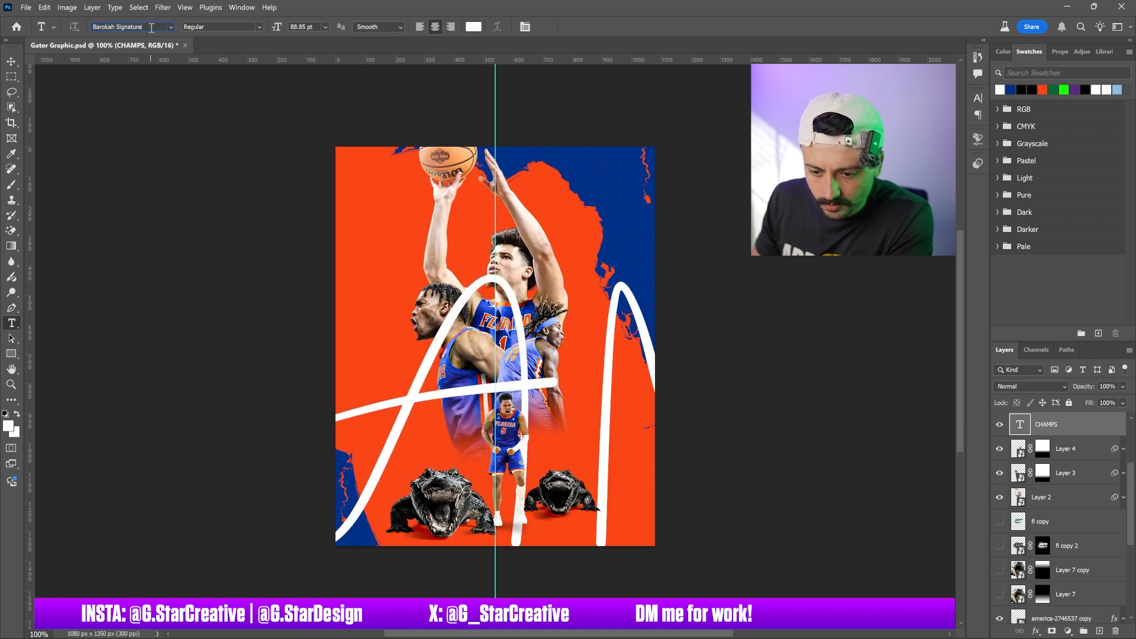
pyautogui.press('Down')
pyautogui.press('Down')
pyautogui.press('Down')
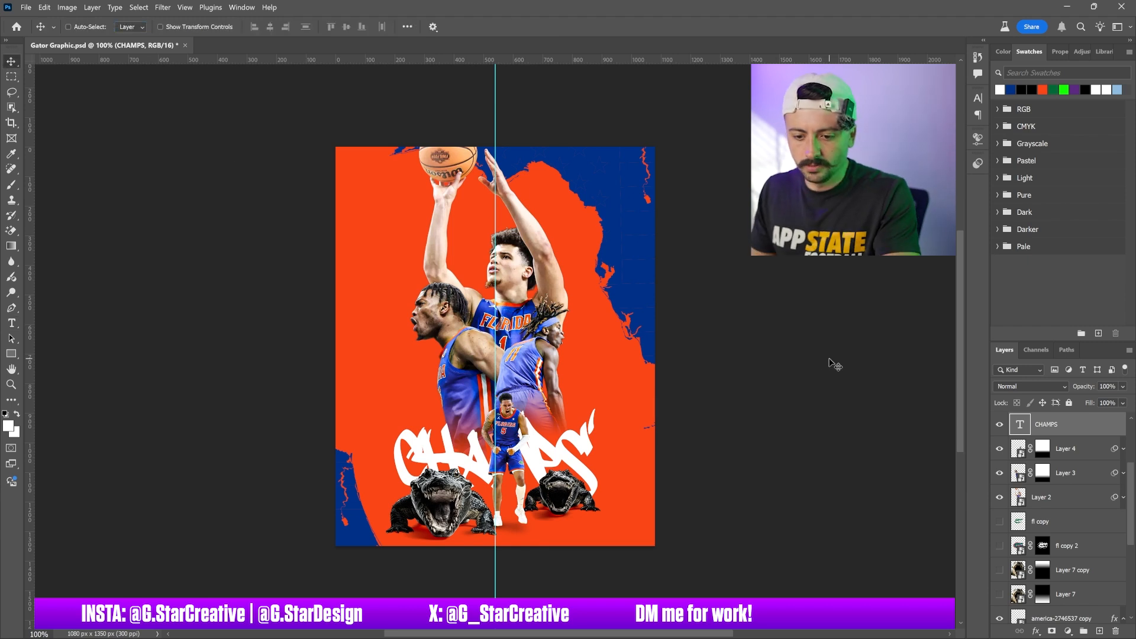
# Enlarge the CHAMPS text and shift it left to sit centred over the lower canvas
pyautogui.hotkey('ctrl', 't')
pyautogui.moveTo(596, 399); pyautogui.dragTo(654, 363)
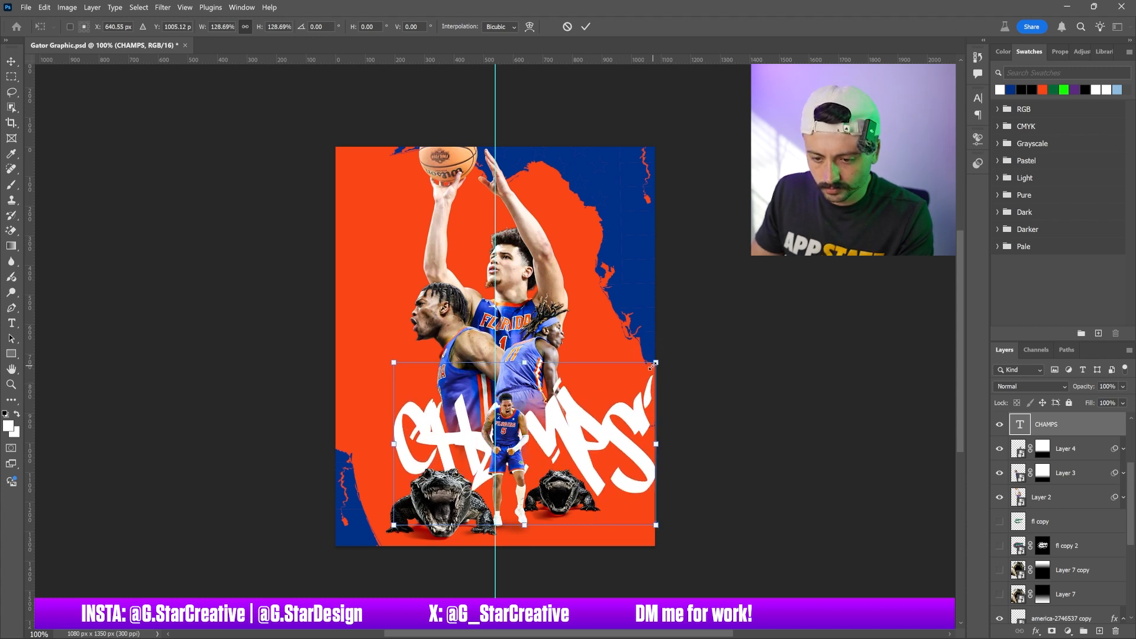
pyautogui.moveTo(583, 402); pyautogui.dragTo(555, 402)
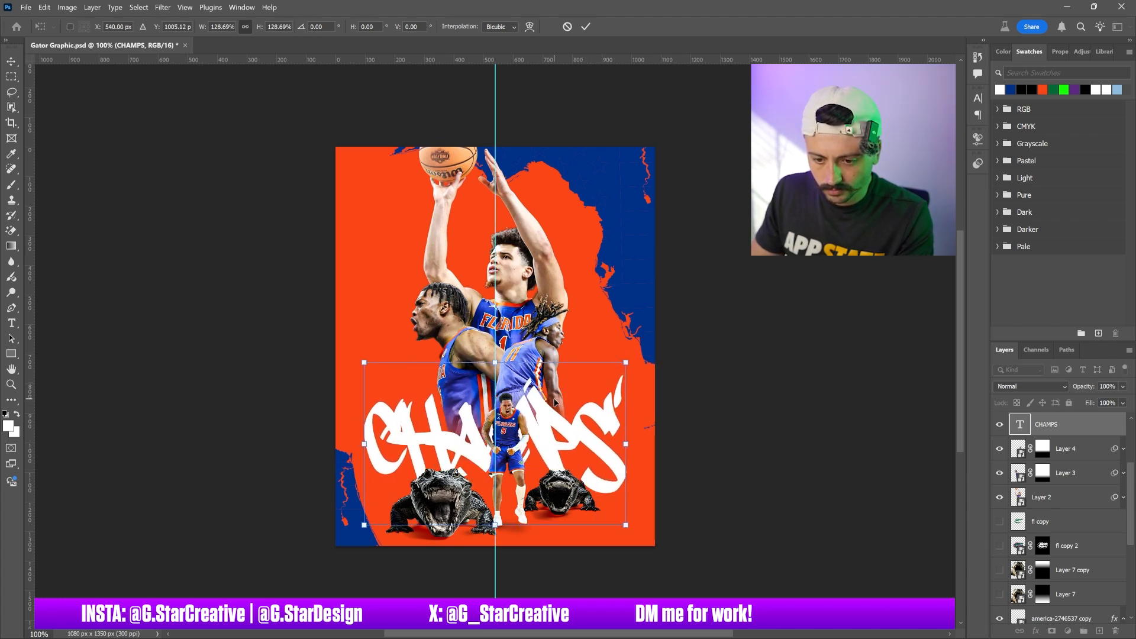
pyautogui.press('Return')
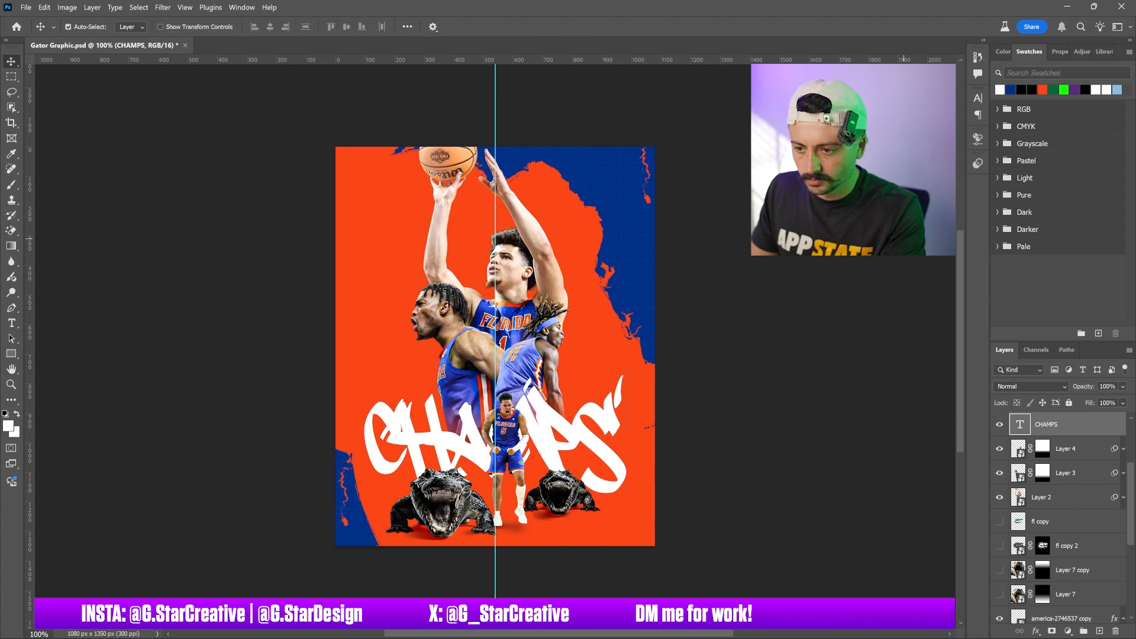
# Increase the CHAMPS letter tracking and nudge the text slightly upward
pyautogui.click(977, 98)
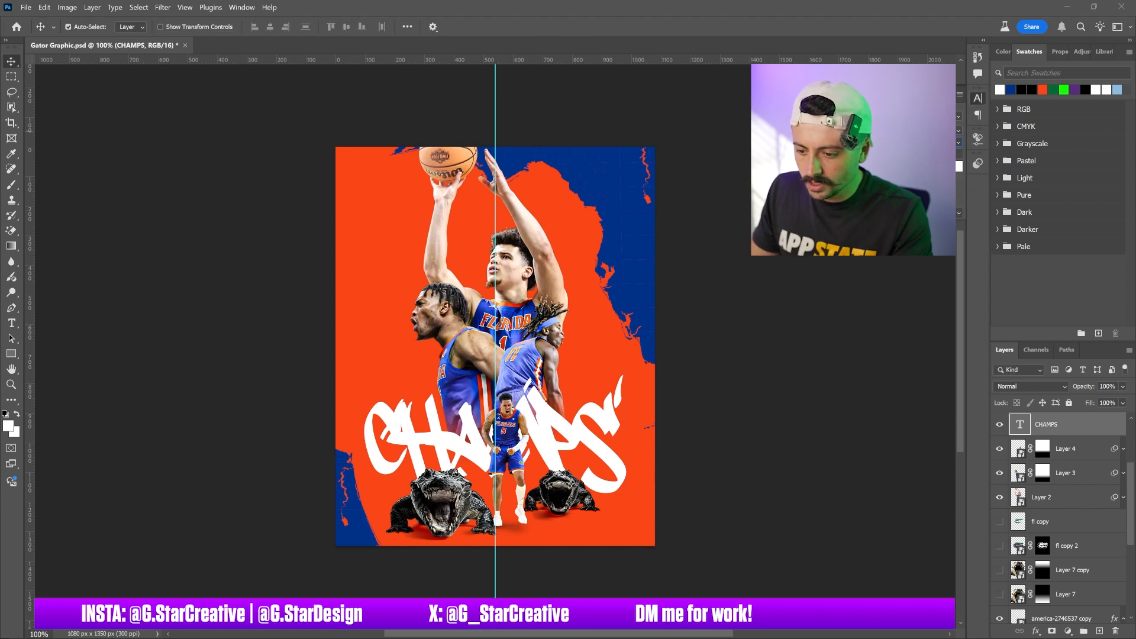
pyautogui.hotkey('shift', 'Up')
pyautogui.hotkey('shift', 'Up')
pyautogui.hotkey('shift', 'Up')
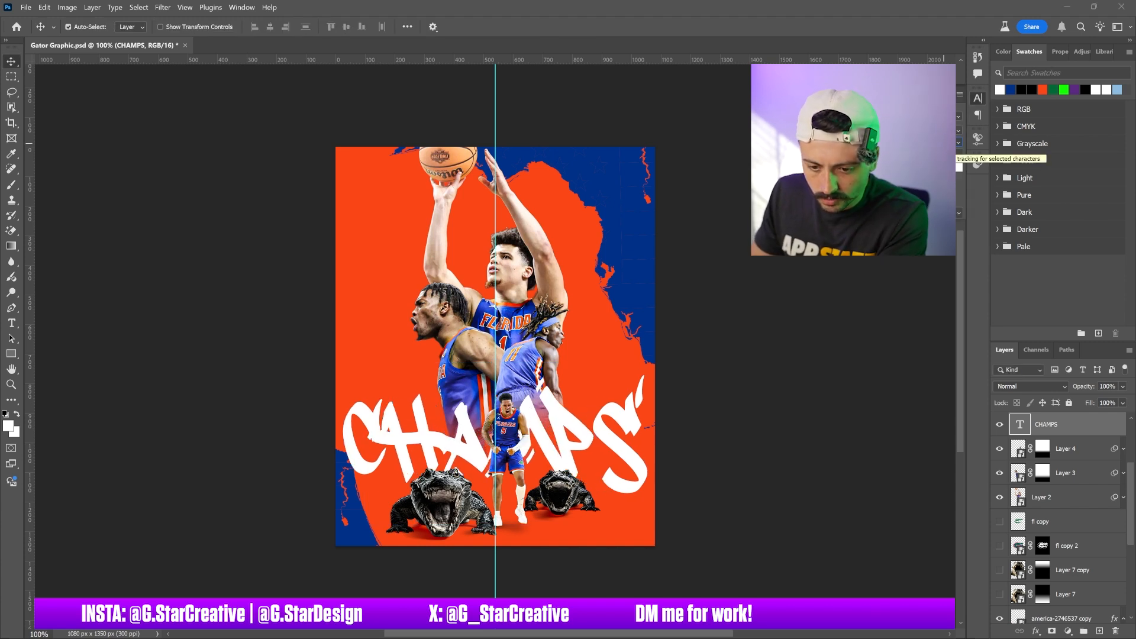
pyautogui.hotkey('shift', 'Down')
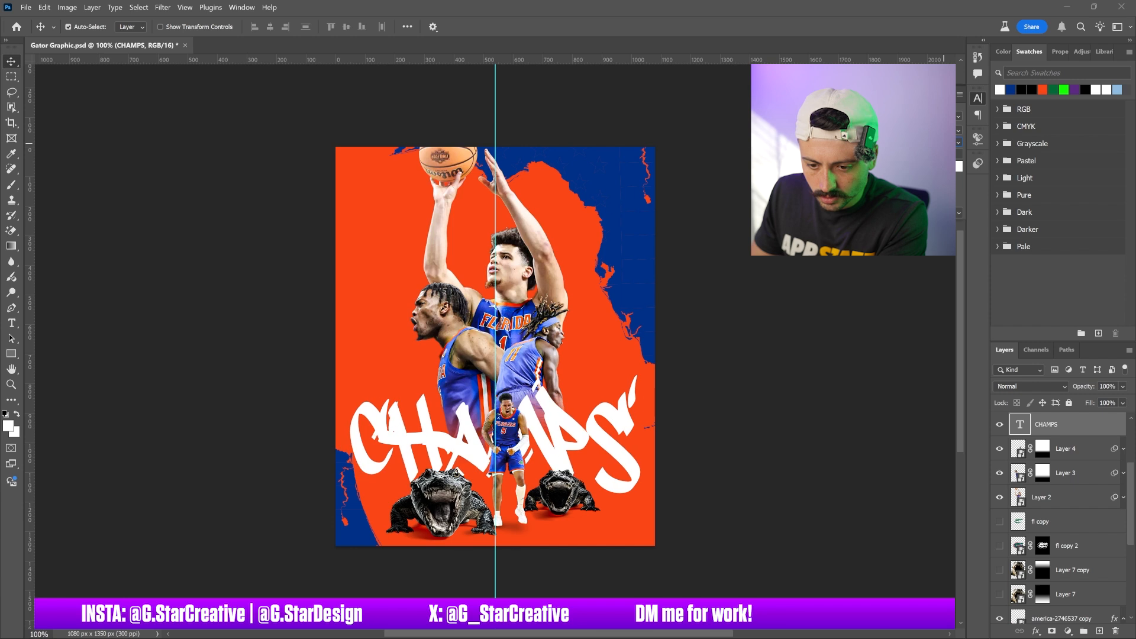
pyautogui.hotkey('shift', 'Down')
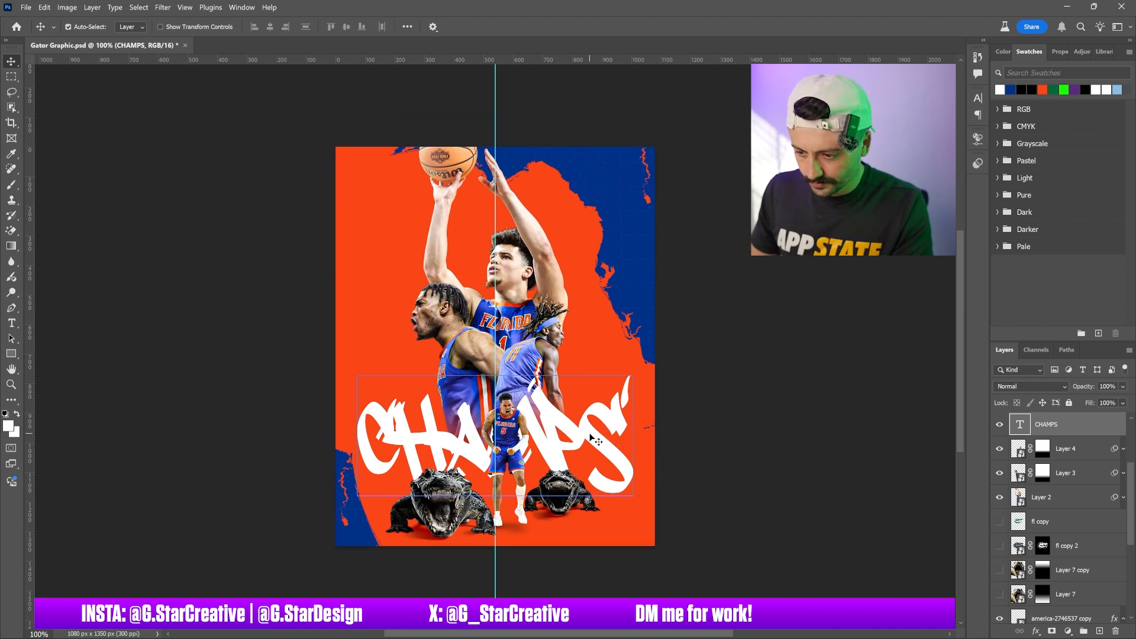
pyautogui.moveTo(589, 437)
pyautogui.mouseDown()
pyautogui.moveTo(590, 450)
pyautogui.moveTo(589, 434)
pyautogui.mouseUp()
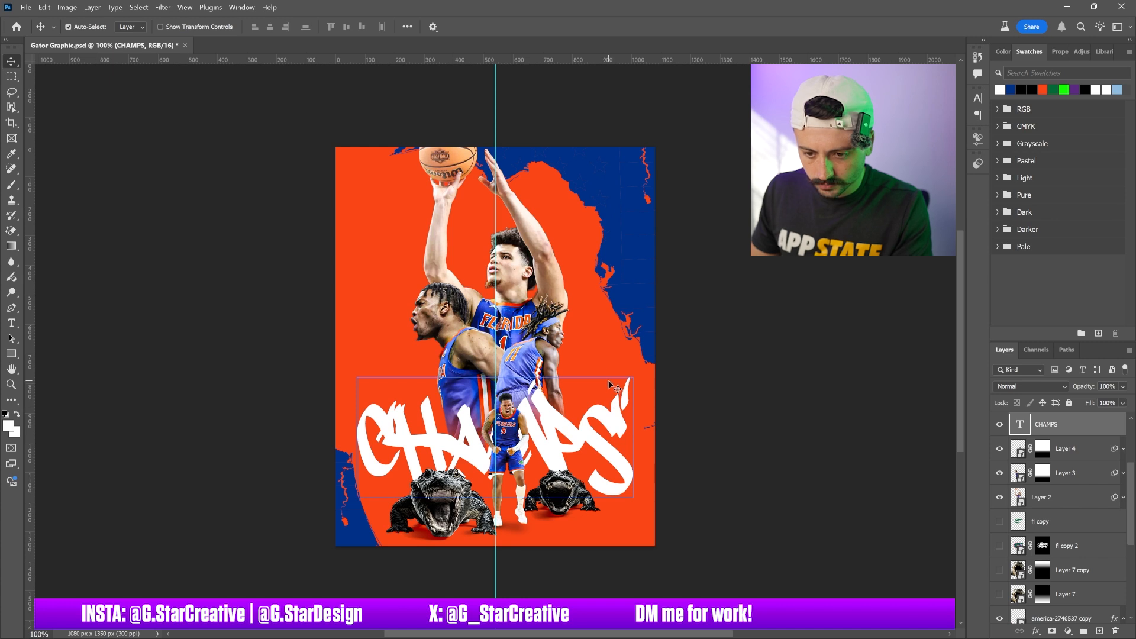
# Create a new layer above the orange fill and paint a large soft white round glow at the canvas centre
pyautogui.scroll(-4, 1066, 496)
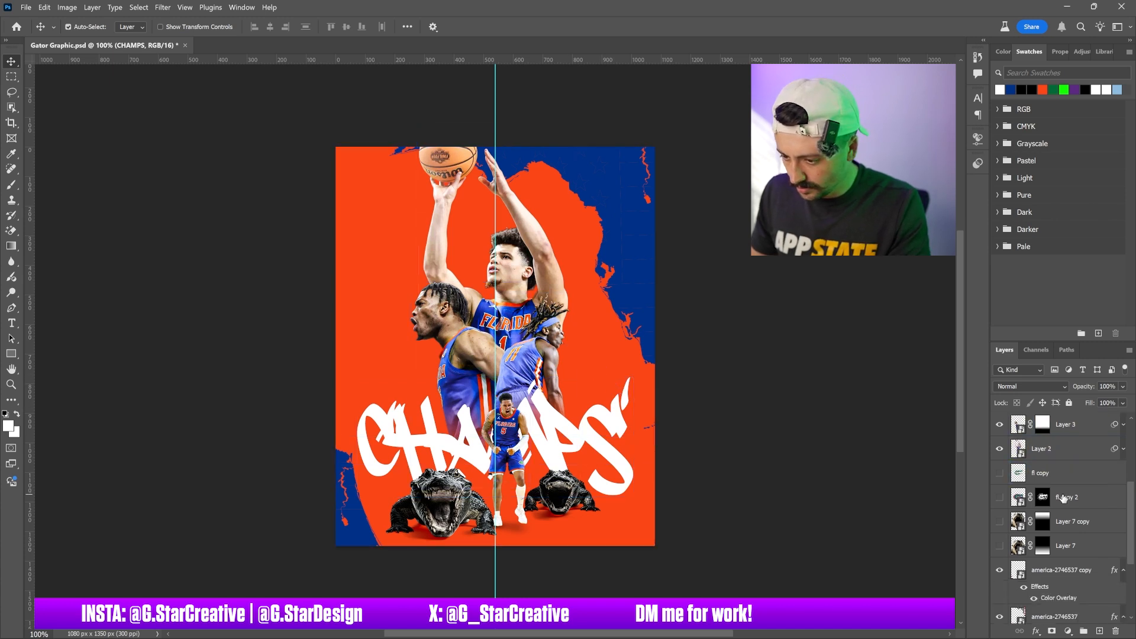
pyautogui.scroll(-1, 1078, 579)
pyautogui.scroll(-1, 1078, 581)
pyautogui.click(1076, 567)
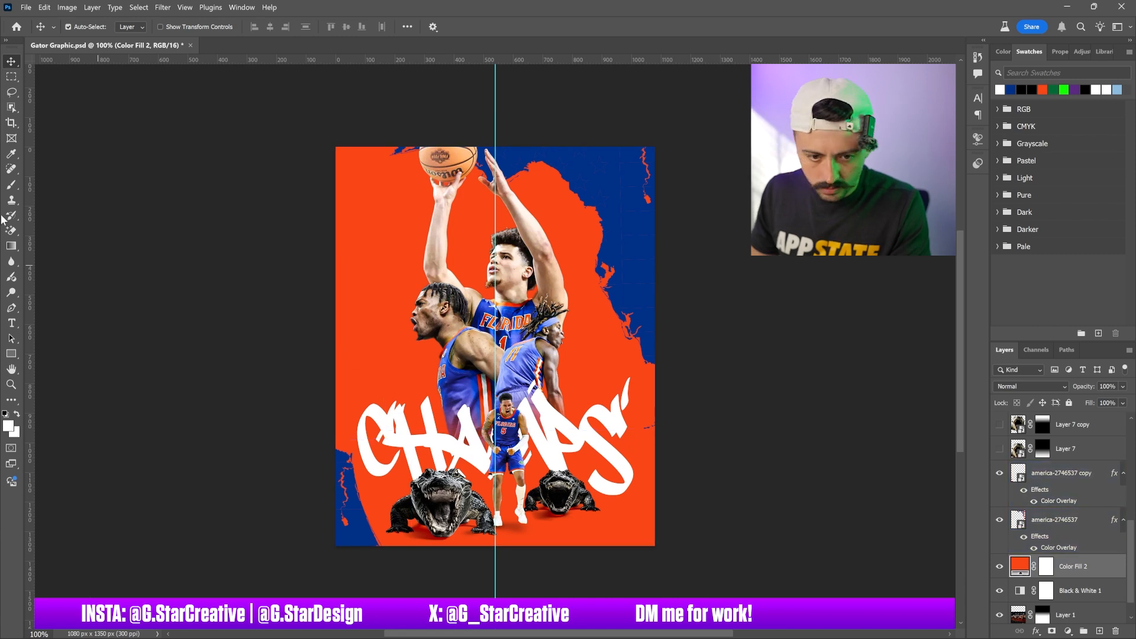
pyautogui.click(11, 184)
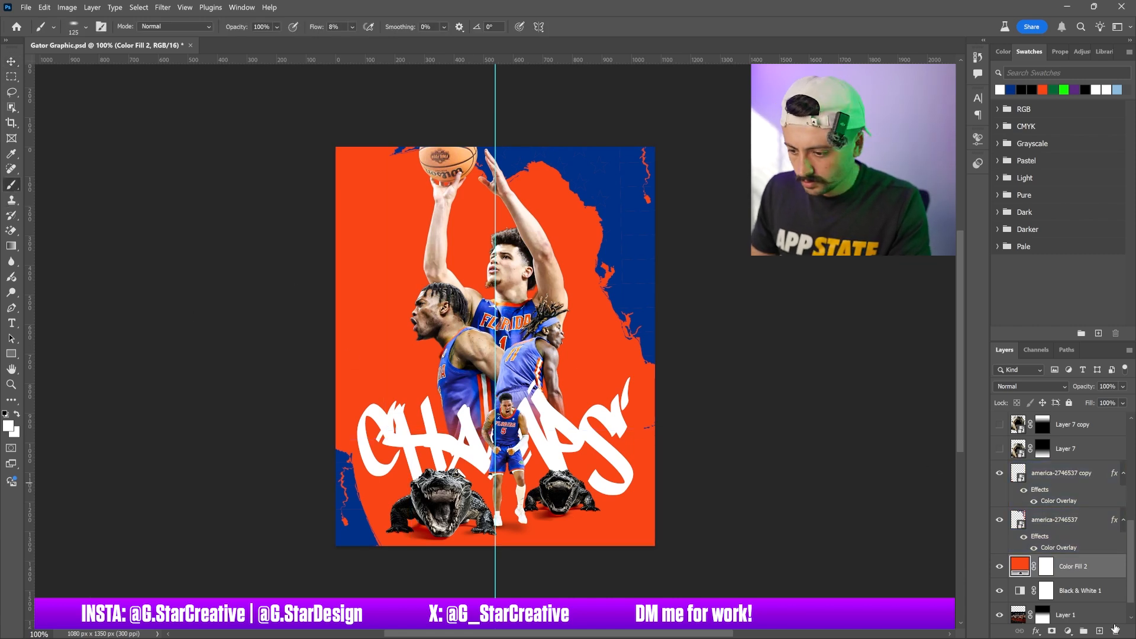
pyautogui.click(1099, 631)
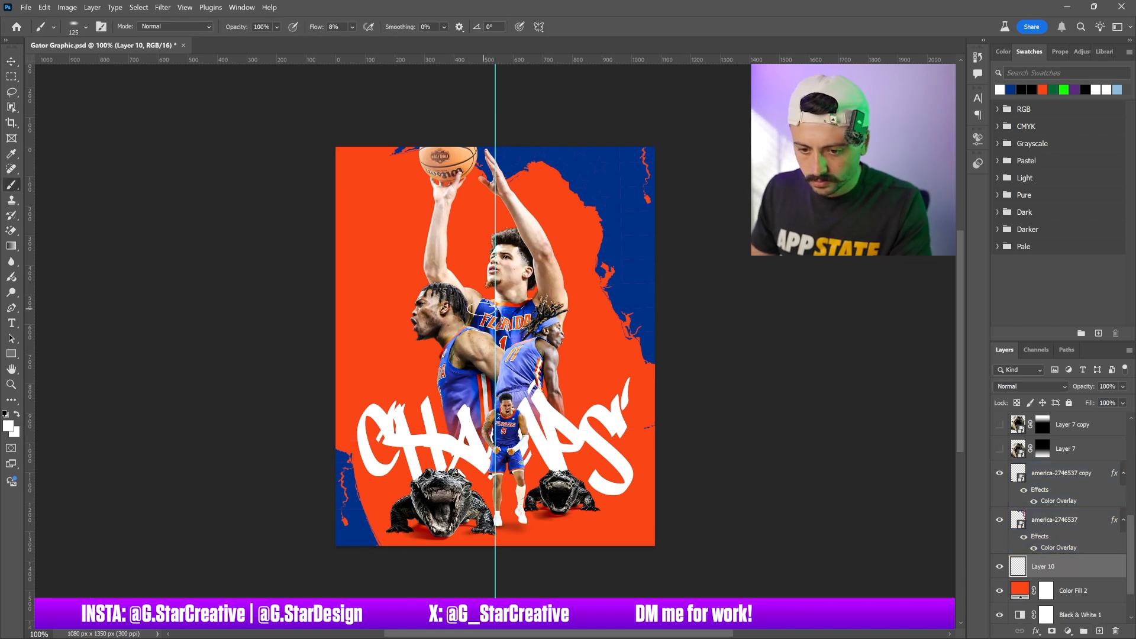
pyautogui.click(87, 26)
pyautogui.click(109, 137)
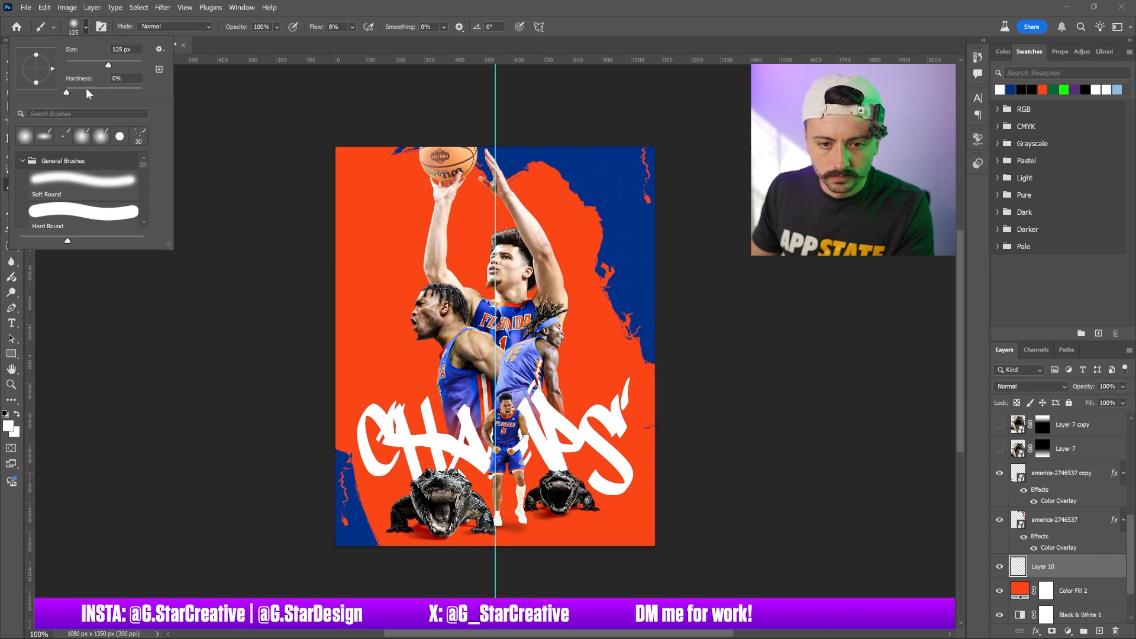
pyautogui.click(502, 302)
pyautogui.press(']')
pyautogui.press(']')
pyautogui.press(']')
pyautogui.press(']')
pyautogui.press(']')
pyautogui.press(']')
pyautogui.press(']')
pyautogui.press(']')
pyautogui.press(']')
pyautogui.press(']')
pyautogui.press(']')
pyautogui.press(']')
pyautogui.press(']')
pyautogui.press('[')
pyautogui.press('[')
pyautogui.press('[')
pyautogui.press('[')
pyautogui.press('[')
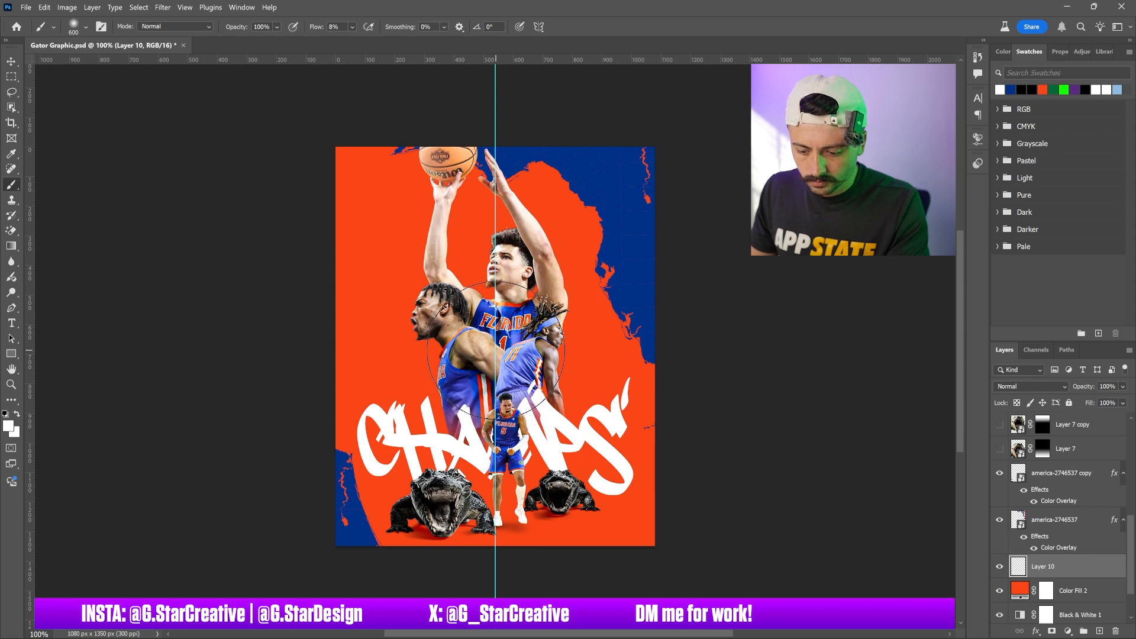
pyautogui.moveTo(591, 60)
pyautogui.mouseDown()
pyautogui.moveTo(602, 362)
pyautogui.moveTo(602, 348)
pyautogui.mouseUp()
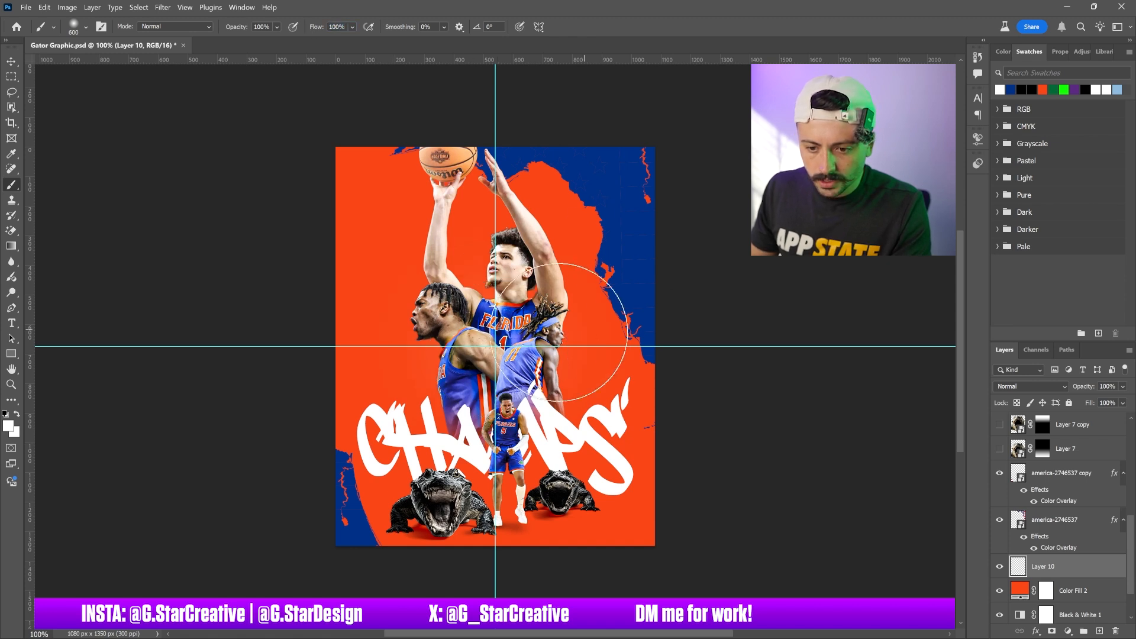
pyautogui.press(']')
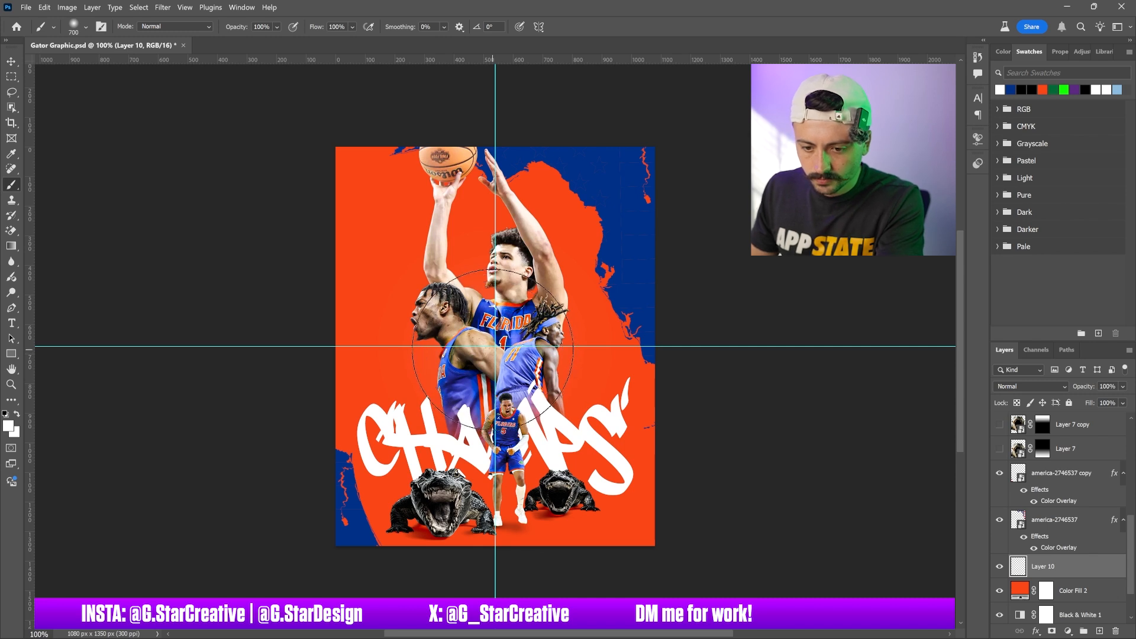
pyautogui.click(492, 348)
pyautogui.press('v')
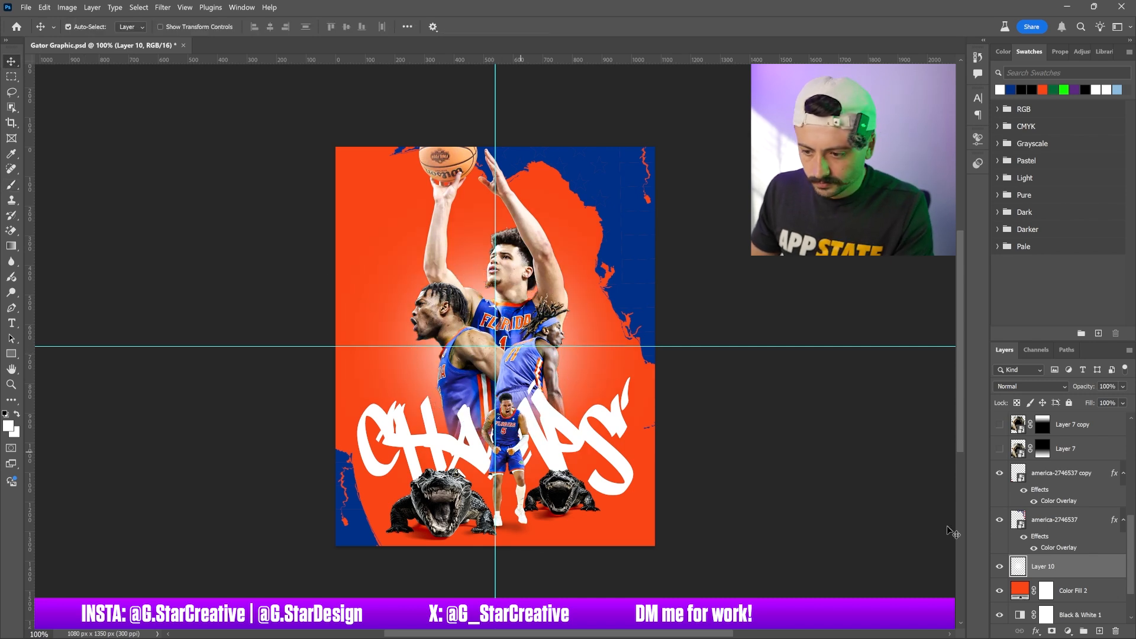
# Set the glow layer's blend mode to Linear Dodge (Add)
pyautogui.click(1027, 385)
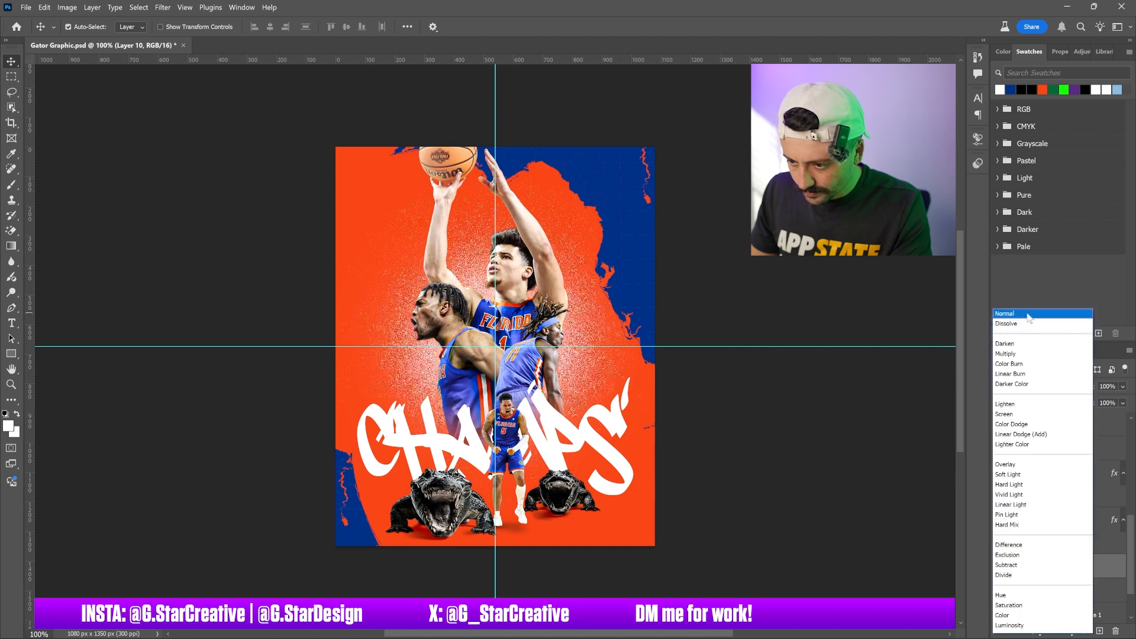
pyautogui.click(1014, 425)
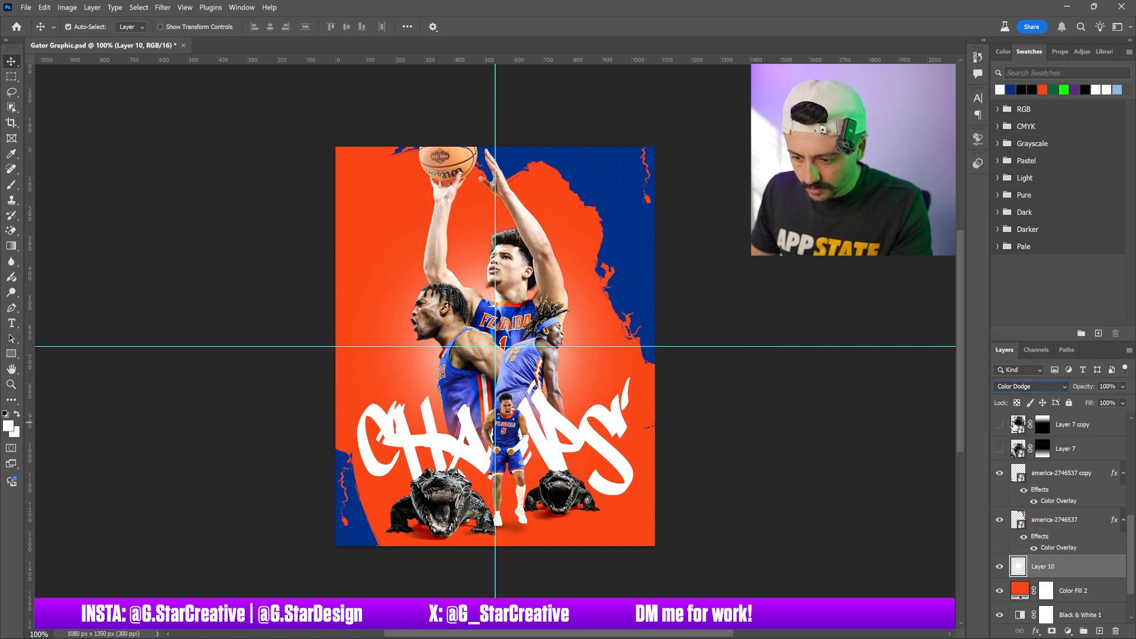
pyautogui.press('Down')
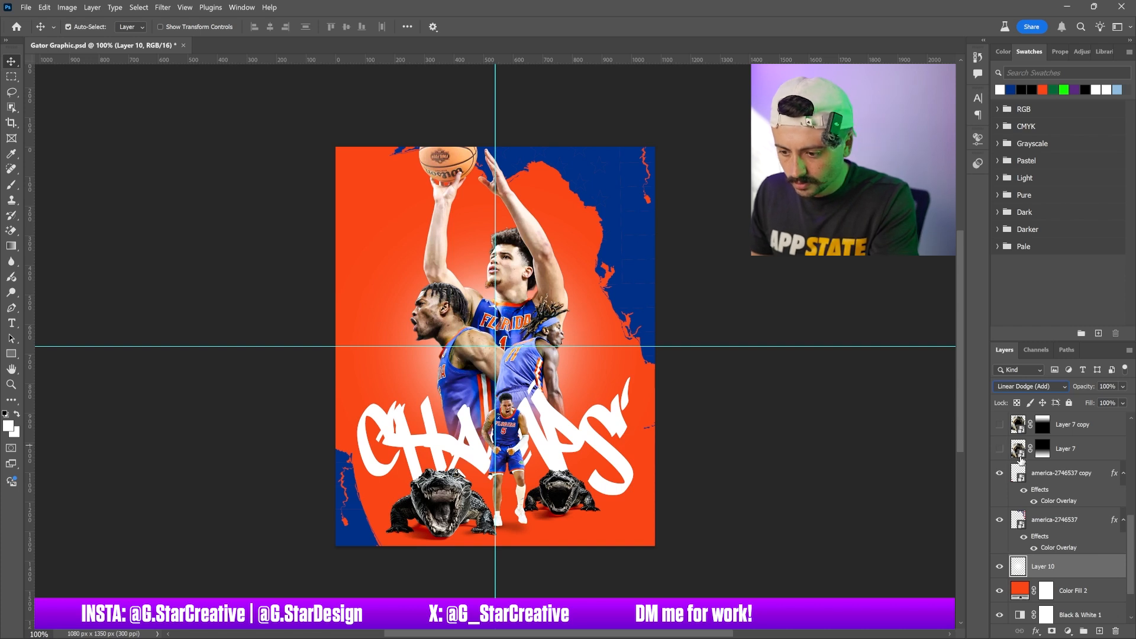
# Scale the glow layer up around the canvas centre
pyautogui.hotkey('ctrl', 't')
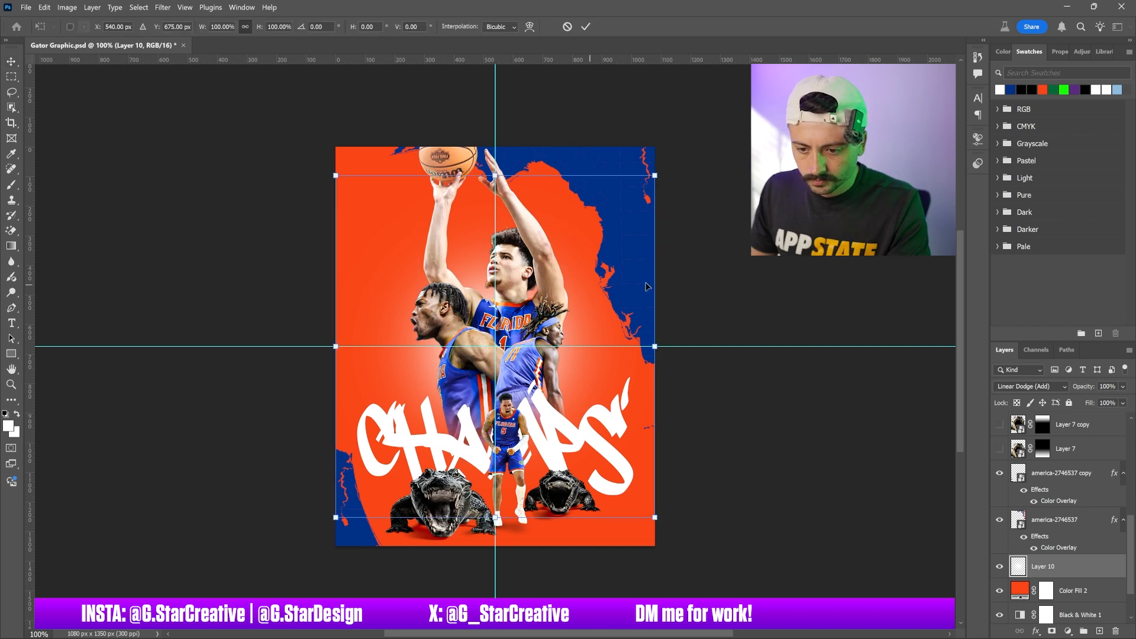
pyautogui.moveTo(658, 353); pyautogui.dragTo(733, 373)
pyautogui.press('Return')
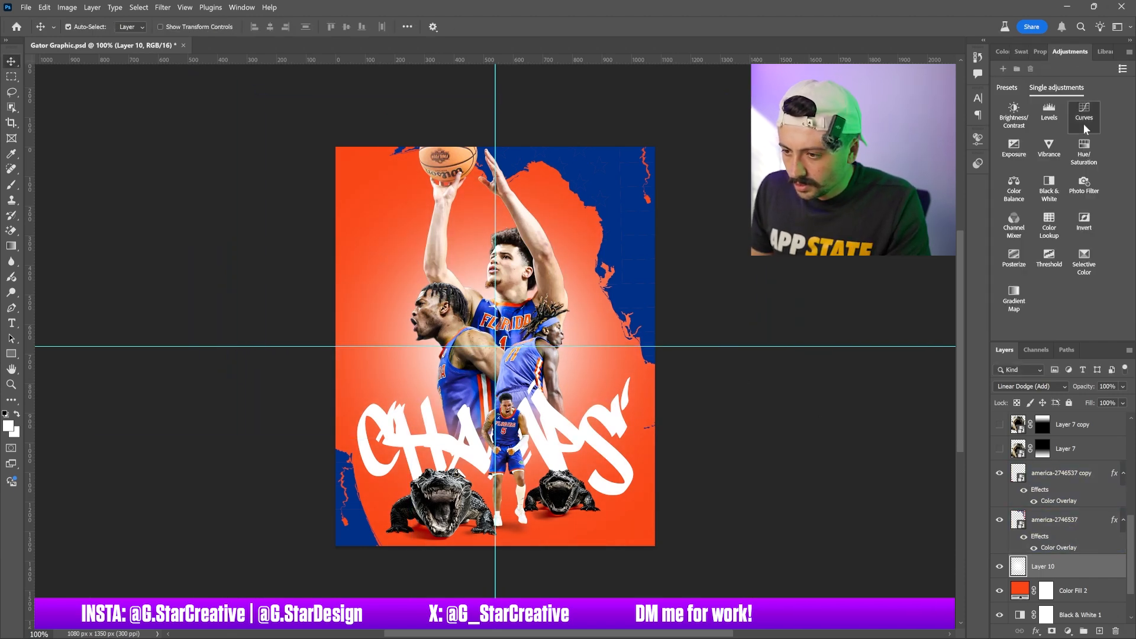
# Add a Curves adjustment above the glow layer and replace its mask with a mask from the glow's circular selection
pyautogui.click(1084, 115)
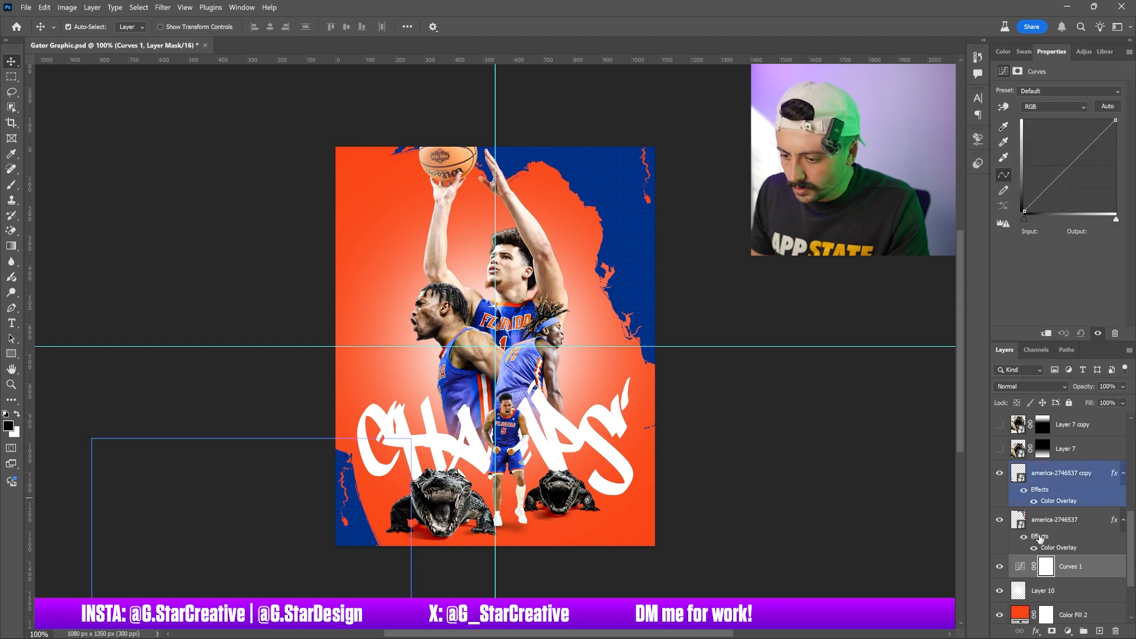
pyautogui.keyDown('ctrl'); pyautogui.click(1017, 595); pyautogui.keyUp('ctrl')
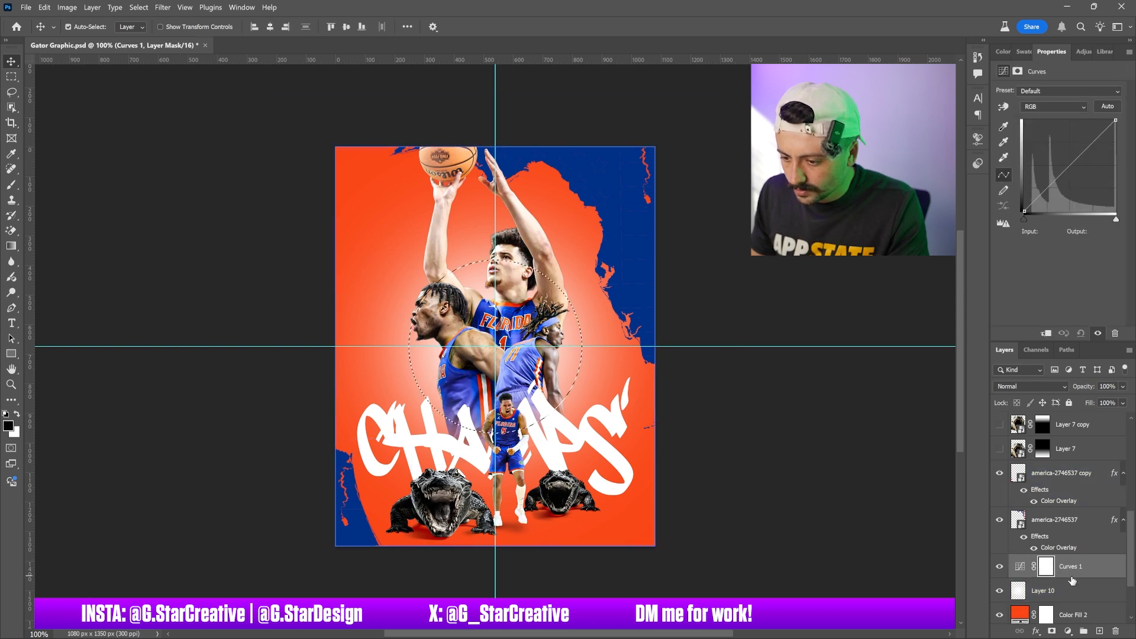
pyautogui.rightClick(1046, 567)
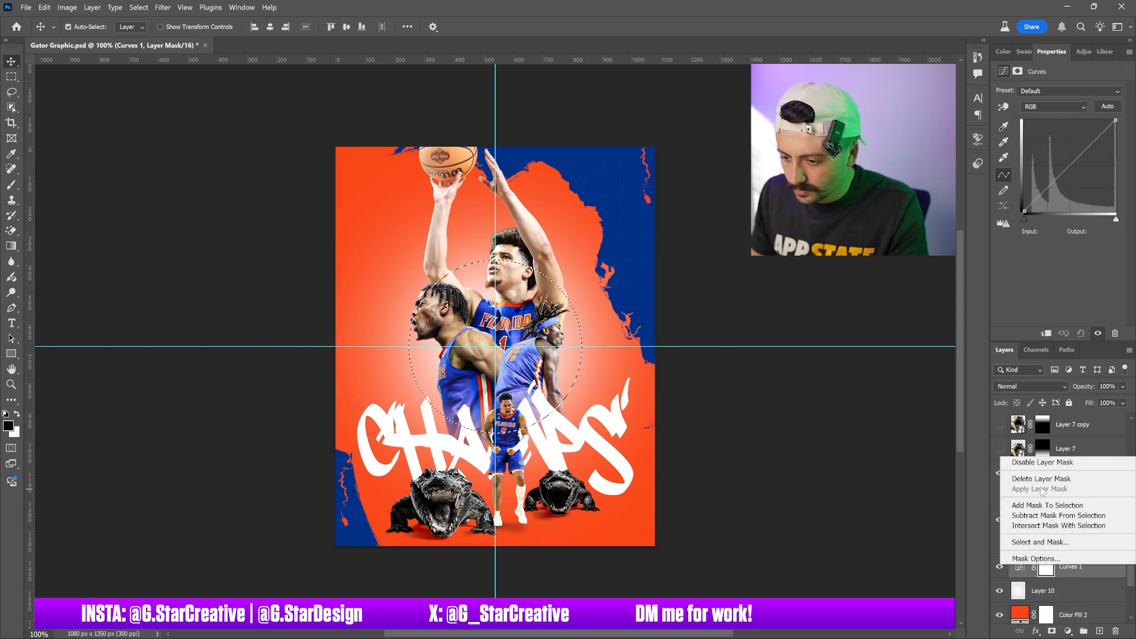
pyautogui.click(1047, 473)
pyautogui.click(1054, 631)
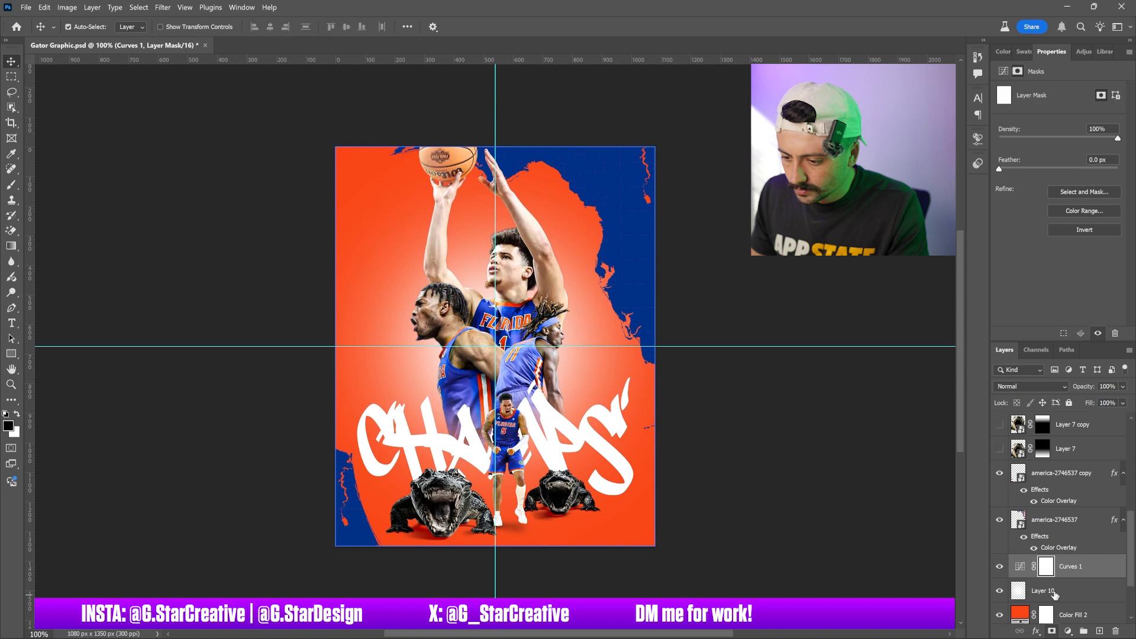
# Hide the white glow layer and raise the Curves midpoint to brighten the centre
pyautogui.click(999, 590)
pyautogui.click(1019, 566)
pyautogui.moveTo(1057, 179)
pyautogui.mouseDown()
pyautogui.moveTo(1056, 143)
pyautogui.moveTo(1044, 178)
pyautogui.moveTo(1047, 165)
pyautogui.mouseUp()
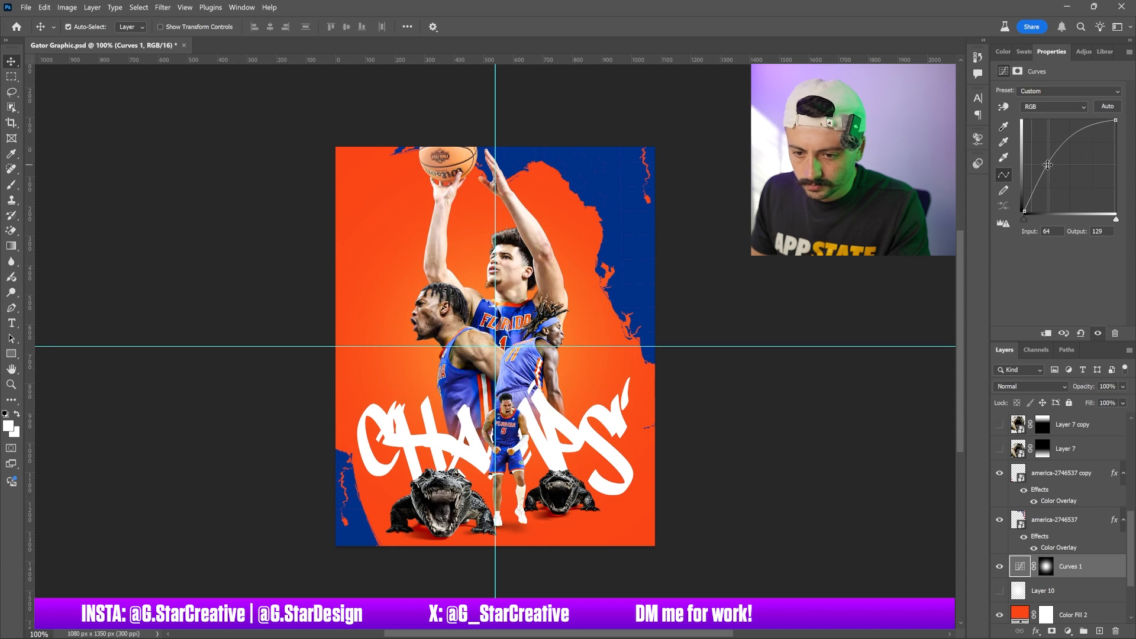
# Scale the Curves mask slightly larger
pyautogui.hotkey('ctrl', 't')
pyautogui.moveTo(658, 356)
pyautogui.mouseDown()
pyautogui.moveTo(774, 356)
pyautogui.moveTo(680, 358)
pyautogui.mouseUp()
pyautogui.press('Return')
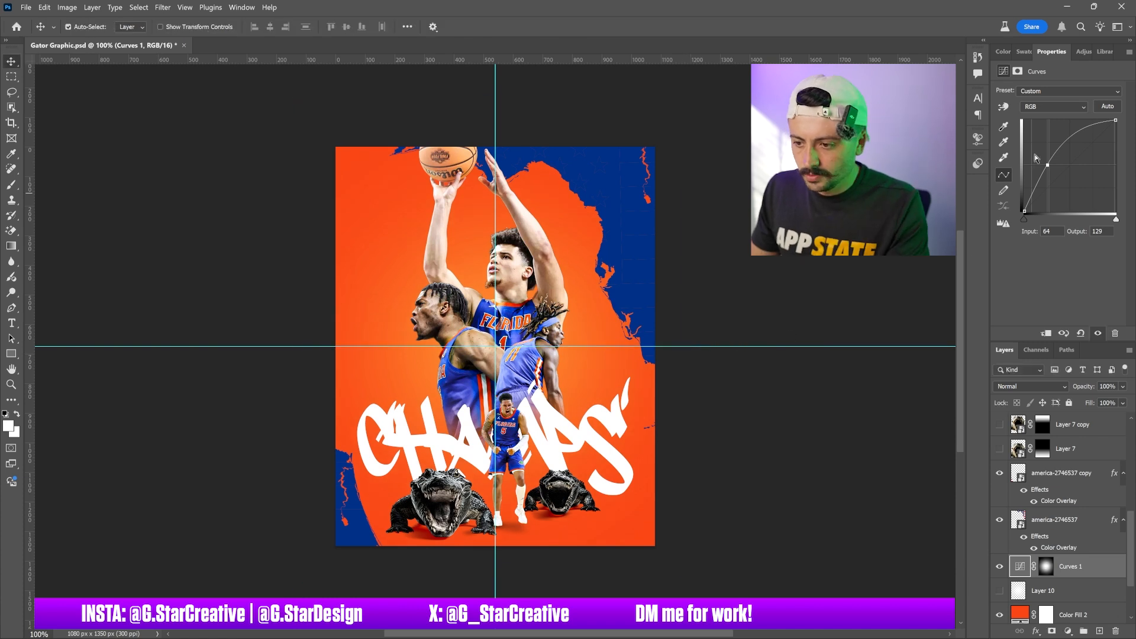
# Steepen the curve further and set the Curves layer's blend mode to Color Dodge
pyautogui.moveTo(1047, 165)
pyautogui.mouseDown()
pyautogui.moveTo(1041, 157)
pyautogui.moveTo(1047, 167)
pyautogui.mouseUp()
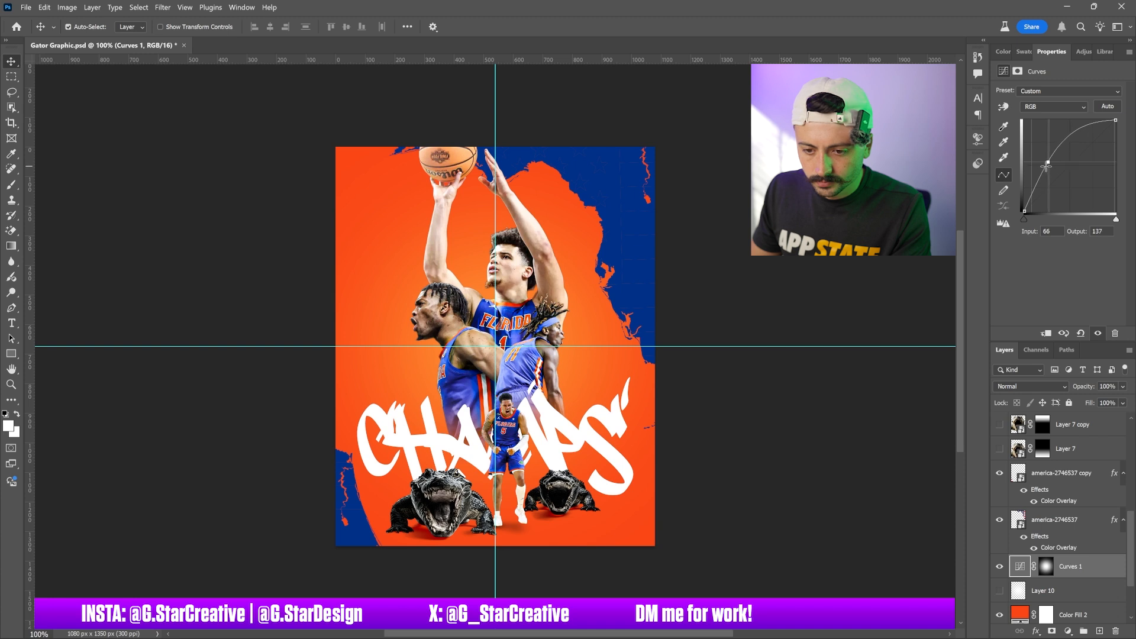
pyautogui.moveTo(1046, 166)
pyautogui.mouseDown()
pyautogui.moveTo(1029, 152)
pyautogui.moveTo(1039, 154)
pyautogui.mouseUp()
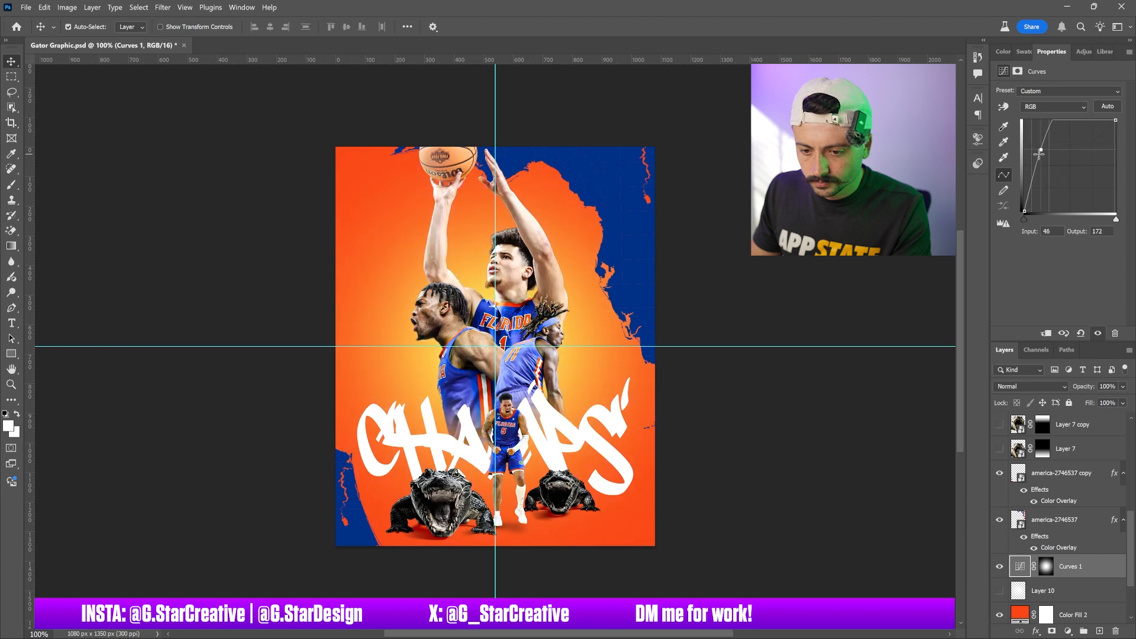
pyautogui.click(1029, 385)
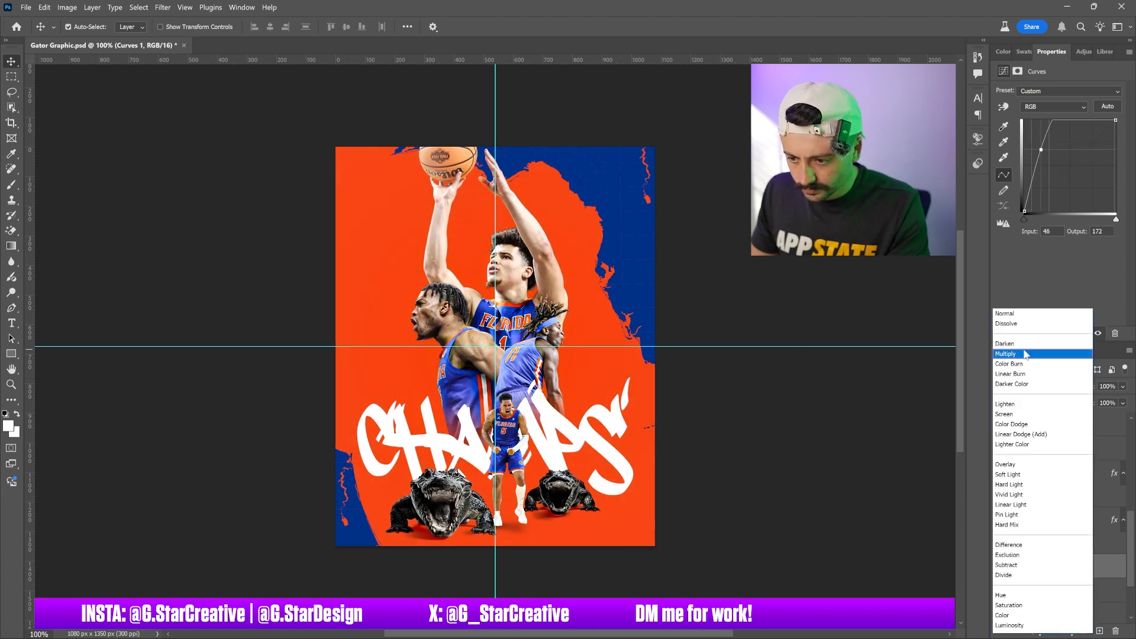
pyautogui.click(1010, 404)
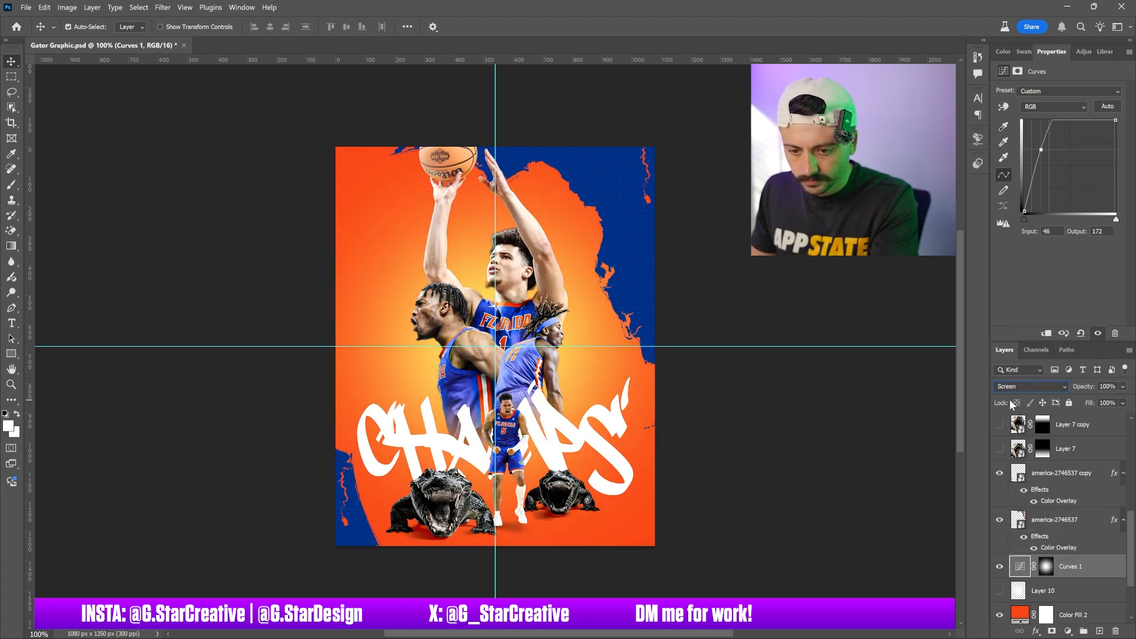
pyautogui.press('Up')
pyautogui.moveTo(1042, 150); pyautogui.dragTo(1044, 160)
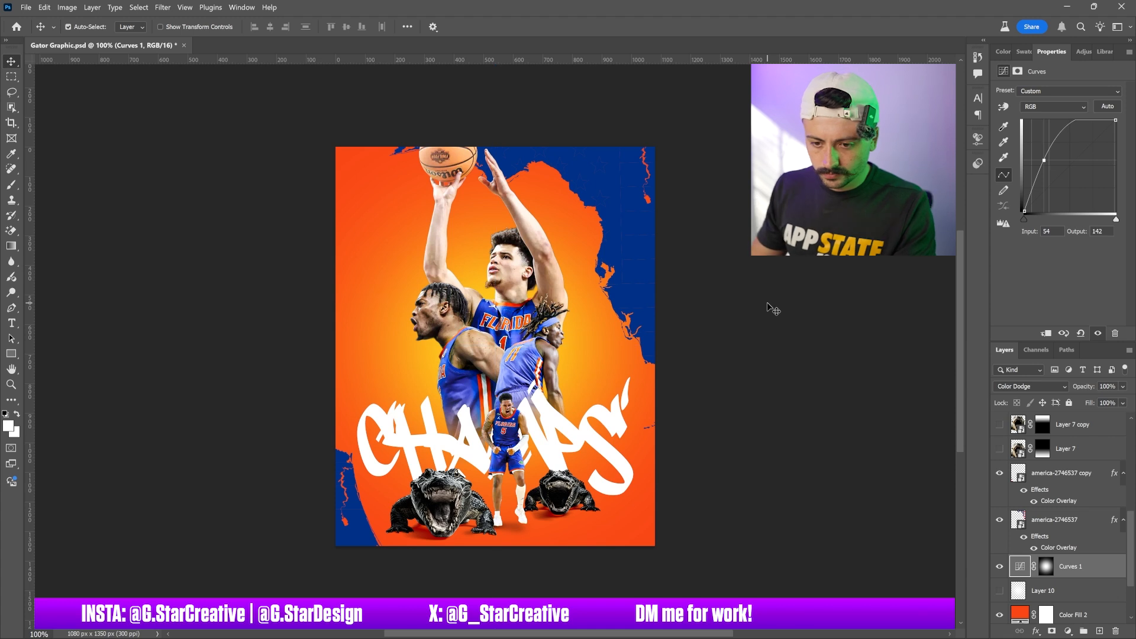
# Select the main jumping player layer, open its Layer Style, enable Inner Shadow and sample orange feb91b from the canvas as its colour
pyautogui.click(542, 233)
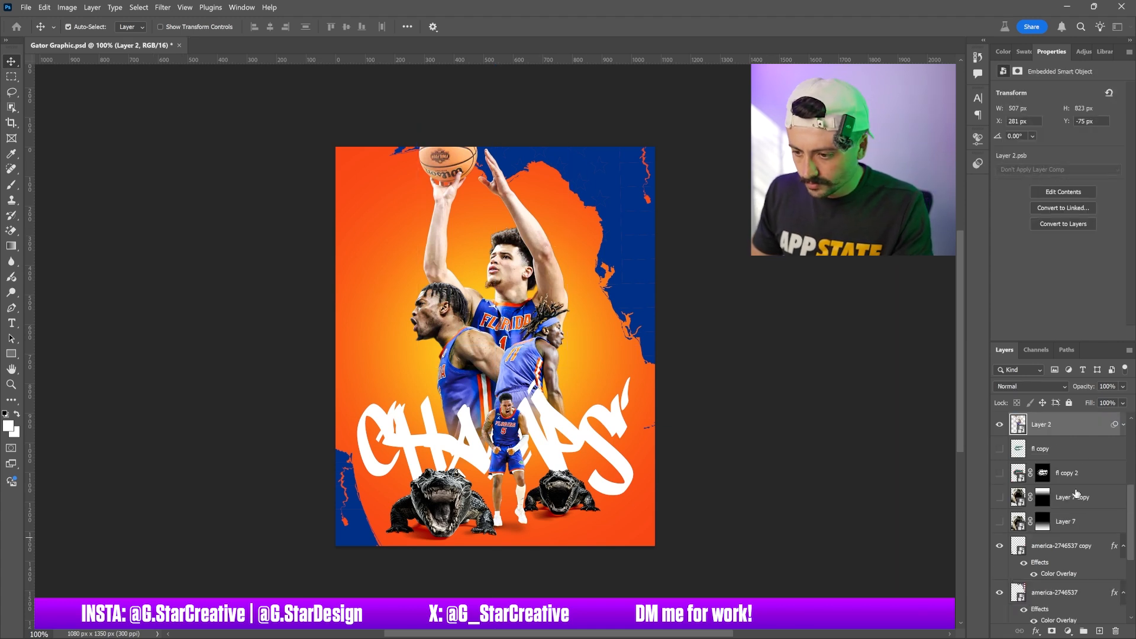
pyautogui.doubleClick(1066, 430)
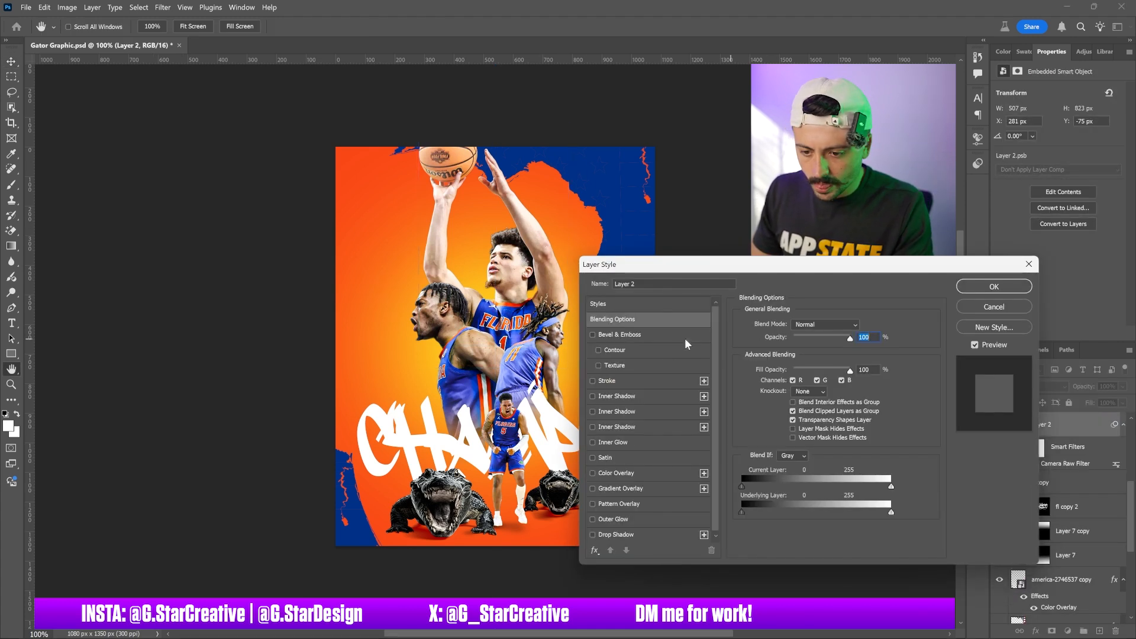
pyautogui.click(690, 393)
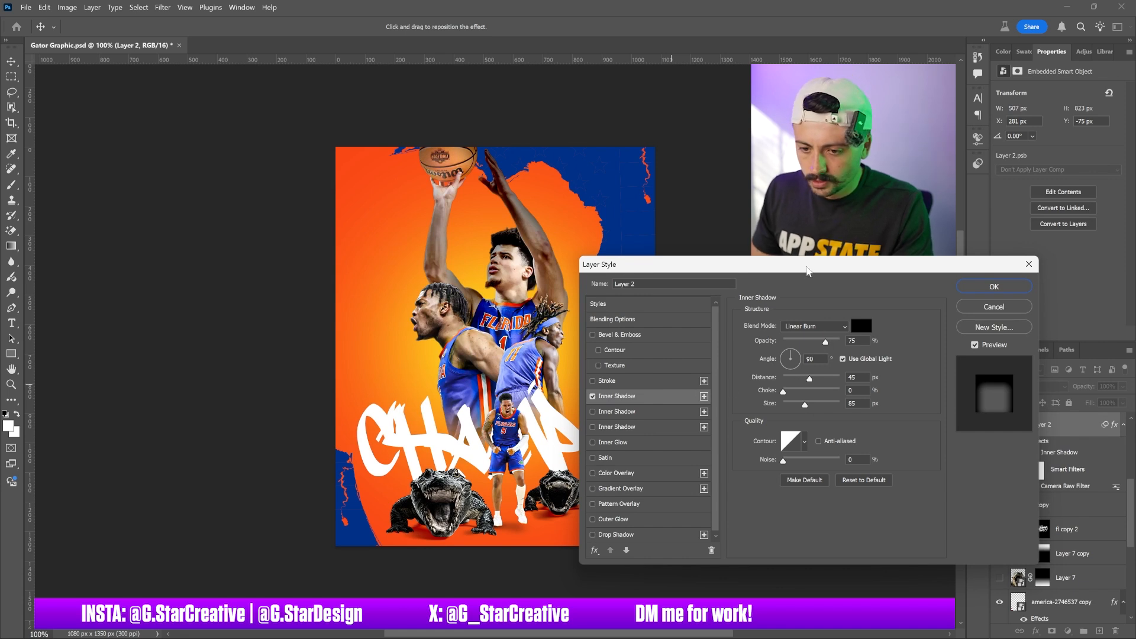
pyautogui.moveTo(807, 271); pyautogui.dragTo(876, 251)
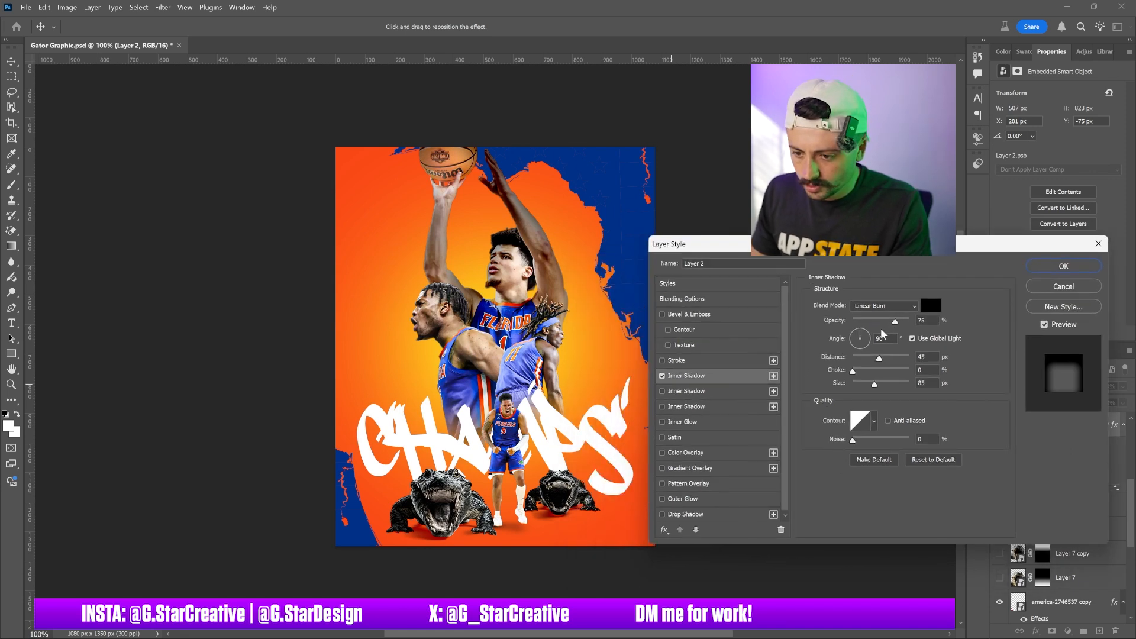
pyautogui.click(930, 305)
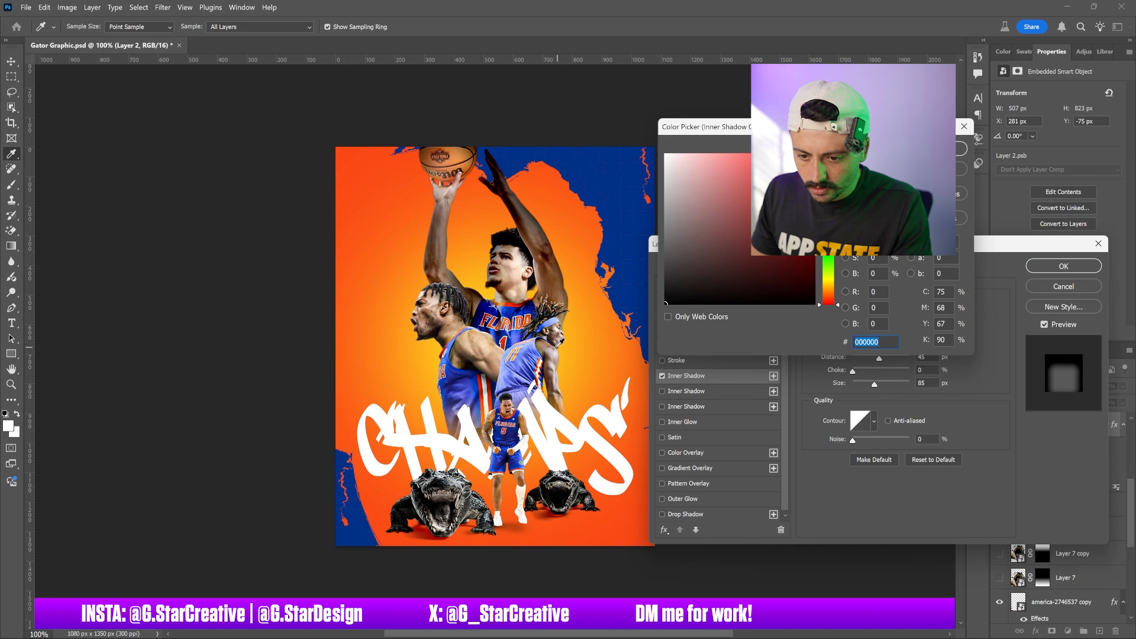
pyautogui.click(562, 349)
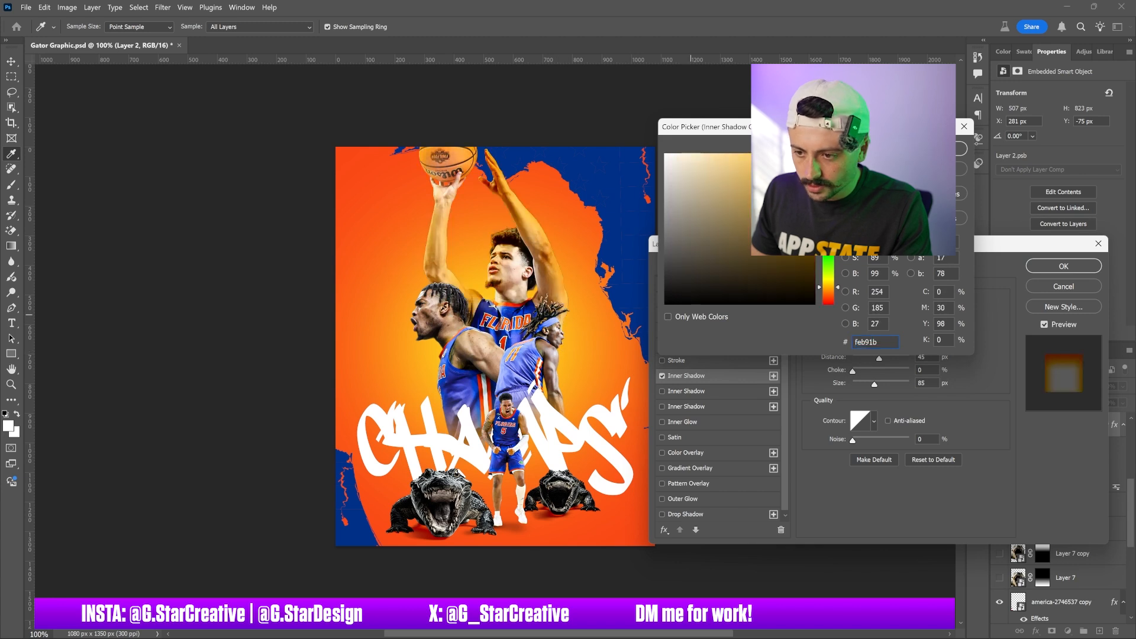
pyautogui.click(961, 148)
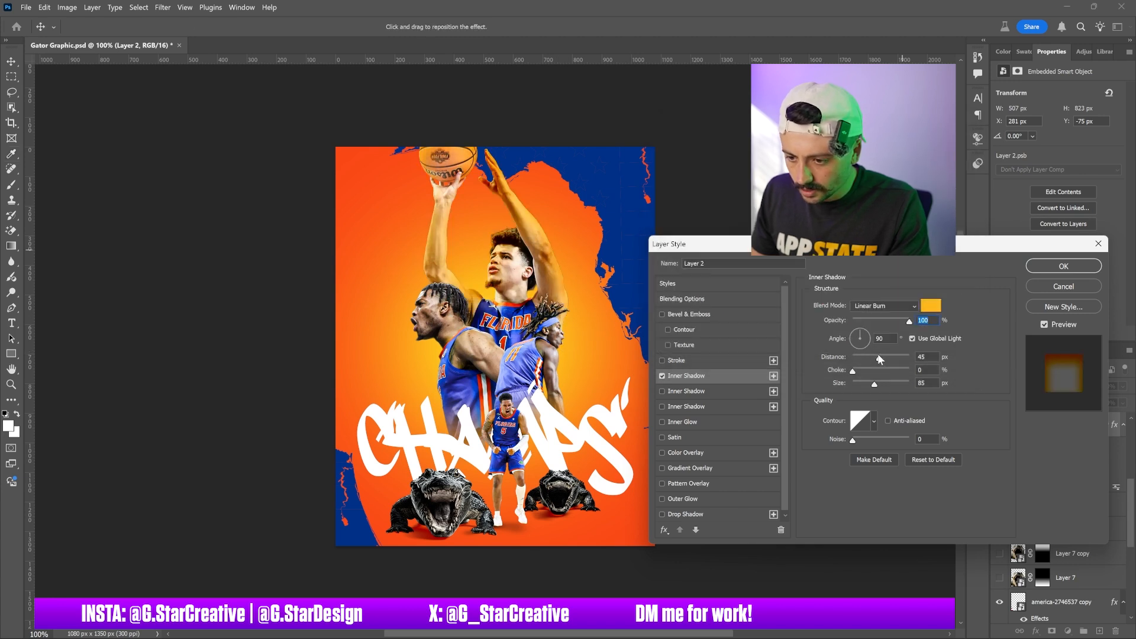
# Set the inner shadow blend mode to Color Dodge, turn off global light, angle -90°, distance 0 px
pyautogui.click(884, 307)
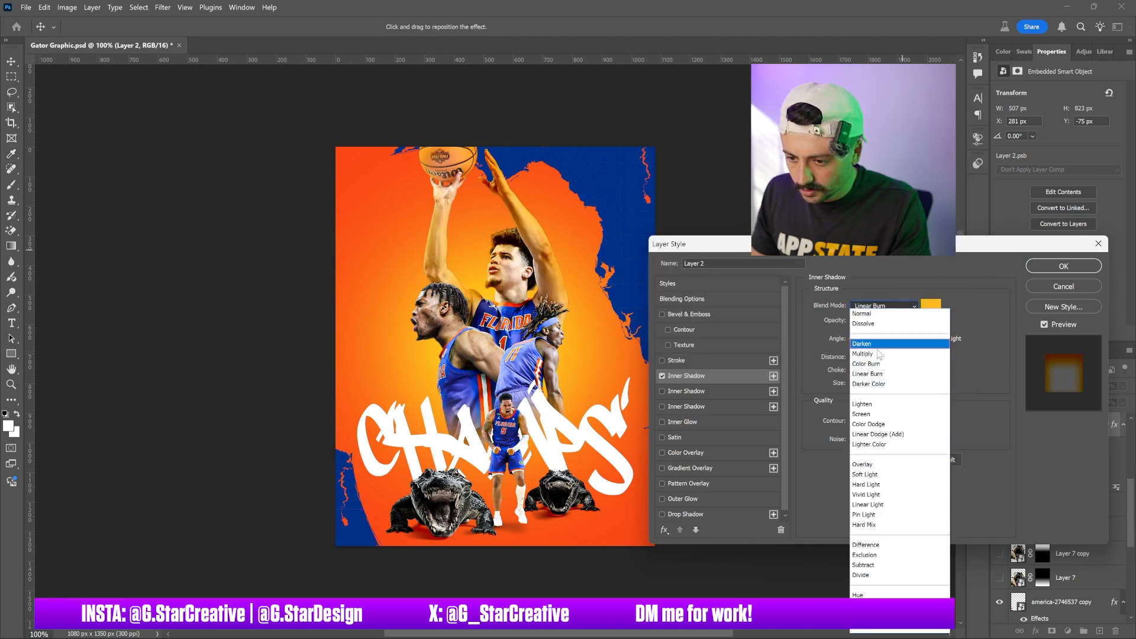
pyautogui.click(869, 424)
pyautogui.moveTo(869, 358); pyautogui.dragTo(863, 386)
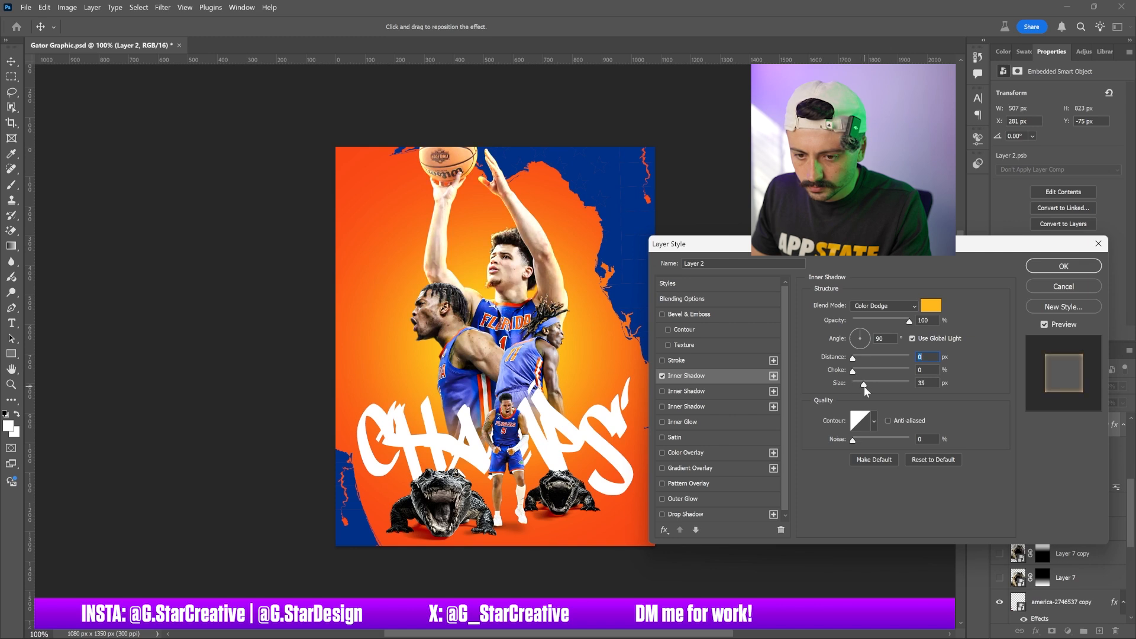
pyautogui.moveTo(862, 389); pyautogui.dragTo(860, 385)
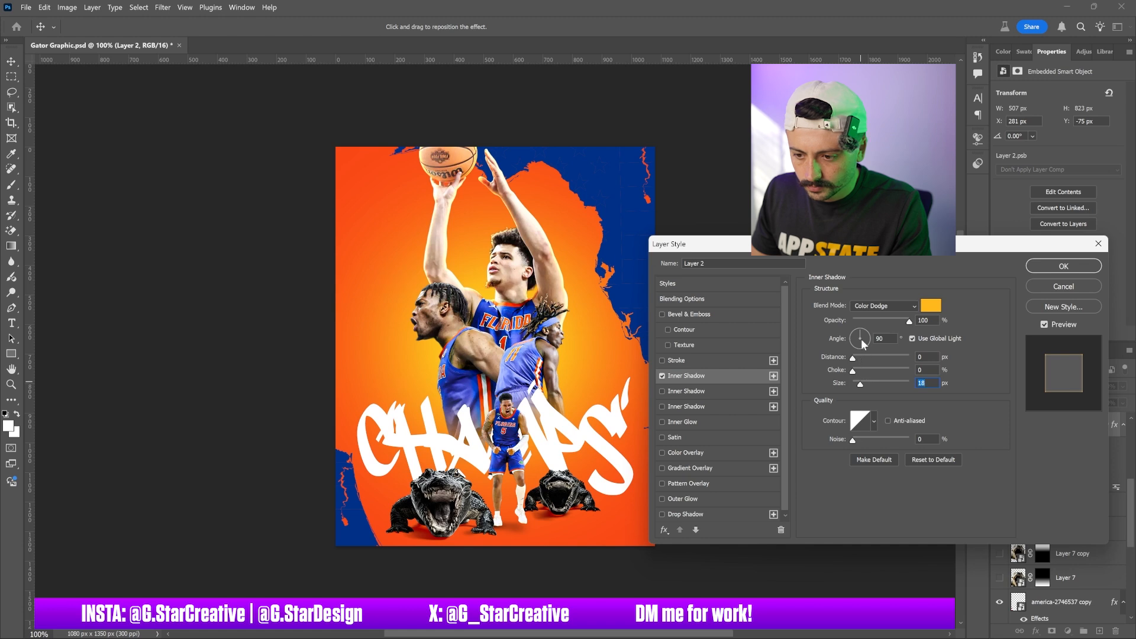
pyautogui.click(911, 338)
pyautogui.moveTo(855, 356); pyautogui.dragTo(854, 384)
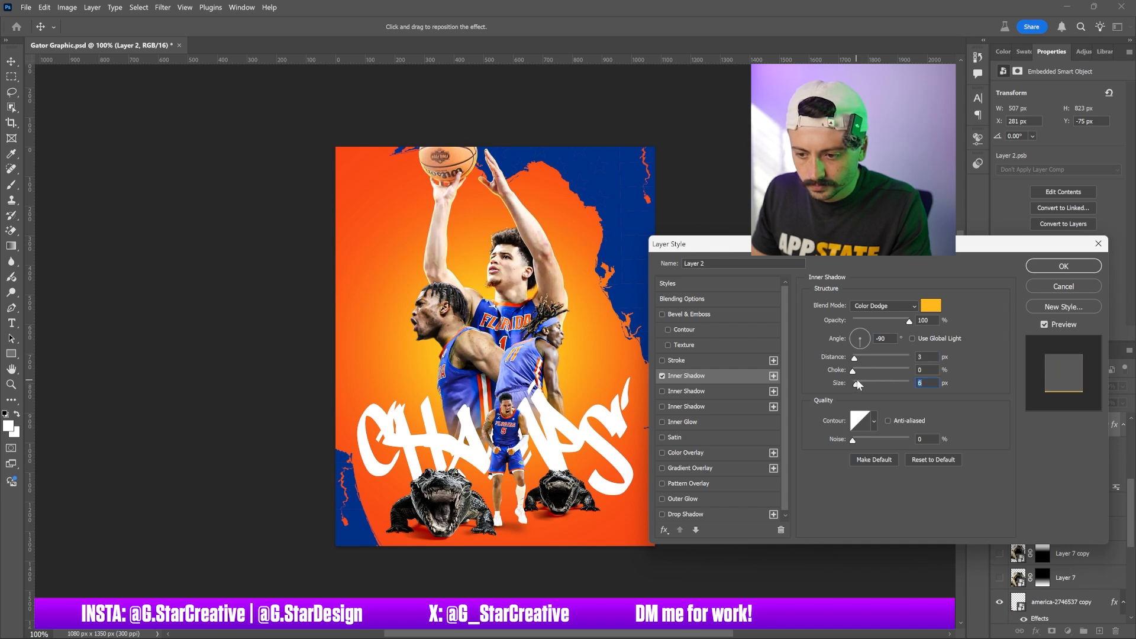
pyautogui.moveTo(927, 357); pyautogui.dragTo(901, 359)
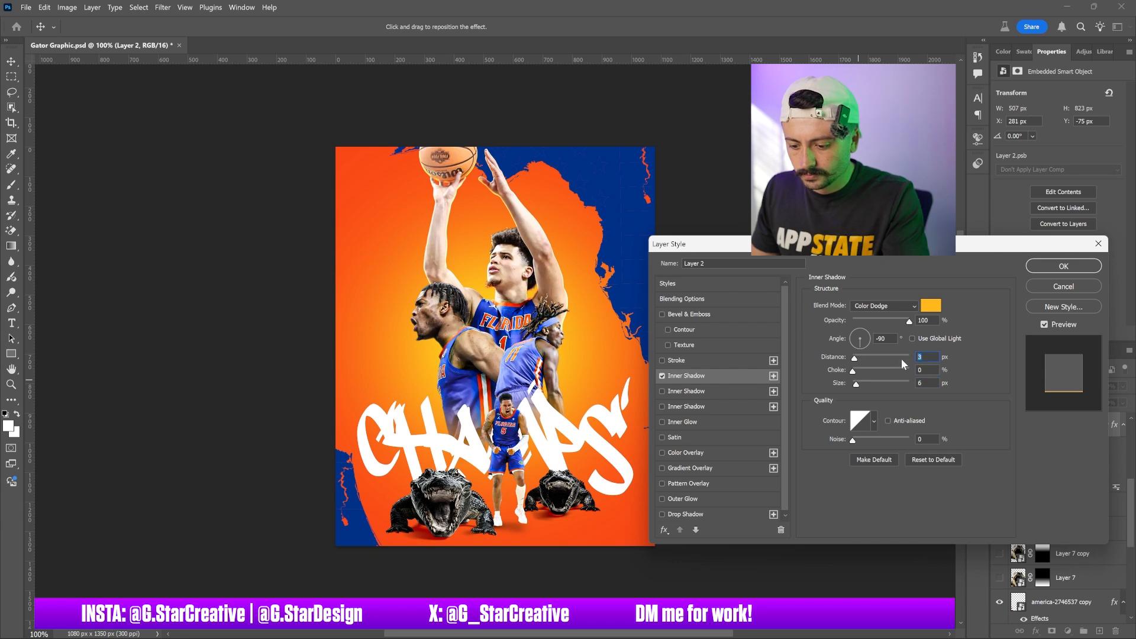
pyautogui.click(881, 305)
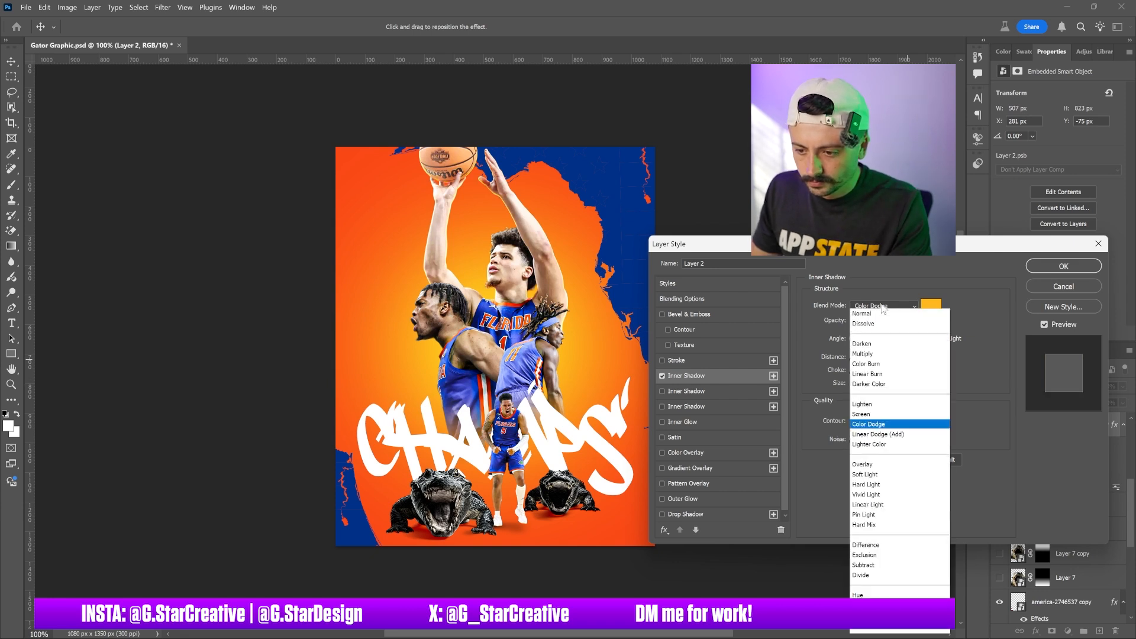
pyautogui.click(876, 315)
pyautogui.press('Down')
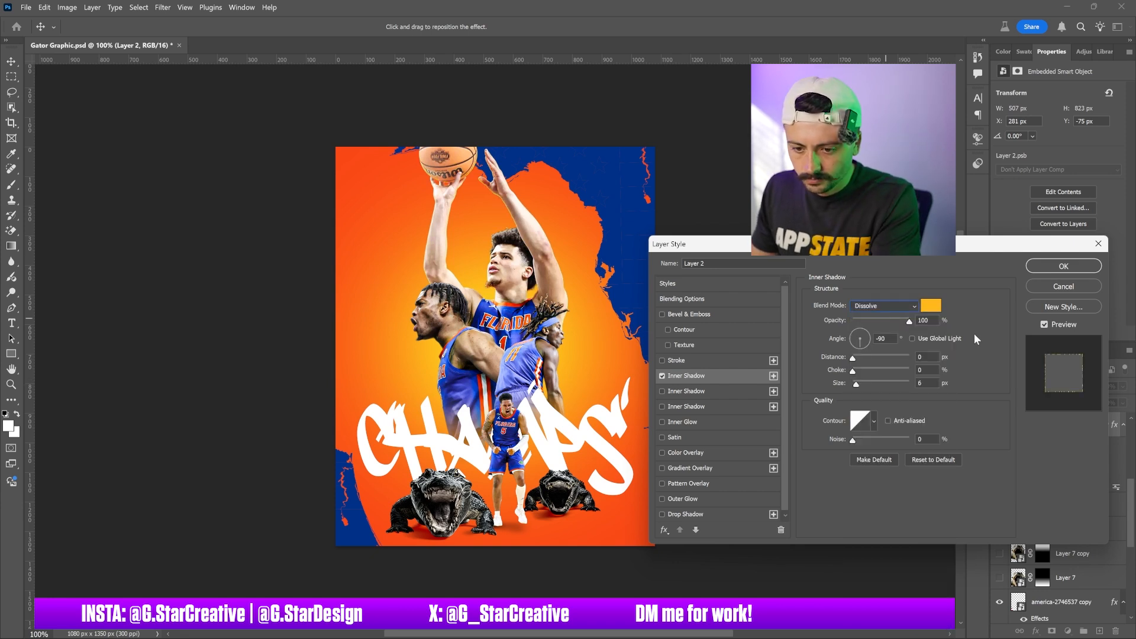
pyautogui.press('Down')
pyautogui.press('Down')
pyautogui.press('Down')
pyautogui.press('Down')
pyautogui.press('Down')
pyautogui.press('Down')
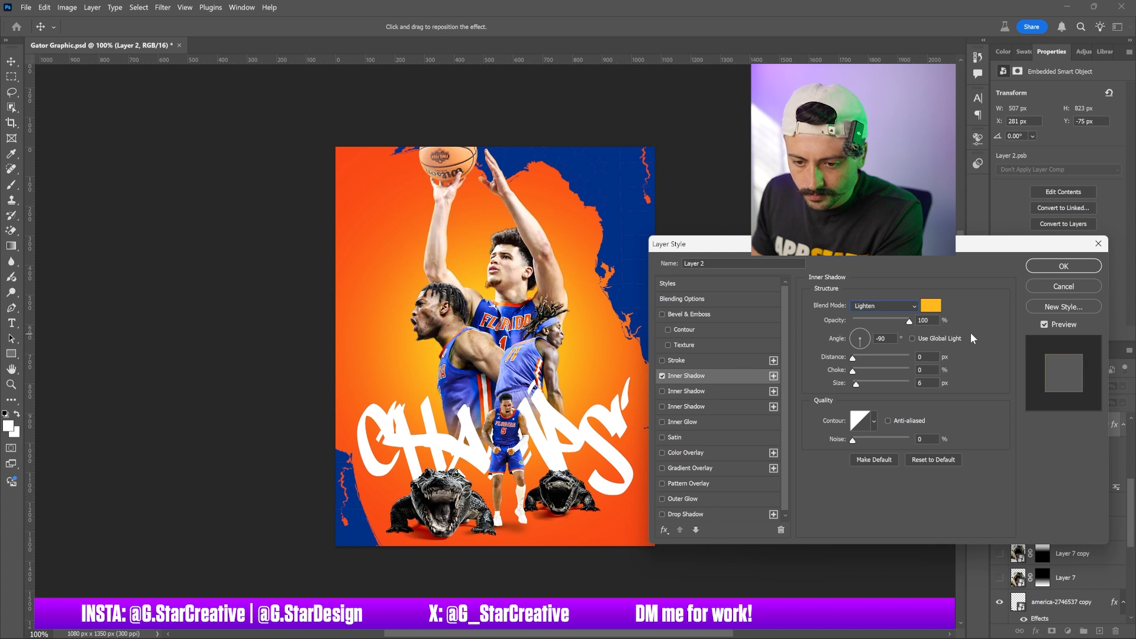
pyautogui.press('Down')
pyautogui.press('Down')
pyautogui.press('Down')
pyautogui.press('Down')
pyautogui.press('Down')
pyautogui.press('Down')
pyautogui.press('Down')
pyautogui.press('Down')
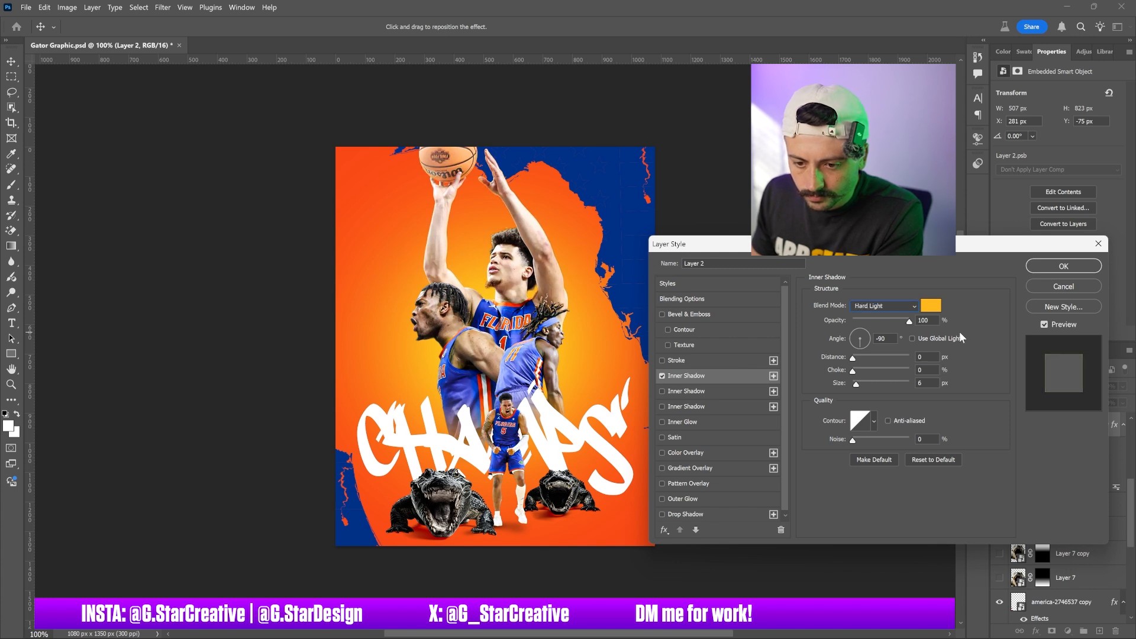
pyautogui.press('Down')
pyautogui.press('Up')
pyautogui.press('Up')
pyautogui.press('Up')
pyautogui.press('Up')
pyautogui.press('Up')
pyautogui.press('Up')
pyautogui.press('Up')
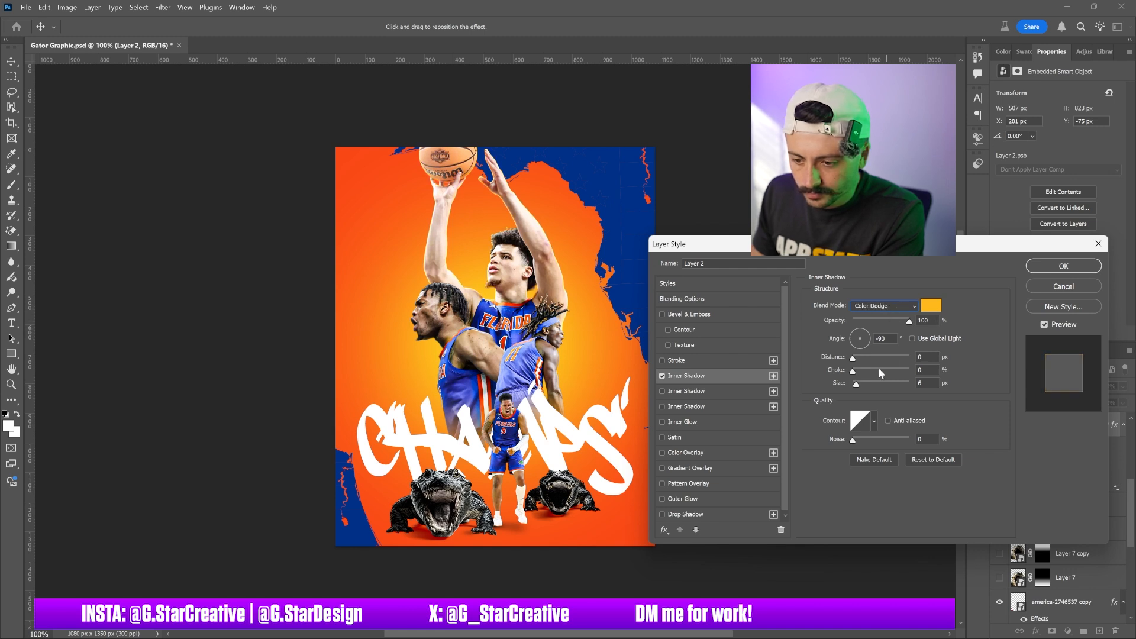
# Set the inner shadow size to 15 px and apply the layer style
pyautogui.click(860, 383)
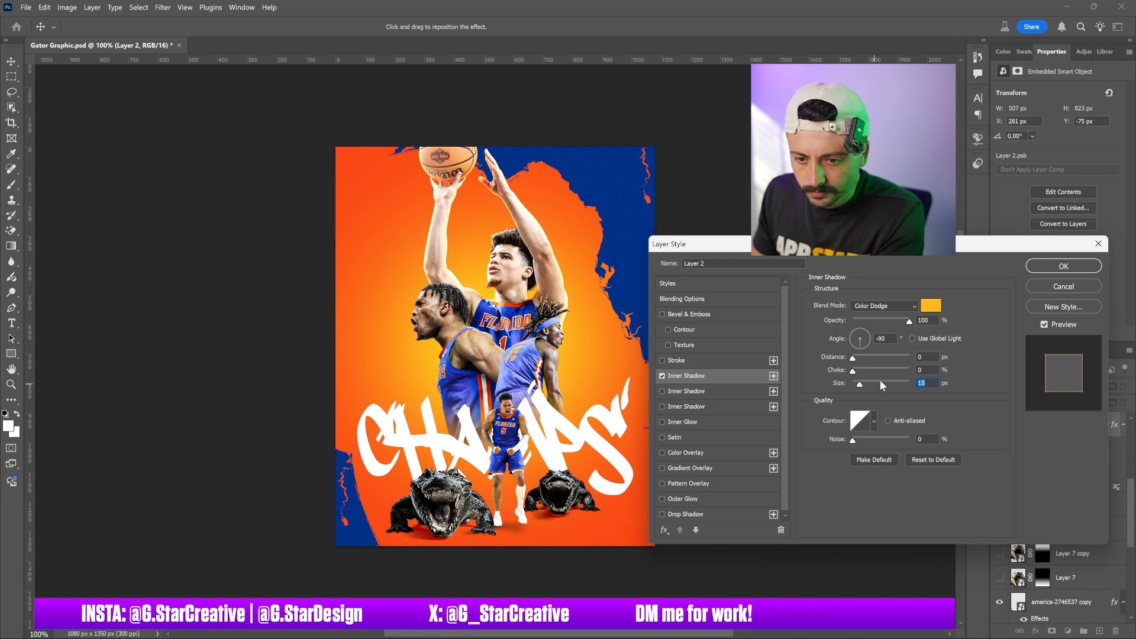
pyautogui.press('Return')
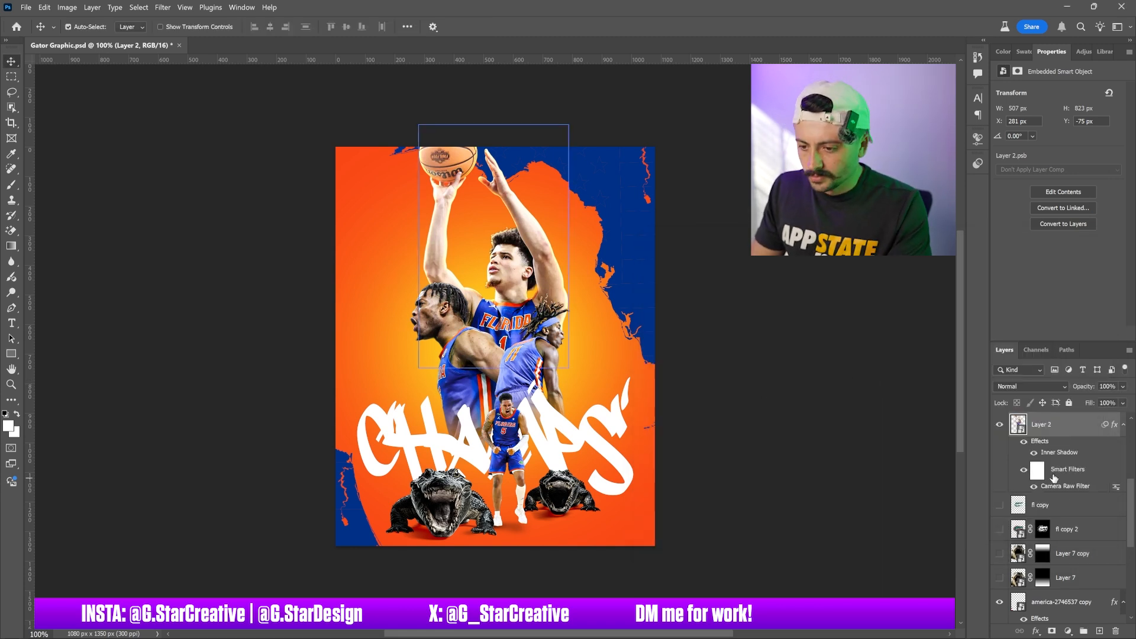
# Copy the main player layer's layer style and select the second player layer
pyautogui.rightClick(1036, 442)
pyautogui.click(1063, 372)
pyautogui.scroll(4, 1071, 500)
pyautogui.click(1072, 498)
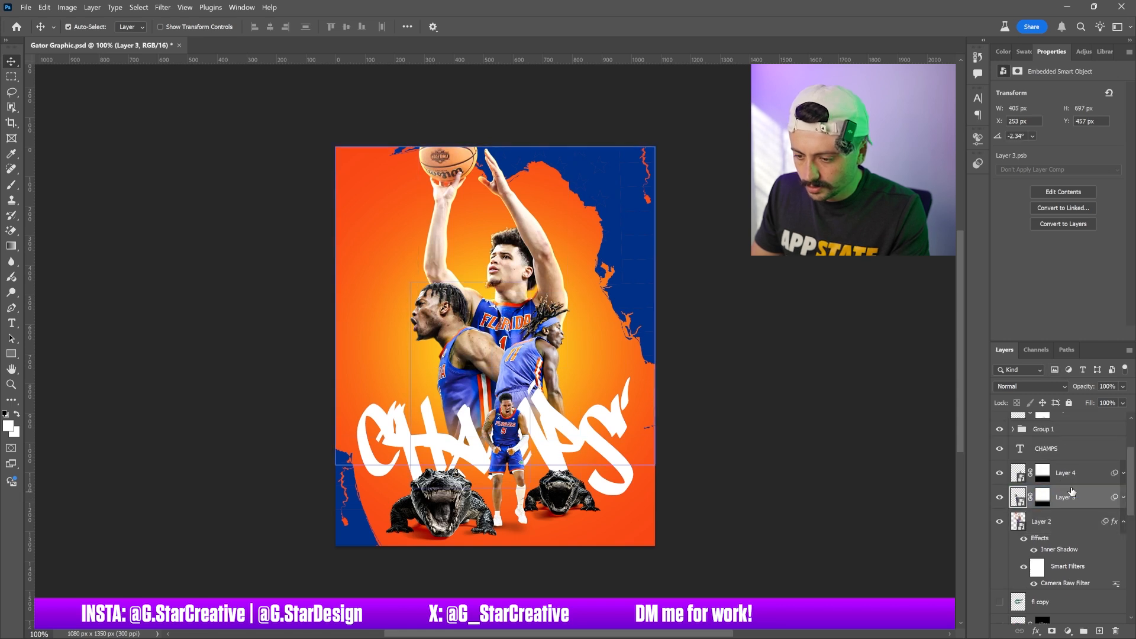
# Group the second player layer and paste the copied inner shadow style onto it
pyautogui.hotkey('ctrl', 'g')
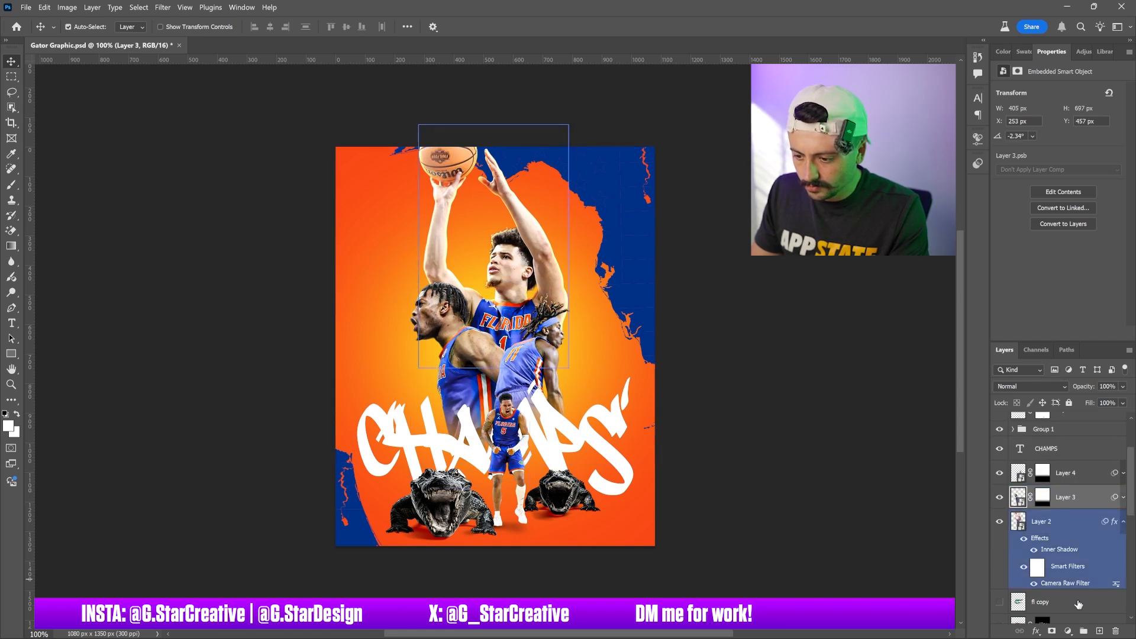
pyautogui.click(1075, 512)
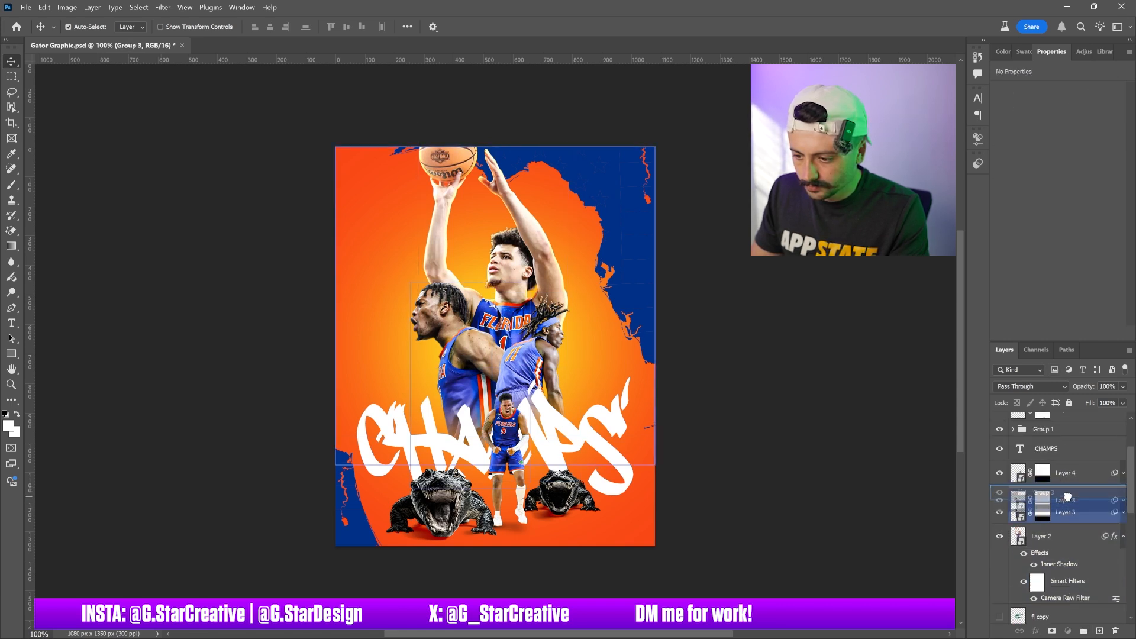
pyautogui.rightClick(1053, 519)
pyautogui.click(1048, 470)
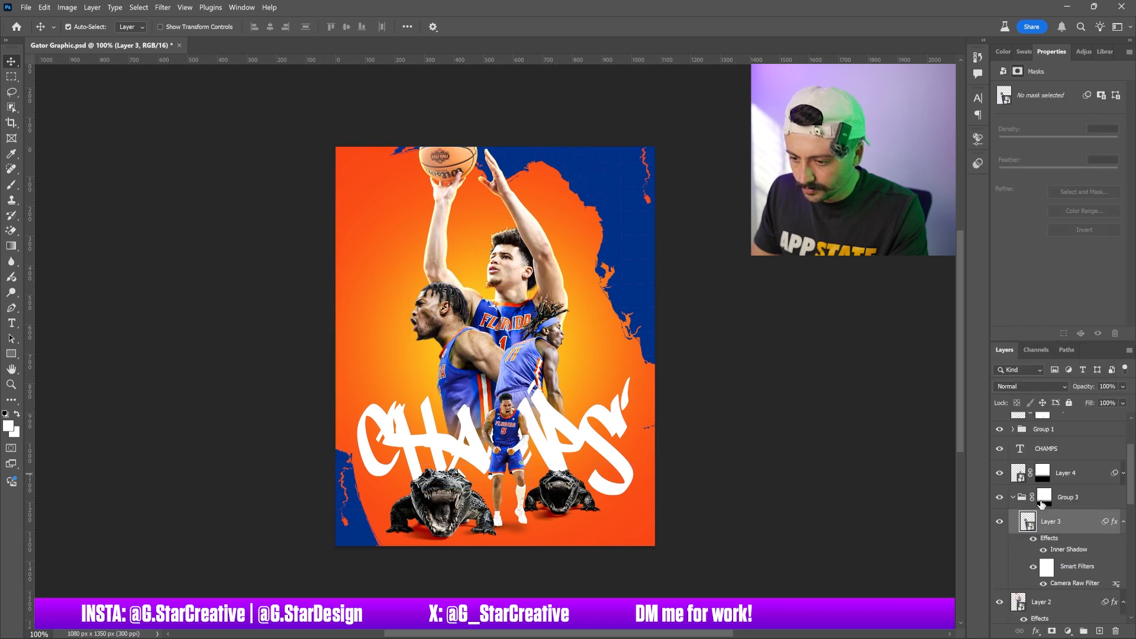
# Put the third player layer into a new group and move its mask onto the group
pyautogui.click(1074, 474)
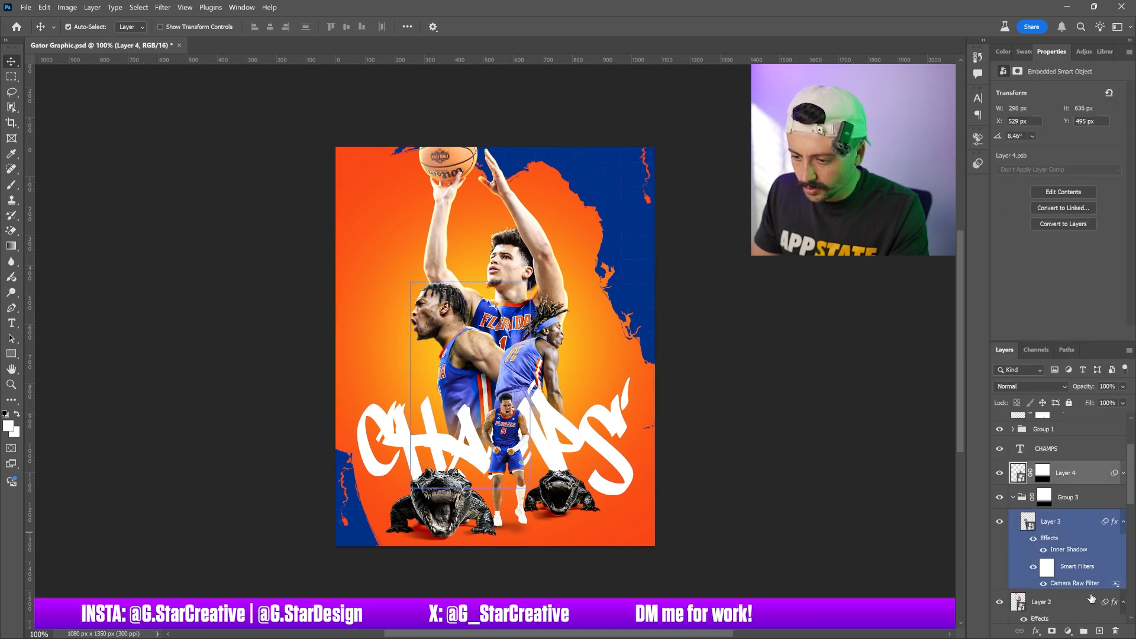
pyautogui.click(1084, 631)
pyautogui.moveTo(1057, 480); pyautogui.dragTo(1051, 468)
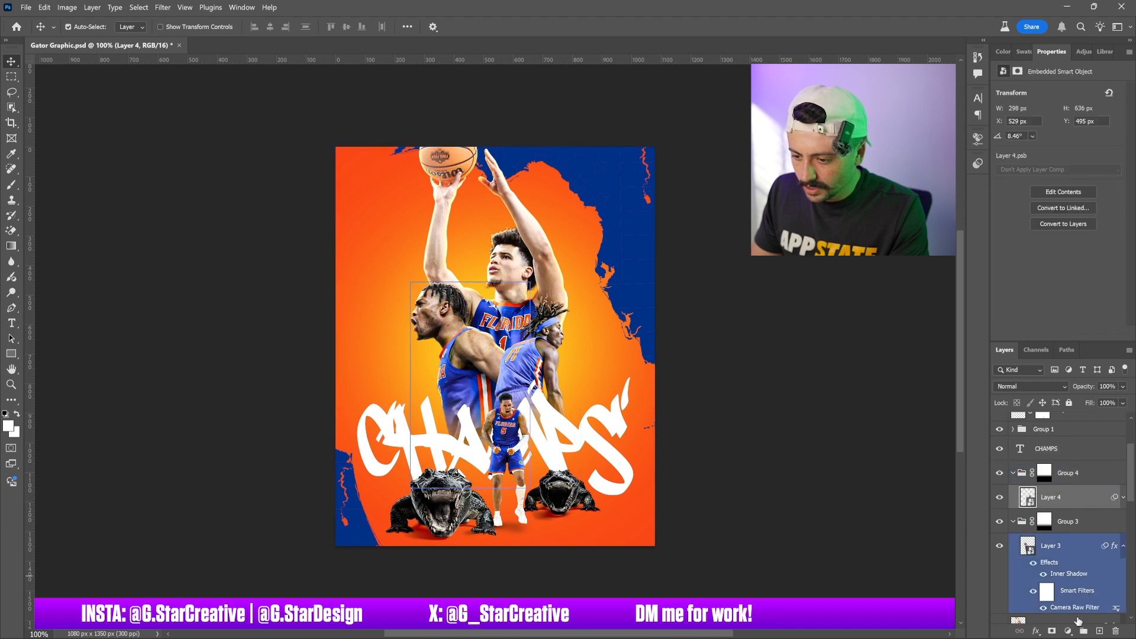
# Paste the copied inner shadow style onto the third player layer and the small fourth player layer
pyautogui.rightClick(1070, 498)
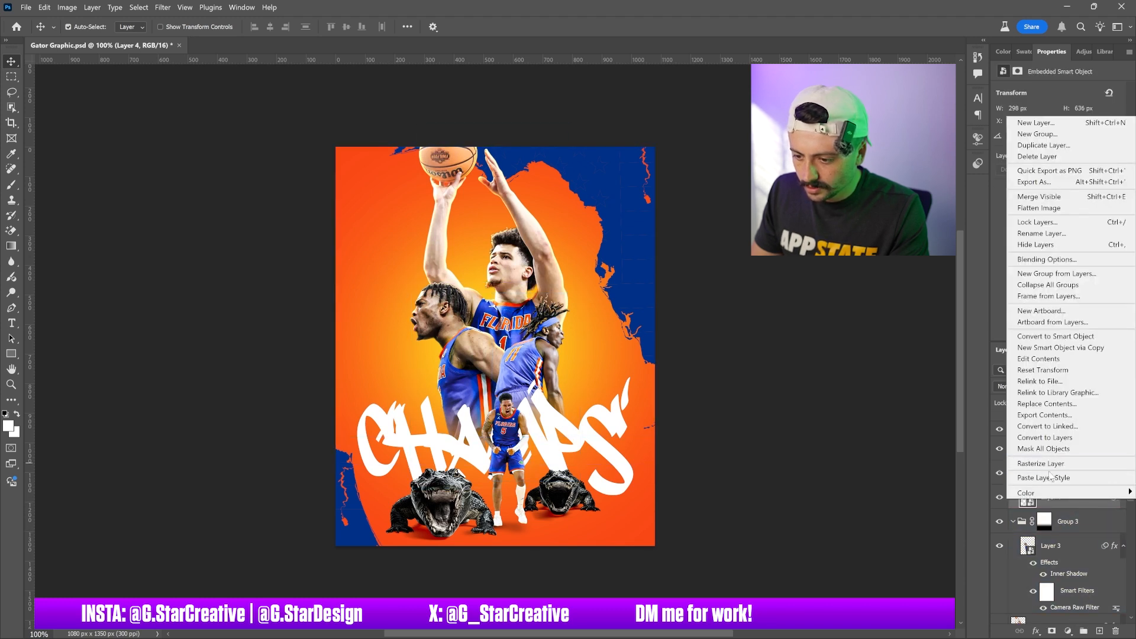
pyautogui.click(1051, 477)
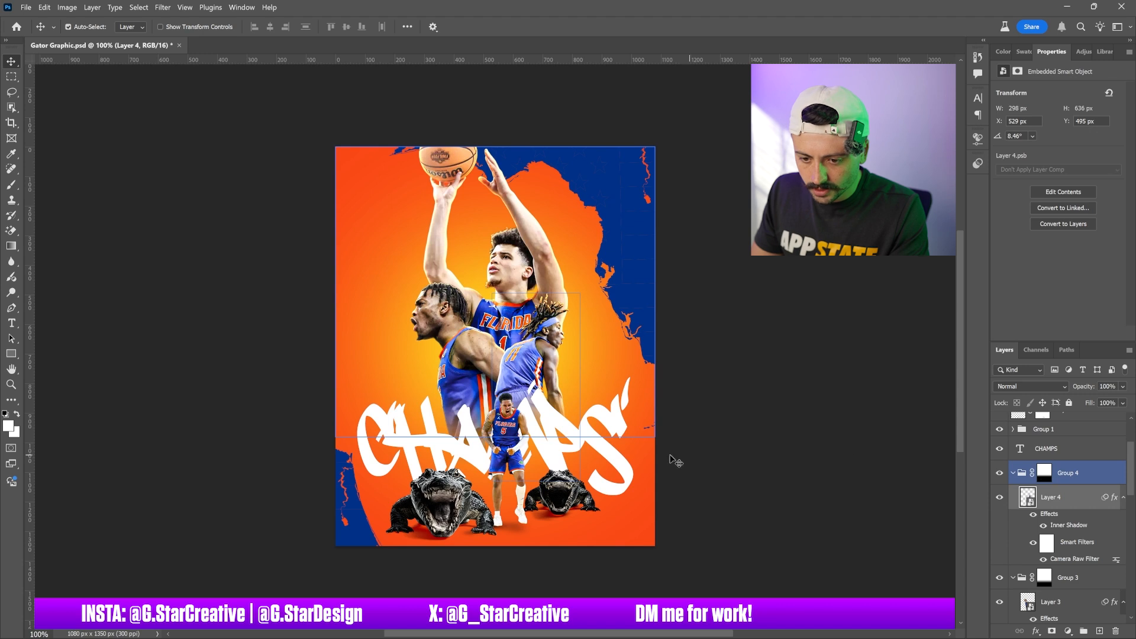
pyautogui.click(510, 427)
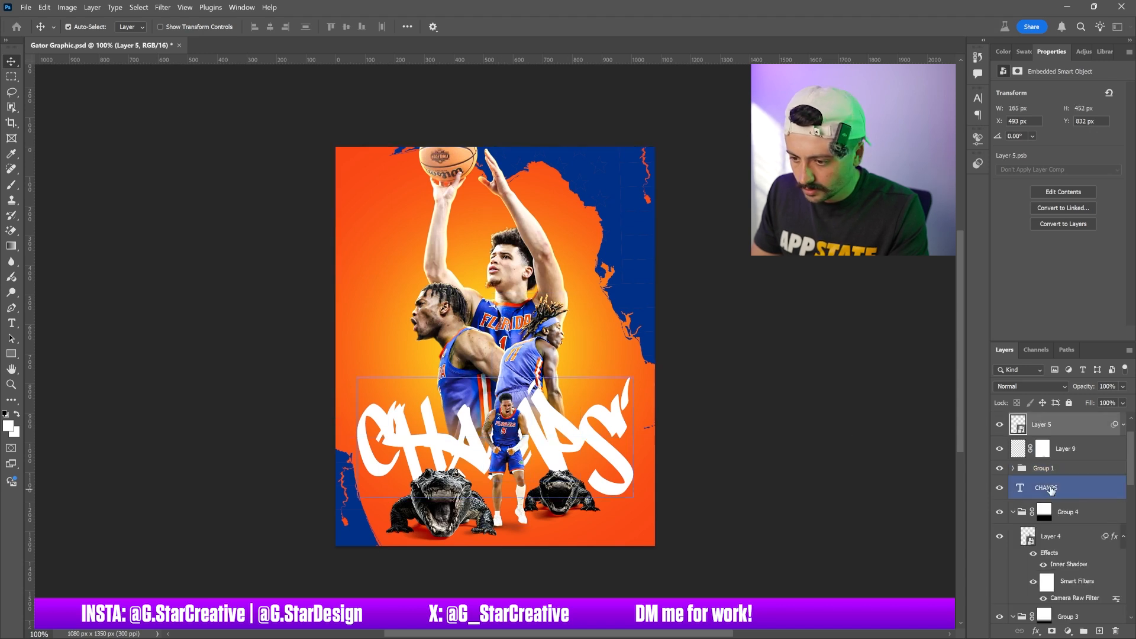
pyautogui.rightClick(1046, 424)
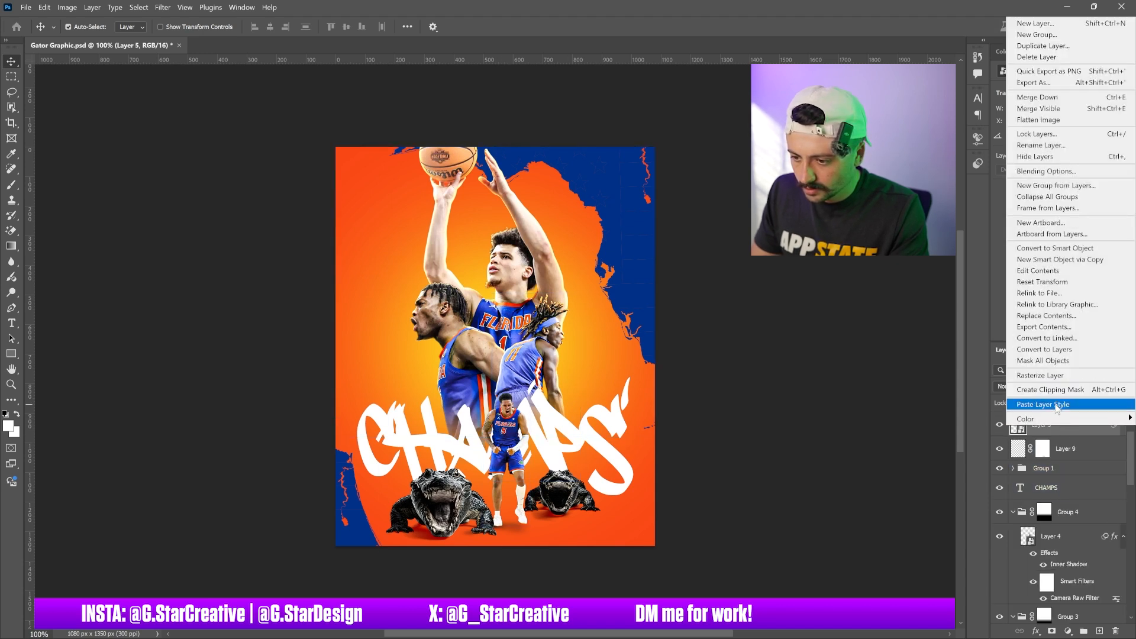
pyautogui.click(1052, 405)
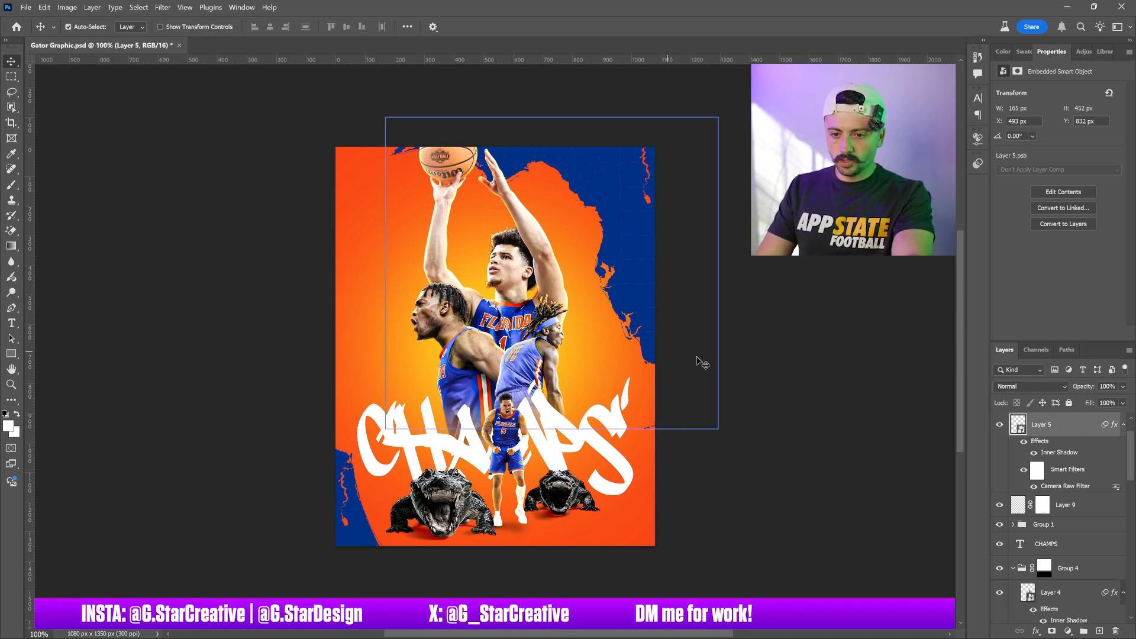
pyautogui.click(636, 289)
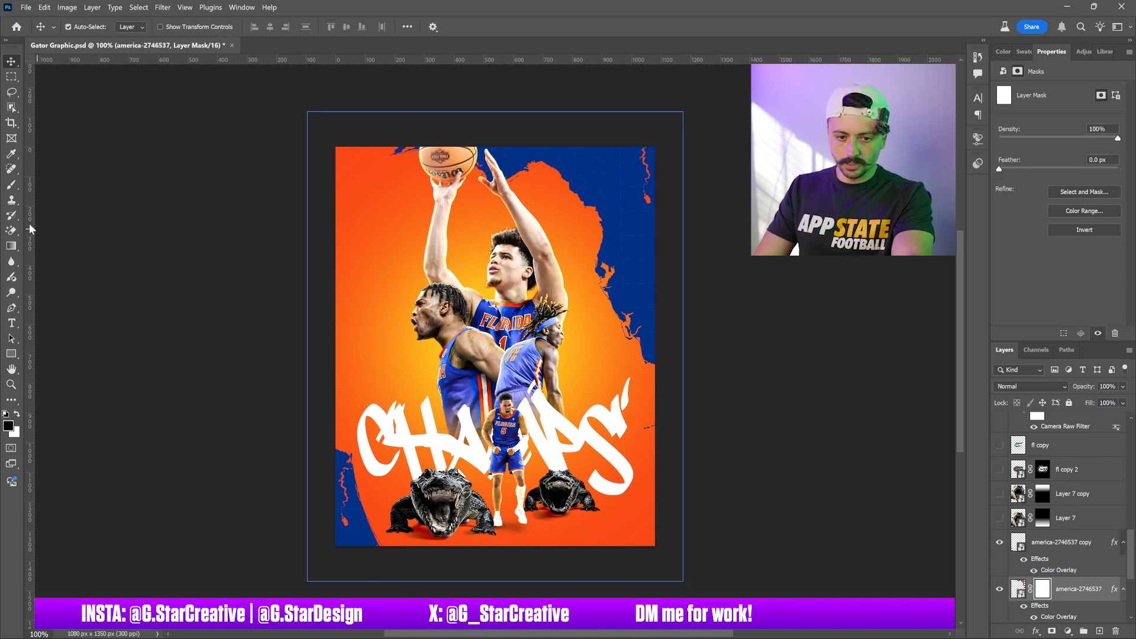
pyautogui.click(11, 184)
pyautogui.press('[')
pyautogui.press('[')
pyautogui.press('[')
pyautogui.press('[')
pyautogui.press('[')
pyautogui.press('[')
pyautogui.press('[')
pyautogui.press('[')
pyautogui.press('[')
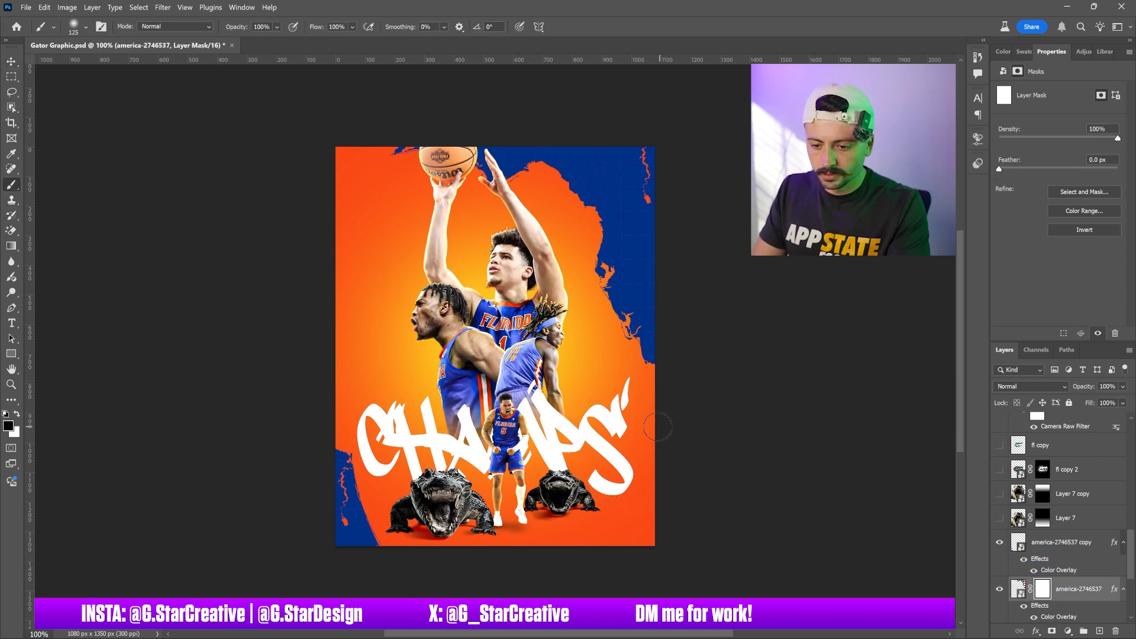
pyautogui.click(12, 61)
# Recolor the CHAMPS text with the blue sampled from the Florida map, #003087
pyautogui.click(596, 416)
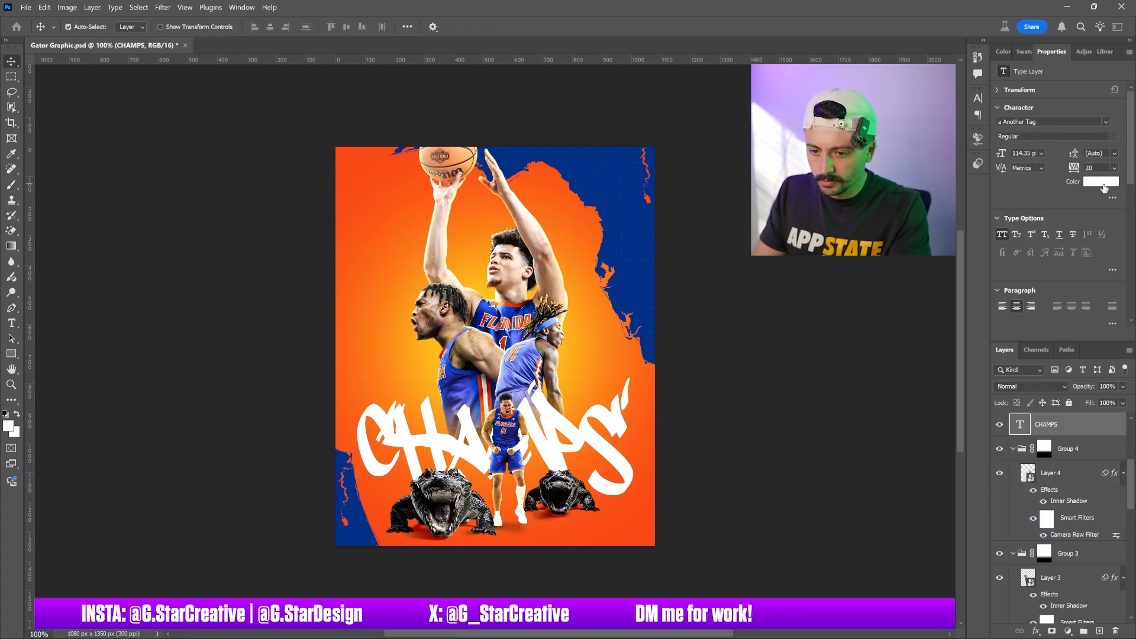
pyautogui.click(1102, 183)
pyautogui.click(637, 241)
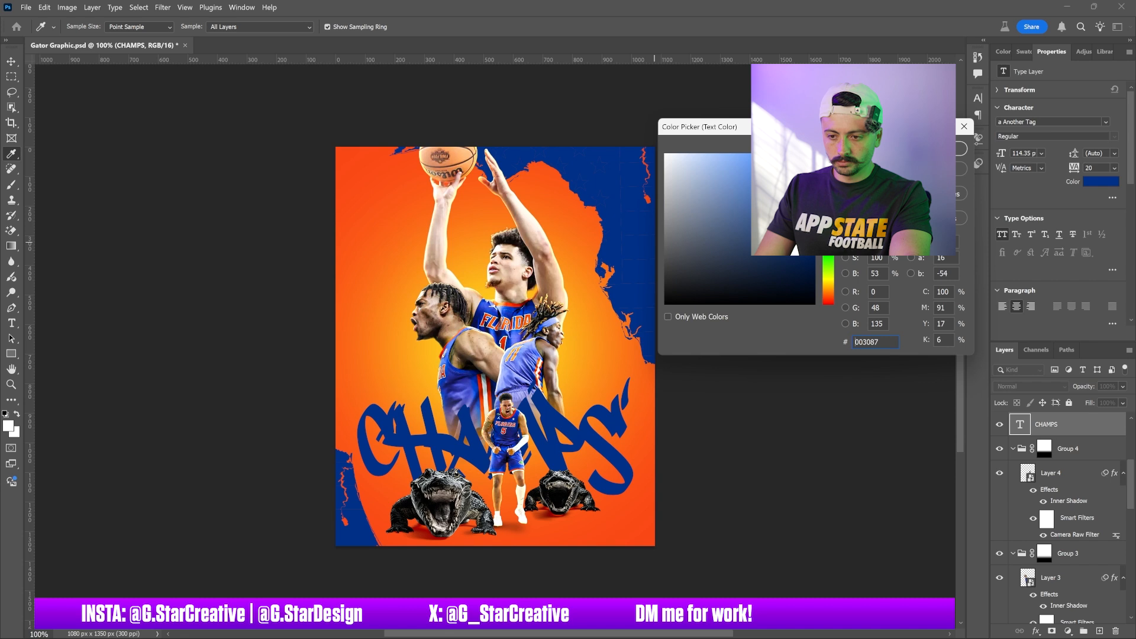
pyautogui.click(934, 149)
# Duplicate the CHAMPS text layer and scale the copy up slightly, to about 103%
pyautogui.hotkey('ctrl', 'j')
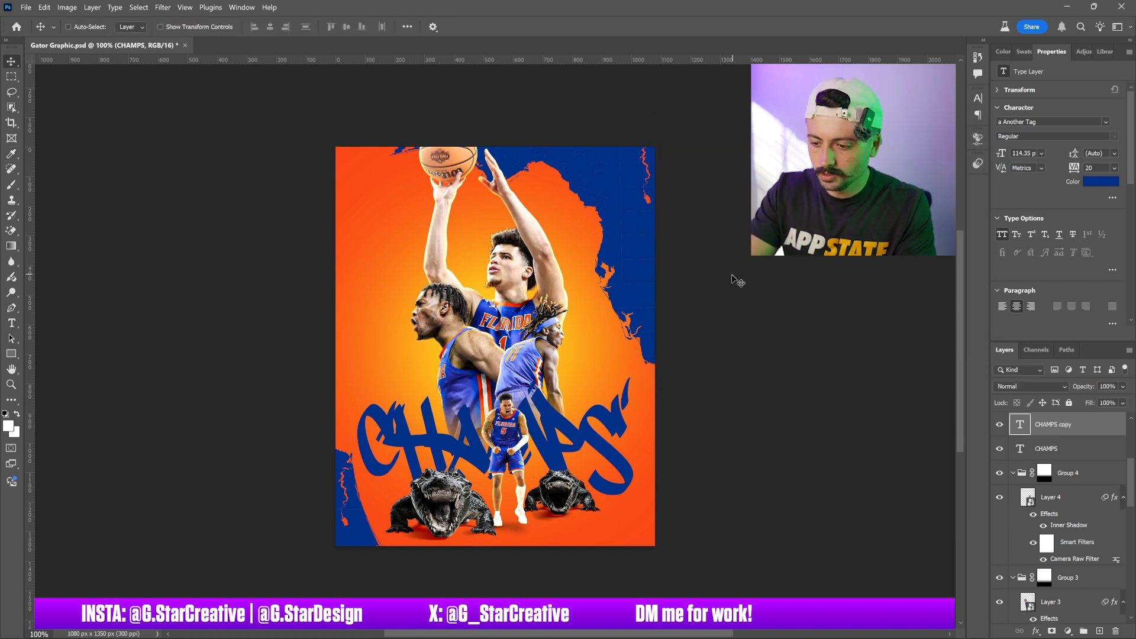
pyautogui.hotkey('ctrl', 't')
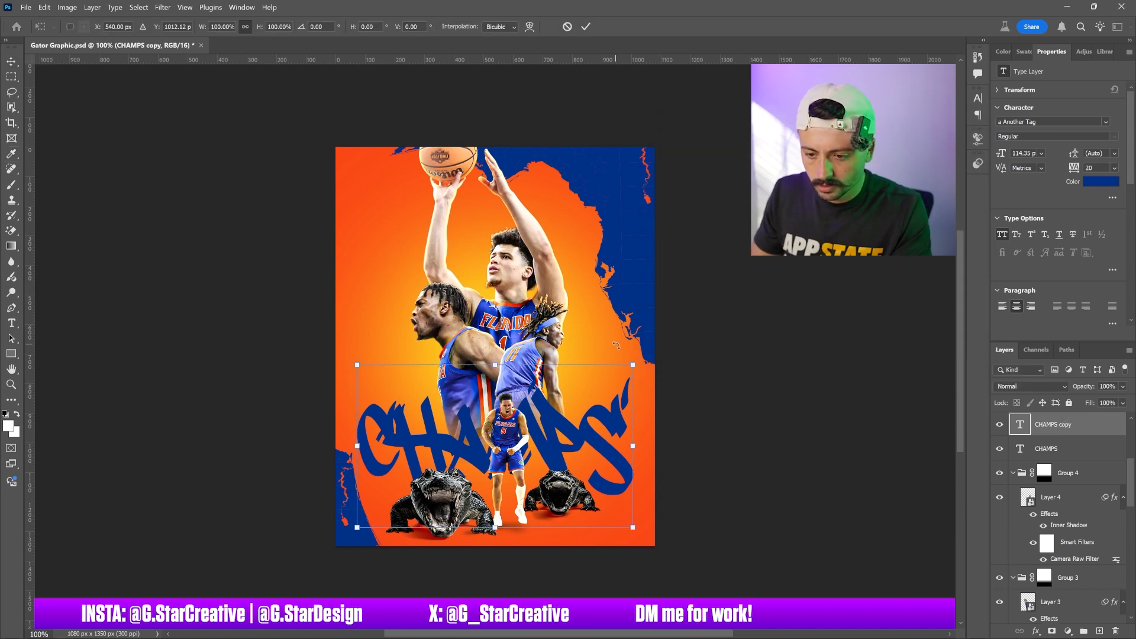
pyautogui.moveTo(631, 366); pyautogui.dragTo(638, 361)
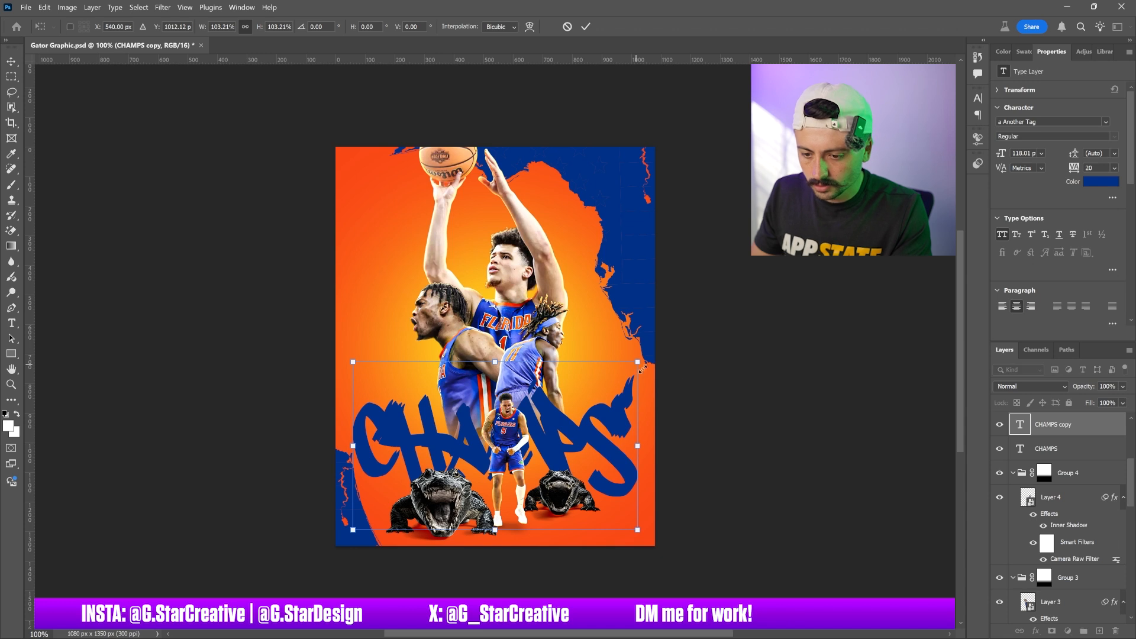
pyautogui.press('Return')
# Set the duplicated CHAMPS text's color to #ffffff
pyautogui.click(1101, 181)
pyautogui.write('ffffff')
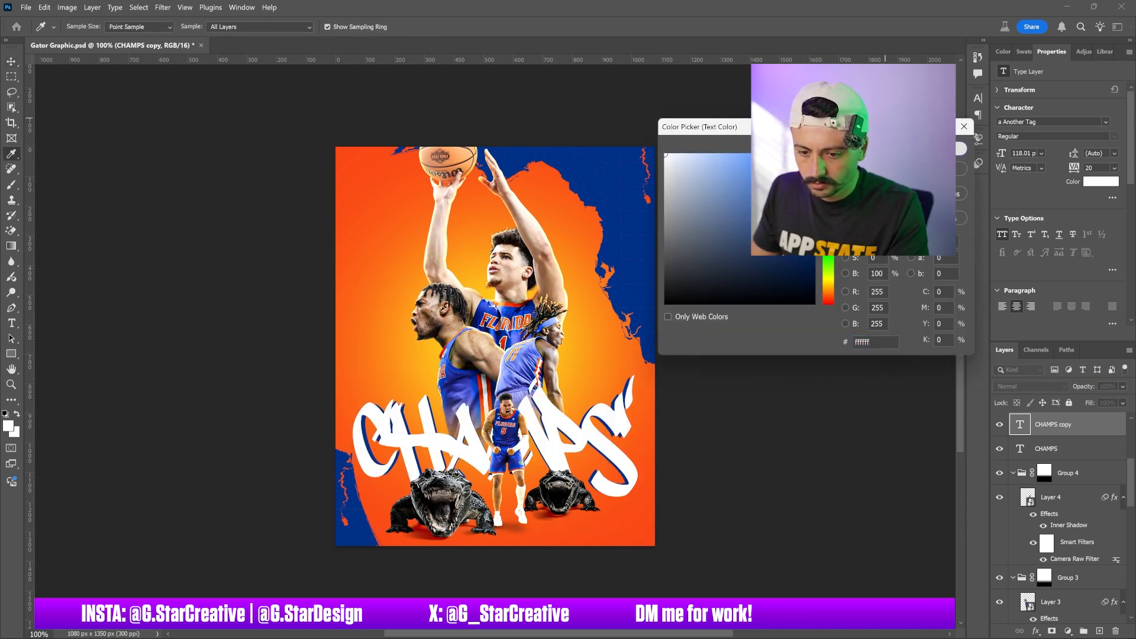
pyautogui.press('Return')
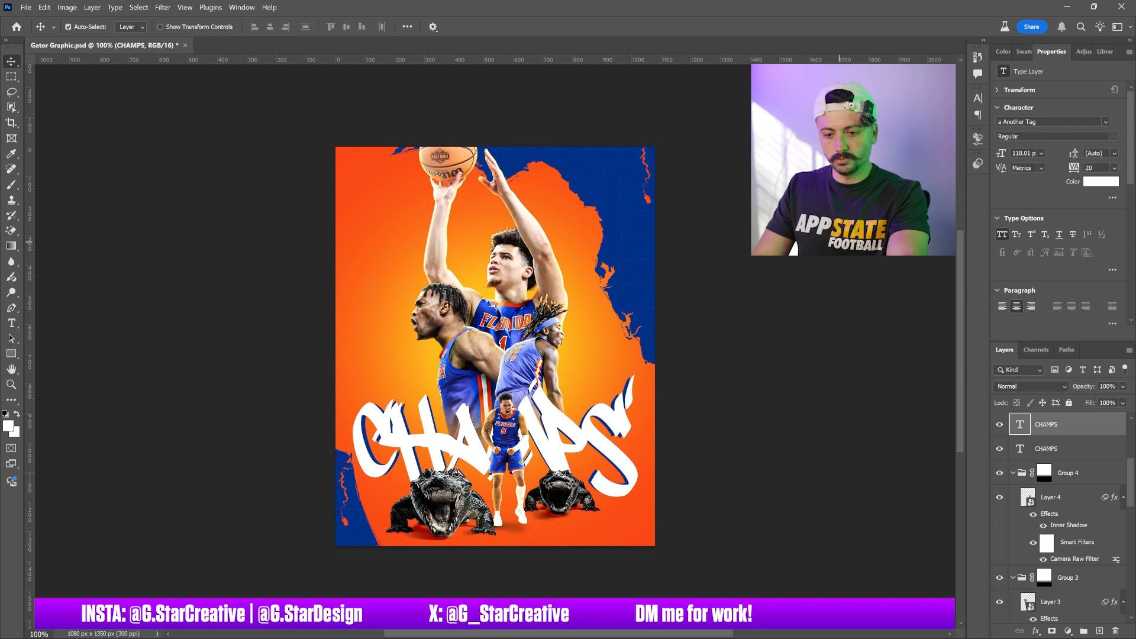
# Try moving the white CHAMPS layer below the blue CHAMPS layer
pyautogui.moveTo(1064, 425); pyautogui.dragTo(1064, 454)
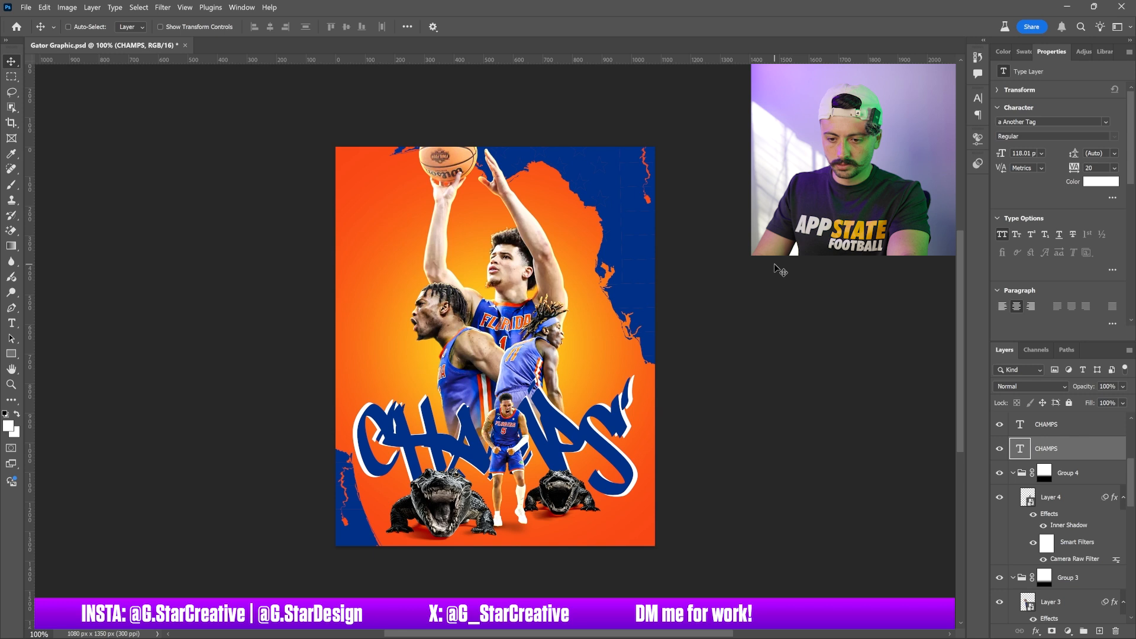
pyautogui.hotkey('ctrl', 'z')
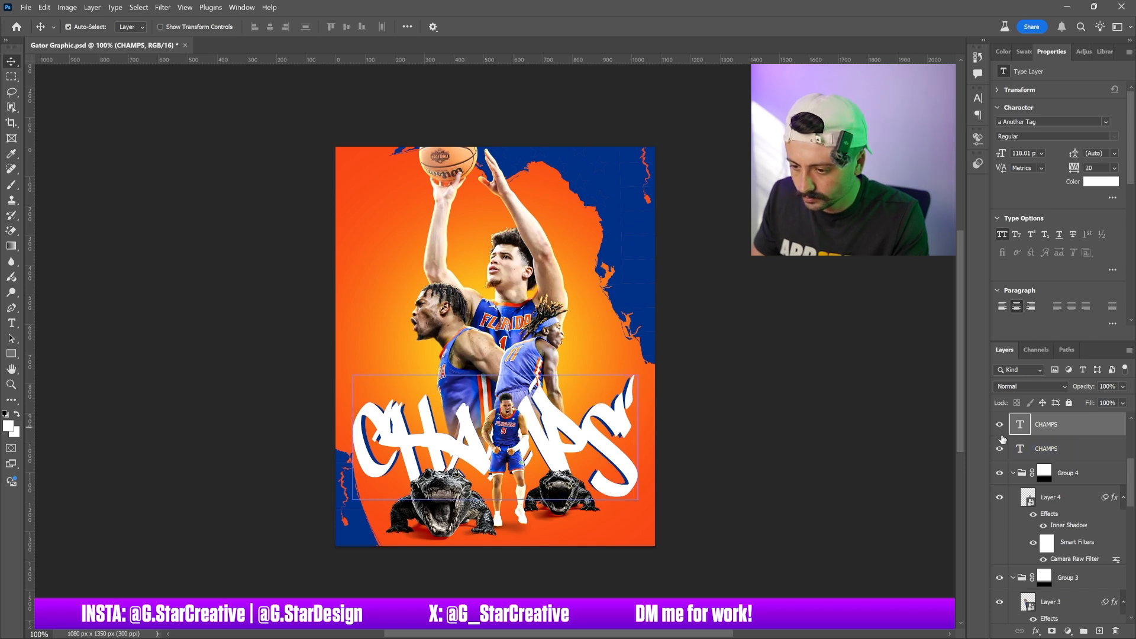
# Add a gradient overlay in Color Dodge blend mode to the blue CHAMPS text layer
pyautogui.click(1090, 446)
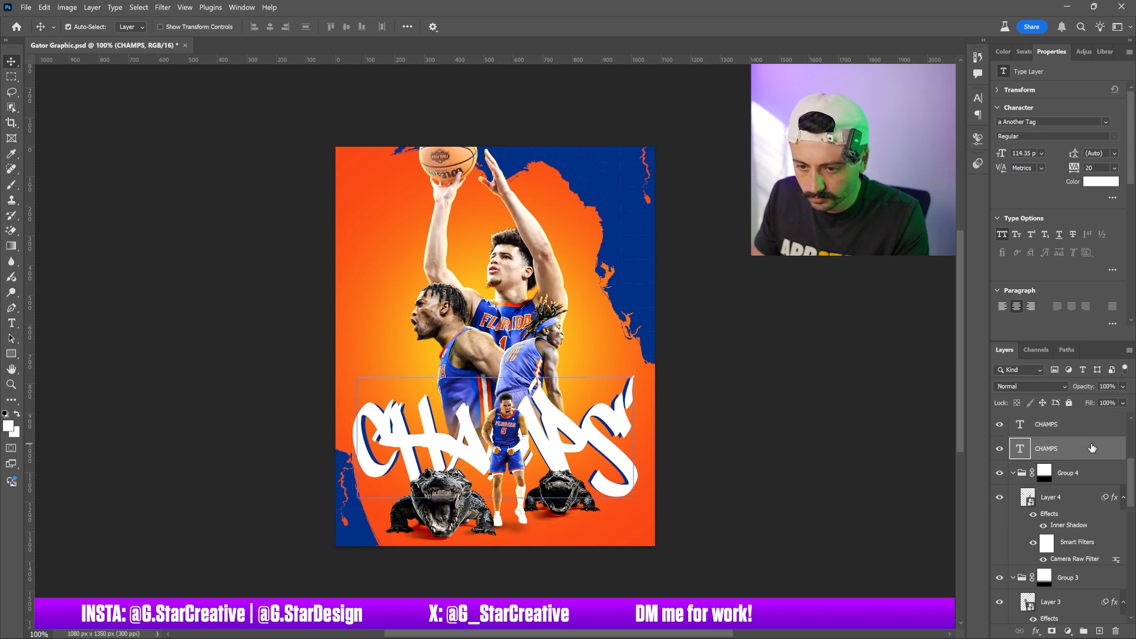
pyautogui.doubleClick(1091, 448)
pyautogui.click(720, 466)
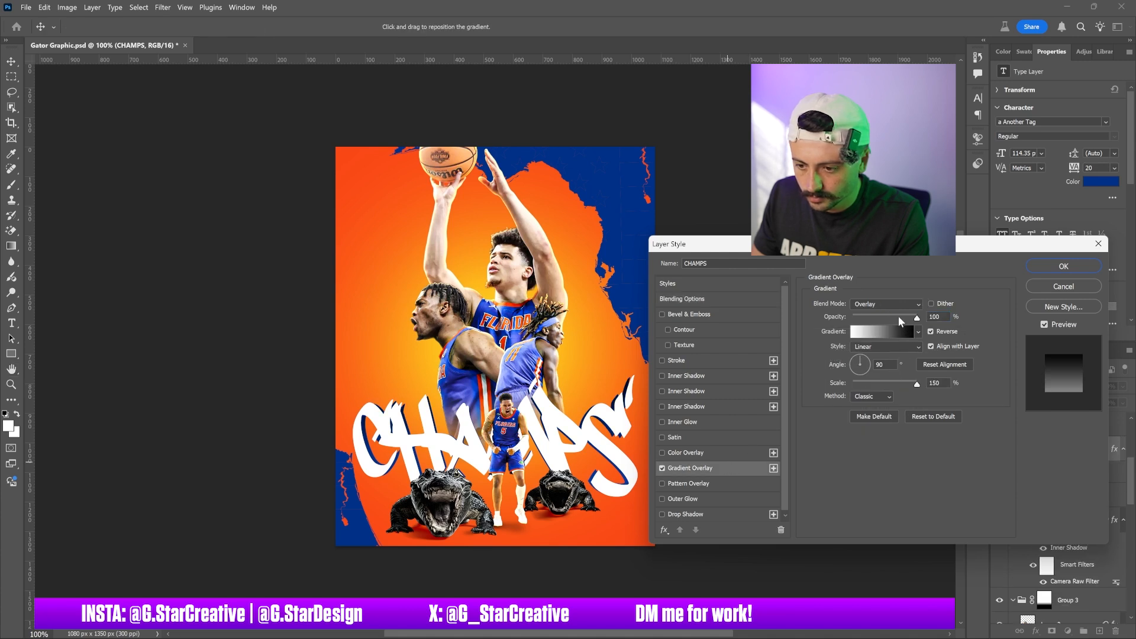
pyautogui.moveTo(899, 319); pyautogui.dragTo(972, 328)
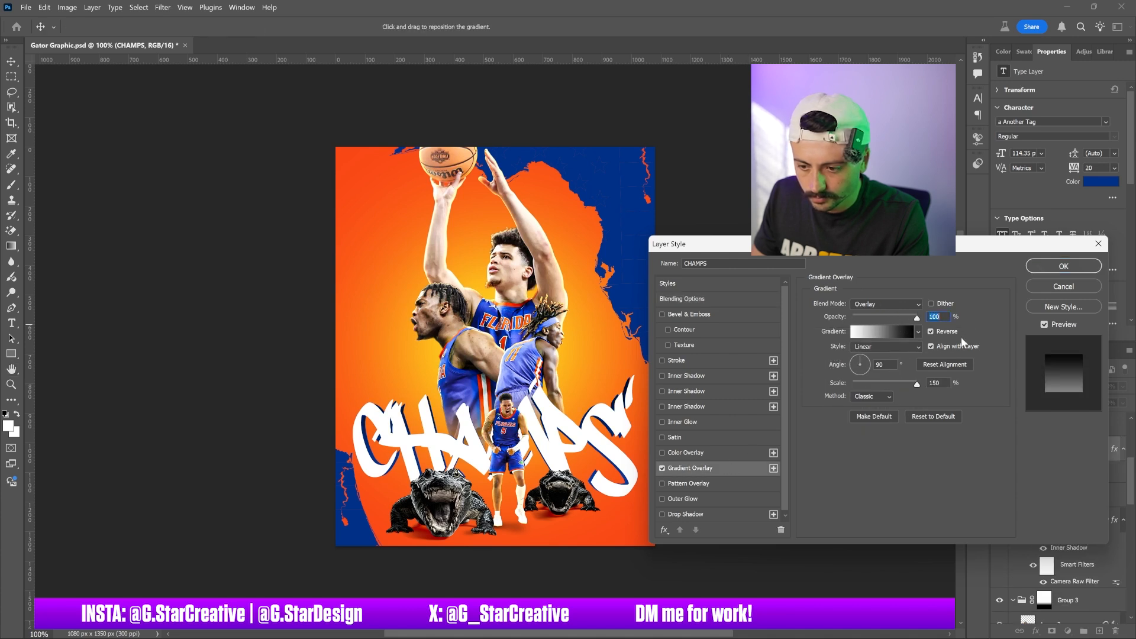
pyautogui.click(885, 304)
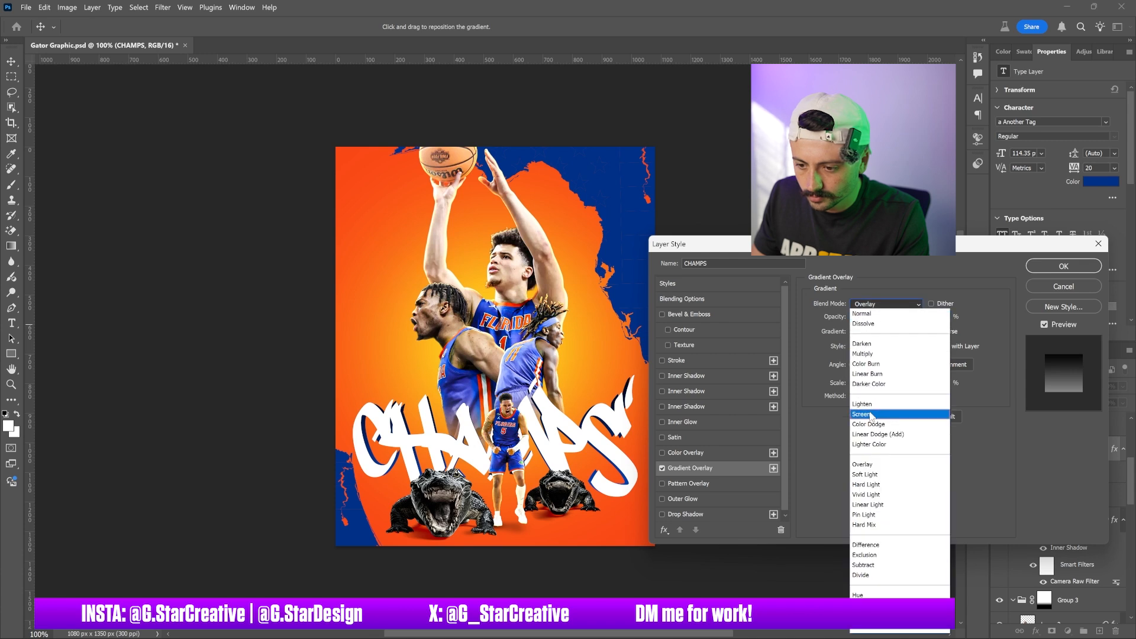
pyautogui.click(871, 415)
pyautogui.click(897, 304)
pyautogui.click(889, 321)
pyautogui.press('Down')
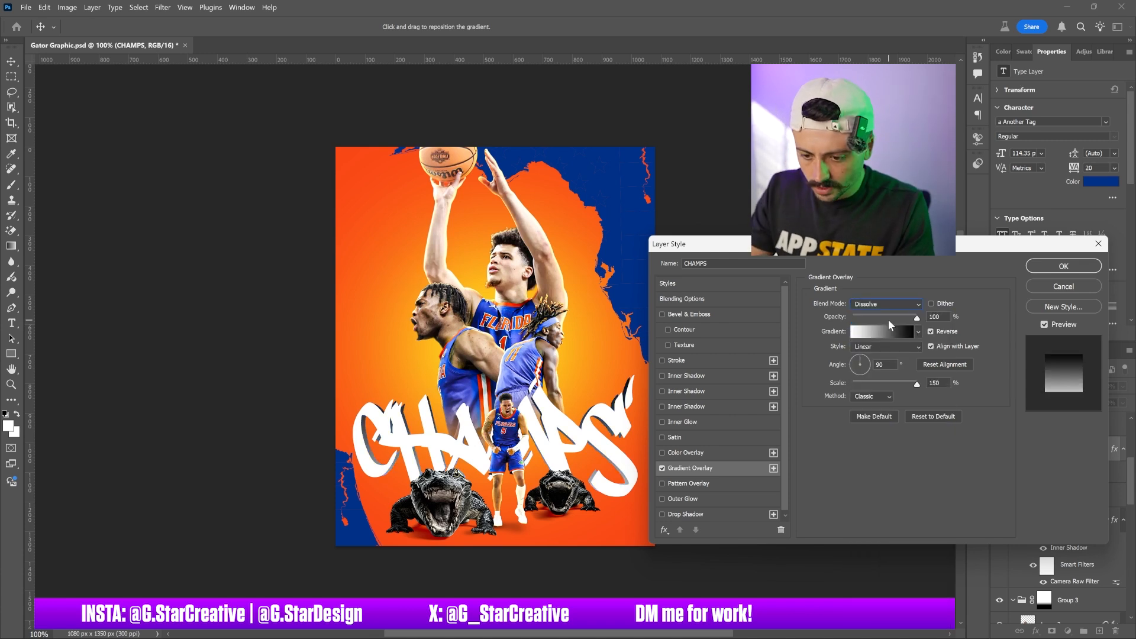
pyautogui.press('Down')
pyautogui.press('Down')
pyautogui.press('Down')
pyautogui.press('Down')
pyautogui.press('Down')
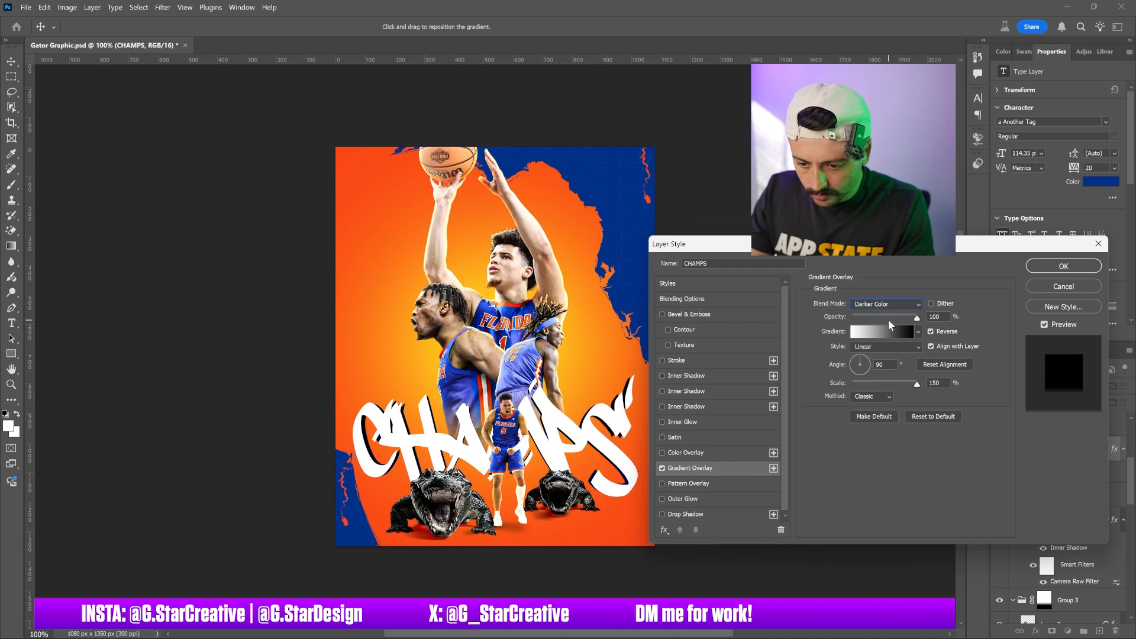
pyautogui.press('Down')
pyautogui.press('Down')
pyautogui.press('Down')
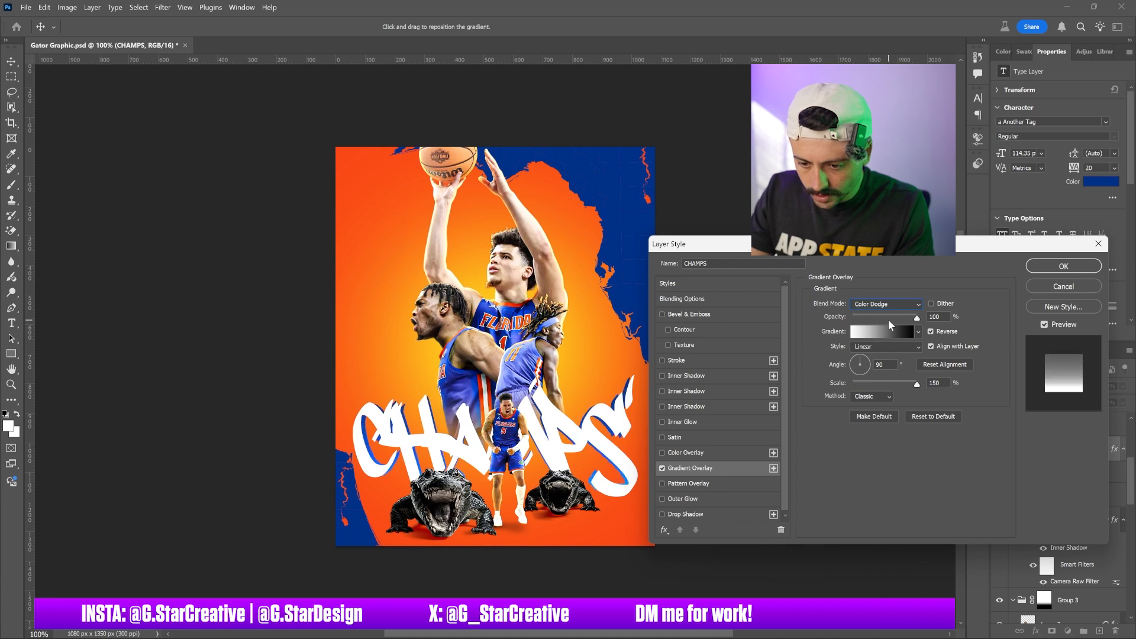
pyautogui.press('Up')
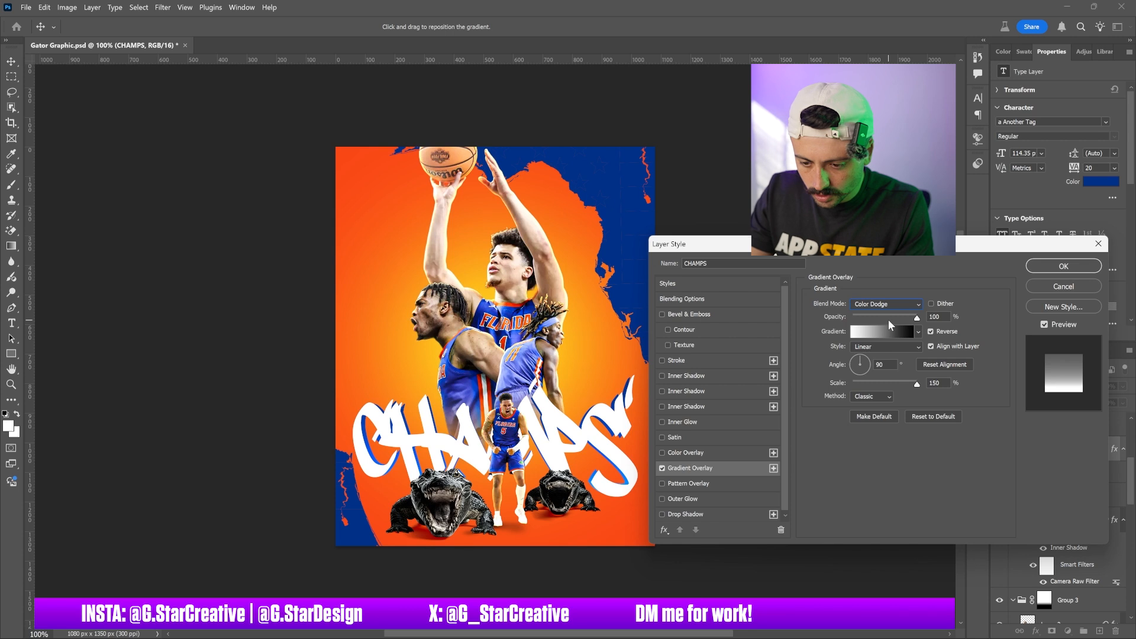
pyautogui.press('Return')
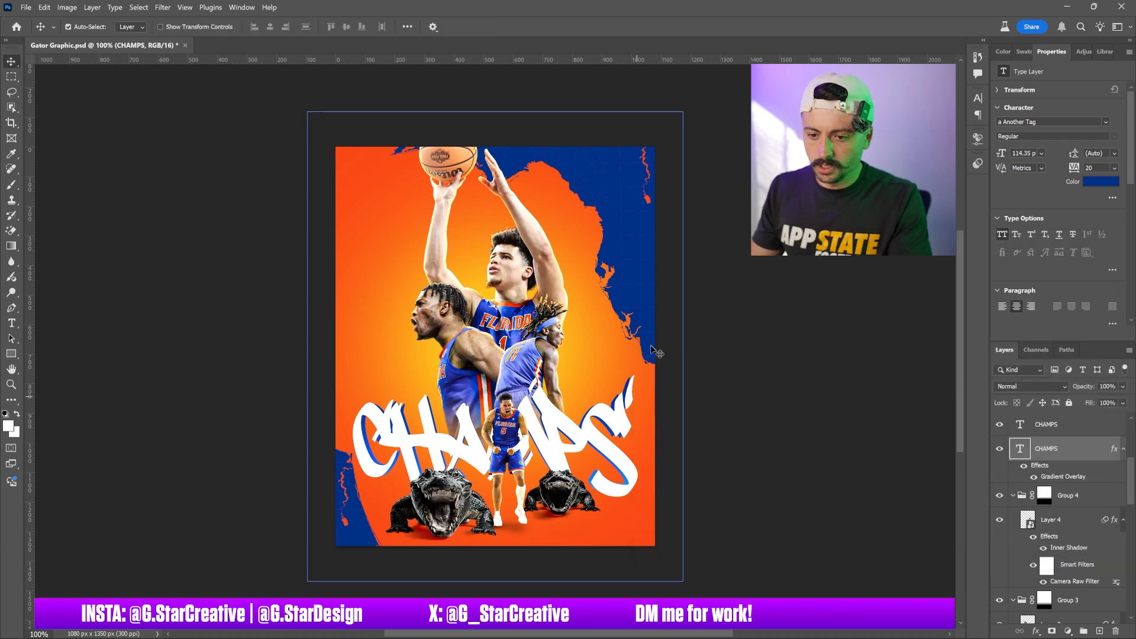
# Try a gradient overlay on the Florida map layer with opacity set to 26%
pyautogui.click(586, 281)
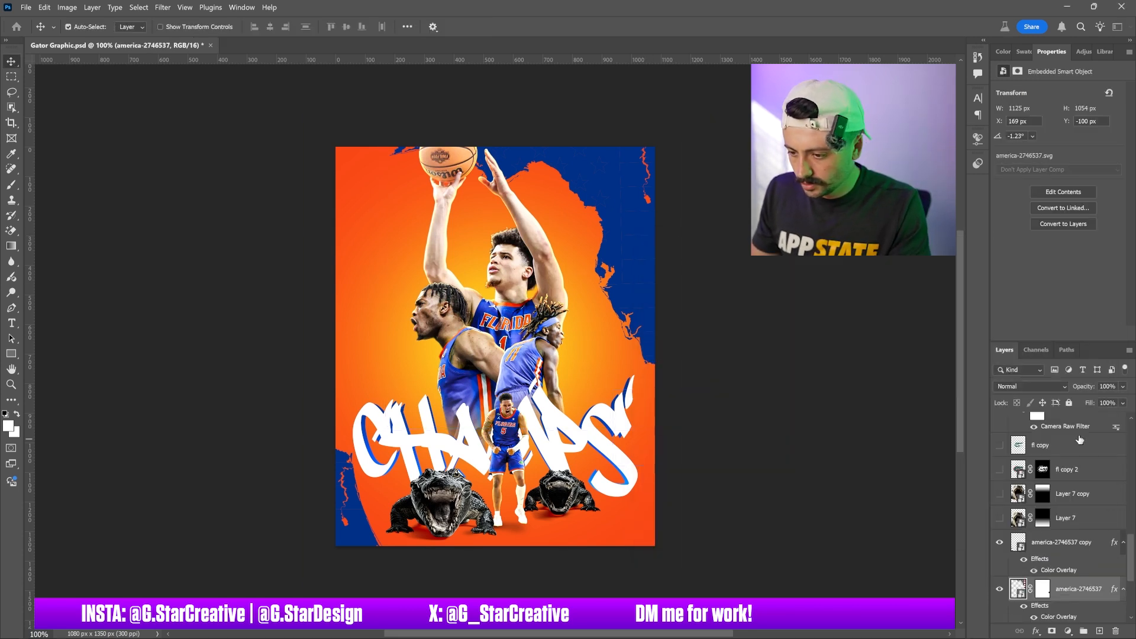
pyautogui.rightClick(1068, 590)
pyautogui.click(1073, 365)
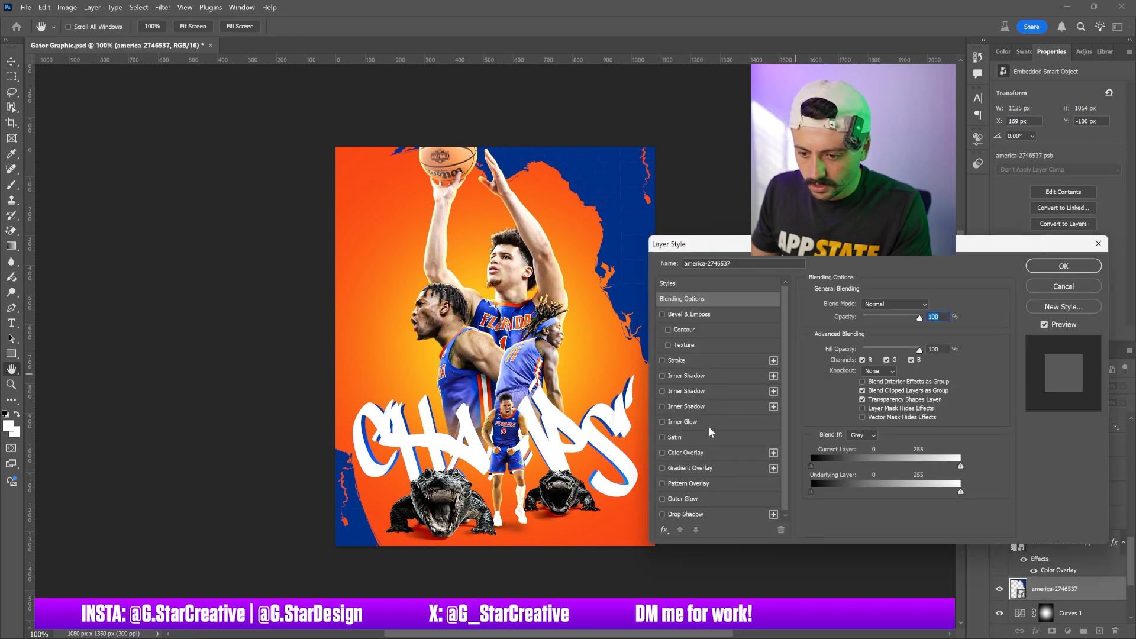
pyautogui.click(711, 467)
pyautogui.moveTo(813, 248); pyautogui.dragTo(847, 215)
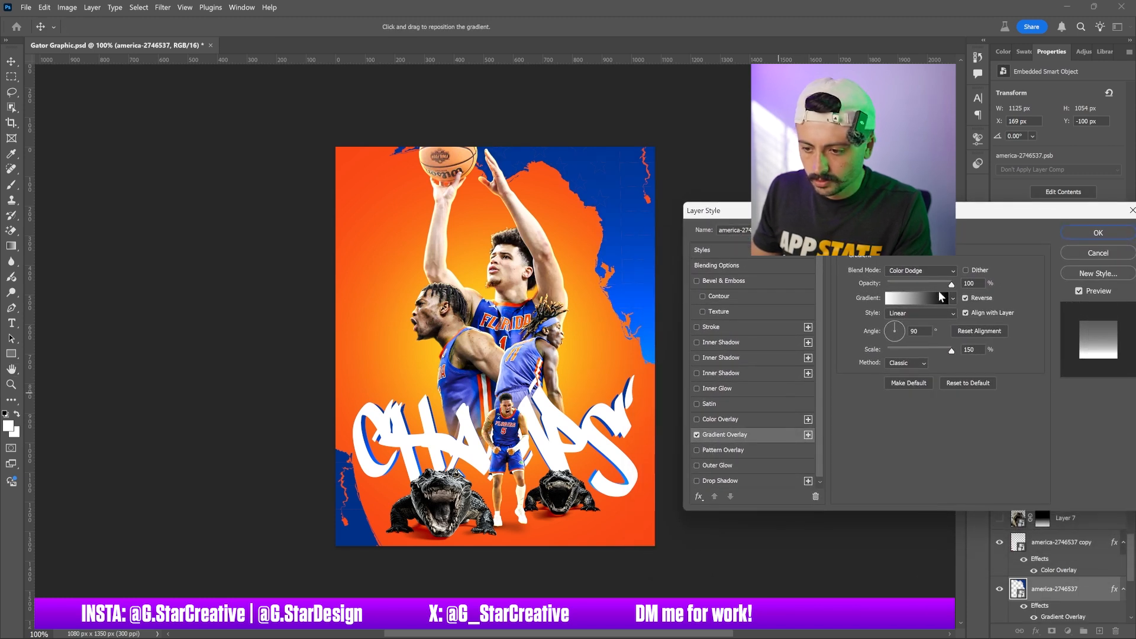
pyautogui.click(985, 330)
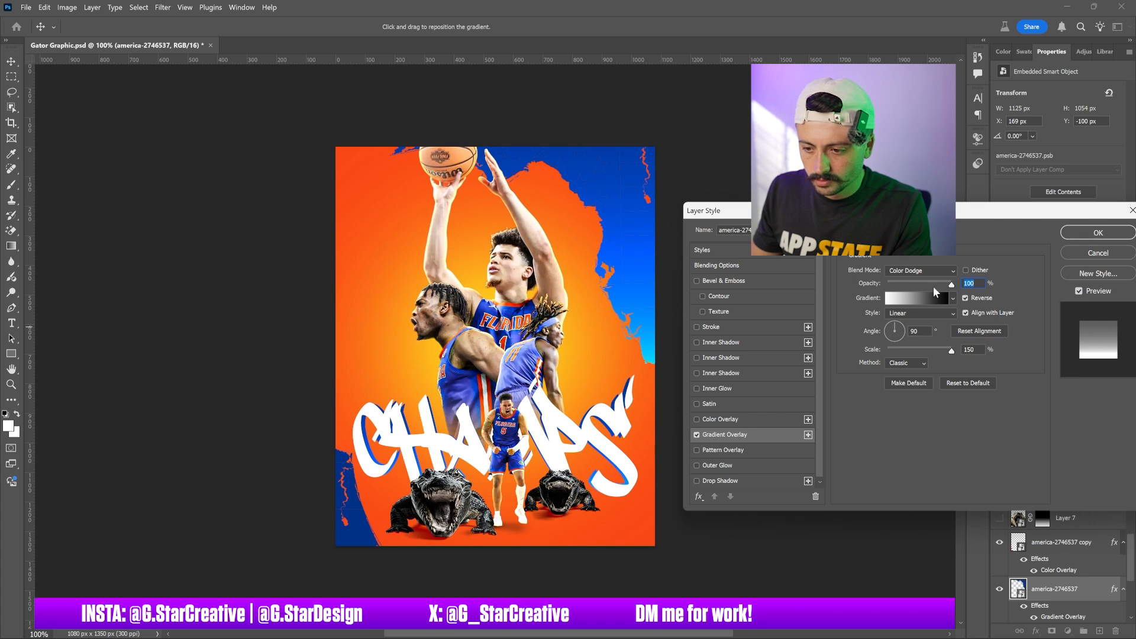
pyautogui.write('26')
pyautogui.moveTo(899, 285); pyautogui.dragTo(1009, 288)
pyautogui.moveTo(947, 353); pyautogui.dragTo(998, 350)
pyautogui.click(1081, 249)
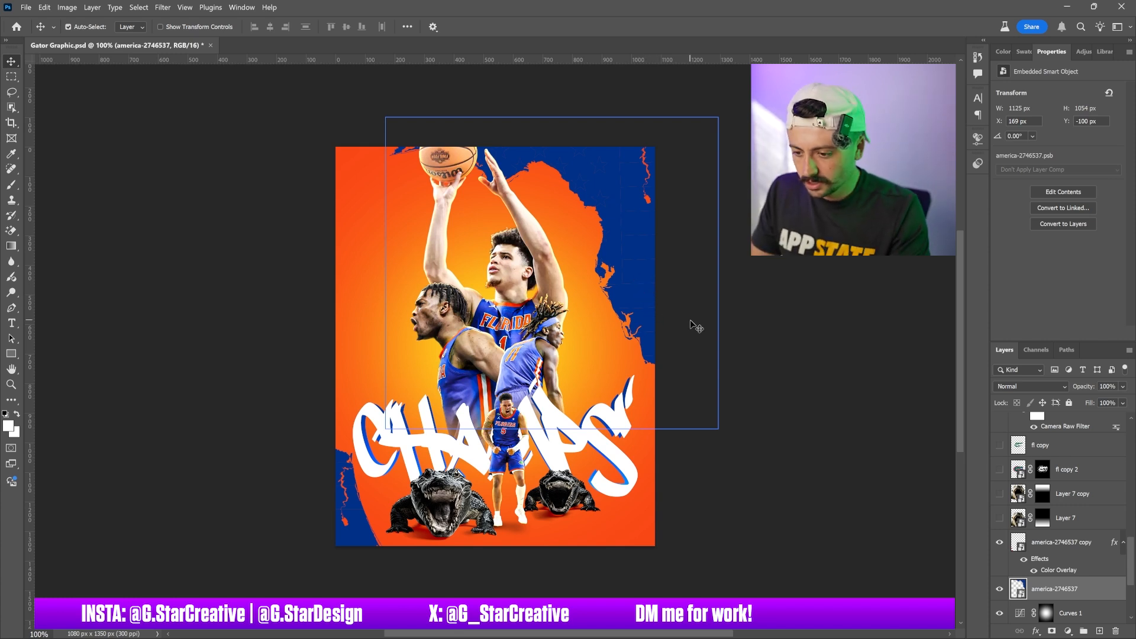
# Clear the layer style from the Florida map copy layer
pyautogui.hotkey('ctrl', 'j')
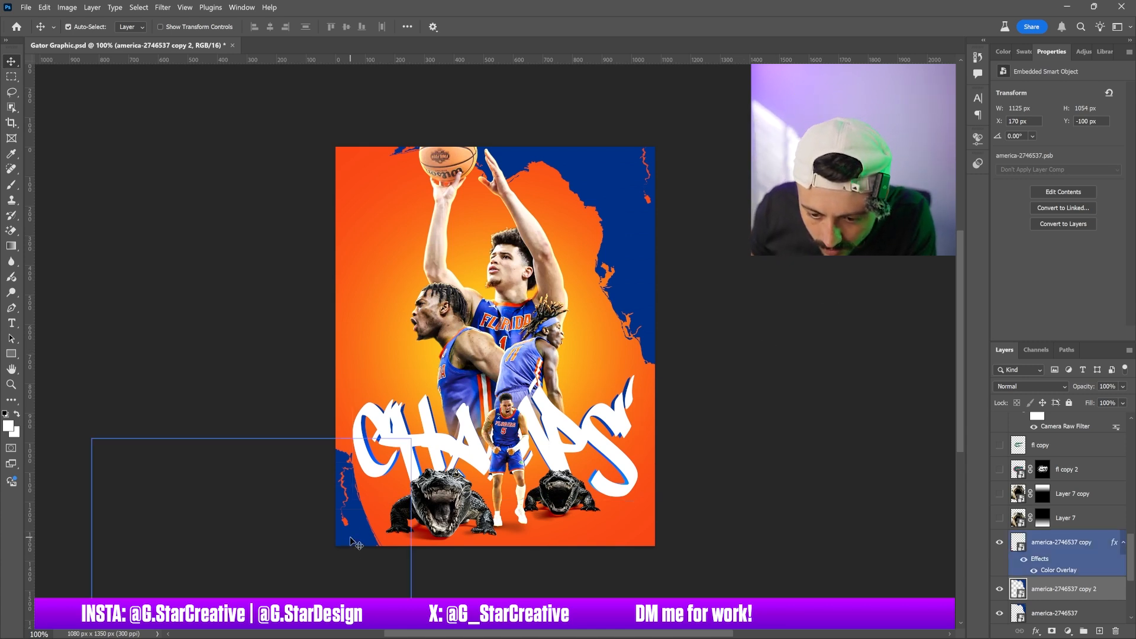
pyautogui.keyDown('shift'); pyautogui.click(1075, 546); pyautogui.keyUp('shift')
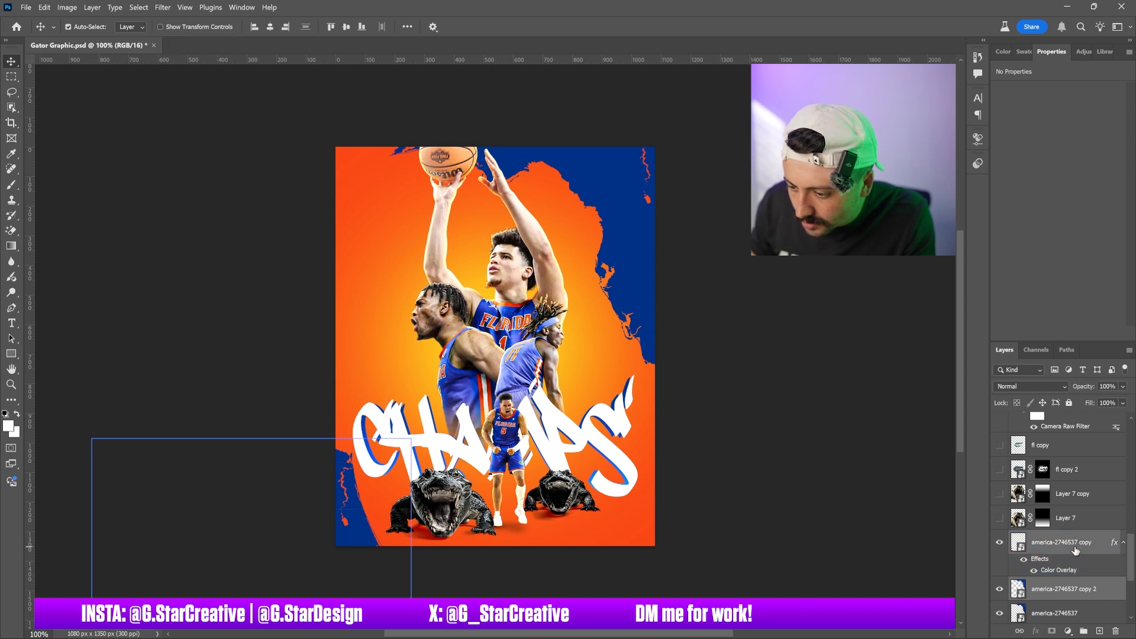
pyautogui.rightClick(1075, 546)
pyautogui.click(1067, 427)
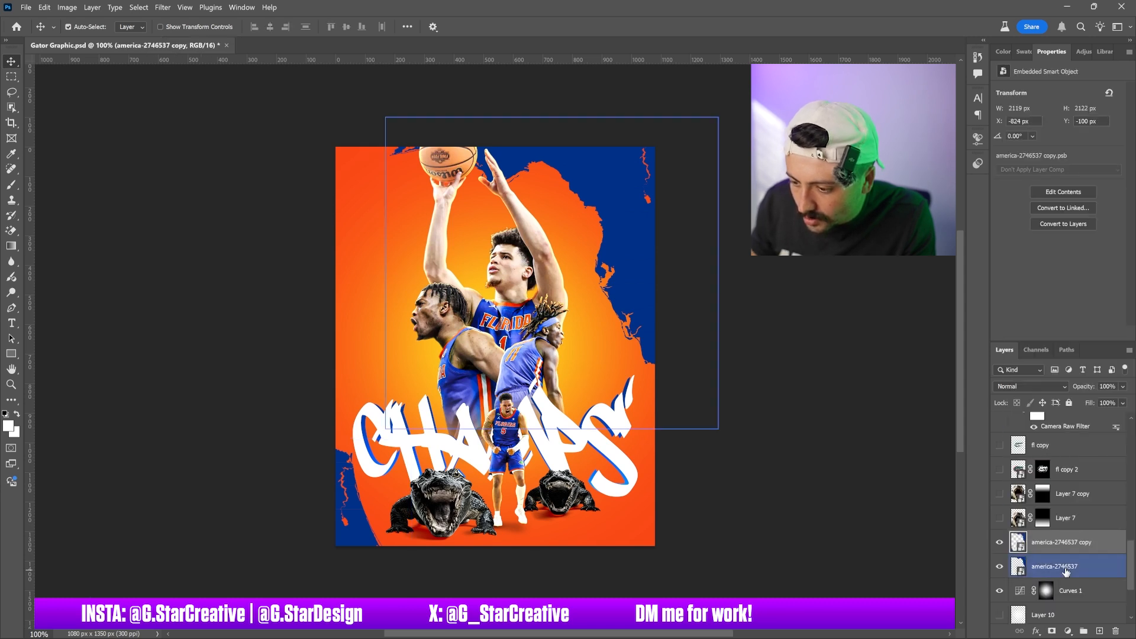
pyautogui.click(1065, 568)
pyautogui.hotkey('ctrl', 'j')
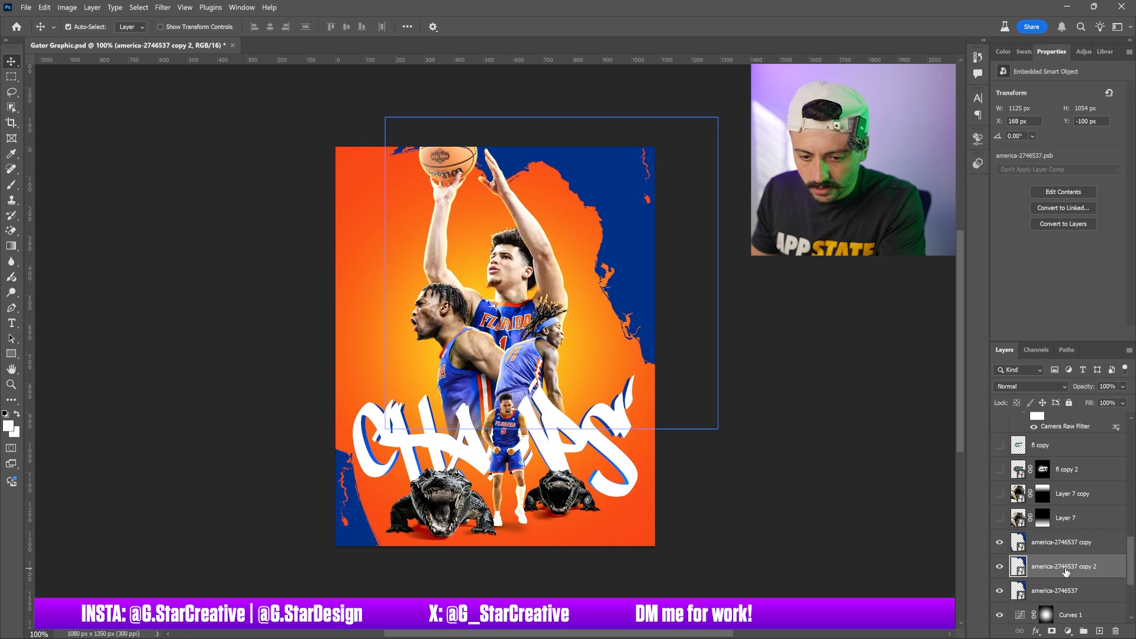
pyautogui.click(1000, 567)
pyautogui.click(1000, 567)
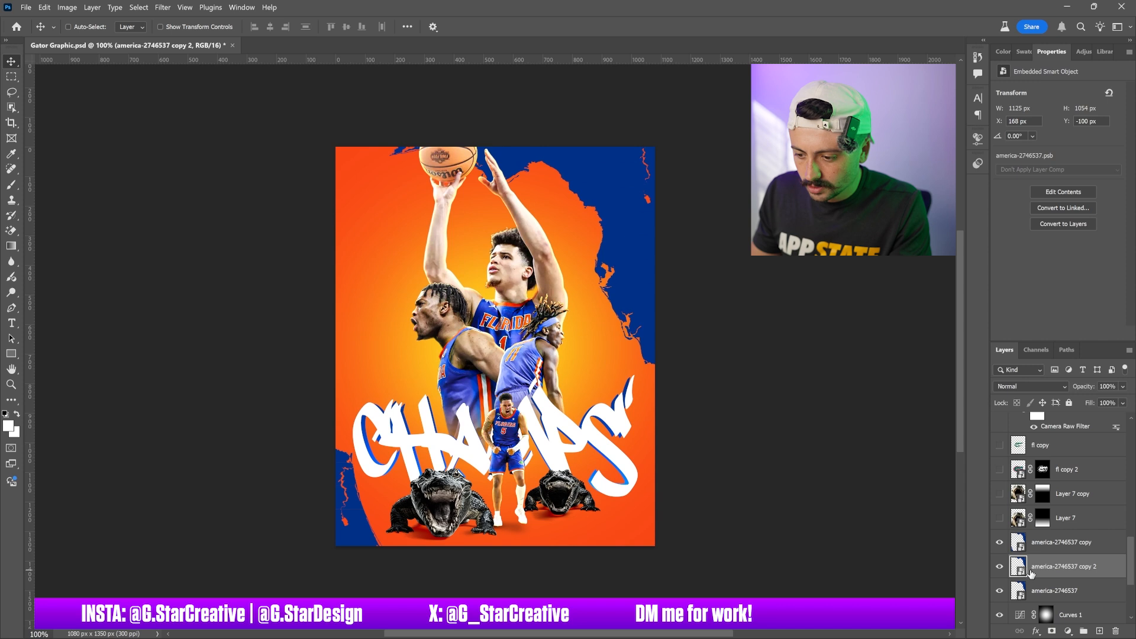
pyautogui.press('Delete')
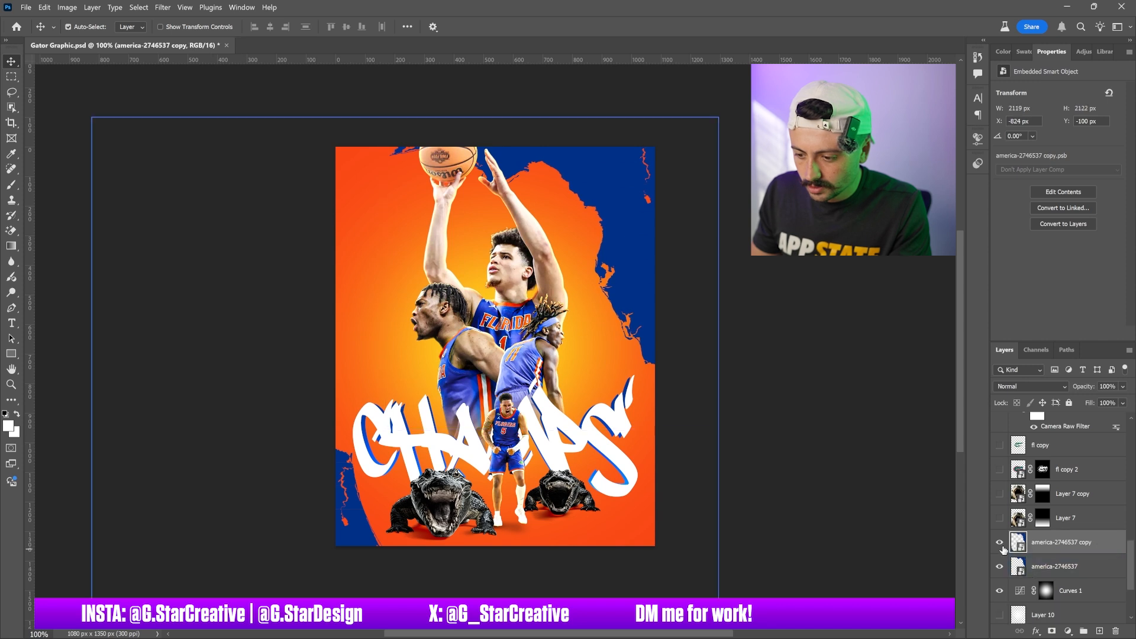
# Undo the cleared layer style on the Florida map copy and toggle the map layers' visibility to compare them
pyautogui.hotkey('ctrl', 'z')
pyautogui.scroll(-2, 1040, 555)
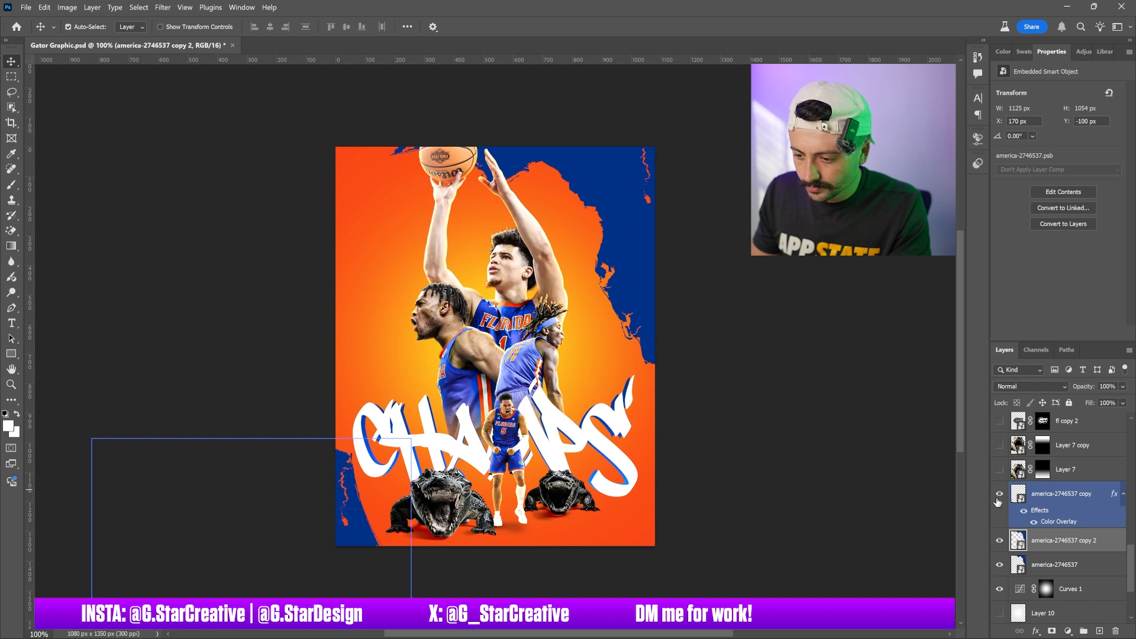
pyautogui.click(1001, 537)
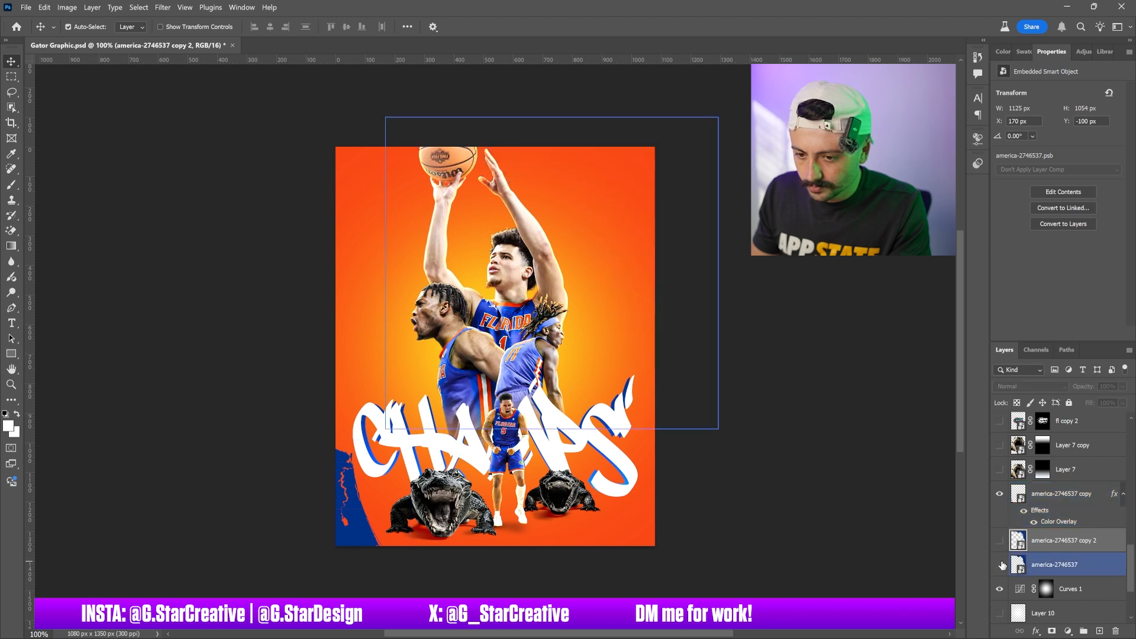
pyautogui.click(1002, 566)
pyautogui.click(1002, 565)
pyautogui.click(1001, 542)
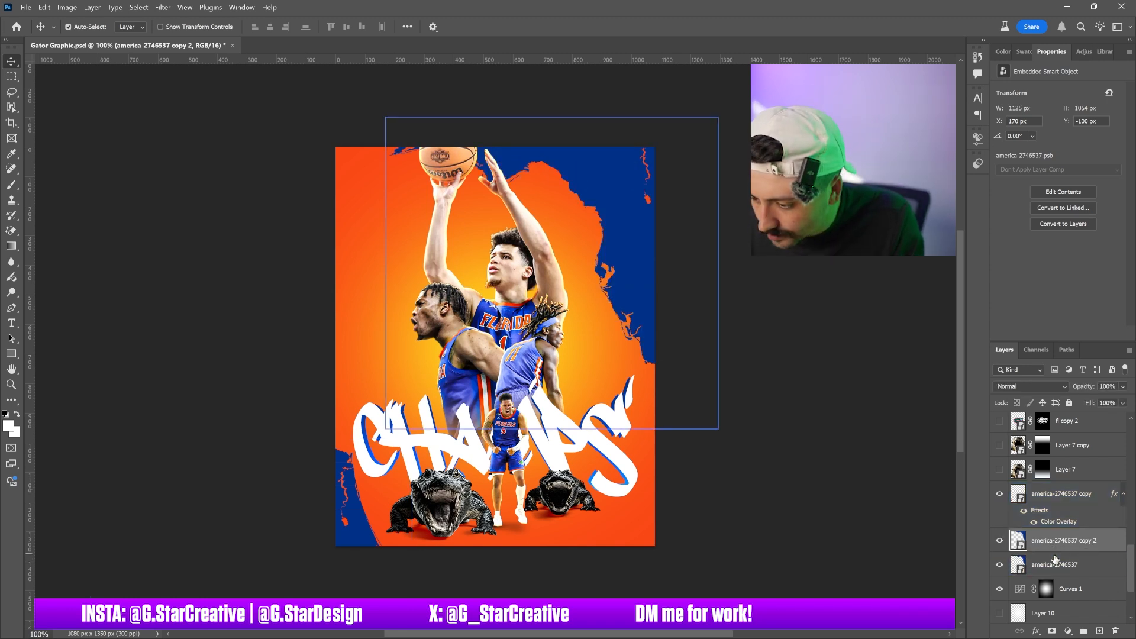
# Convert the america-2746537 Florida map layer into a smart object
pyautogui.keyDown('shift'); pyautogui.click(1053, 562); pyautogui.keyUp('shift')
pyautogui.rightClick(1054, 562)
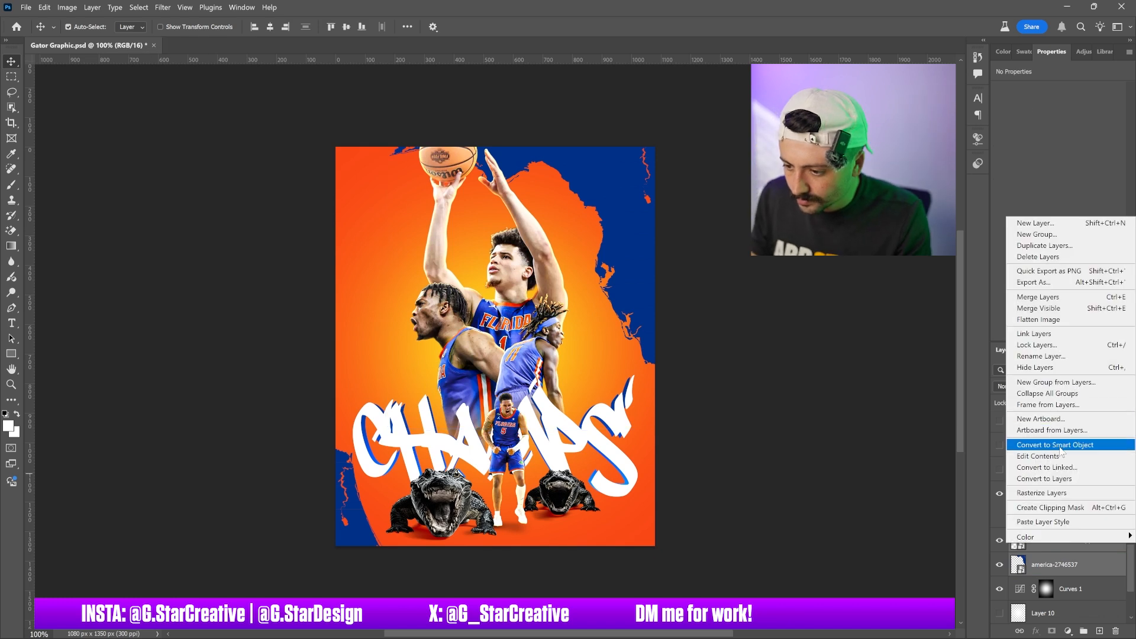
pyautogui.click(1060, 445)
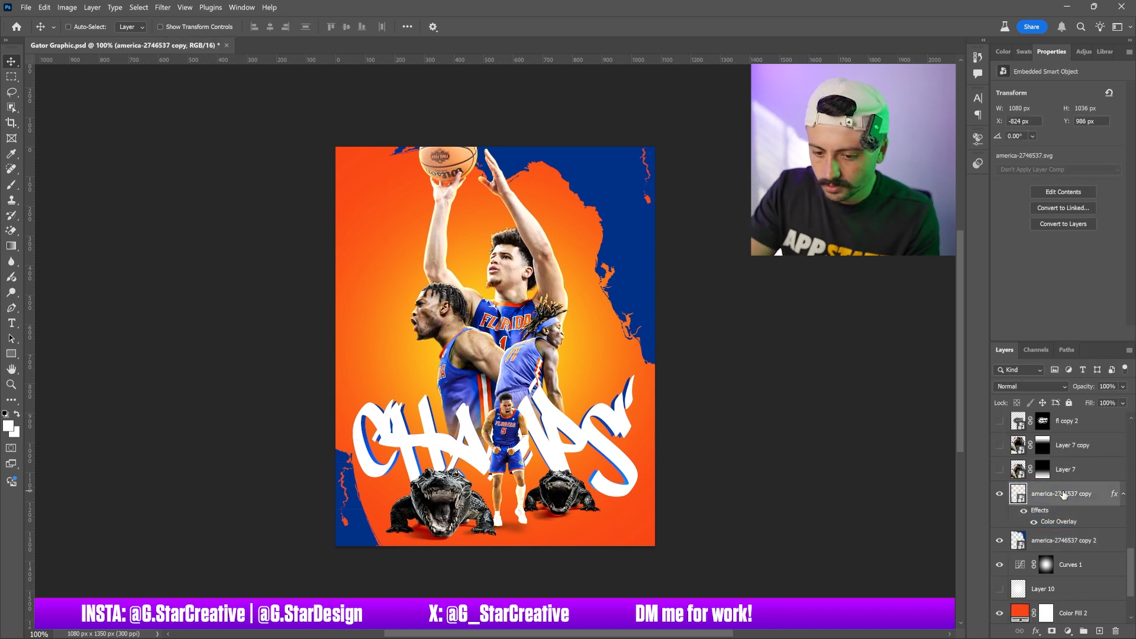
# Duplicate the color-overlaid Florida map layer and convert the duplicate into a smart object
pyautogui.hotkey('ctrl', 'j')
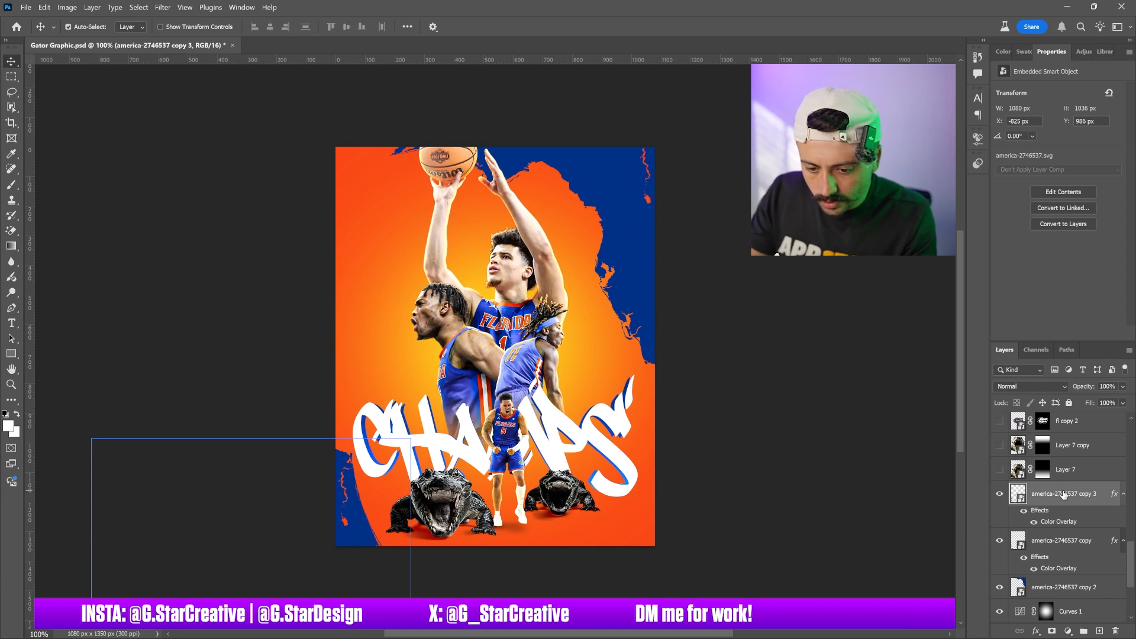
pyautogui.rightClick(1072, 525)
pyautogui.rightClick(1073, 530)
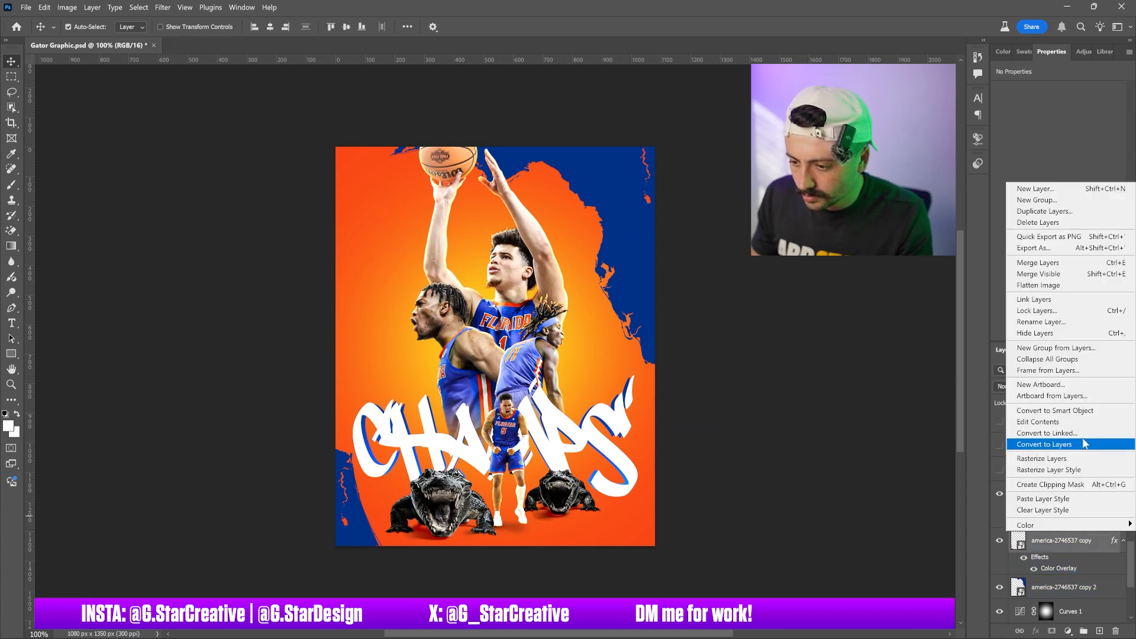
pyautogui.click(1076, 417)
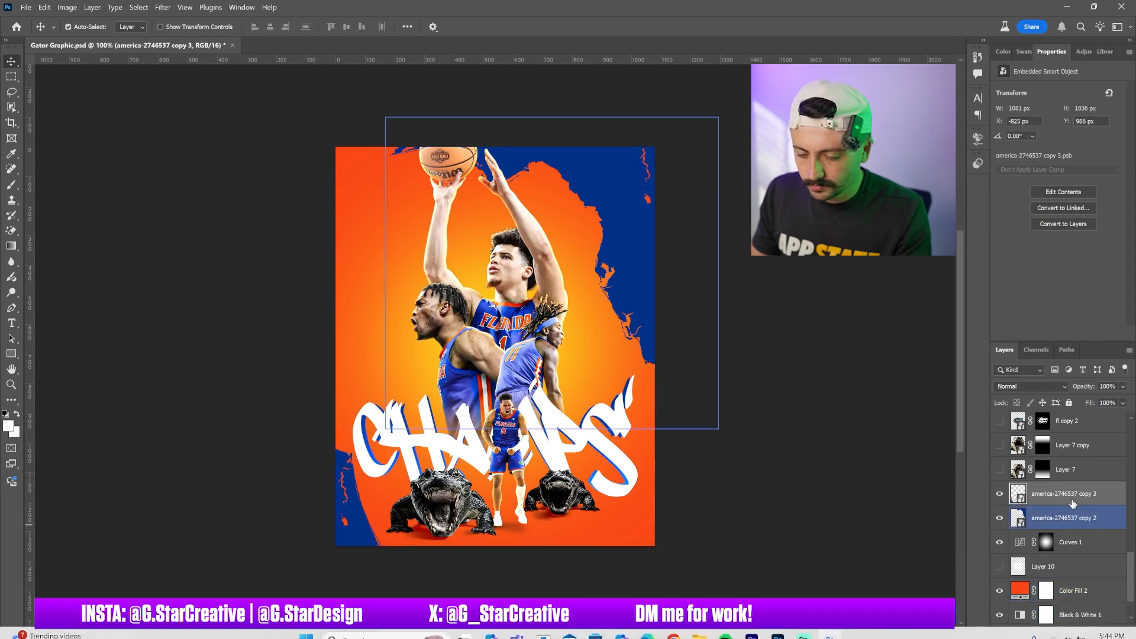
# Add a Color Dodge gradient overlay to the america-2746537 copy 2 map layer at 75% scale and 50% opacity
pyautogui.click(1110, 527)
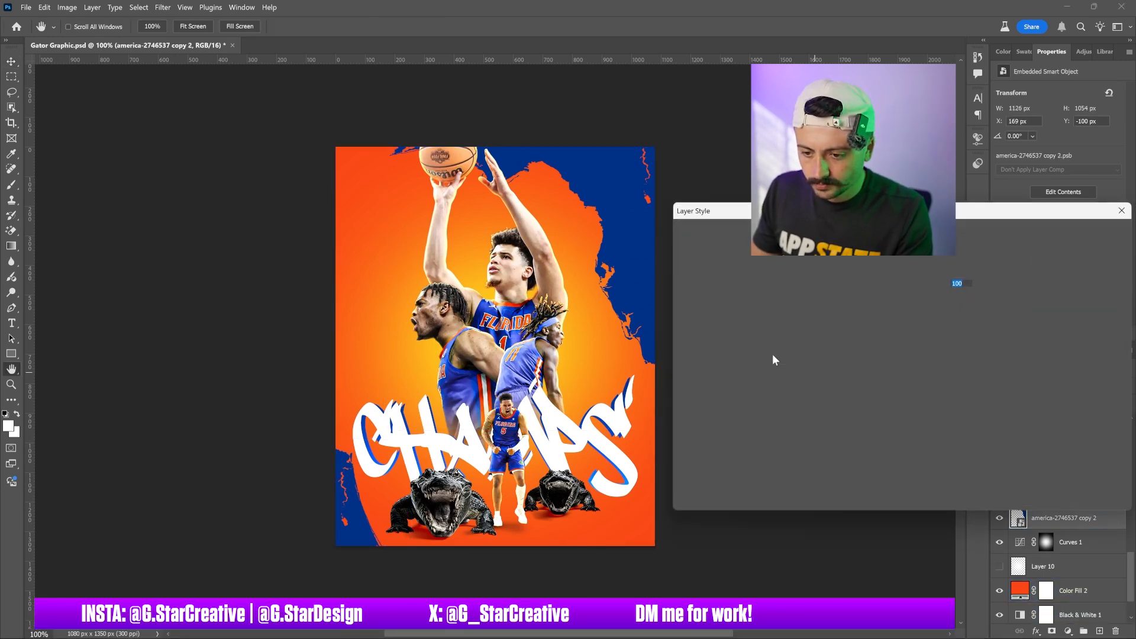
pyautogui.click(745, 430)
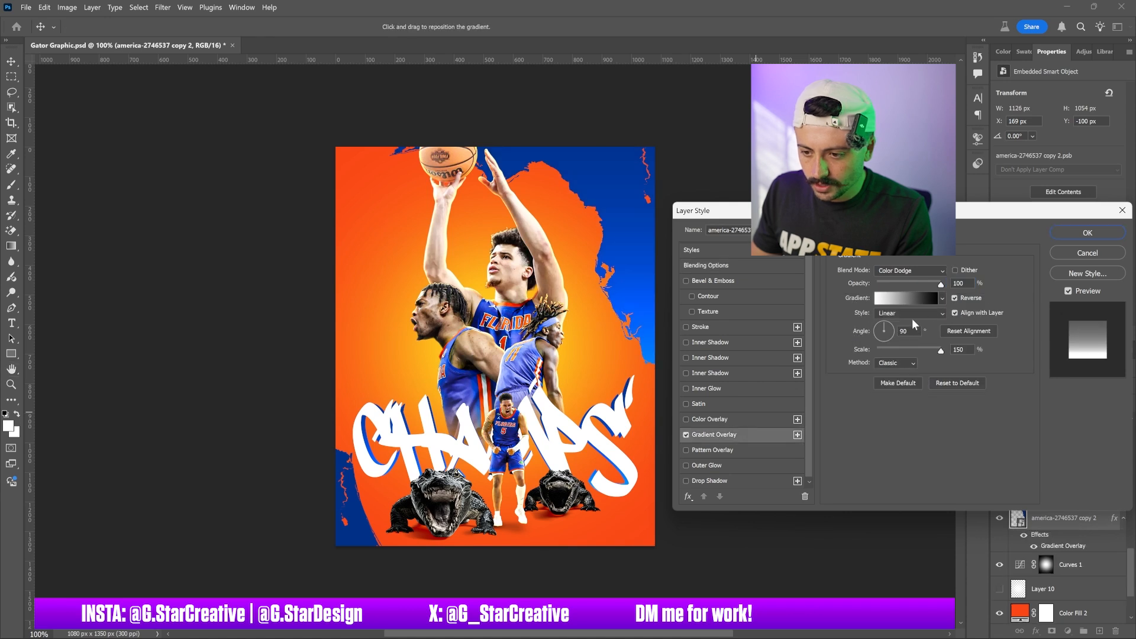
pyautogui.moveTo(929, 283); pyautogui.dragTo(1020, 278)
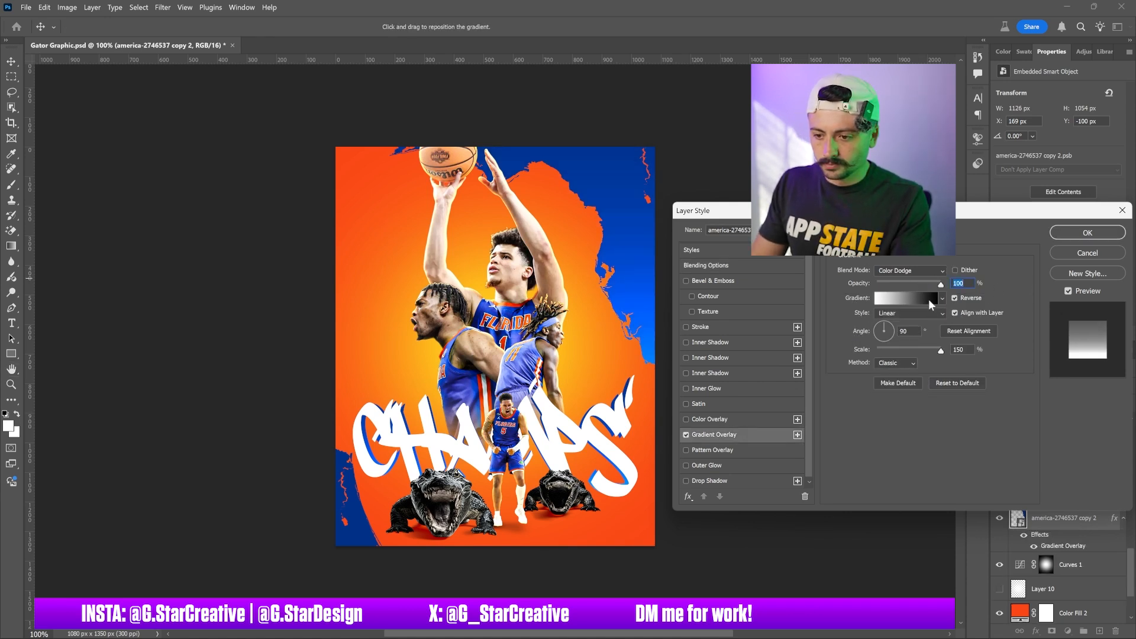
pyautogui.moveTo(940, 350); pyautogui.dragTo(897, 350)
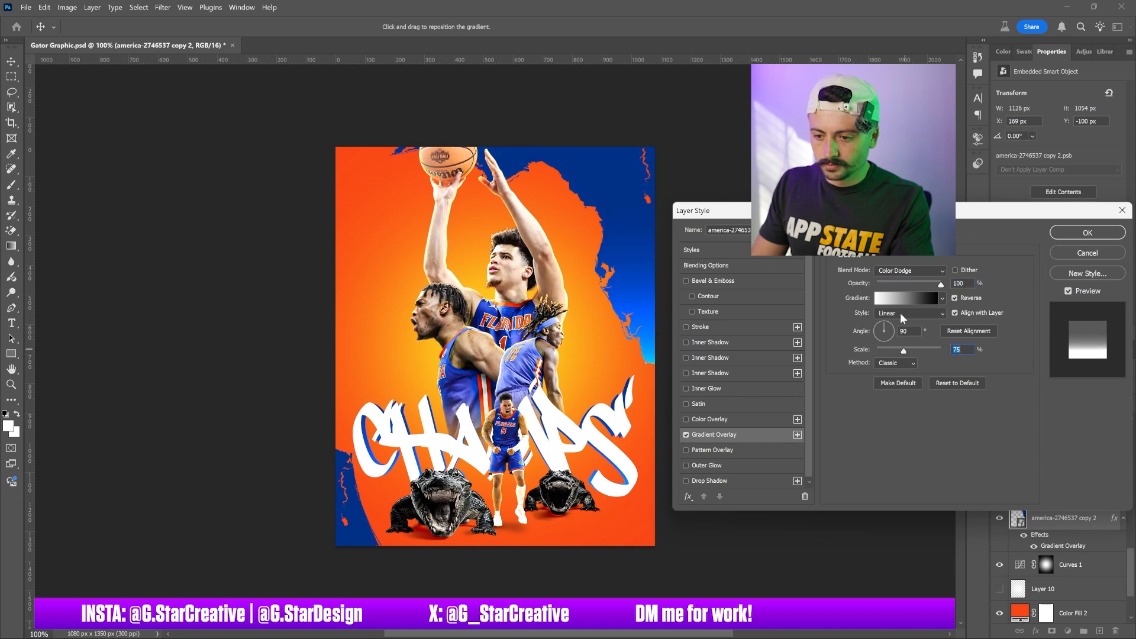
pyautogui.moveTo(906, 285); pyautogui.dragTo(919, 286)
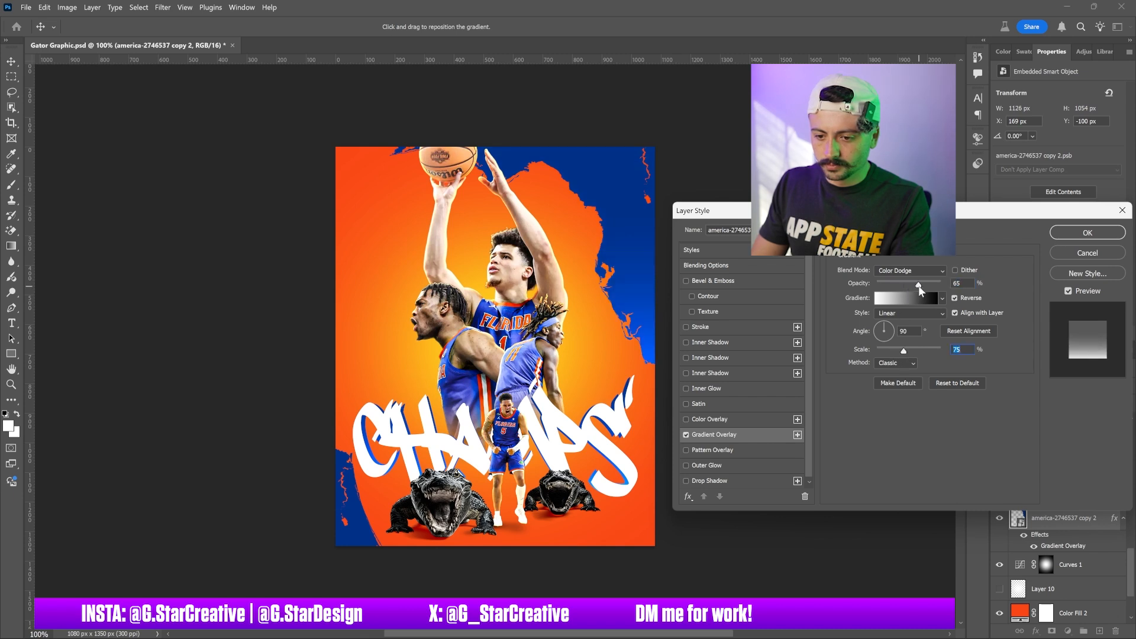
pyautogui.click(910, 286)
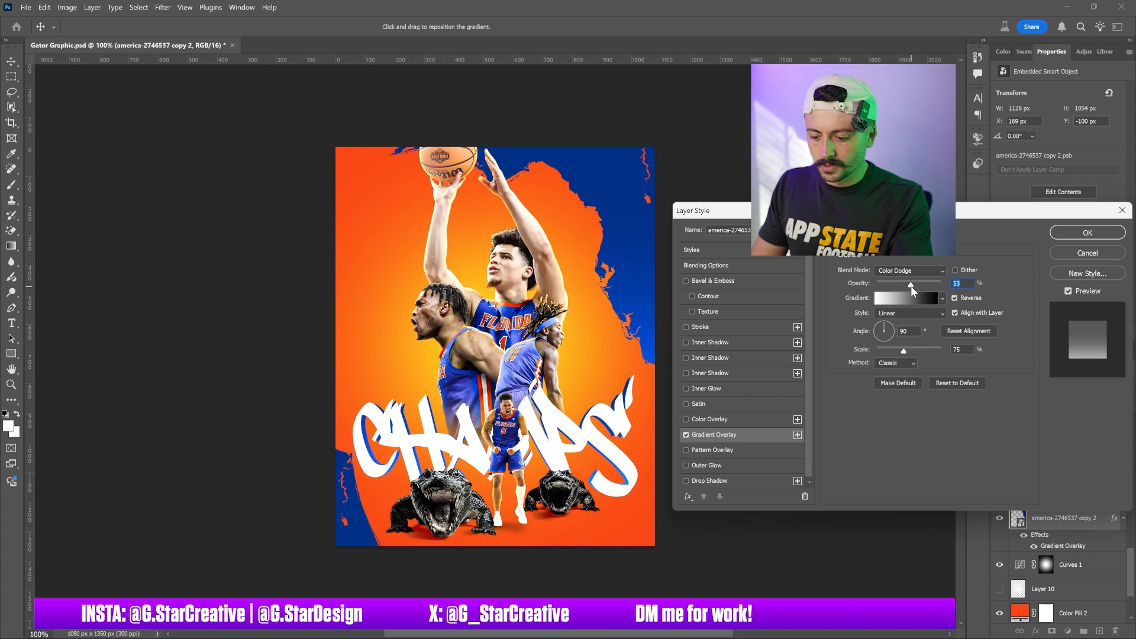
pyautogui.write('50')
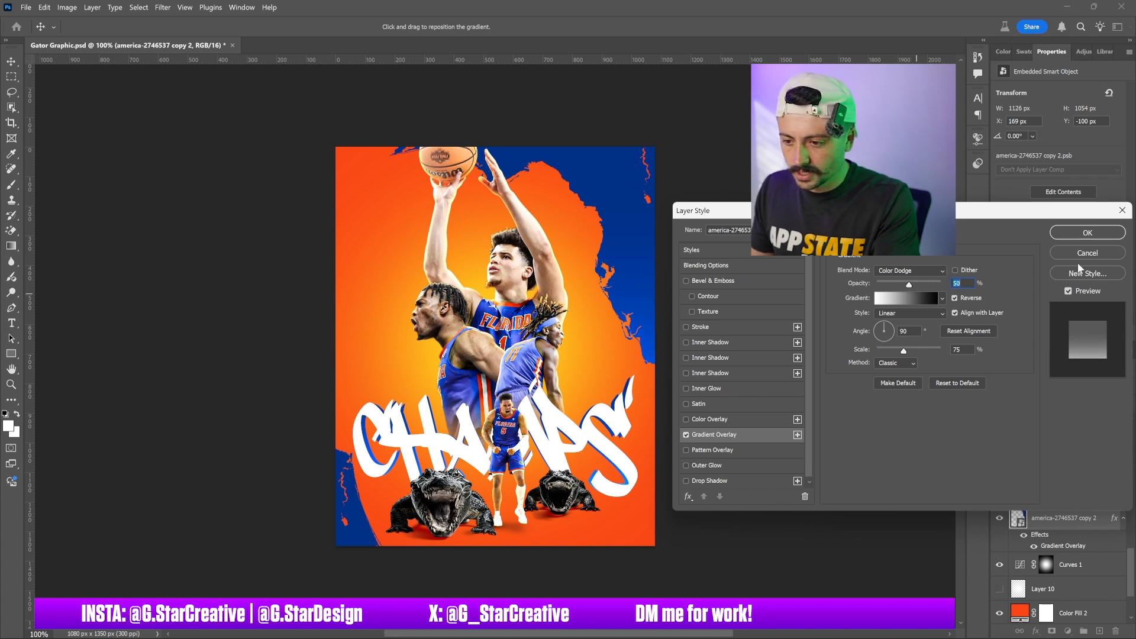
pyautogui.click(1080, 233)
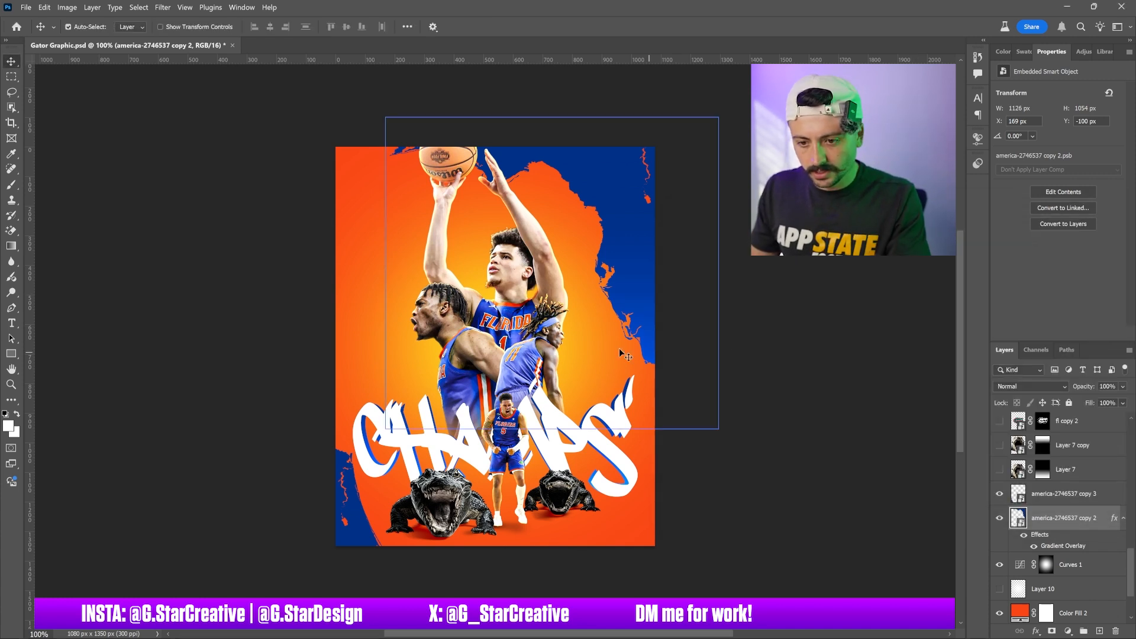
# Examine the alligator layers inside Group 2 and preview their blend mode options
pyautogui.click(541, 258)
pyautogui.click(406, 424)
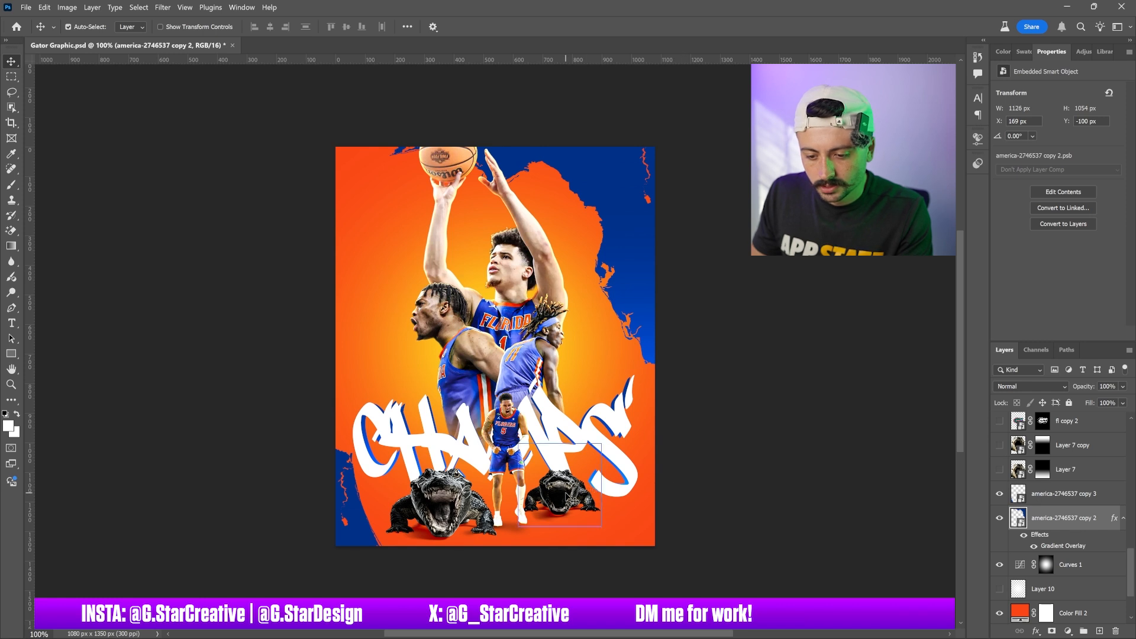
pyautogui.click(448, 498)
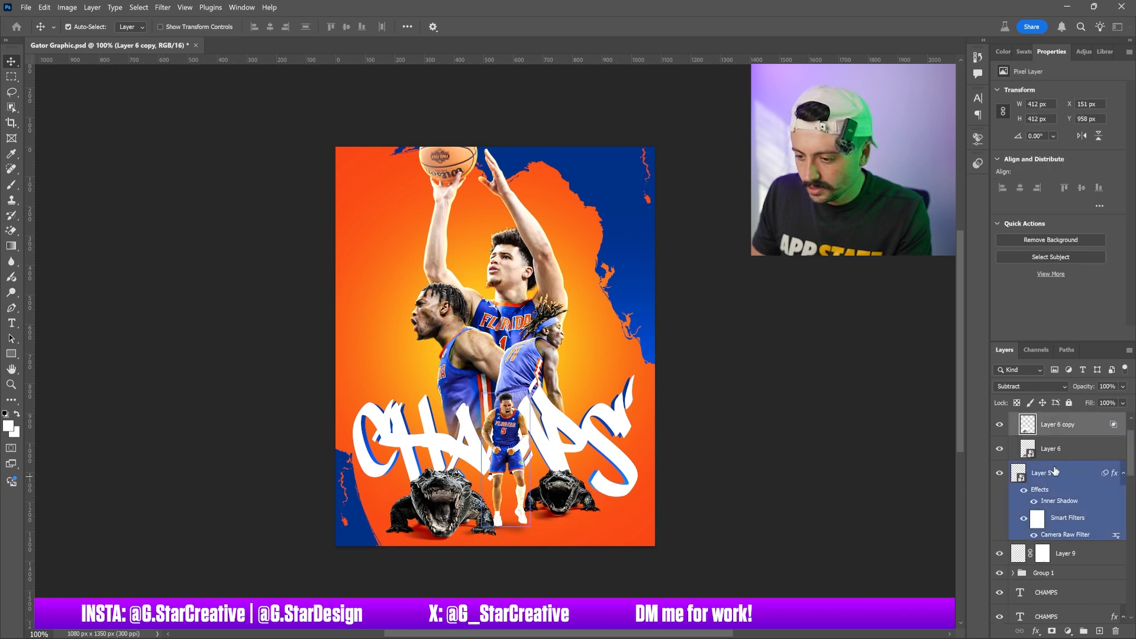
pyautogui.click(1056, 452)
pyautogui.click(1030, 387)
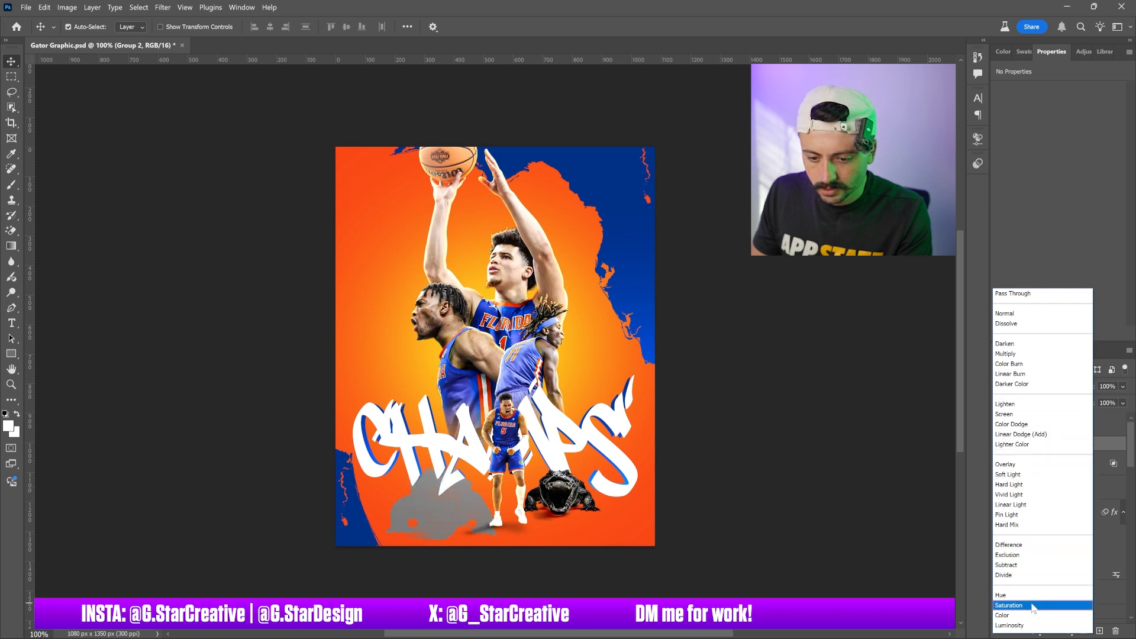
pyautogui.click(1067, 261)
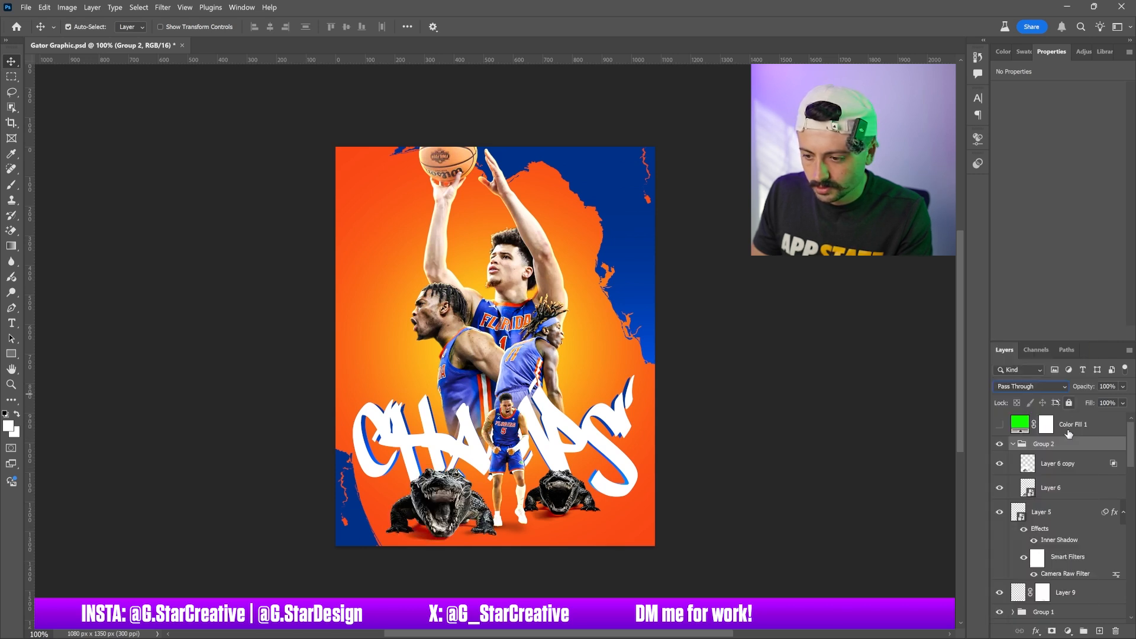
pyautogui.click(1012, 444)
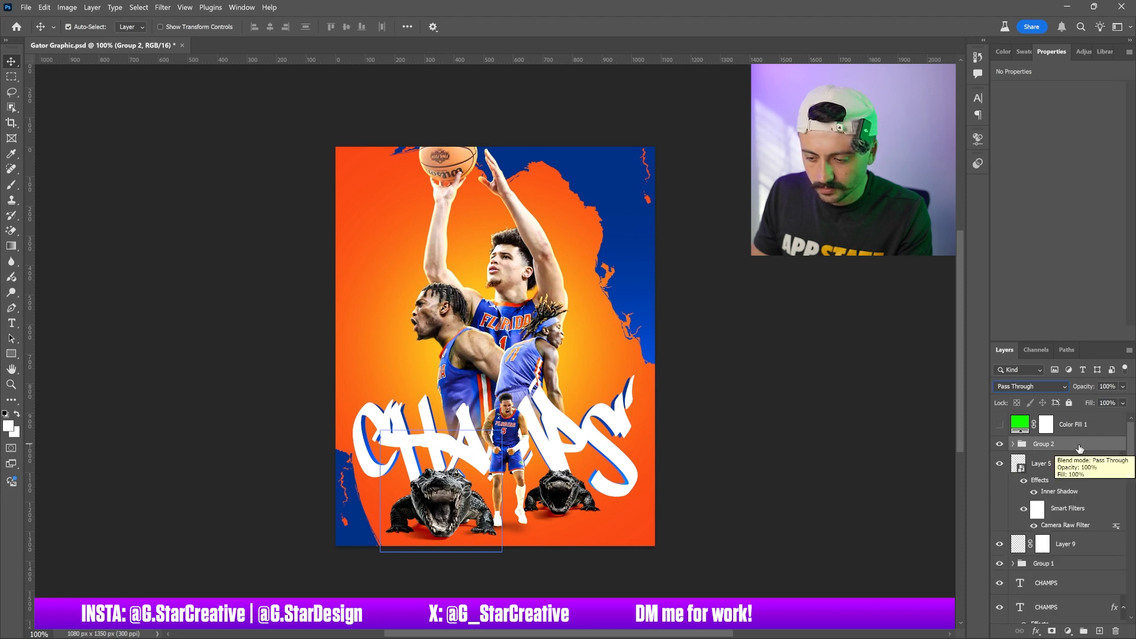
pyautogui.click(1012, 444)
pyautogui.click(1058, 463)
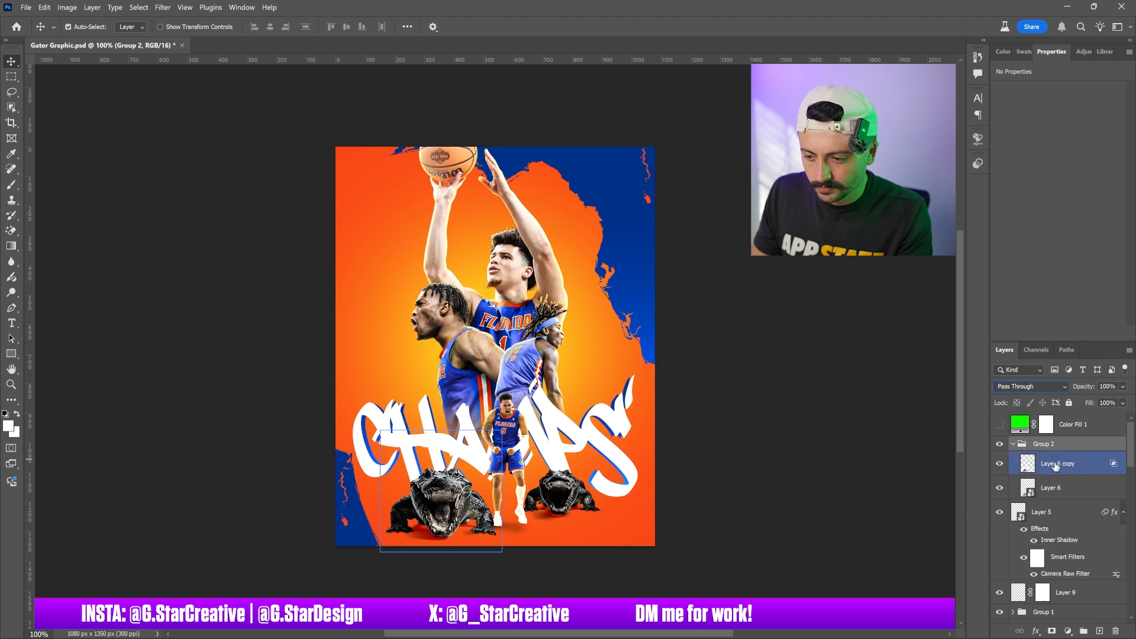
pyautogui.click(1028, 382)
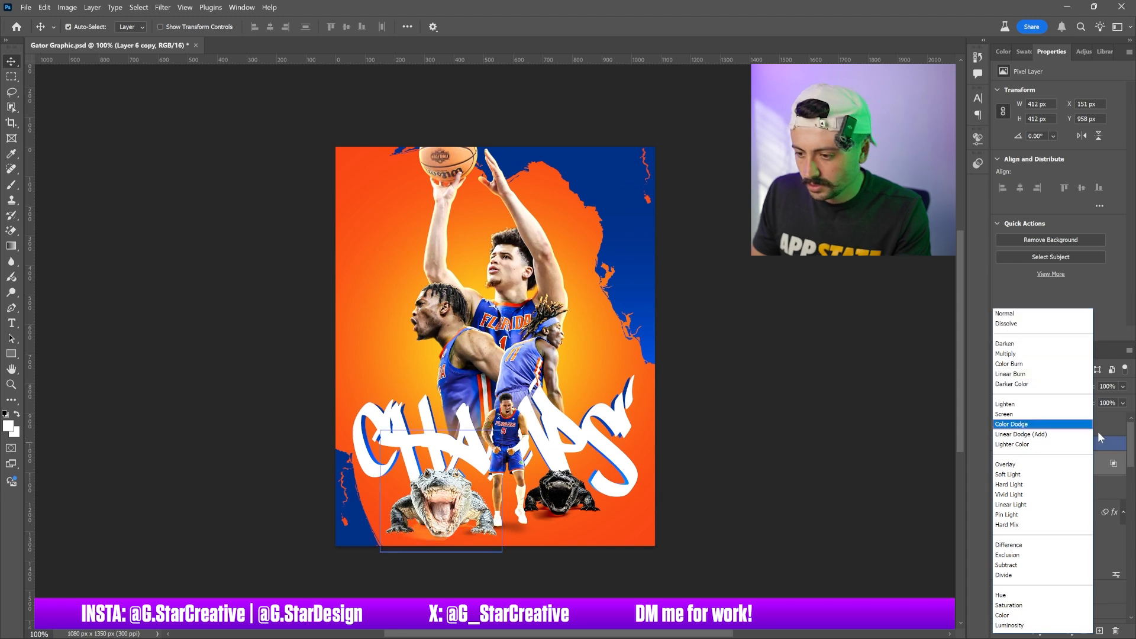
pyautogui.click(1006, 564)
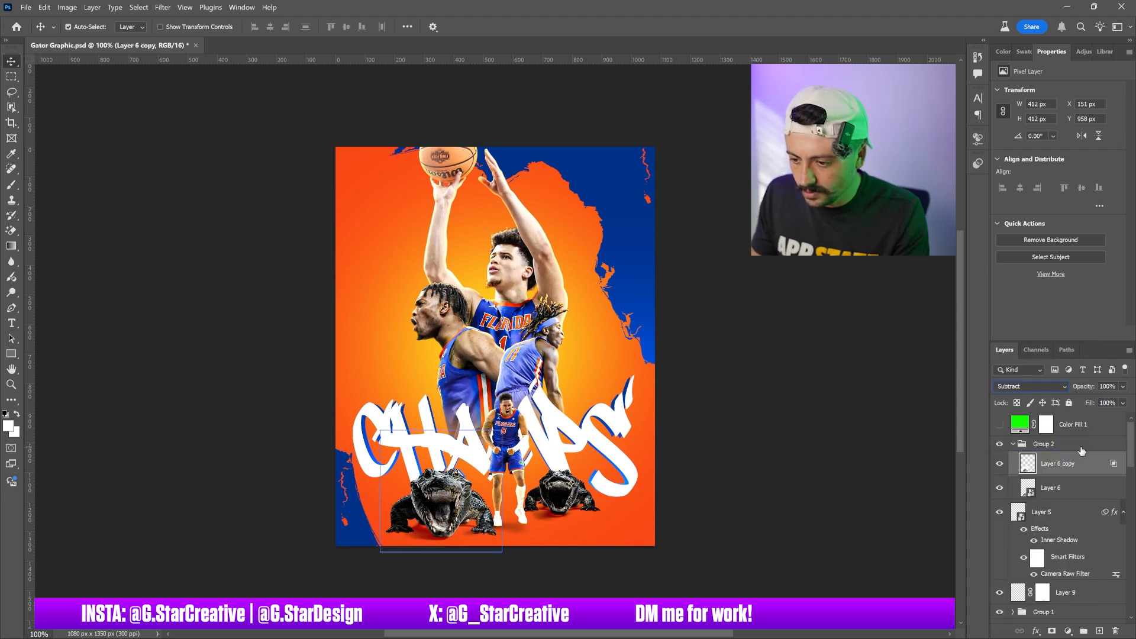
# Try a blue color overlay on Group 2, cycling its blend mode through Darken to Color Dodge, then cancel
pyautogui.click(1077, 446)
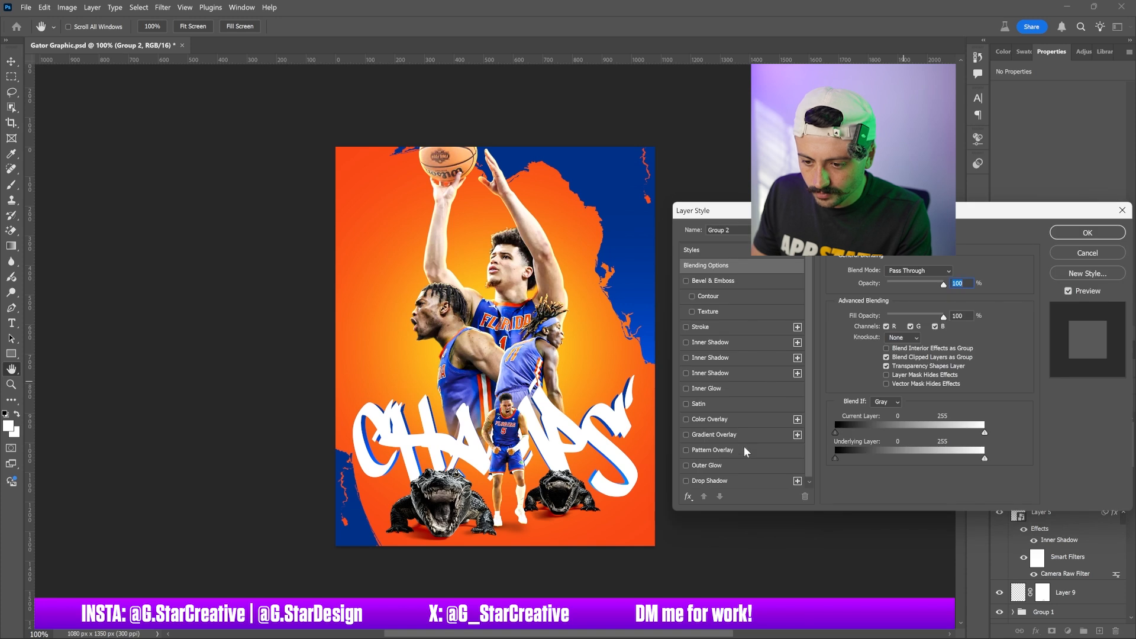
pyautogui.click(742, 419)
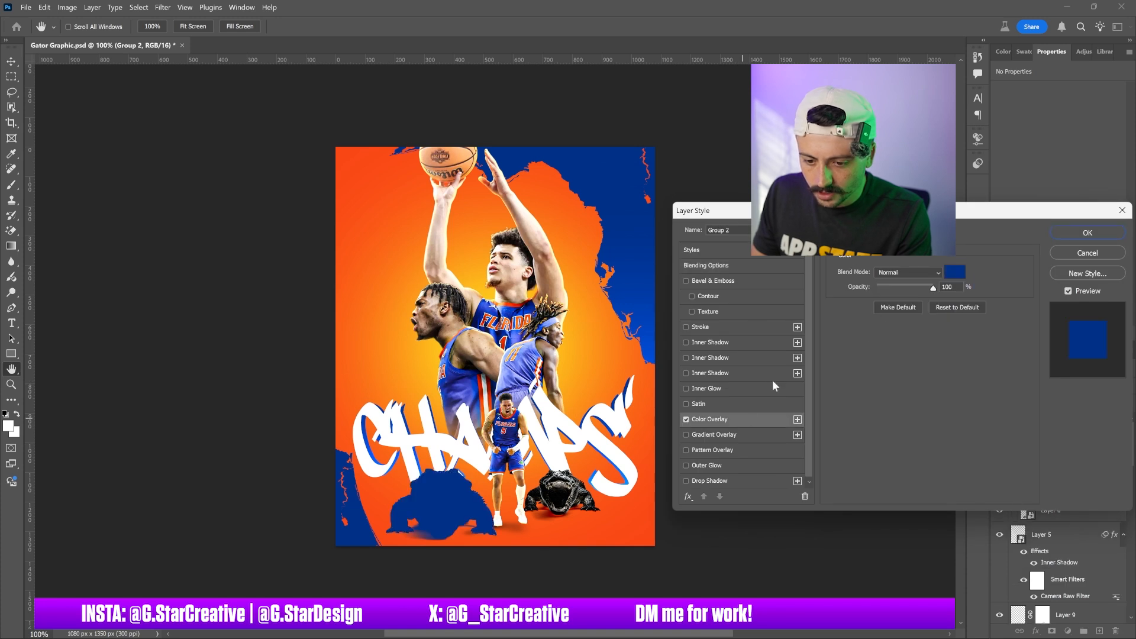
pyautogui.click(916, 273)
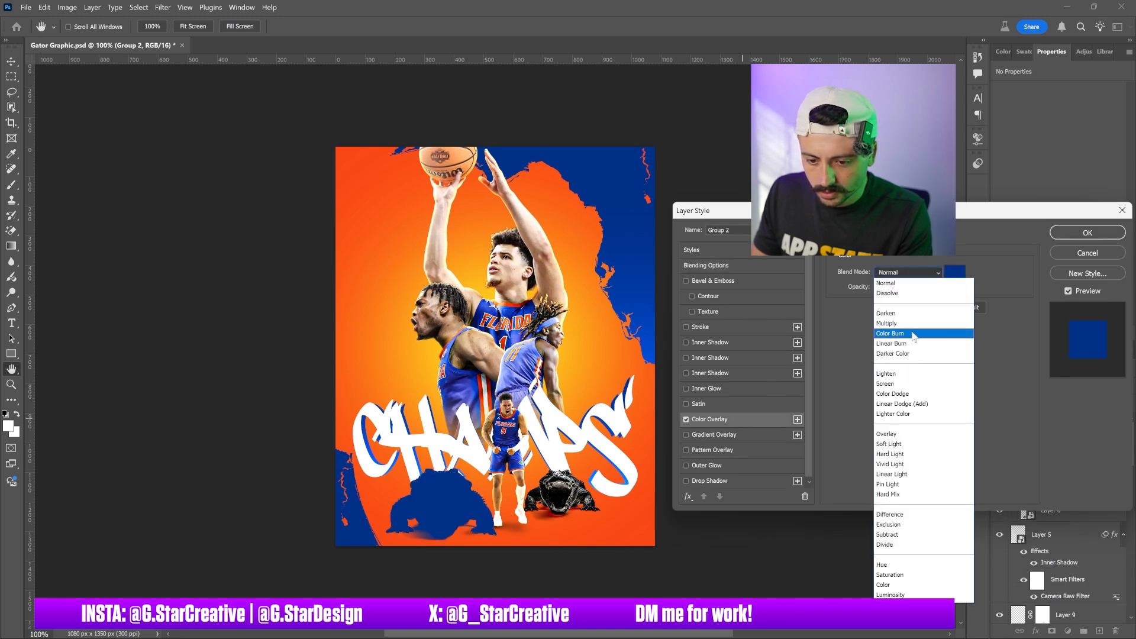
pyautogui.click(900, 314)
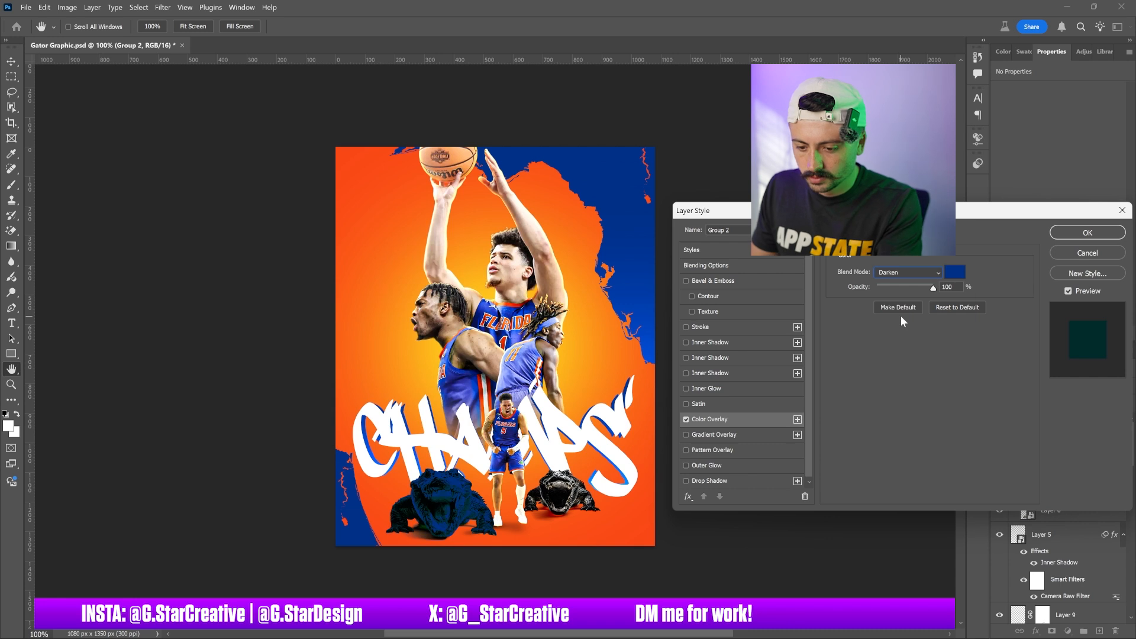
pyautogui.press('Down')
pyautogui.press('Down')
pyautogui.press('Down')
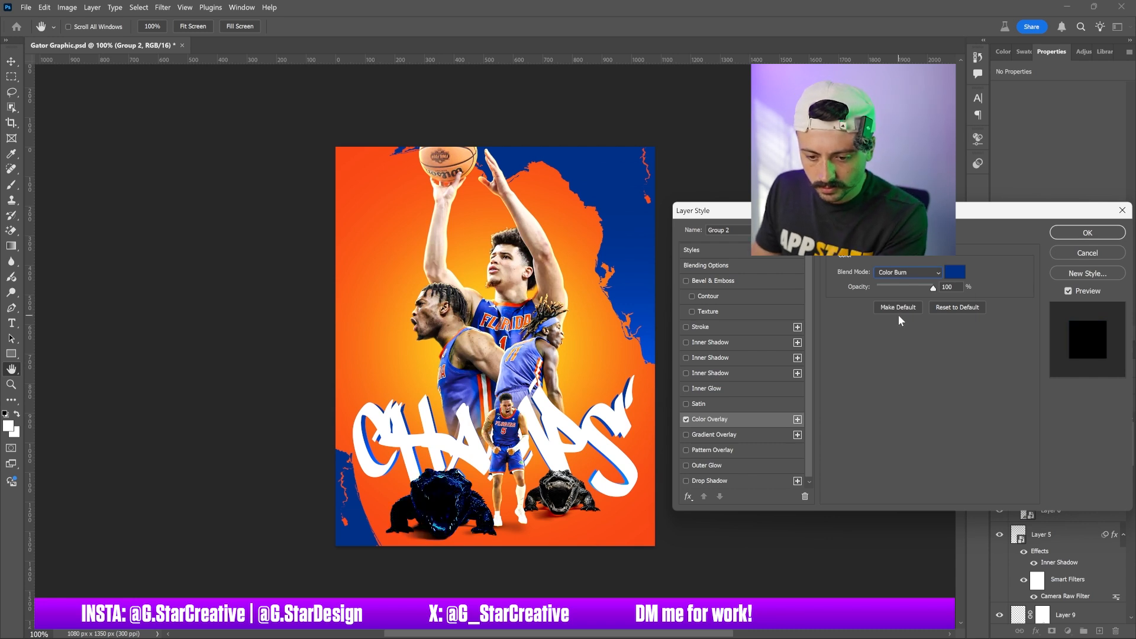
pyautogui.press('Down')
pyautogui.press('Down')
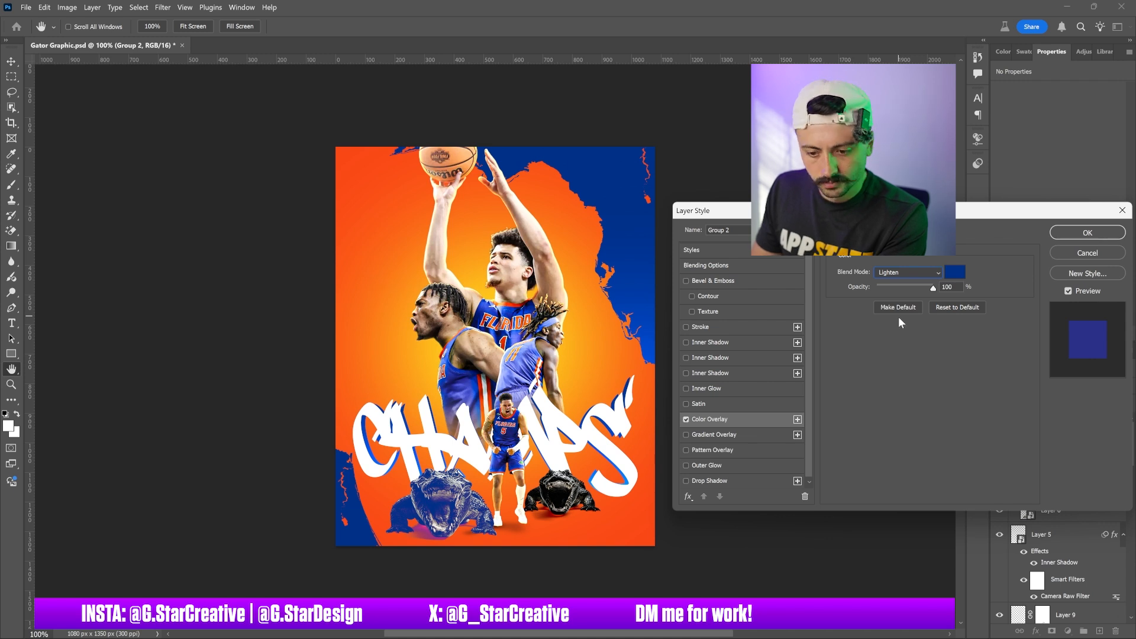
pyautogui.press('Down')
pyautogui.press('Down')
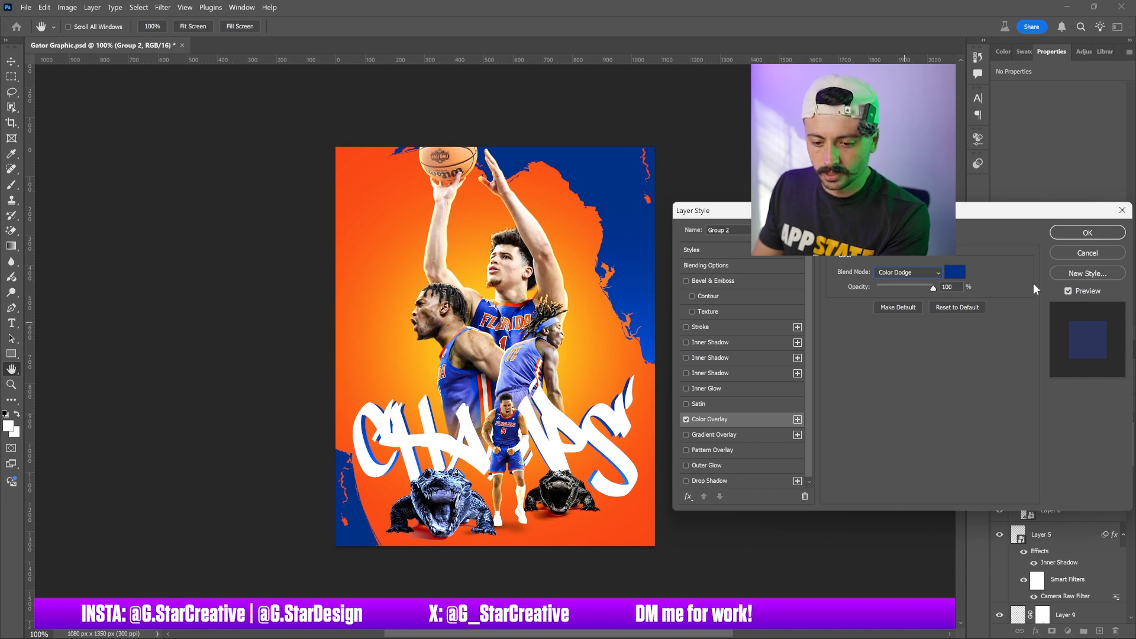
pyautogui.click(1082, 253)
# Add a blue Color Overlay to Layer 6 in Group 2, cycling blend modes and settling on Vivid Light
pyautogui.click(1043, 465)
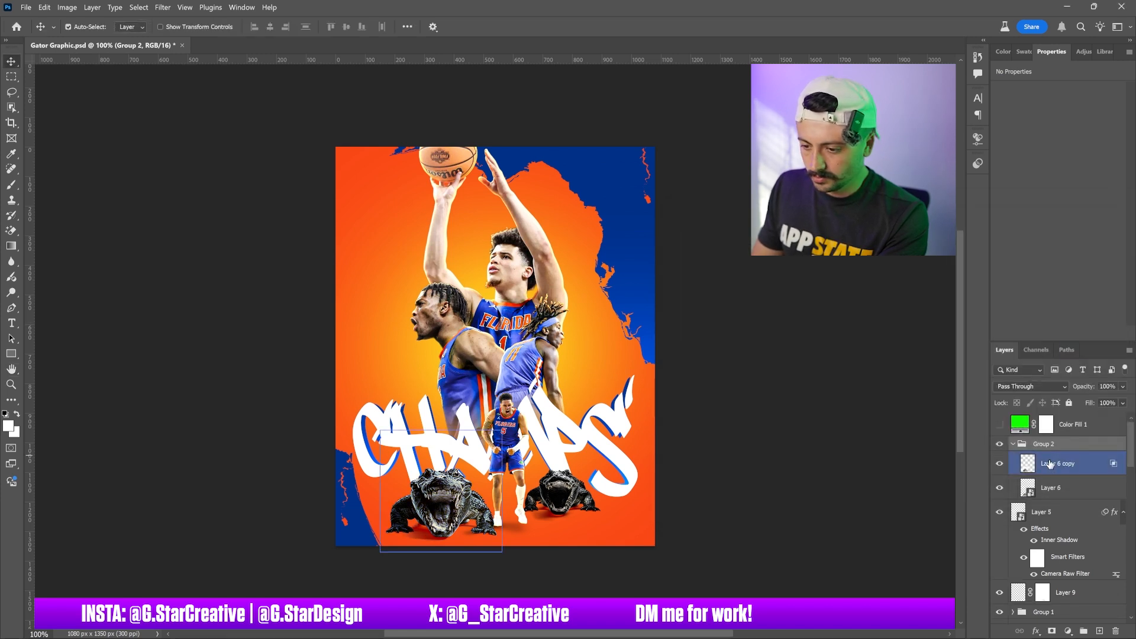
pyautogui.click(1084, 488)
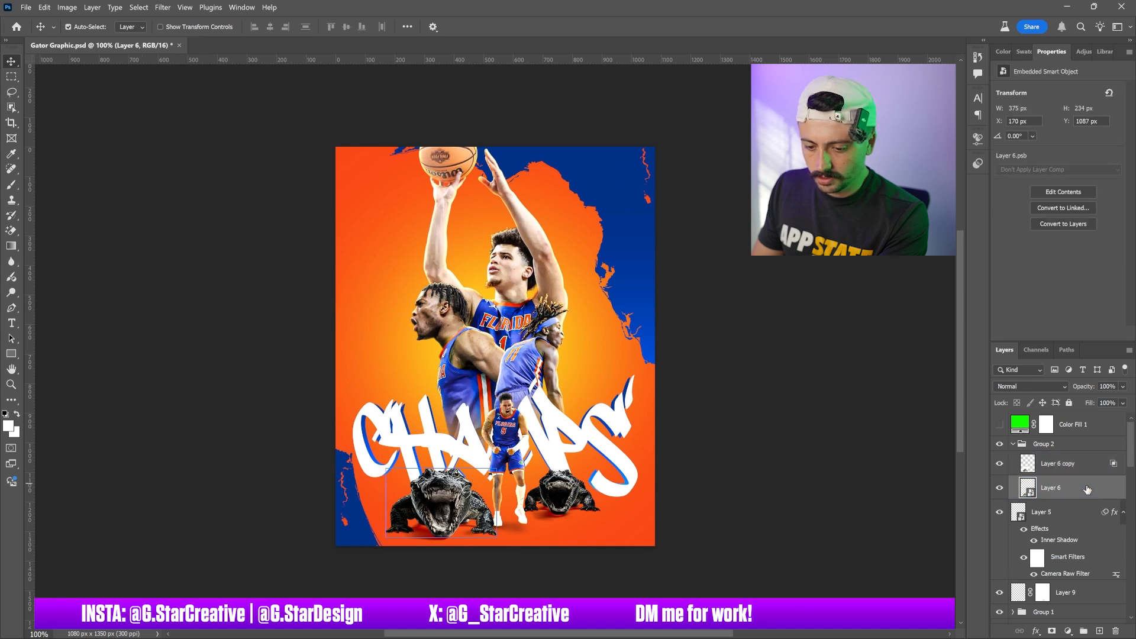
pyautogui.doubleClick(1087, 488)
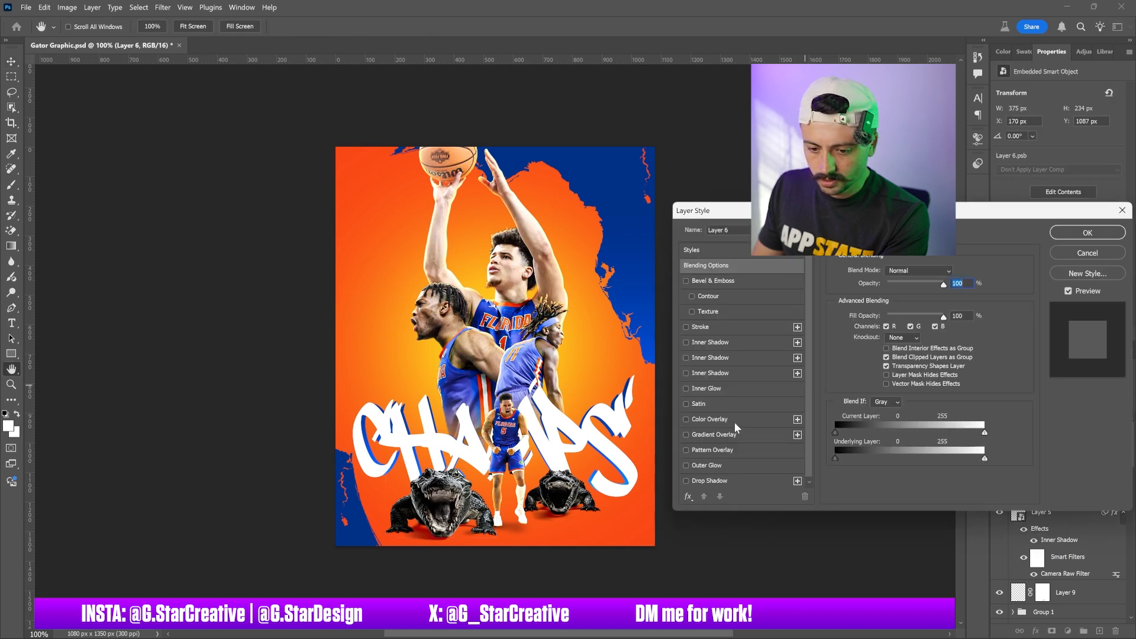
pyautogui.click(733, 421)
pyautogui.click(921, 272)
pyautogui.click(898, 316)
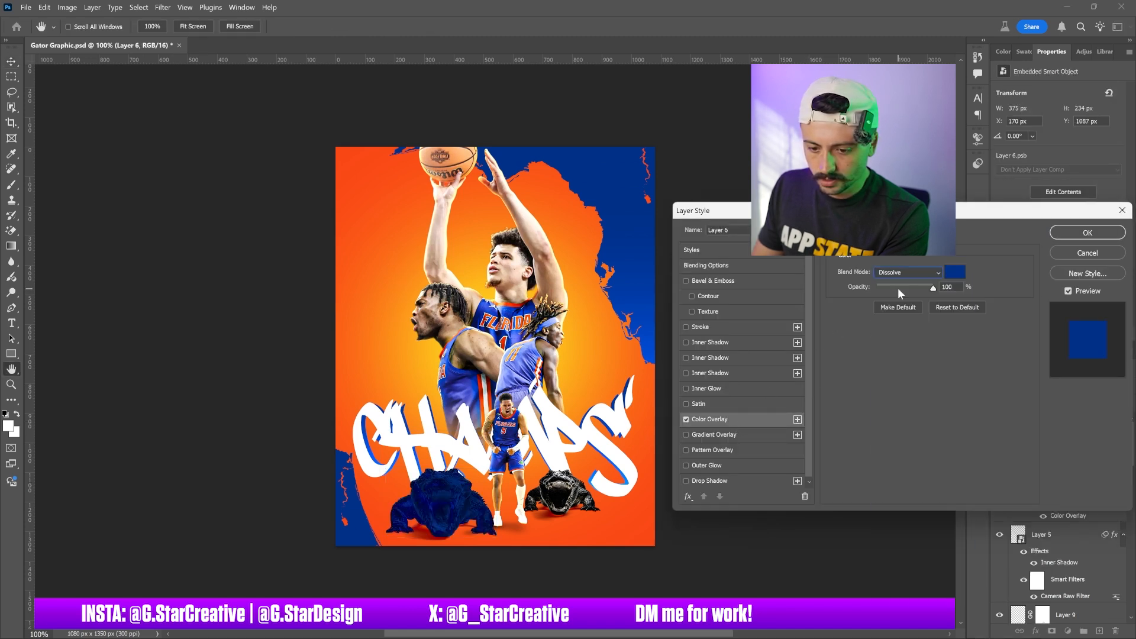
pyautogui.press('Down')
pyautogui.press('Down')
pyautogui.press('Down')
pyautogui.press('Down')
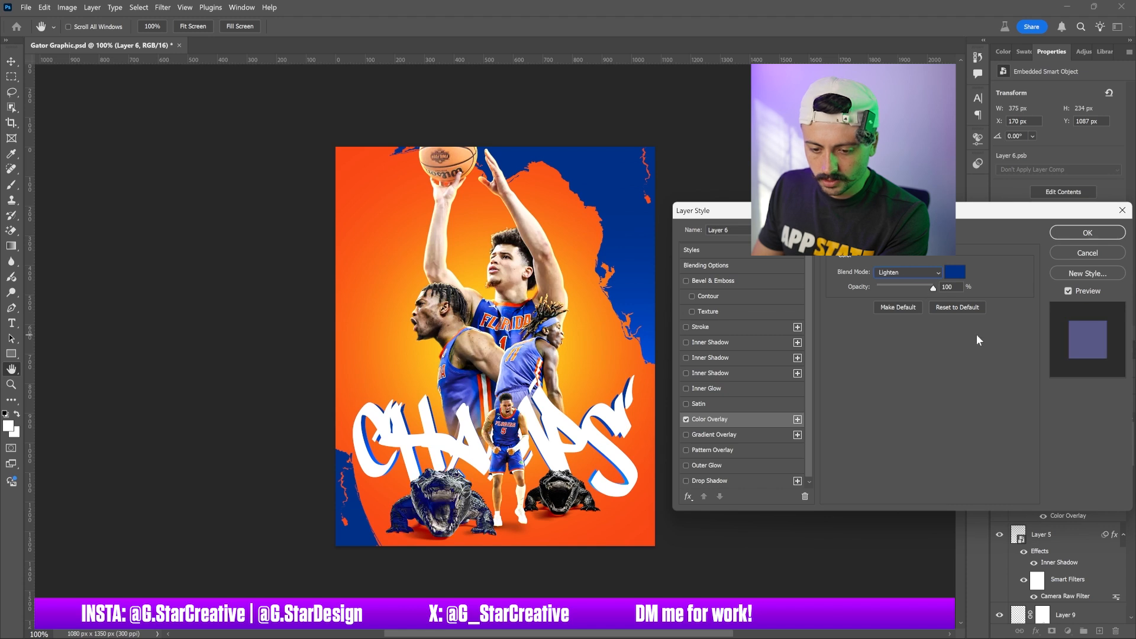
pyautogui.press('Down')
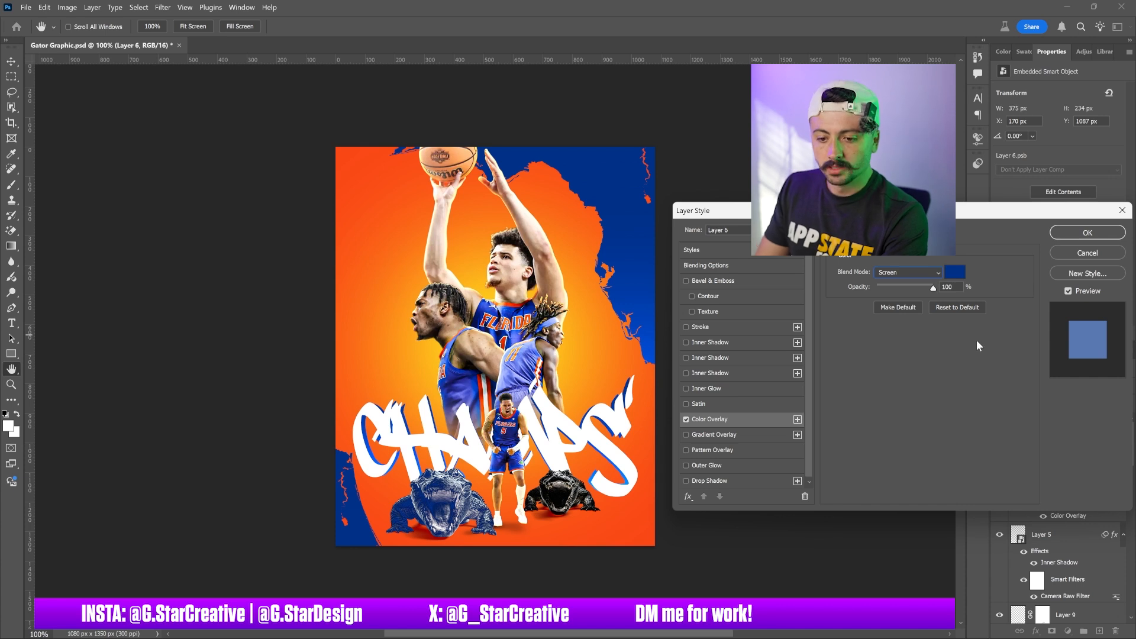
pyautogui.press('Down')
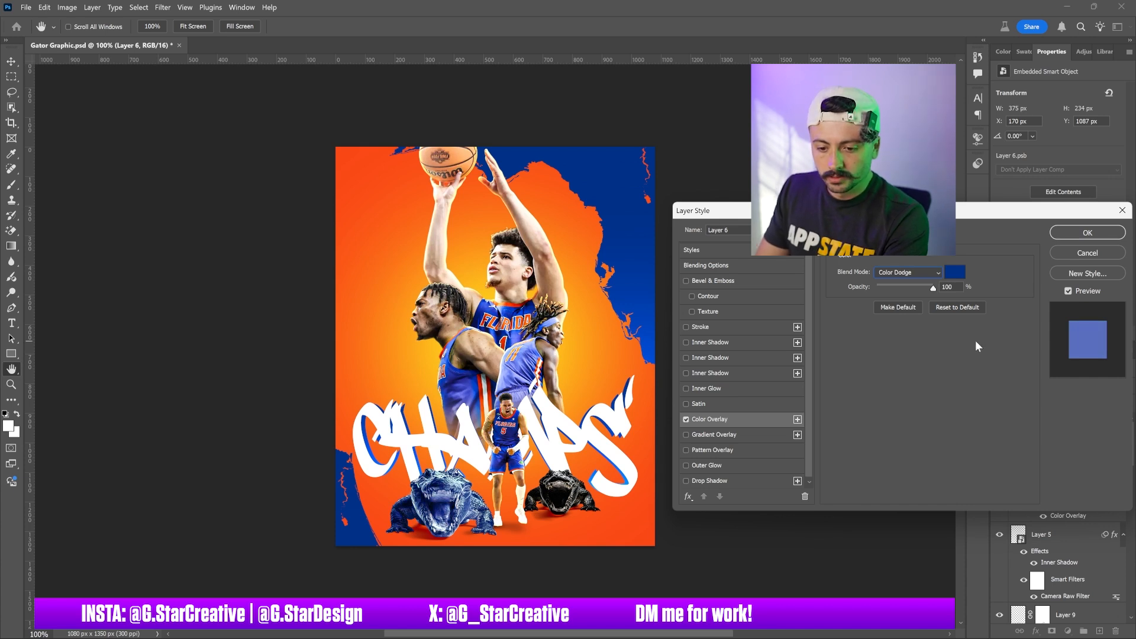
pyautogui.press('Down')
pyautogui.press('Down')
pyautogui.press('Down')
pyautogui.press('Down')
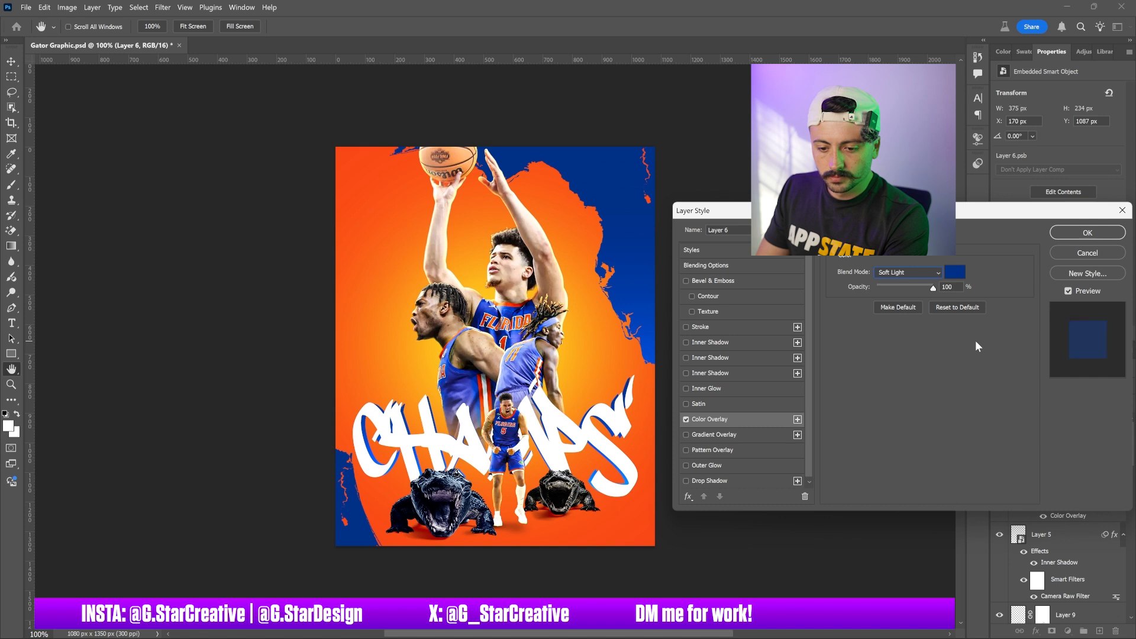
pyautogui.press('Up')
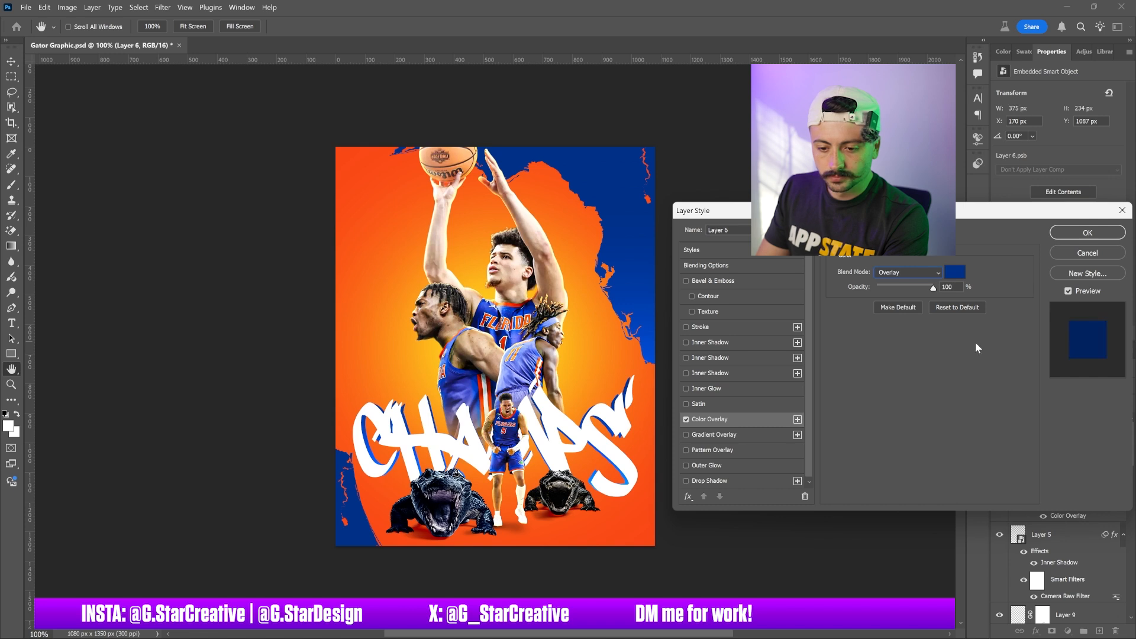
pyautogui.press('Down')
pyautogui.press('Down')
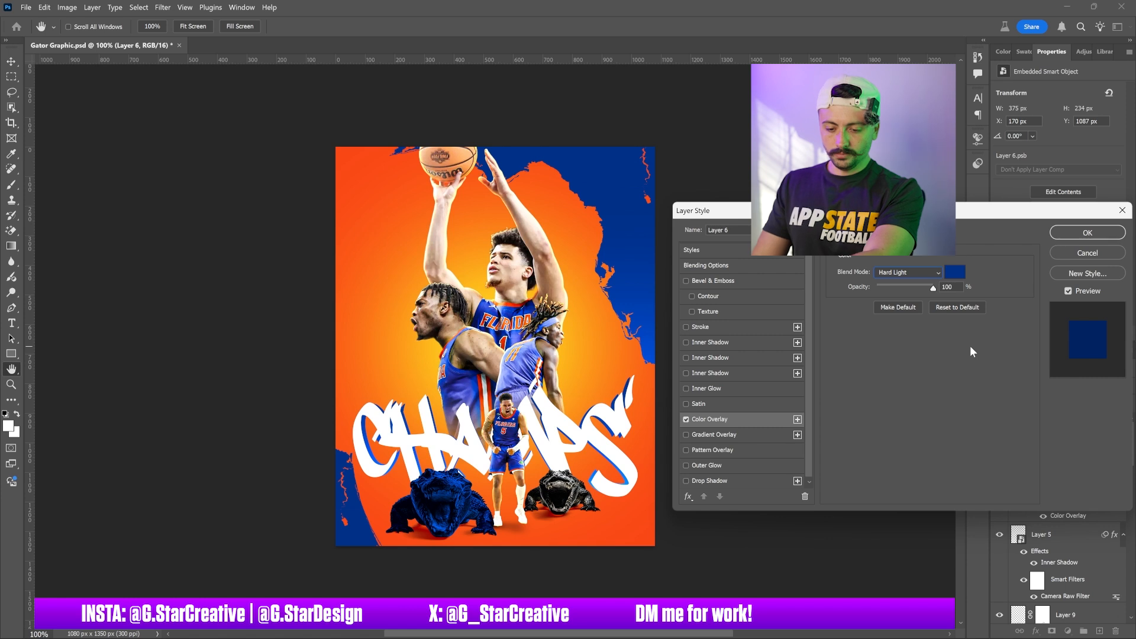
pyautogui.press('Down')
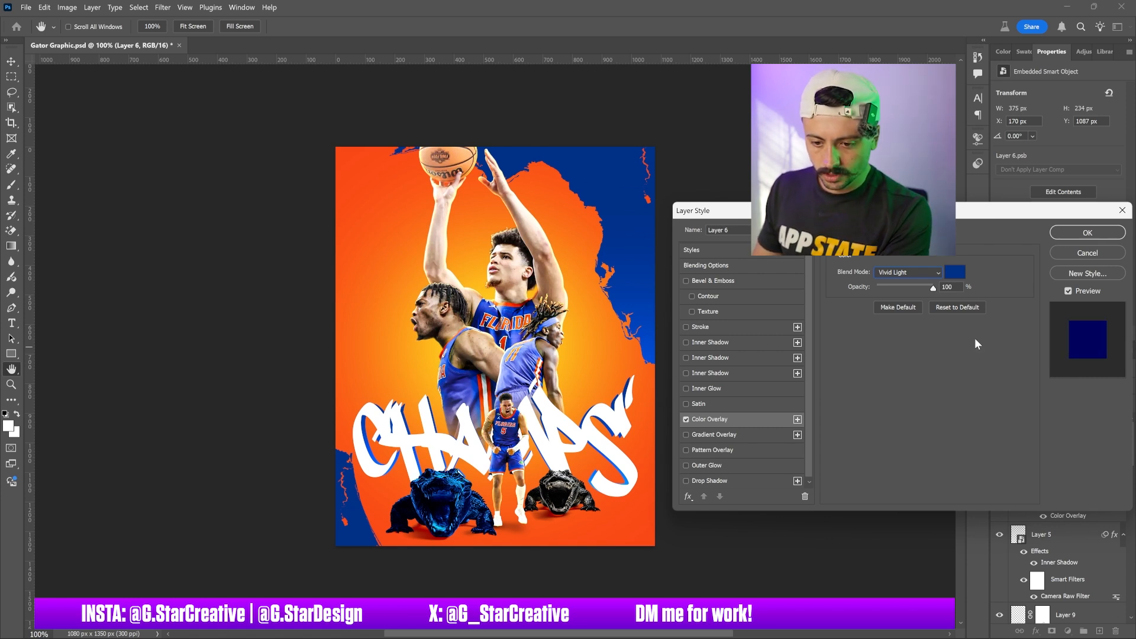
pyautogui.press('Up')
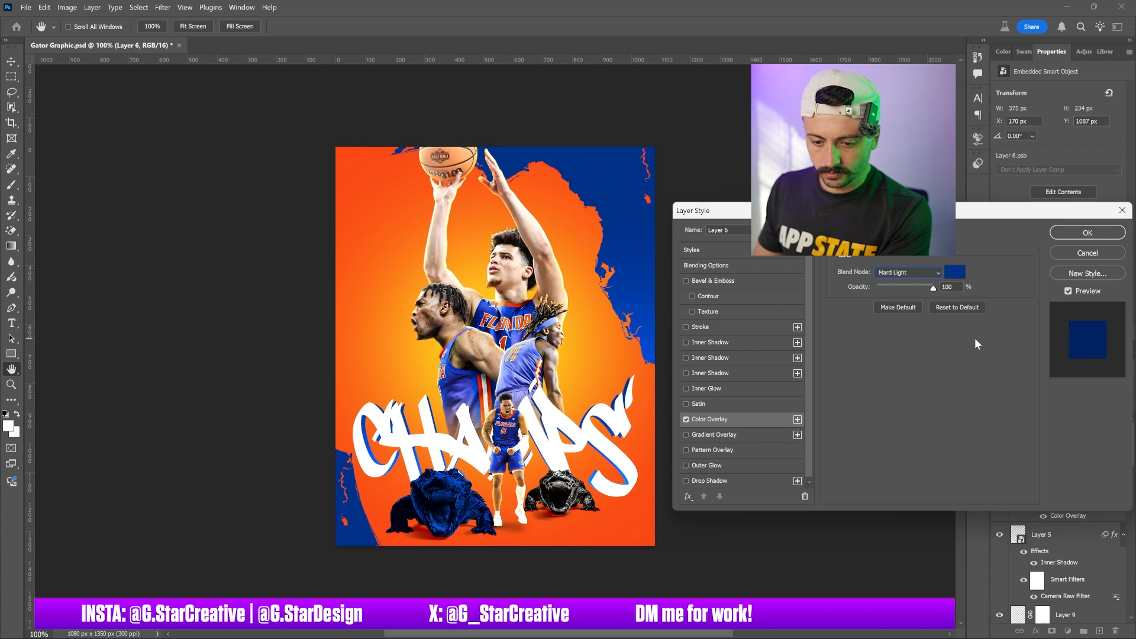
pyautogui.press('Down')
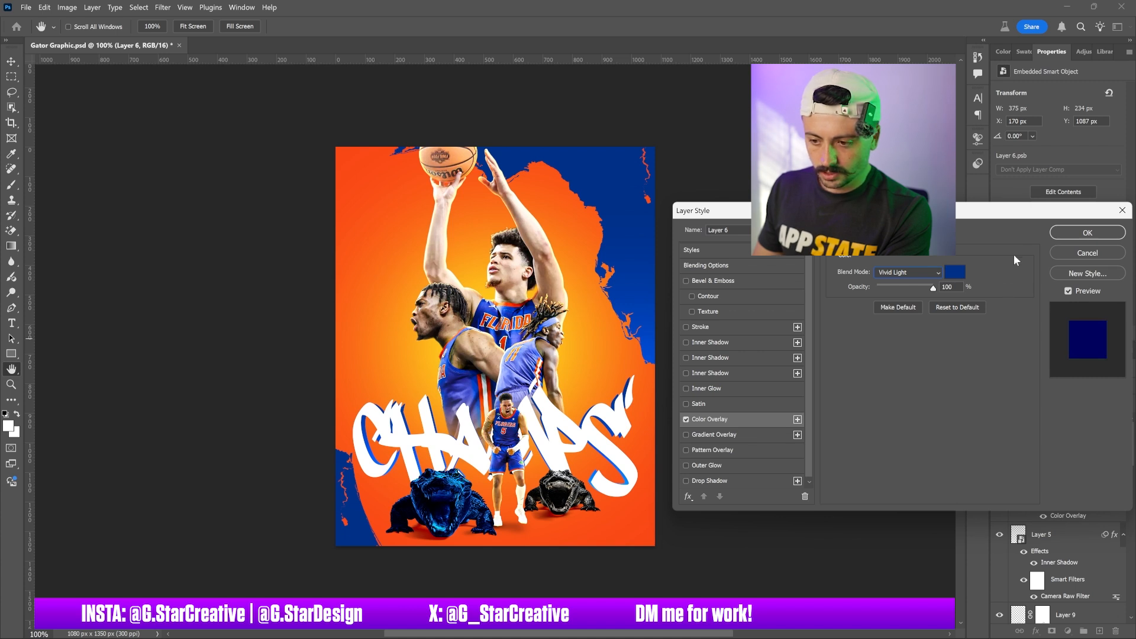
pyautogui.click(1070, 230)
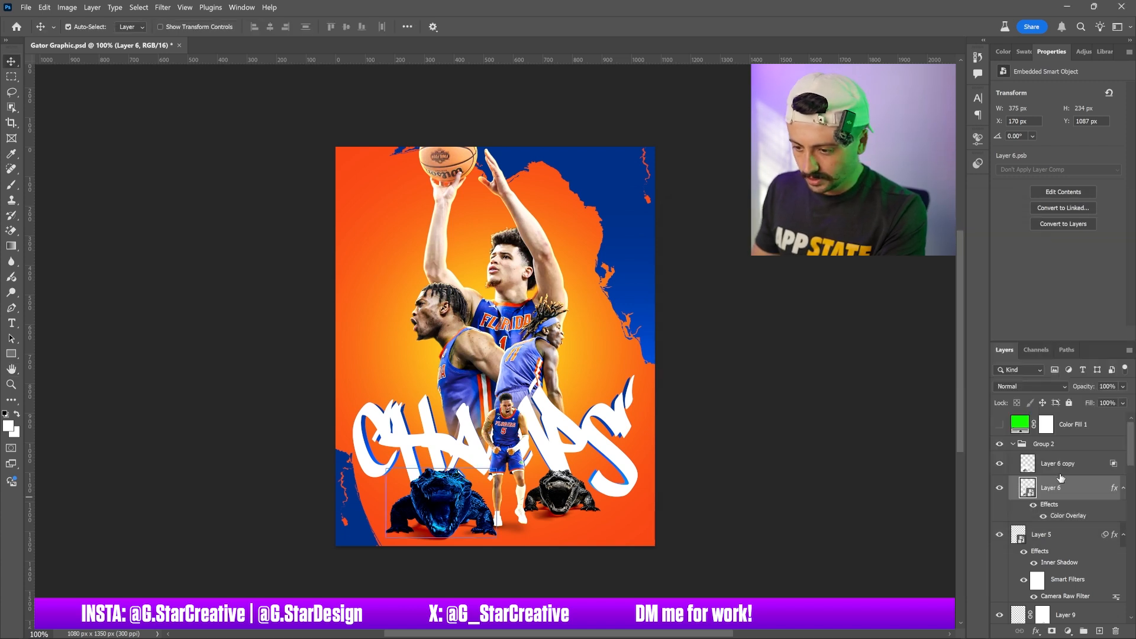
# Apply the same Vivid Light blue Color Overlay to Layer 8 copy inside Group 1
pyautogui.scroll(-2, 1037, 494)
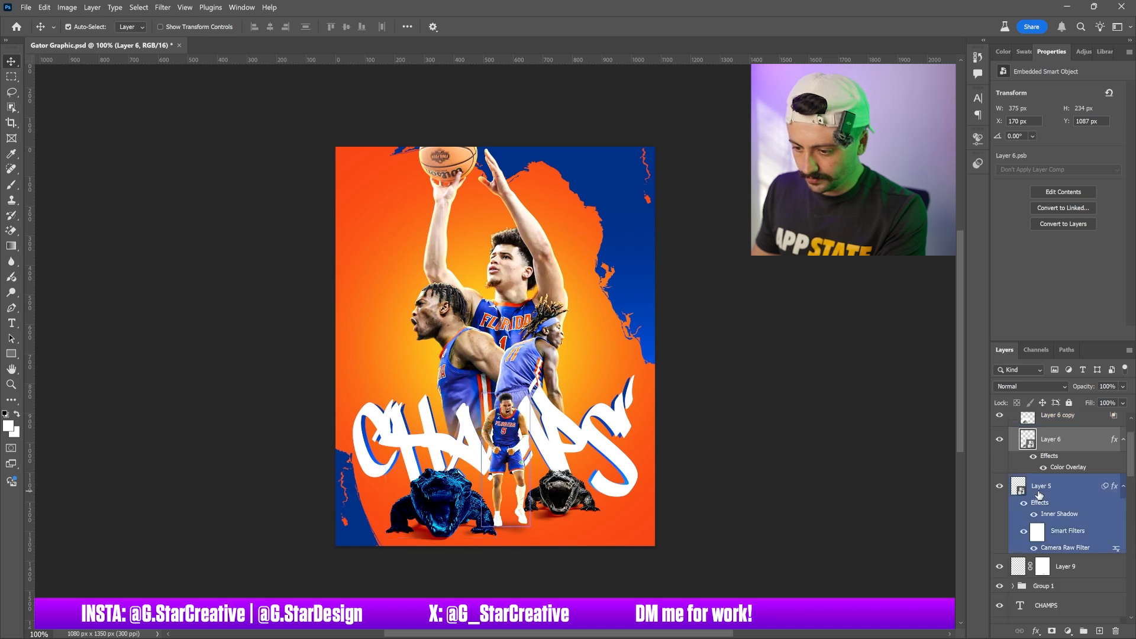
pyautogui.scroll(-1, 1042, 502)
pyautogui.click(1012, 562)
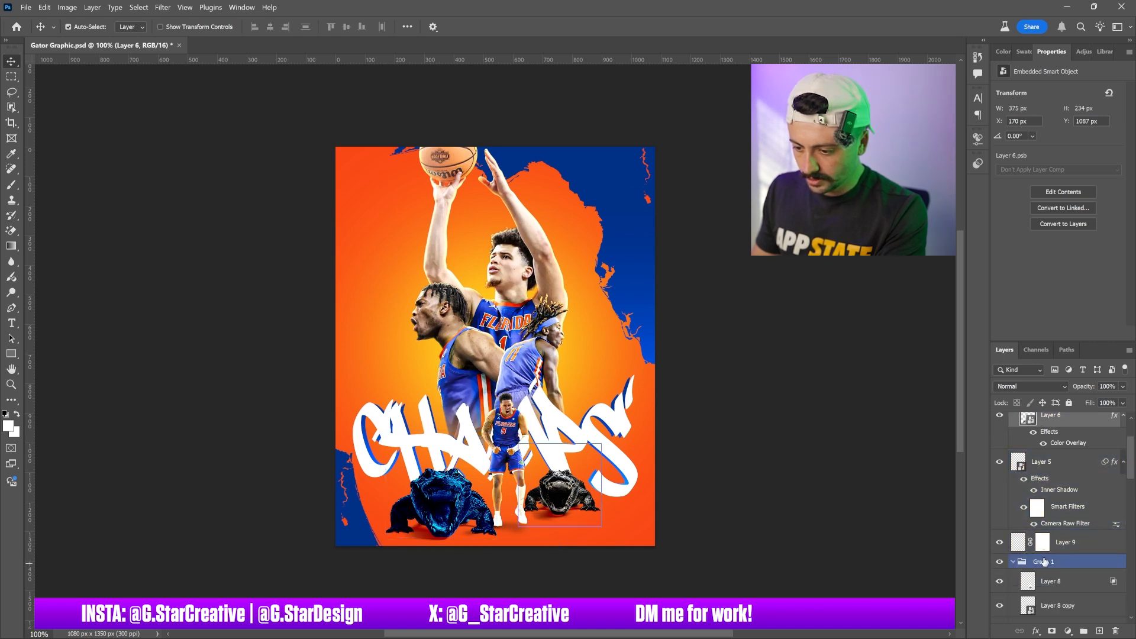
pyautogui.doubleClick(1093, 604)
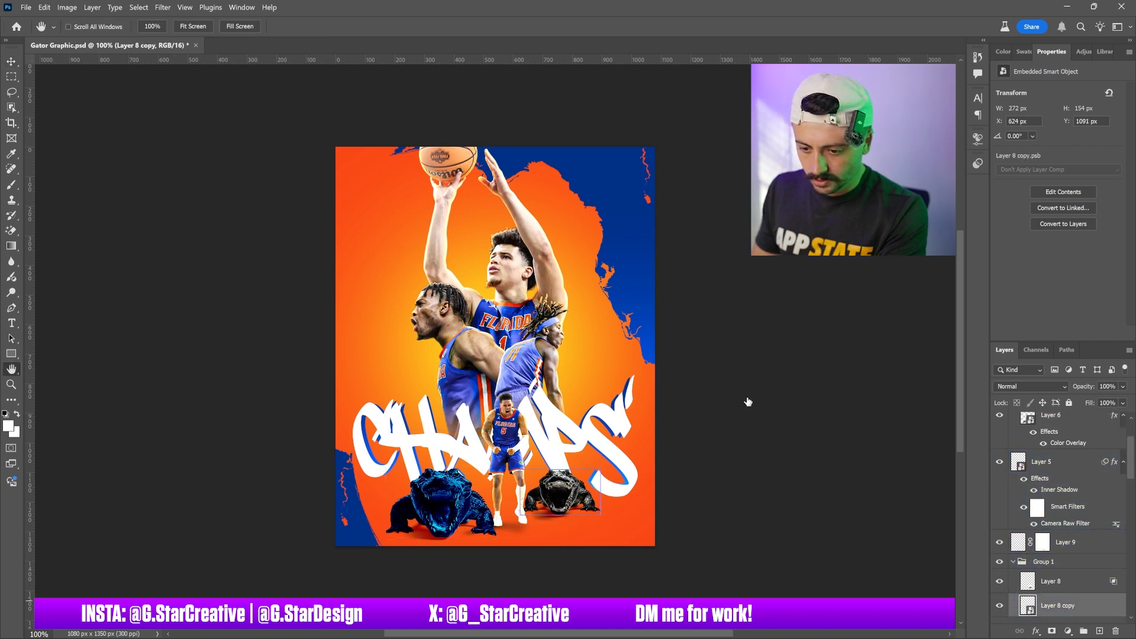
pyautogui.click(733, 419)
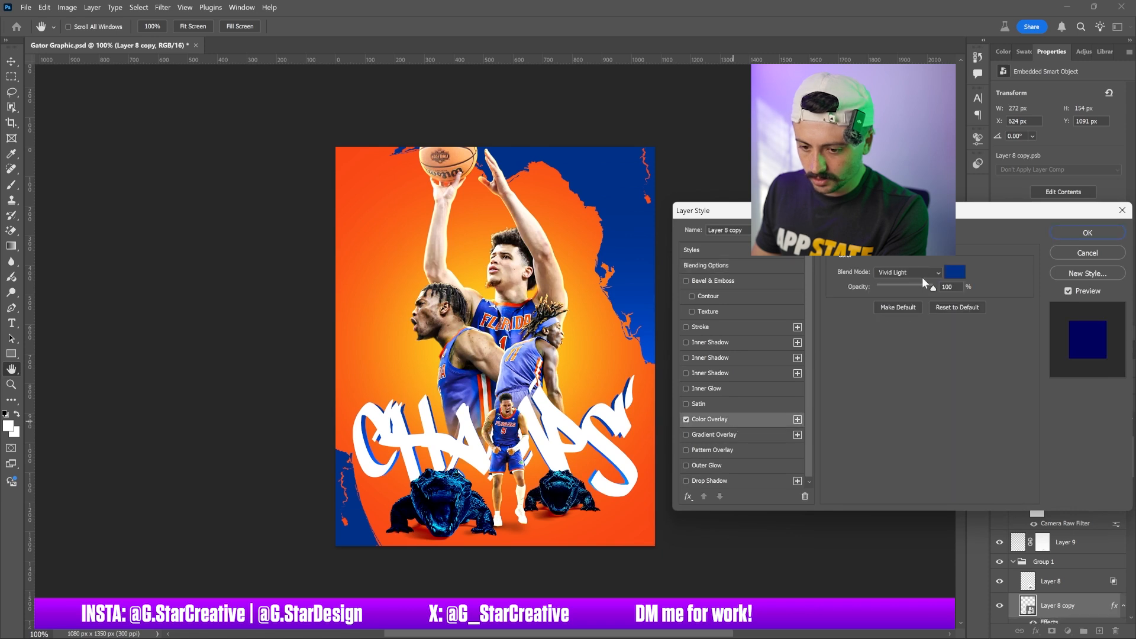
pyautogui.click(1084, 233)
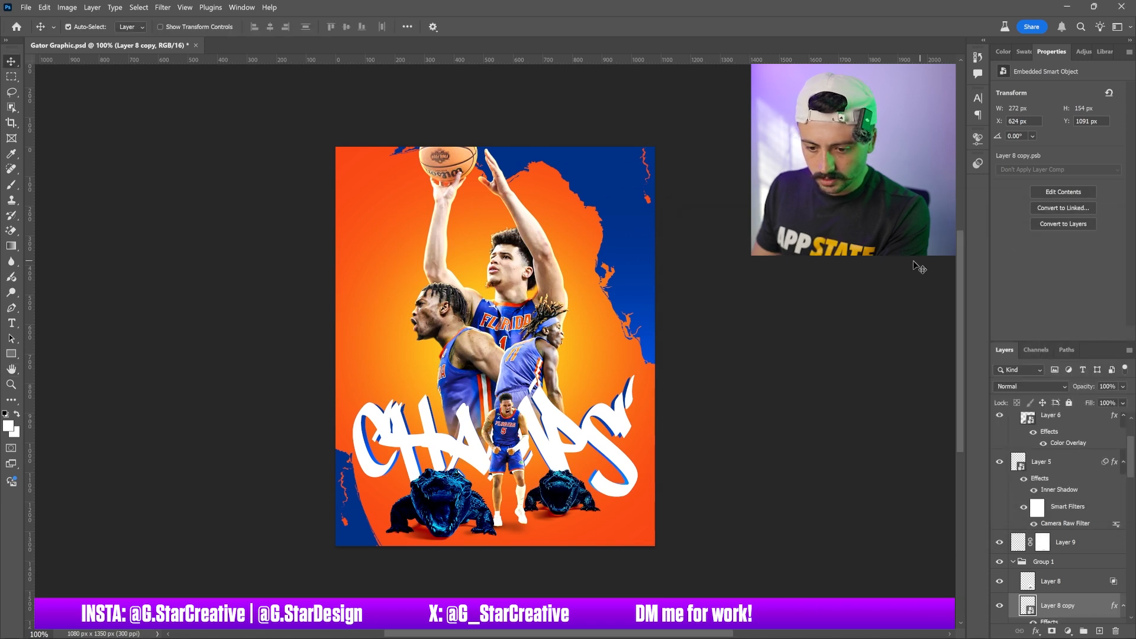
# Switch to the browser and search Pixabay for palm trees
pyautogui.click(673, 627)
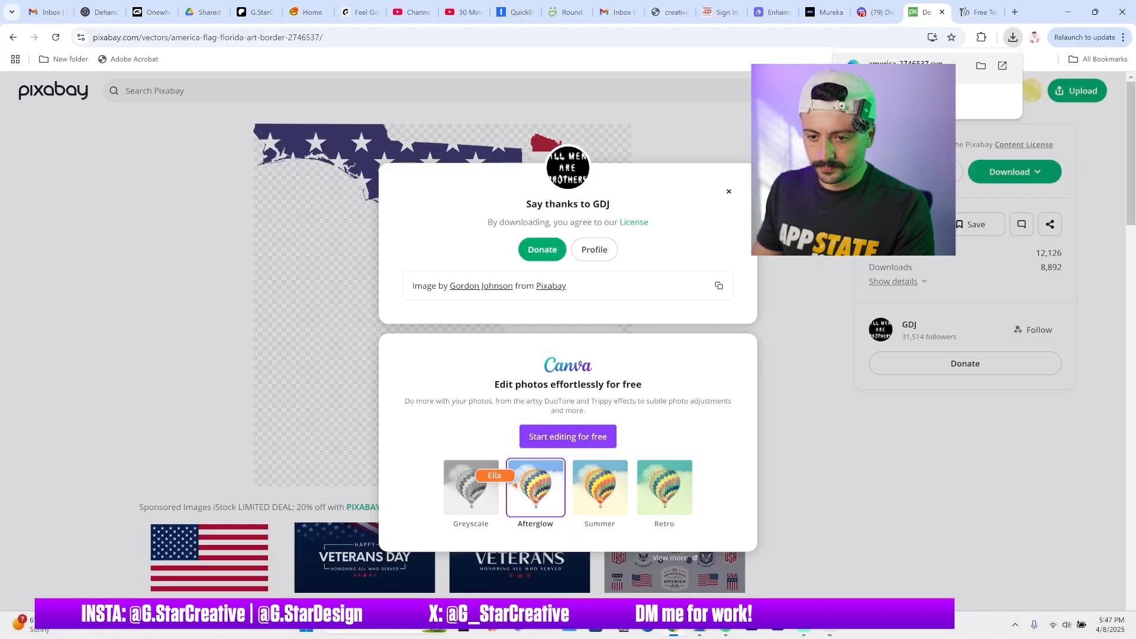
pyautogui.click(441, 93)
pyautogui.click(436, 95)
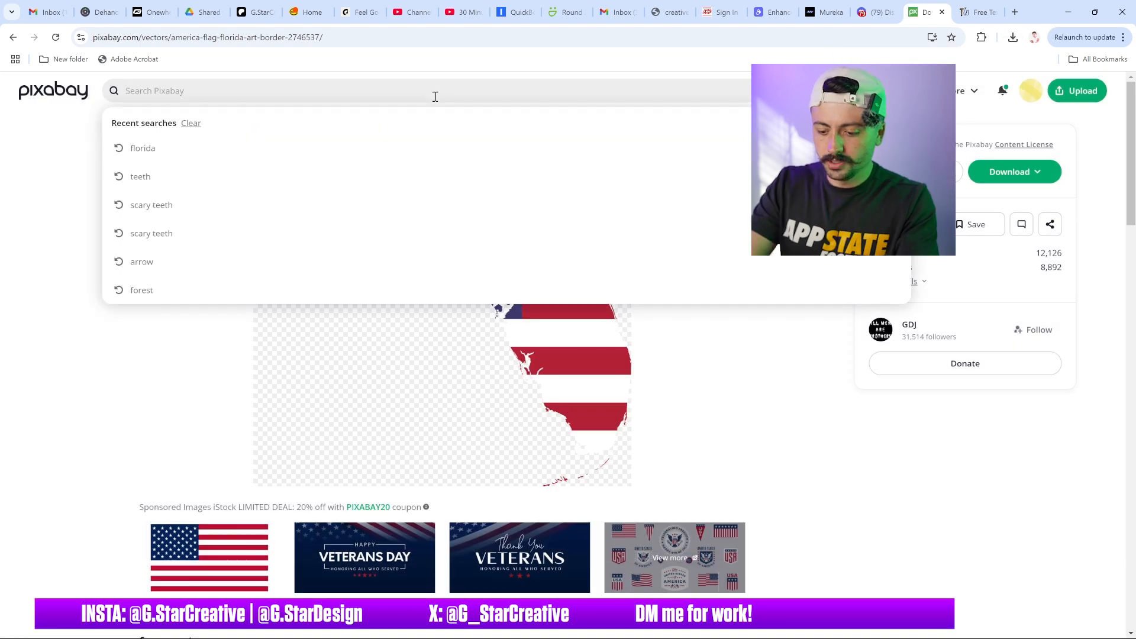
pyautogui.write('palm trees')
pyautogui.press('Return')
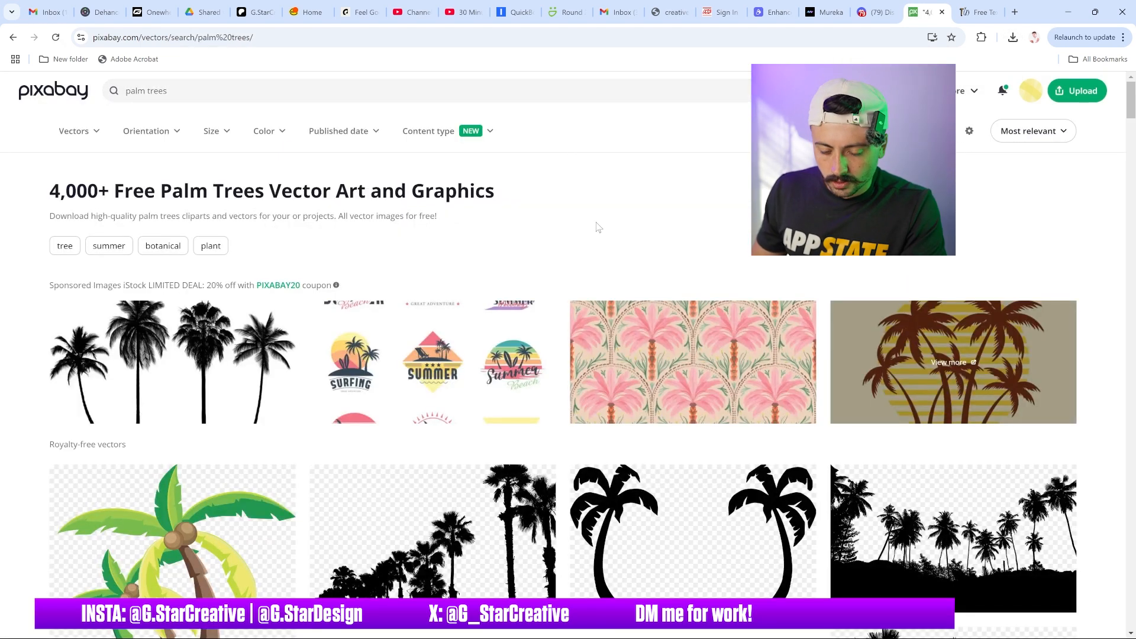
# Browse the palm tree results, switching to illustrations, to find an isolated palm tree image
pyautogui.scroll(-1, 596, 228)
pyautogui.scroll(-5, 603, 227)
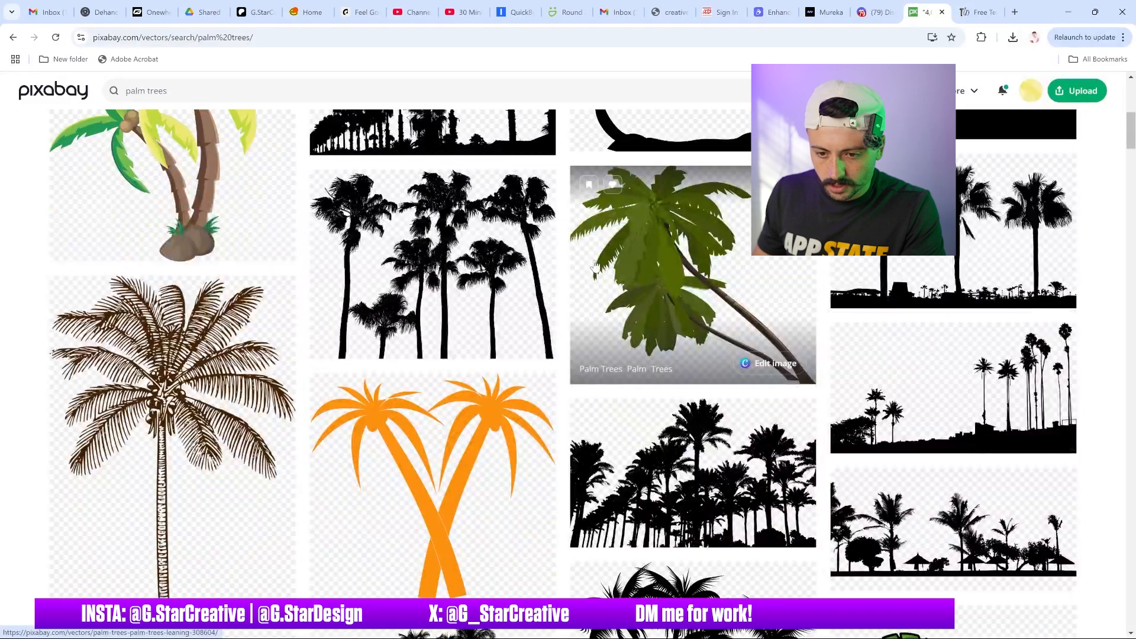
pyautogui.scroll(-10, 584, 269)
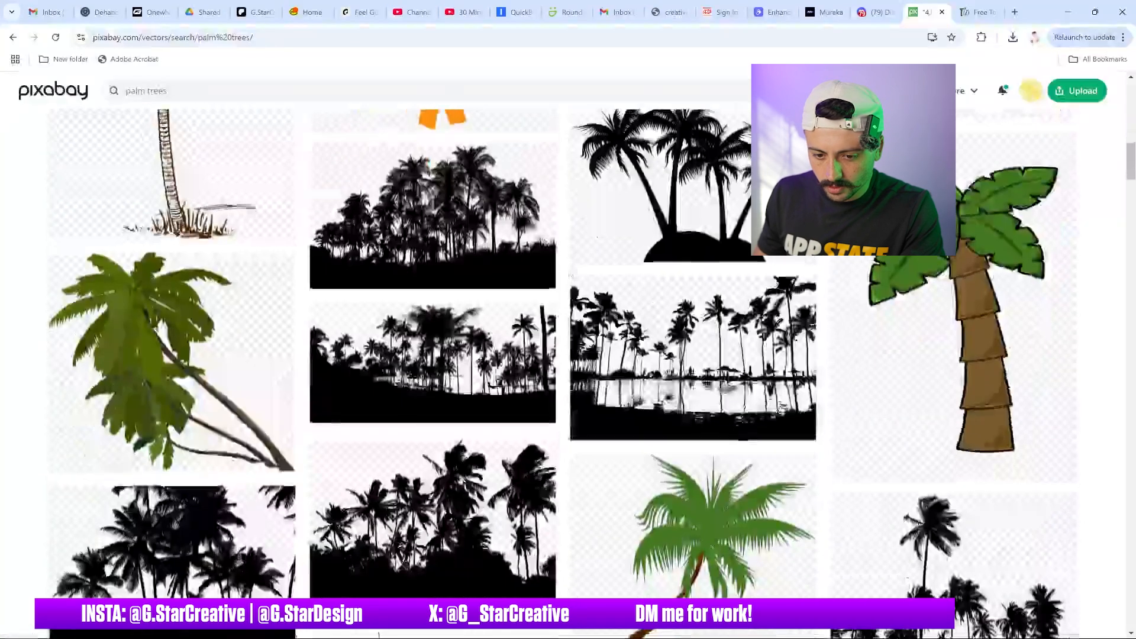
pyautogui.scroll(-8, 583, 266)
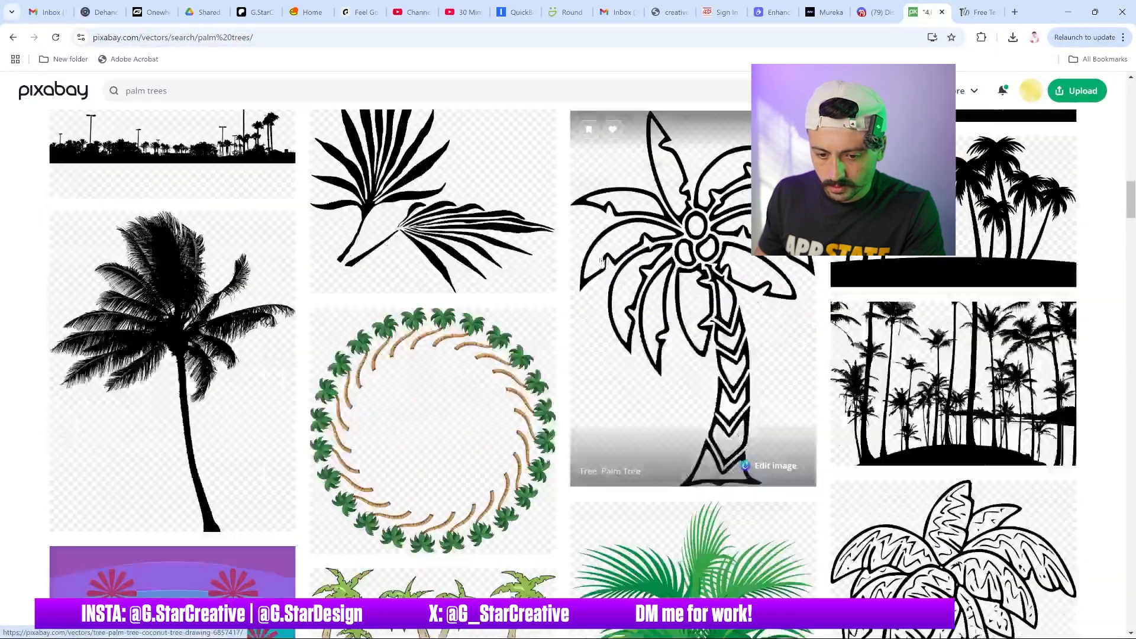
pyautogui.moveTo(877, 90)
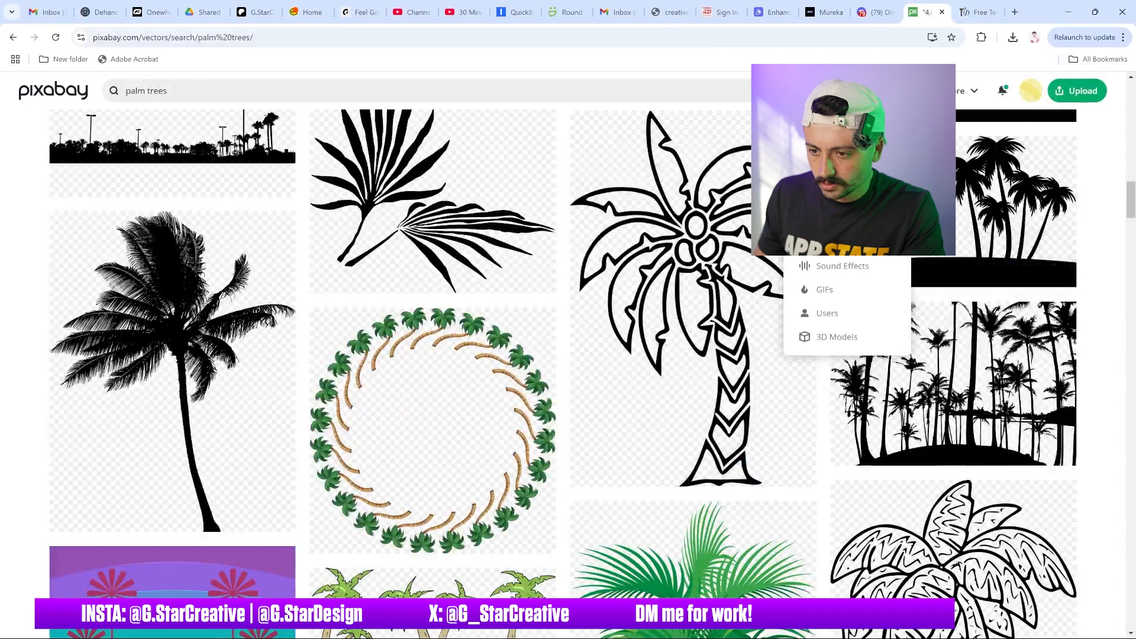
pyautogui.click(843, 171)
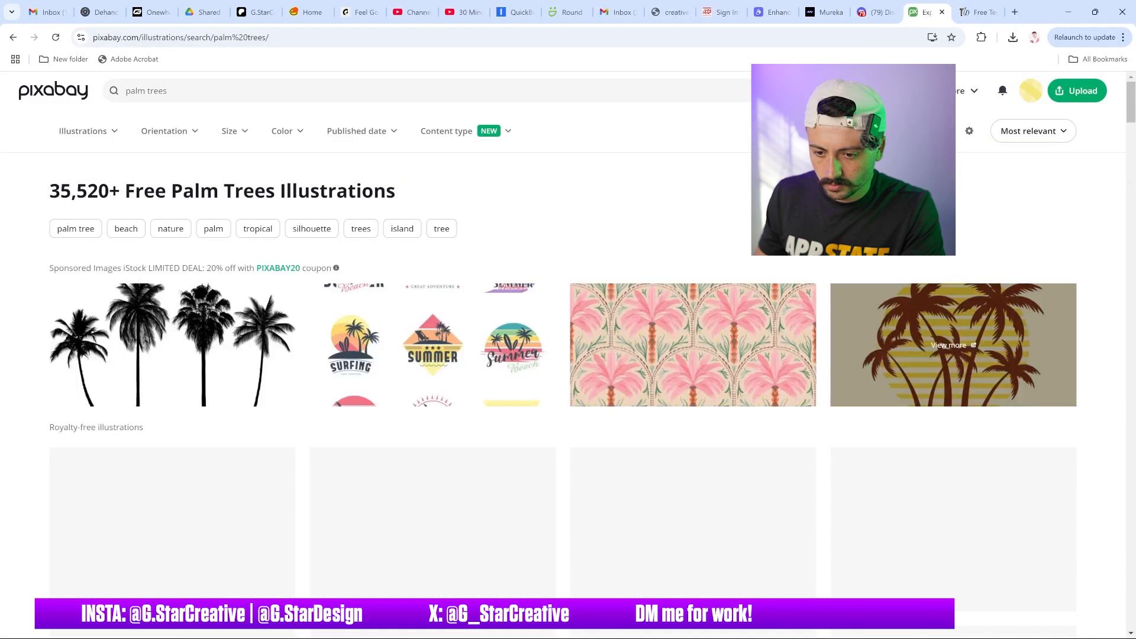
pyautogui.scroll(-6, 653, 244)
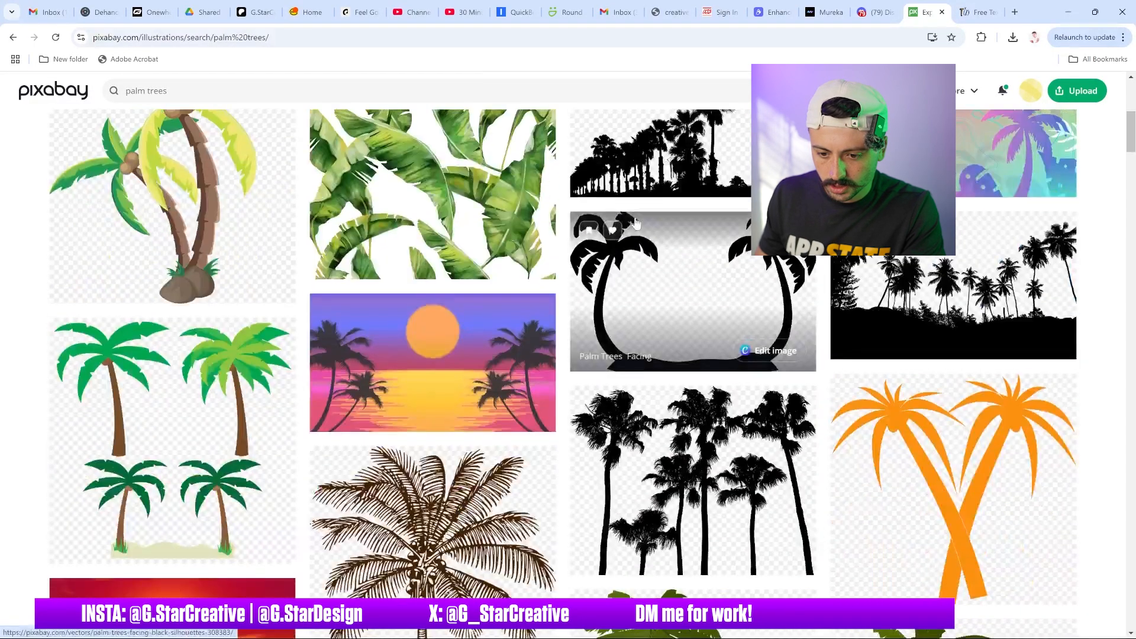
pyautogui.scroll(-3, 637, 222)
pyautogui.scroll(-7, 638, 218)
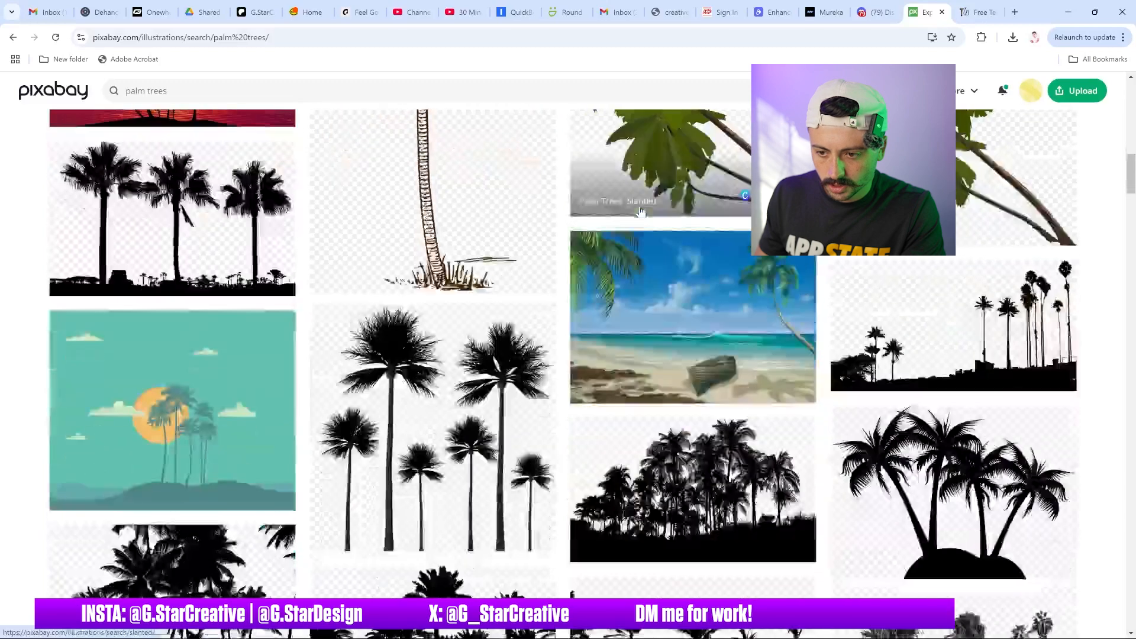
pyautogui.scroll(-7, 641, 211)
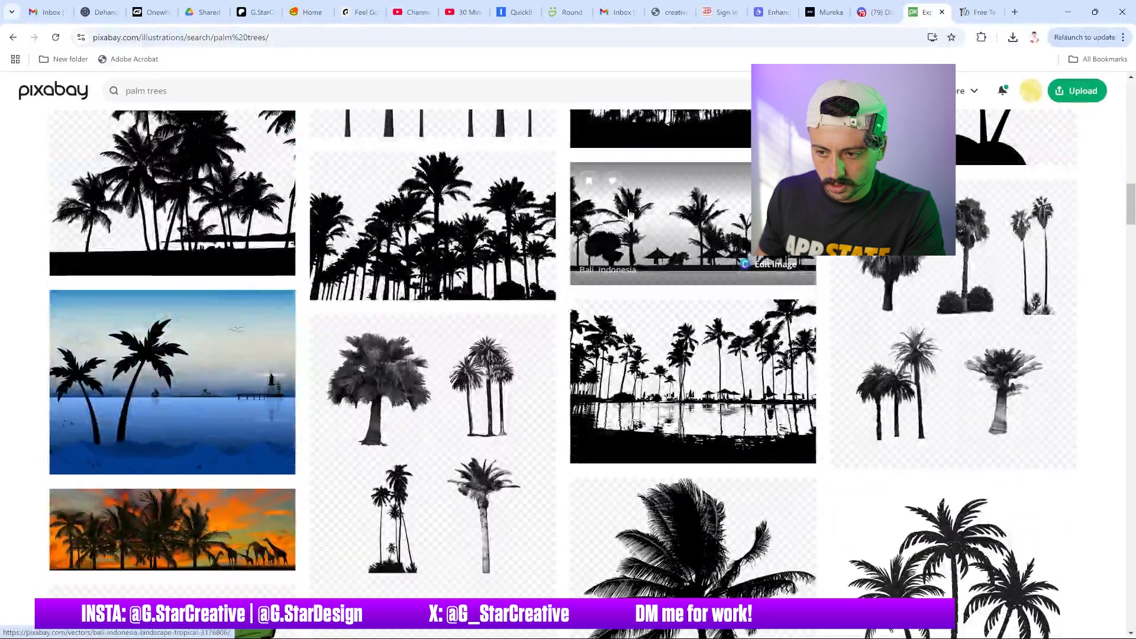
pyautogui.scroll(-3, 640, 208)
pyautogui.scroll(-3, 640, 207)
pyautogui.scroll(-5, 633, 208)
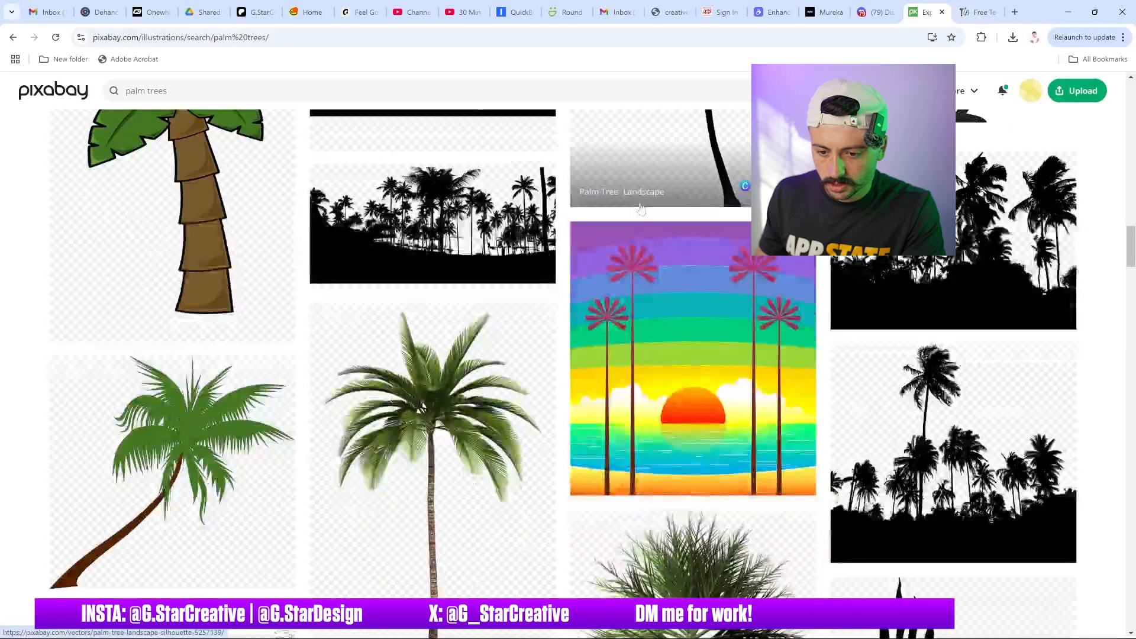
pyautogui.scroll(-3, 631, 207)
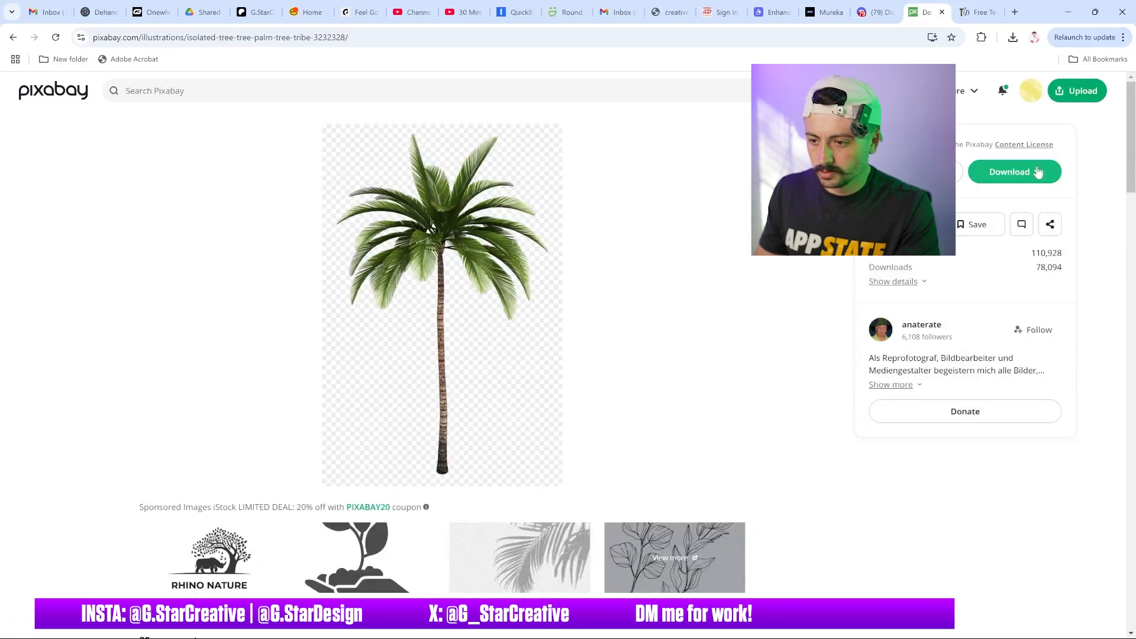
# Download the isolated palm tree illustration at the chosen size
pyautogui.click(1014, 172)
pyautogui.click(923, 289)
pyautogui.click(920, 319)
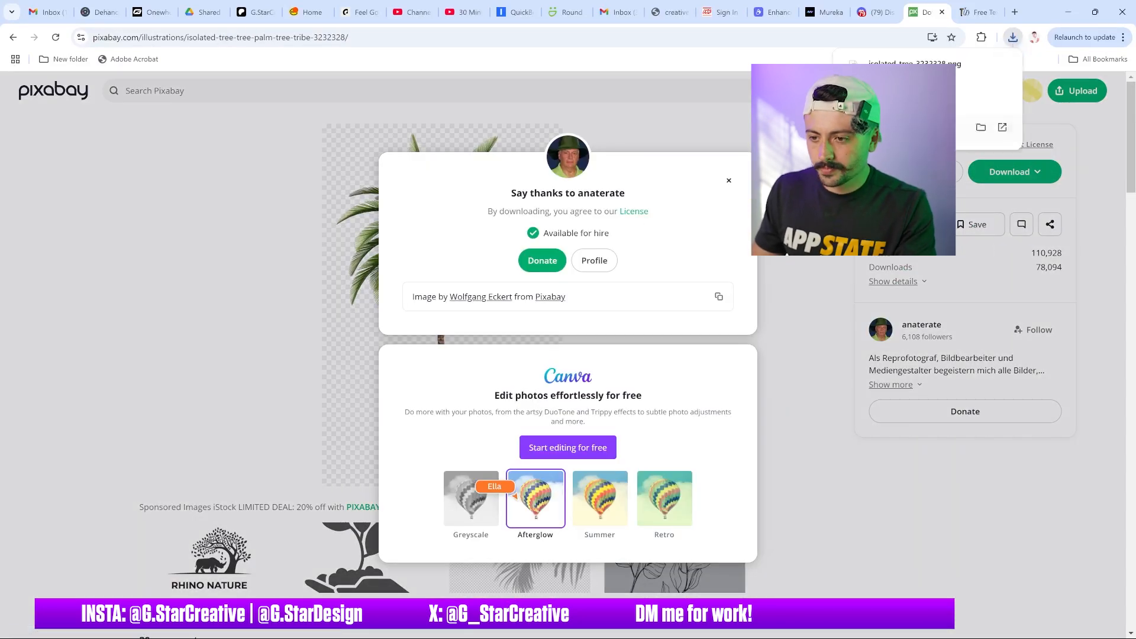
# Place the downloaded palm tree image into the graphic and position it behind the top player
pyautogui.moveTo(676, 636)
pyautogui.moveTo(804, 630); pyautogui.dragTo(533, 401)
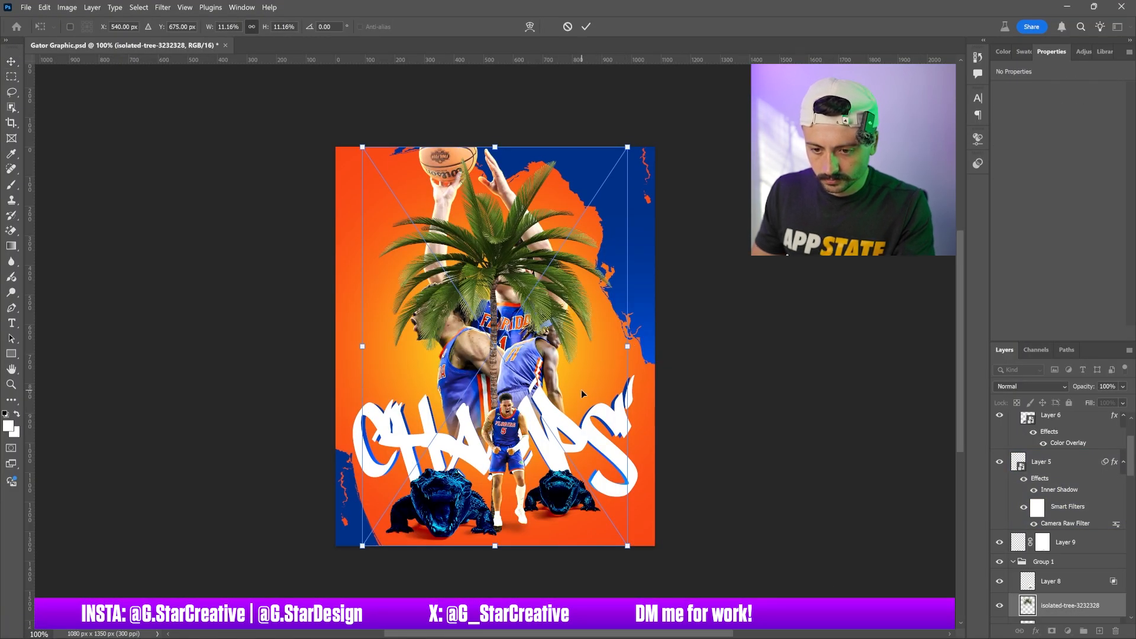
pyautogui.moveTo(581, 389); pyautogui.dragTo(585, 368)
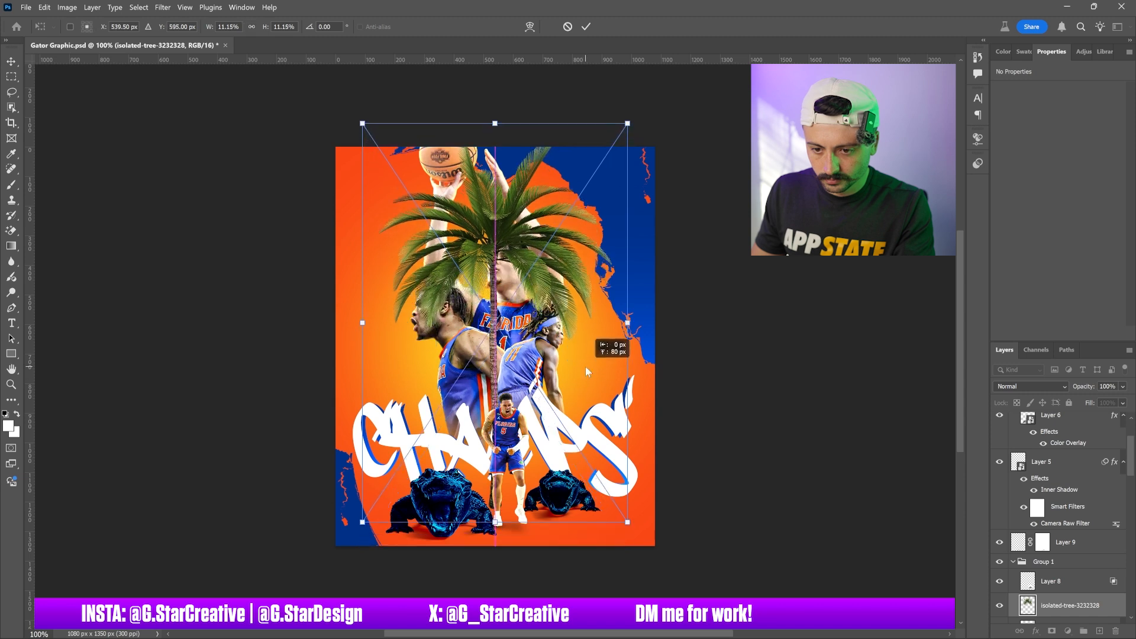
pyautogui.moveTo(670, 365); pyautogui.dragTo(684, 323)
pyautogui.hotkey('ctrl', 'z')
pyautogui.press('Return')
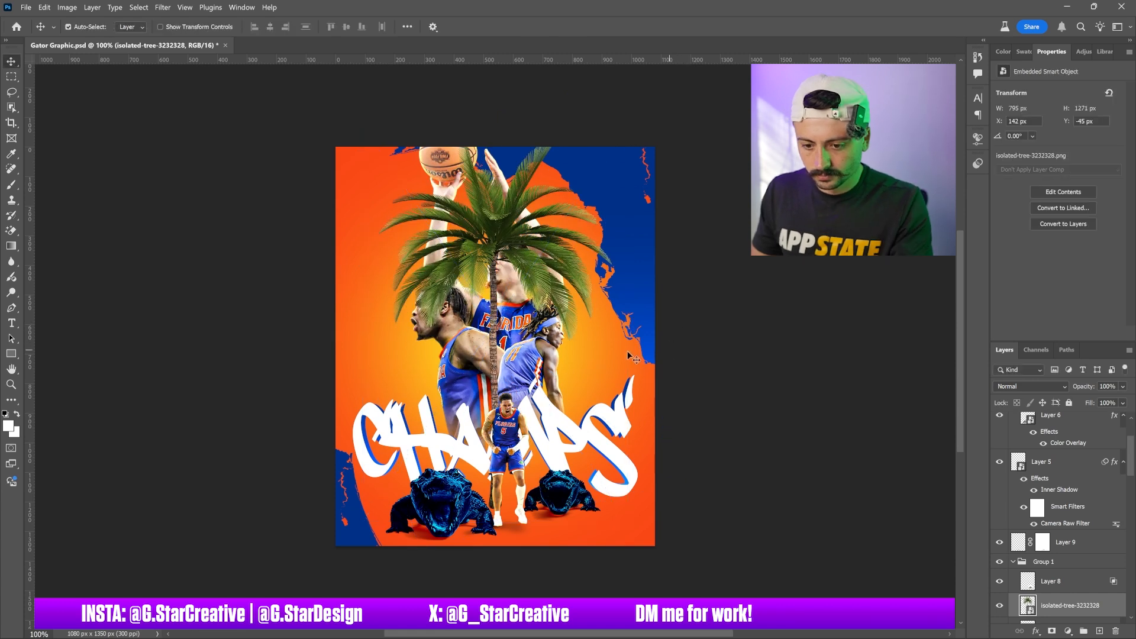
# Move the palm tree layer below the player layers and shift the tree slightly up and to the right
pyautogui.moveTo(573, 391)
pyautogui.mouseDown()
pyautogui.moveTo(572, 333)
pyautogui.moveTo(573, 372)
pyautogui.mouseUp()
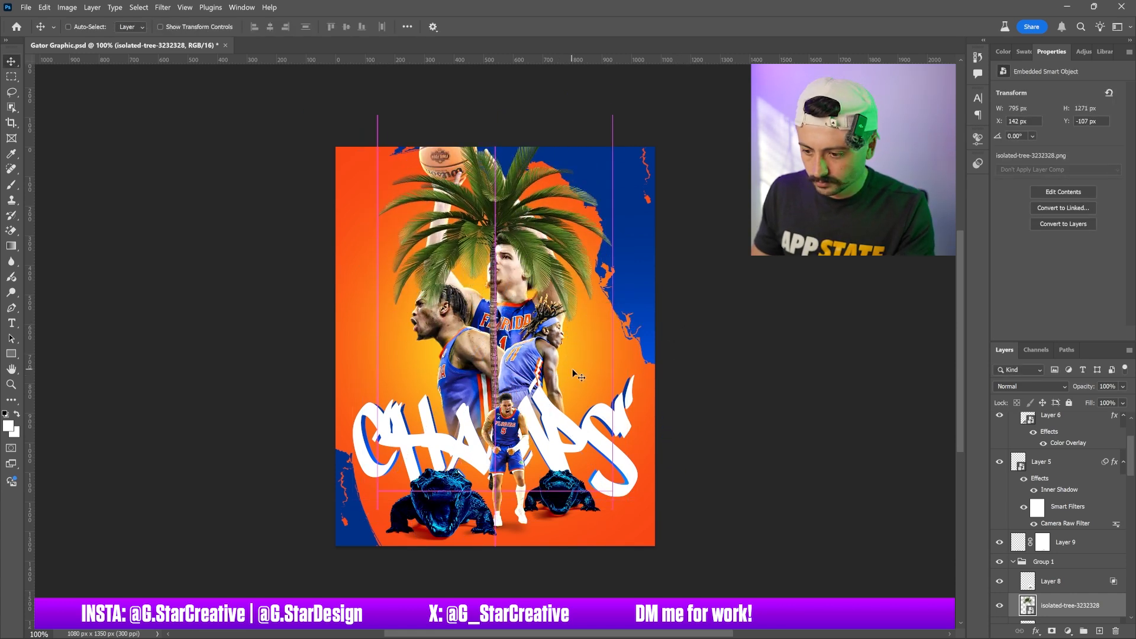
pyautogui.scroll(-2, 1080, 534)
pyautogui.moveTo(1062, 541)
pyautogui.mouseDown()
pyautogui.moveTo(1069, 636)
pyautogui.moveTo(1067, 543)
pyautogui.mouseUp()
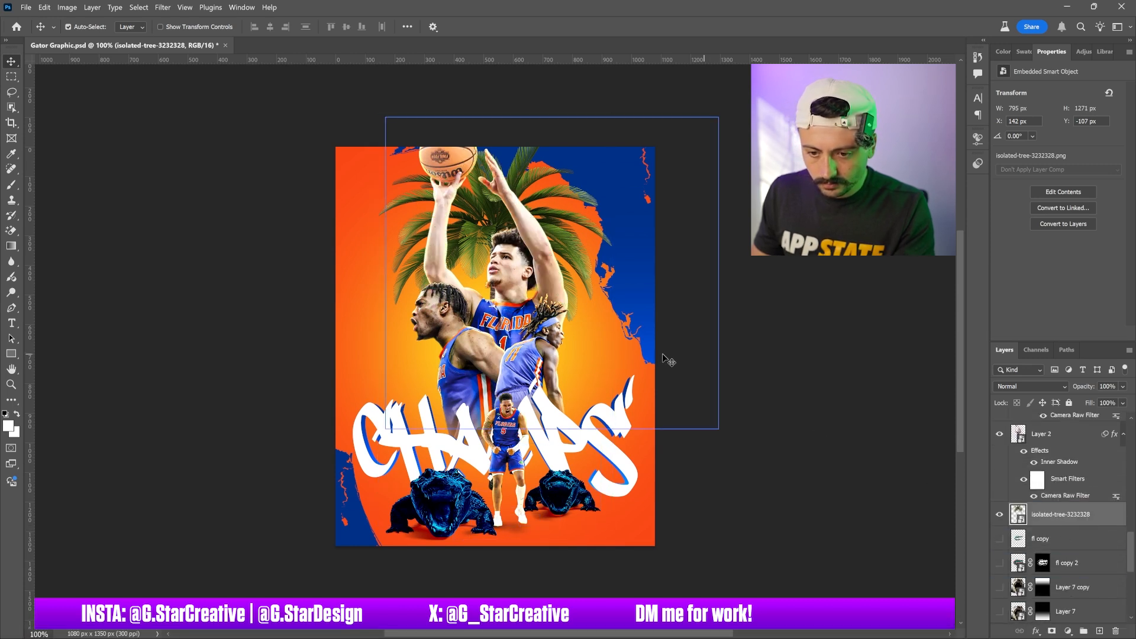
pyautogui.moveTo(574, 269); pyautogui.dragTo(594, 269)
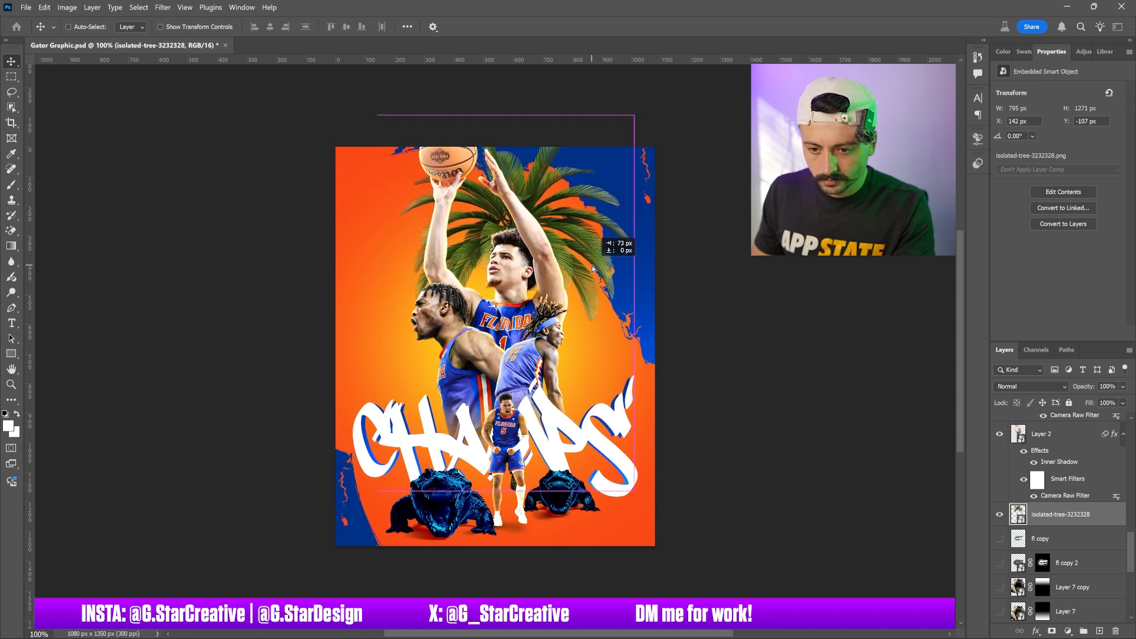
pyautogui.moveTo(593, 268); pyautogui.dragTo(590, 269)
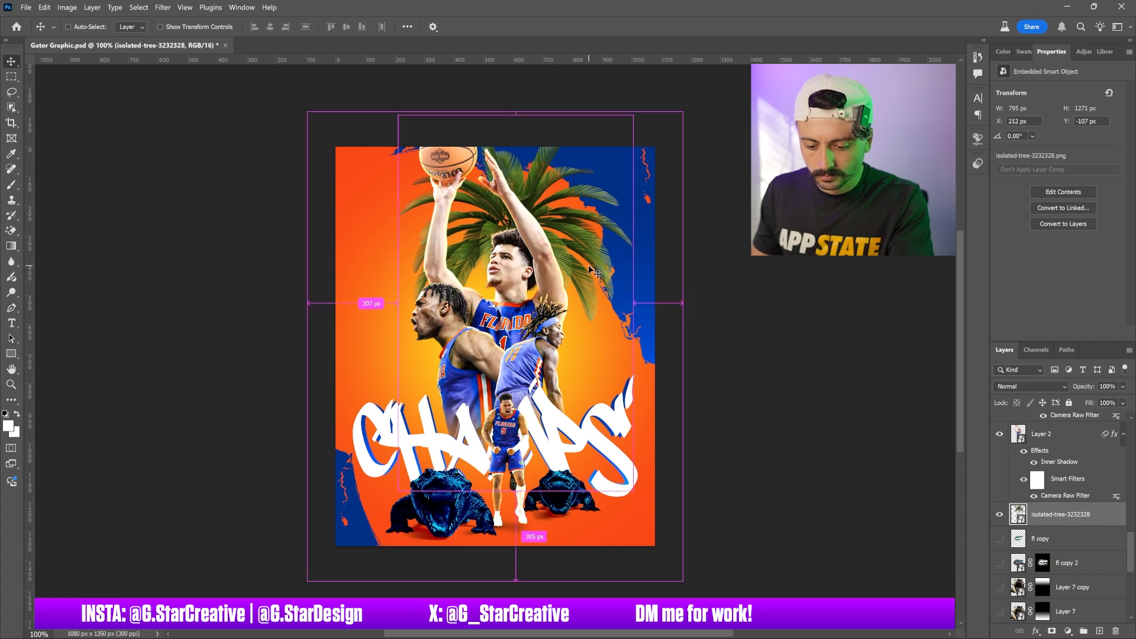
# Duplicate the palm tree layer and nudge the copy slightly left
pyautogui.hotkey('ctrl', 'j')
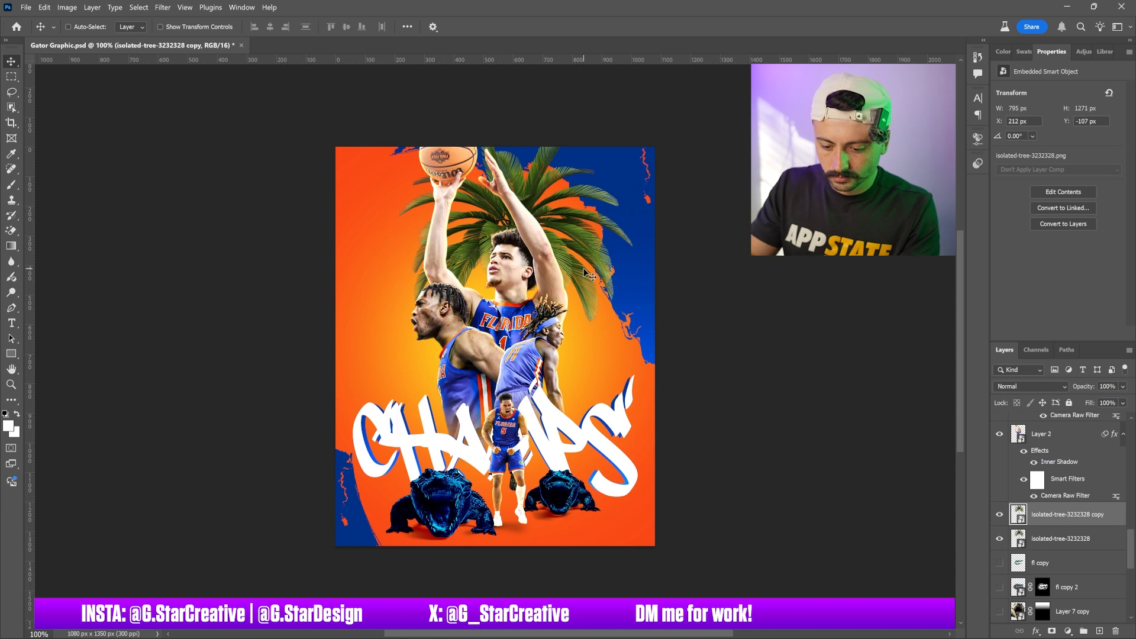
pyautogui.hotkey('ctrl', 't')
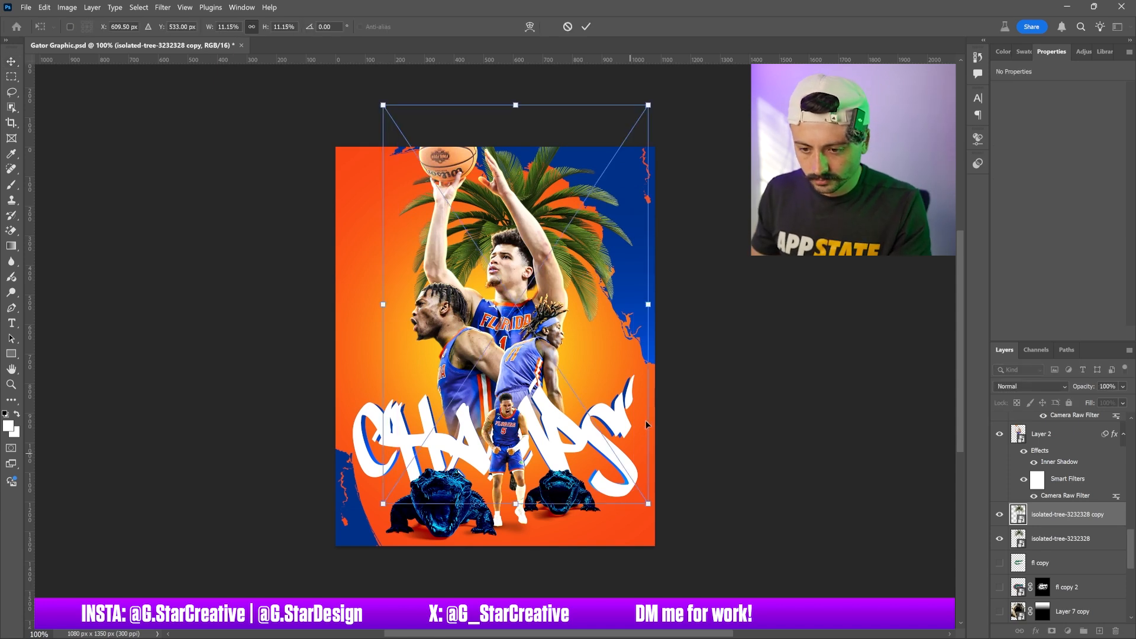
pyautogui.press('Return')
pyautogui.moveTo(576, 330)
pyautogui.mouseDown()
pyautogui.moveTo(599, 335)
pyautogui.moveTo(557, 329)
pyautogui.mouseUp()
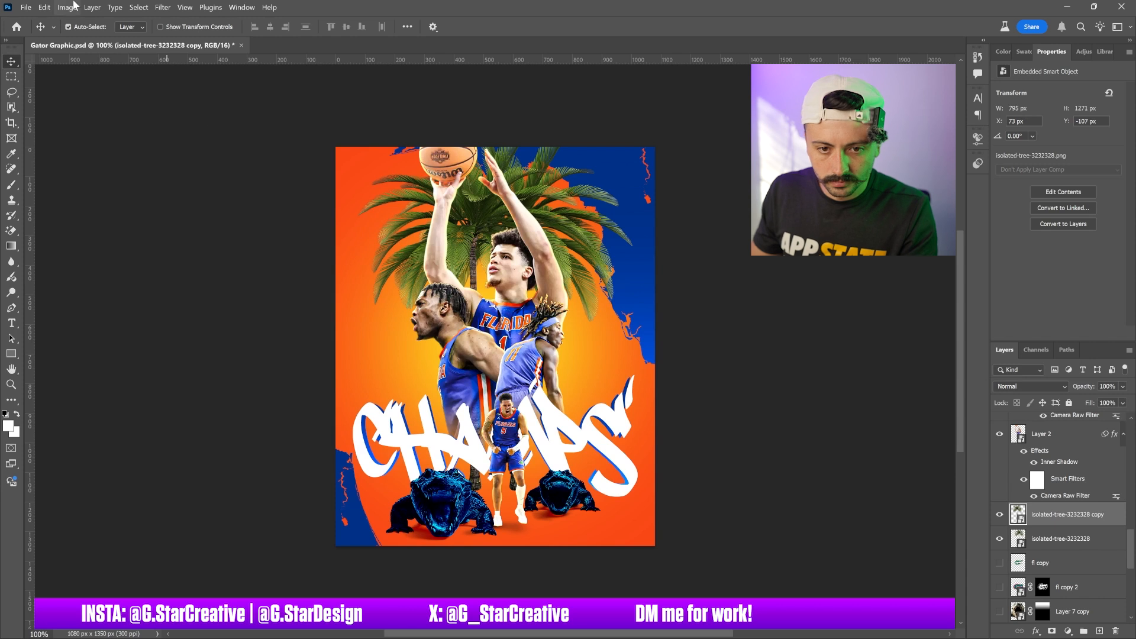
# Bend the copied palm tree's fronds toward the left with Puppet Warp
pyautogui.click(92, 7)
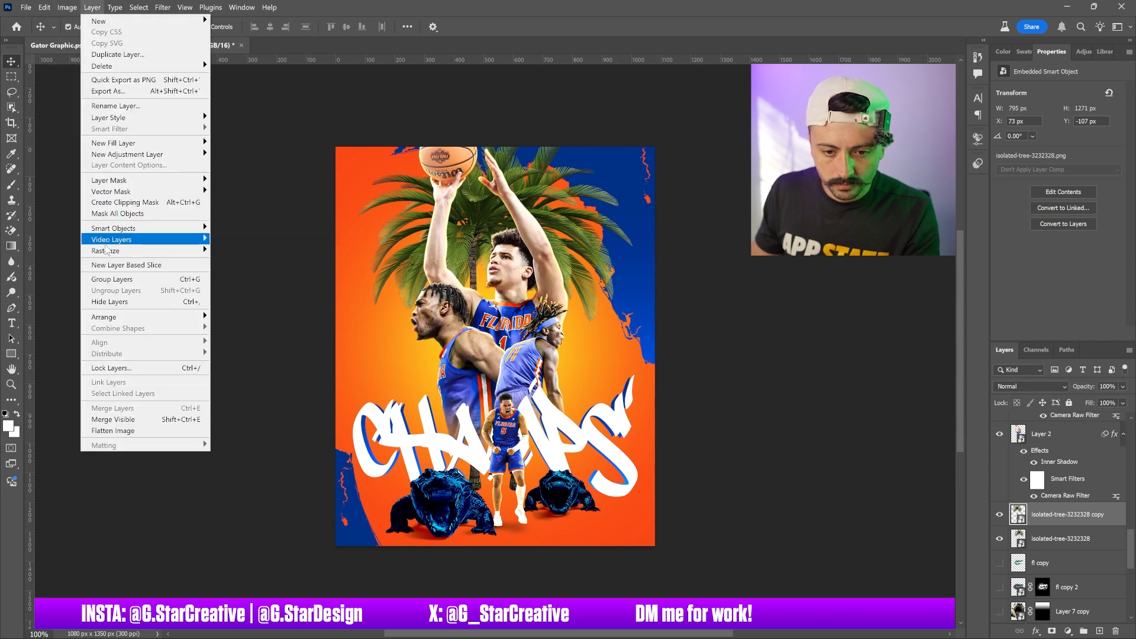
pyautogui.moveTo(107, 250)
pyautogui.moveTo(63, 6)
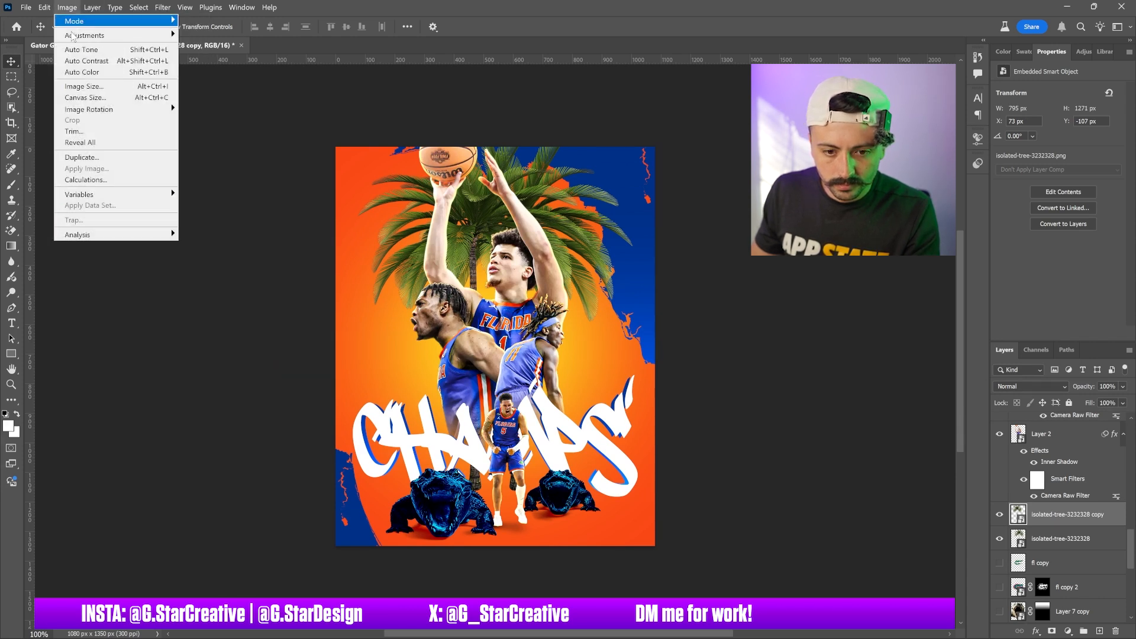
pyautogui.moveTo(111, 295)
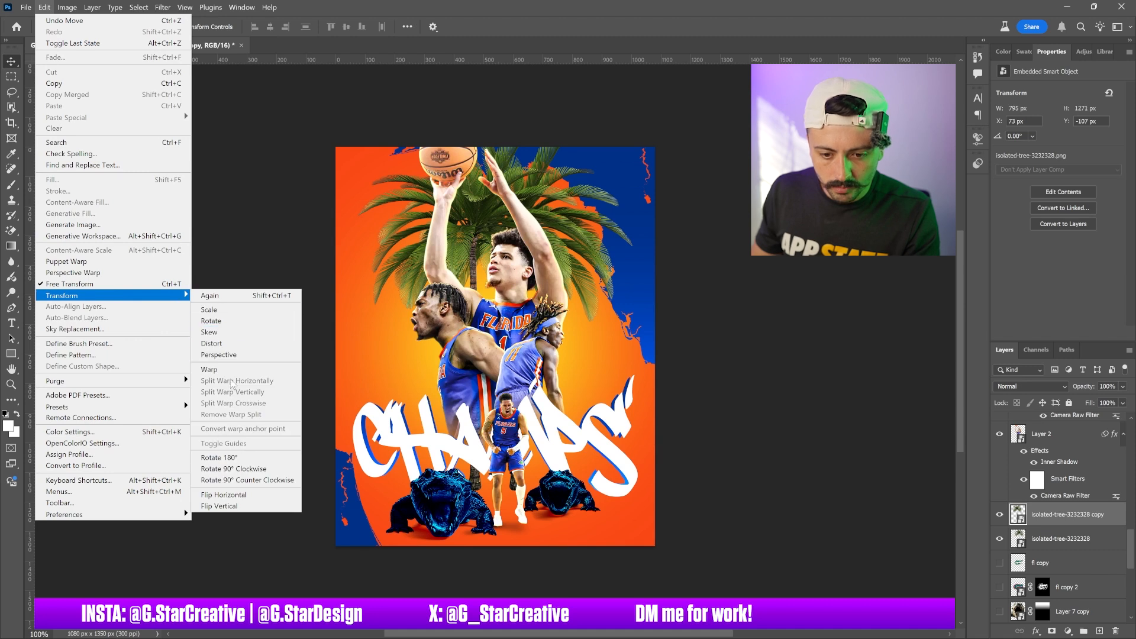
pyautogui.click(117, 262)
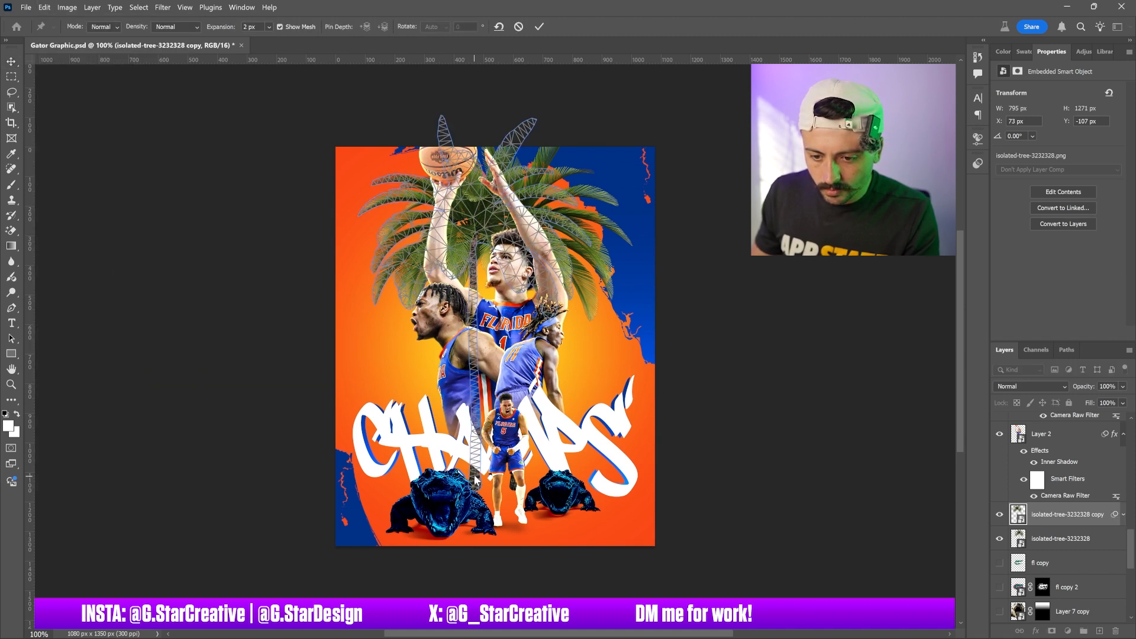
pyautogui.moveTo(477, 231); pyautogui.dragTo(415, 254)
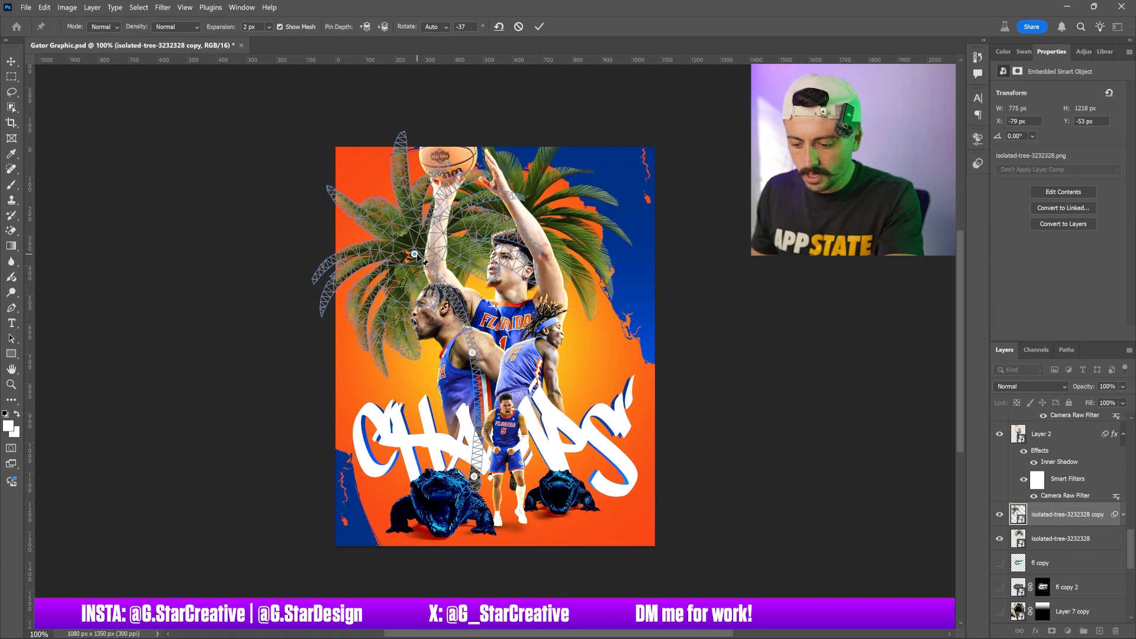
pyautogui.press('Return')
# Scale the copied palm tree down and rotate it about -7.26°
pyautogui.hotkey('ctrl', 't')
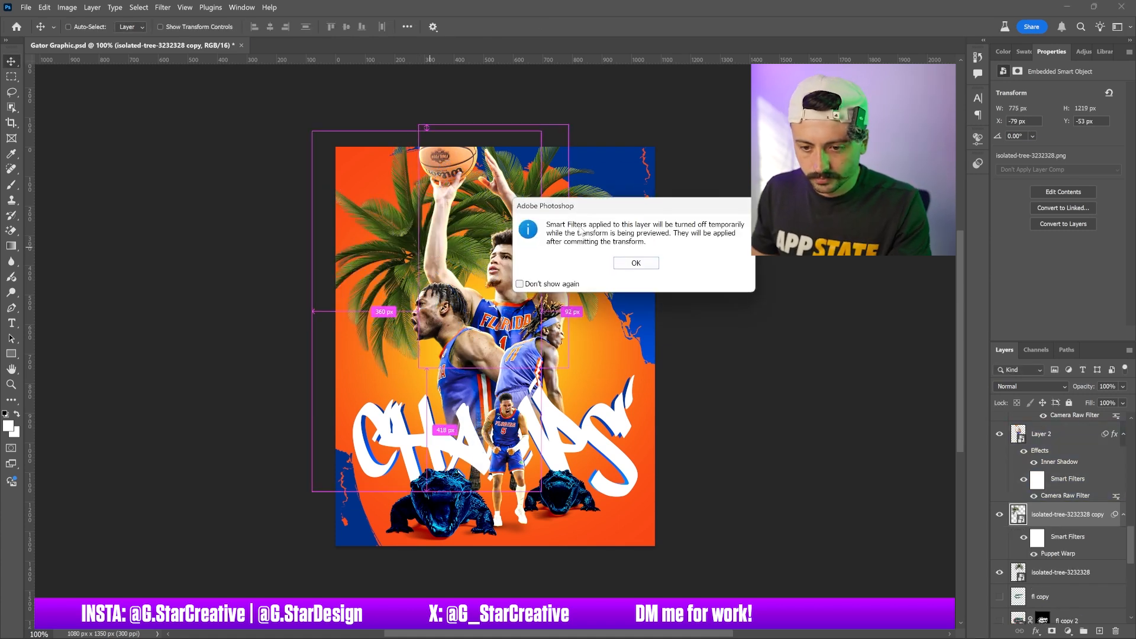
pyautogui.press('Return')
pyautogui.moveTo(606, 104); pyautogui.dragTo(507, 226)
pyautogui.press('Return')
pyautogui.hotkey('ctrl', 't')
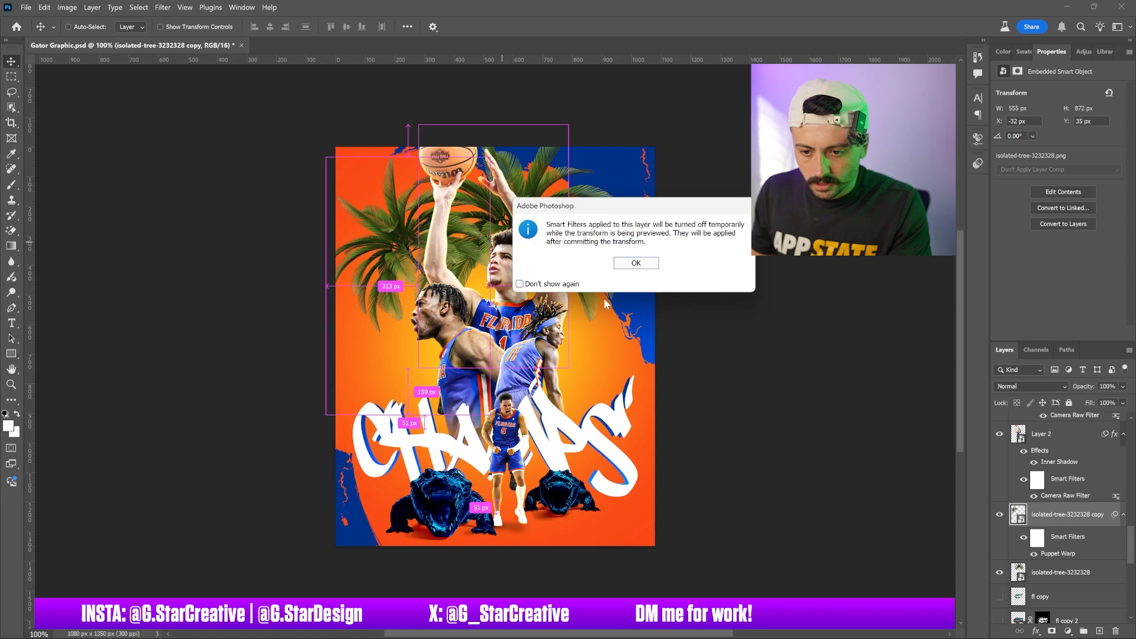
pyautogui.click(632, 264)
pyautogui.moveTo(664, 246); pyautogui.dragTo(638, 263)
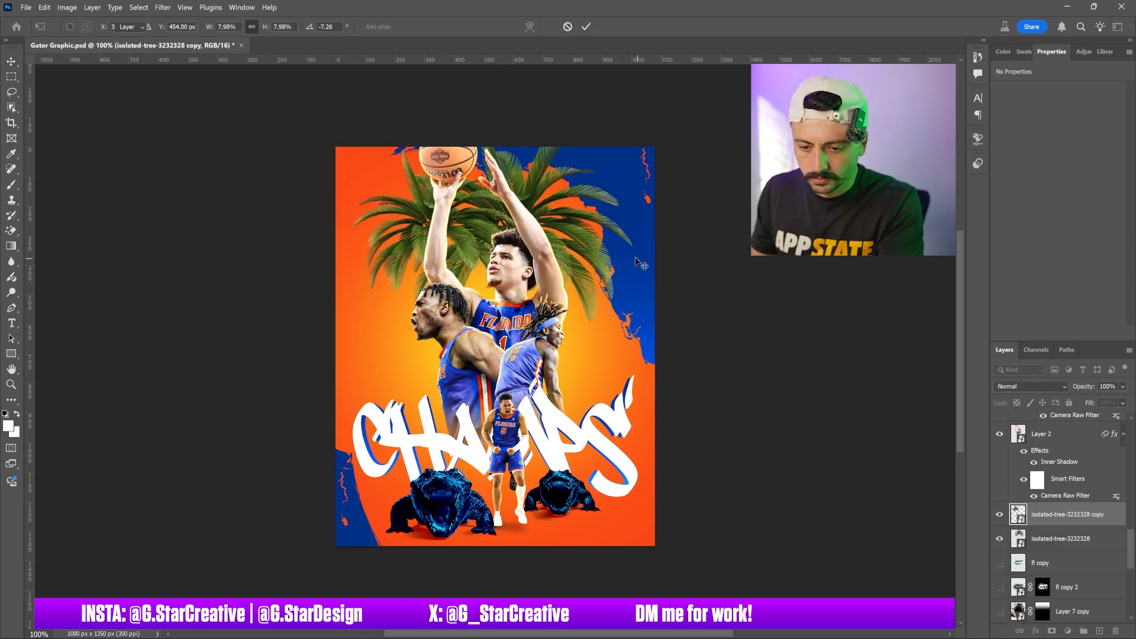
pyautogui.press('Return')
# Move the smaller palm tree down to the left of the players, above the CHAMPS title
pyautogui.moveTo(580, 287); pyautogui.dragTo(581, 374)
pyautogui.moveTo(580, 374)
pyautogui.mouseDown()
pyautogui.moveTo(615, 371)
pyautogui.moveTo(590, 331)
pyautogui.moveTo(588, 289)
pyautogui.moveTo(582, 377)
pyautogui.mouseUp()
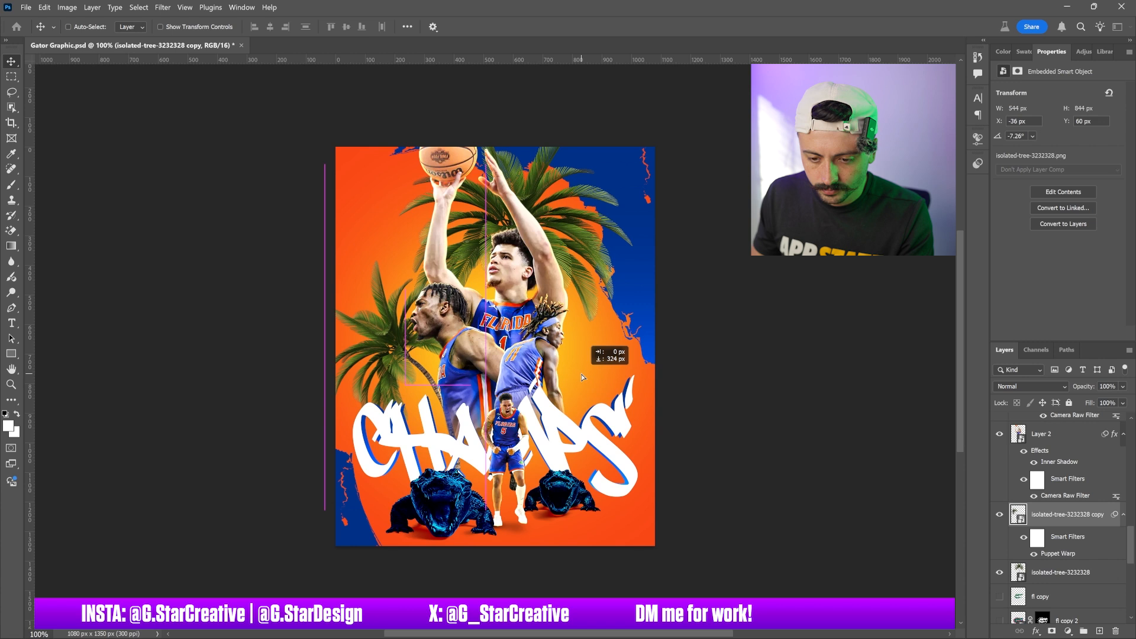
pyautogui.moveTo(582, 377); pyautogui.dragTo(573, 368)
pyautogui.press('ctrl')
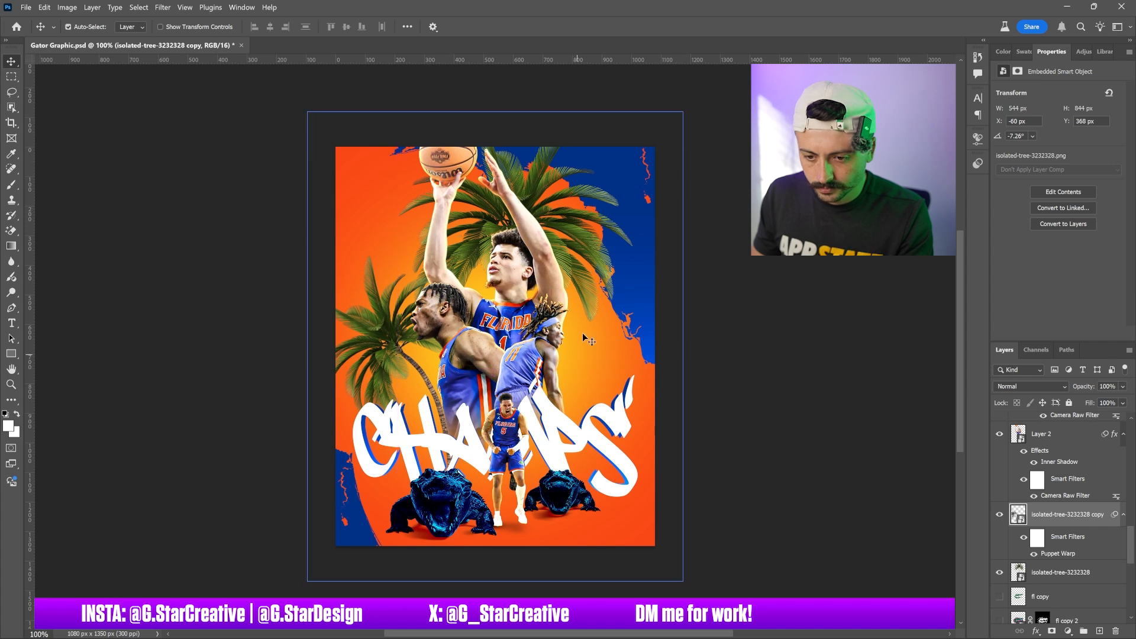
# Apply a Vivid Light blue Color Overlay at 100% opacity to the original palm tree layer
pyautogui.keyDown('ctrl'); pyautogui.click(593, 242); pyautogui.keyUp('ctrl')
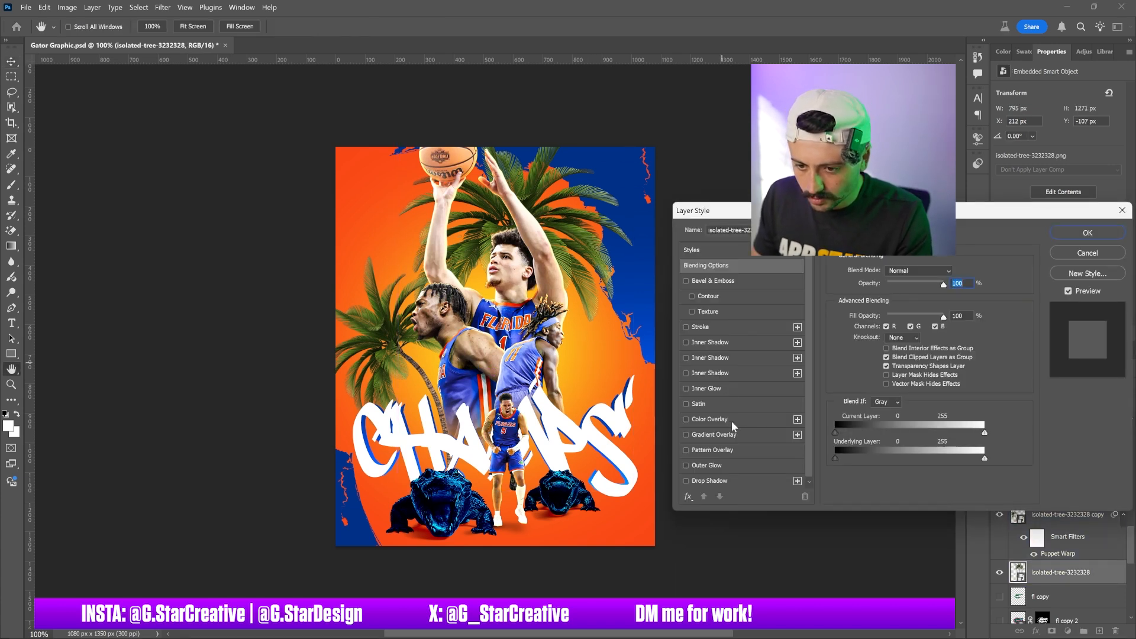
pyautogui.click(732, 421)
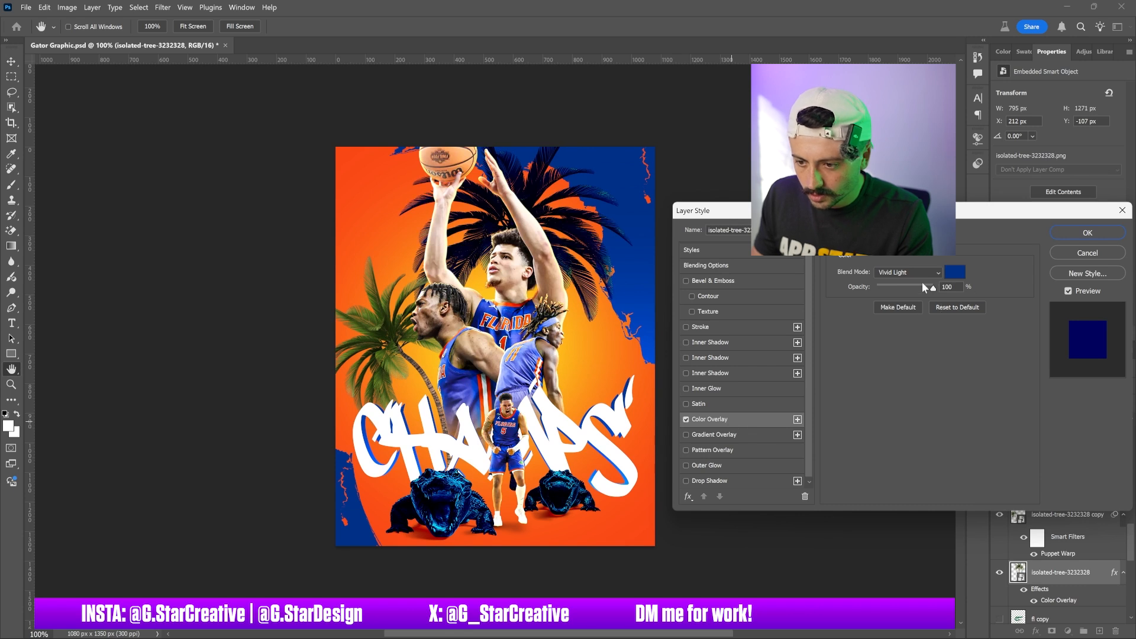
pyautogui.moveTo(916, 286); pyautogui.dragTo(1010, 306)
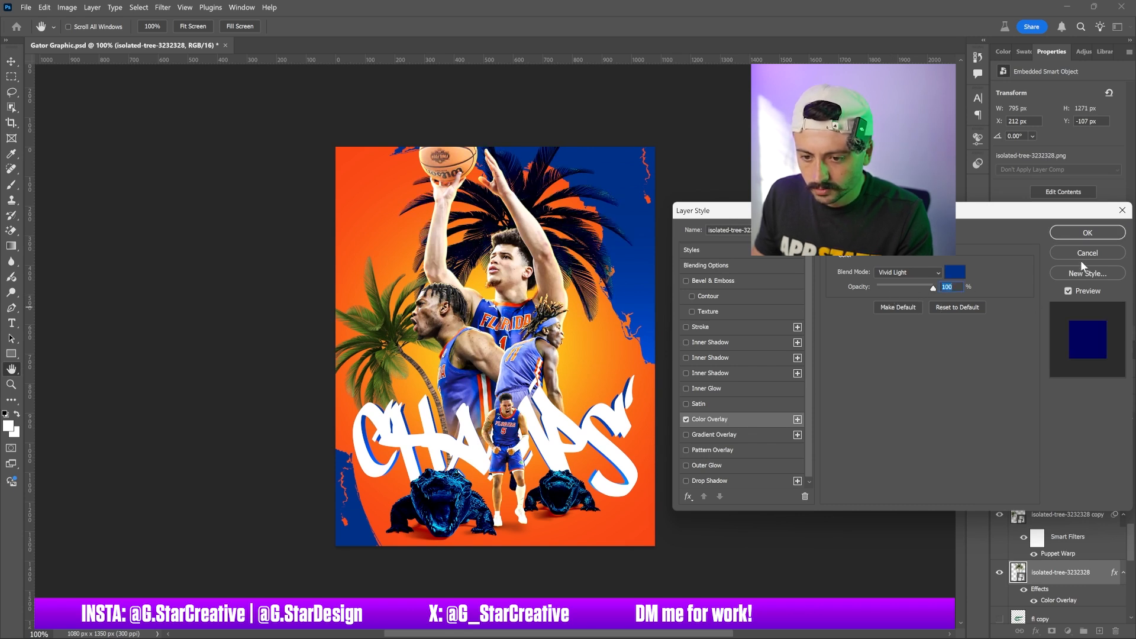
pyautogui.click(1077, 233)
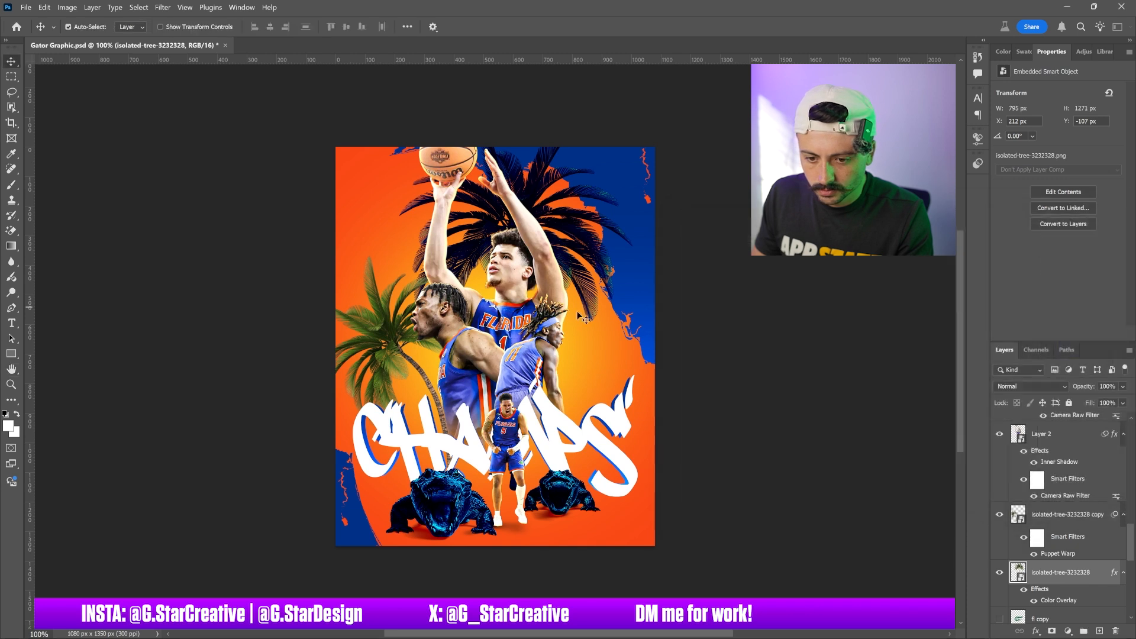
# Add a blue Color Overlay at 100% opacity to the copied palm tree, trying blend modes and settling on Soft Light
pyautogui.click(411, 333)
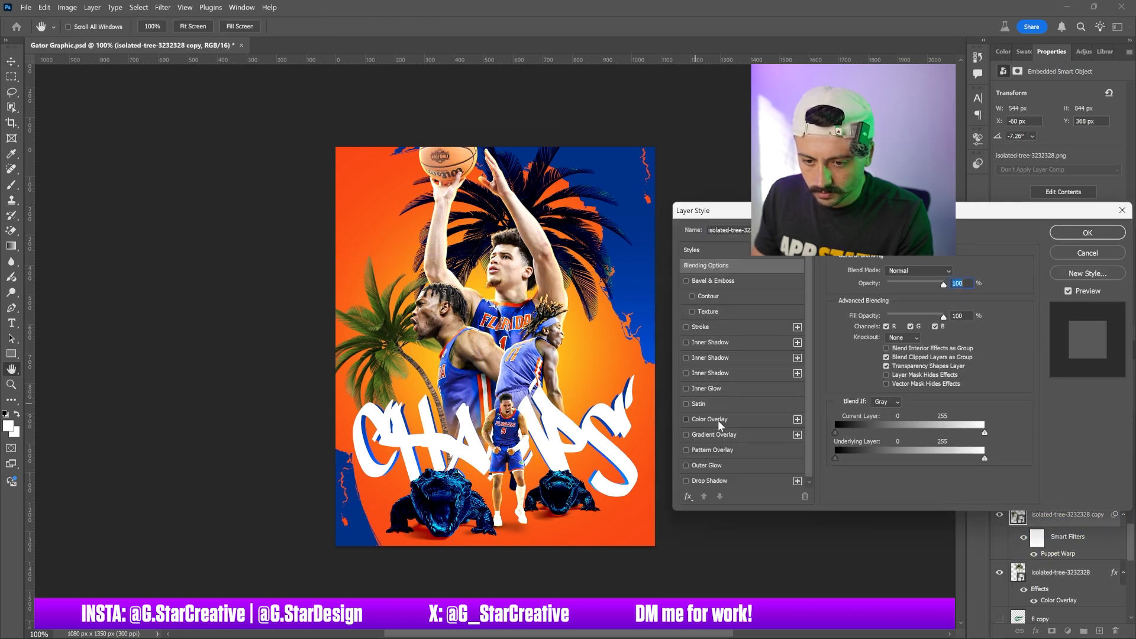
pyautogui.click(718, 420)
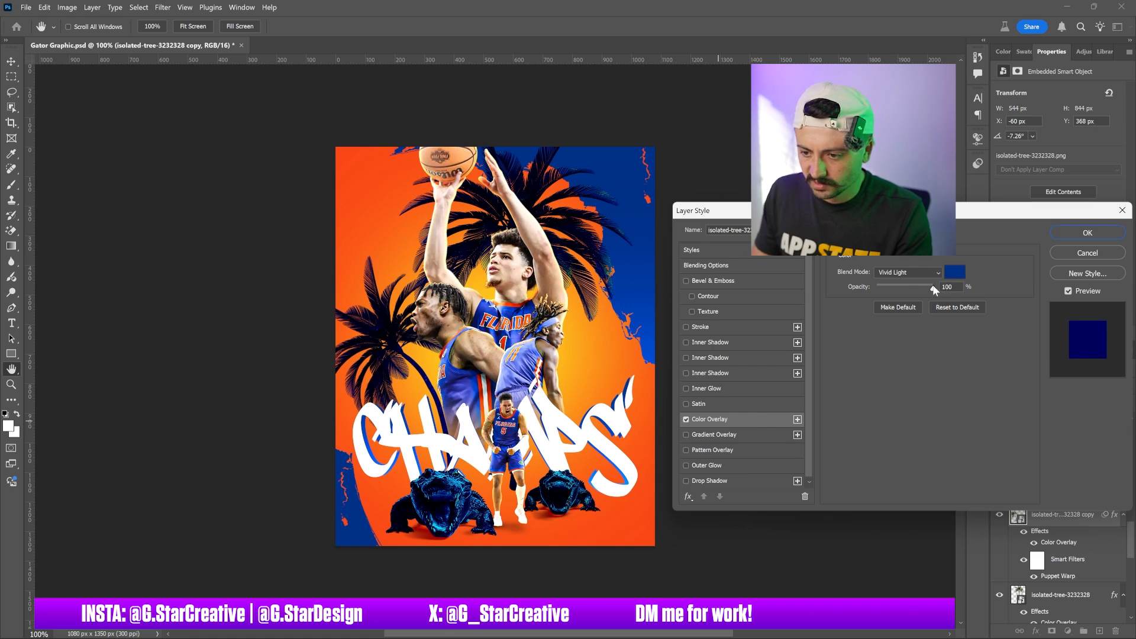
pyautogui.click(906, 273)
pyautogui.click(896, 285)
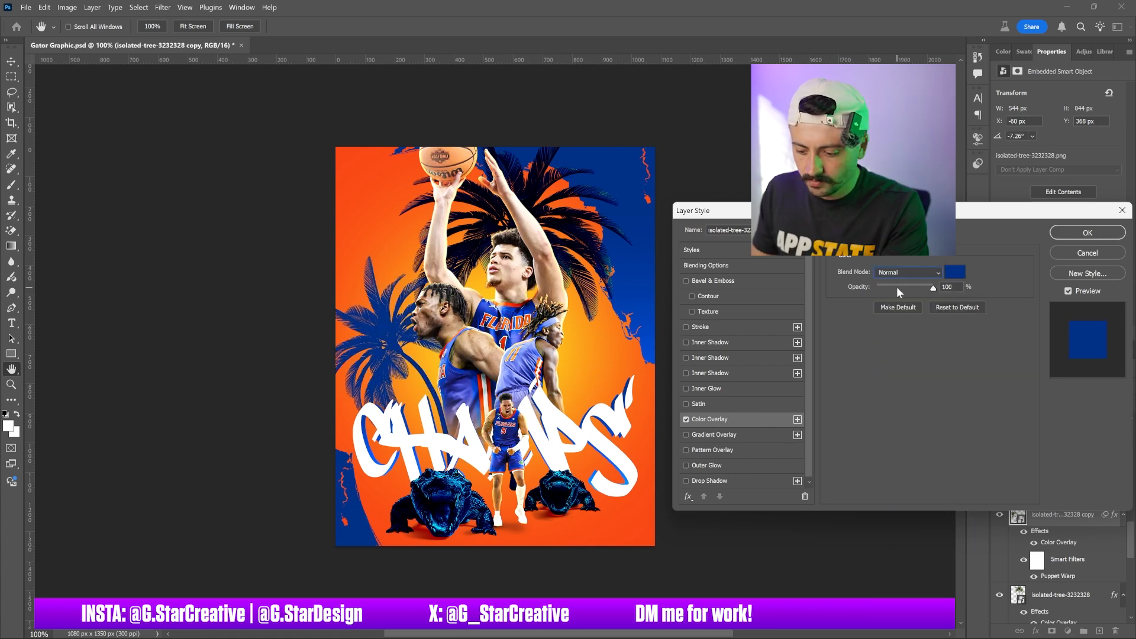
pyautogui.press('Down')
pyautogui.press('Down')
pyautogui.press('Down')
pyautogui.press('Down')
pyautogui.press('Down')
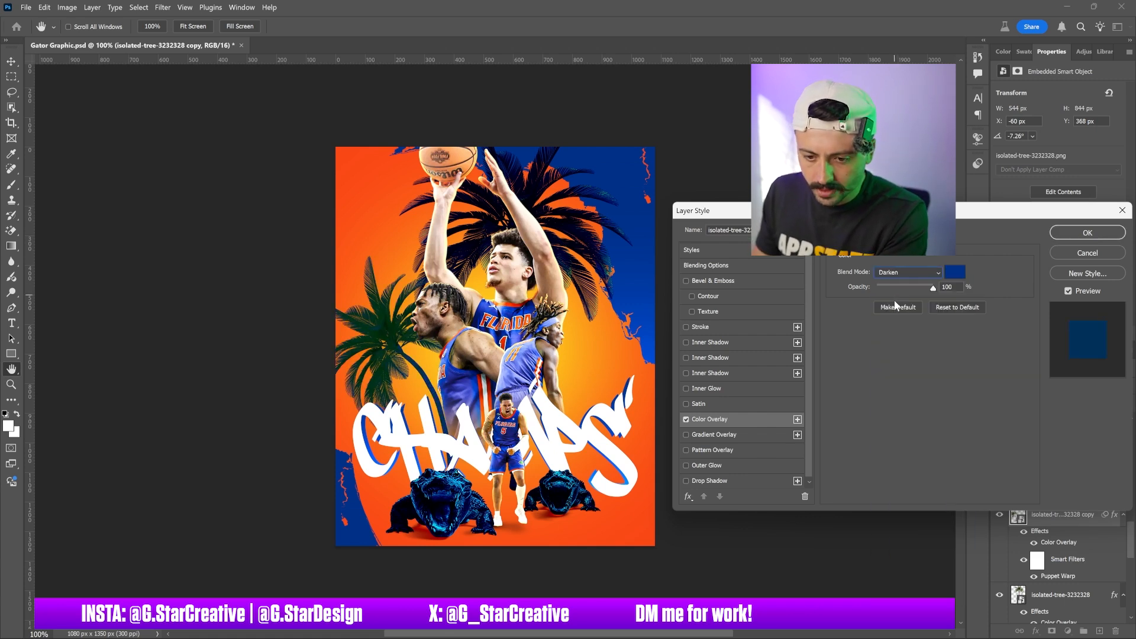
pyautogui.press('Down')
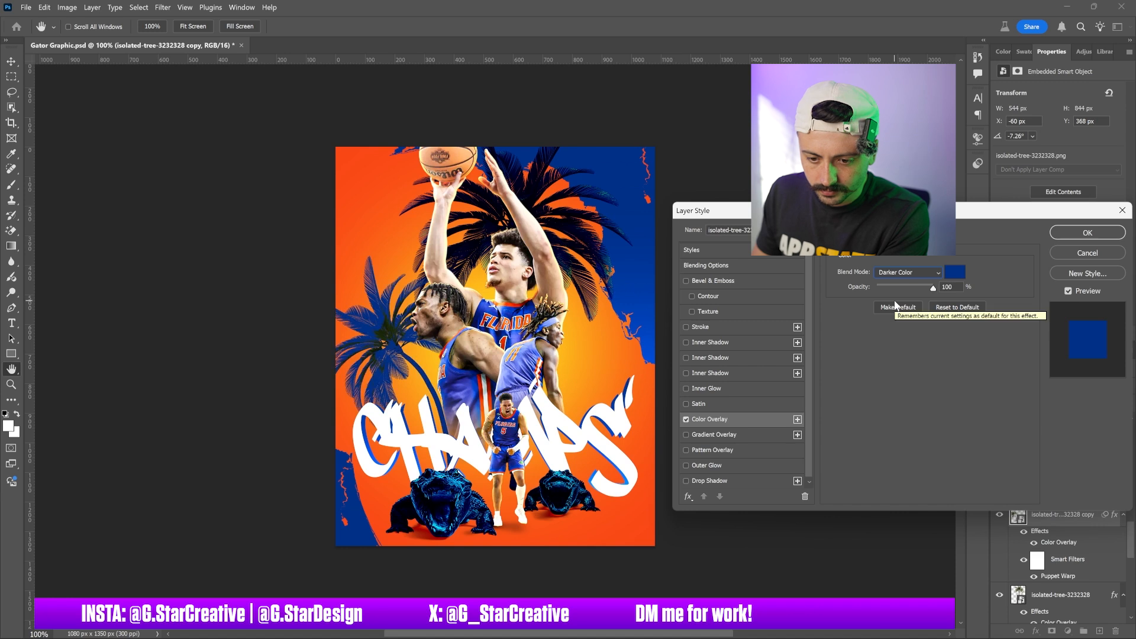
pyautogui.press('Down')
pyautogui.press('Down')
pyautogui.press('Down')
pyautogui.press('Down')
pyautogui.press('Down')
pyautogui.press('Down')
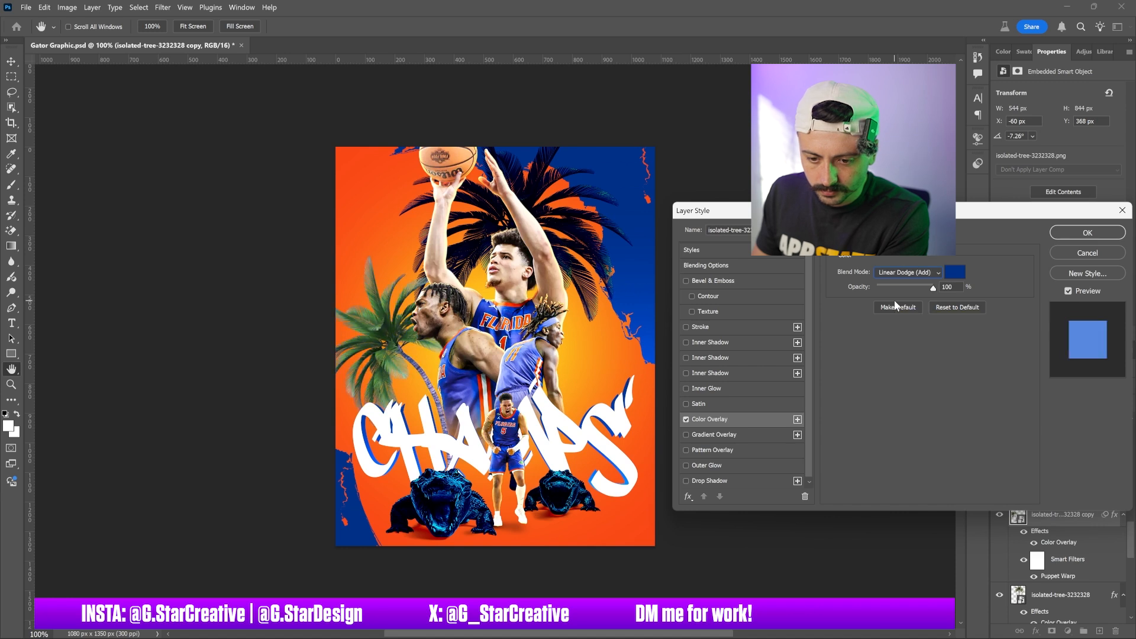
pyautogui.press('Down')
pyautogui.press('Down')
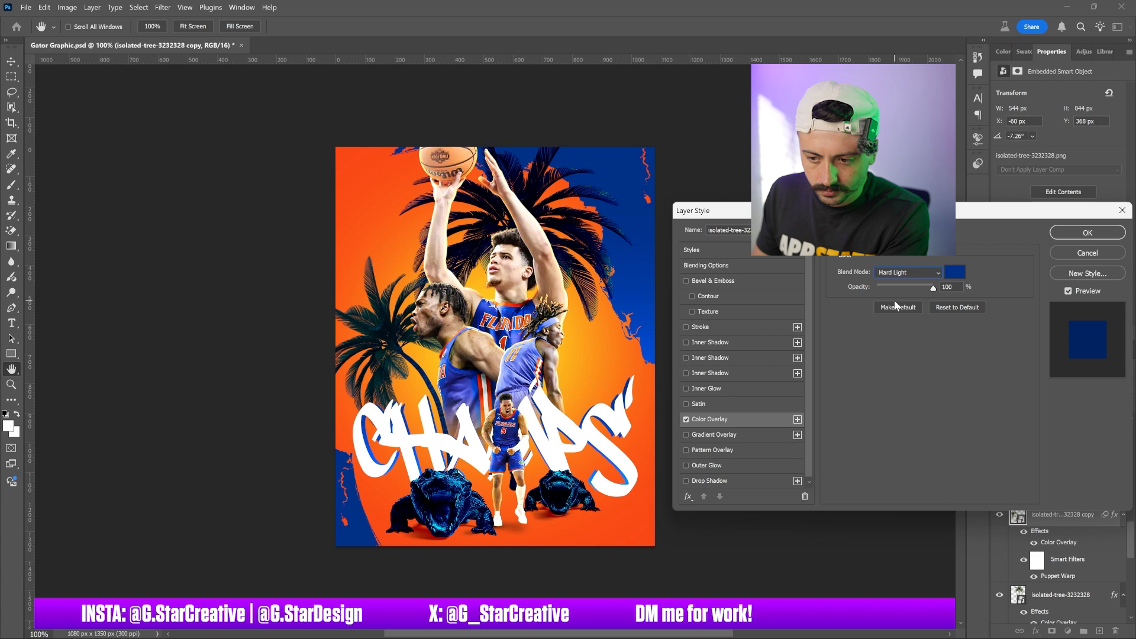
pyautogui.press('Down')
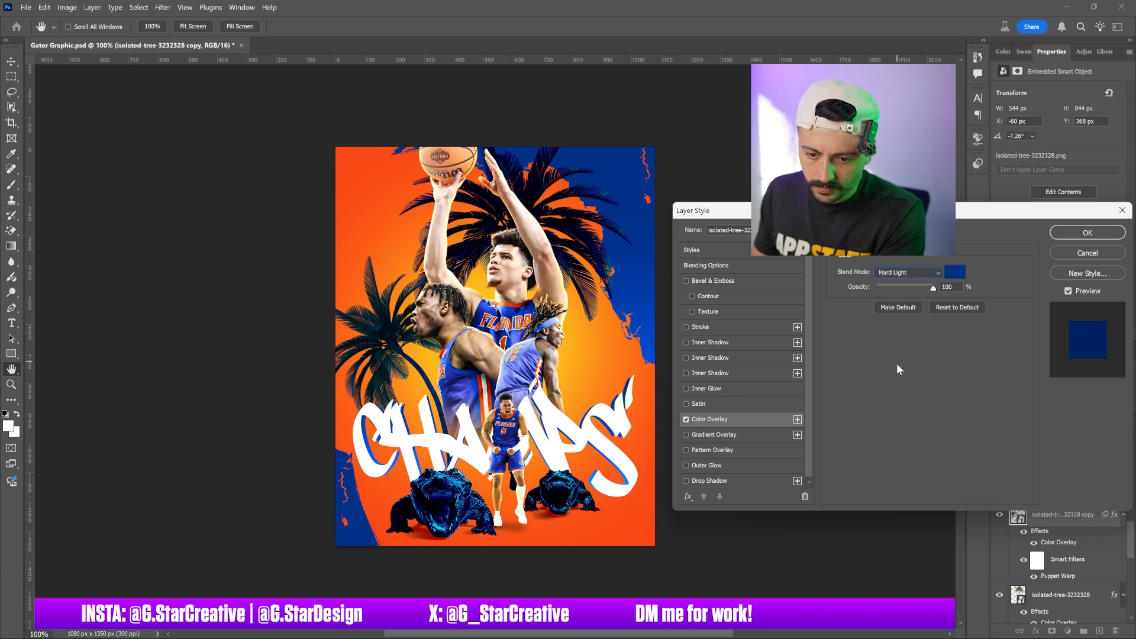
pyautogui.press('Down')
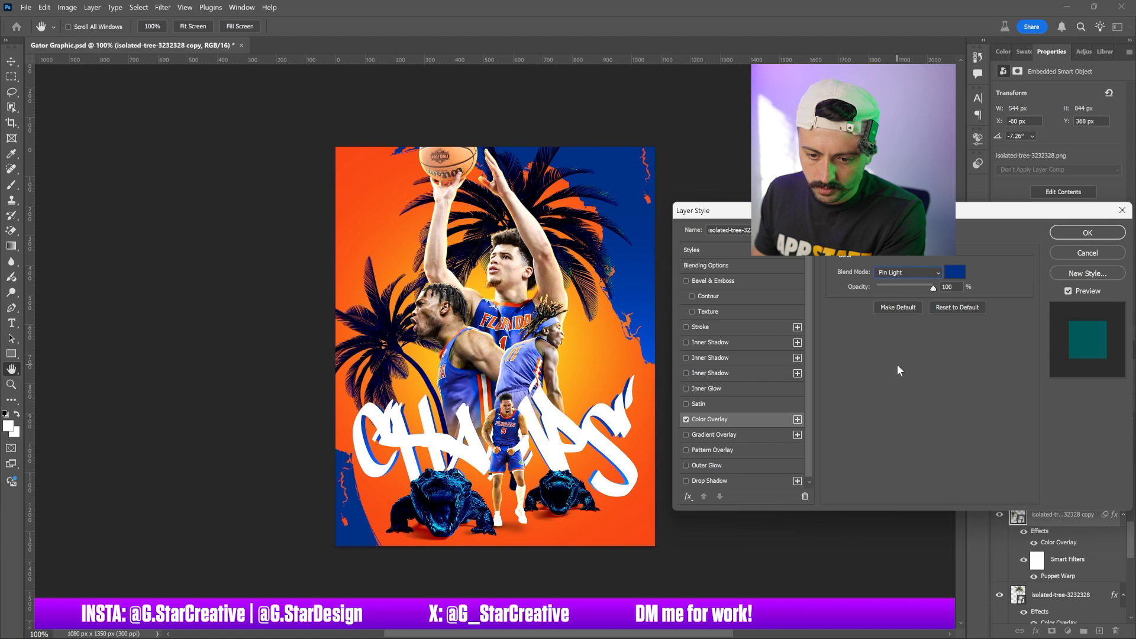
pyautogui.press('Down')
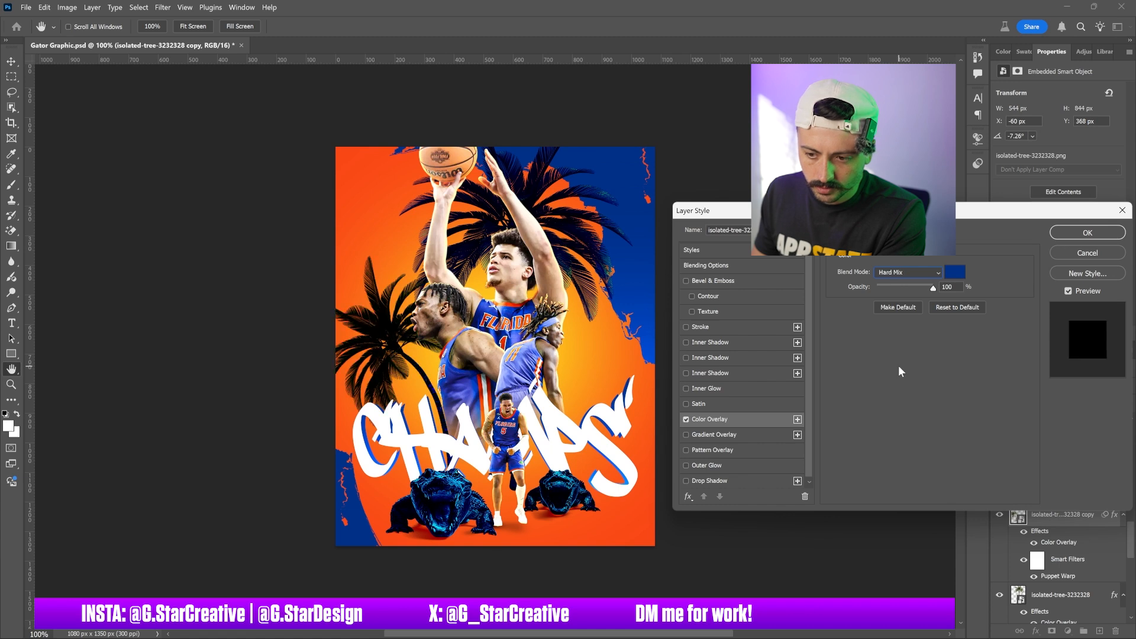
pyautogui.press('Up')
pyautogui.press('Up')
pyautogui.press('Up')
pyautogui.press('Up')
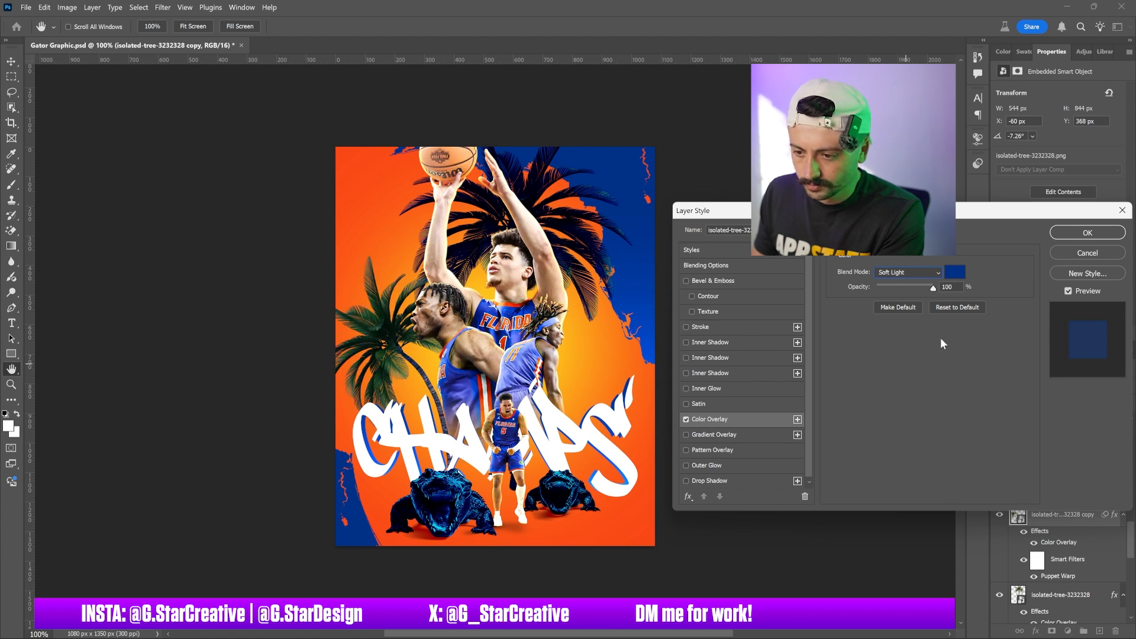
pyautogui.click(1075, 231)
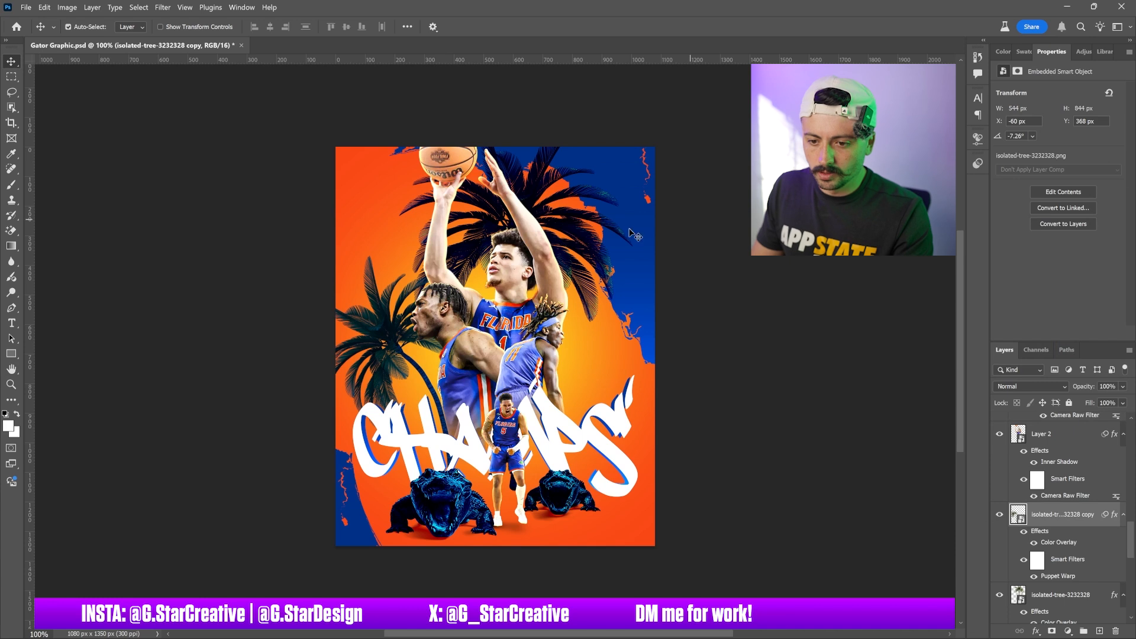
# Change the original palm tree's Color Overlay blend mode to Hard Light
pyautogui.click(1061, 610)
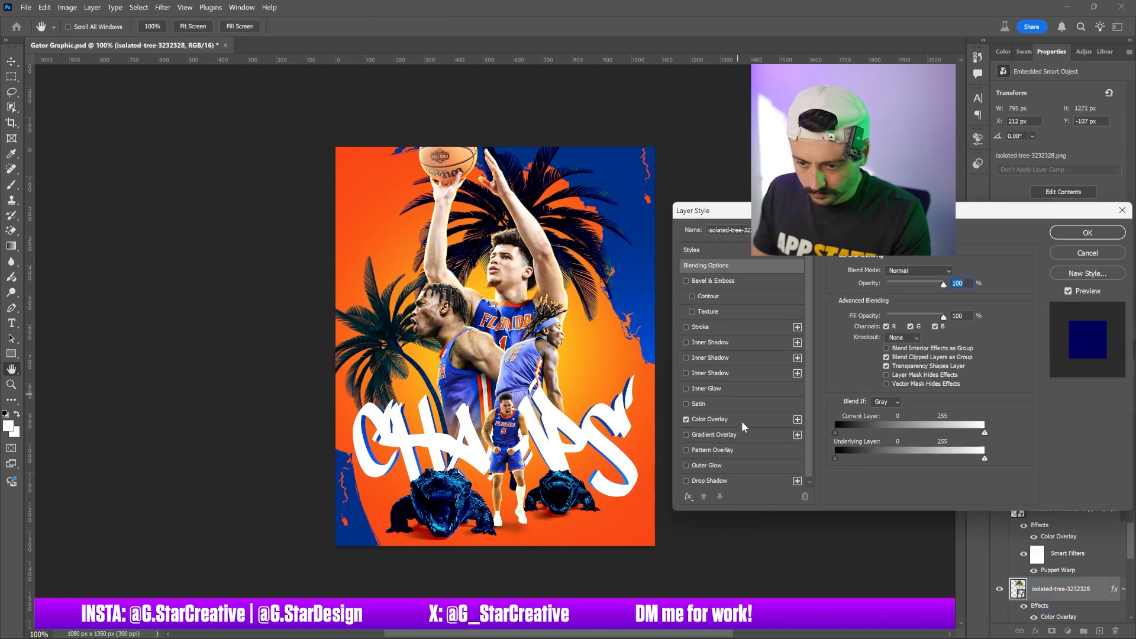
pyautogui.click(740, 419)
pyautogui.click(907, 272)
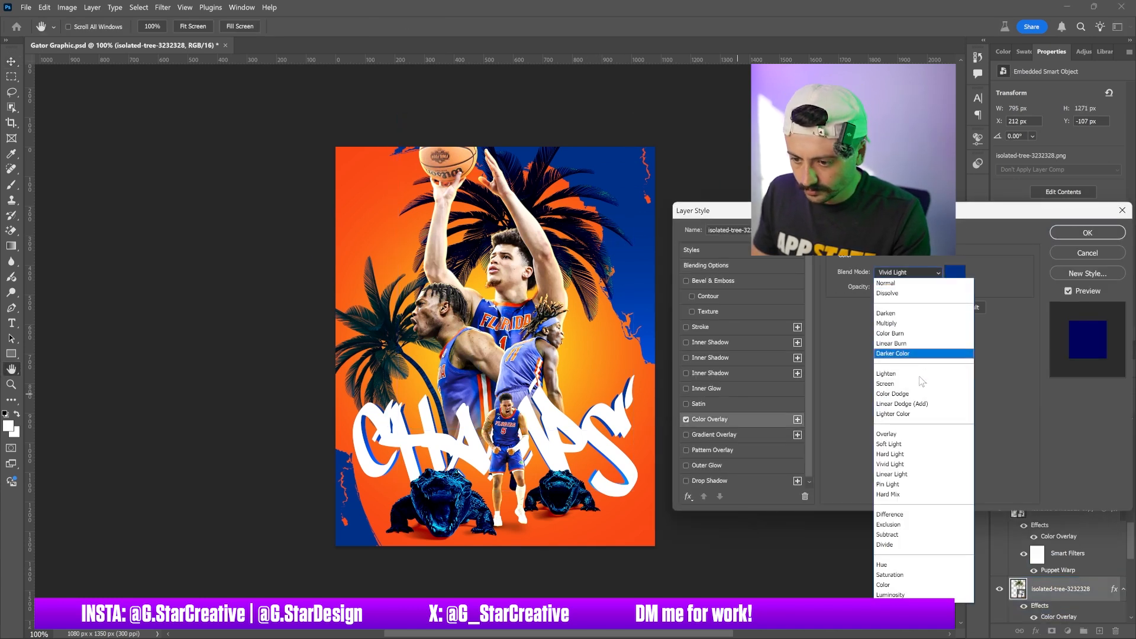
pyautogui.click(886, 453)
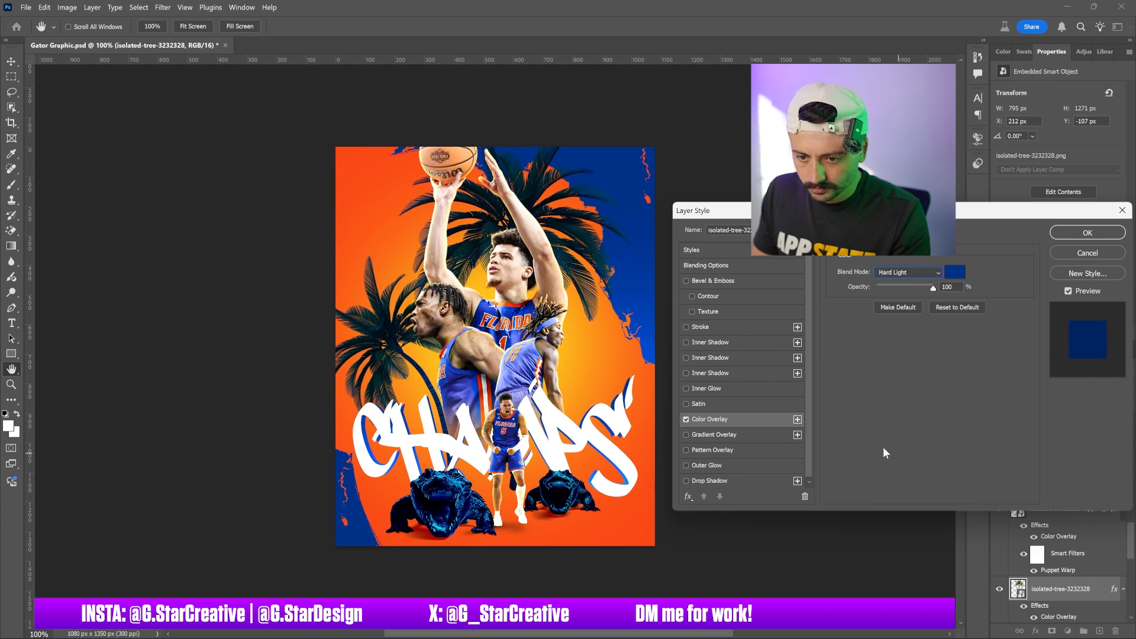
pyautogui.click(1072, 231)
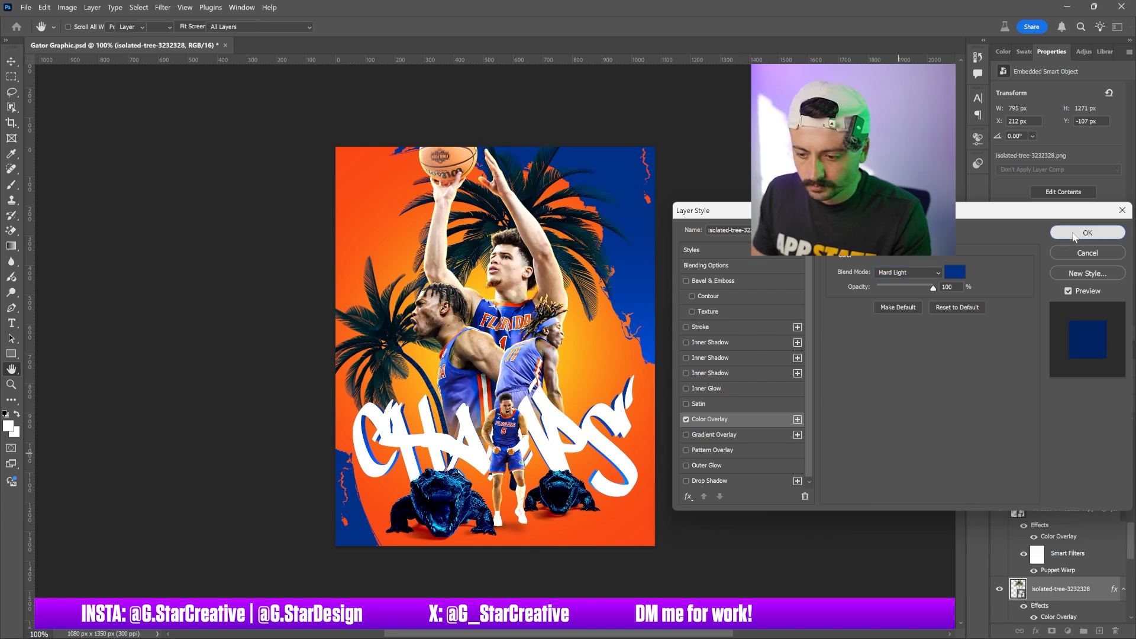
# Add a Black & White adjustment layer clipped to the original palm tree layer
pyautogui.click(1083, 52)
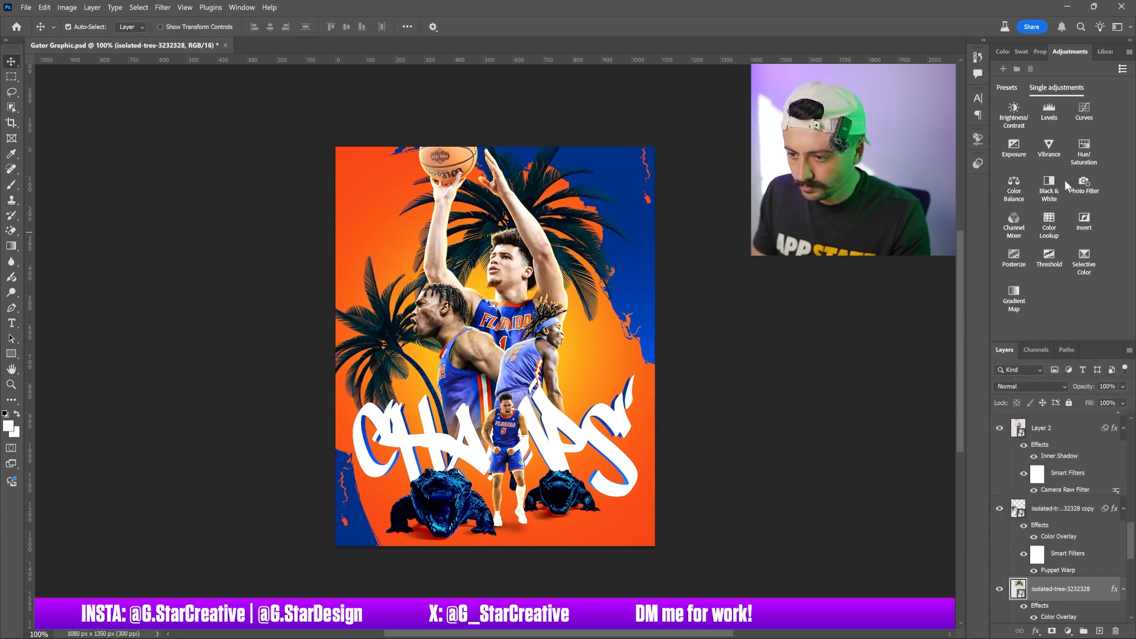
pyautogui.click(1049, 190)
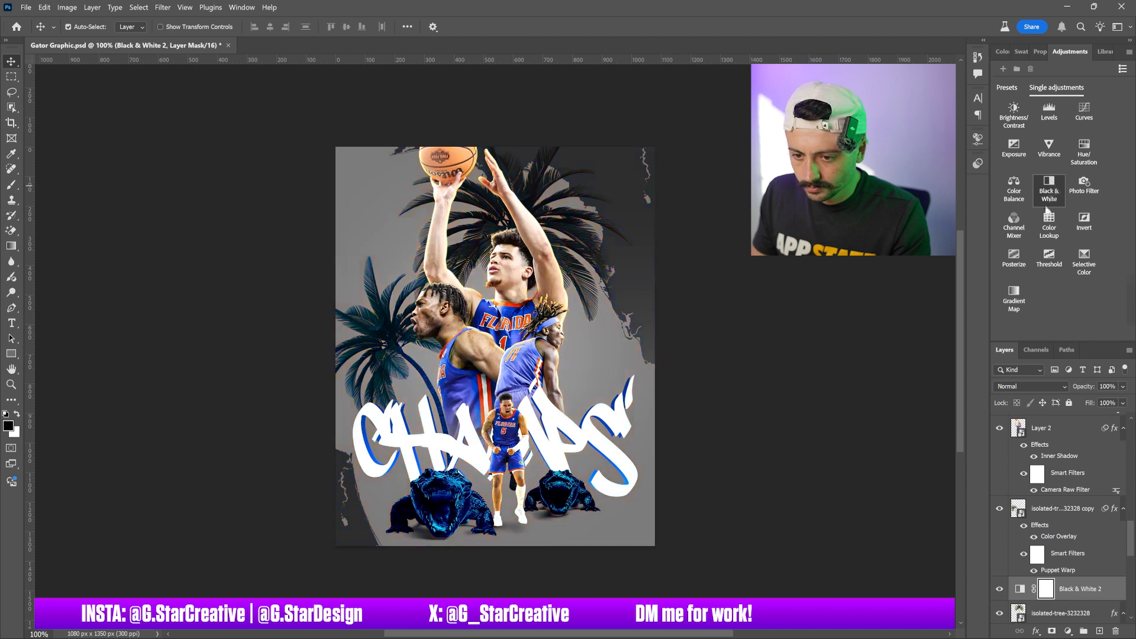
pyautogui.keyDown('alt'); pyautogui.click(1063, 600); pyautogui.keyUp('alt')
# Duplicate the Black & White adjustment, move the copy above the copied palm tree, and clip it there
pyautogui.scroll(-3, 1074, 479)
pyautogui.hotkey('ctrl', 'j')
pyautogui.moveTo(1077, 466); pyautogui.dragTo(1061, 510)
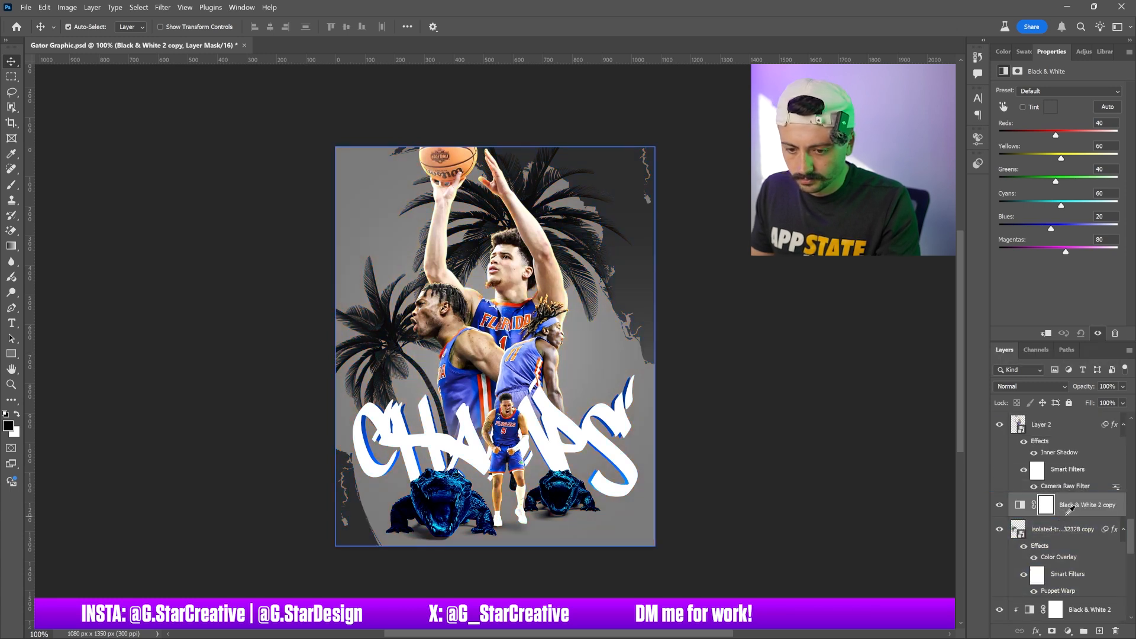
pyautogui.keyDown('alt'); pyautogui.click(1070, 510); pyautogui.keyUp('alt')
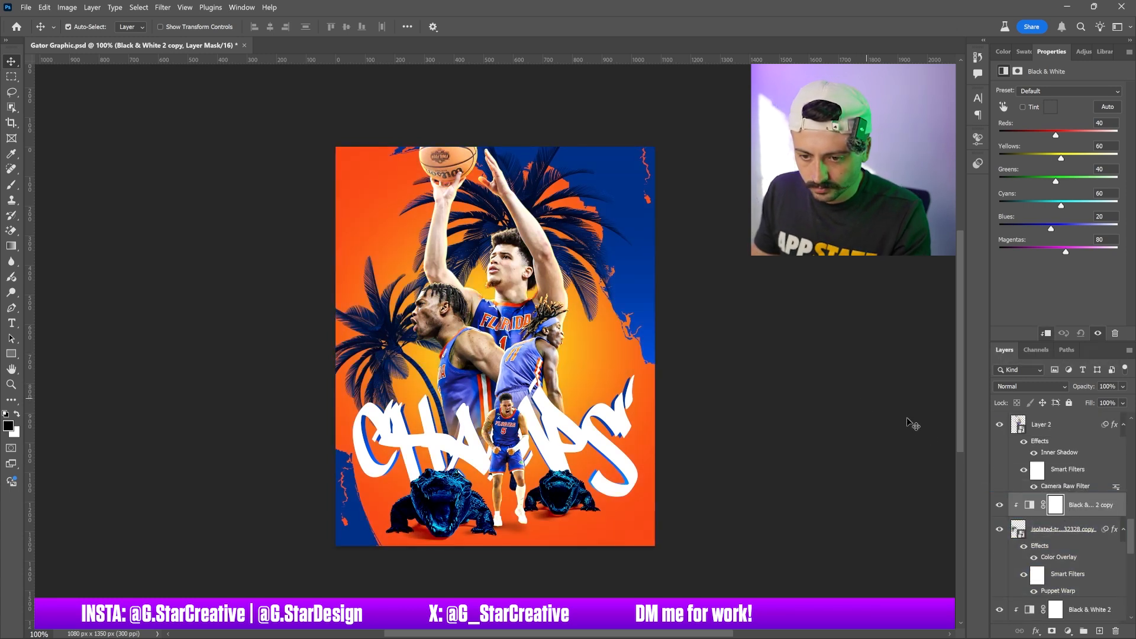
# Change the copied palm tree's Color Overlay blend mode to Hard Light after trying other modes
pyautogui.click(1031, 551)
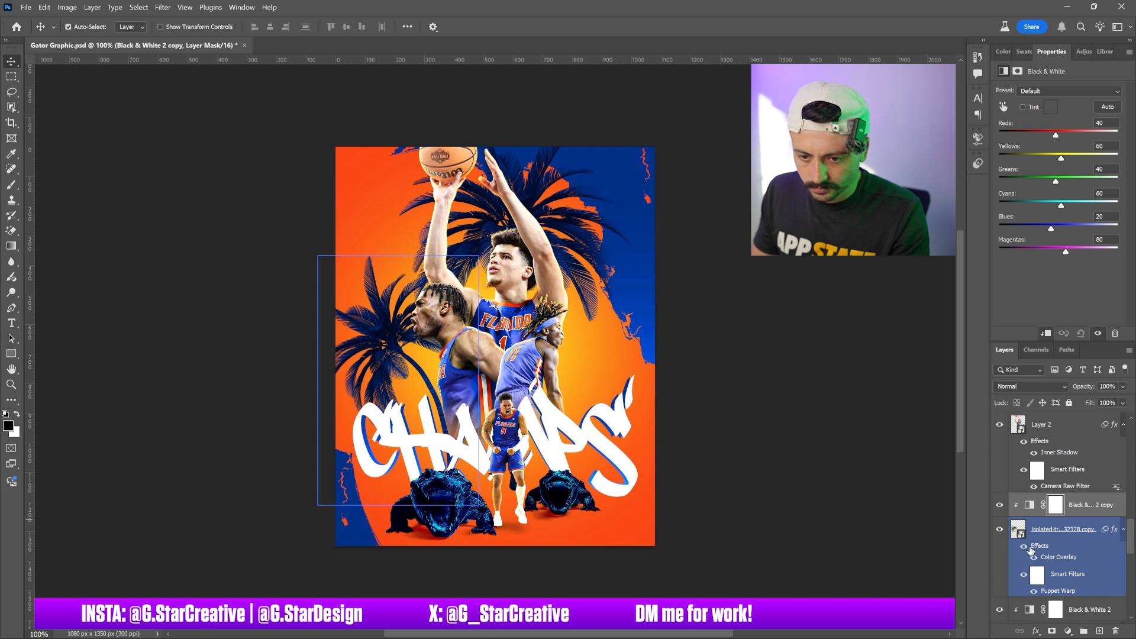
pyautogui.doubleClick(1039, 546)
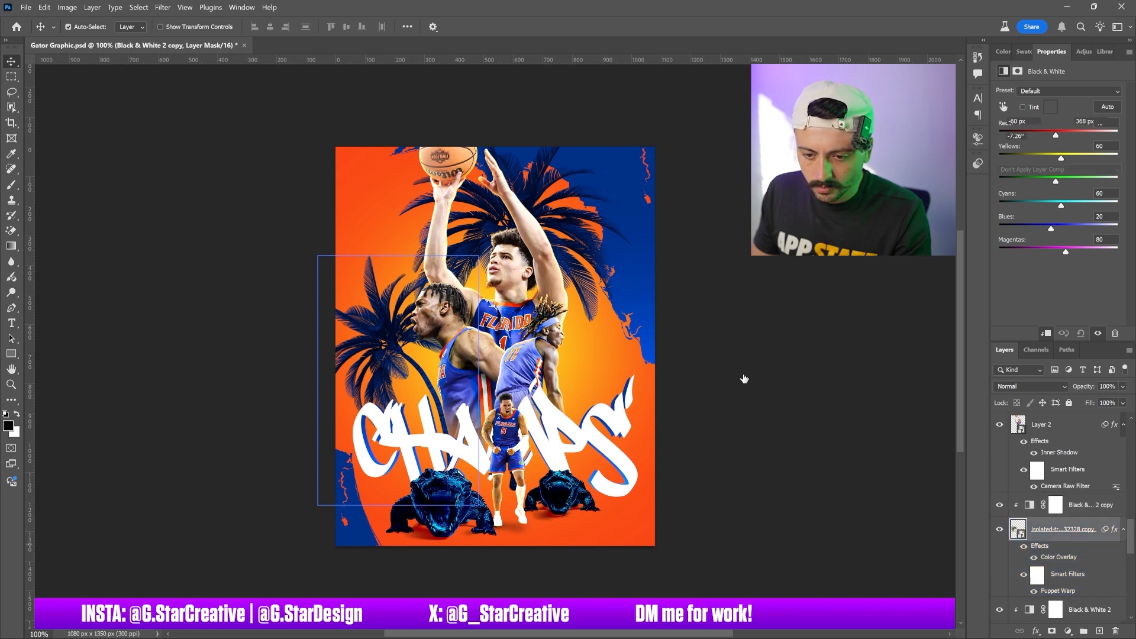
pyautogui.click(729, 418)
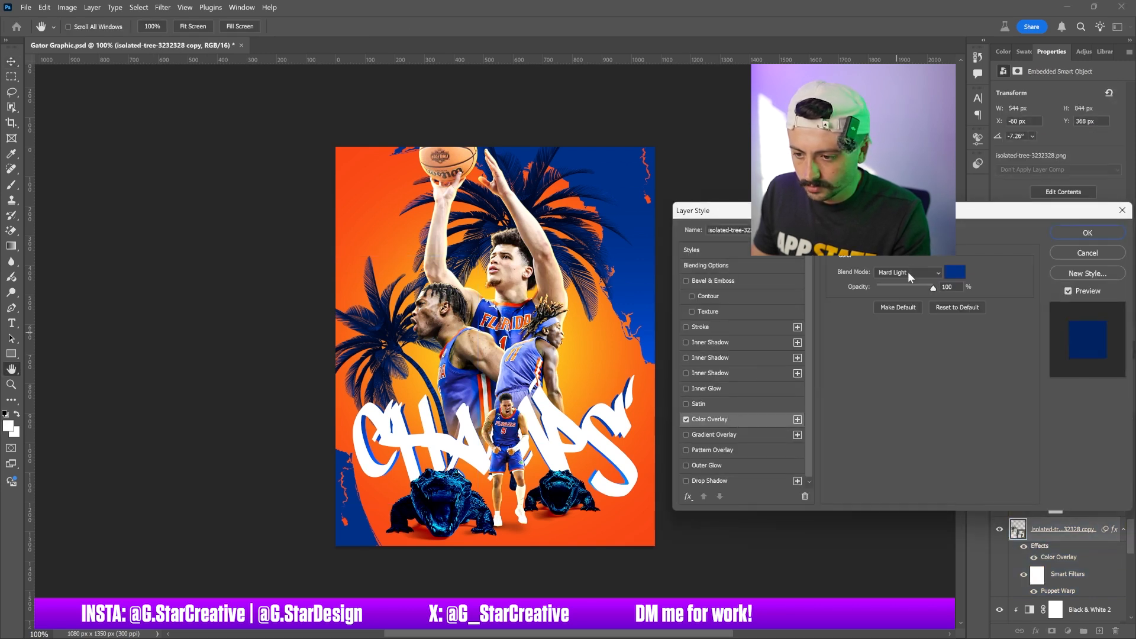
pyautogui.click(905, 273)
pyautogui.click(895, 293)
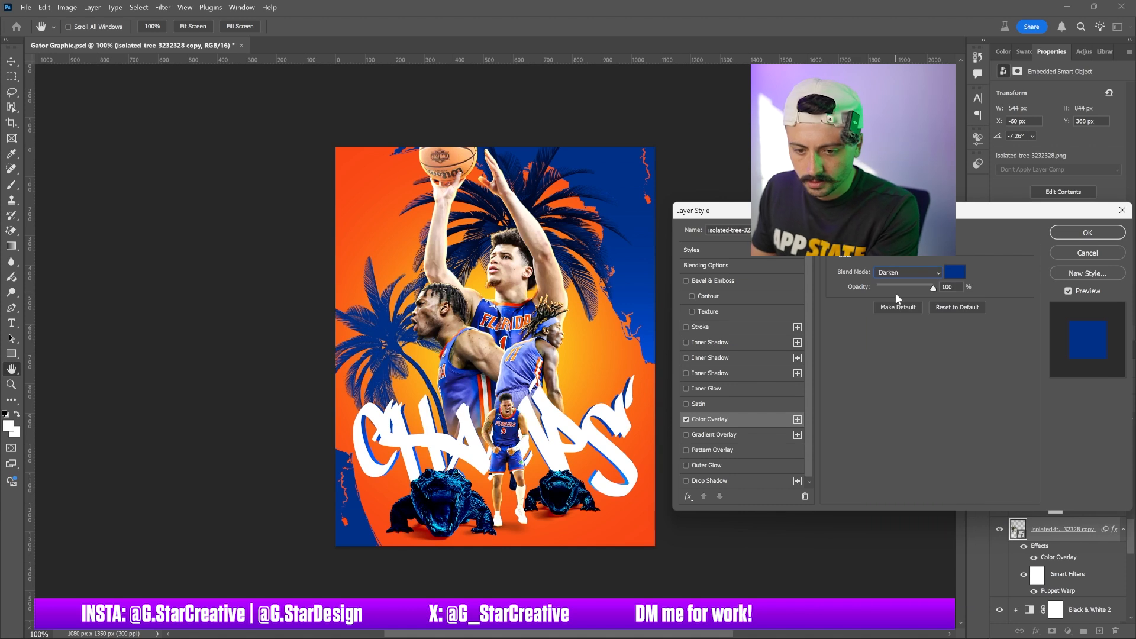
pyautogui.press('Down')
pyautogui.press('Down')
pyautogui.press('Down')
pyautogui.press('Down')
pyautogui.press('Down')
pyautogui.press('Down')
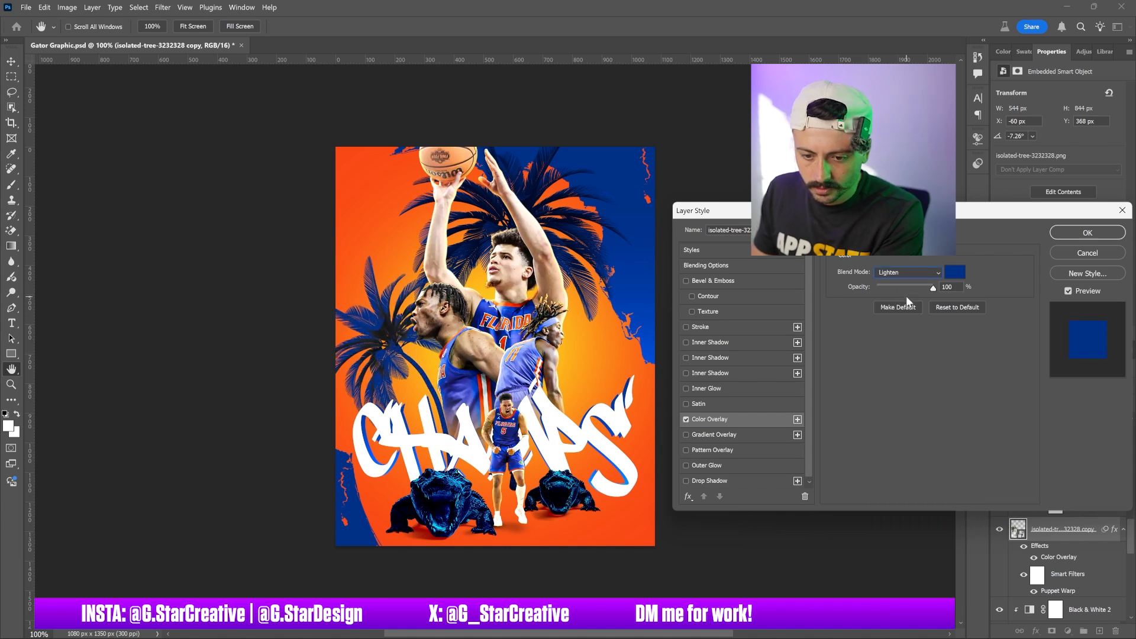
pyautogui.press('Down')
pyautogui.press('Down')
pyautogui.press('Down')
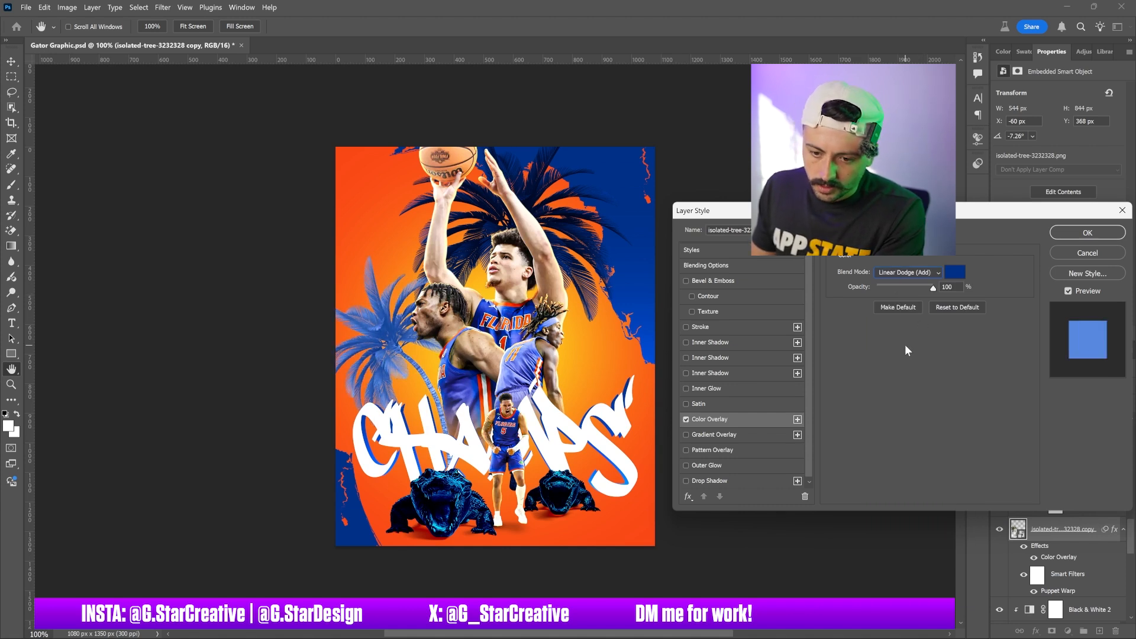
pyautogui.press('Down')
pyautogui.press('Down')
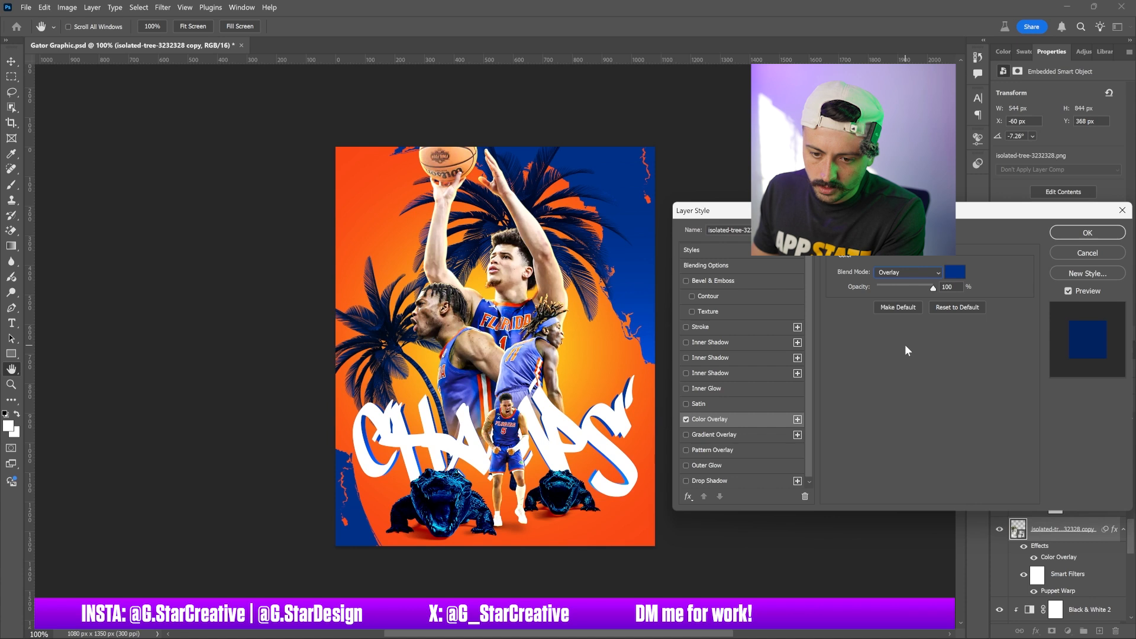
pyautogui.press('Down')
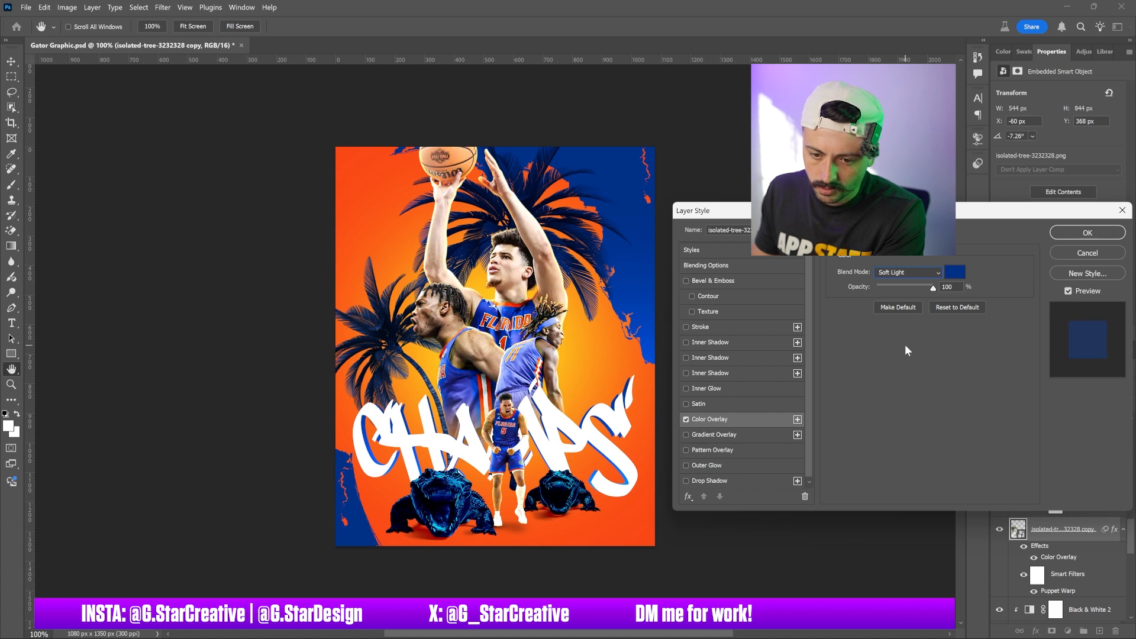
pyautogui.press('Down')
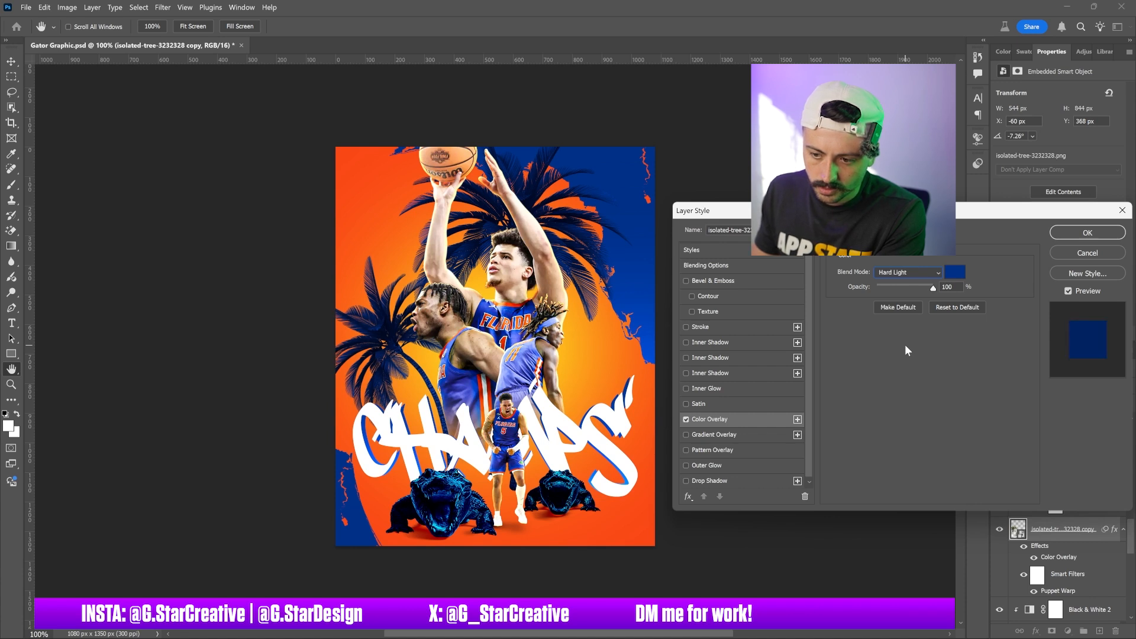
pyautogui.press('Down')
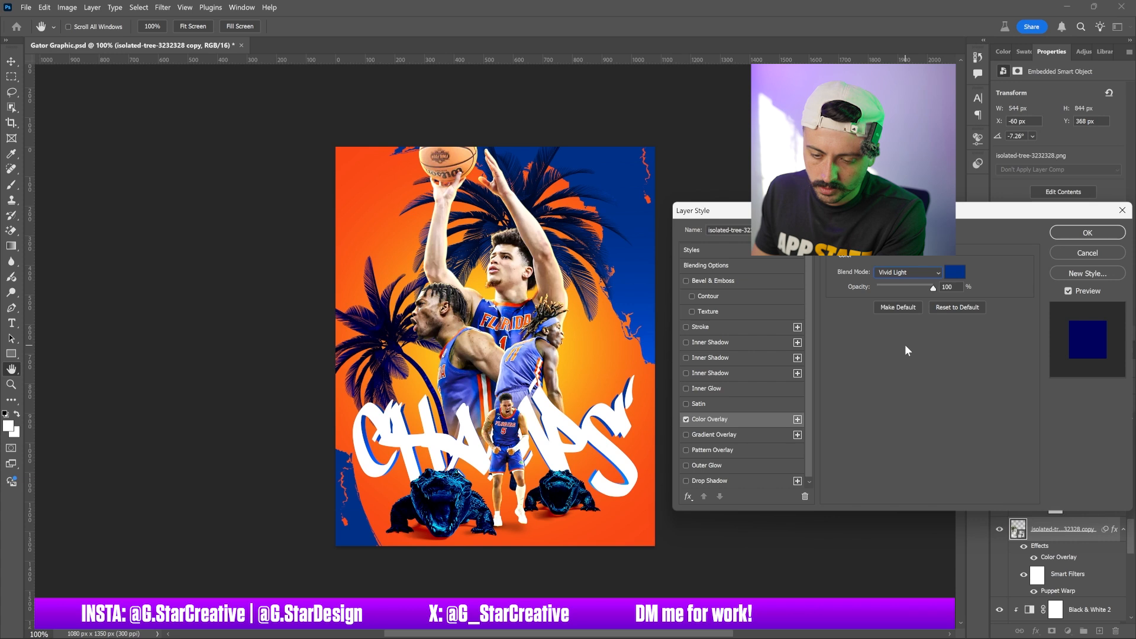
pyautogui.press('Up')
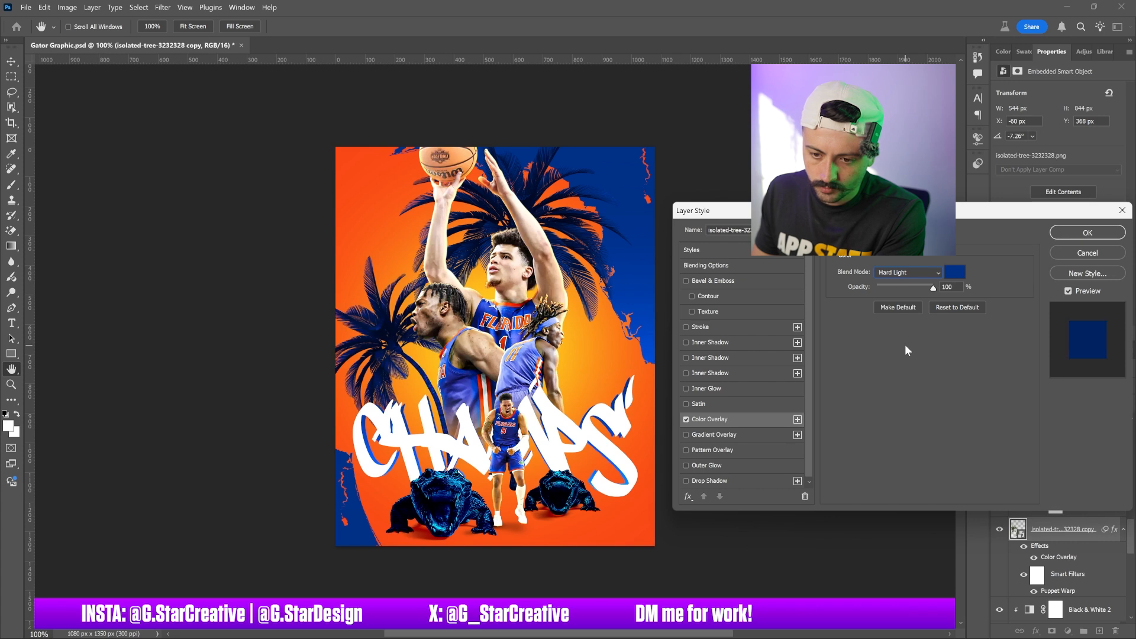
pyautogui.click(1065, 249)
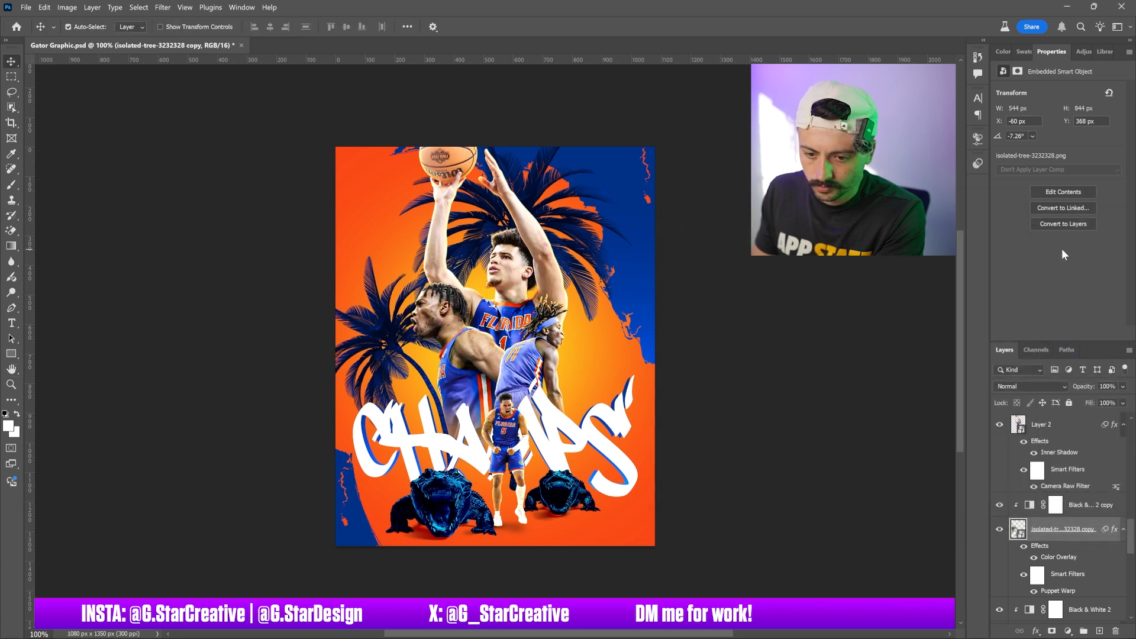
# Add a Curves adjustment clipped to the copied palm tree and steepen the curve to boost its contrast
pyautogui.click(1083, 52)
pyautogui.click(1070, 135)
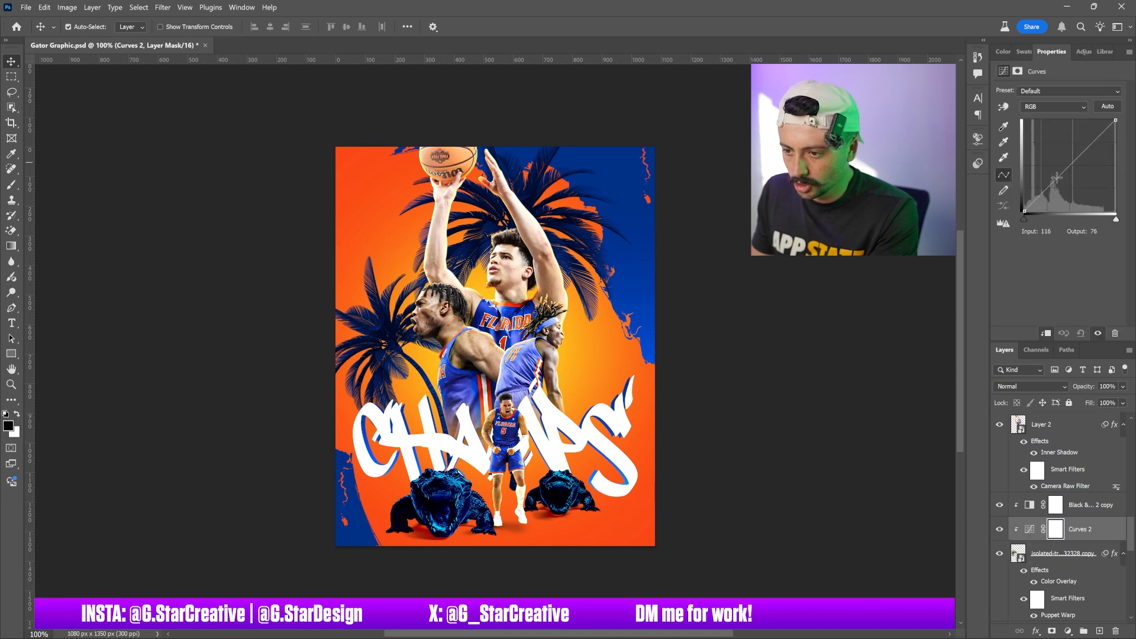
pyautogui.moveTo(1046, 190); pyautogui.dragTo(1045, 195)
pyautogui.moveTo(1086, 147); pyautogui.dragTo(1061, 136)
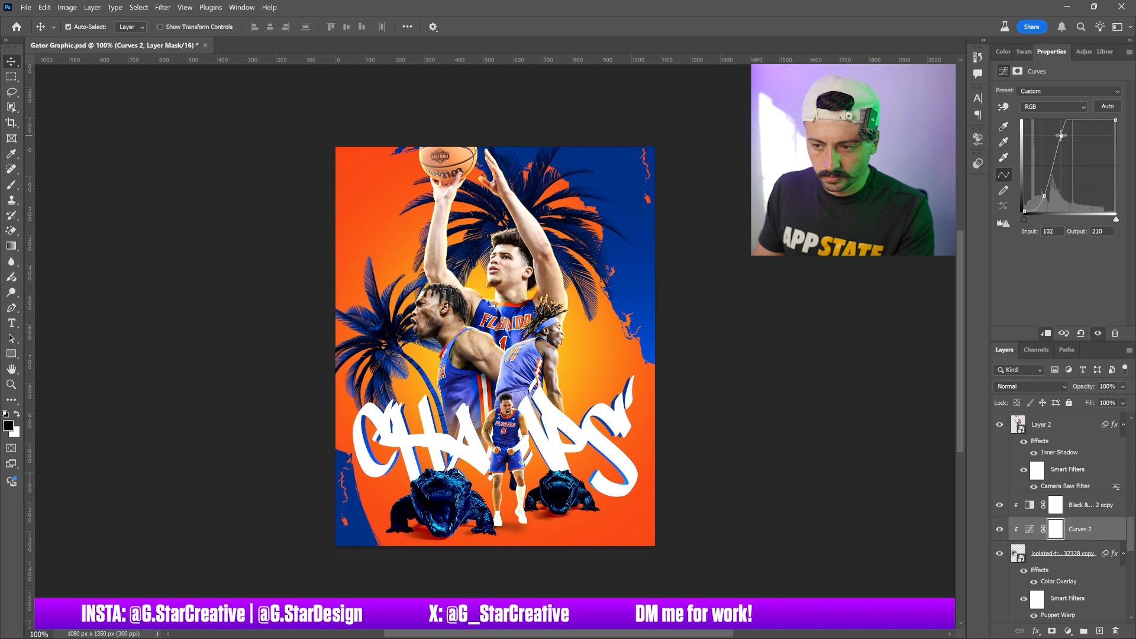
pyautogui.moveTo(1061, 136); pyautogui.dragTo(1053, 133)
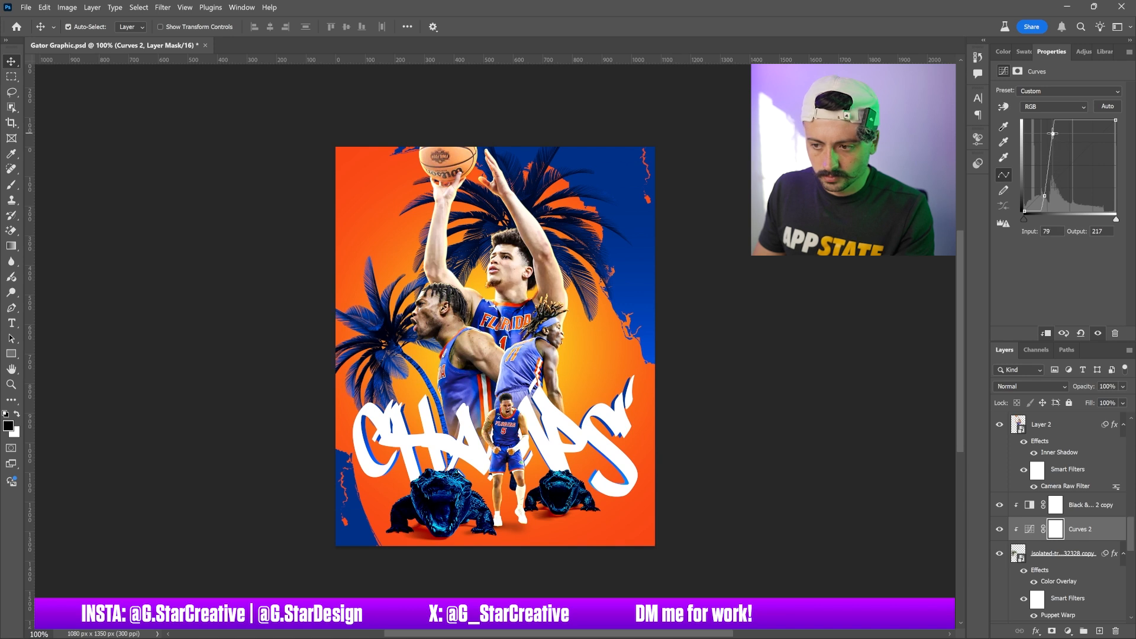
pyautogui.moveTo(1044, 195); pyautogui.dragTo(1037, 196)
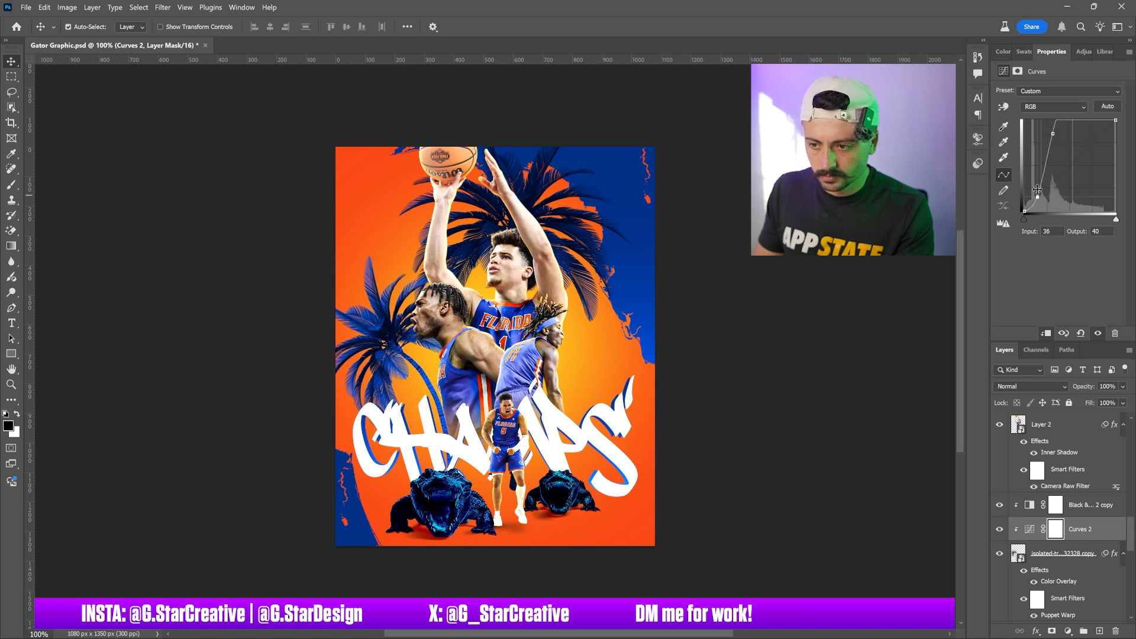
# Brighten the palm tree Curves slightly, then move the copied palm tree lower and scale it down to about 365 px
pyautogui.moveTo(1053, 129)
pyautogui.mouseDown()
pyautogui.moveTo(1041, 139)
pyautogui.moveTo(1068, 141)
pyautogui.mouseUp()
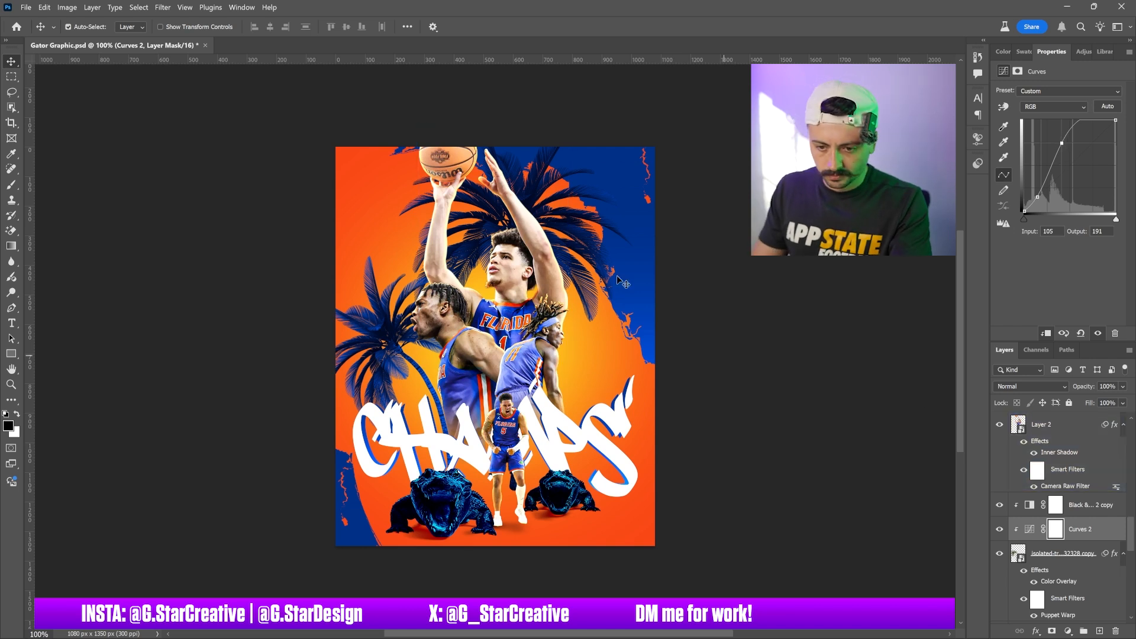
pyautogui.click(1065, 555)
pyautogui.moveTo(495, 248); pyautogui.dragTo(503, 288)
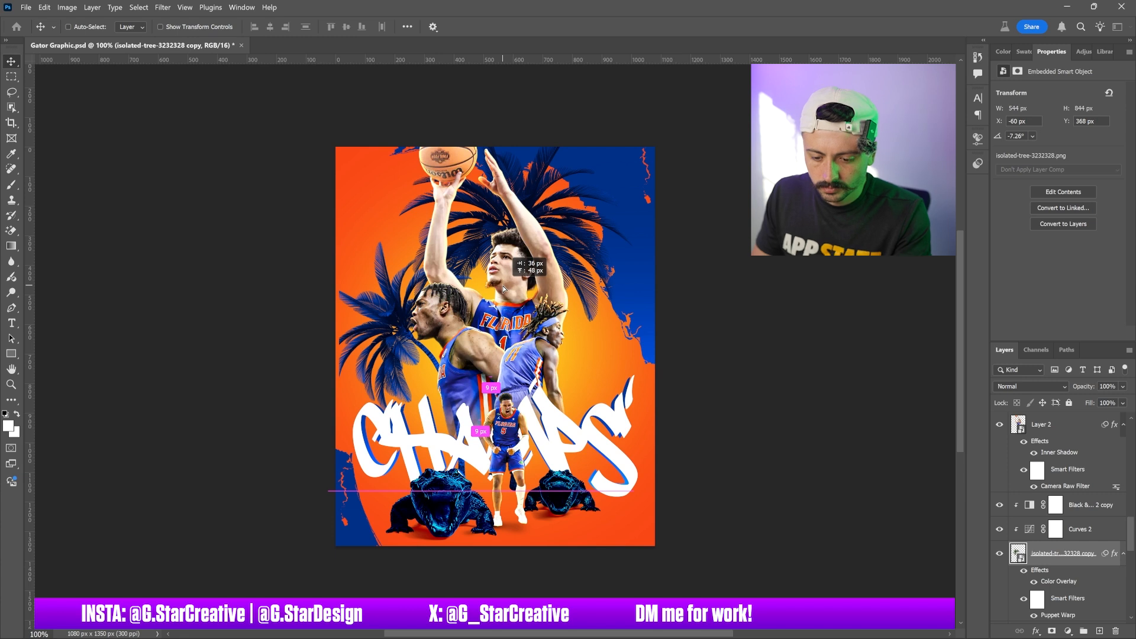
pyautogui.moveTo(504, 289); pyautogui.dragTo(503, 289)
pyautogui.hotkey('ctrl', 't')
pyautogui.press('Return')
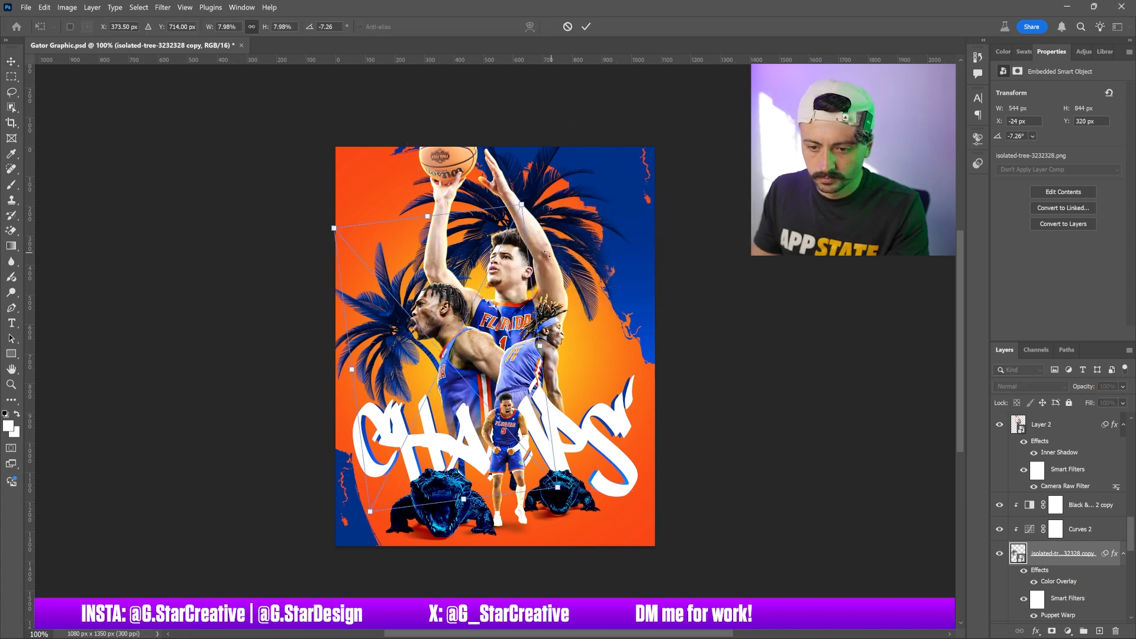
pyautogui.moveTo(521, 204); pyautogui.dragTo(523, 334)
pyautogui.press('Return')
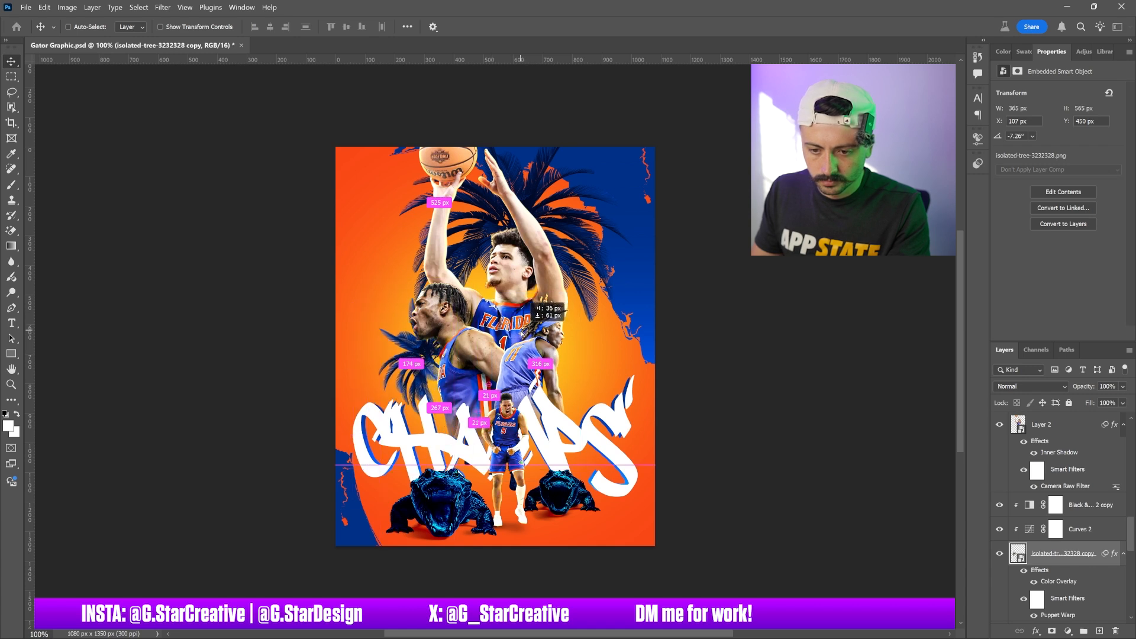
# Duplicate the small palm tree and flip the duplicate horizontally
pyautogui.moveTo(523, 334); pyautogui.dragTo(523, 334)
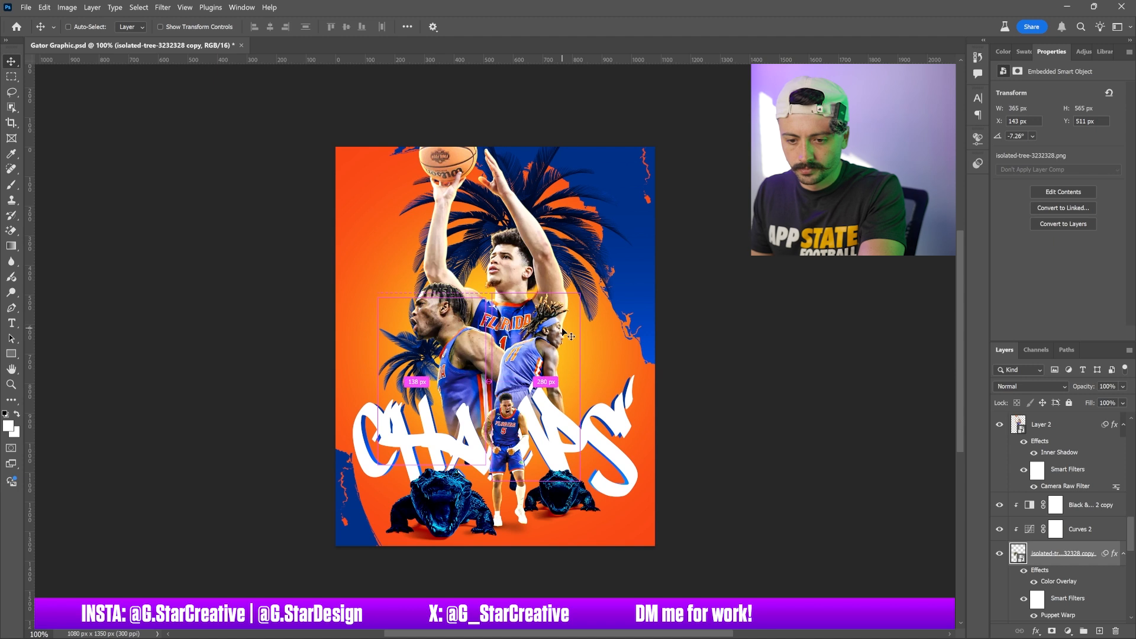
pyautogui.click(44, 7)
pyautogui.moveTo(173, 298)
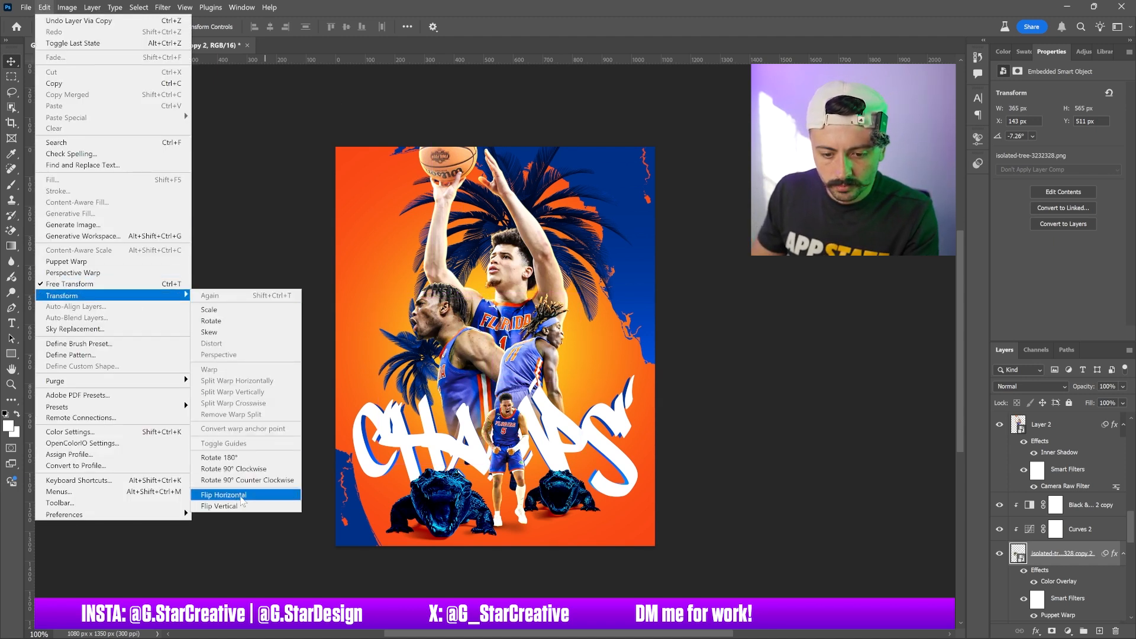
pyautogui.click(241, 496)
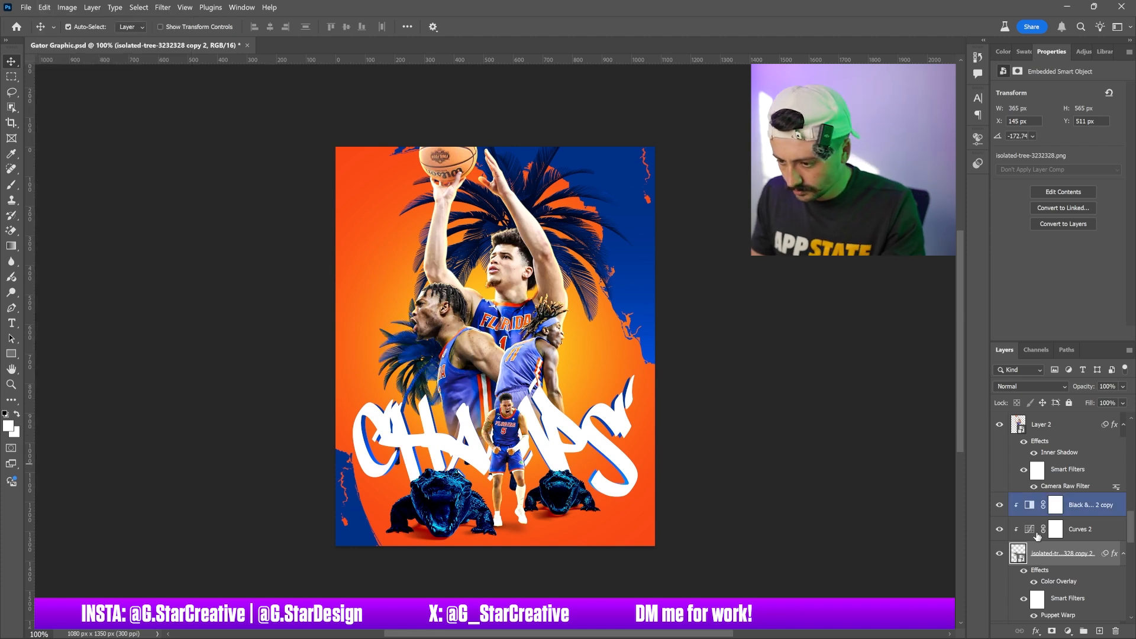
# Duplicate the Black & White and Curves adjustments and clip the copies to the lower copied palm tree
pyautogui.scroll(-2, 1061, 529)
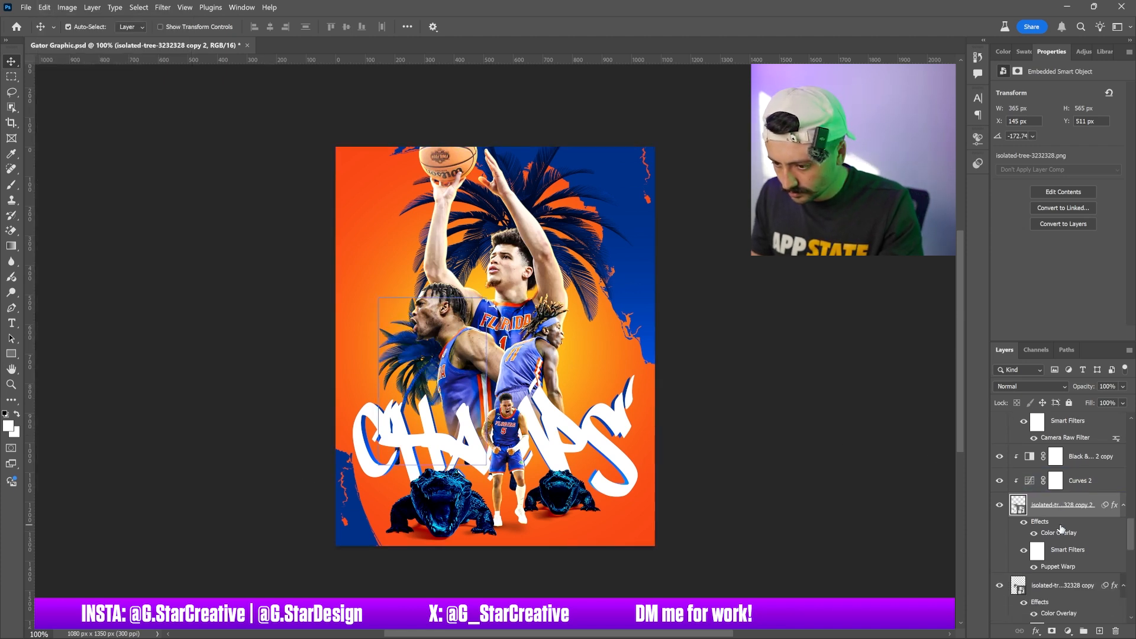
pyautogui.click(1080, 456)
pyautogui.keyDown('shift'); pyautogui.click(1079, 482); pyautogui.keyUp('shift')
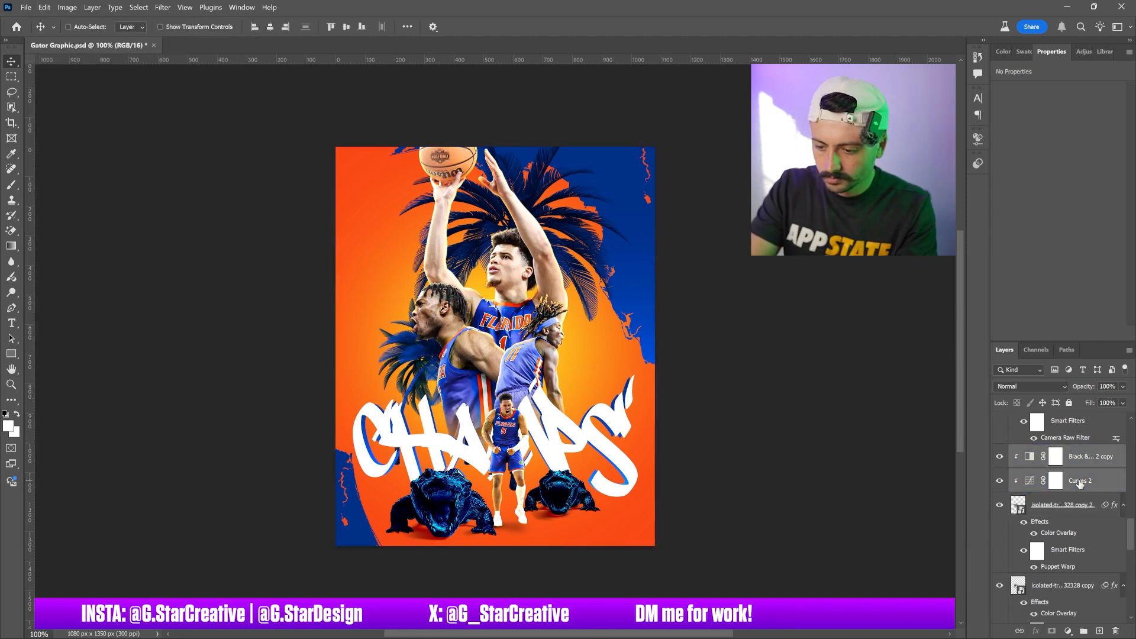
pyautogui.hotkey('ctrl', 'j')
pyautogui.moveTo(1079, 482); pyautogui.dragTo(1051, 536)
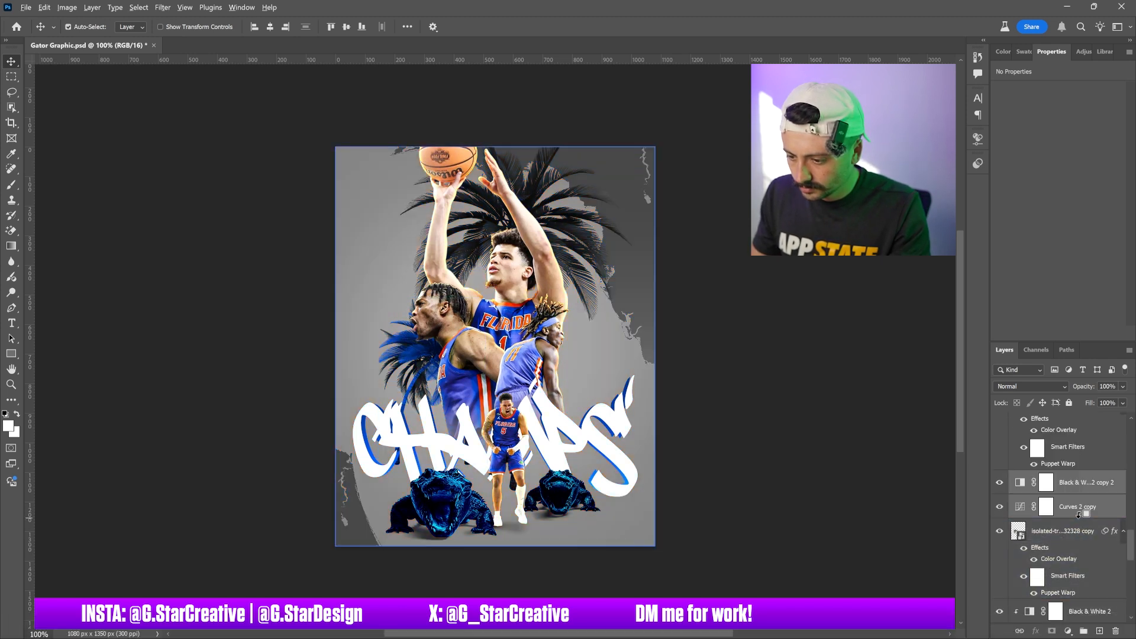
pyautogui.keyDown('alt'); pyautogui.click(1062, 519); pyautogui.keyUp('alt')
pyautogui.keyDown('alt'); pyautogui.click(1073, 494); pyautogui.keyUp('alt')
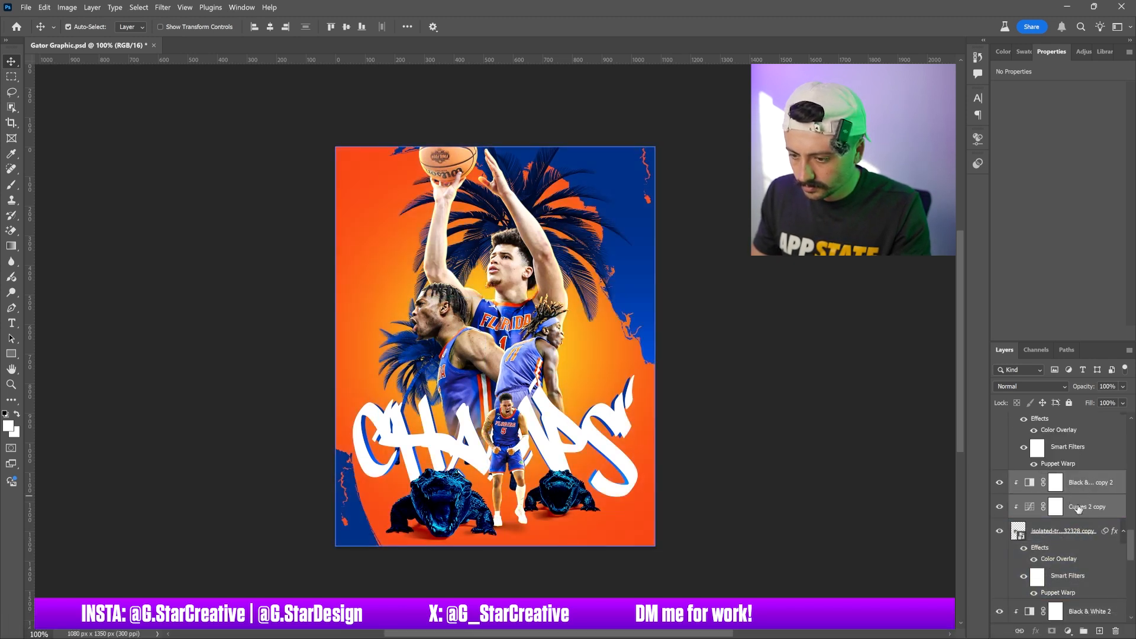
# Move the flipped palm tree to the right of the players and nudge both small palm trees into place
pyautogui.scroll(2, 1073, 493)
pyautogui.click(1059, 451)
pyautogui.moveTo(627, 384); pyautogui.dragTo(720, 417)
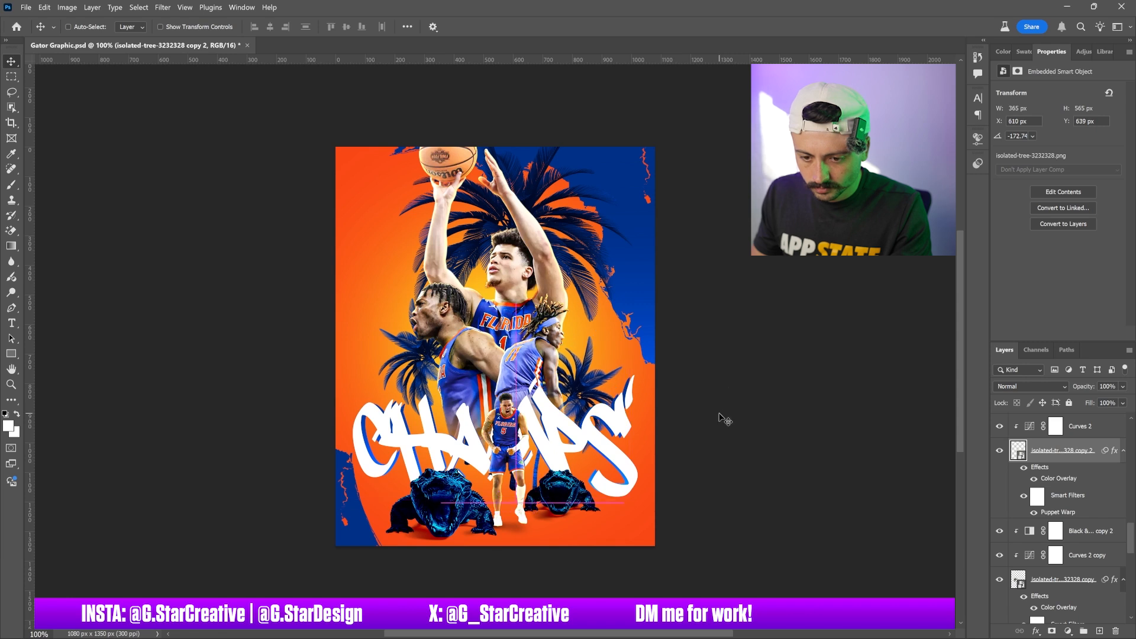
pyautogui.keyDown('ctrl'); pyautogui.click(414, 360); pyautogui.keyUp('ctrl')
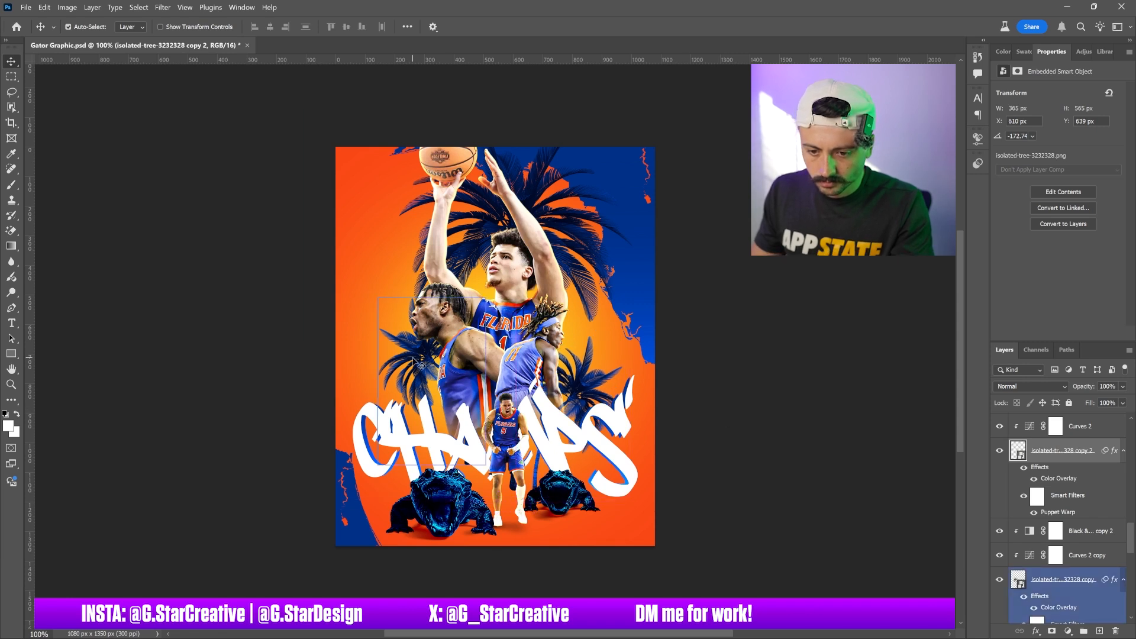
pyautogui.moveTo(414, 359)
pyautogui.mouseDown()
pyautogui.moveTo(414, 377)
pyautogui.moveTo(423, 370)
pyautogui.mouseUp()
pyautogui.moveTo(424, 371)
pyautogui.mouseDown()
pyautogui.moveTo(390, 307)
pyautogui.moveTo(420, 371)
pyautogui.mouseUp()
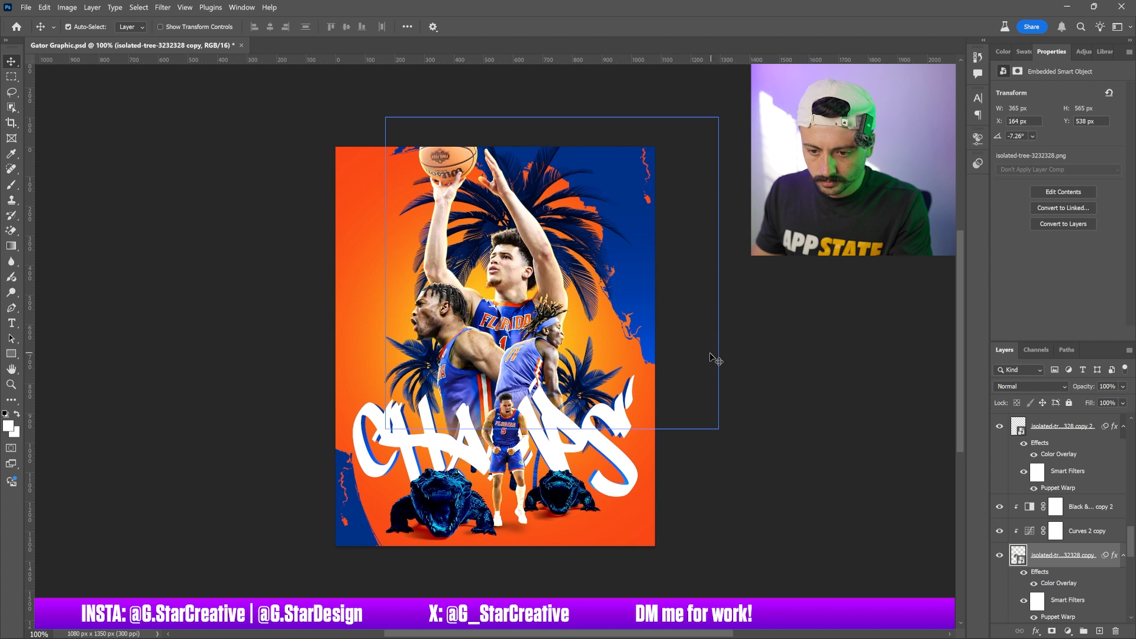
pyautogui.moveTo(598, 375)
pyautogui.mouseDown()
pyautogui.moveTo(577, 352)
pyautogui.moveTo(600, 355)
pyautogui.moveTo(596, 369)
pyautogui.mouseUp()
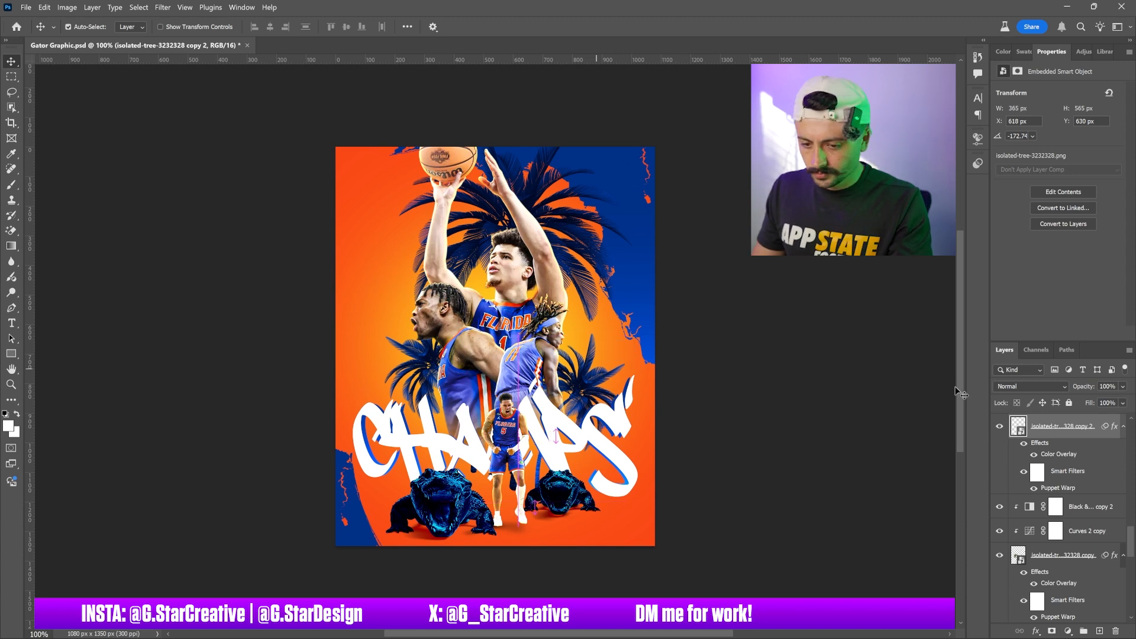
# Group the CHAMPS text layers into a new group and add an inverted layer mask to the group
pyautogui.keyDown('ctrl'); pyautogui.click(1024, 431); pyautogui.keyUp('ctrl')
pyautogui.click(616, 448)
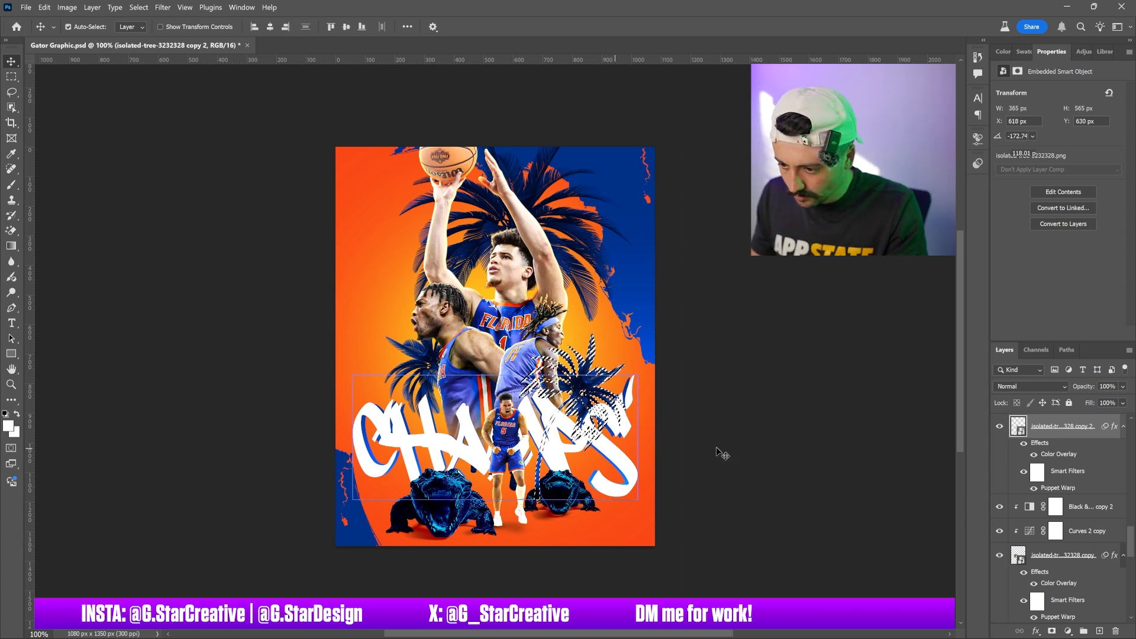
pyautogui.click(1032, 458)
pyautogui.keyDown('shift'); pyautogui.click(1052, 450); pyautogui.keyUp('shift')
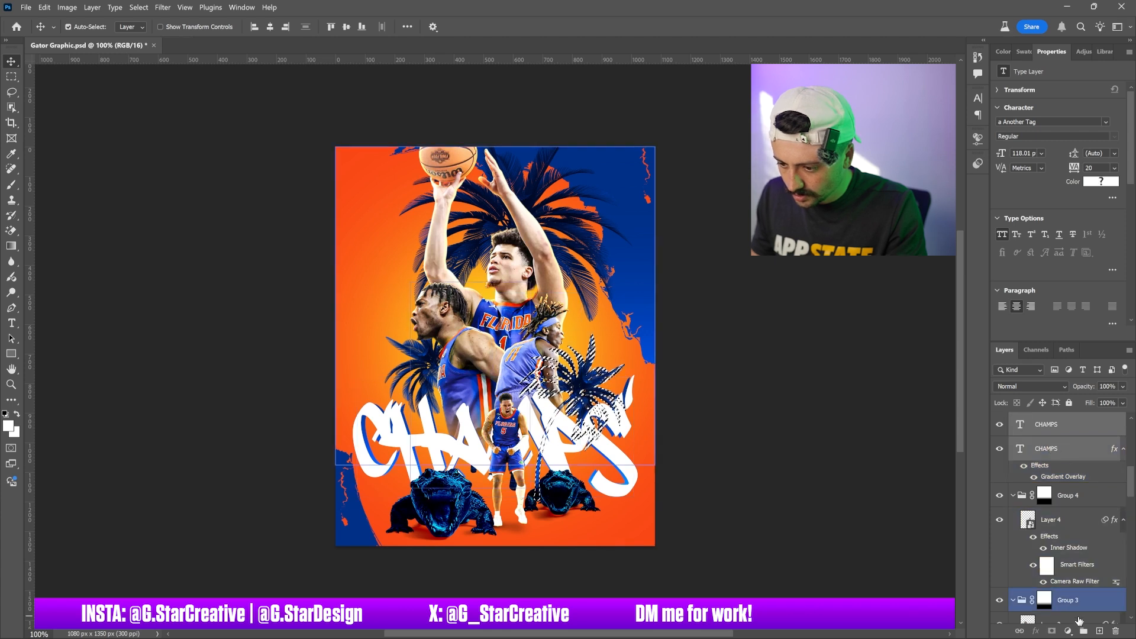
pyautogui.click(1083, 630)
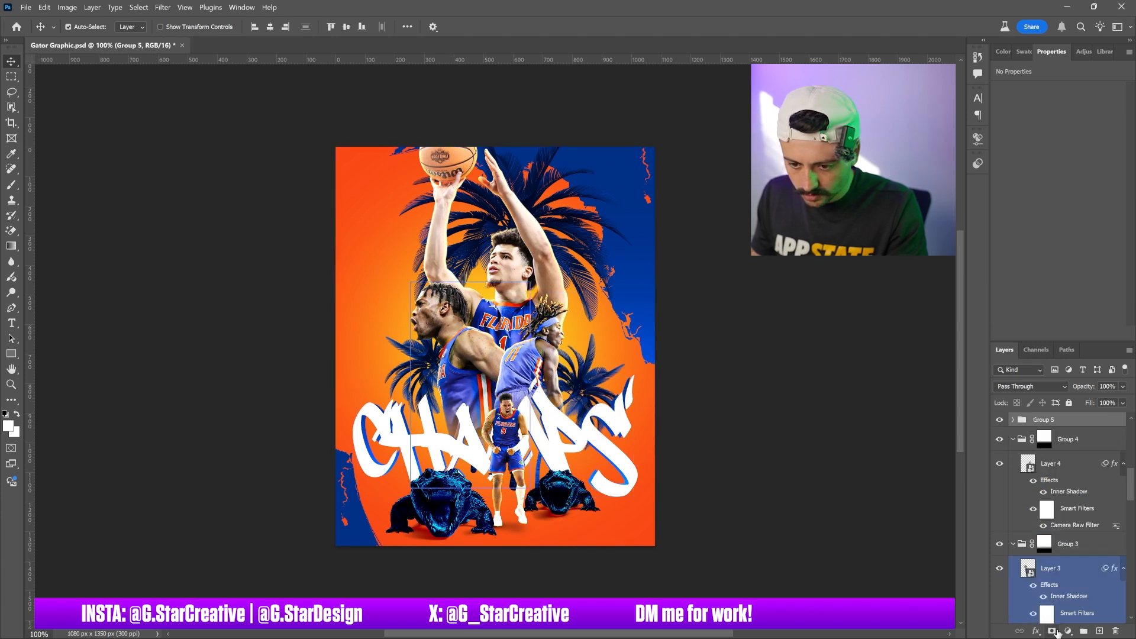
pyautogui.click(1051, 630)
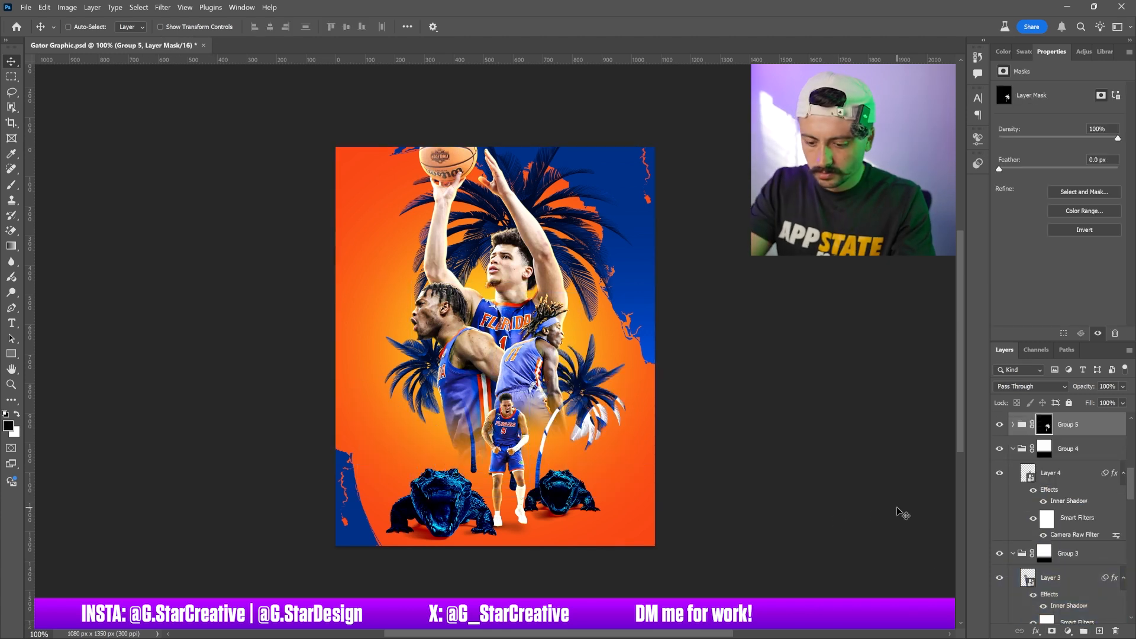
pyautogui.hotkey('ctrl', 'i')
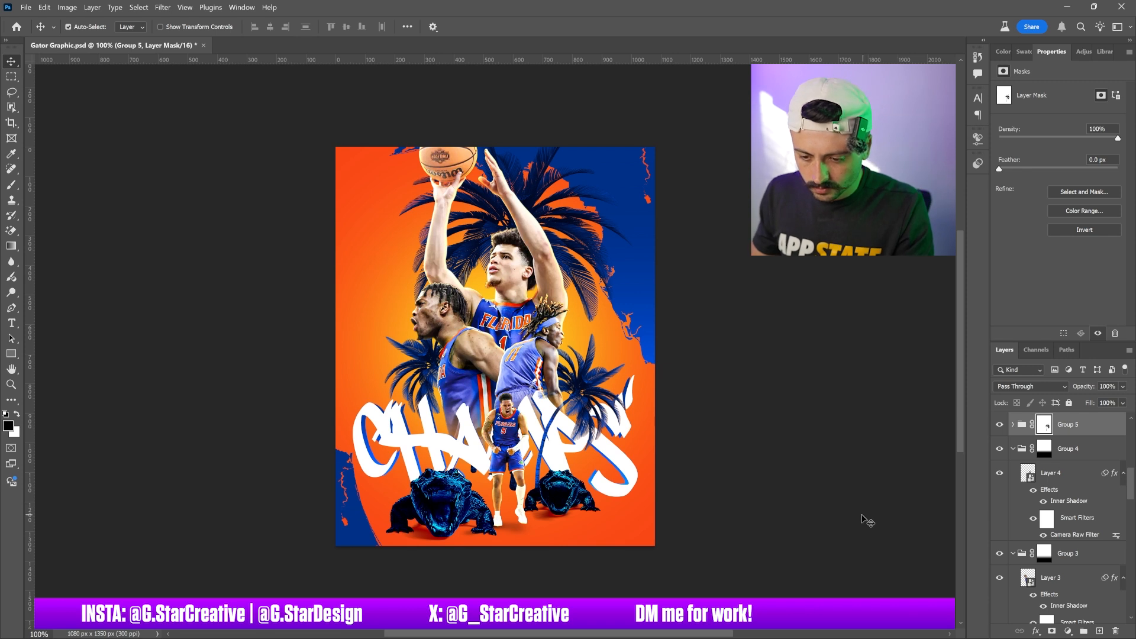
# Add a layer mask to the original palm tree and paint black on it with the Brush tool to hide parts overlapping the players
pyautogui.click(12, 185)
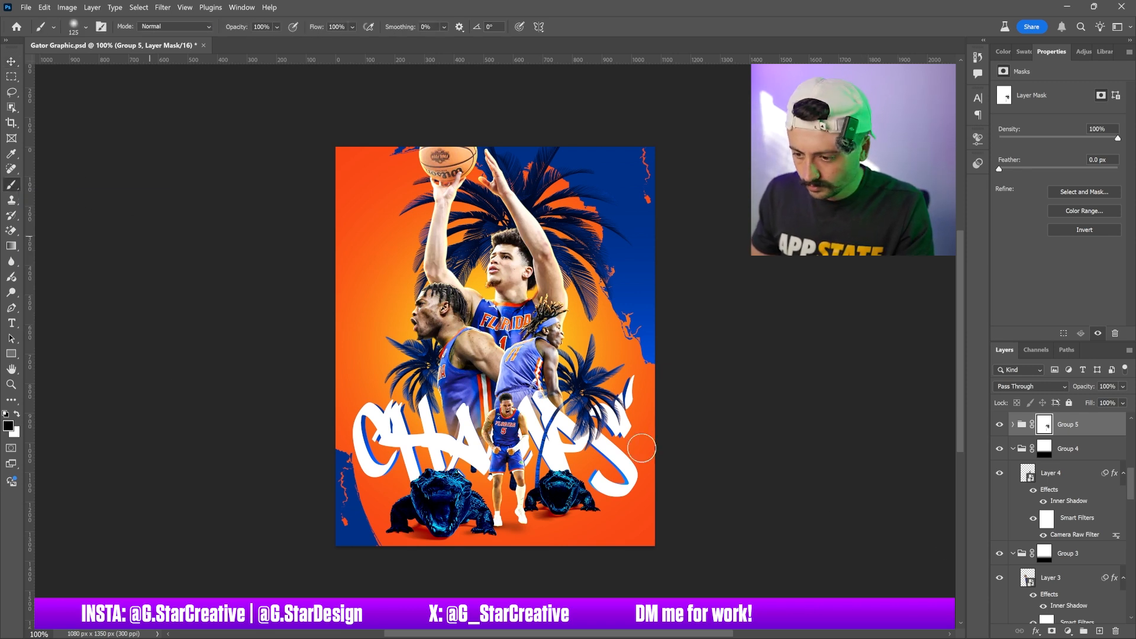
pyautogui.click(1013, 425)
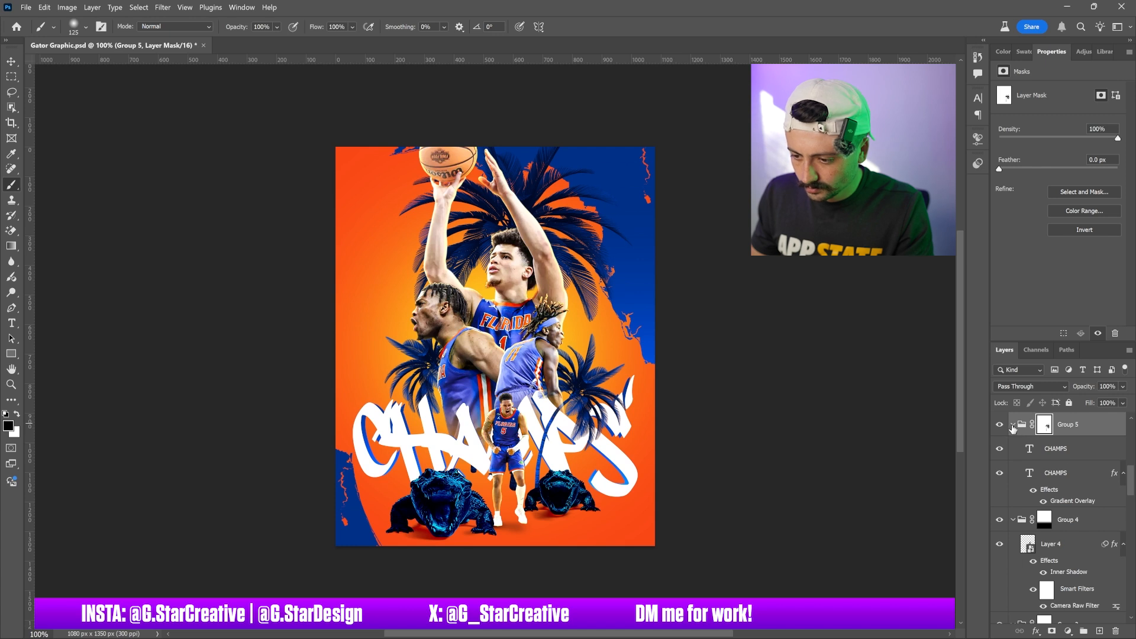
pyautogui.click(1012, 426)
pyautogui.scroll(-10, 1068, 525)
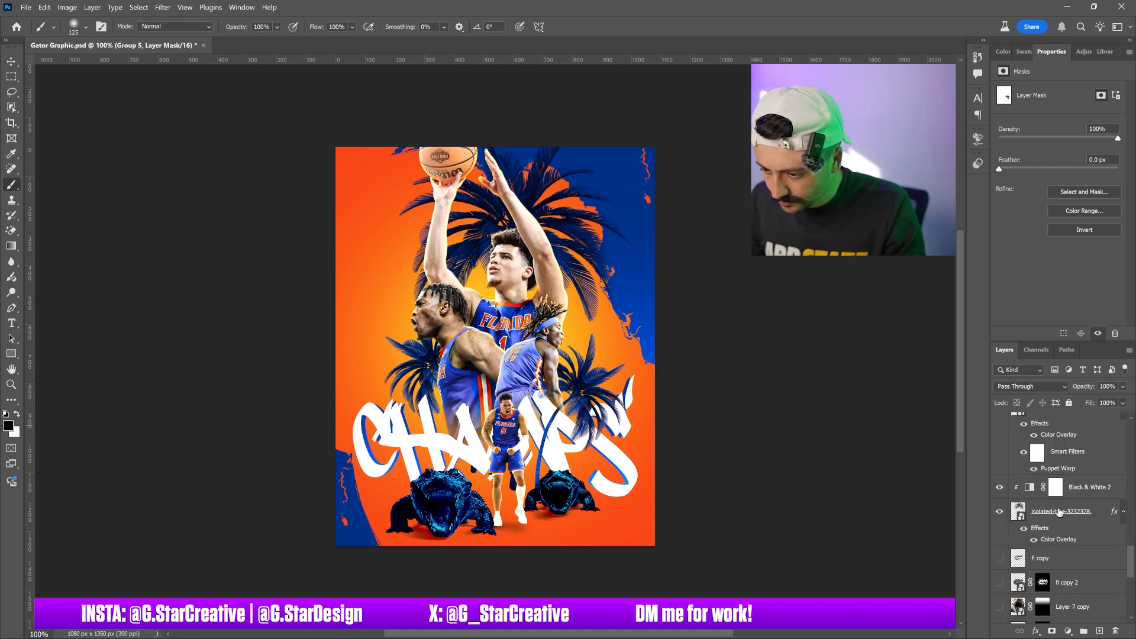
pyautogui.click(1059, 513)
pyautogui.click(1052, 630)
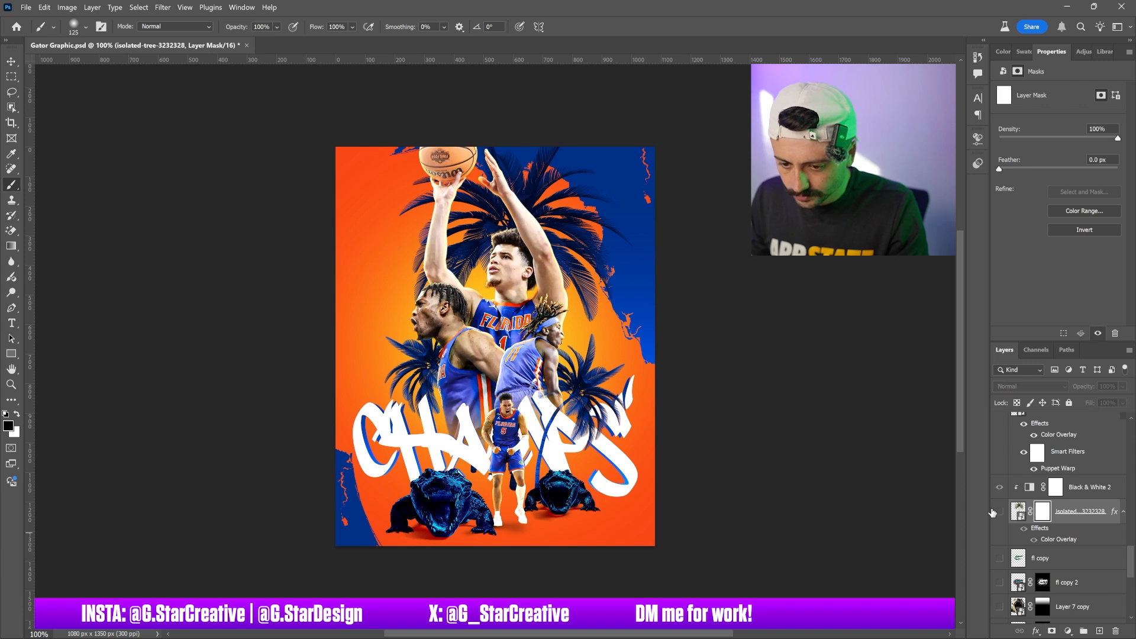
pyautogui.press('x')
pyautogui.click(75, 29)
pyautogui.moveTo(121, 89)
pyautogui.mouseDown()
pyautogui.moveTo(349, 144)
pyautogui.moveTo(435, 497)
pyautogui.mouseUp()
pyautogui.moveTo(501, 453)
pyautogui.mouseDown()
pyautogui.moveTo(493, 413)
pyautogui.moveTo(518, 508)
pyautogui.moveTo(520, 443)
pyautogui.mouseUp()
# Add layer masks to both copied palm tree layers
pyautogui.scroll(2, 1073, 494)
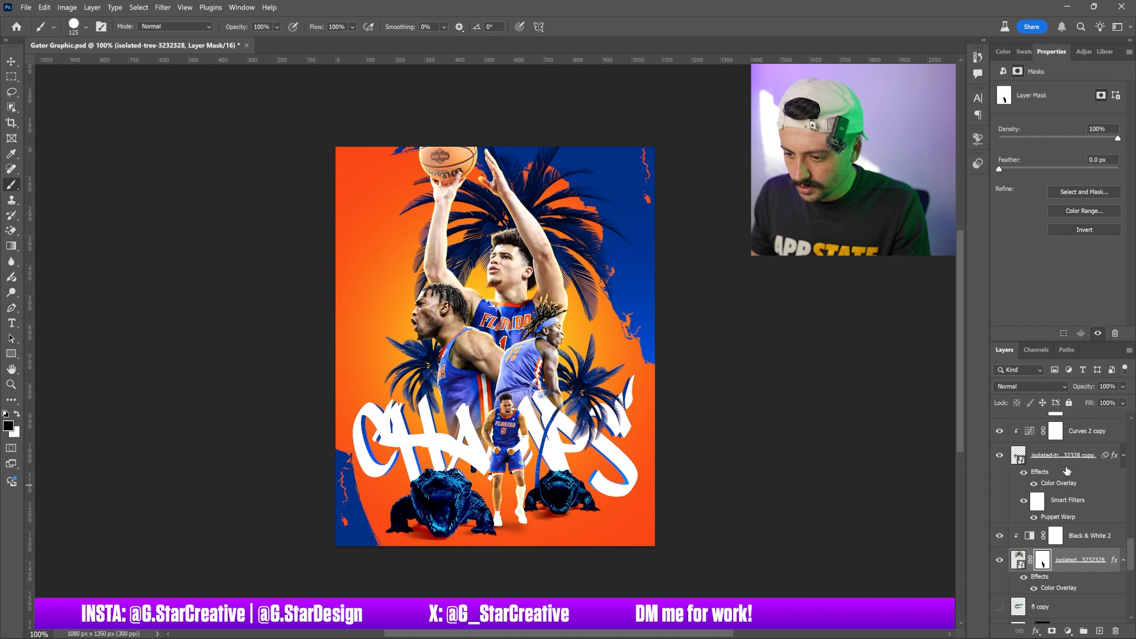
pyautogui.click(1069, 461)
pyautogui.click(1053, 631)
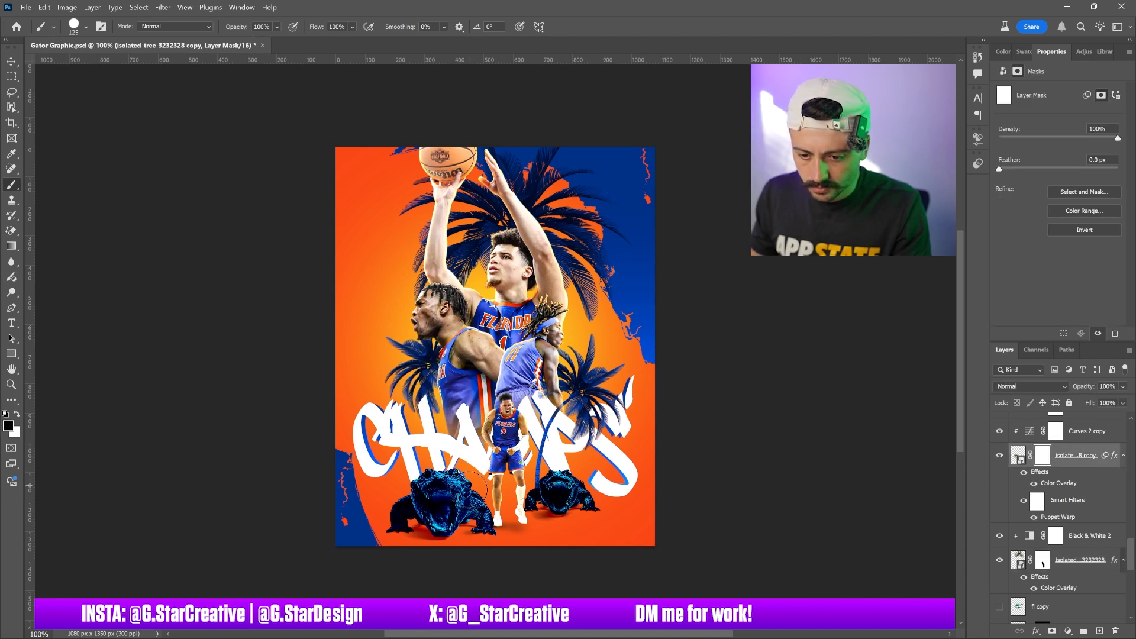
pyautogui.scroll(3, 1065, 504)
pyautogui.scroll(3, 1077, 484)
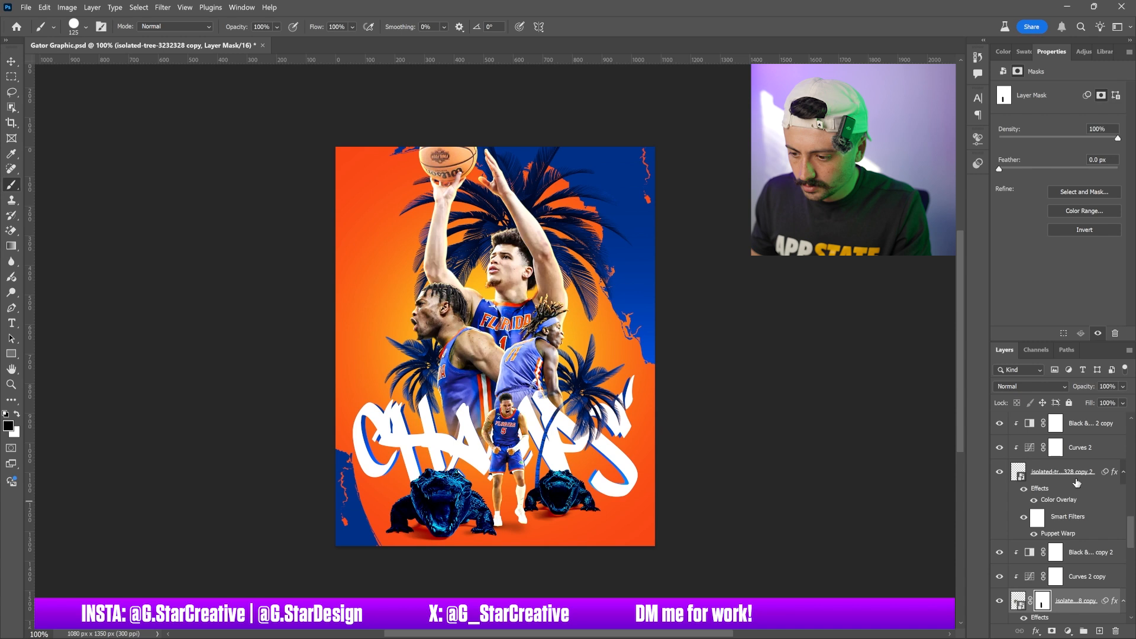
pyautogui.click(1042, 472)
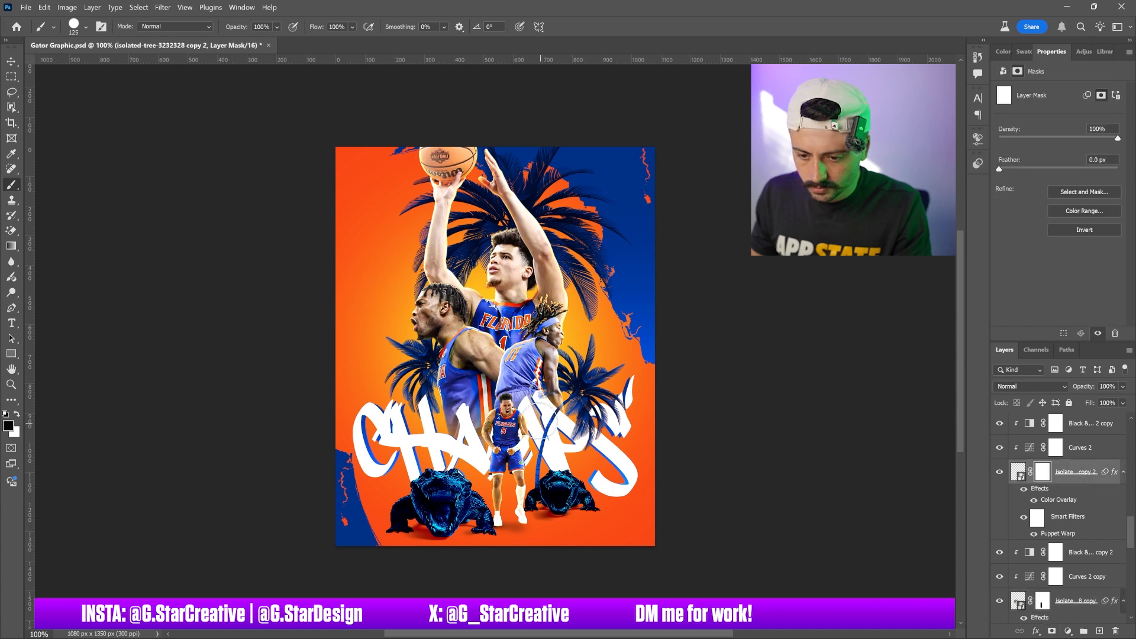
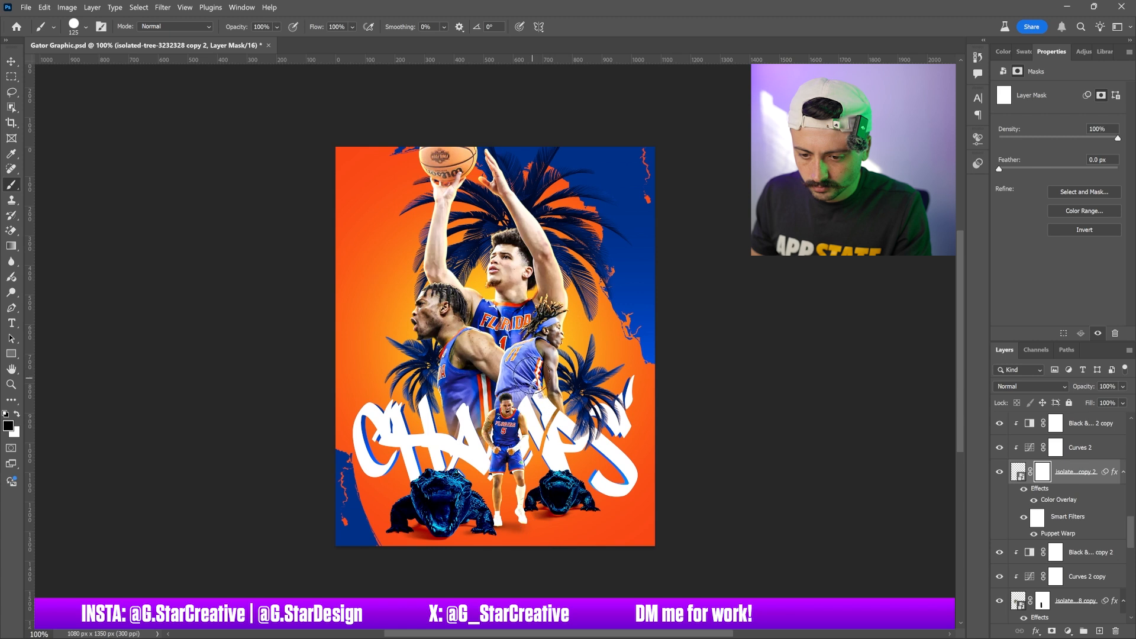
# Undo the last mask stroke and repaint the second copied palm tree's mask with a smaller brush beside the players
pyautogui.hotkey('ctrl', 'z')
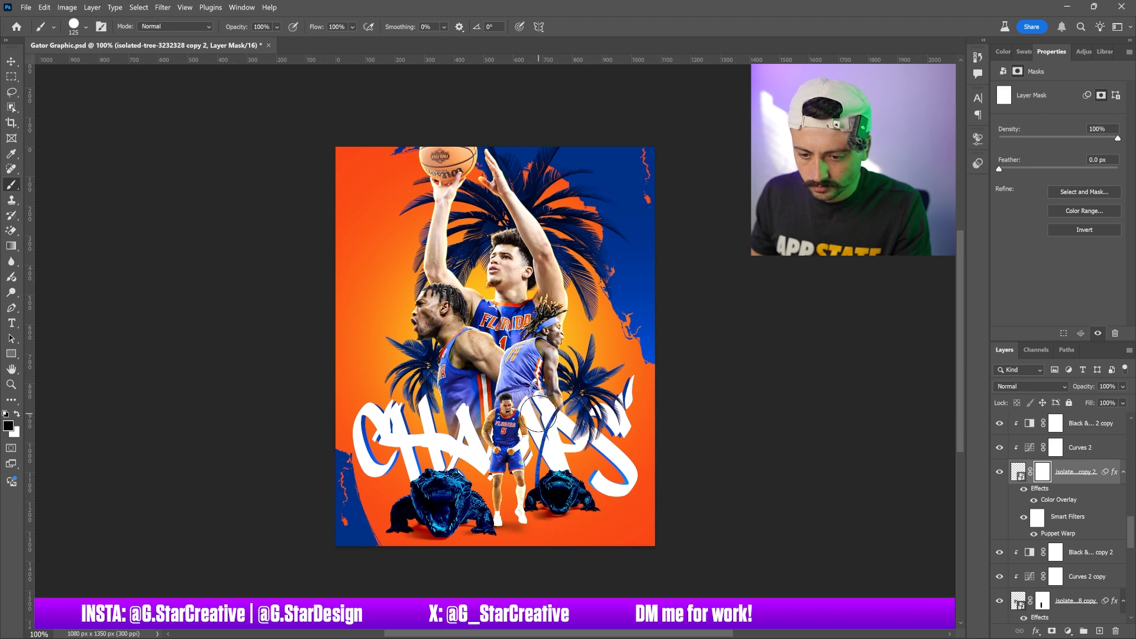
pyautogui.press('[')
pyautogui.press('[')
pyautogui.press('[')
pyautogui.press('[')
pyautogui.press('[')
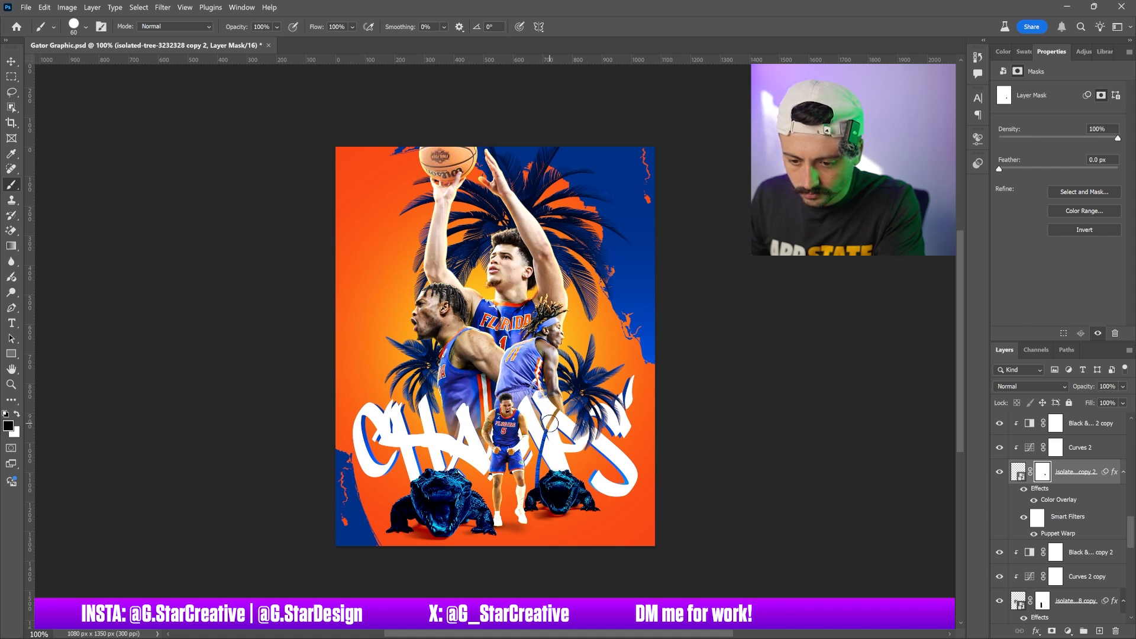
pyautogui.moveTo(548, 423); pyautogui.dragTo(533, 474)
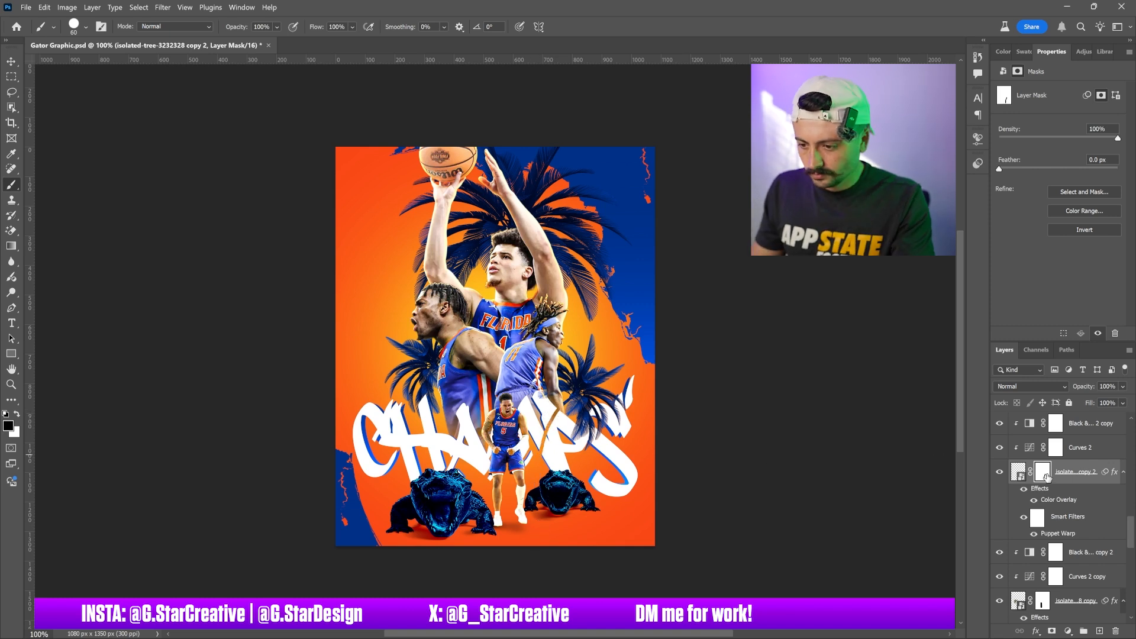
# Select the CHAMPS group's mask and paint white over the letters beside the small player to reveal them
pyautogui.scroll(2, 1059, 478)
pyautogui.scroll(4, 1058, 478)
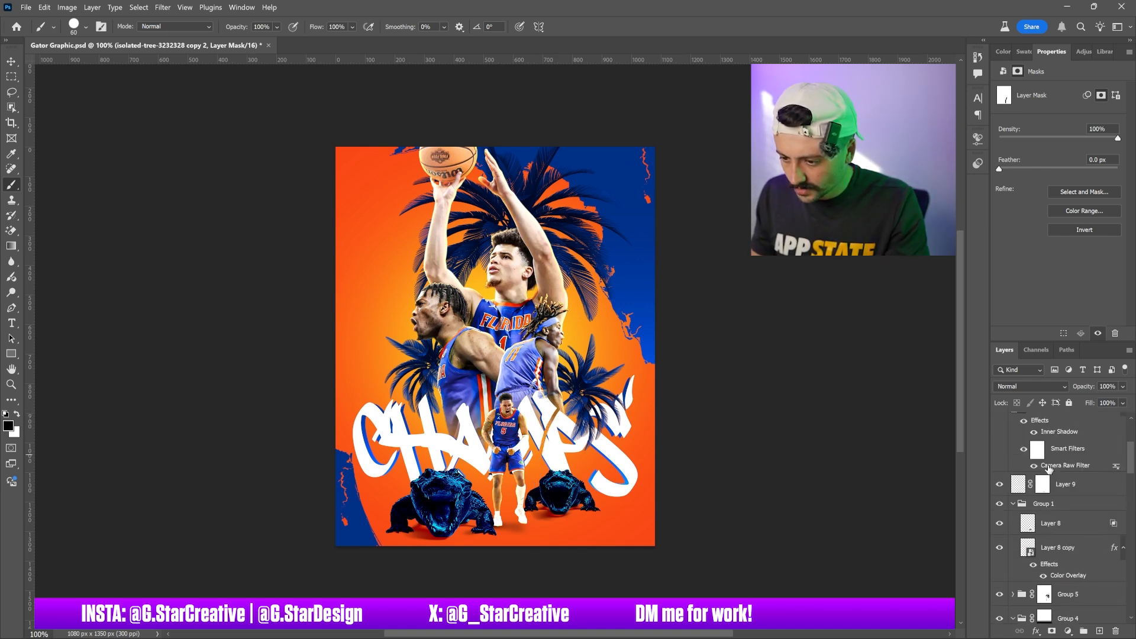
pyautogui.scroll(-6, 1051, 470)
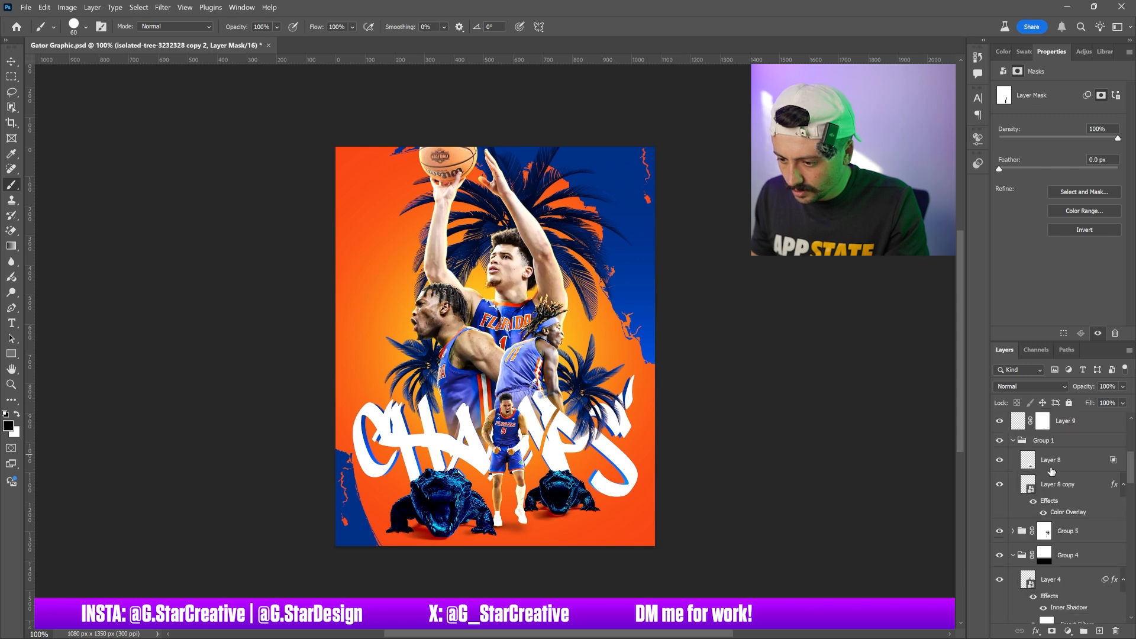
pyautogui.click(1042, 484)
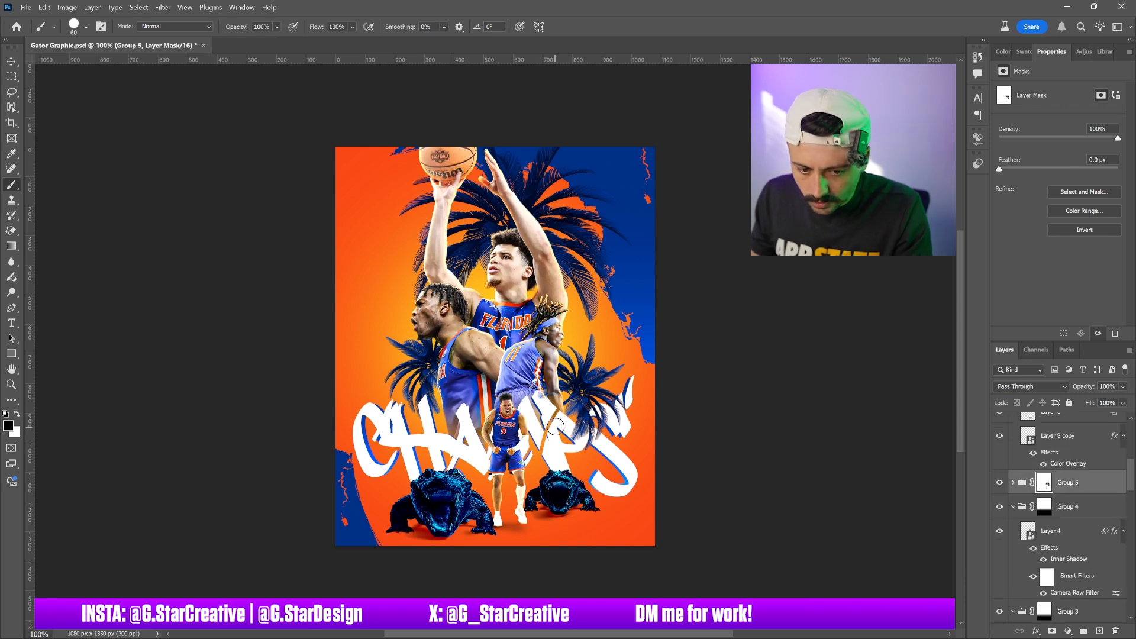
pyautogui.press('x')
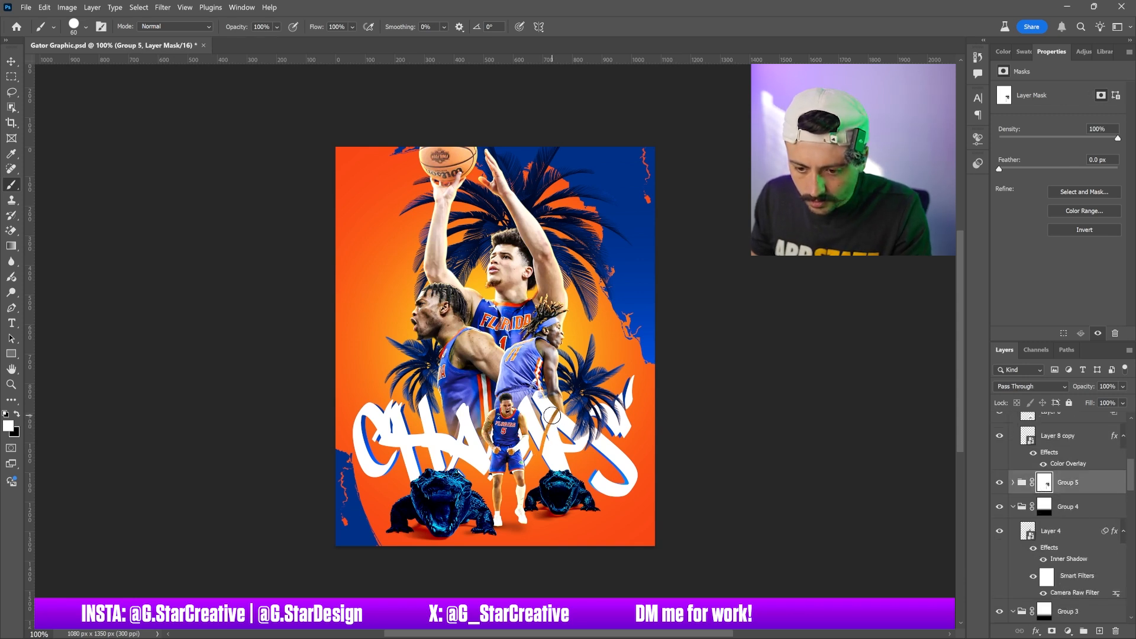
pyautogui.moveTo(552, 416); pyautogui.dragTo(542, 454)
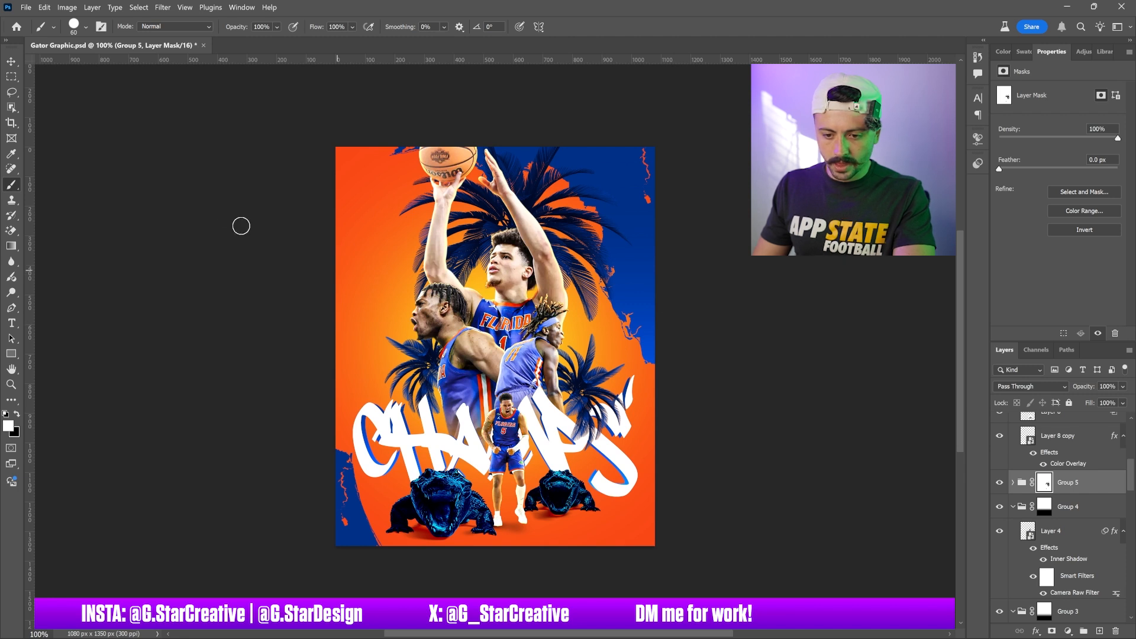
# Inspect the layer stack to locate the palm tree layers and the CHAMPS text group
pyautogui.click(11, 61)
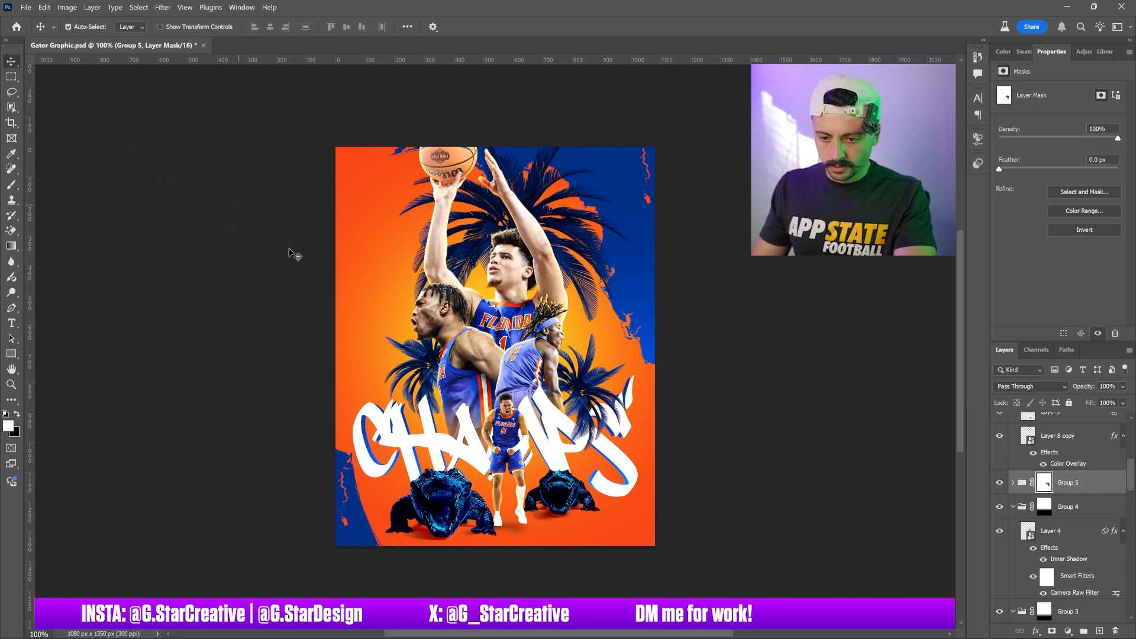
pyautogui.click(428, 377)
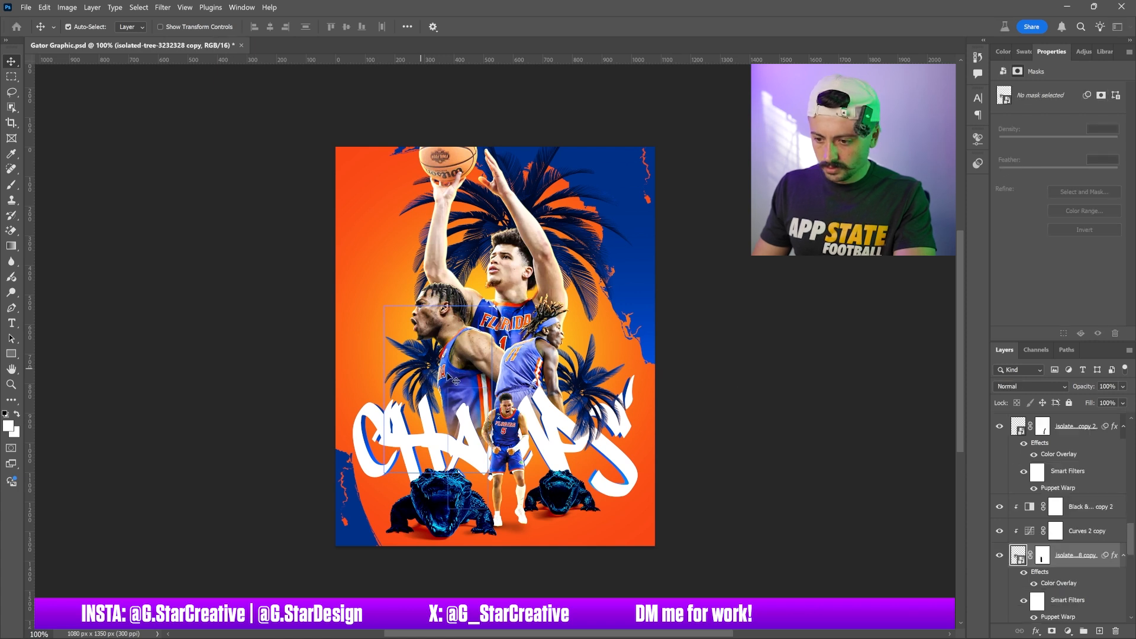
pyautogui.keyDown('ctrl'); pyautogui.click(1024, 559); pyautogui.keyUp('ctrl')
pyautogui.scroll(8, 1022, 556)
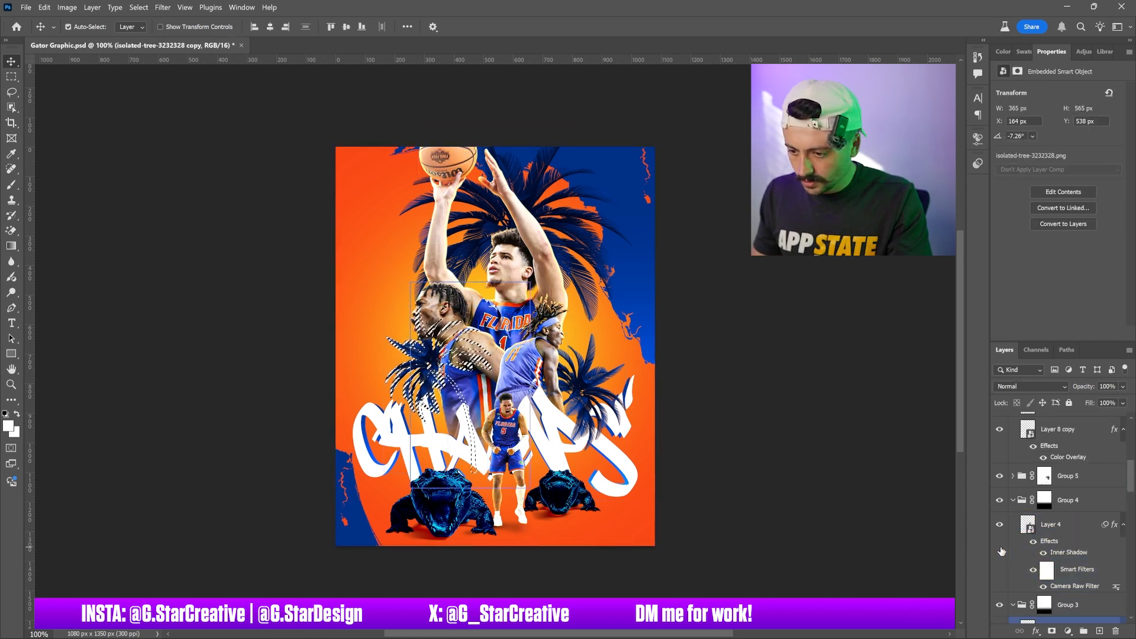
pyautogui.scroll(5, 997, 554)
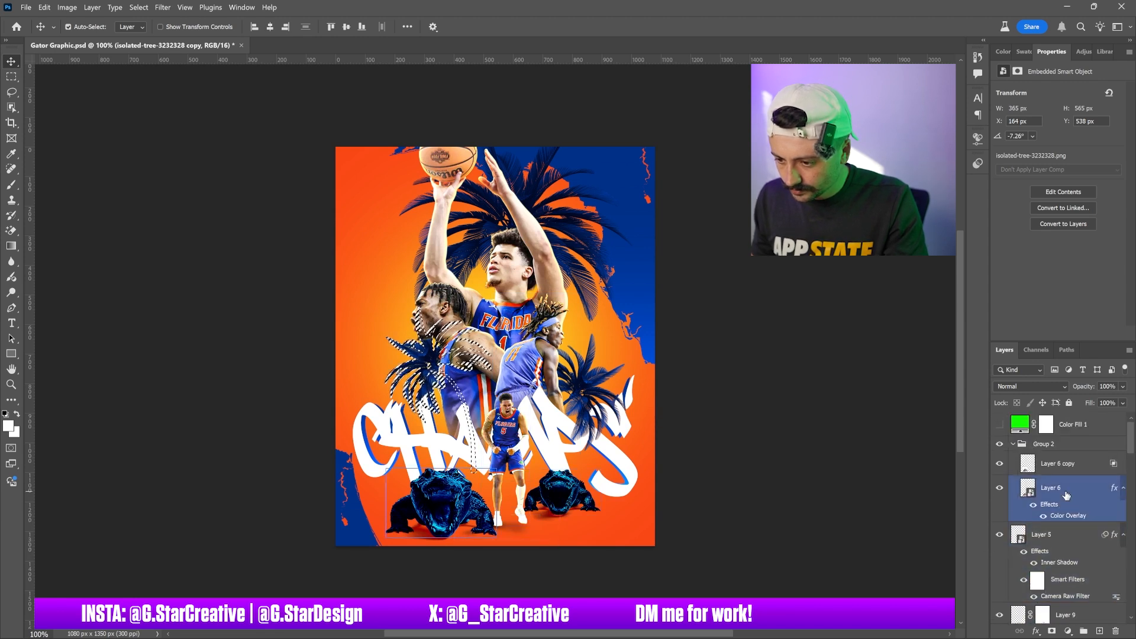
pyautogui.scroll(-5, 1064, 492)
pyautogui.scroll(-4, 1062, 488)
pyautogui.click(1060, 476)
pyautogui.scroll(5, 1059, 481)
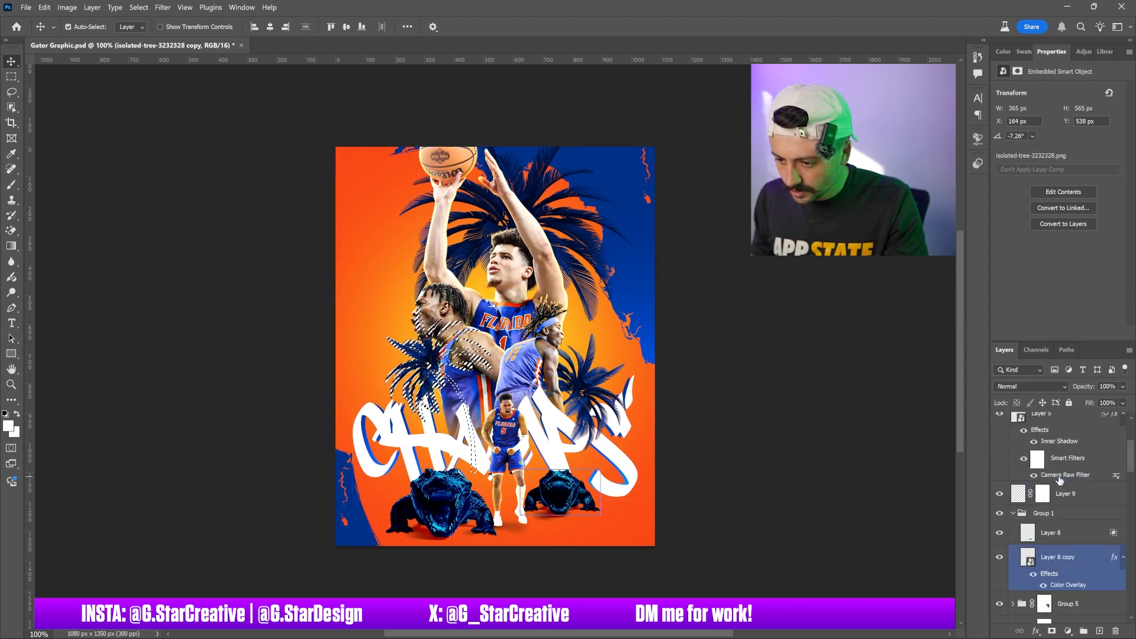
pyautogui.click(1059, 484)
pyautogui.scroll(-7, 1059, 480)
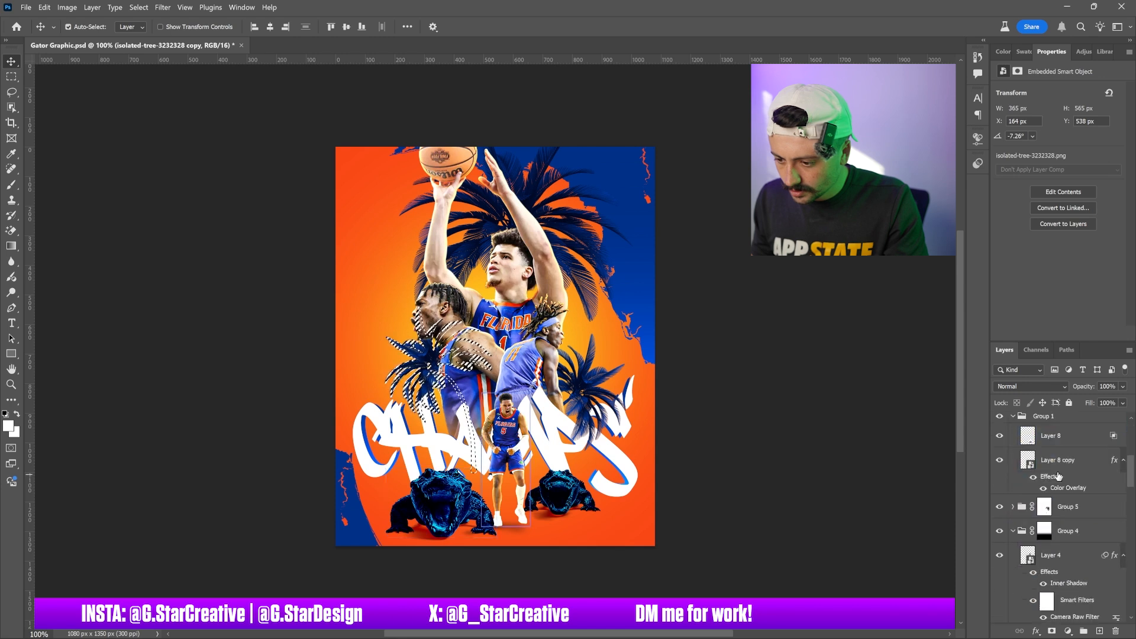
pyautogui.scroll(-6, 1061, 473)
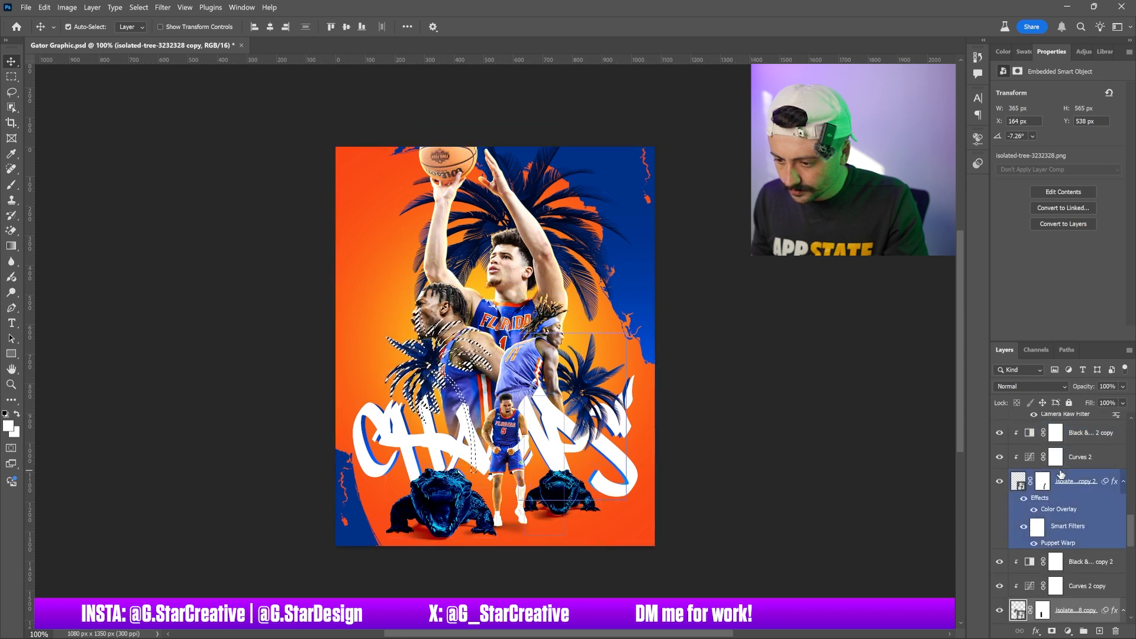
pyautogui.scroll(5, 1061, 473)
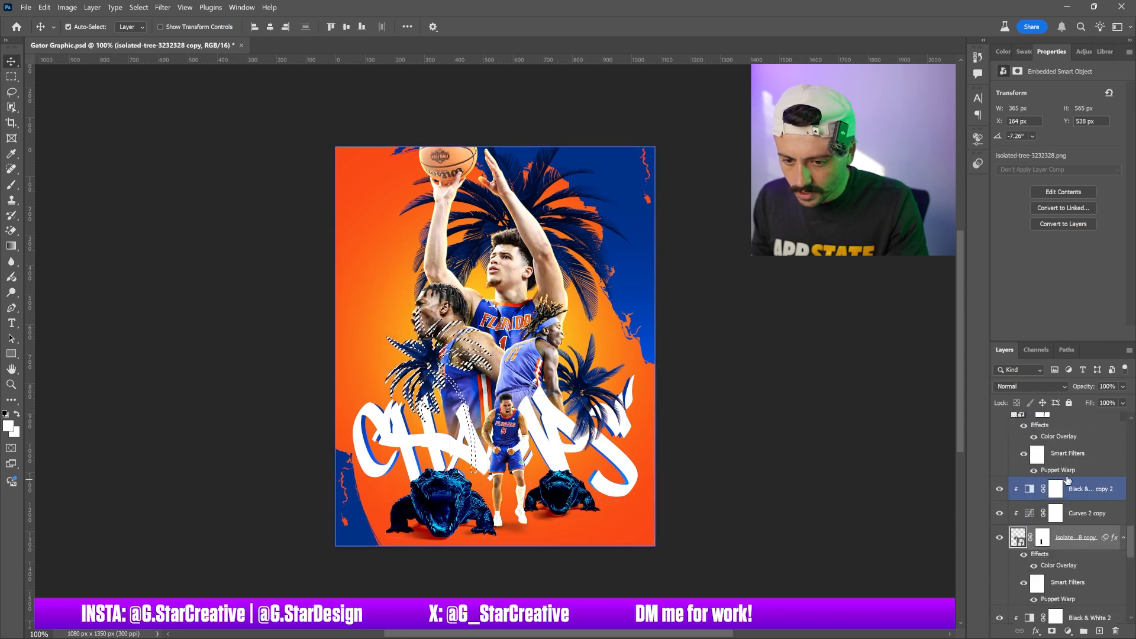
pyautogui.scroll(3, 1076, 473)
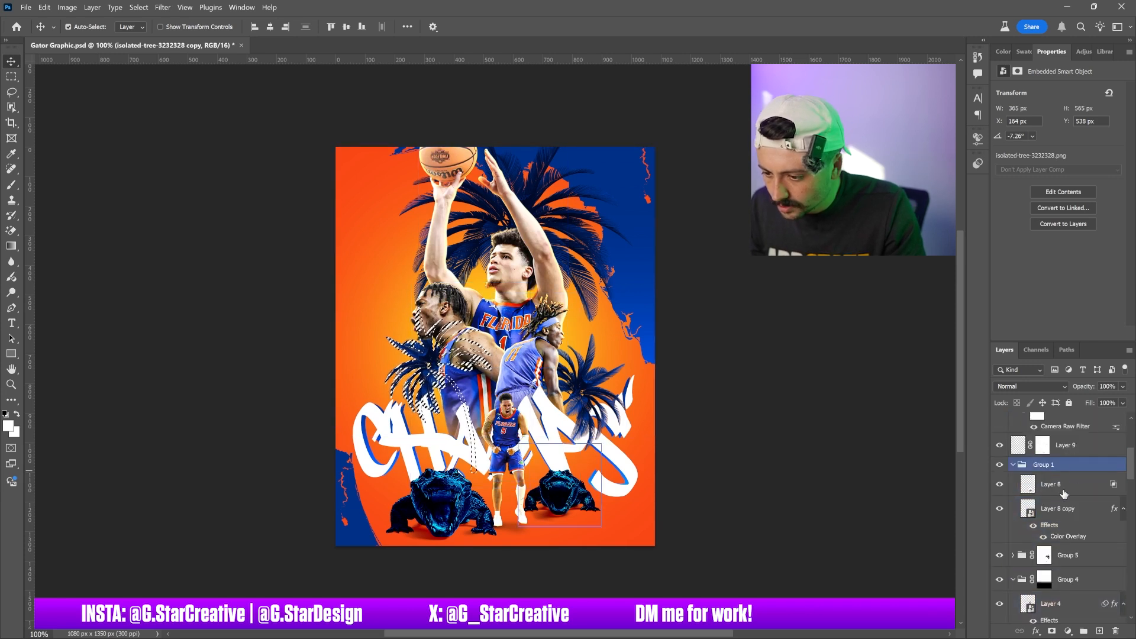
# Nest the CHAMPS group inside a new group and give the new group a white layer mask
pyautogui.click(1063, 556)
pyautogui.hotkey('ctrl', 'g')
pyautogui.moveTo(1063, 565); pyautogui.dragTo(1058, 552)
pyautogui.click(1012, 551)
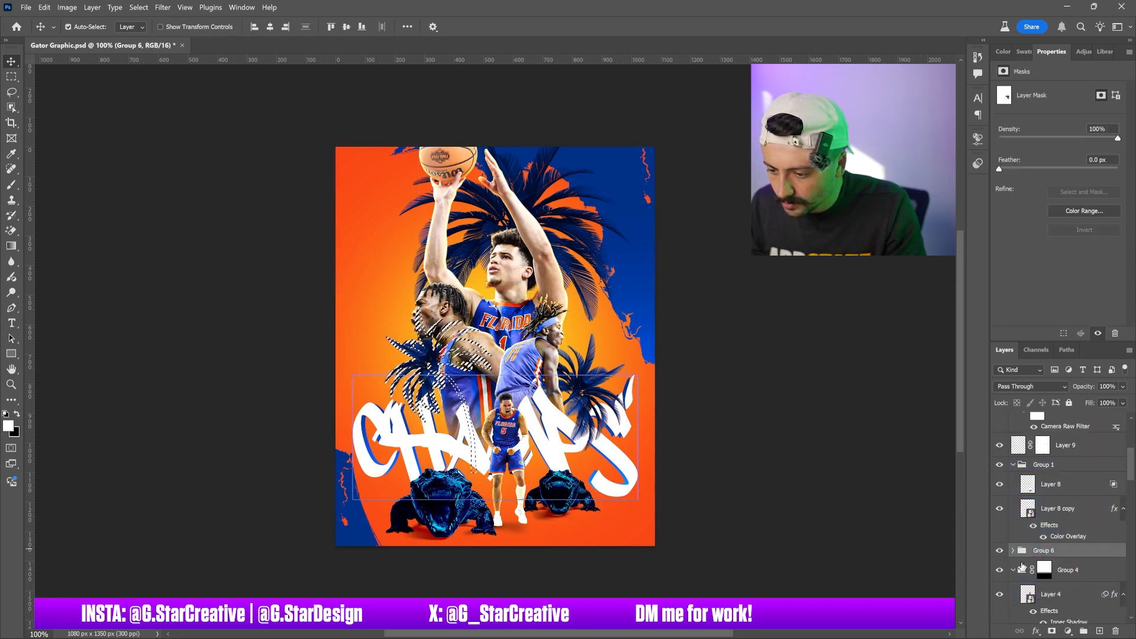
pyautogui.click(1051, 631)
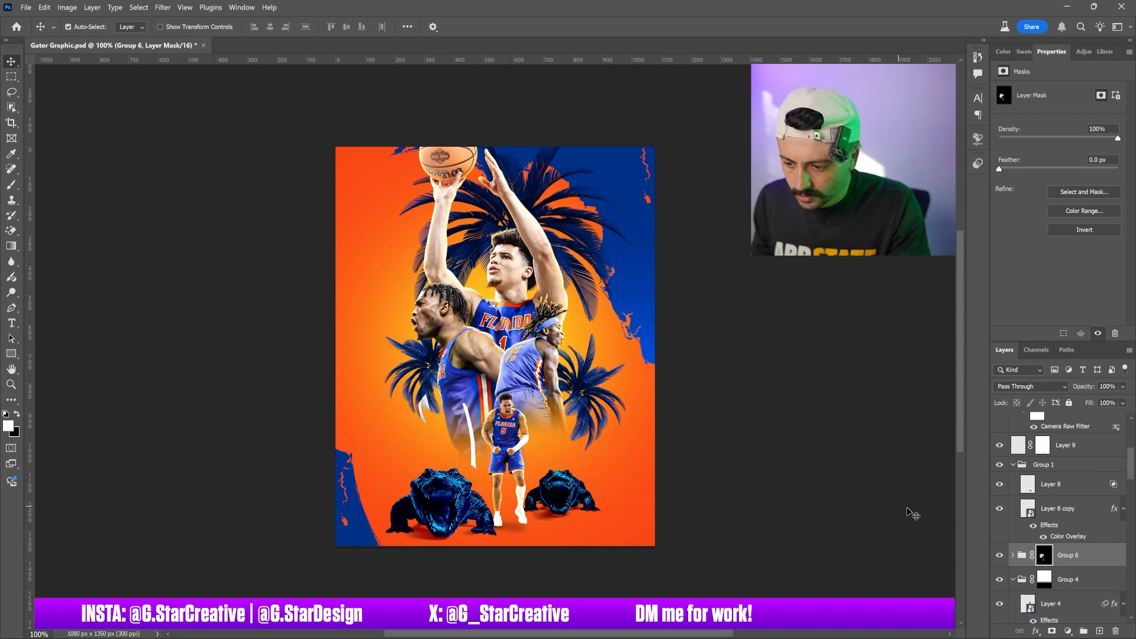
pyautogui.hotkey('ctrl', 'i')
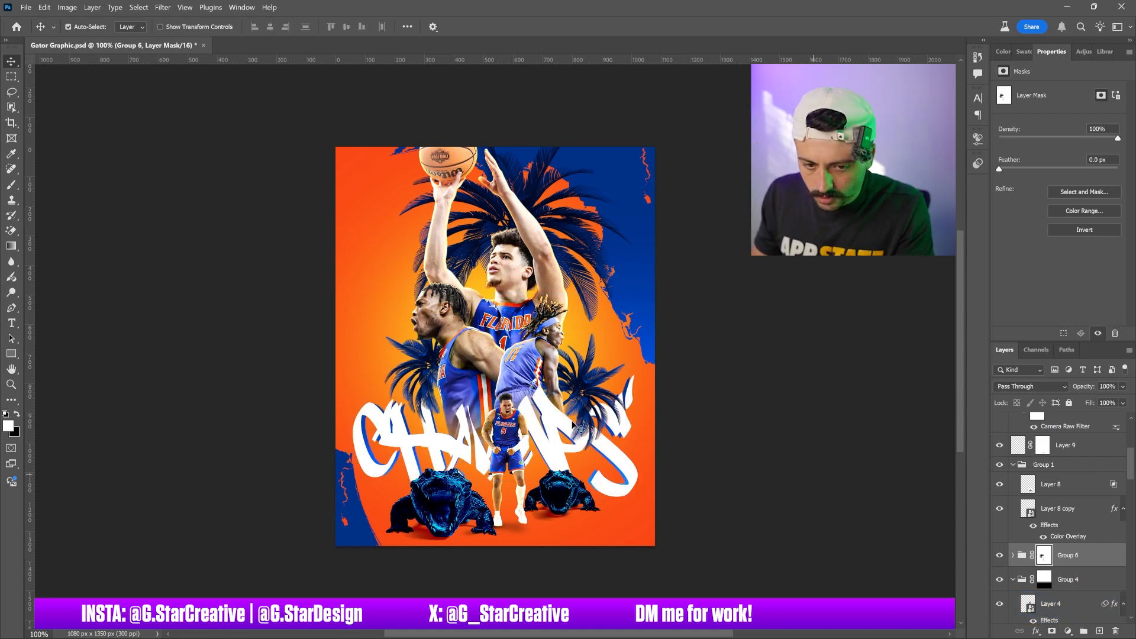
# Paint on the new group's mask with the Brush tool over the letters near the small player
pyautogui.press('b')
pyautogui.moveTo(464, 408)
pyautogui.mouseDown()
pyautogui.moveTo(479, 486)
pyautogui.moveTo(466, 414)
pyautogui.moveTo(486, 481)
pyautogui.mouseUp()
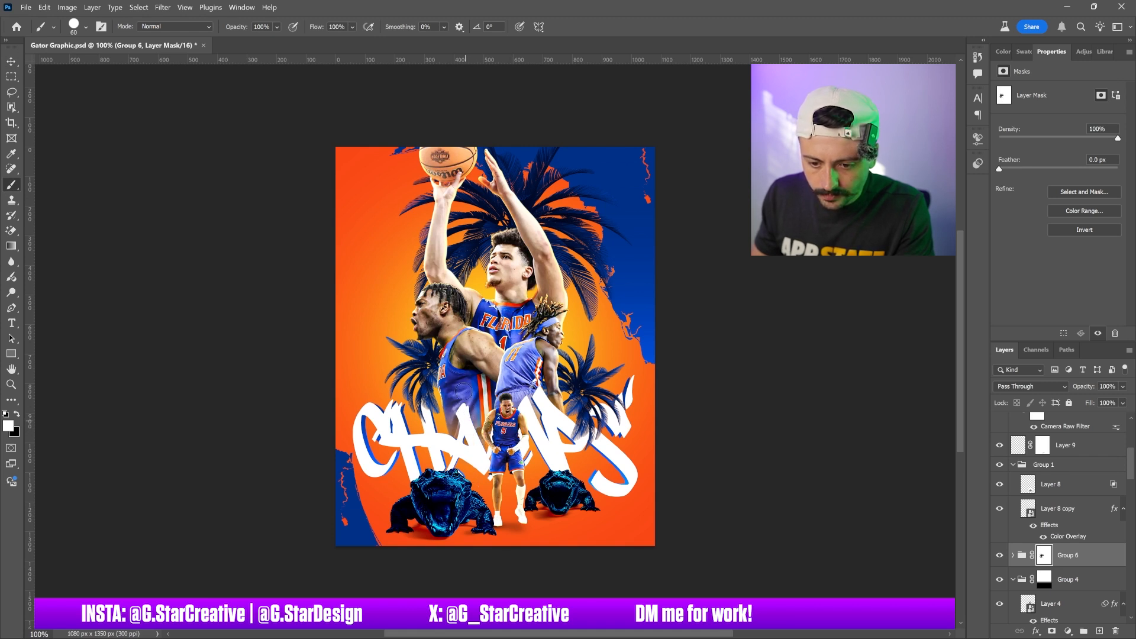
pyautogui.press('v')
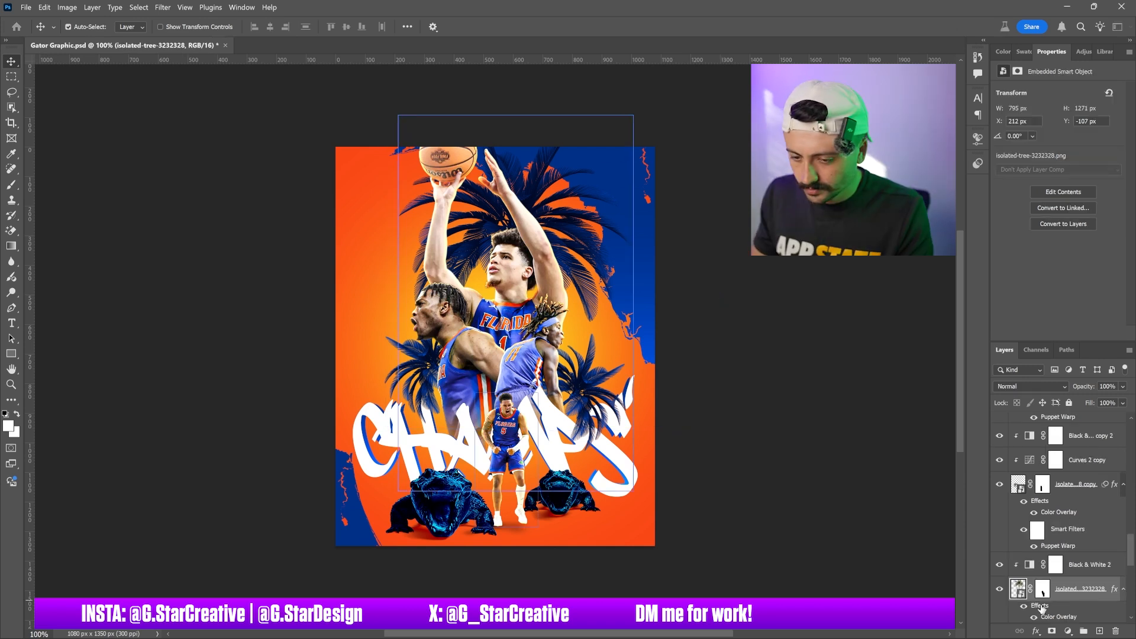
# Open the original palm tree's layer style and enable Inner Shadow with Color Dodge and color ffffff
pyautogui.doubleClick(1042, 606)
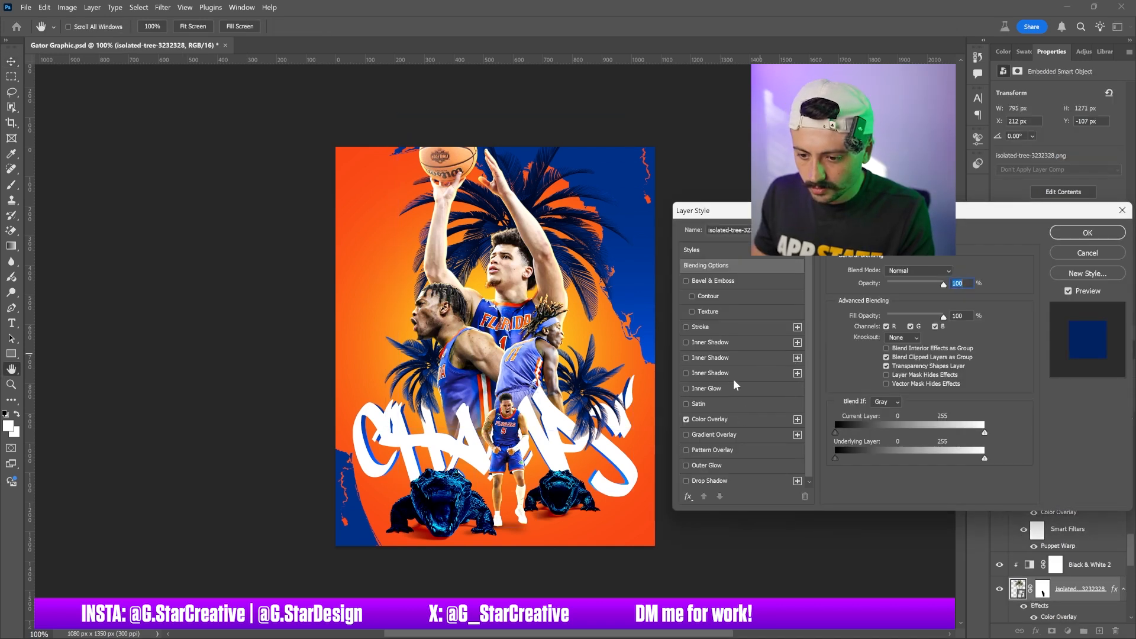
pyautogui.click(739, 346)
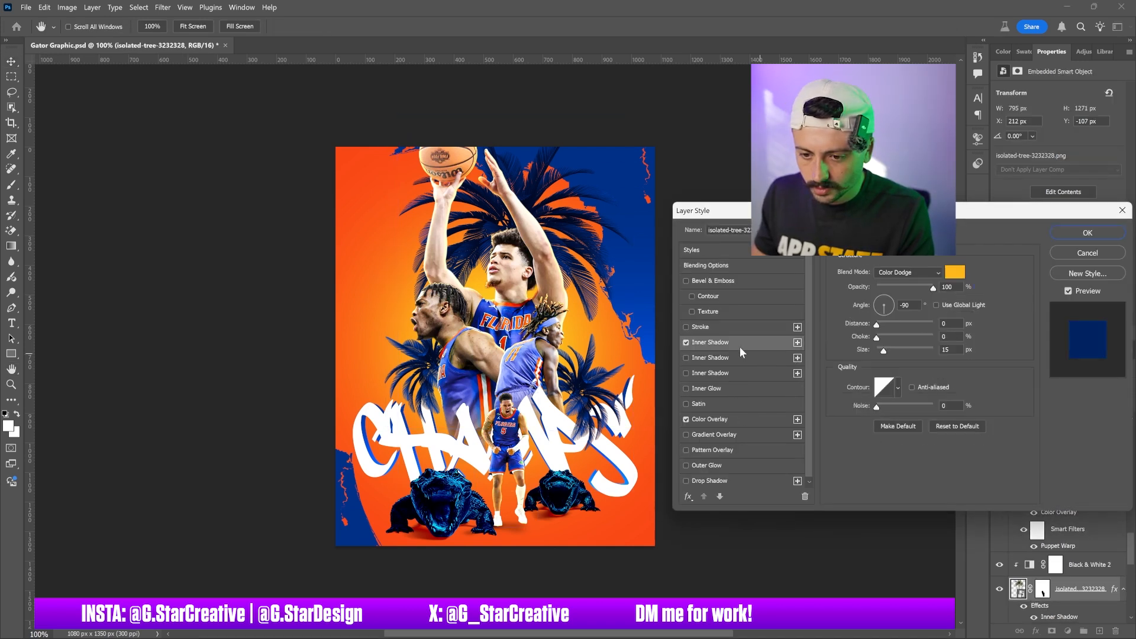
pyautogui.click(953, 274)
pyautogui.write('ffffff')
pyautogui.press('Return')
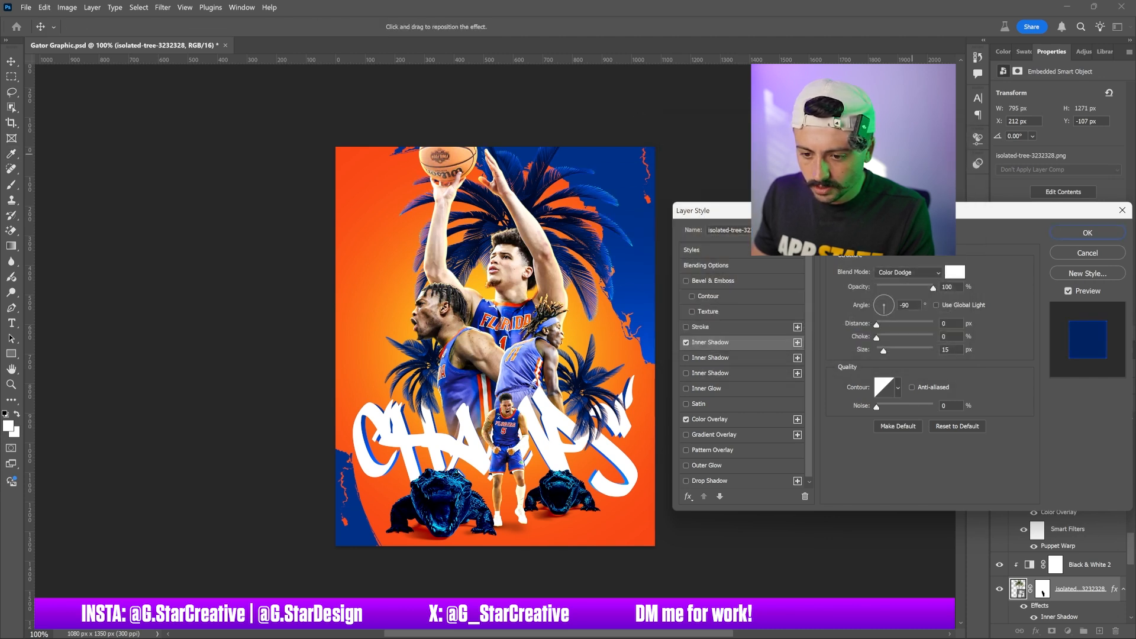
# Set the inner shadow's distance to 0 px and size to 65 px, then apply the style
pyautogui.click(888, 339)
pyautogui.moveTo(887, 338); pyautogui.dragTo(874, 337)
pyautogui.click(890, 350)
pyautogui.click(950, 323)
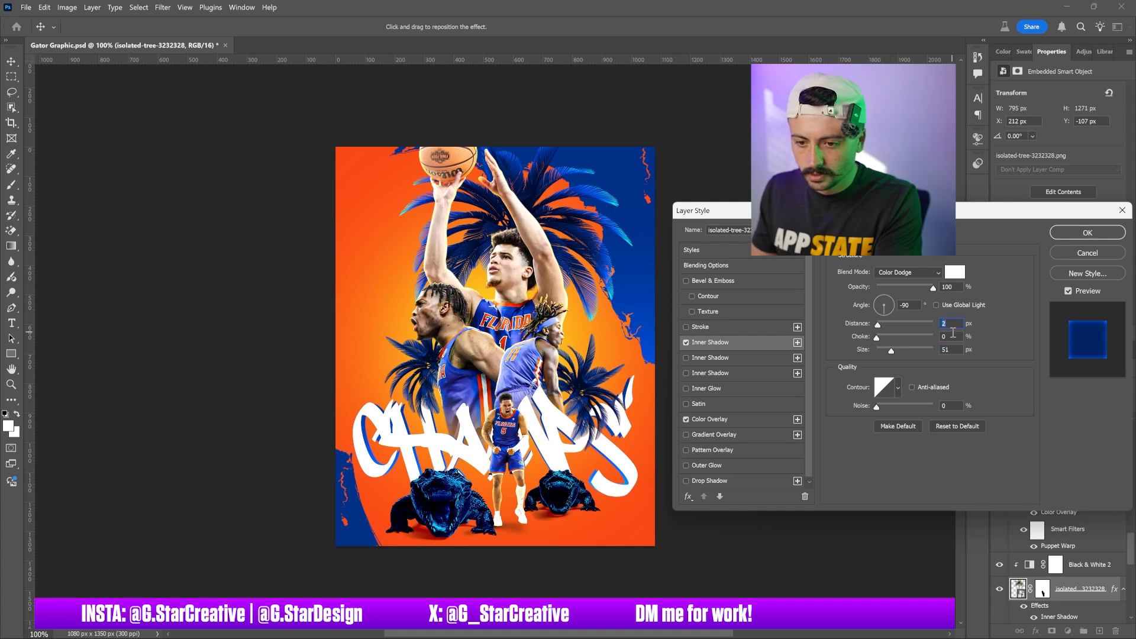
pyautogui.moveTo(891, 351); pyautogui.dragTo(873, 351)
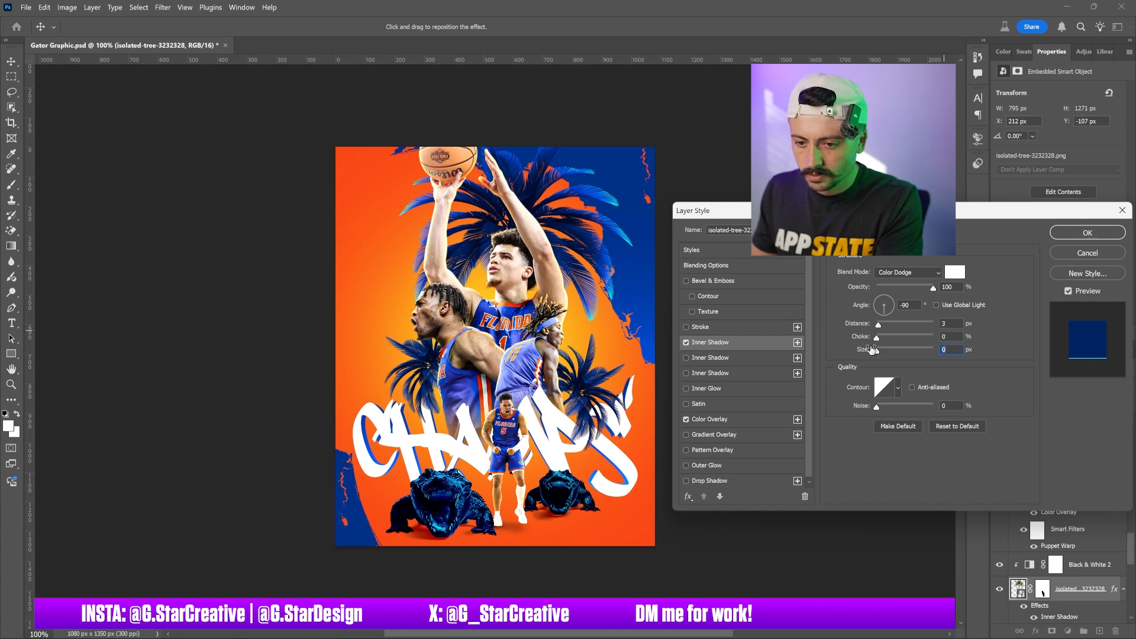
pyautogui.press('Down')
pyautogui.press('Down')
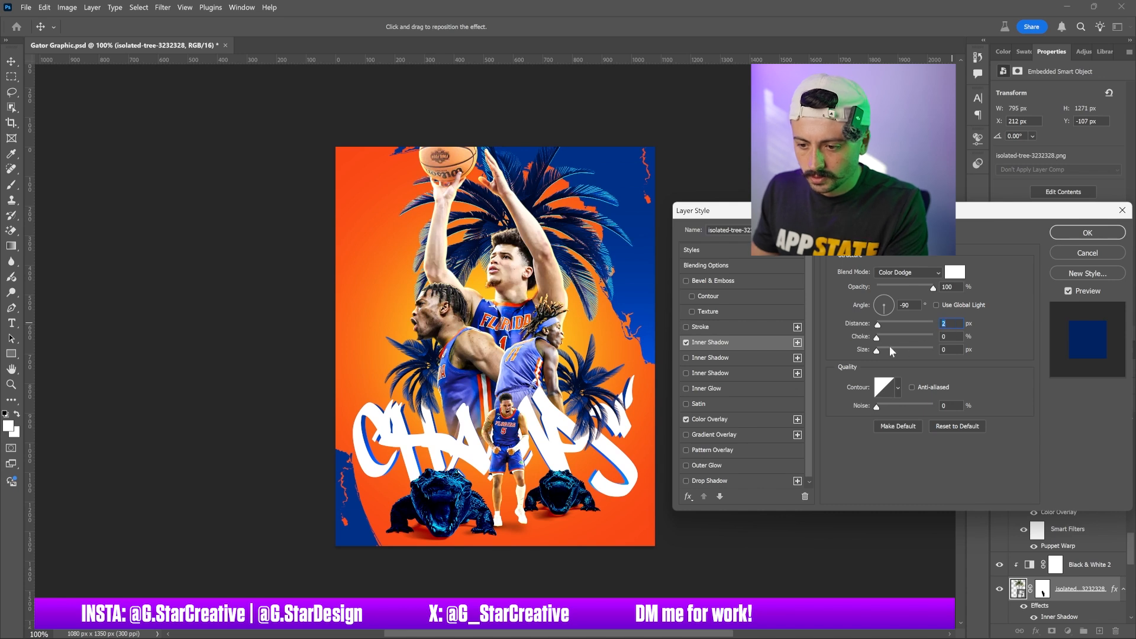
pyautogui.moveTo(877, 350); pyautogui.dragTo(880, 354)
pyautogui.press('Up')
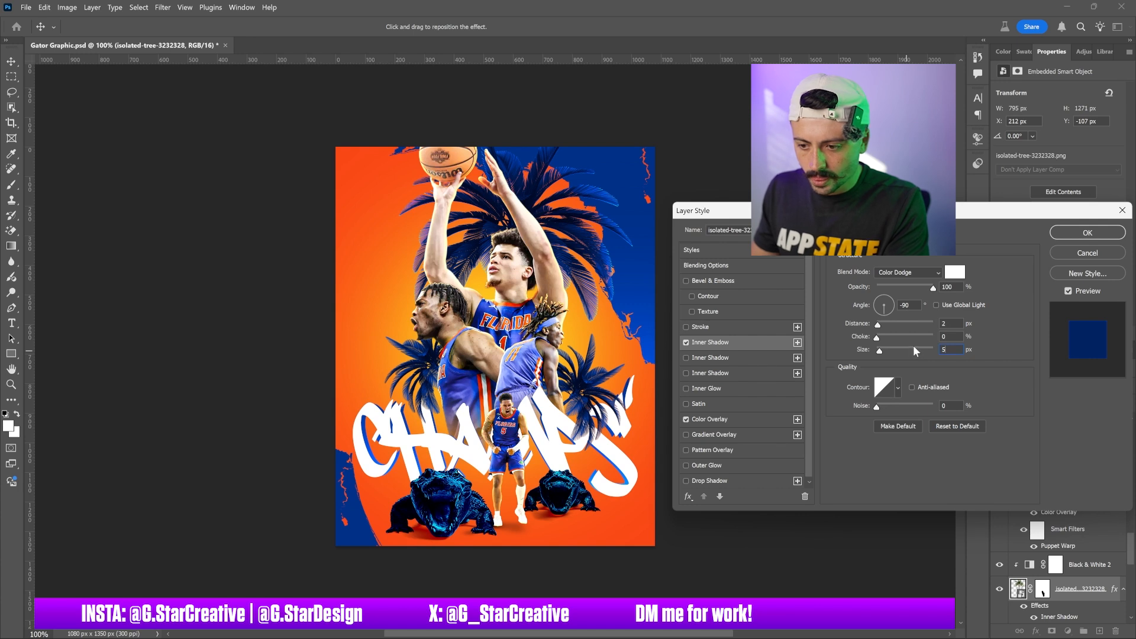
pyautogui.write('1')
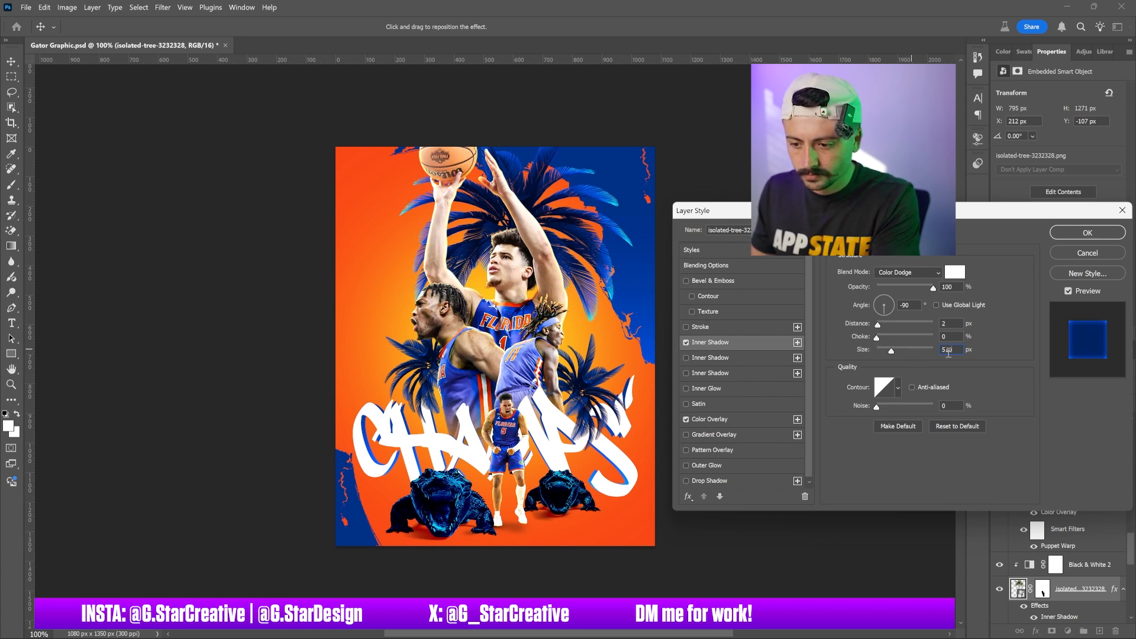
pyautogui.press('BackSpace')
pyautogui.press('BackSpace')
pyautogui.press('BackSpace')
pyautogui.write('10')
pyautogui.moveTo(881, 349); pyautogui.dragTo(895, 349)
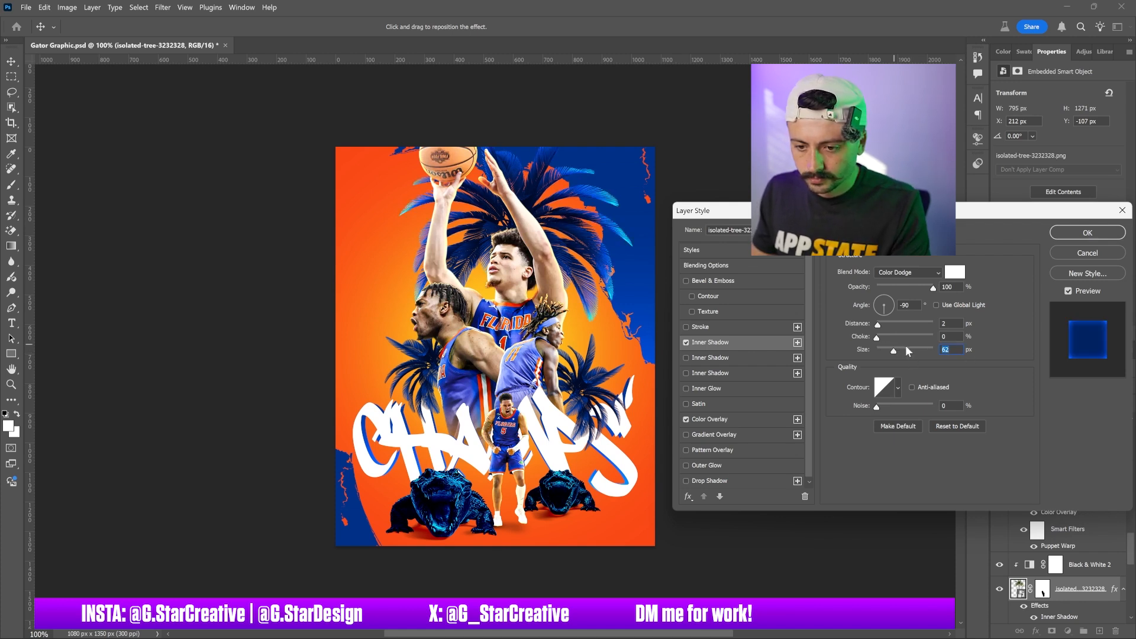
pyautogui.moveTo(905, 349)
pyautogui.mouseDown()
pyautogui.moveTo(917, 344)
pyautogui.moveTo(894, 349)
pyautogui.mouseUp()
pyautogui.click(896, 350)
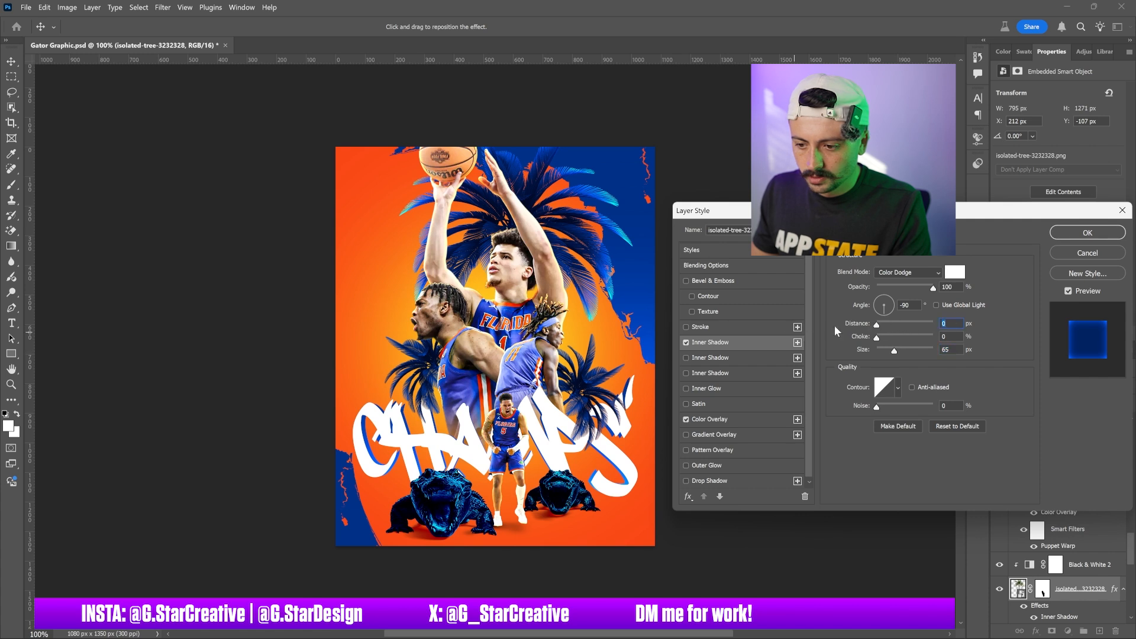
pyautogui.click(1076, 230)
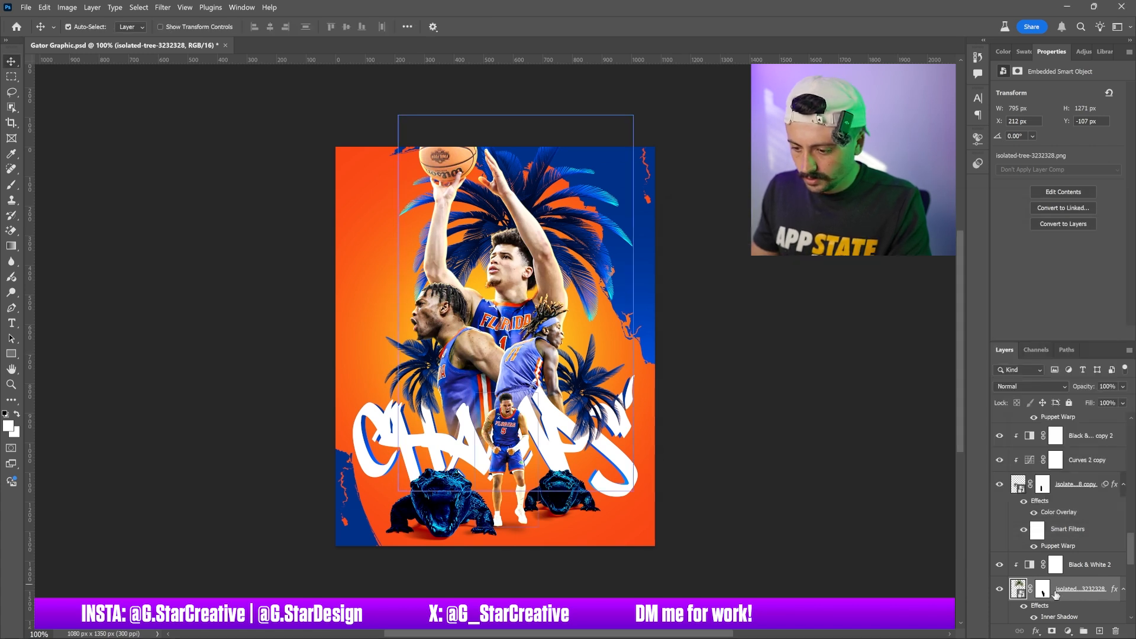
pyautogui.scroll(-1, 1047, 585)
pyautogui.click(1058, 535)
pyautogui.click(1060, 519)
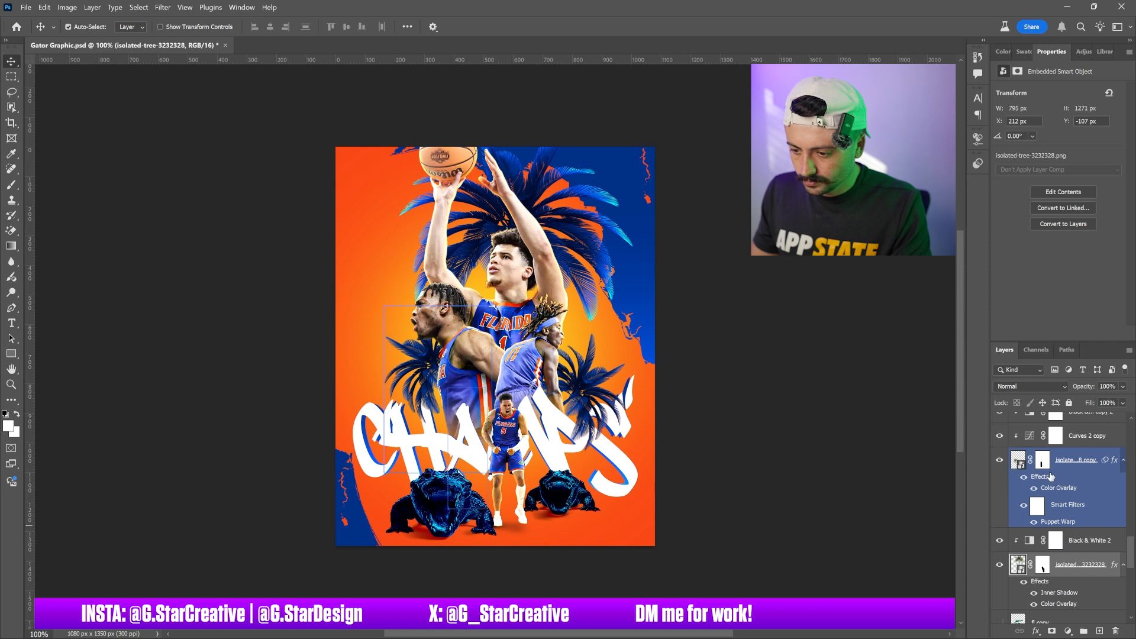
pyautogui.click(999, 460)
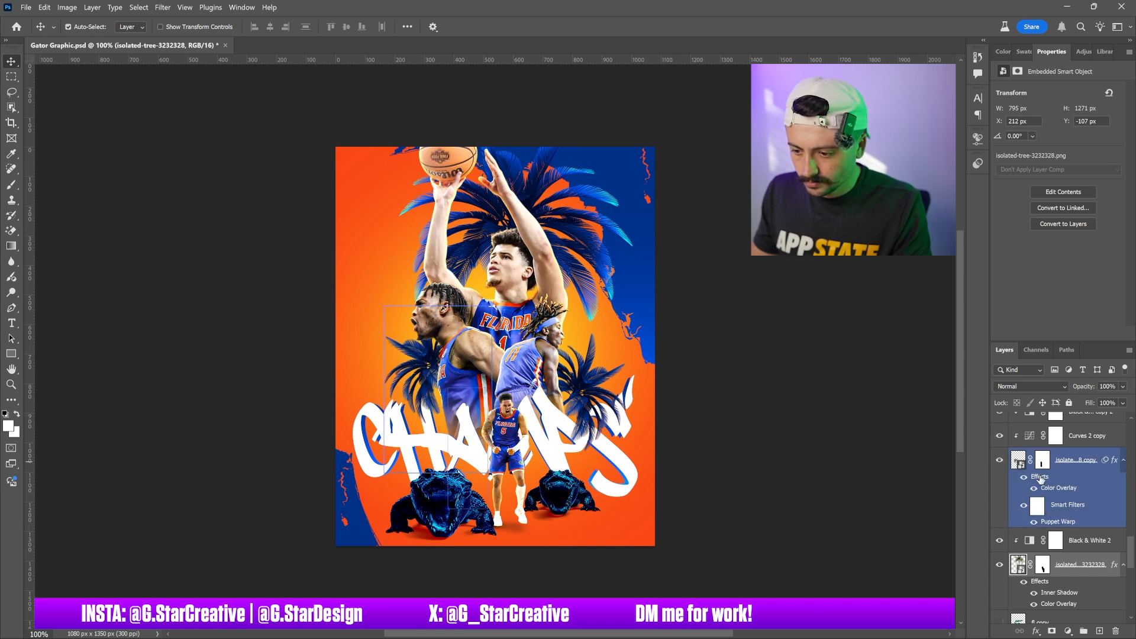
pyautogui.click(1040, 478)
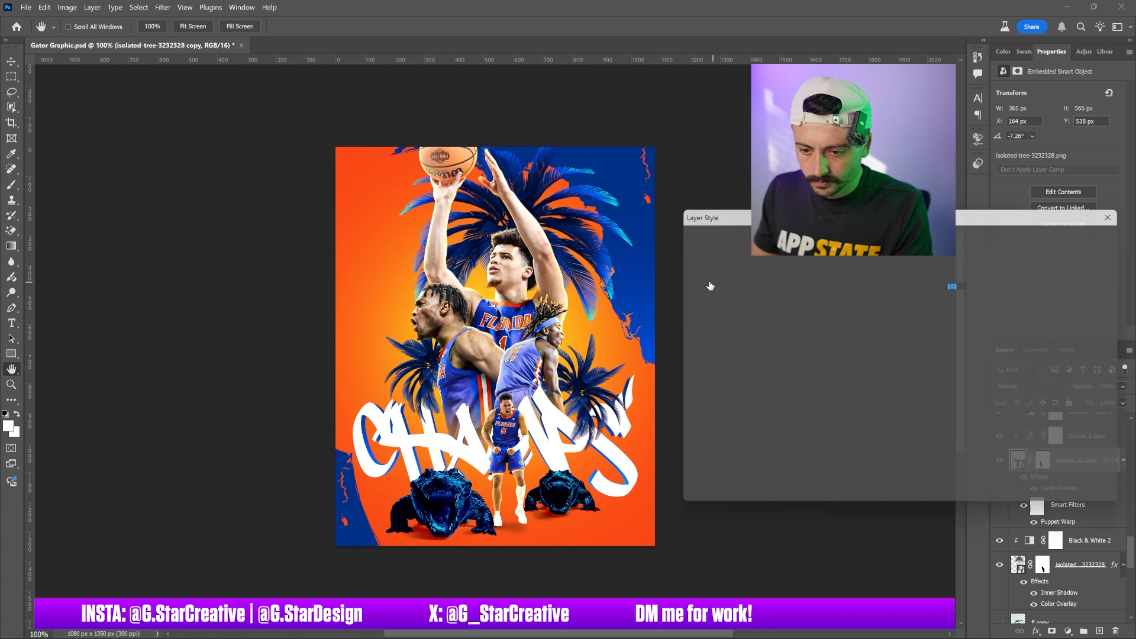
pyautogui.click(722, 343)
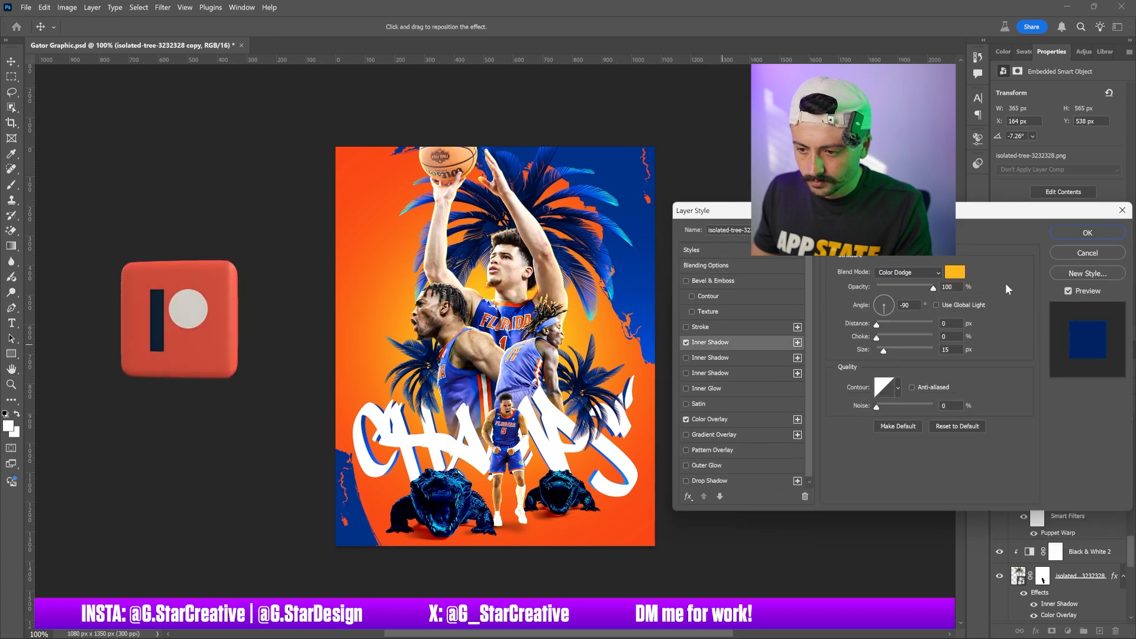
pyautogui.click(1058, 255)
# Copy the original palm tree's layer style and paste it onto the first palm tree copy layer
pyautogui.rightClick(1032, 582)
pyautogui.click(1055, 510)
pyautogui.rightClick(1069, 457)
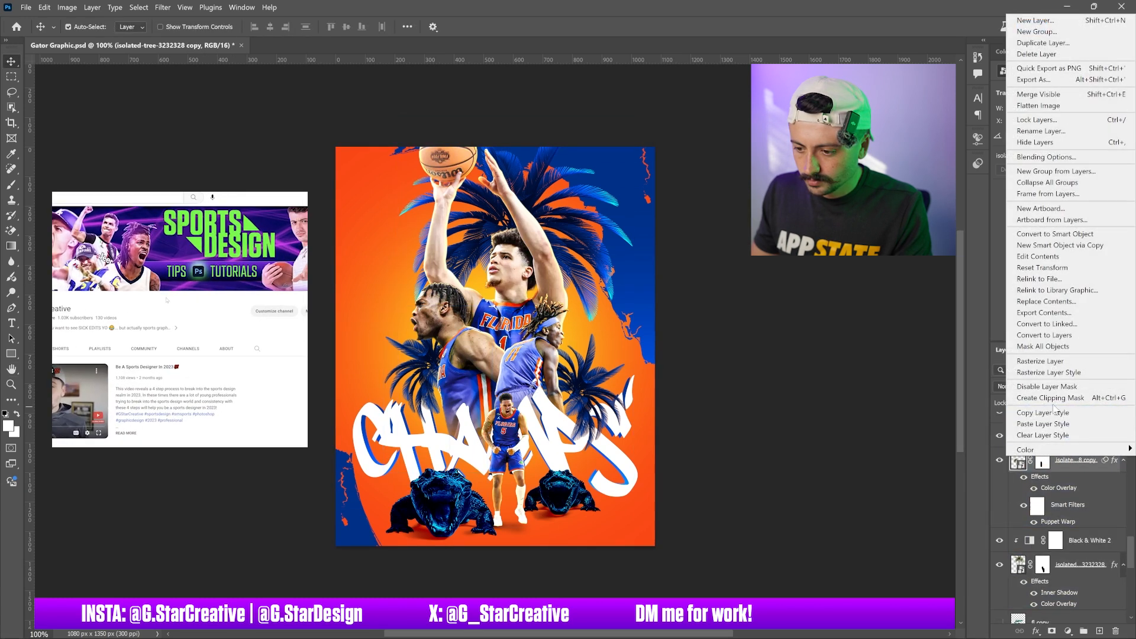
pyautogui.click(1044, 423)
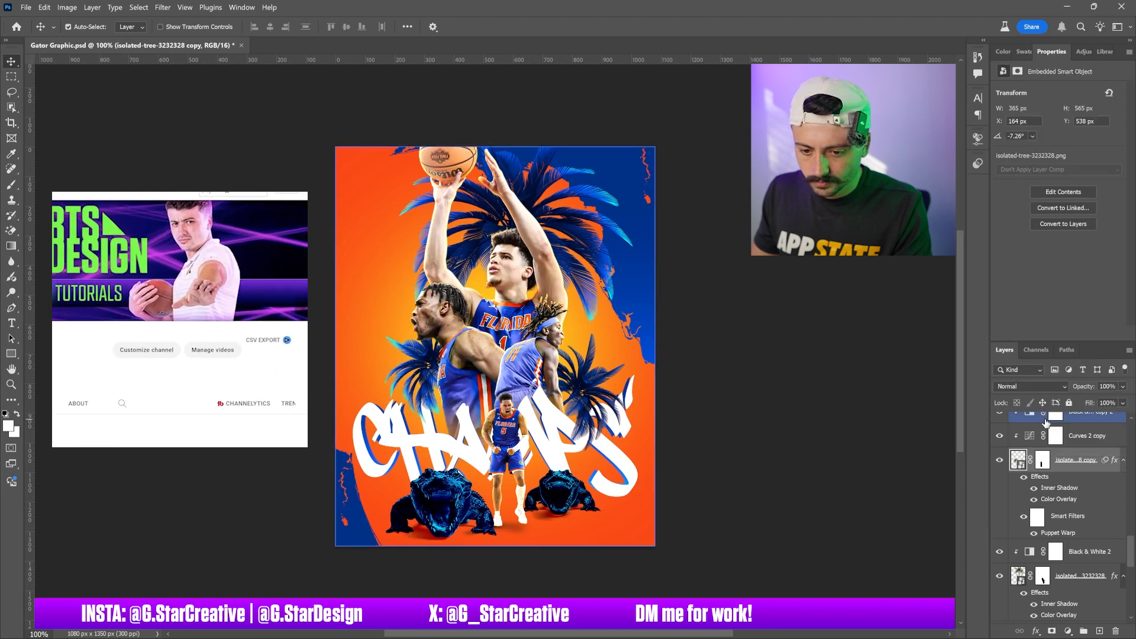
# Paste the same palm tree layer style onto the second palm tree copy layer, then select the Florida map layer
pyautogui.scroll(4, 1066, 480)
pyautogui.rightClick(1067, 478)
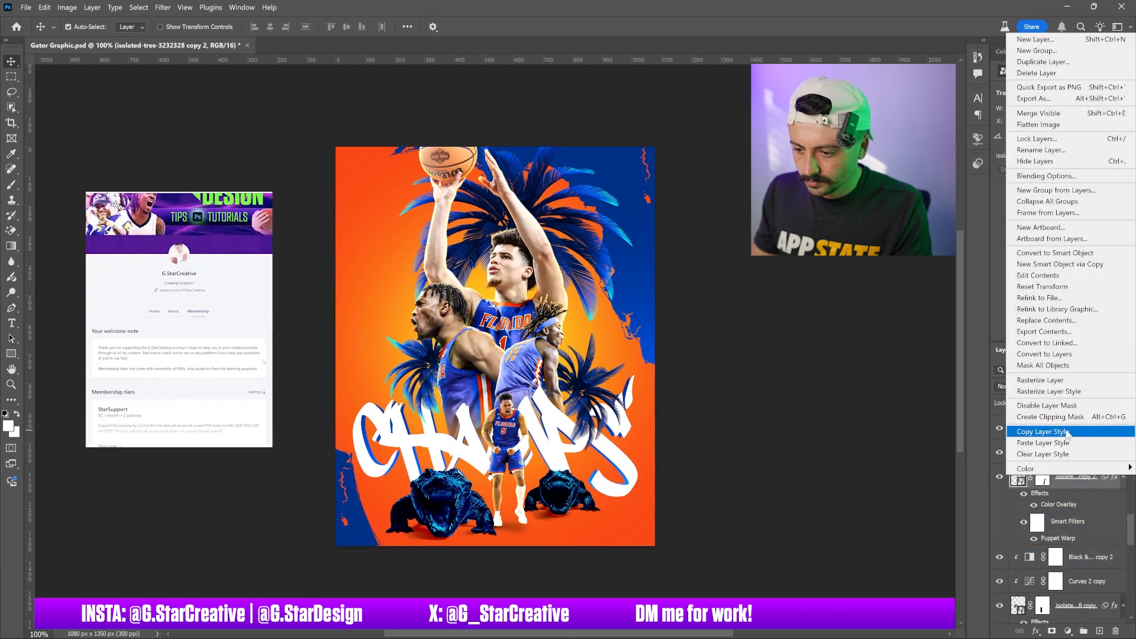
pyautogui.click(1054, 448)
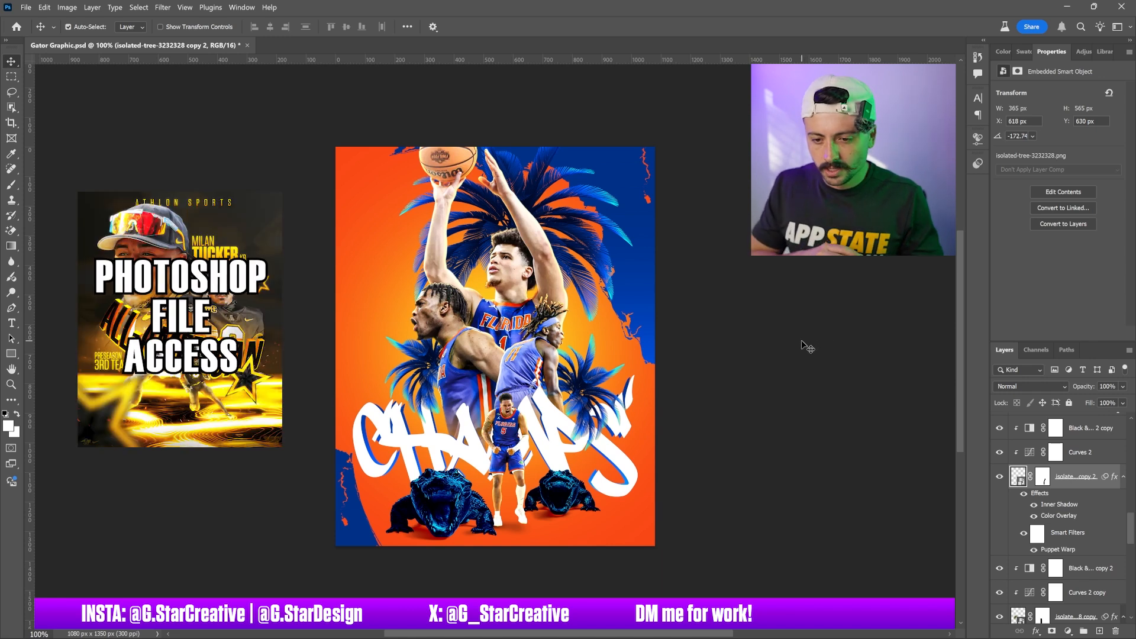
pyautogui.click(638, 236)
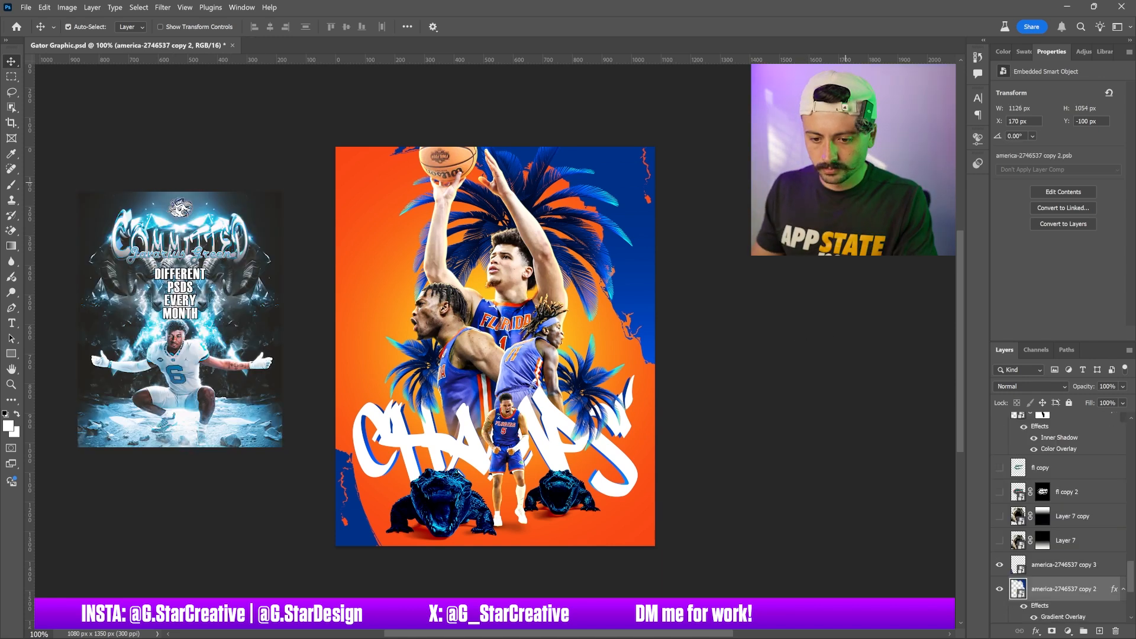